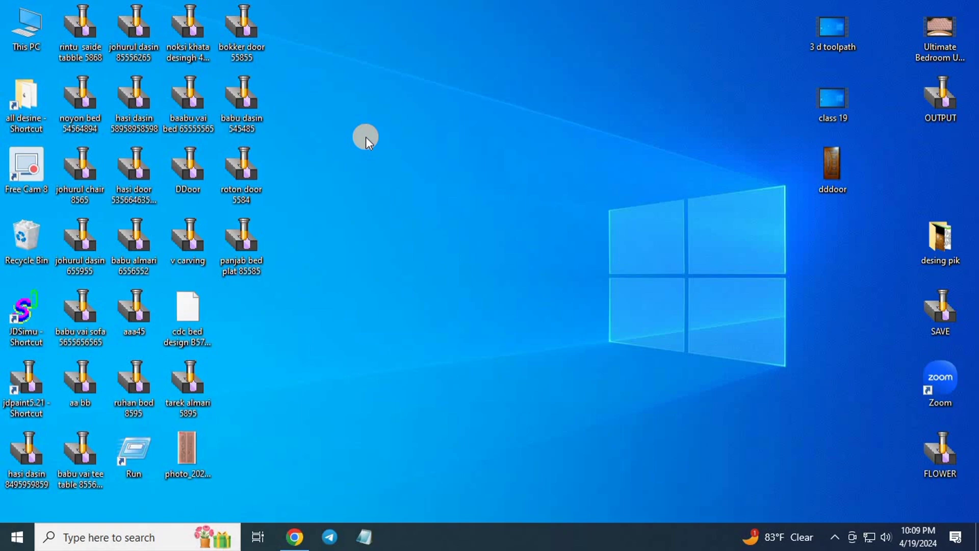
- Open the customer's saved bed design file from the desktop in JDPaint
{"action": "right_click", "coordinate": [446, 157]}
{"action": "left_click", "coordinate": [498, 199]}
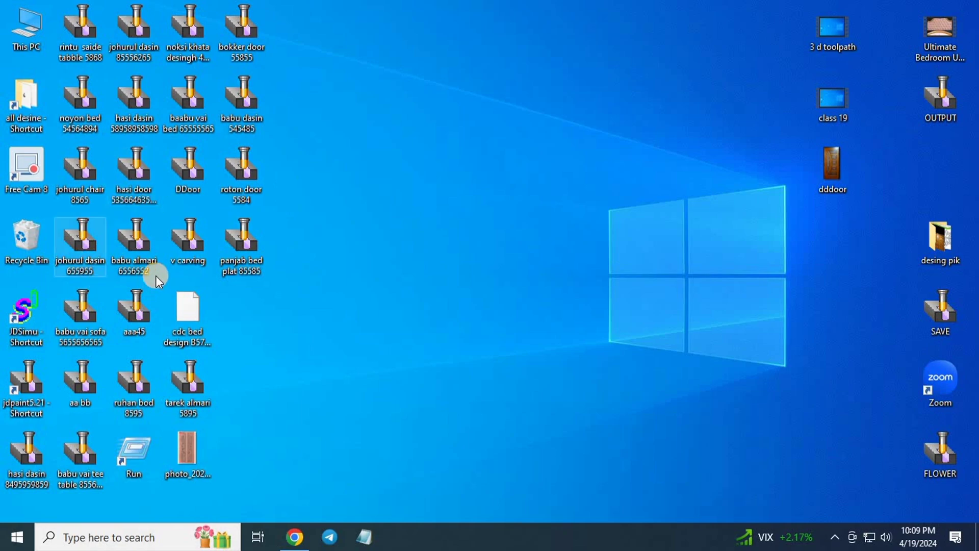
{"action": "double_click", "coordinate": [193, 122]}
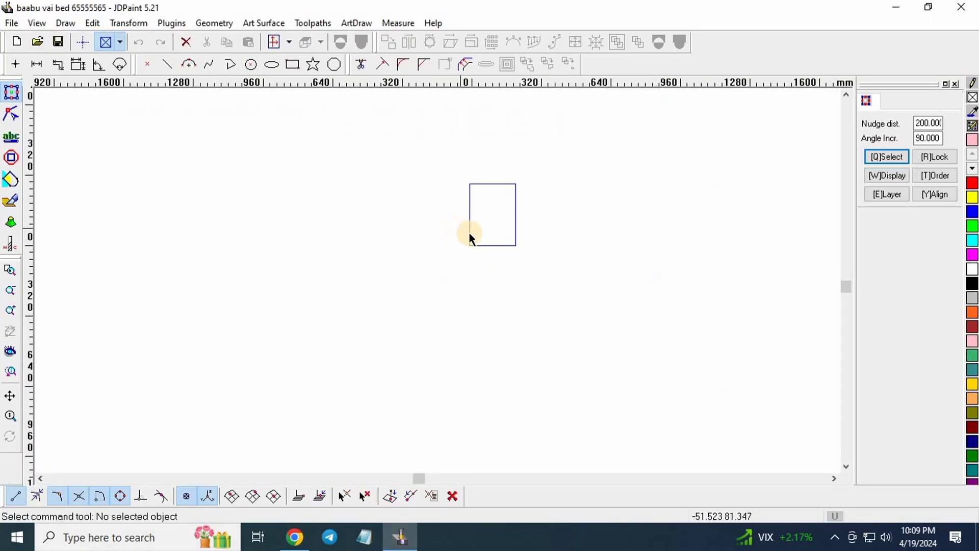
- Turn on the remaining object snap modes, including Snap perpend and Snap Tangent
{"action": "left_click", "coordinate": [154, 498]}
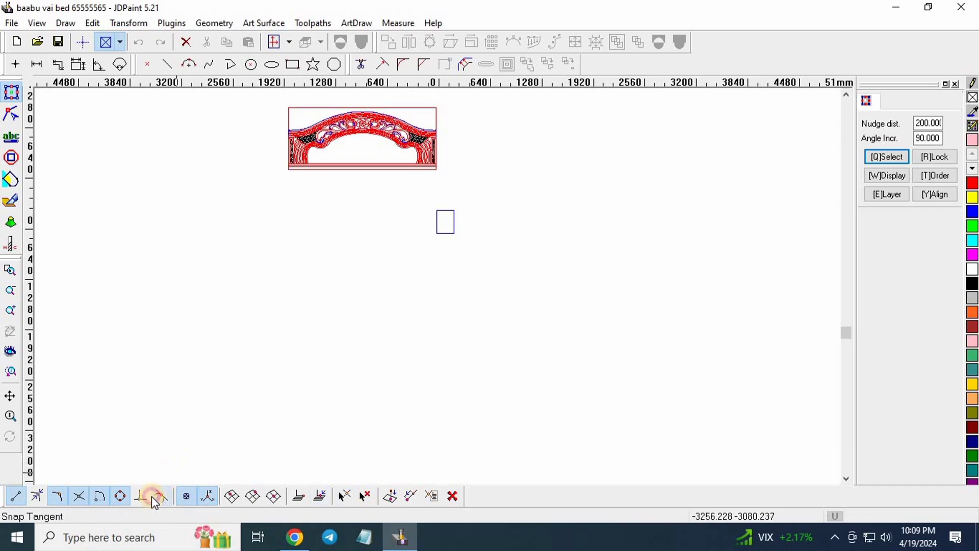
{"action": "left_click", "coordinate": [139, 497]}
{"action": "left_click", "coordinate": [77, 496]}
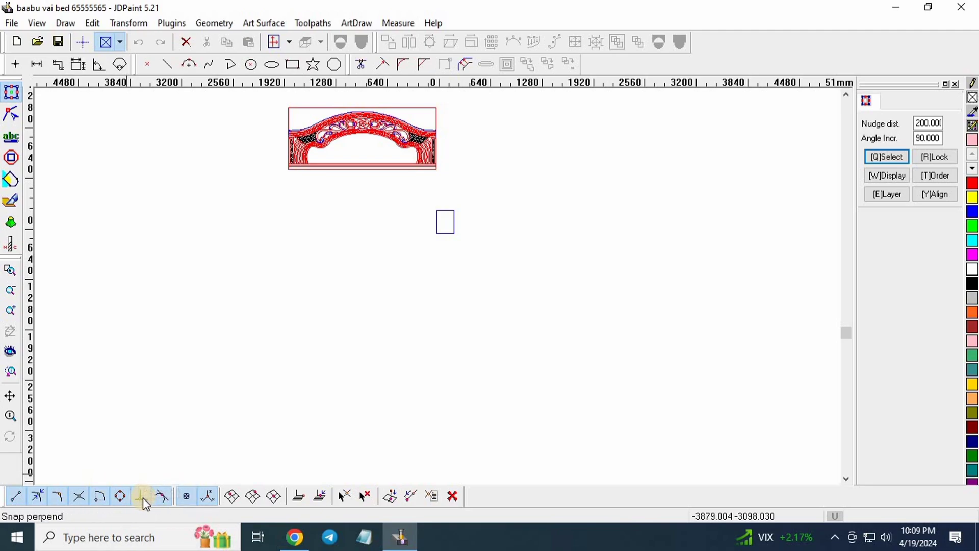
{"action": "left_click", "coordinate": [161, 495]}
- Examine the headboard design's rope borders, central flower, scroll carvings and crosshatched panels up close and as a whole
{"action": "scroll", "coordinate": [362, 384], "scroll_direction": "up", "scroll_amount": 3}
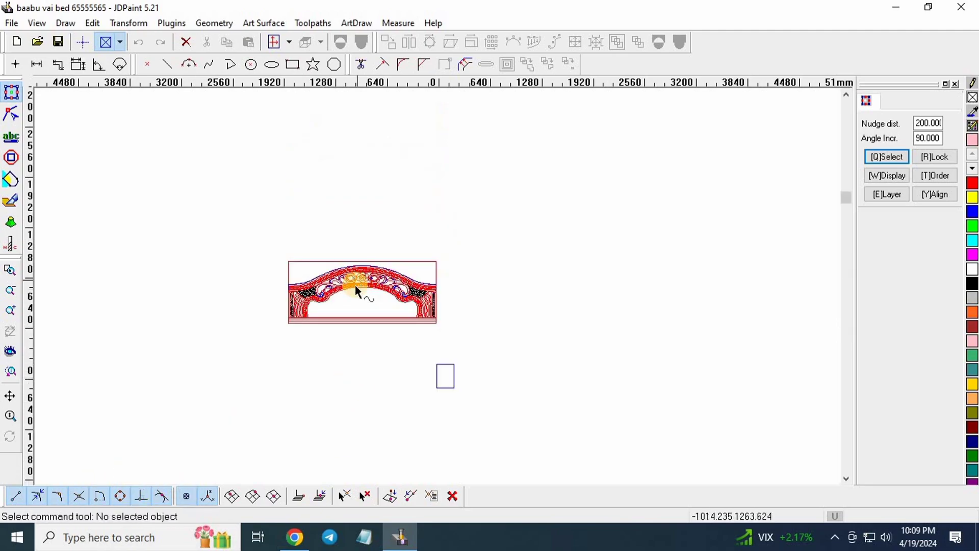
{"action": "scroll", "coordinate": [353, 290], "scroll_direction": "up", "scroll_amount": 2}
{"action": "scroll", "coordinate": [354, 290], "scroll_direction": "up", "scroll_amount": 2}
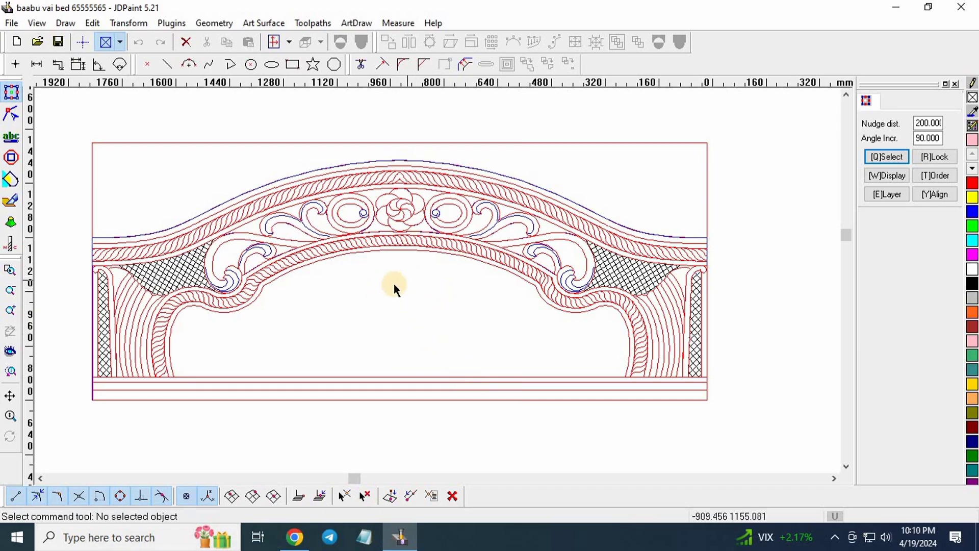
{"action": "scroll", "coordinate": [327, 276], "scroll_direction": "down", "scroll_amount": 3}
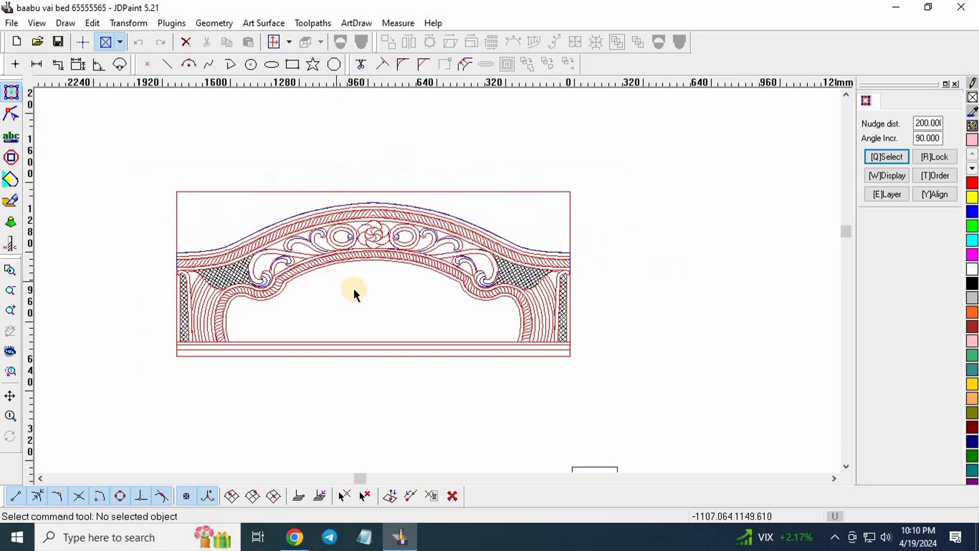
{"action": "scroll", "coordinate": [265, 173], "scroll_direction": "down", "scroll_amount": 2}
{"action": "scroll", "coordinate": [296, 234], "scroll_direction": "up", "scroll_amount": 3}
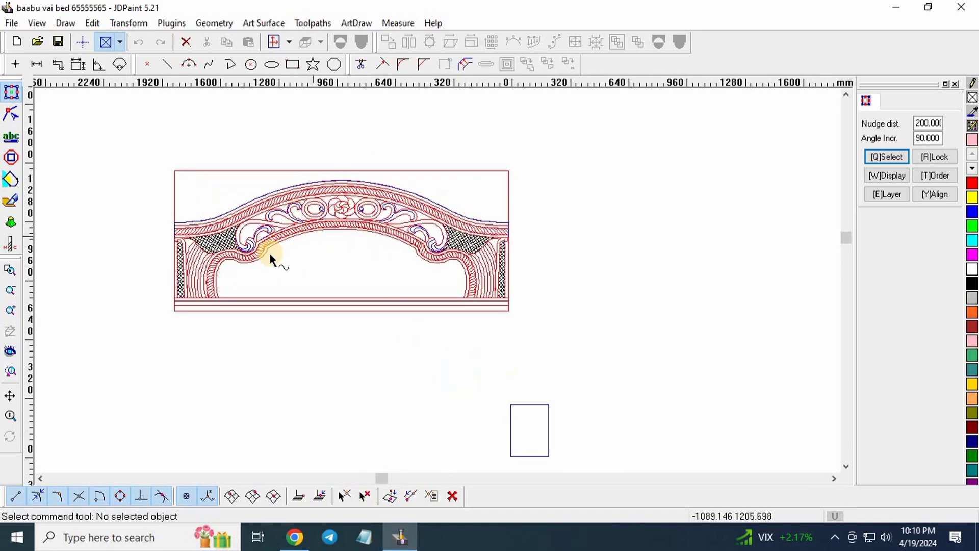
{"action": "scroll", "coordinate": [288, 249], "scroll_direction": "up", "scroll_amount": 4}
{"action": "scroll", "coordinate": [403, 245], "scroll_direction": "down", "scroll_amount": 8}
{"action": "middle_click_drag", "start_coordinate": [369, 216], "coordinate": [374, 188]}
{"action": "scroll", "coordinate": [354, 296], "scroll_direction": "up", "scroll_amount": 5}
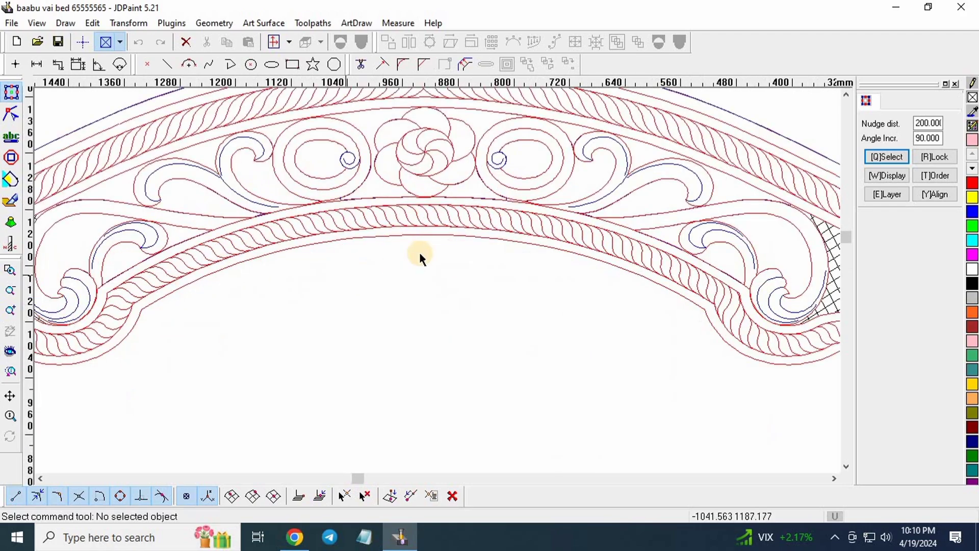
{"action": "scroll", "coordinate": [420, 255], "scroll_direction": "down", "scroll_amount": 2}
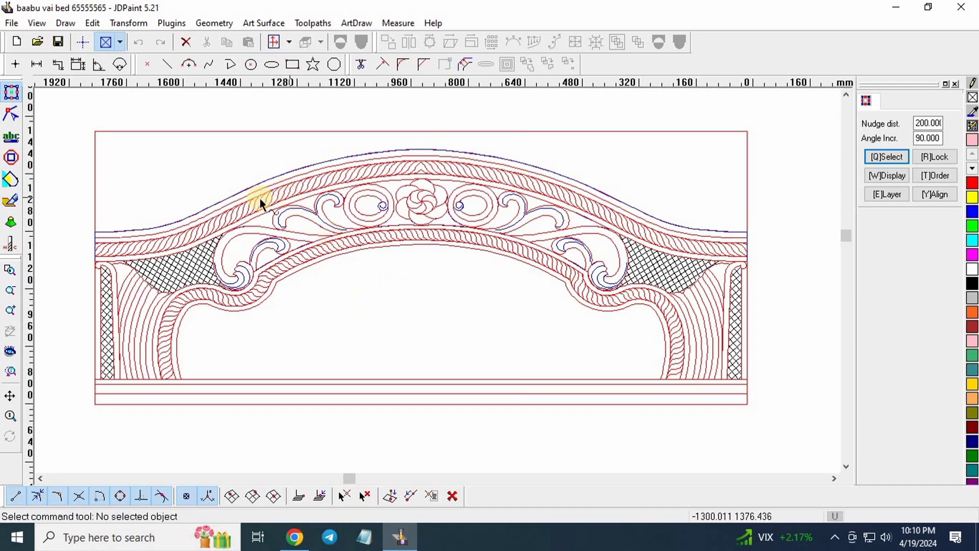
- Draw a rectangle about 405 by 485 mm in the empty area beside the headboard
{"action": "scroll", "coordinate": [259, 197], "scroll_direction": "down", "scroll_amount": 2}
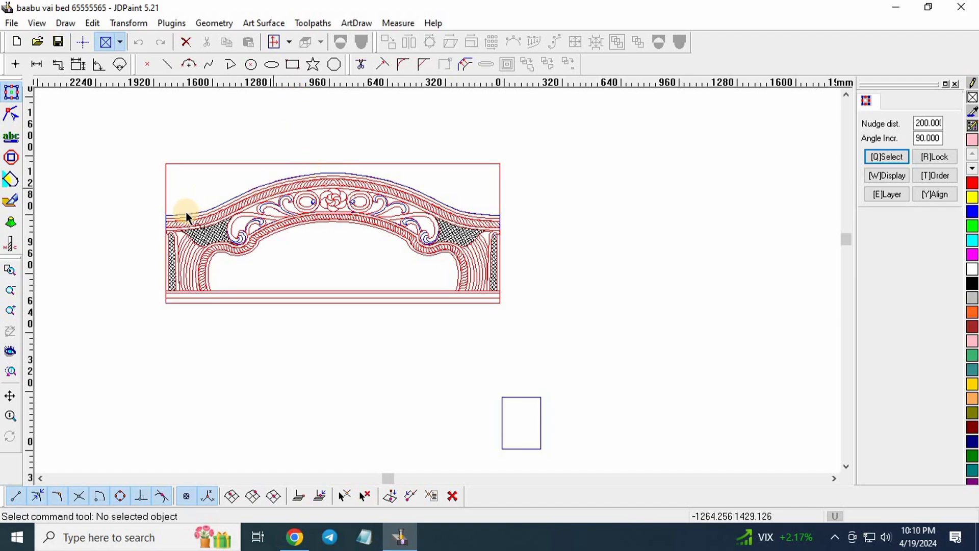
{"action": "scroll", "coordinate": [186, 211], "scroll_direction": "down", "scroll_amount": 2}
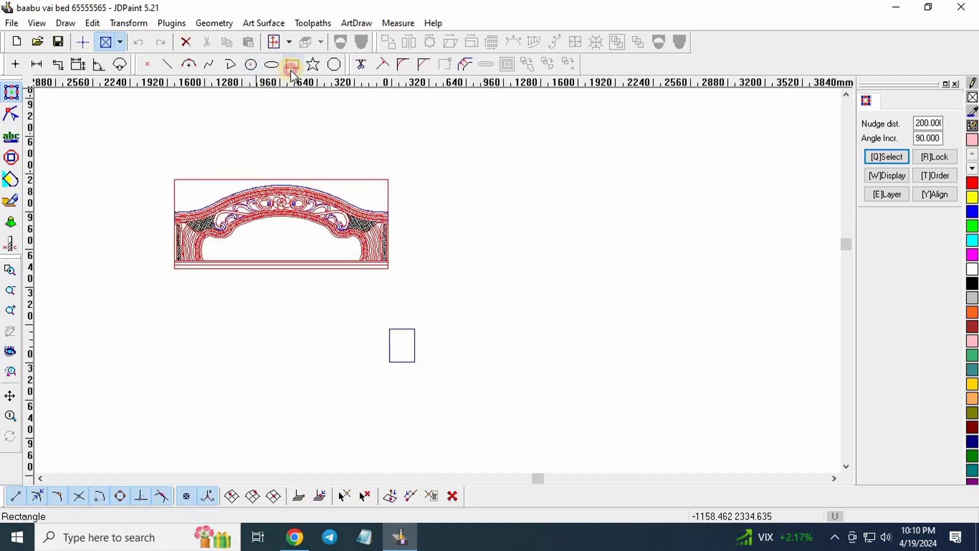
{"action": "left_click", "coordinate": [292, 65]}
{"action": "left_click", "coordinate": [448, 221]}
{"action": "left_click", "coordinate": [496, 278]}
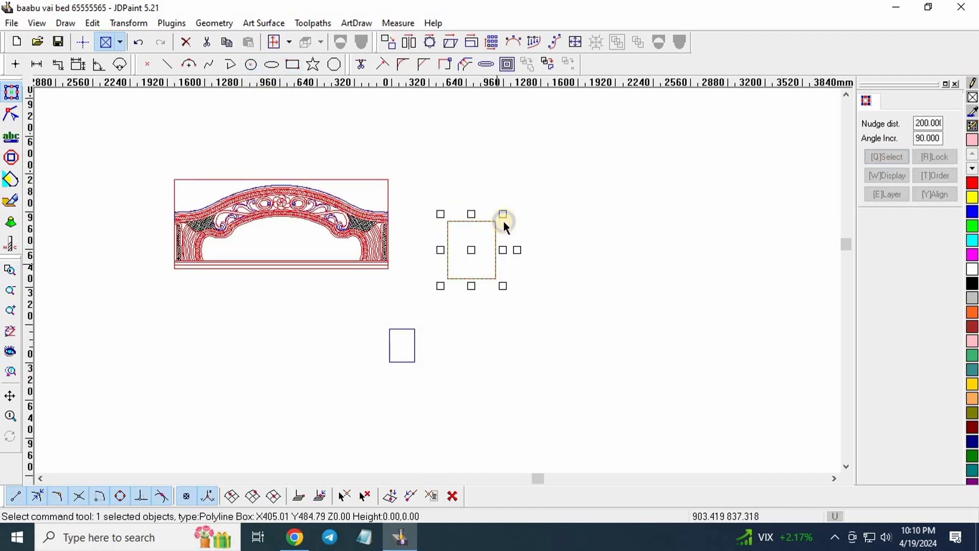
- Scale the new rectangle to an X size of 50 mm and a Y size of 50 mm
{"action": "left_click", "coordinate": [472, 43]}
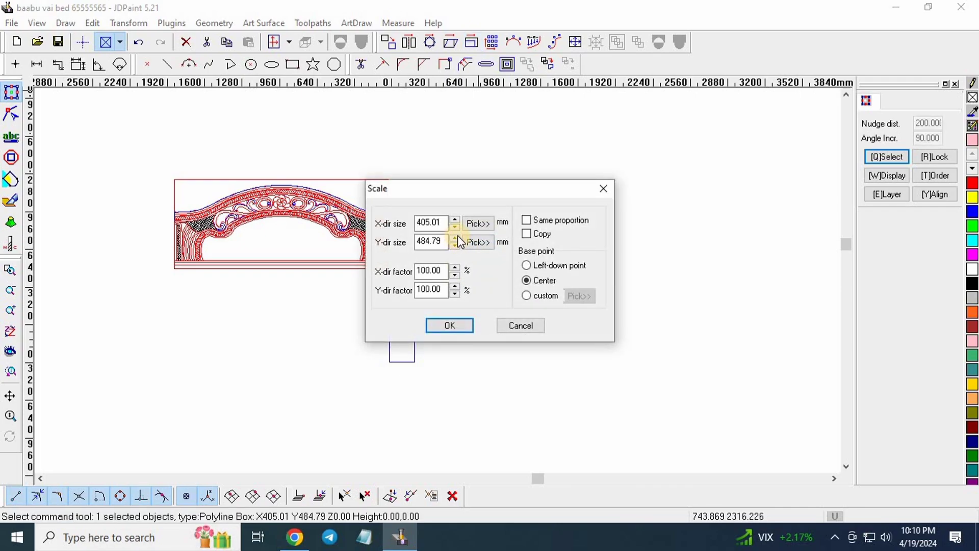
{"action": "double_click", "coordinate": [431, 223]}
{"action": "type", "text": "50"}
{"action": "double_click", "coordinate": [433, 241]}
{"action": "type", "text": "50"}
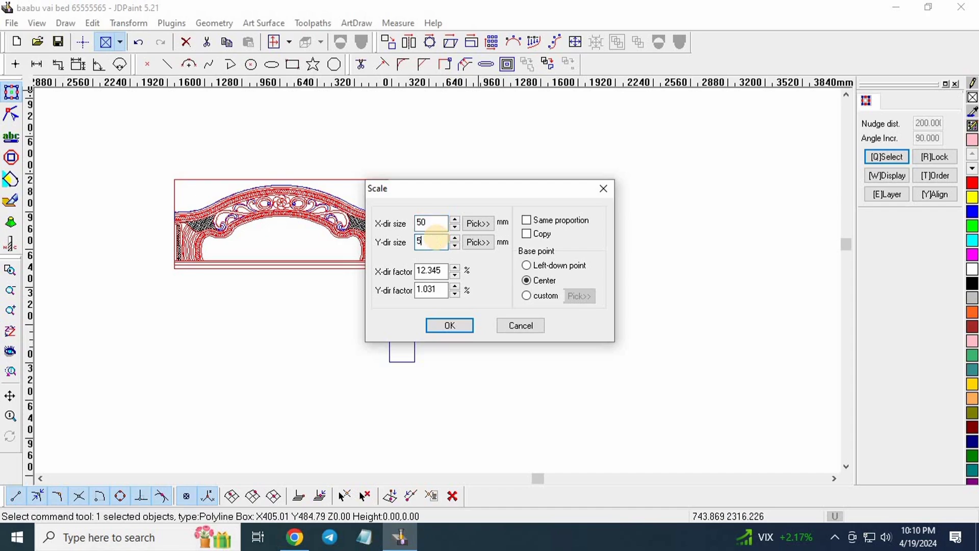
{"action": "left_click", "coordinate": [449, 326]}
{"action": "scroll", "coordinate": [446, 243], "scroll_direction": "up", "scroll_amount": 4}
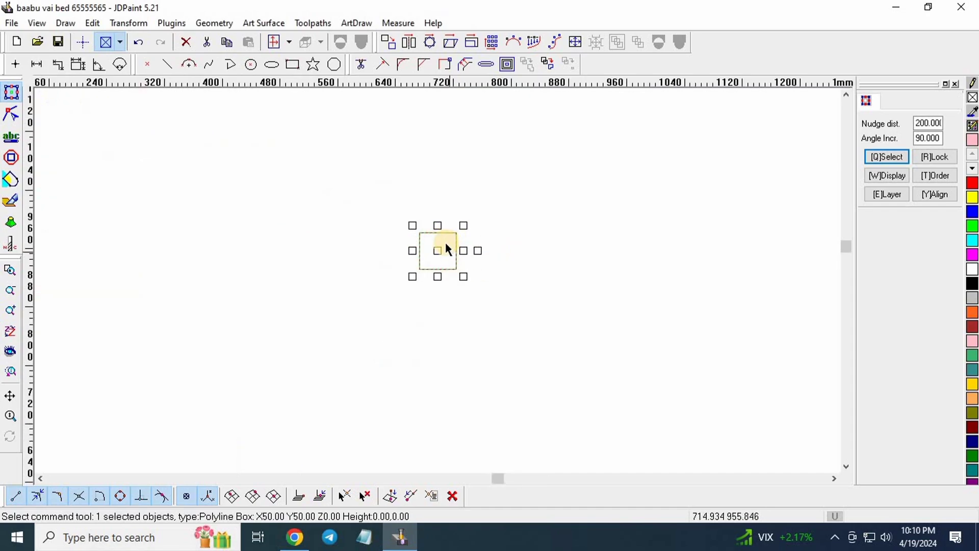
- Set the angle increment to 45 and rotate the 50 mm square by 45 degrees into a diamond
{"action": "left_click", "coordinate": [461, 175]}
{"action": "left_click", "coordinate": [392, 263]}
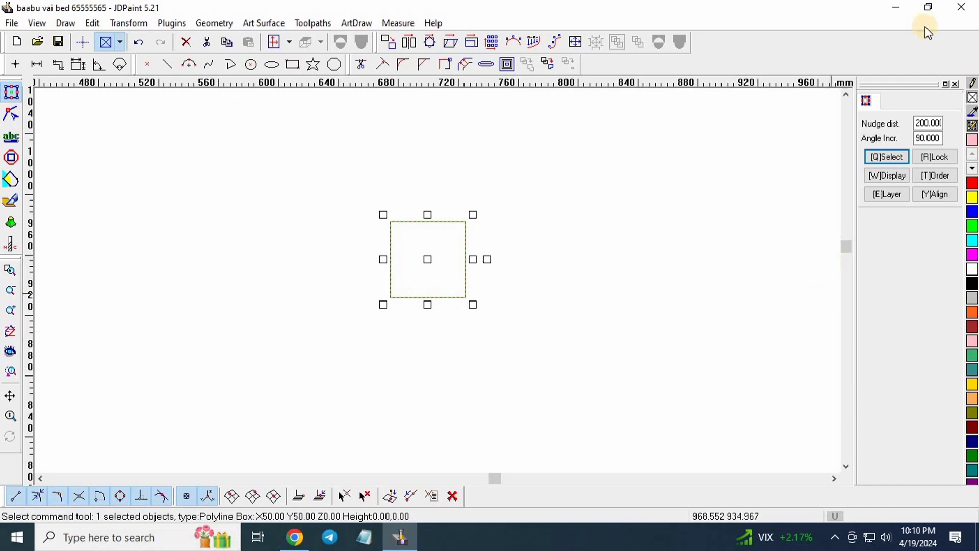
{"action": "left_click", "coordinate": [929, 139]}
{"action": "double_click", "coordinate": [929, 139]}
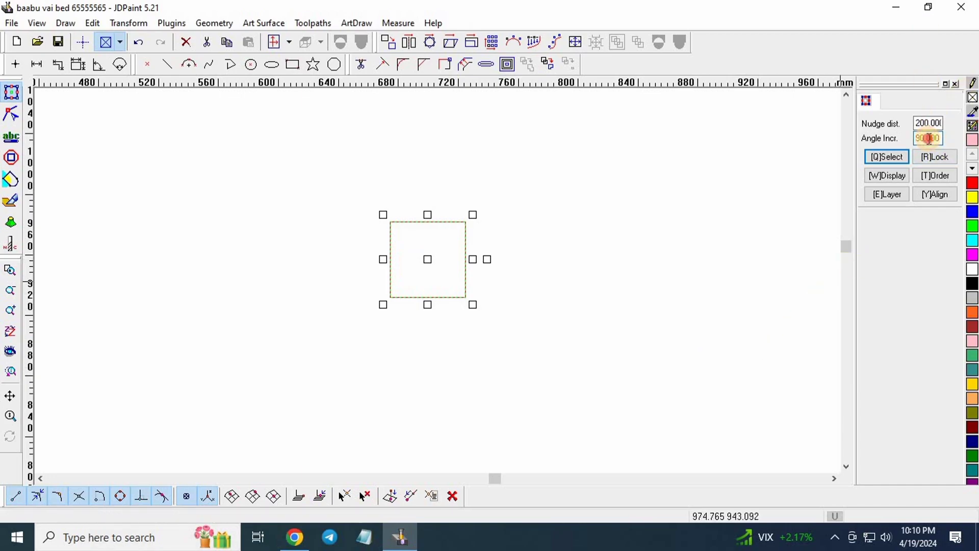
{"action": "type", "text": "45"}
{"action": "key", "text": "Return"}
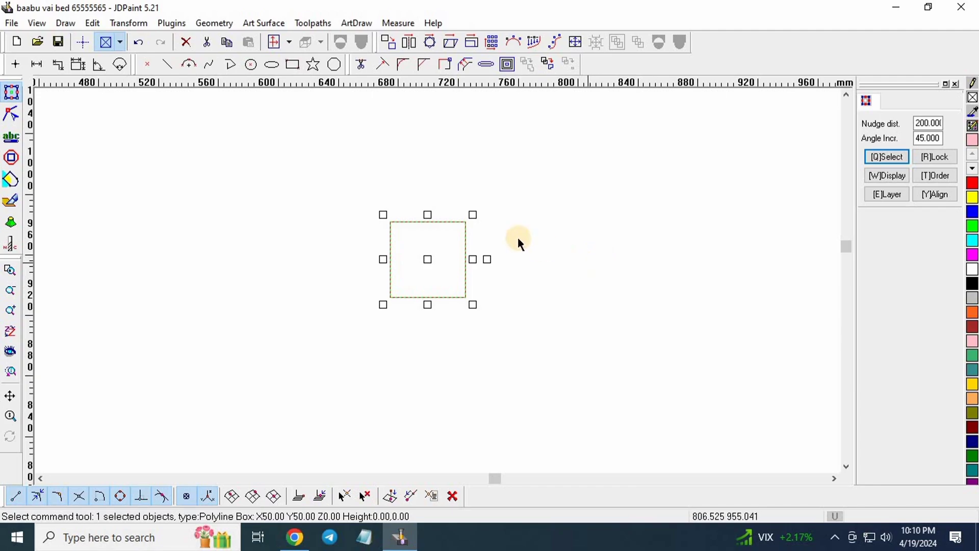
{"action": "key", "text": "ctrl+Right"}
{"action": "left_click", "coordinate": [478, 225]}
{"action": "scroll", "coordinate": [444, 220], "scroll_direction": "up", "scroll_amount": 3}
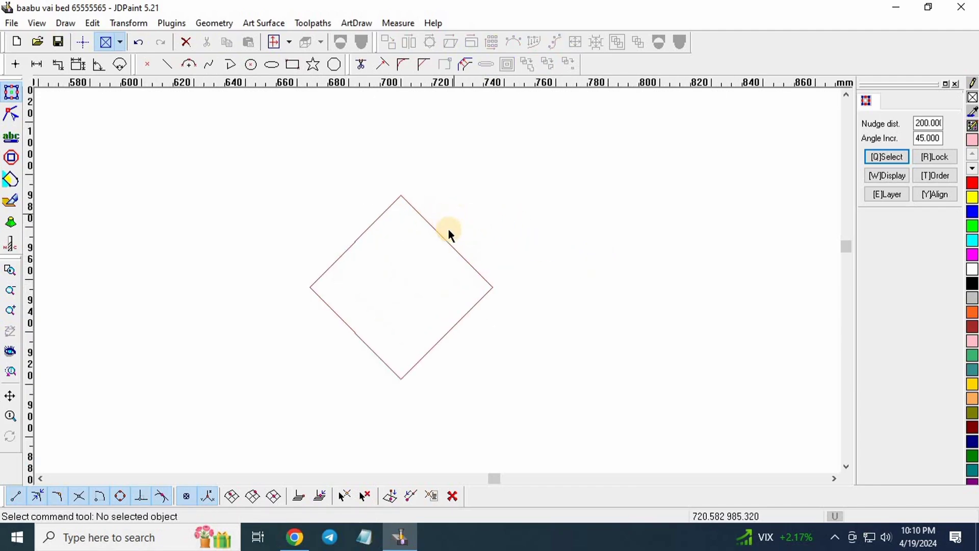
{"action": "scroll", "coordinate": [500, 277], "scroll_direction": "down", "scroll_amount": 3}
{"action": "scroll", "coordinate": [455, 266], "scroll_direction": "up", "scroll_amount": 2}
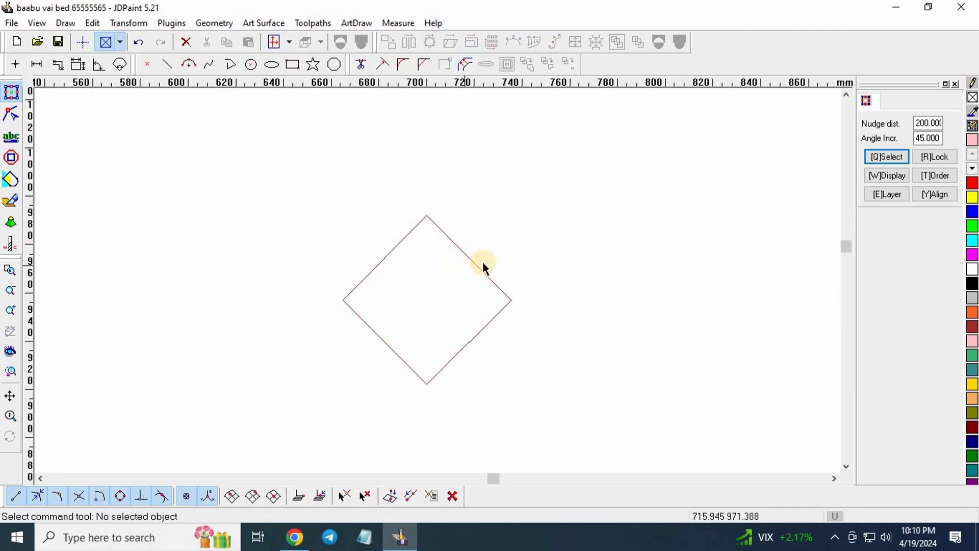
{"action": "scroll", "coordinate": [481, 264], "scroll_direction": "down", "scroll_amount": 2}
- Scale the diamond about its center to 100 mm in X and 150 mm in Y
{"action": "left_click_drag", "start_coordinate": [497, 232], "coordinate": [448, 327]}
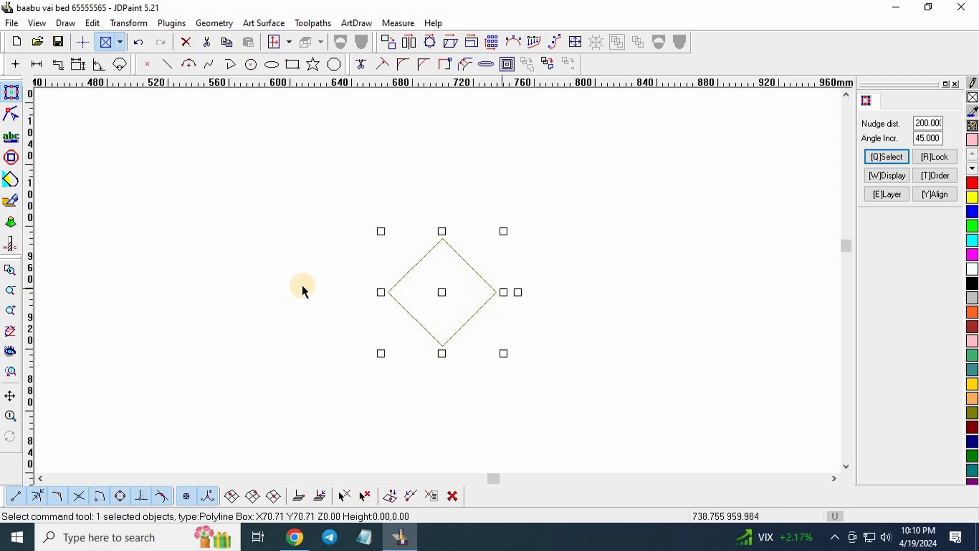
{"action": "scroll", "coordinate": [502, 291], "scroll_direction": "up", "scroll_amount": 2}
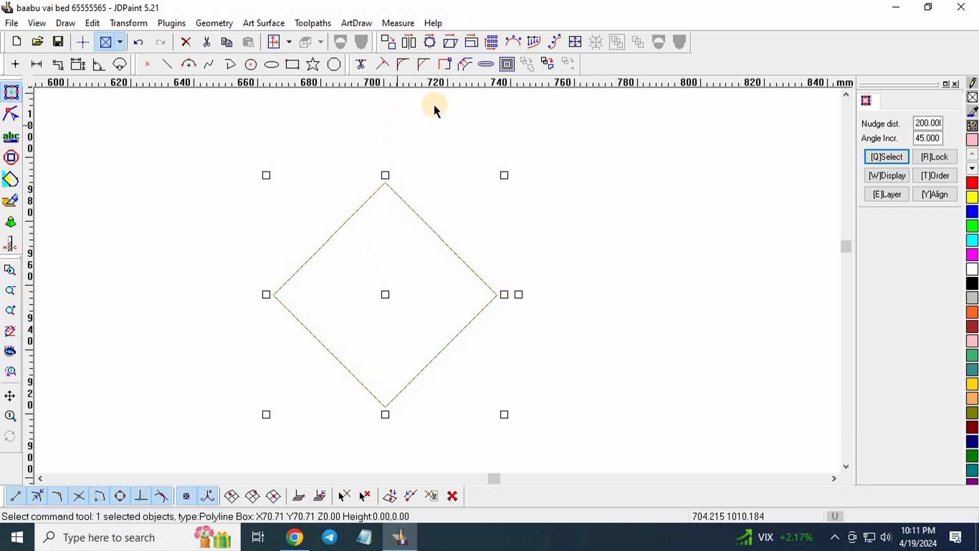
{"action": "left_click", "coordinate": [472, 42]}
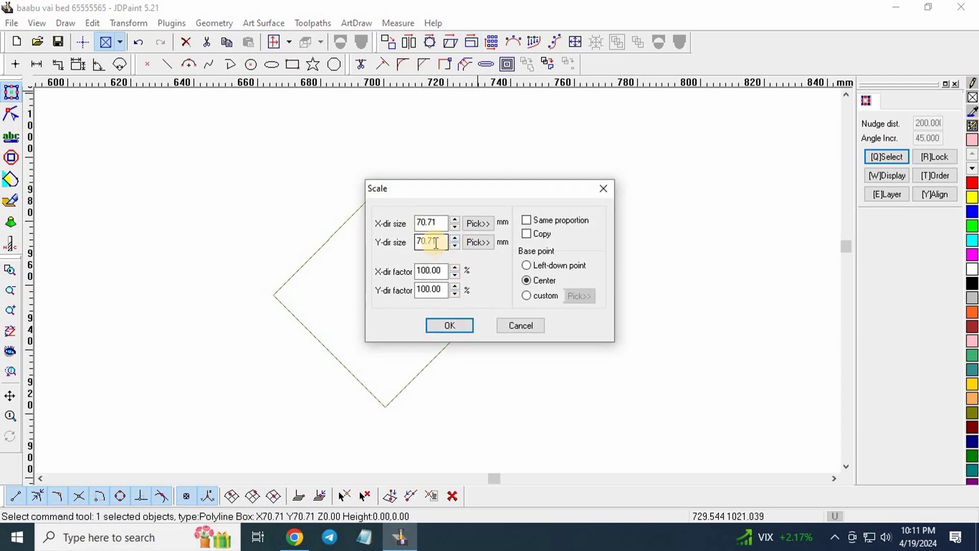
{"action": "double_click", "coordinate": [437, 241]}
{"action": "type", "text": "100"}
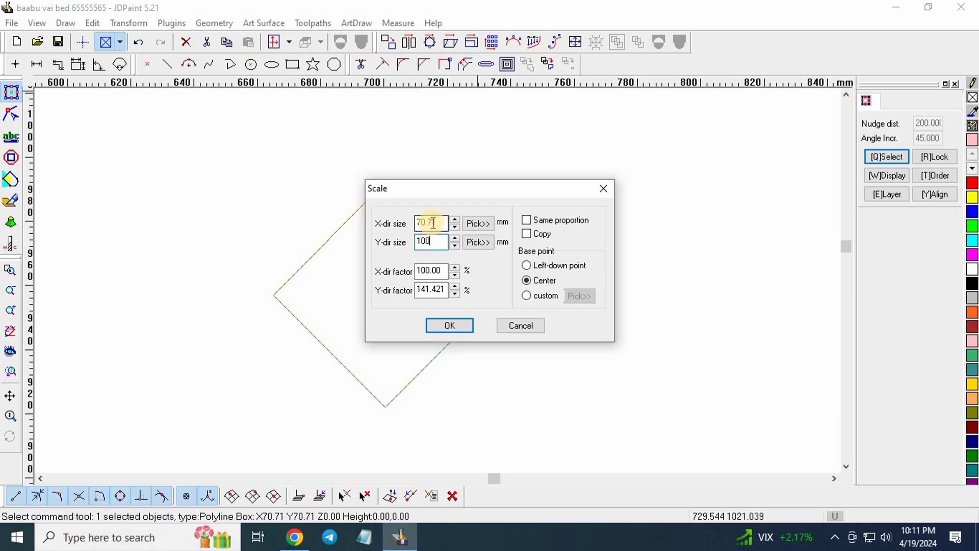
{"action": "double_click", "coordinate": [433, 223]}
{"action": "type", "text": "100"}
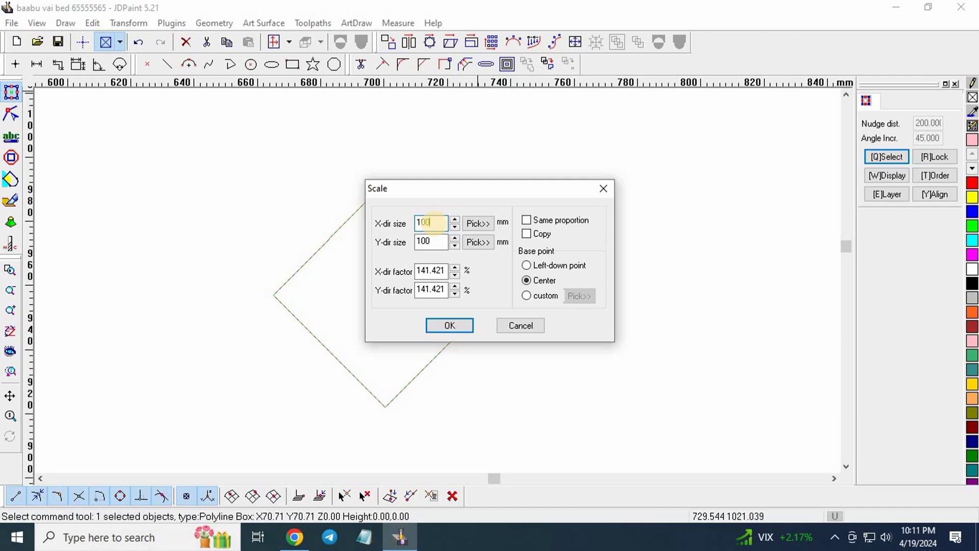
{"action": "double_click", "coordinate": [433, 243]}
{"action": "type", "text": "1502"}
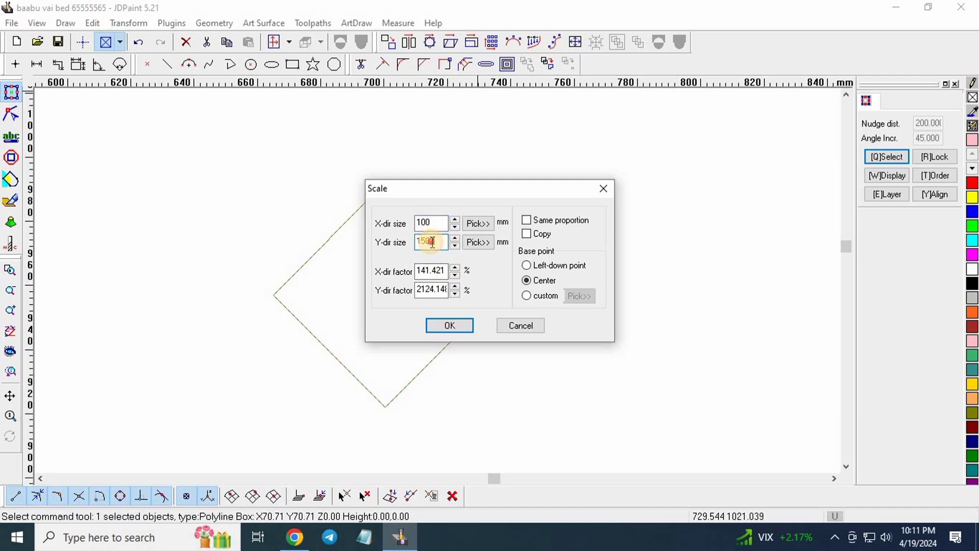
{"action": "double_click", "coordinate": [433, 242]}
{"action": "type", "text": "150"}
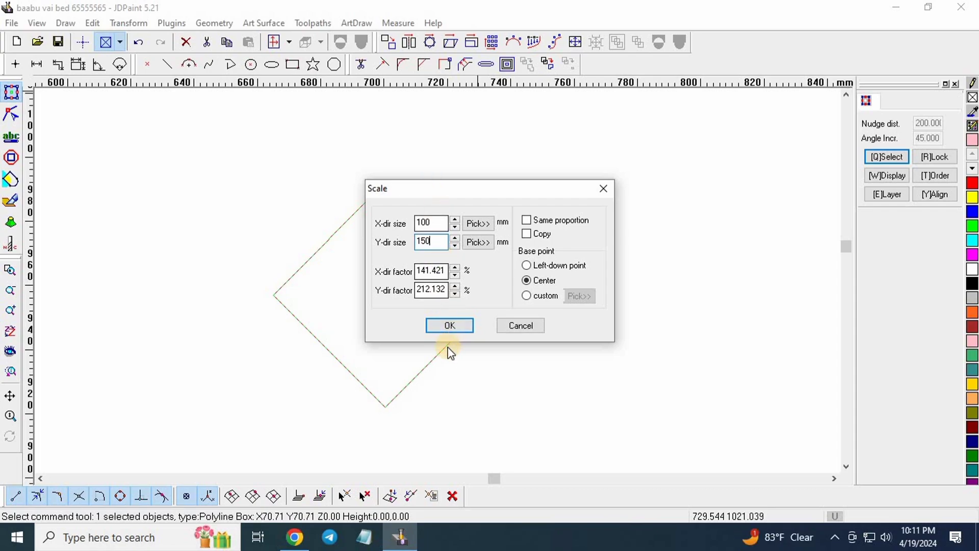
{"action": "left_click", "coordinate": [449, 326]}
{"action": "scroll", "coordinate": [447, 280], "scroll_direction": "down", "scroll_amount": 3}
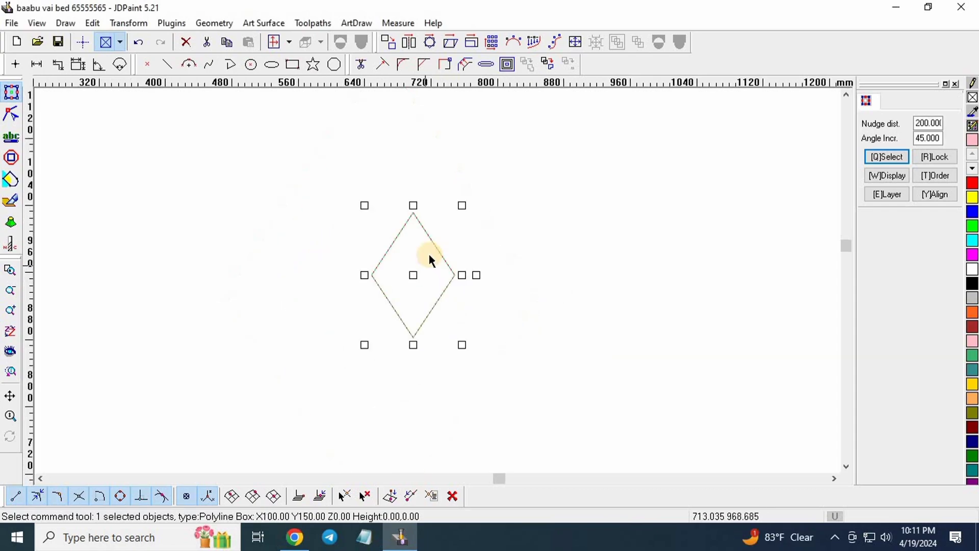
- Move the diamond closer to the headboard drawing
{"action": "left_click", "coordinate": [526, 253]}
{"action": "scroll", "coordinate": [387, 271], "scroll_direction": "up", "scroll_amount": 3}
{"action": "scroll", "coordinate": [498, 279], "scroll_direction": "down", "scroll_amount": 6}
{"action": "scroll", "coordinate": [569, 270], "scroll_direction": "down", "scroll_amount": 2}
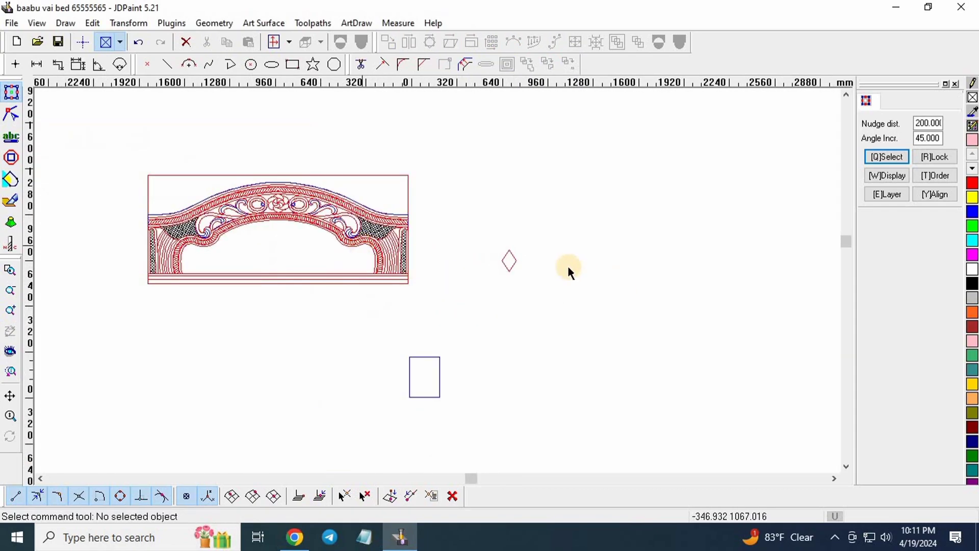
{"action": "scroll", "coordinate": [508, 275], "scroll_direction": "up", "scroll_amount": 1}
{"action": "left_click", "coordinate": [502, 260]}
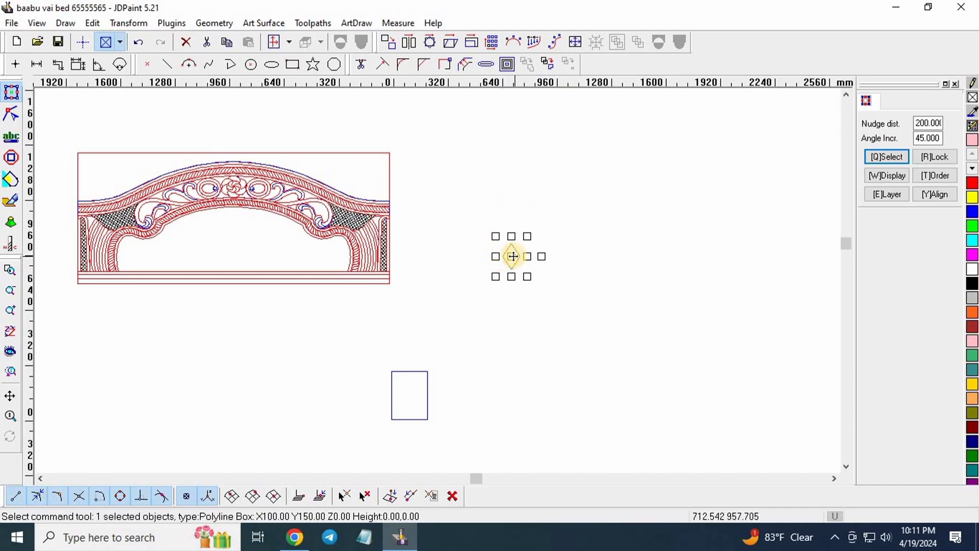
{"action": "left_click_drag", "start_coordinate": [509, 257], "coordinate": [488, 267]}
- Examine the diamond's shape and compare it with the headboard's crosshatched panels
{"action": "scroll", "coordinate": [488, 267], "scroll_direction": "up", "scroll_amount": 1}
{"action": "scroll", "coordinate": [488, 266], "scroll_direction": "up", "scroll_amount": 1}
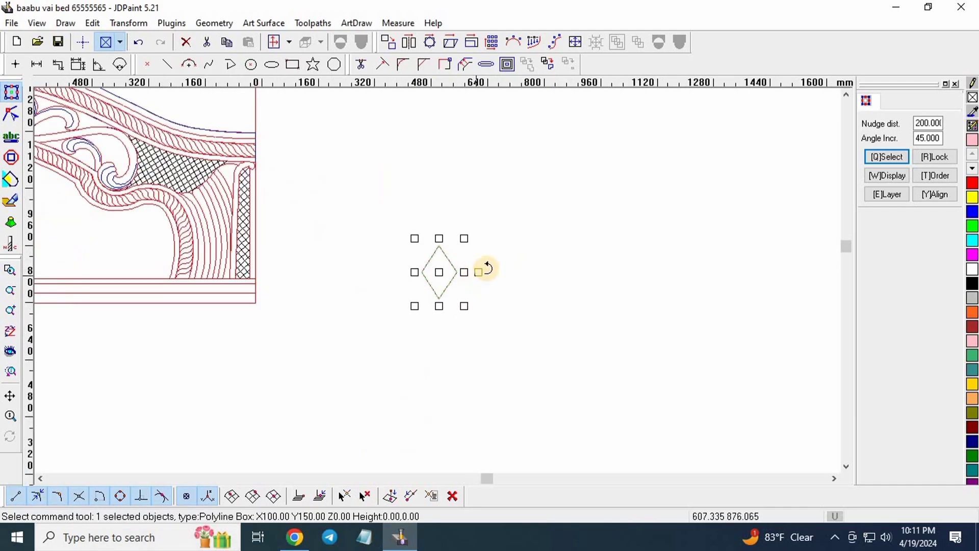
{"action": "scroll", "coordinate": [485, 267], "scroll_direction": "down", "scroll_amount": 1}
{"action": "scroll", "coordinate": [492, 291], "scroll_direction": "down", "scroll_amount": 1}
{"action": "scroll", "coordinate": [386, 255], "scroll_direction": "up", "scroll_amount": 2}
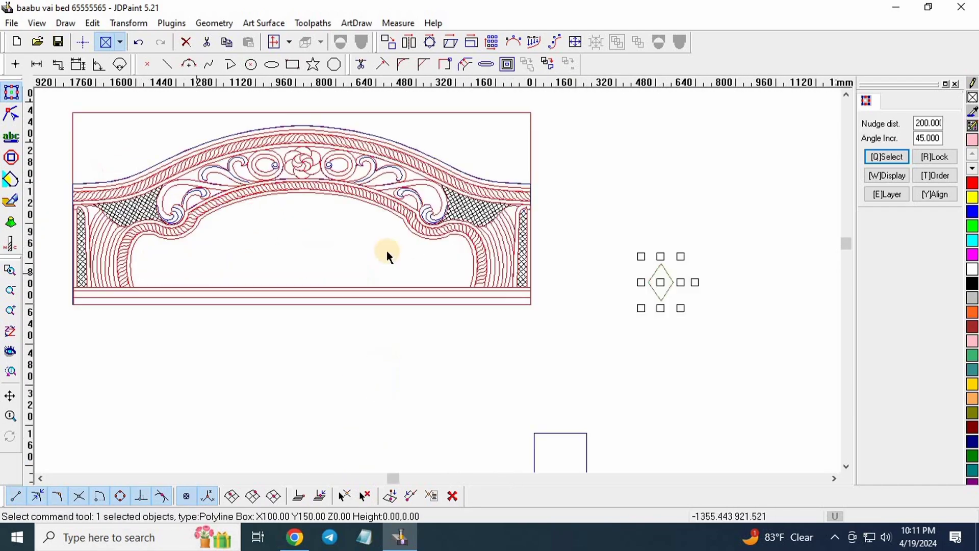
{"action": "scroll", "coordinate": [679, 301], "scroll_direction": "up", "scroll_amount": 3}
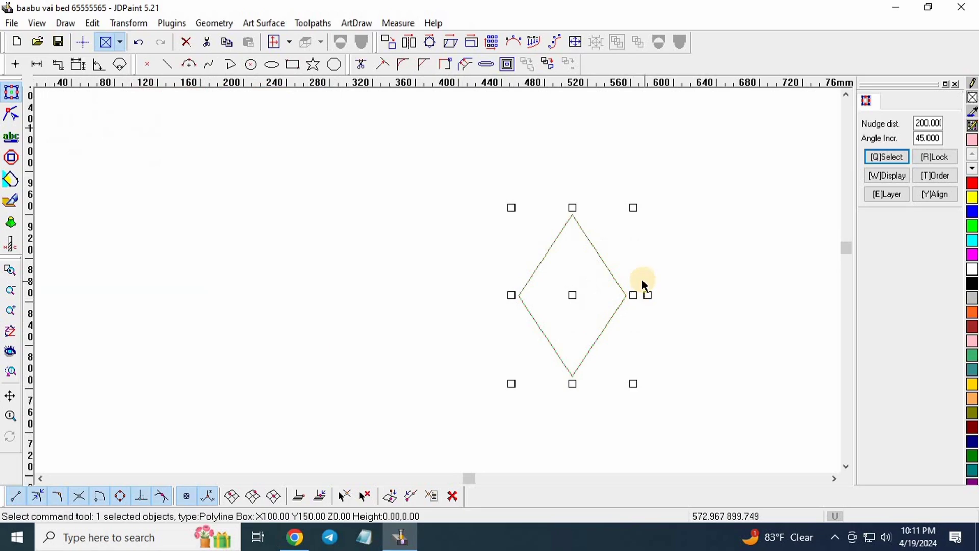
{"action": "scroll", "coordinate": [641, 278], "scroll_direction": "up", "scroll_amount": 1}
{"action": "scroll", "coordinate": [372, 241], "scroll_direction": "down", "scroll_amount": 1}
{"action": "scroll", "coordinate": [374, 250], "scroll_direction": "down", "scroll_amount": 1}
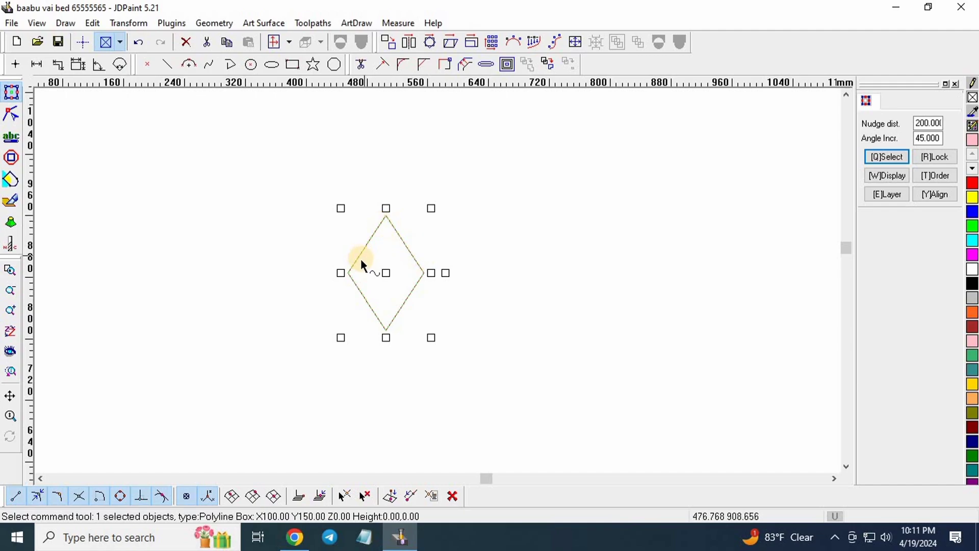
- Check the diamond's X and Y sizes in the Scale settings
{"action": "scroll", "coordinate": [361, 264], "scroll_direction": "down", "scroll_amount": 1}
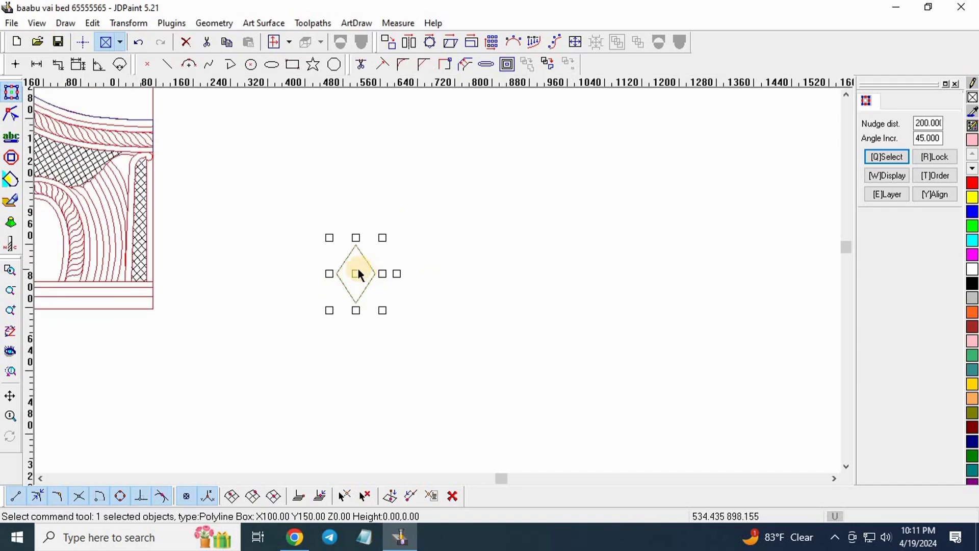
{"action": "scroll", "coordinate": [359, 273], "scroll_direction": "up", "scroll_amount": 2}
{"action": "scroll", "coordinate": [466, 316], "scroll_direction": "down", "scroll_amount": 1}
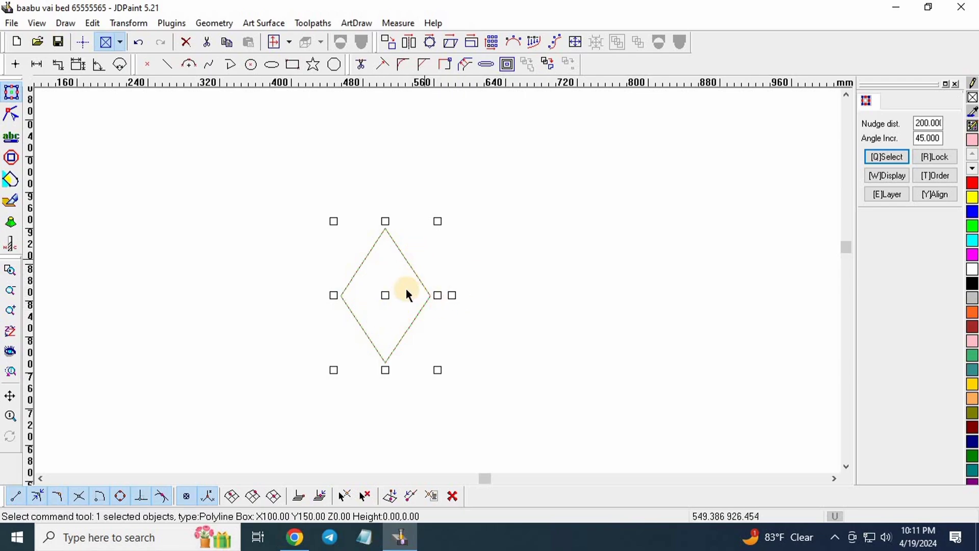
{"action": "scroll", "coordinate": [406, 289], "scroll_direction": "up", "scroll_amount": 1}
{"action": "left_click", "coordinate": [446, 218]}
{"action": "scroll", "coordinate": [419, 280], "scroll_direction": "up", "scroll_amount": 2}
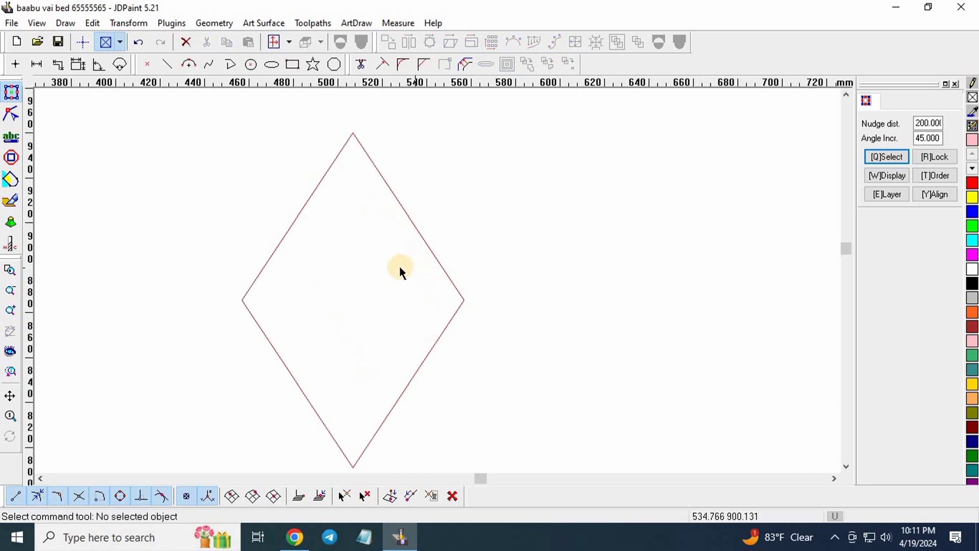
{"action": "scroll", "coordinate": [400, 266], "scroll_direction": "down", "scroll_amount": 3}
{"action": "left_click_drag", "start_coordinate": [434, 212], "coordinate": [370, 279]}
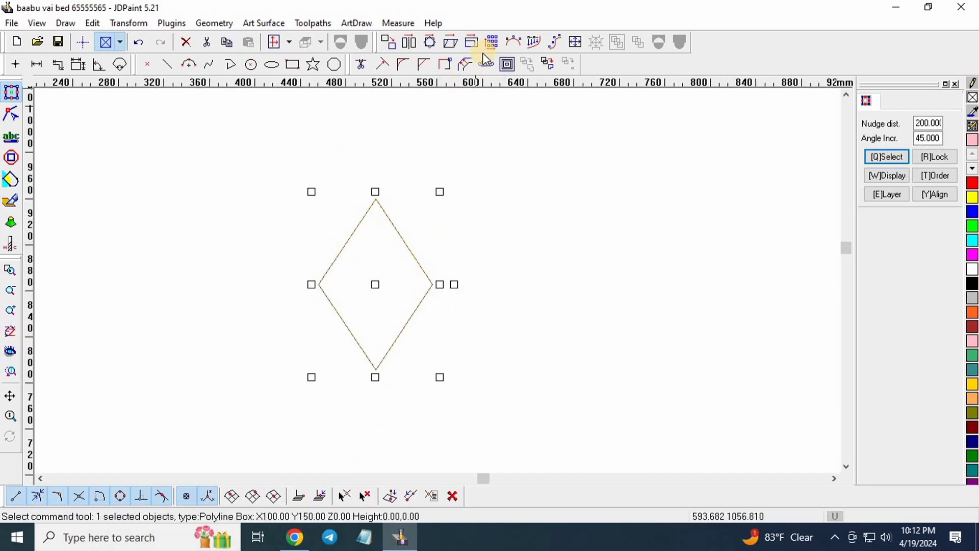
{"action": "left_click", "coordinate": [472, 42]}
{"action": "left_click", "coordinate": [432, 223]}
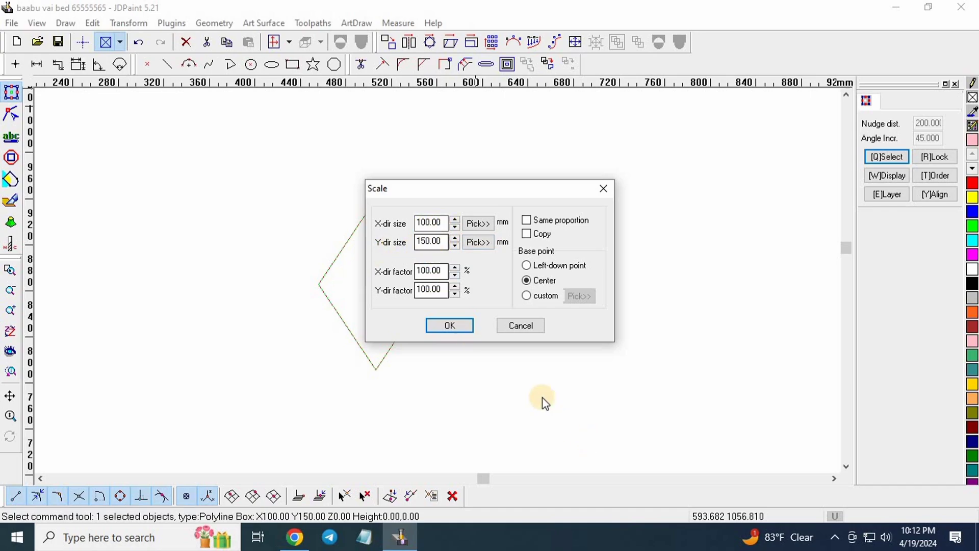
{"action": "left_click", "coordinate": [469, 324]}
{"action": "left_click", "coordinate": [460, 248]}
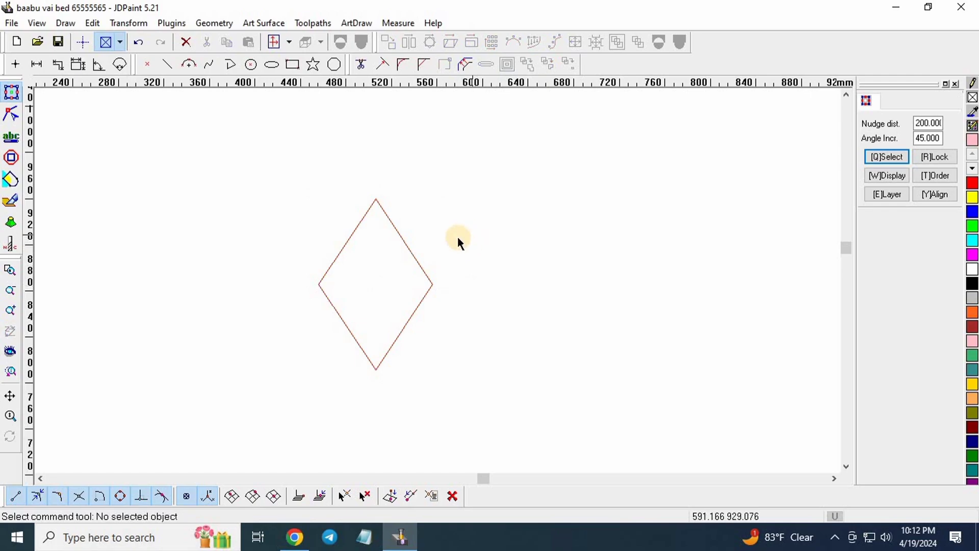
- Set the nudge distance to 100 mm and duplicate the diamond rightward repeatedly into a touching row of 23 diamonds, 2300 mm long
{"action": "scroll", "coordinate": [418, 229], "scroll_direction": "down", "scroll_amount": 4}
{"action": "scroll", "coordinate": [350, 249], "scroll_direction": "up", "scroll_amount": 4}
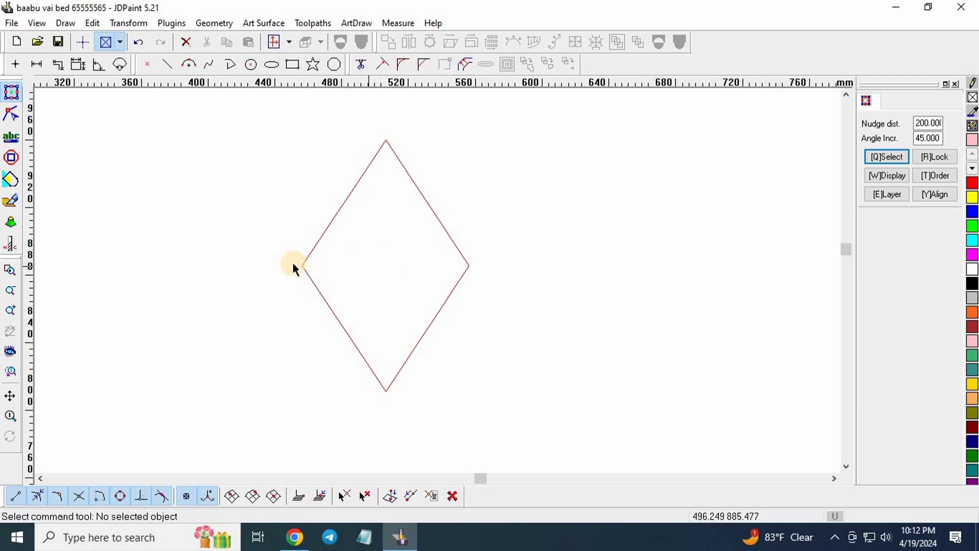
{"action": "scroll", "coordinate": [293, 263], "scroll_direction": "down", "scroll_amount": 5}
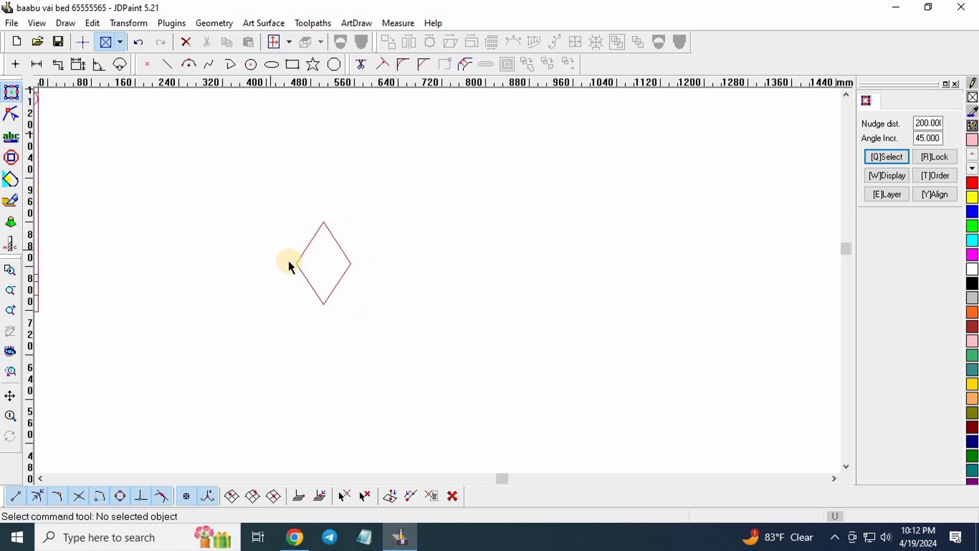
{"action": "double_click", "coordinate": [925, 123]}
{"action": "type", "text": "1"}
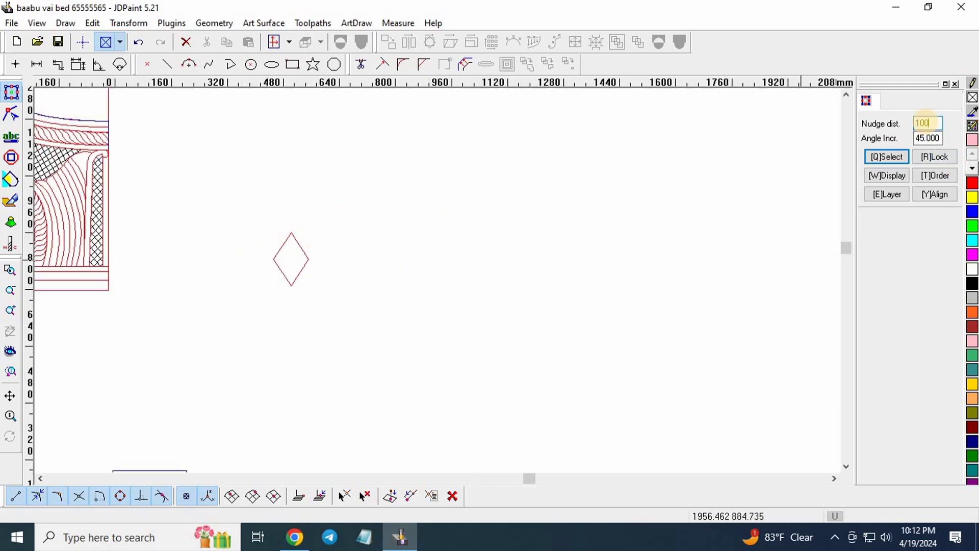
{"action": "type", "text": "00"}
{"action": "key", "text": "Return"}
{"action": "left_click_drag", "start_coordinate": [229, 187], "coordinate": [445, 358]}
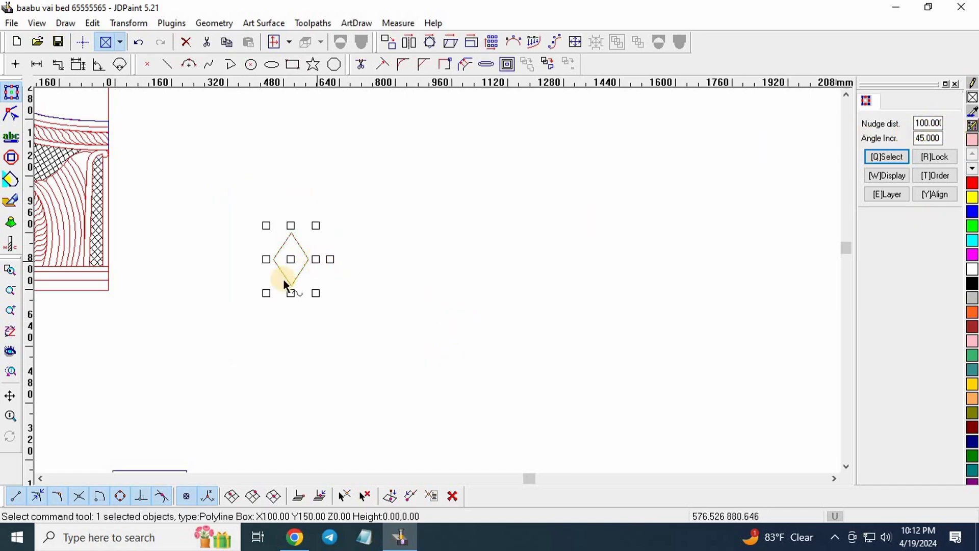
{"action": "scroll", "coordinate": [299, 236], "scroll_direction": "up", "scroll_amount": 3}
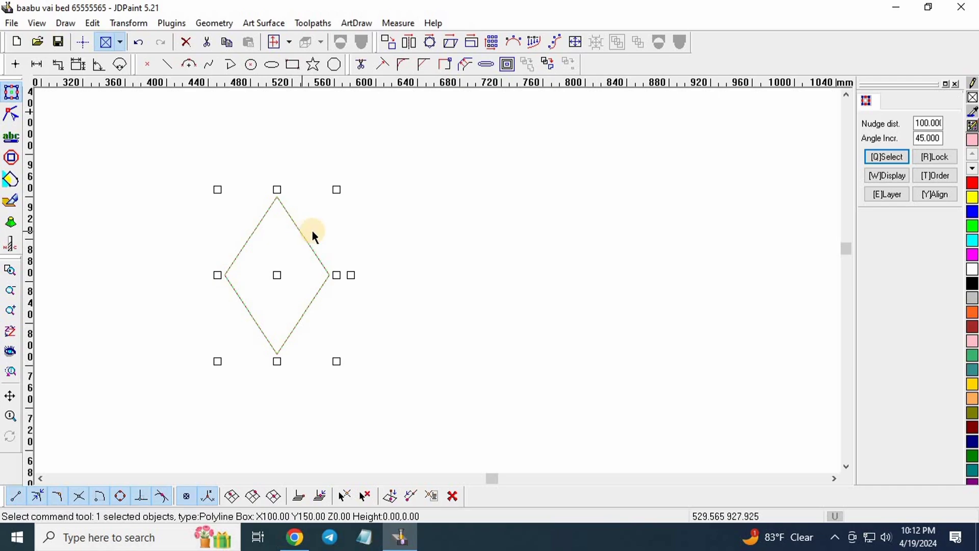
{"action": "scroll", "coordinate": [137, 245], "scroll_direction": "down", "scroll_amount": 4}
{"action": "key", "text": "ctrl+Right"}
{"action": "key", "text": "ctrl+Right"}
{"action": "key", "text": "ctrl+Right"}
{"action": "key", "text": "ctrl+Right"}
{"action": "key", "text": "ctrl+Right"}
{"action": "key", "text": "ctrl+Right"}
{"action": "key", "text": "ctrl+Right"}
{"action": "key", "text": "ctrl+Right"}
{"action": "key", "text": "ctrl+Right"}
{"action": "key", "text": "ctrl+Right"}
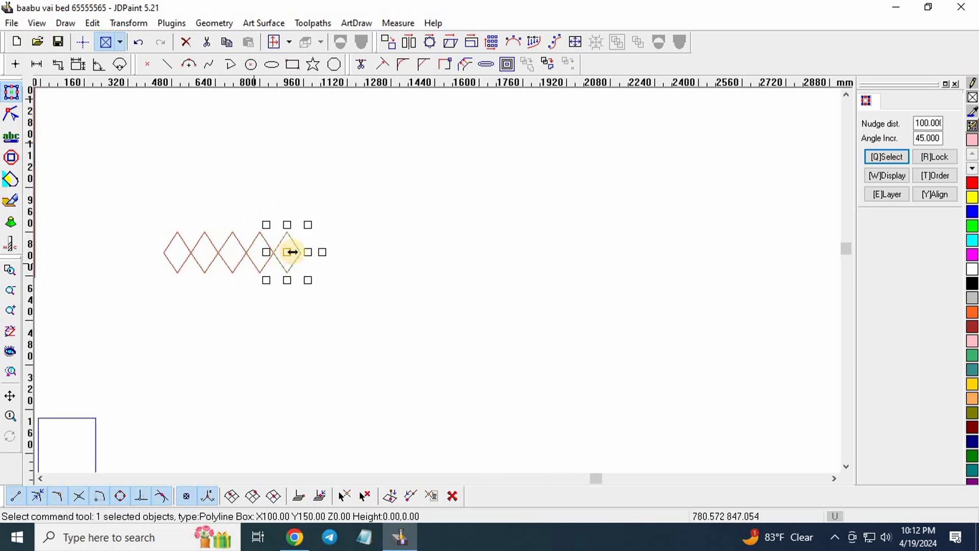
{"action": "scroll", "coordinate": [402, 268], "scroll_direction": "down", "scroll_amount": 2}
{"action": "key", "text": "ctrl+Right"}
{"action": "key", "text": "ctrl+Right"}
{"action": "key", "text": "ctrl+Right"}
{"action": "key", "text": "ctrl+Right"}
{"action": "key", "text": "ctrl+Right"}
{"action": "key", "text": "ctrl+Right"}
{"action": "key", "text": "ctrl+Right"}
{"action": "key", "text": "ctrl+Right"}
{"action": "key", "text": "ctrl+Right"}
{"action": "key", "text": "ctrl+Right"}
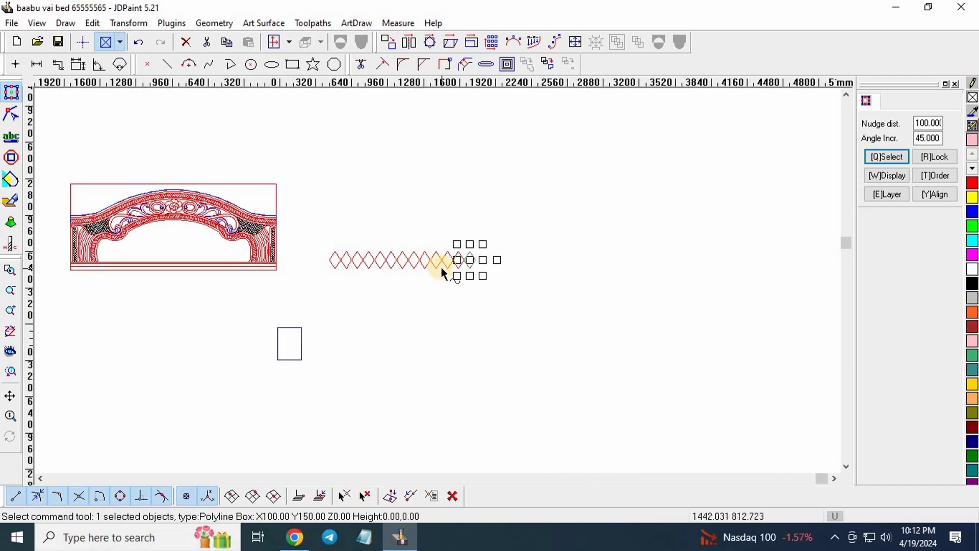
{"action": "key", "text": "ctrl+Right"}
{"action": "key", "text": "ctrl+Right"}
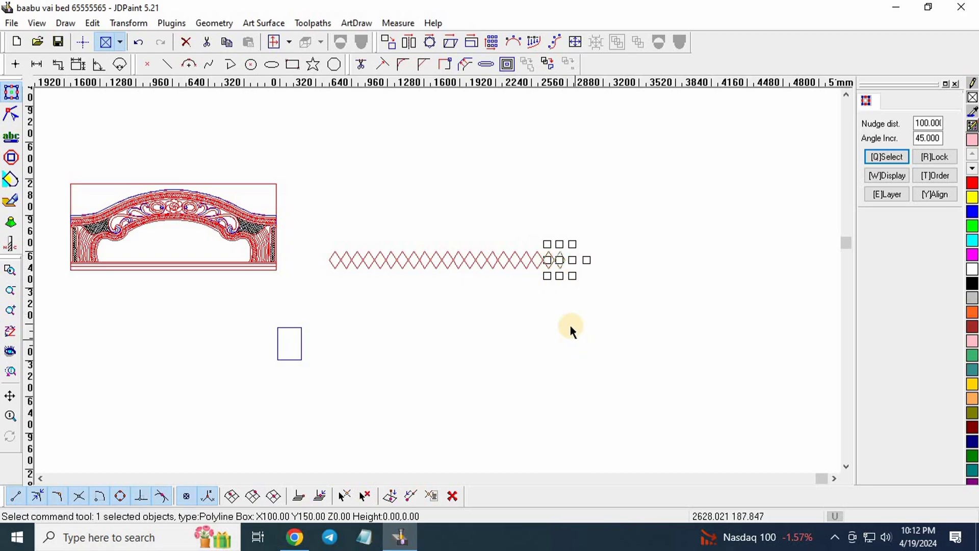
- Examine the row of diamonds along its length and compare it with the headboard drawing
{"action": "left_click", "coordinate": [531, 258]}
{"action": "scroll", "coordinate": [544, 259], "scroll_direction": "up", "scroll_amount": 3}
{"action": "scroll", "coordinate": [544, 256], "scroll_direction": "up", "scroll_amount": 1}
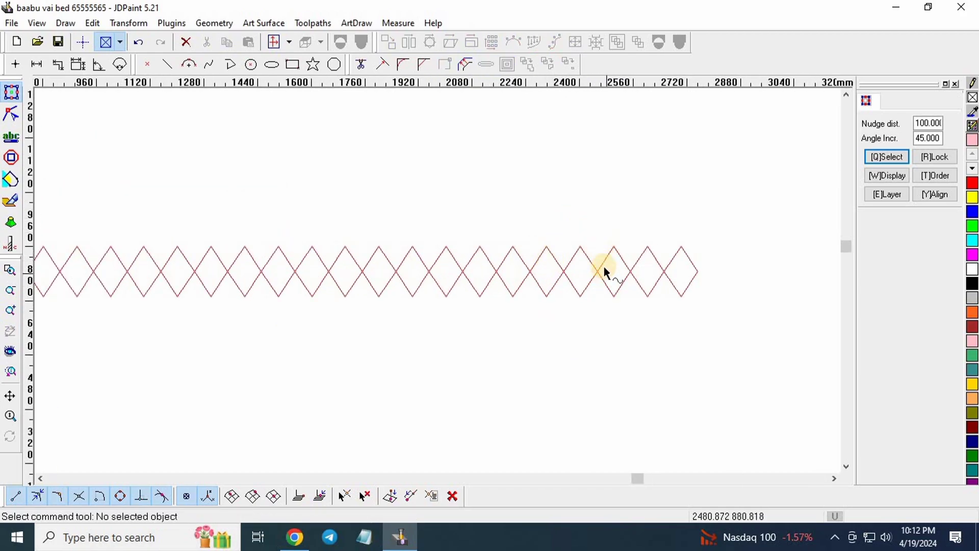
{"action": "scroll", "coordinate": [469, 273], "scroll_direction": "down", "scroll_amount": 3}
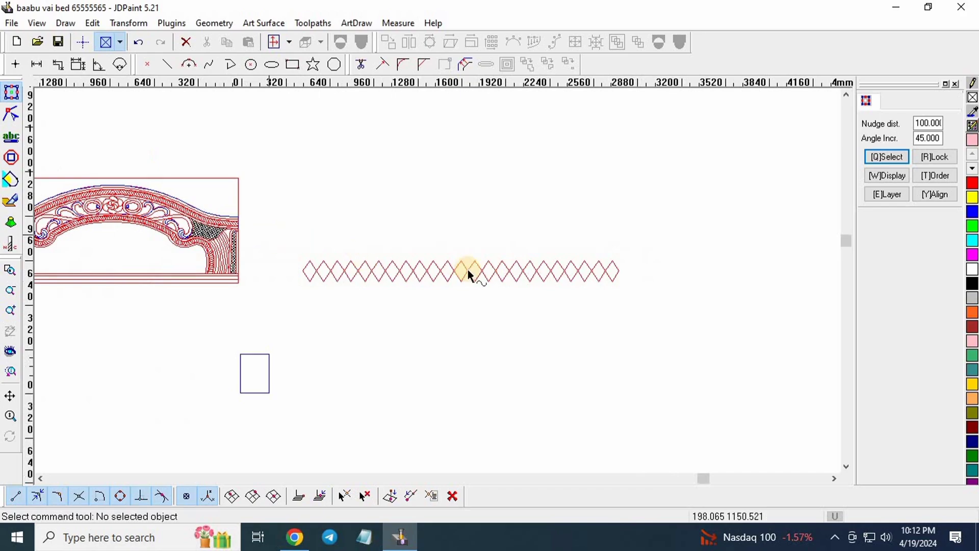
{"action": "scroll", "coordinate": [416, 261], "scroll_direction": "down", "scroll_amount": 1}
{"action": "scroll", "coordinate": [534, 218], "scroll_direction": "up", "scroll_amount": 2}
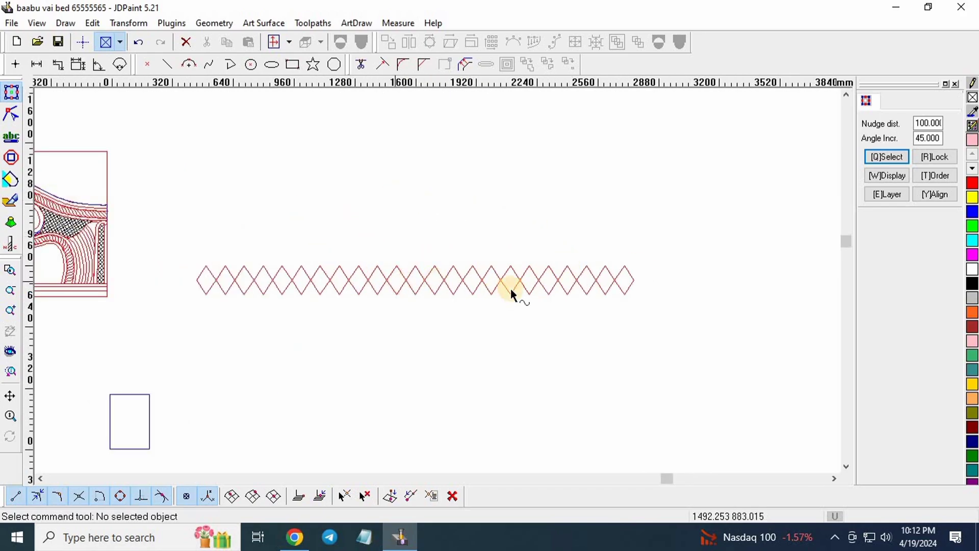
{"action": "scroll", "coordinate": [272, 249], "scroll_direction": "up", "scroll_amount": 2}
{"action": "scroll", "coordinate": [406, 242], "scroll_direction": "down", "scroll_amount": 1}
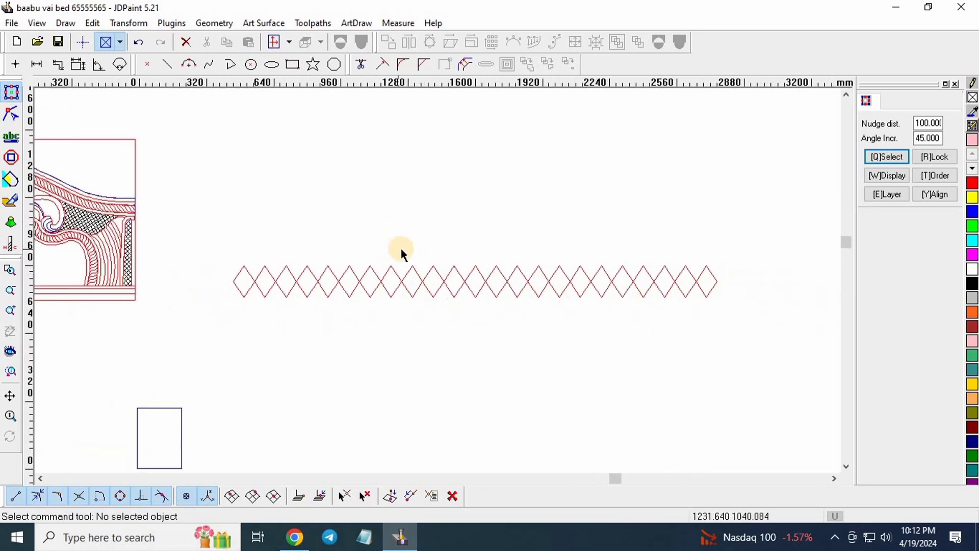
{"action": "scroll", "coordinate": [399, 248], "scroll_direction": "down", "scroll_amount": 1}
{"action": "scroll", "coordinate": [267, 242], "scroll_direction": "up", "scroll_amount": 1}
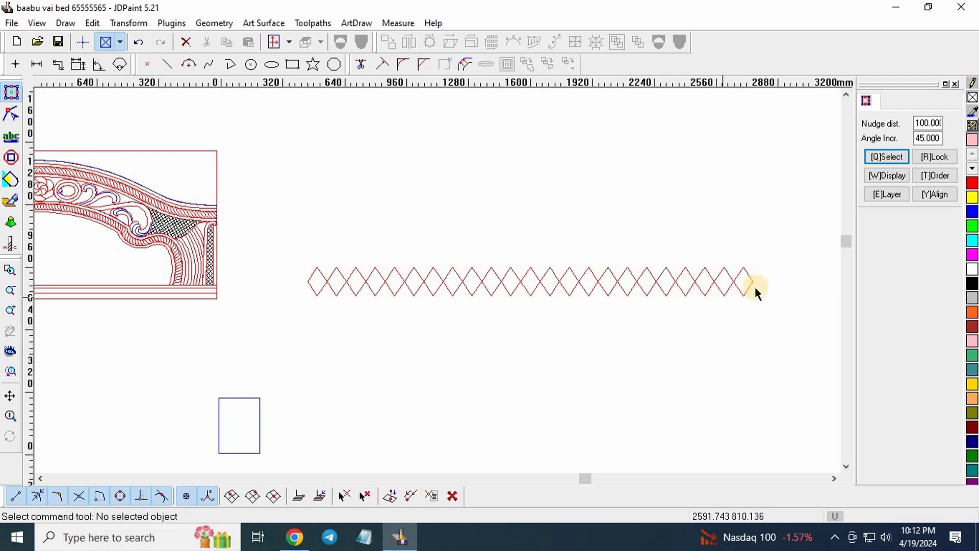
{"action": "scroll", "coordinate": [755, 287], "scroll_direction": "up", "scroll_amount": 2}
{"action": "scroll", "coordinate": [510, 326], "scroll_direction": "down", "scroll_amount": 2}
- Group all the diamonds in the row into a single combined object
{"action": "left_click_drag", "start_coordinate": [161, 237], "coordinate": [701, 395]}
{"action": "key", "text": "ctrl+g"}
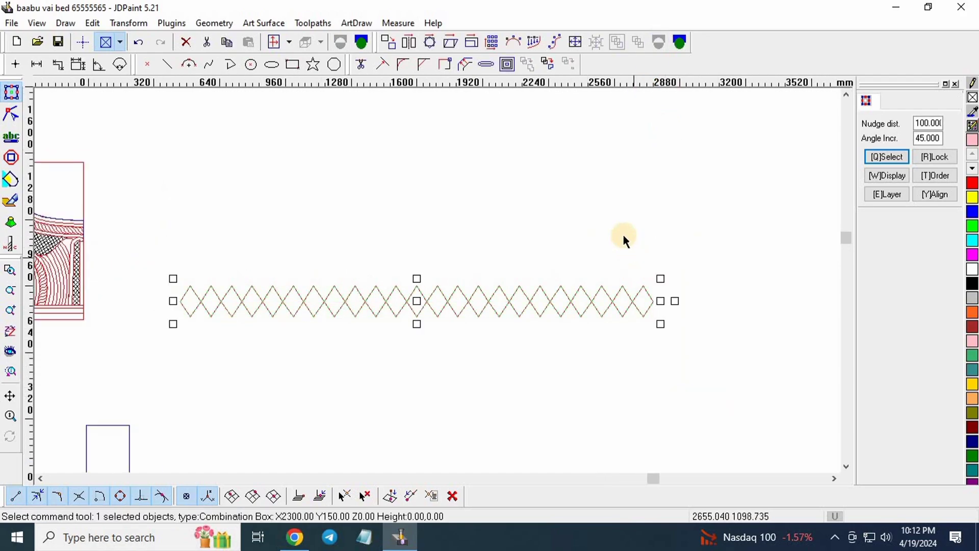
{"action": "scroll", "coordinate": [555, 220], "scroll_direction": "up", "scroll_amount": 3}
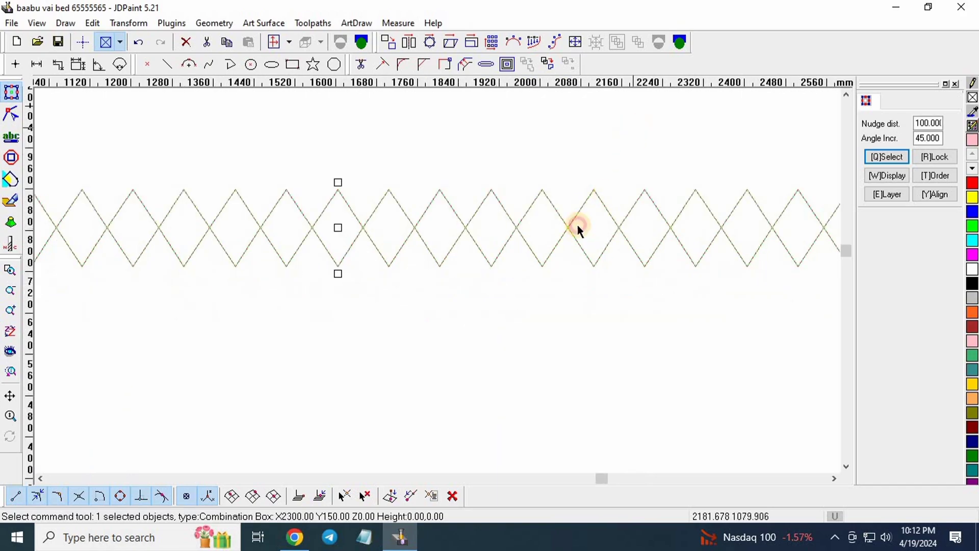
{"action": "scroll", "coordinate": [501, 225], "scroll_direction": "down", "scroll_amount": 1}
{"action": "scroll", "coordinate": [498, 234], "scroll_direction": "up", "scroll_amount": 2}
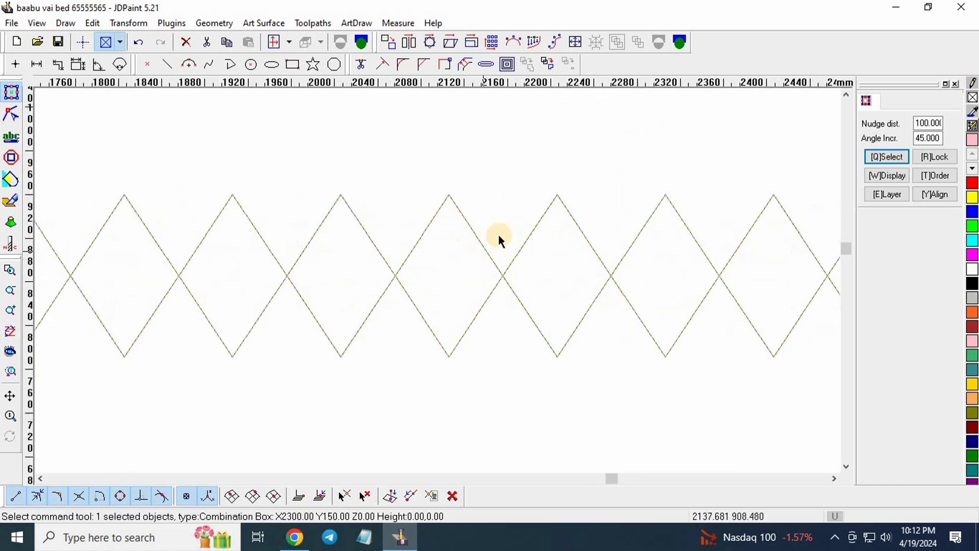
{"action": "scroll", "coordinate": [503, 289], "scroll_direction": "down", "scroll_amount": 2}
{"action": "scroll", "coordinate": [436, 258], "scroll_direction": "up", "scroll_amount": 2}
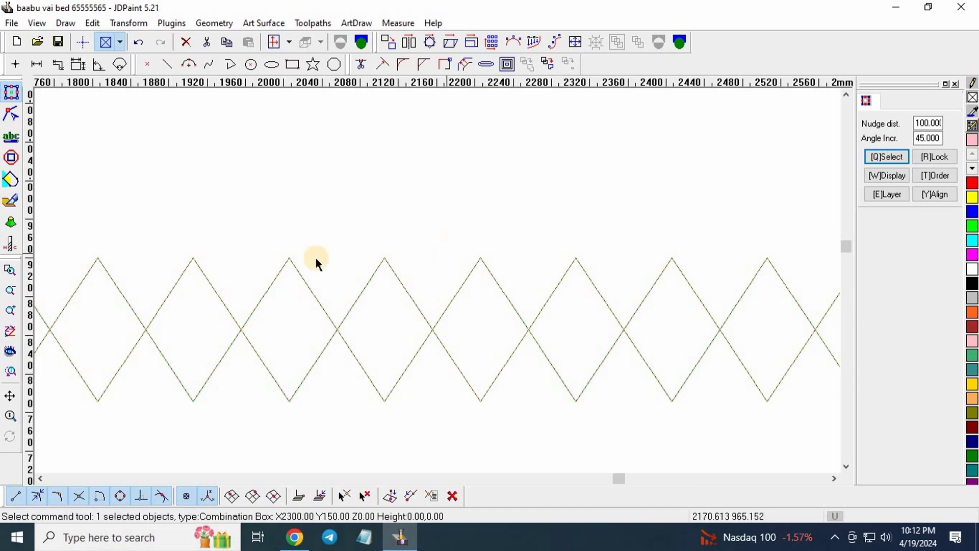
{"action": "left_click", "coordinate": [459, 179]}
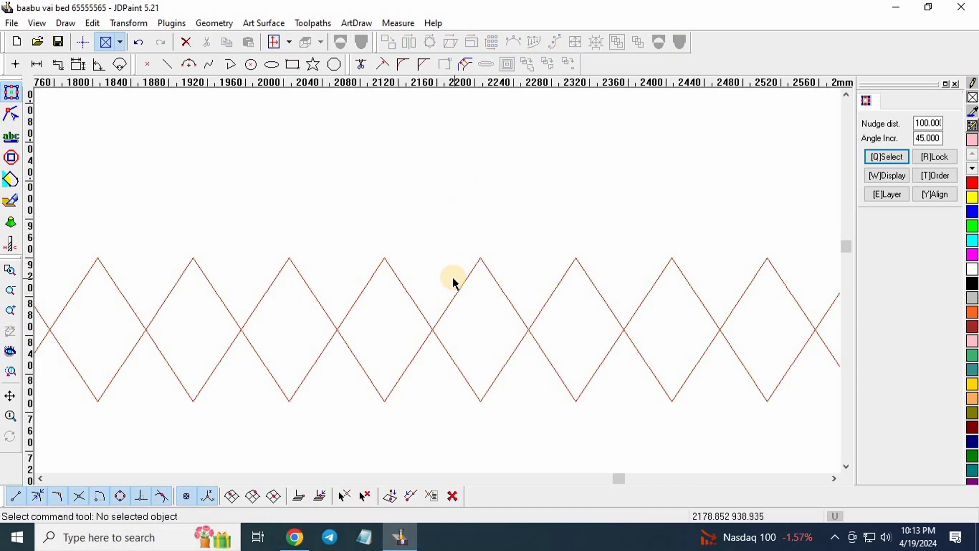
{"action": "scroll", "coordinate": [461, 278], "scroll_direction": "down", "scroll_amount": 1}
- Set the nudge distance to 75 mm and make a copy of the grouped diamond row 75 mm above it
{"action": "left_click", "coordinate": [477, 270]}
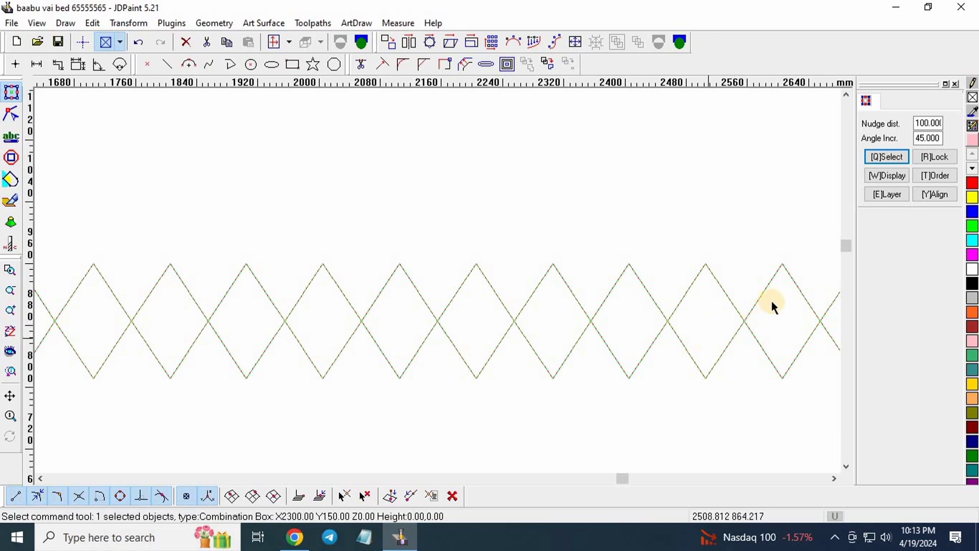
{"action": "left_click", "coordinate": [926, 123]}
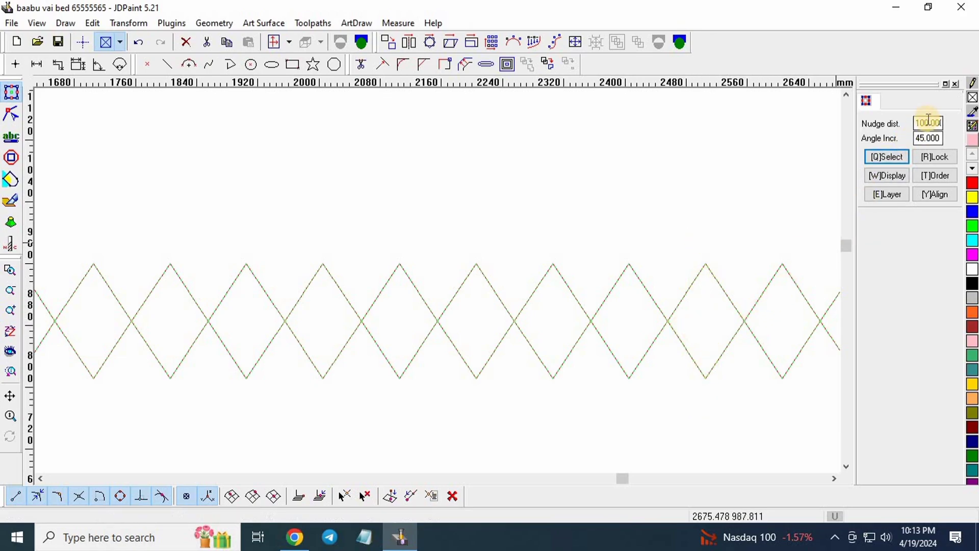
{"action": "double_click", "coordinate": [927, 124]}
{"action": "type", "text": "75"}
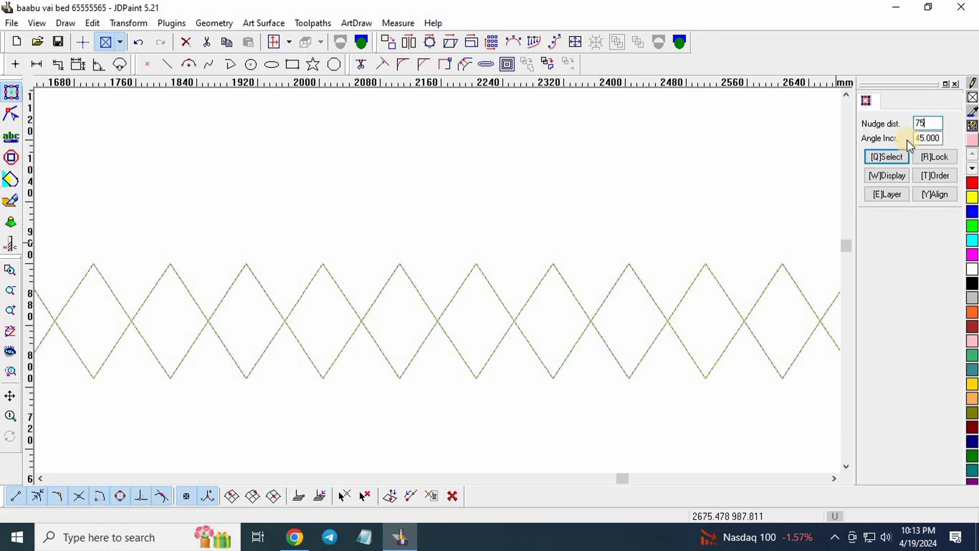
{"action": "key", "text": "Return"}
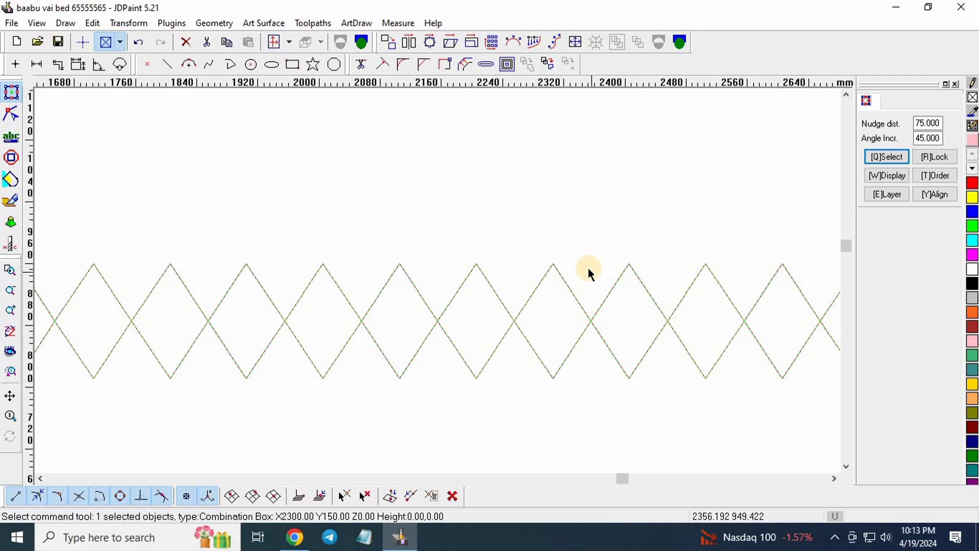
{"action": "key", "text": "ctrl+Up"}
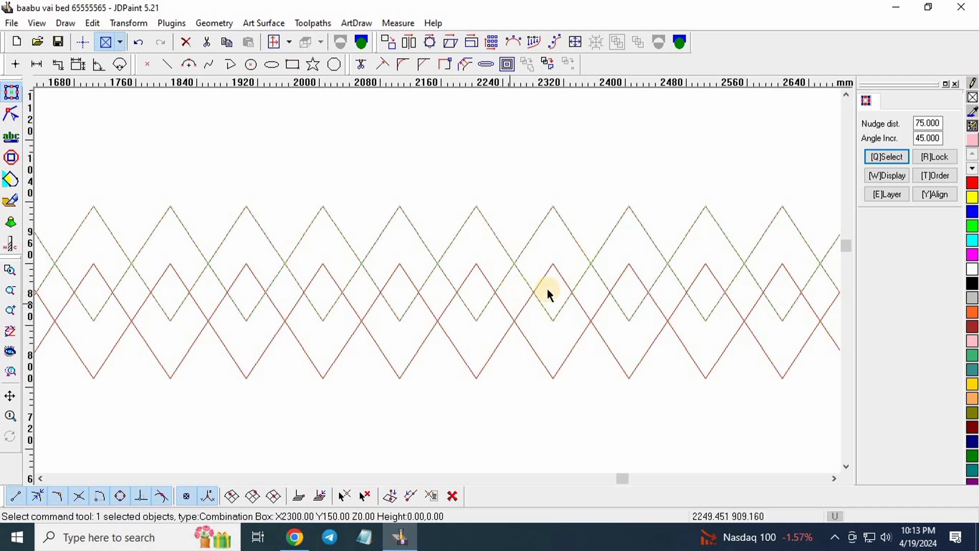
- Set the nudge distance to 50 mm and shift the upper diamond row 50 mm to the left to interlock with the lower row
{"action": "scroll", "coordinate": [547, 291], "scroll_direction": "up", "scroll_amount": 2}
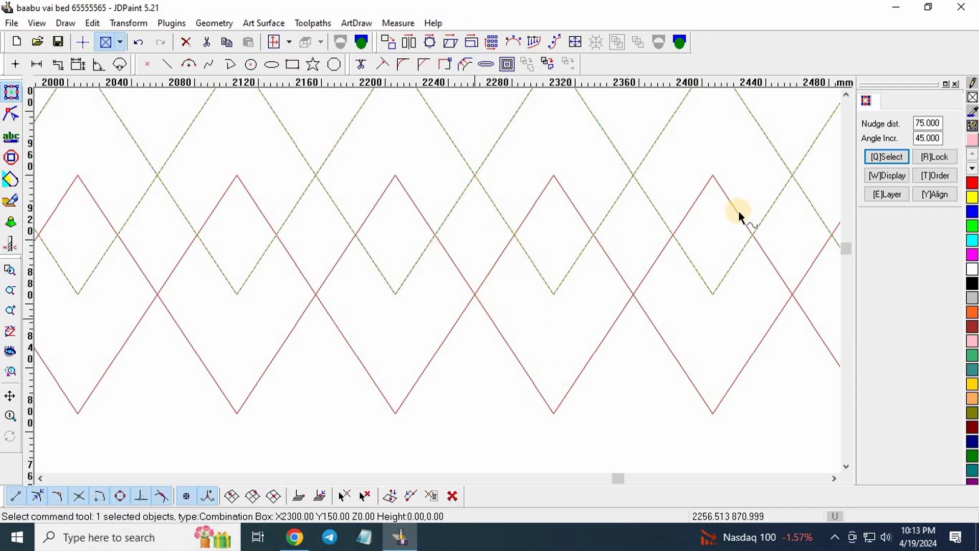
{"action": "left_click", "coordinate": [929, 124]}
{"action": "type", "text": "50"}
{"action": "left_click", "coordinate": [931, 124]}
{"action": "key", "text": "Left"}
{"action": "scroll", "coordinate": [507, 311], "scroll_direction": "down", "scroll_amount": 2}
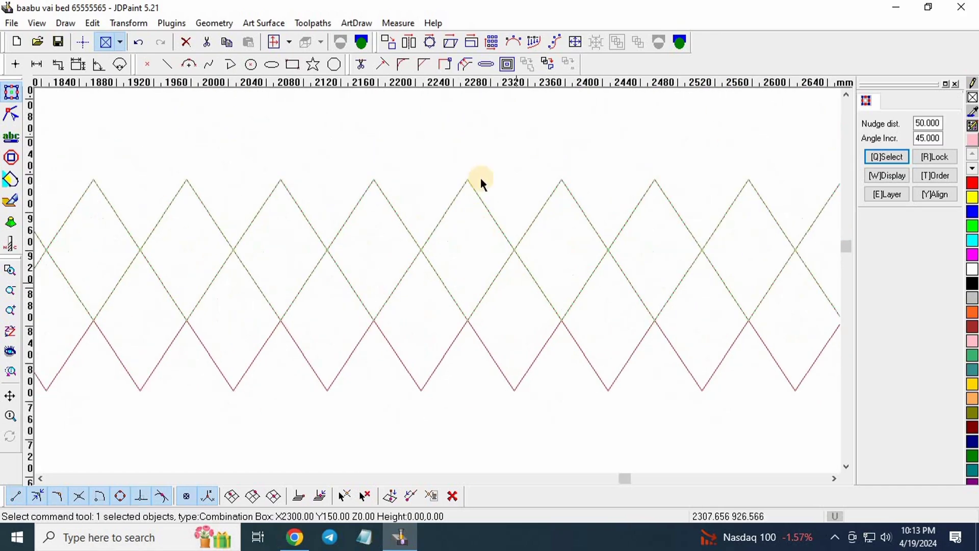
- Inspect how the two staggered diamond rows meet and select both rows together
{"action": "left_click", "coordinate": [498, 156]}
{"action": "left_click", "coordinate": [444, 205]}
{"action": "left_click_drag", "start_coordinate": [507, 348], "coordinate": [481, 381]}
{"action": "scroll", "coordinate": [444, 334], "scroll_direction": "down", "scroll_amount": 1}
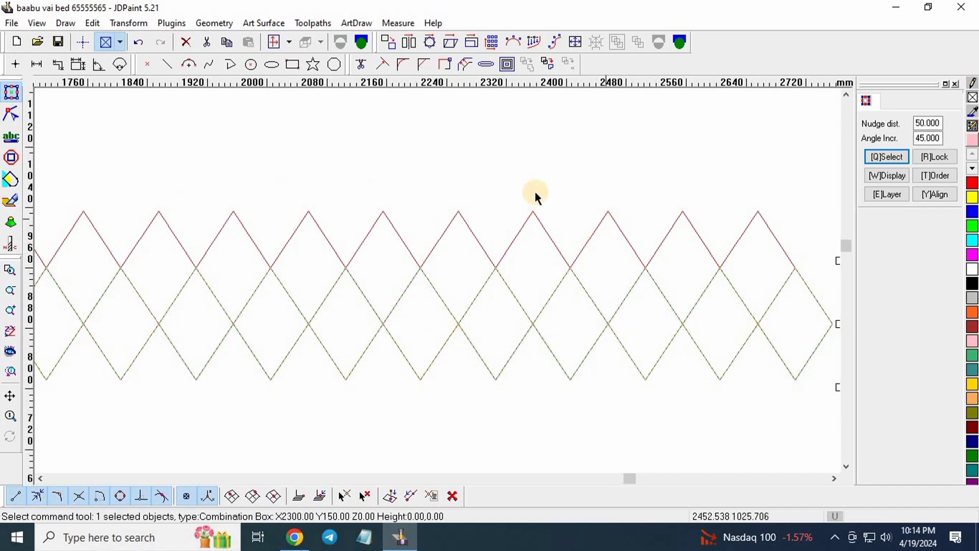
{"action": "scroll", "coordinate": [445, 336], "scroll_direction": "up", "scroll_amount": 2}
{"action": "scroll", "coordinate": [474, 295], "scroll_direction": "down", "scroll_amount": 3}
{"action": "scroll", "coordinate": [466, 311], "scroll_direction": "up", "scroll_amount": 2}
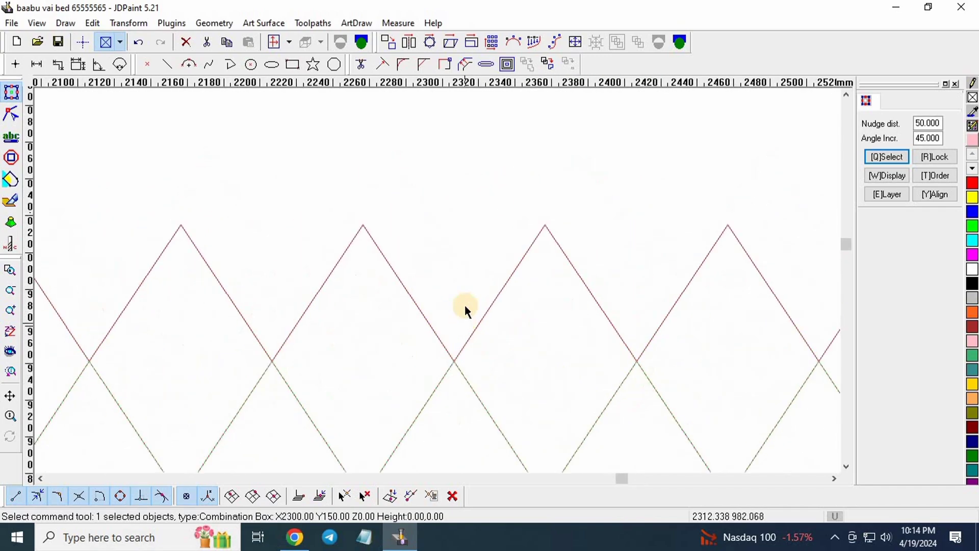
{"action": "scroll", "coordinate": [531, 250], "scroll_direction": "down", "scroll_amount": 1}
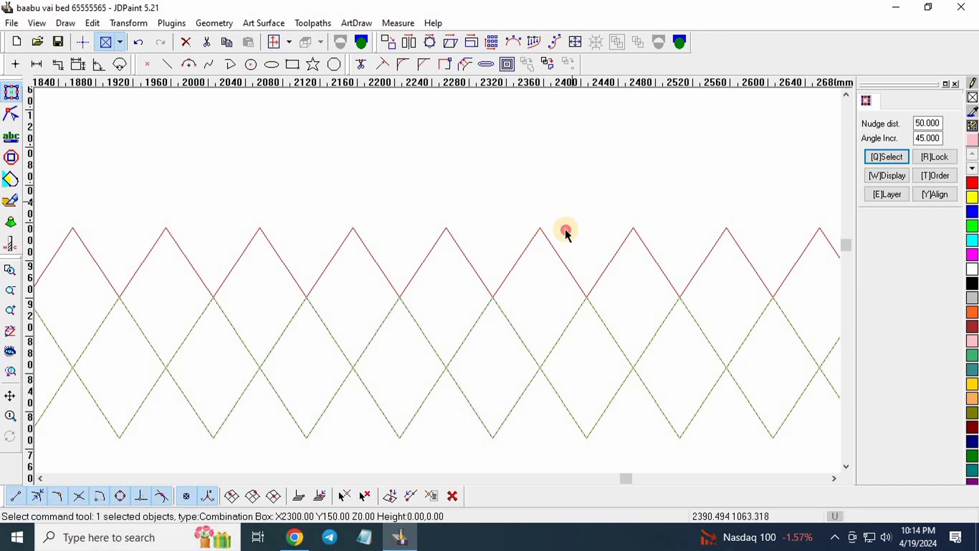
{"action": "left_click_drag", "start_coordinate": [572, 200], "coordinate": [420, 393]}
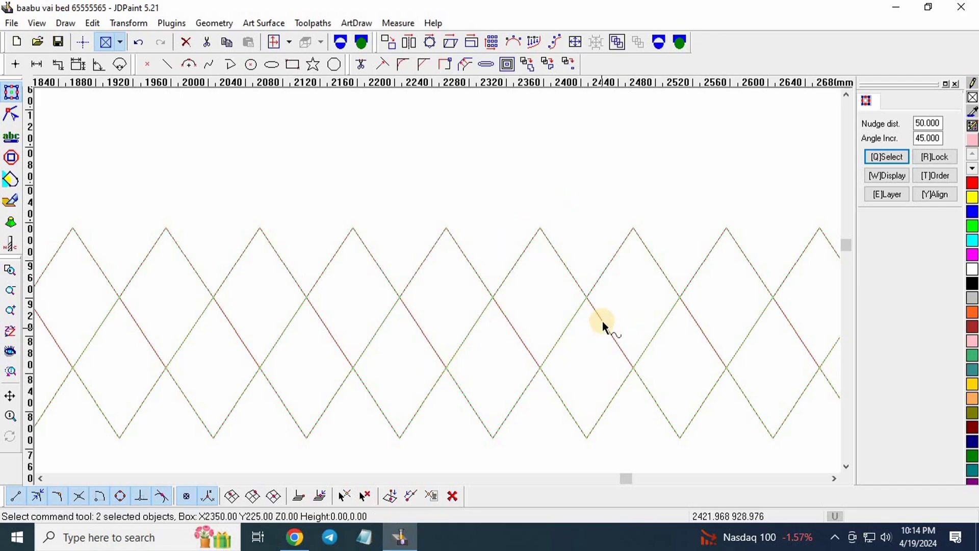
- Set the nudge distance to 150 mm and stack four copies of the two selected diamond rows upward at that spacing
{"action": "left_click", "coordinate": [928, 127]}
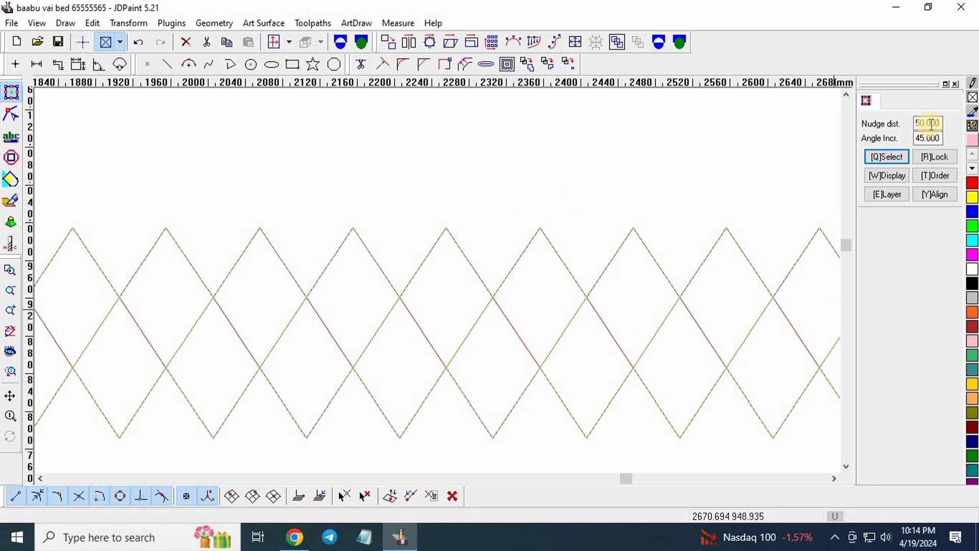
{"action": "type", "text": "150"}
{"action": "key", "text": "Return"}
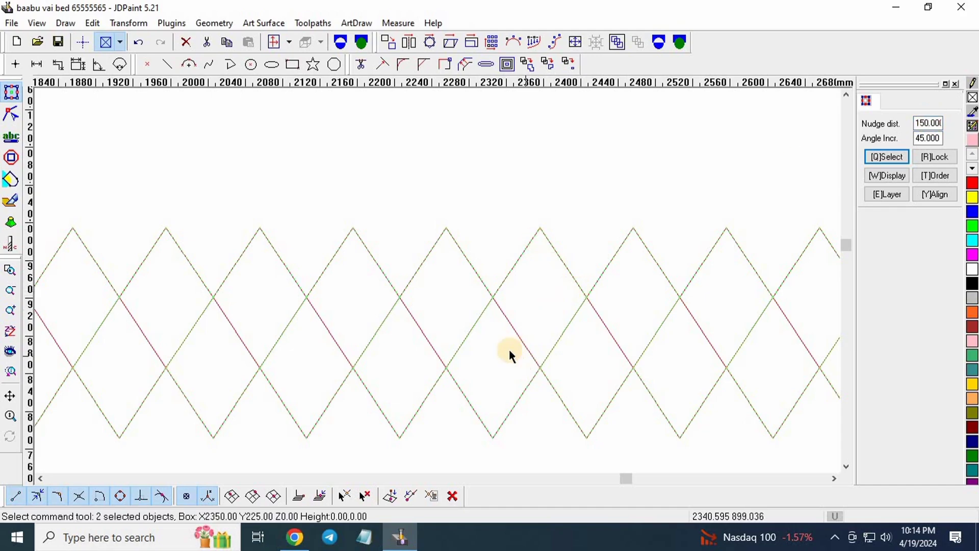
{"action": "key", "text": "Up"}
{"action": "scroll", "coordinate": [489, 388], "scroll_direction": "down", "scroll_amount": 2}
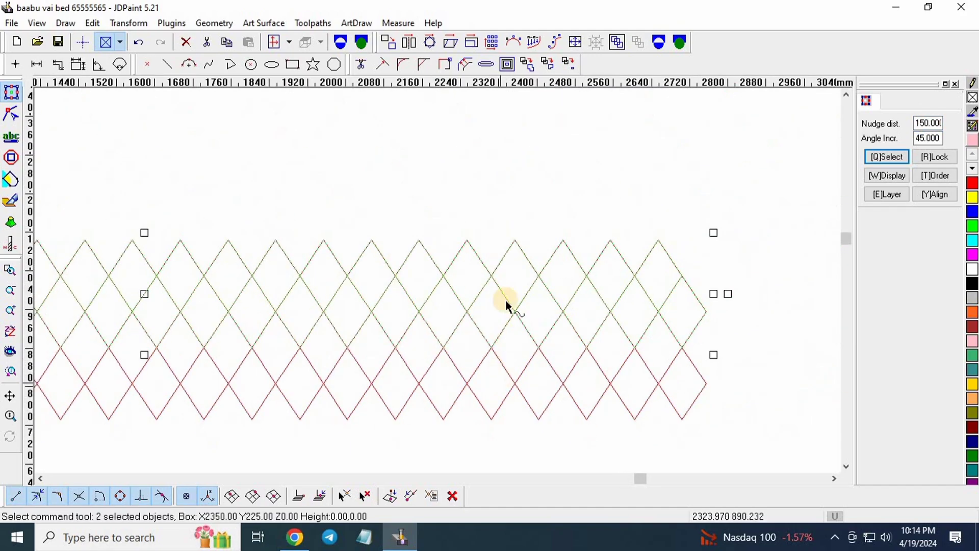
{"action": "key", "text": "Up"}
{"action": "scroll", "coordinate": [596, 385], "scroll_direction": "down", "scroll_amount": 2}
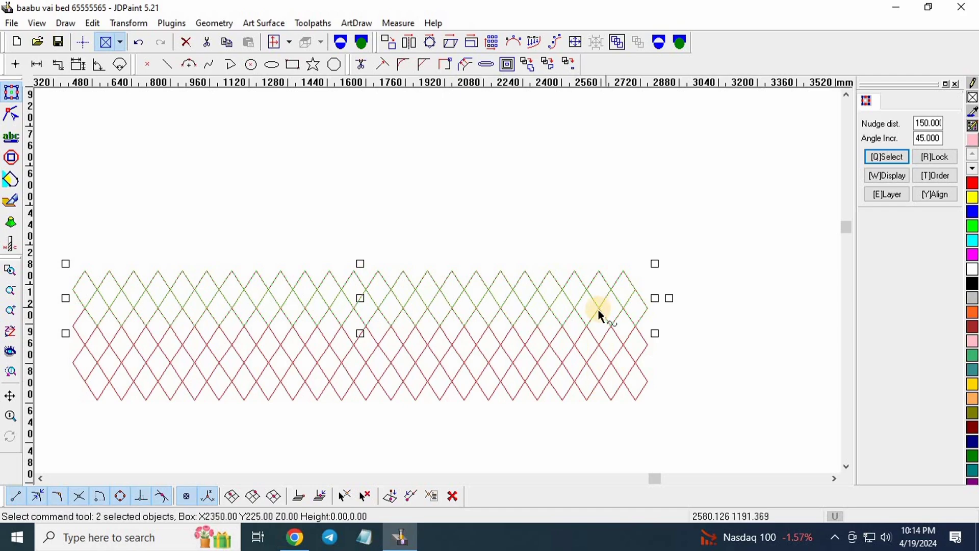
{"action": "key", "text": "Up"}
{"action": "key", "text": "Up"}
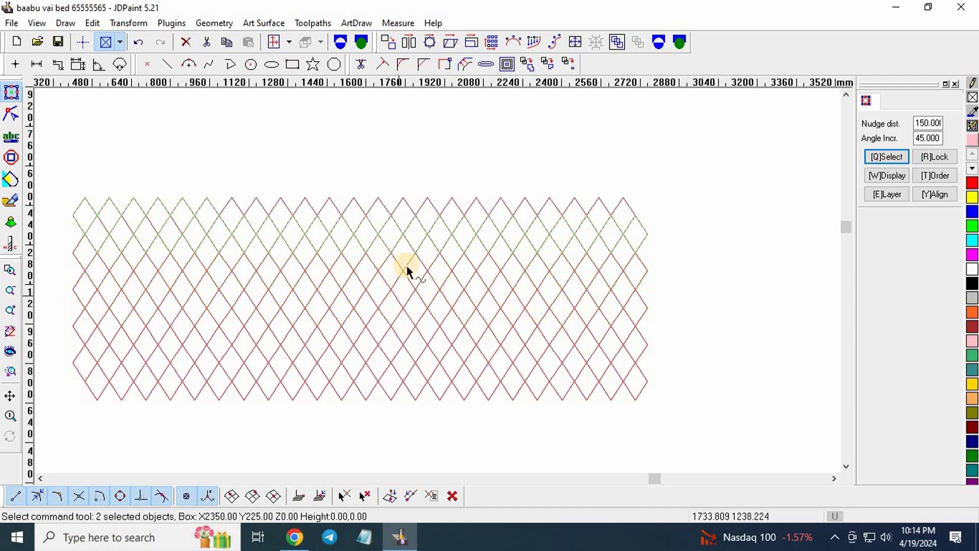
{"action": "left_click", "coordinate": [698, 235]}
- Examine the full diamond lattice for even coverage and select all of it to check its overall size
{"action": "scroll", "coordinate": [313, 266], "scroll_direction": "up", "scroll_amount": 3}
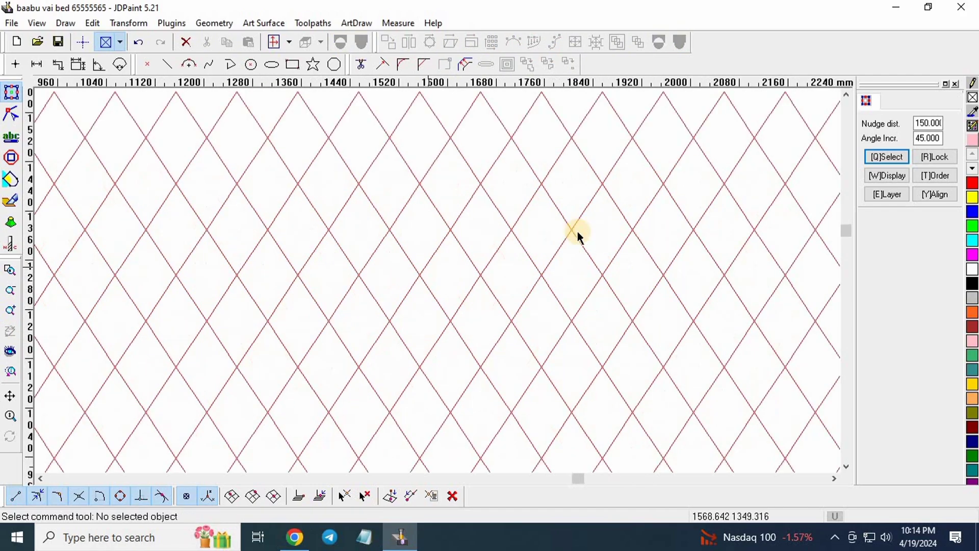
{"action": "scroll", "coordinate": [578, 232], "scroll_direction": "down", "scroll_amount": 3}
{"action": "scroll", "coordinate": [617, 259], "scroll_direction": "down", "scroll_amount": 2}
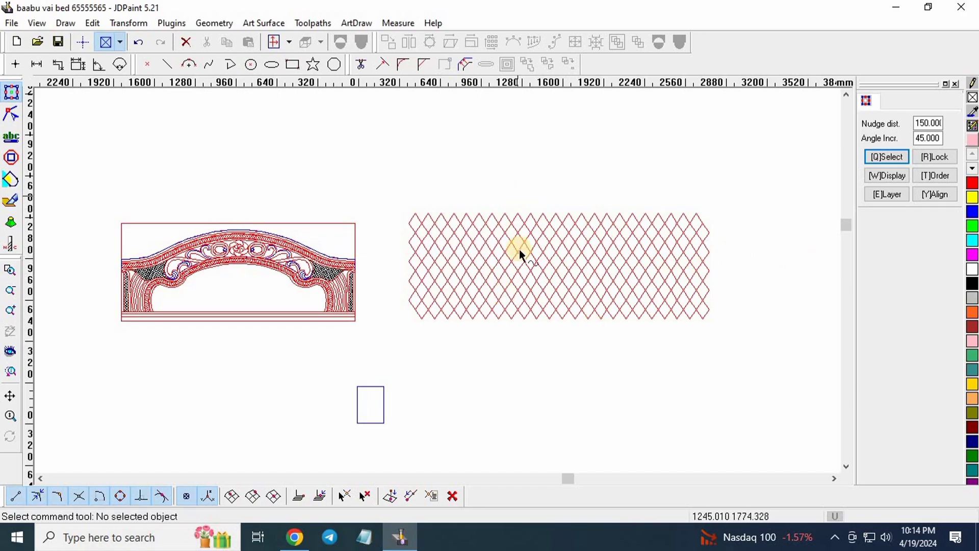
{"action": "scroll", "coordinate": [586, 231], "scroll_direction": "up", "scroll_amount": 1}
{"action": "scroll", "coordinate": [586, 233], "scroll_direction": "up", "scroll_amount": 3}
{"action": "scroll", "coordinate": [208, 227], "scroll_direction": "down", "scroll_amount": 1}
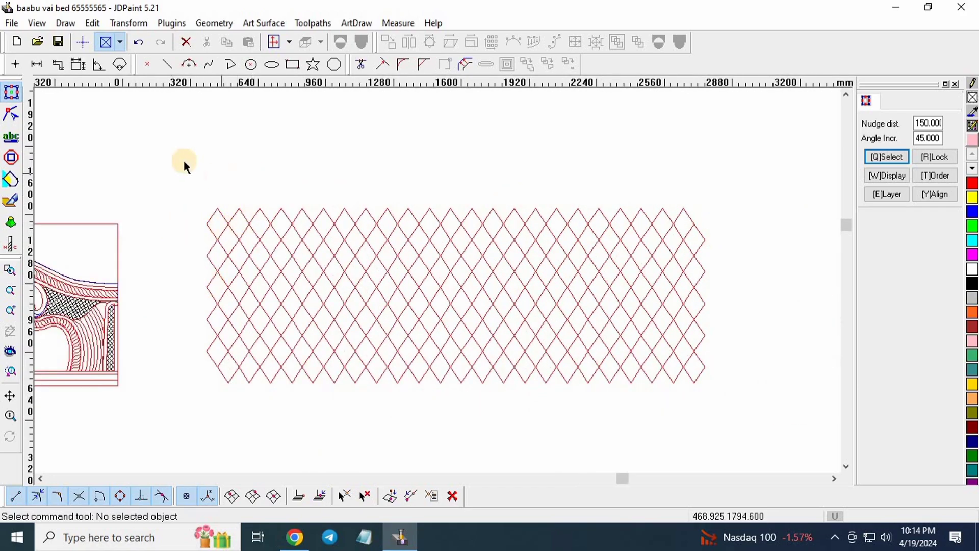
{"action": "left_click_drag", "start_coordinate": [175, 162], "coordinate": [794, 421]}
{"action": "scroll", "coordinate": [492, 180], "scroll_direction": "up", "scroll_amount": 4}
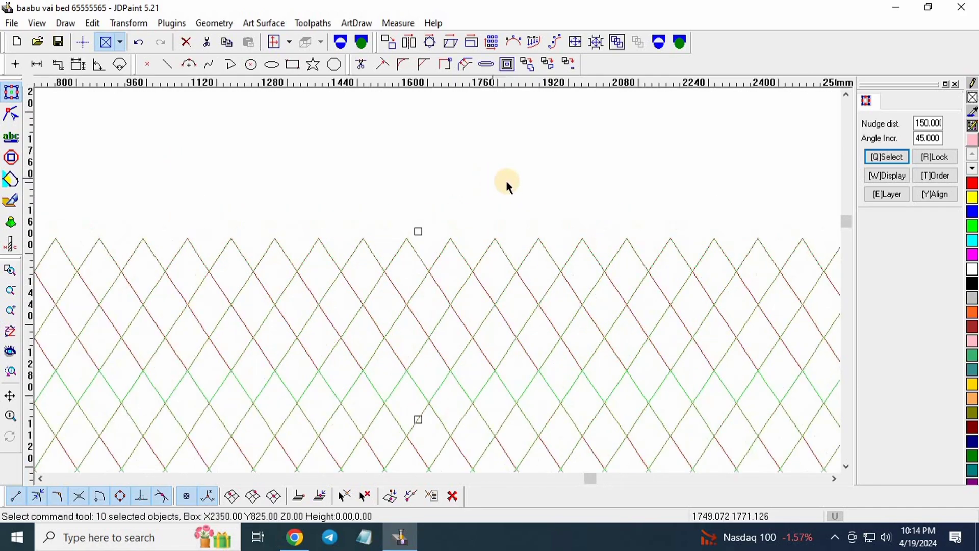
{"action": "left_click", "coordinate": [492, 203]}
{"action": "scroll", "coordinate": [512, 202], "scroll_direction": "down", "scroll_amount": 3}
{"action": "scroll", "coordinate": [503, 146], "scroll_direction": "up", "scroll_amount": 2}
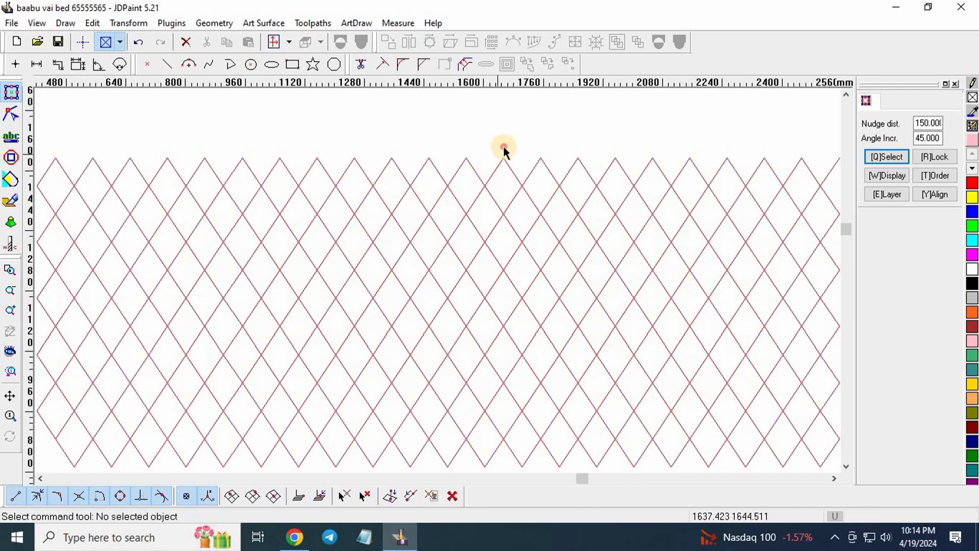
- Select individual diamond rows in the upper lattice one at a time to check how the staggered rows overlap
{"action": "left_click", "coordinate": [494, 179]}
{"action": "scroll", "coordinate": [629, 222], "scroll_direction": "down", "scroll_amount": 1}
{"action": "scroll", "coordinate": [643, 219], "scroll_direction": "up", "scroll_amount": 2}
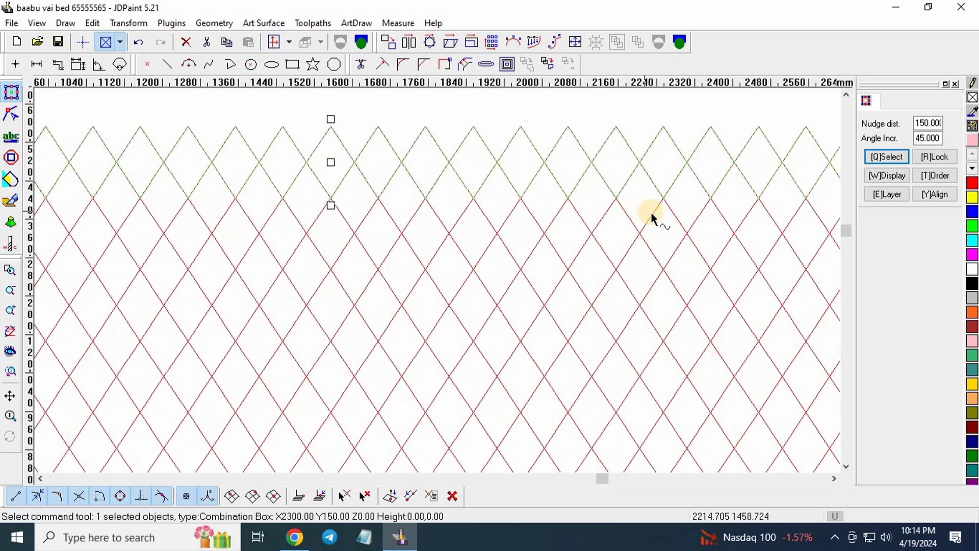
{"action": "left_click", "coordinate": [656, 190]}
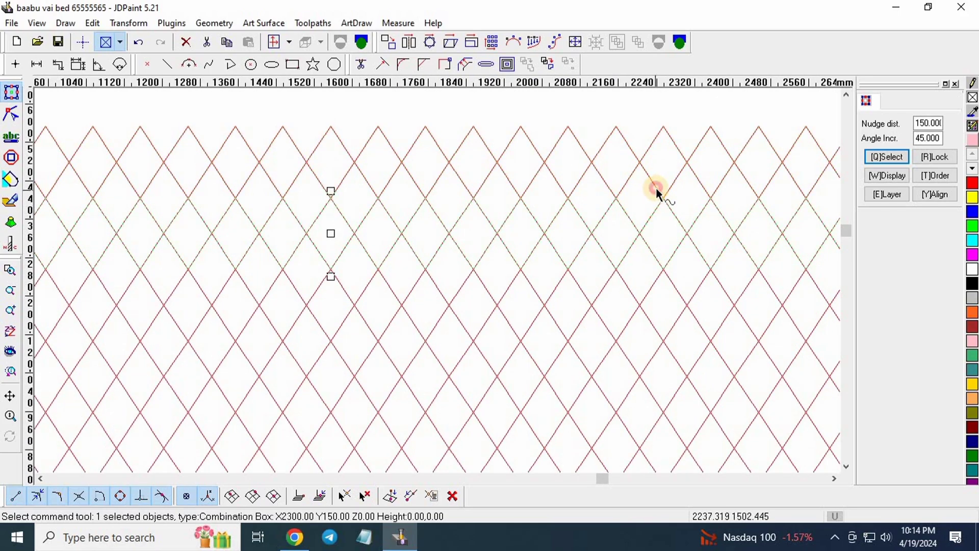
{"action": "left_click", "coordinate": [646, 252]}
{"action": "left_click", "coordinate": [640, 231]}
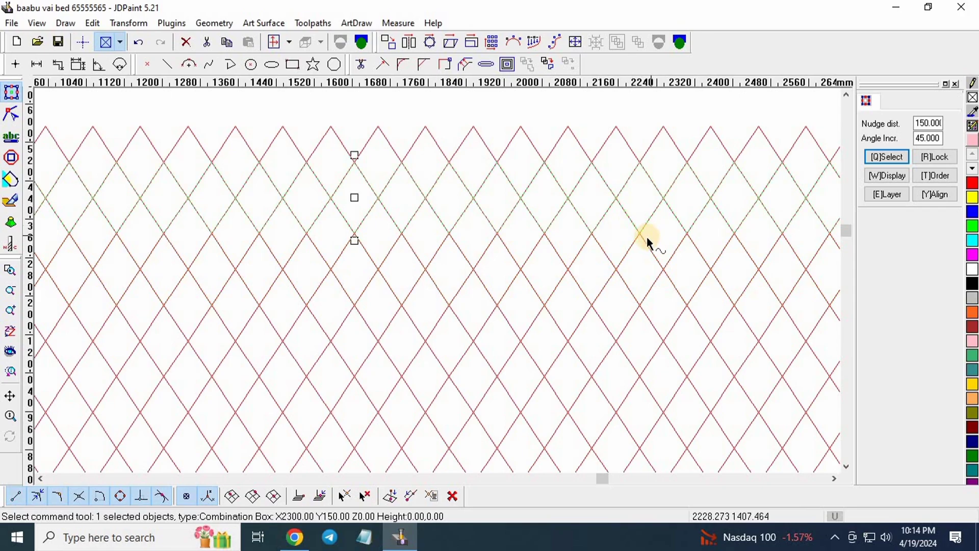
{"action": "left_click", "coordinate": [649, 237]}
{"action": "left_click", "coordinate": [705, 280]}
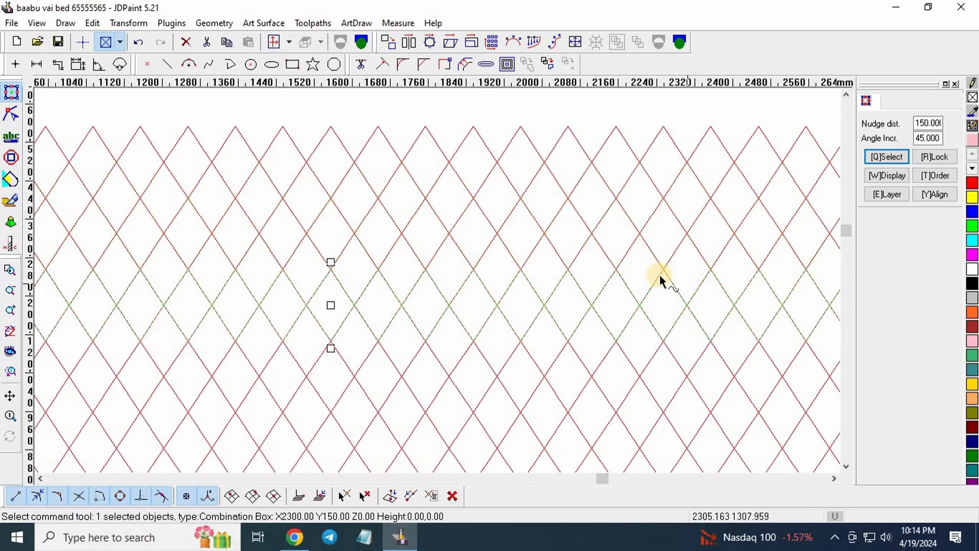
{"action": "left_click", "coordinate": [665, 265]}
{"action": "left_click", "coordinate": [680, 292]}
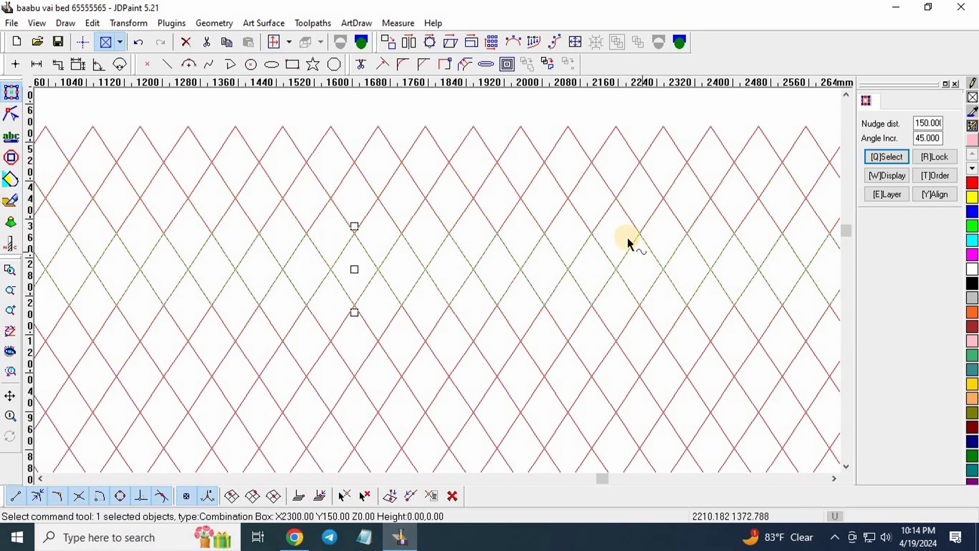
{"action": "scroll", "coordinate": [620, 224], "scroll_direction": "down", "scroll_amount": 2}
{"action": "scroll", "coordinate": [675, 253], "scroll_direction": "up", "scroll_amount": 2}
{"action": "left_click", "coordinate": [674, 296]}
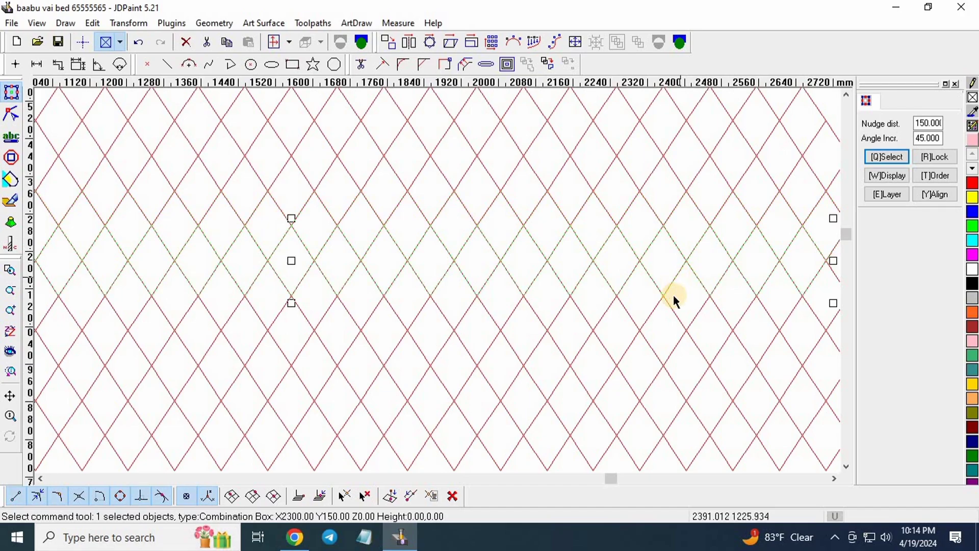
{"action": "left_click", "coordinate": [673, 310]}
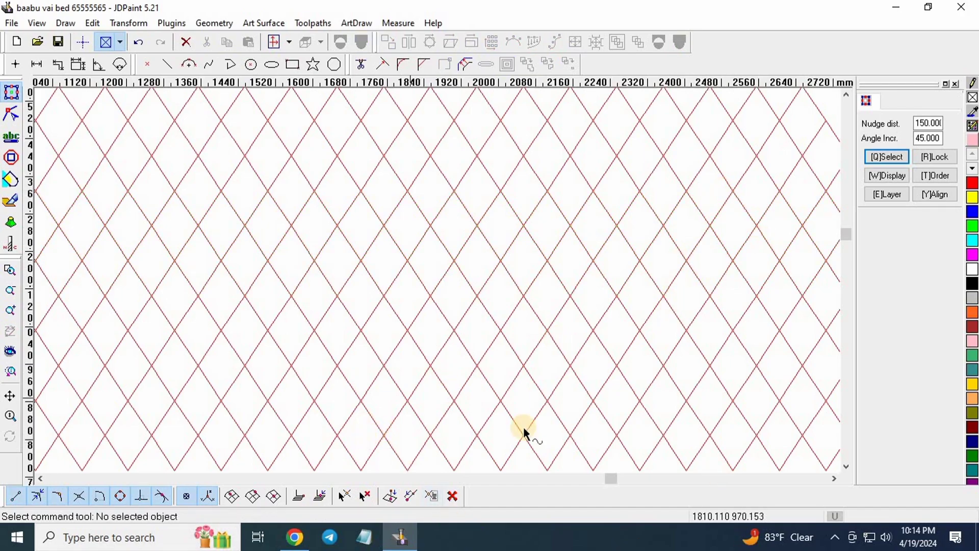
- Compare the finished lattice with the headboard design and examine the crossings near the lattice's upper-left corner
{"action": "scroll", "coordinate": [434, 291], "scroll_direction": "down", "scroll_amount": 3}
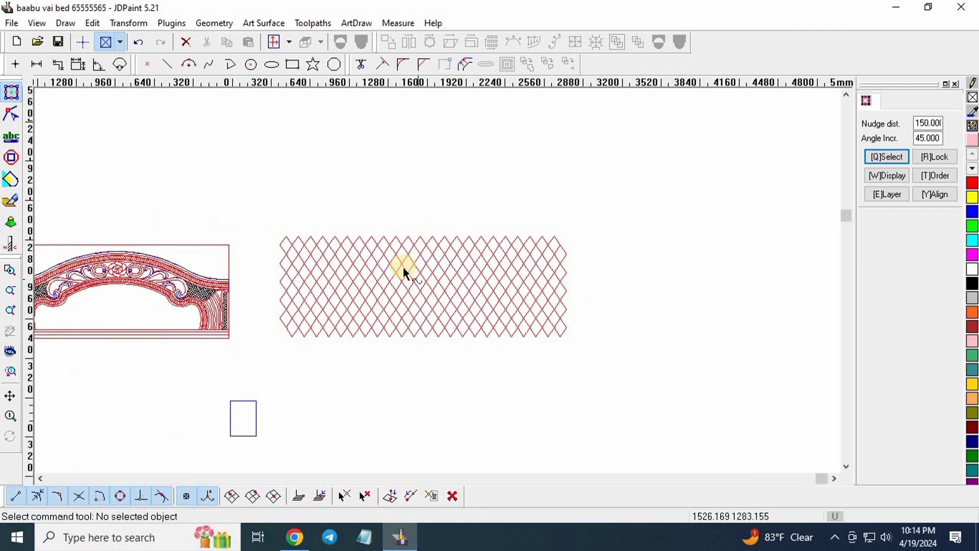
{"action": "scroll", "coordinate": [365, 313], "scroll_direction": "up", "scroll_amount": 2}
{"action": "scroll", "coordinate": [491, 293], "scroll_direction": "down", "scroll_amount": 2}
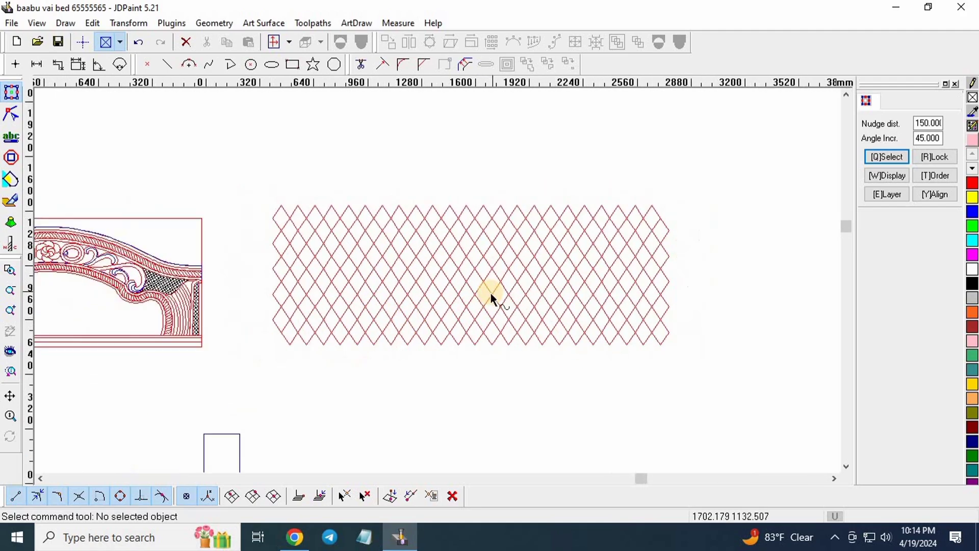
{"action": "scroll", "coordinate": [494, 294], "scroll_direction": "down", "scroll_amount": 1}
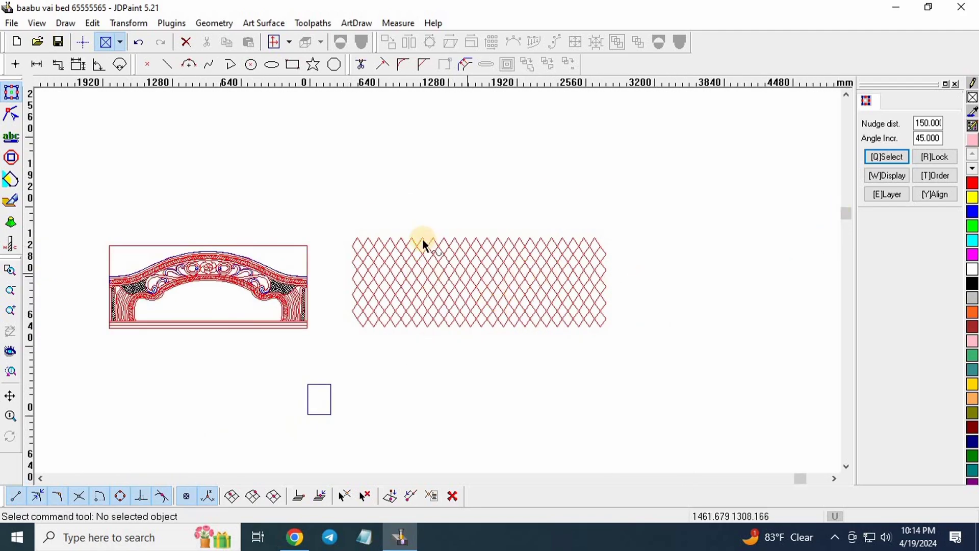
{"action": "scroll", "coordinate": [389, 270], "scroll_direction": "up", "scroll_amount": 4}
{"action": "scroll", "coordinate": [339, 250], "scroll_direction": "down", "scroll_amount": 1}
{"action": "scroll", "coordinate": [435, 271], "scroll_direction": "up", "scroll_amount": 5}
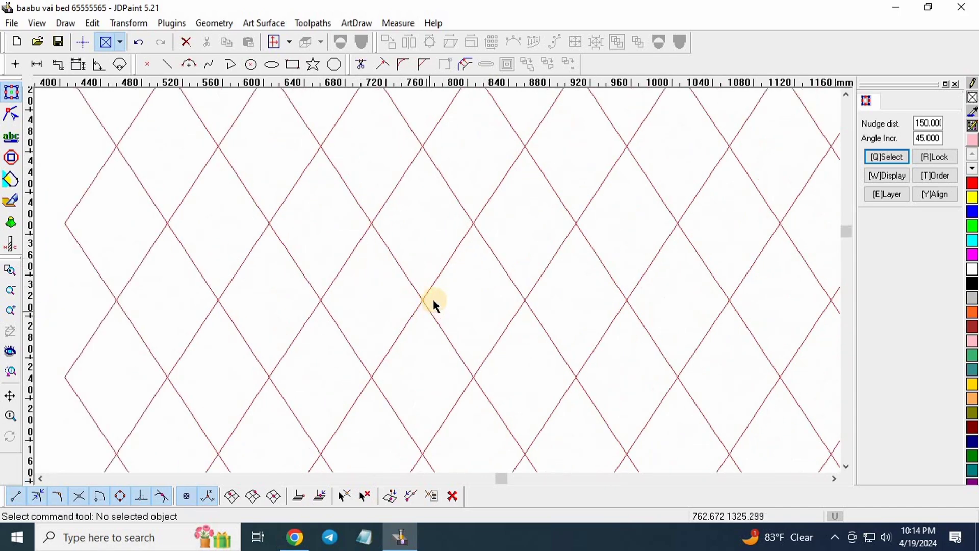
{"action": "scroll", "coordinate": [523, 353], "scroll_direction": "down", "scroll_amount": 2}
{"action": "scroll", "coordinate": [351, 248], "scroll_direction": "down", "scroll_amount": 2}
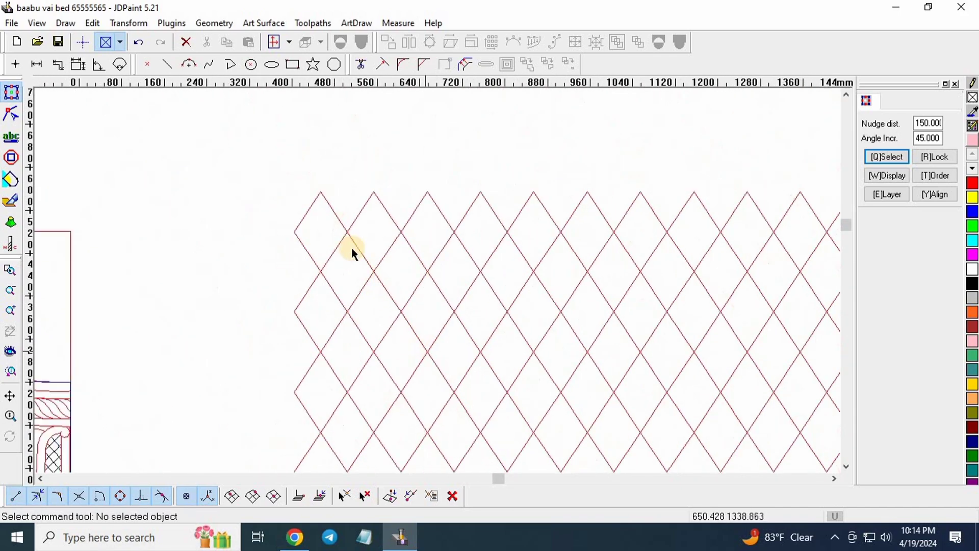
- Draw a center-and-radius circle about 11 mm in diameter on the crossing between the first two diamonds of the top row
{"action": "scroll", "coordinate": [386, 194], "scroll_direction": "up", "scroll_amount": 1}
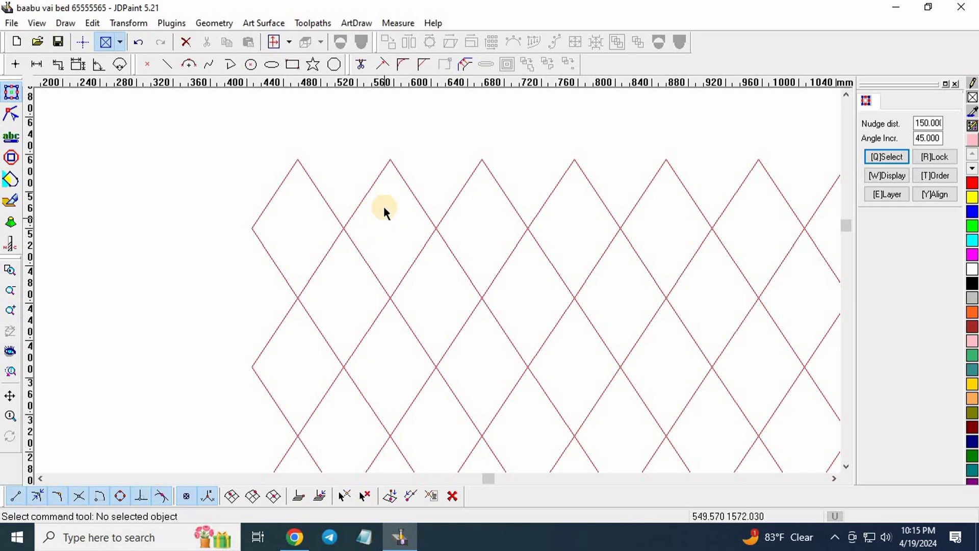
{"action": "left_click", "coordinate": [251, 64]}
{"action": "scroll", "coordinate": [338, 219], "scroll_direction": "up", "scroll_amount": 3}
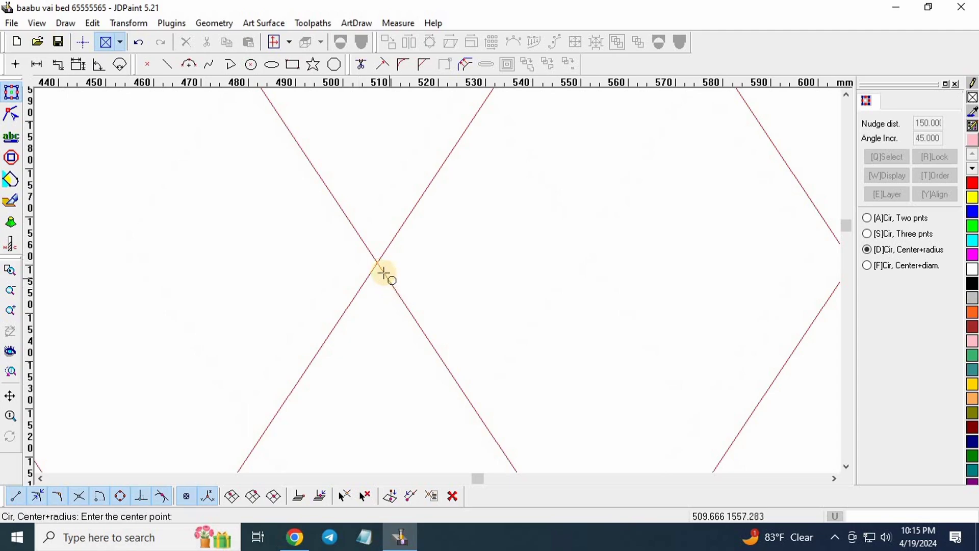
{"action": "scroll", "coordinate": [367, 260], "scroll_direction": "down", "scroll_amount": 3}
{"action": "scroll", "coordinate": [383, 280], "scroll_direction": "up", "scroll_amount": 4}
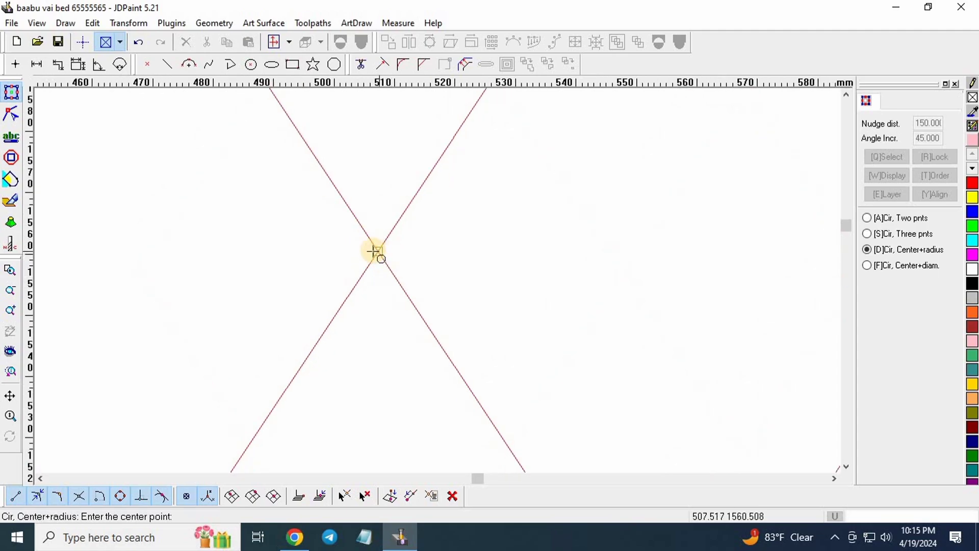
{"action": "left_click", "coordinate": [378, 251]}
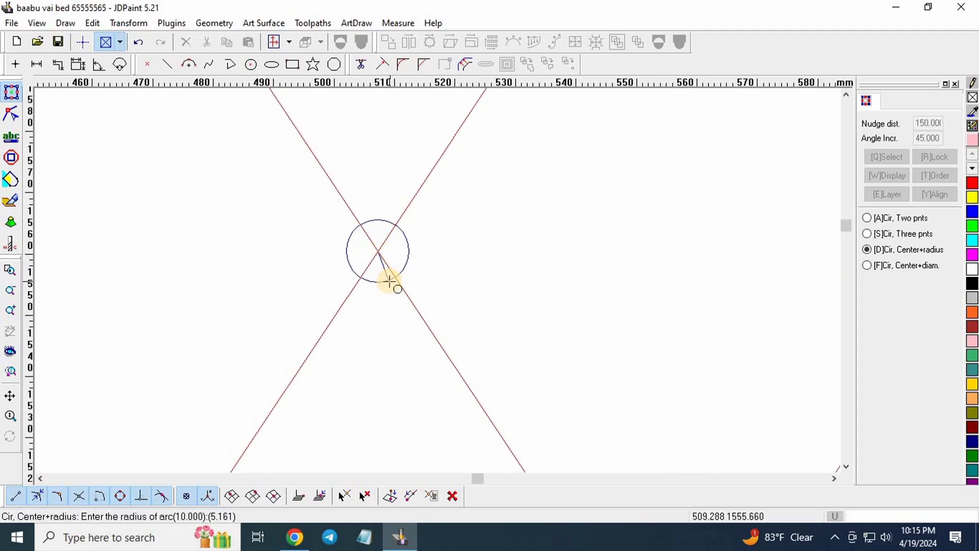
{"action": "left_click", "coordinate": [388, 281]}
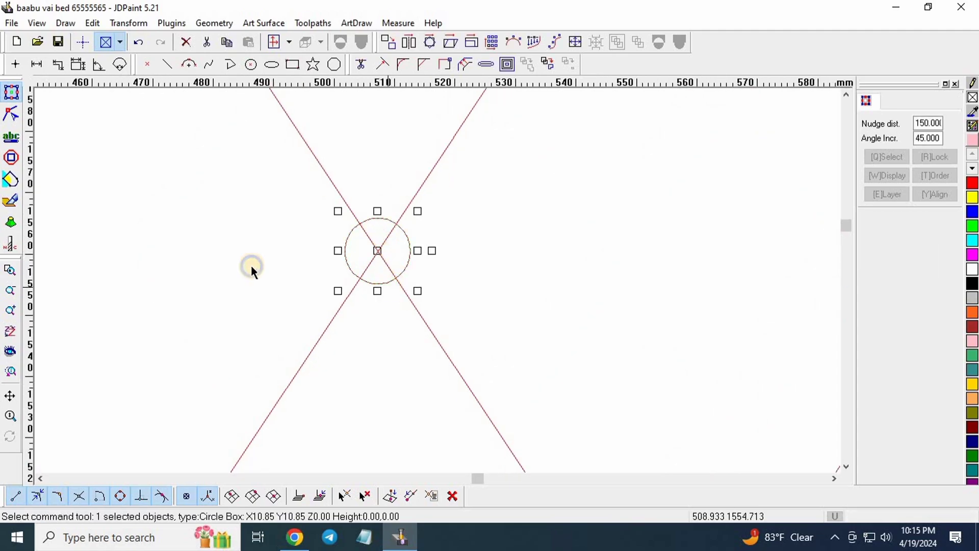
- Scale the circle about its center to 15 mm in both the X and Y directions
{"action": "left_click", "coordinate": [473, 42]}
{"action": "double_click", "coordinate": [438, 223]}
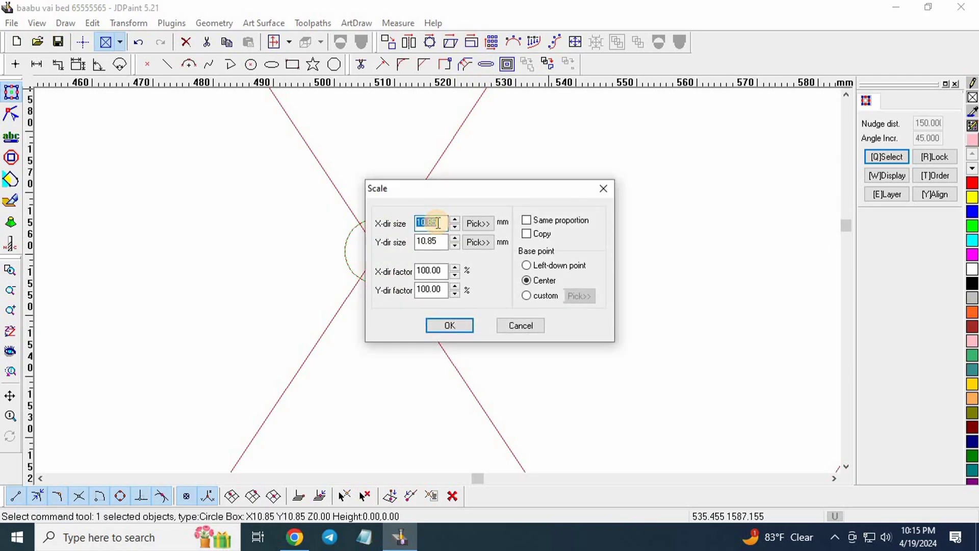
{"action": "type", "text": "15"}
{"action": "left_click", "coordinate": [438, 242]}
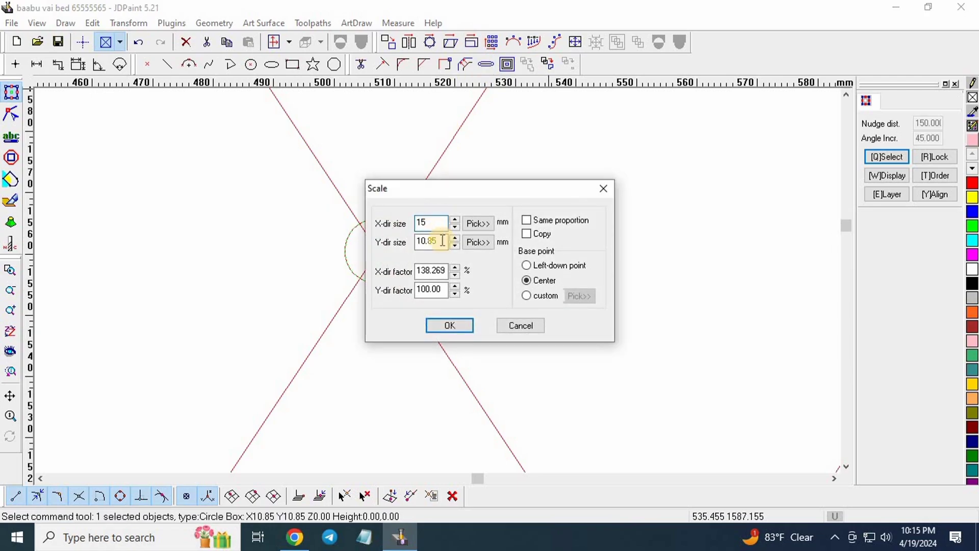
{"action": "double_click", "coordinate": [439, 242]}
{"action": "type", "text": "15"}
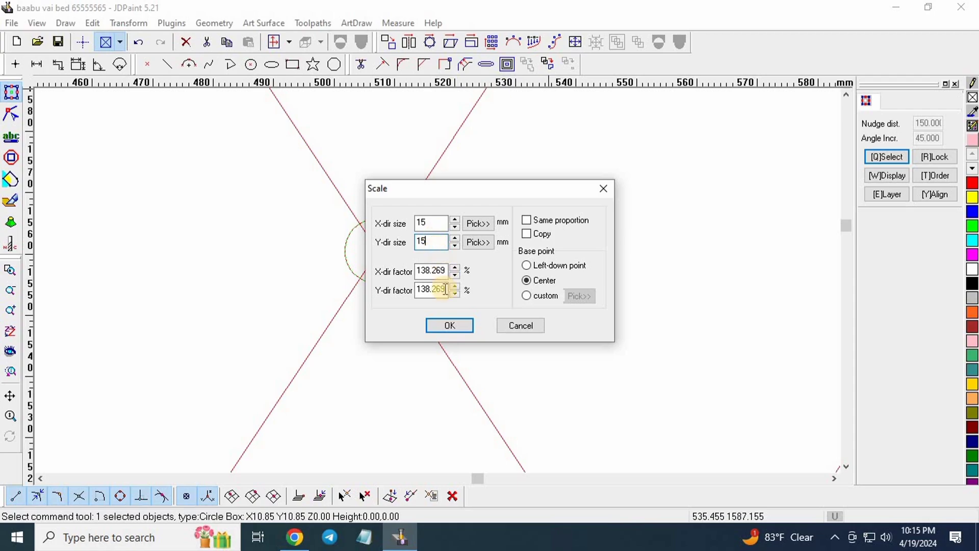
{"action": "left_click", "coordinate": [450, 327]}
{"action": "left_click", "coordinate": [417, 256]}
{"action": "scroll", "coordinate": [412, 250], "scroll_direction": "down", "scroll_amount": 3}
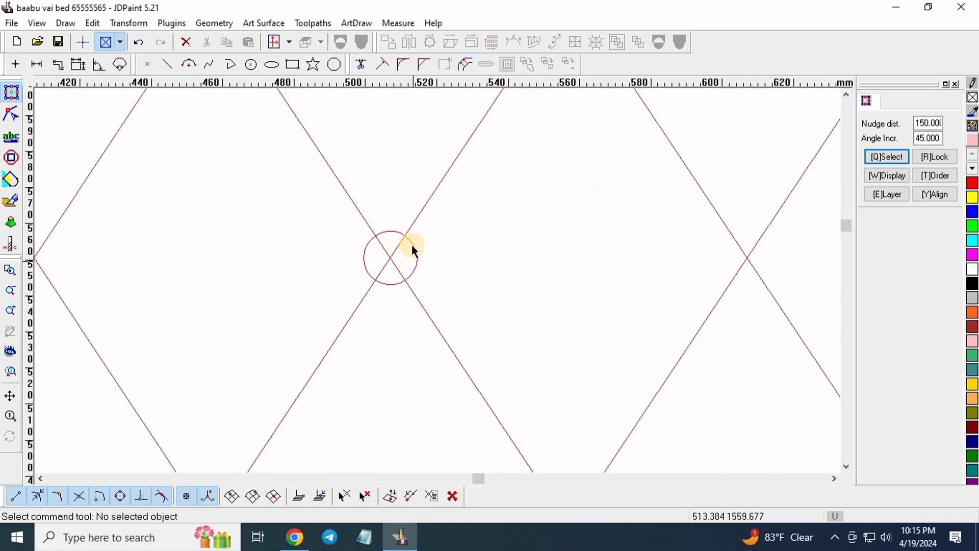
- Offset the 15 mm circle outward by 11 mm in one step with sharp corners, keeping the original
{"action": "scroll", "coordinate": [412, 246], "scroll_direction": "up", "scroll_amount": 3}
{"action": "left_click", "coordinate": [465, 63]}
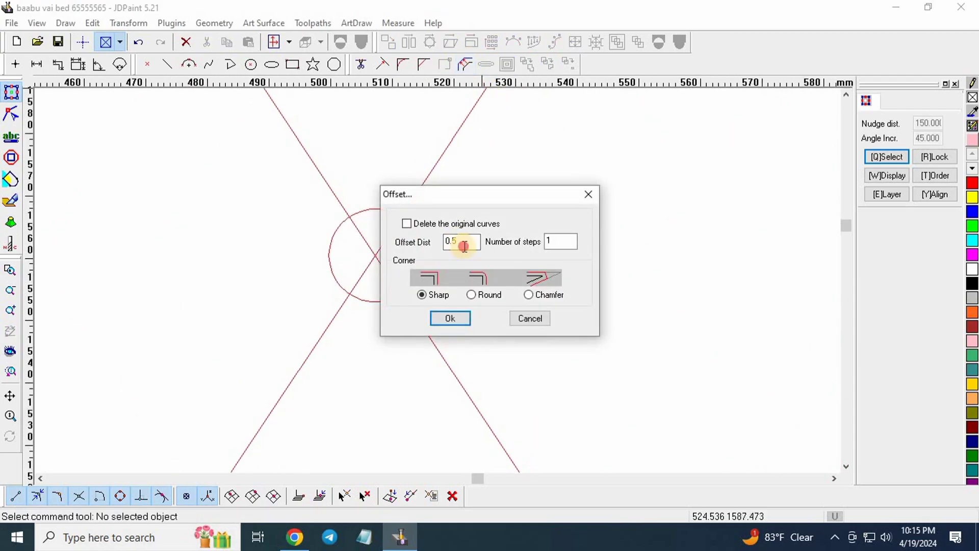
{"action": "double_click", "coordinate": [465, 240]}
{"action": "type", "text": "11"}
{"action": "left_click", "coordinate": [462, 322]}
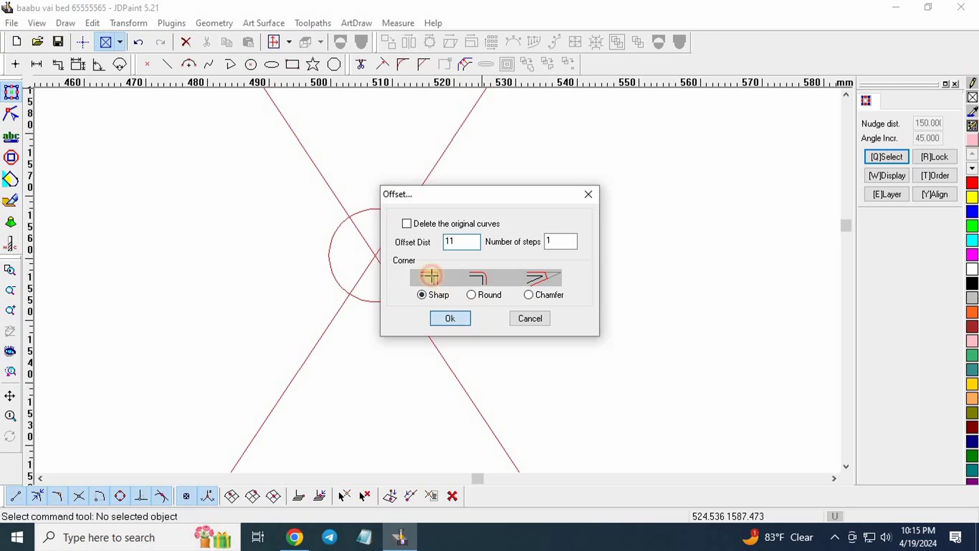
{"action": "left_click", "coordinate": [426, 252]}
{"action": "left_click", "coordinate": [489, 248]}
{"action": "right_click", "coordinate": [492, 239]}
{"action": "scroll", "coordinate": [354, 249], "scroll_direction": "down", "scroll_amount": 6}
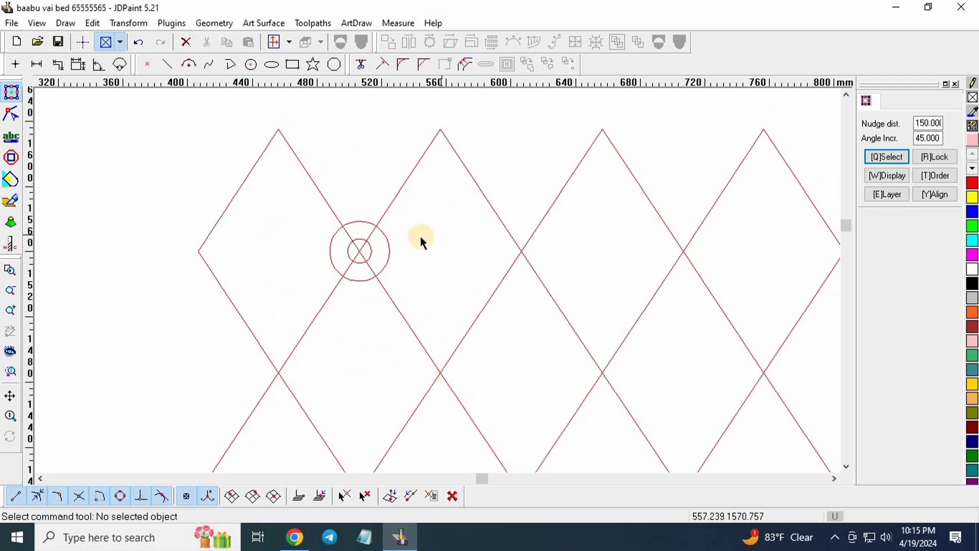
{"action": "scroll", "coordinate": [363, 224], "scroll_direction": "up", "scroll_amount": 5}
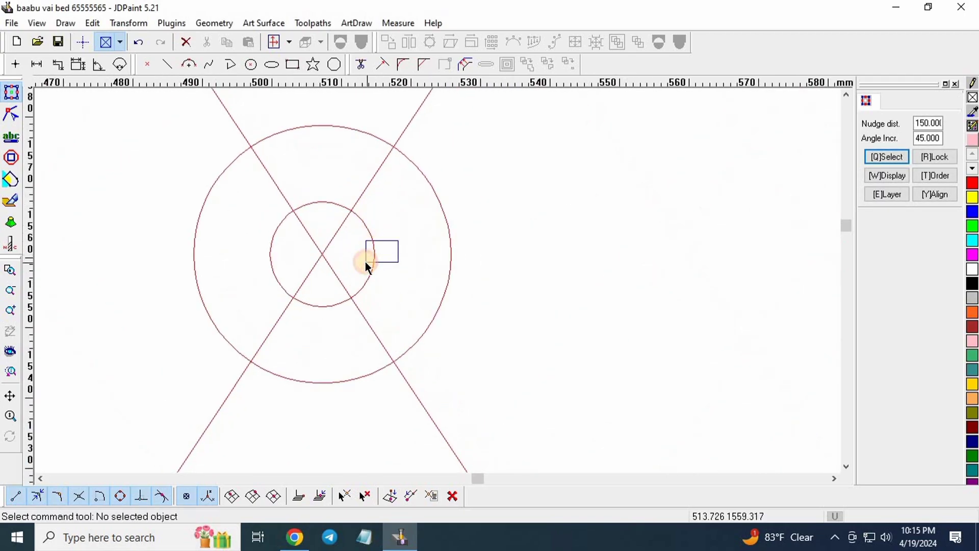
- Inspect the inner circle's size and examine the concentric circles against the neighbouring diamonds of the top row
{"action": "left_click", "coordinate": [374, 254]}
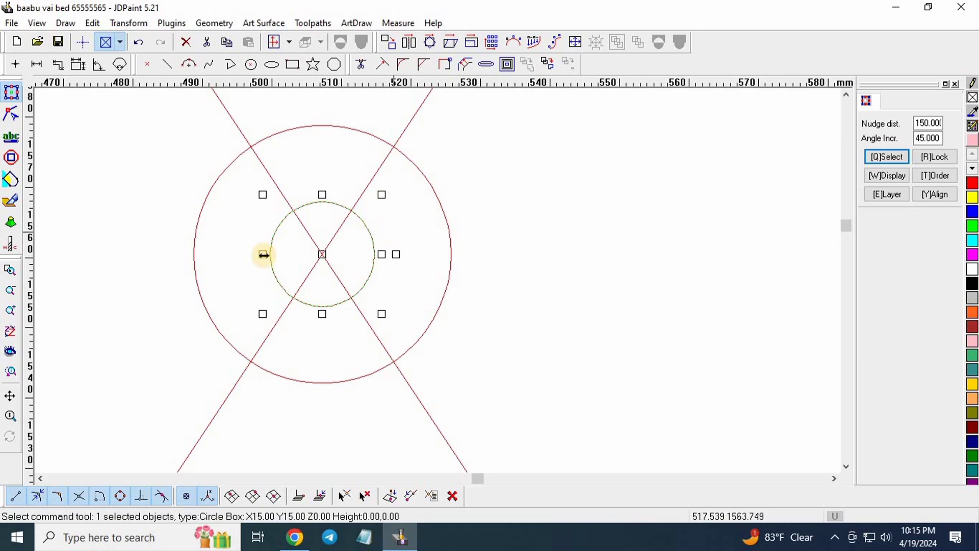
{"action": "scroll", "coordinate": [270, 252], "scroll_direction": "down", "scroll_amount": 1}
{"action": "scroll", "coordinate": [286, 258], "scroll_direction": "down", "scroll_amount": 3}
{"action": "scroll", "coordinate": [332, 258], "scroll_direction": "up", "scroll_amount": 1}
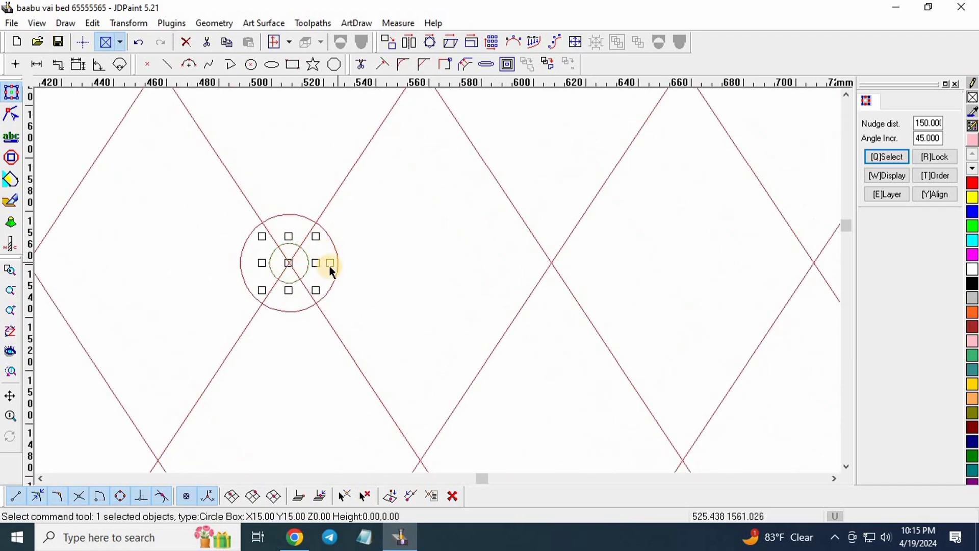
{"action": "scroll", "coordinate": [403, 252], "scroll_direction": "down", "scroll_amount": 3}
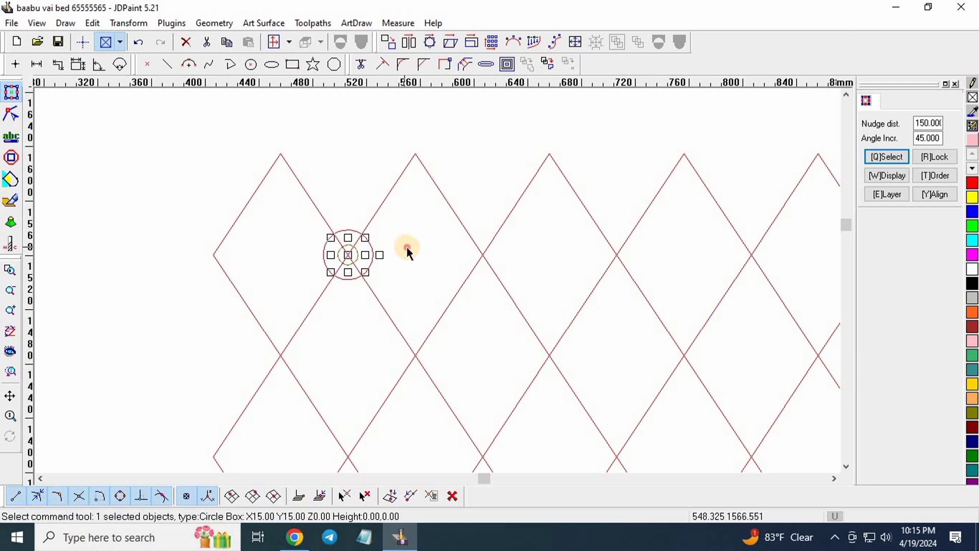
{"action": "left_click", "coordinate": [385, 254]}
{"action": "scroll", "coordinate": [384, 252], "scroll_direction": "up", "scroll_amount": 1}
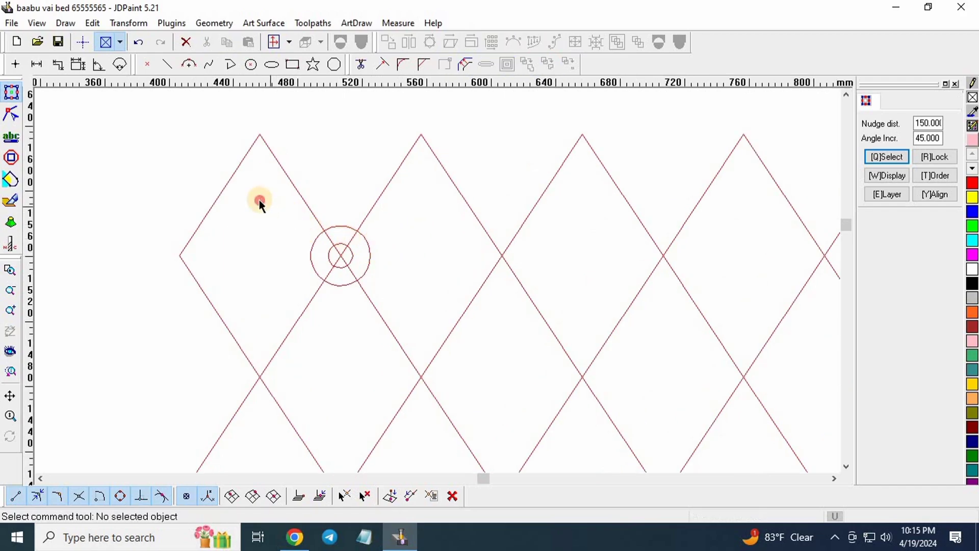
{"action": "left_click_drag", "start_coordinate": [259, 199], "coordinate": [415, 306]}
{"action": "left_click", "coordinate": [417, 243]}
{"action": "scroll", "coordinate": [216, 233], "scroll_direction": "down", "scroll_amount": 2}
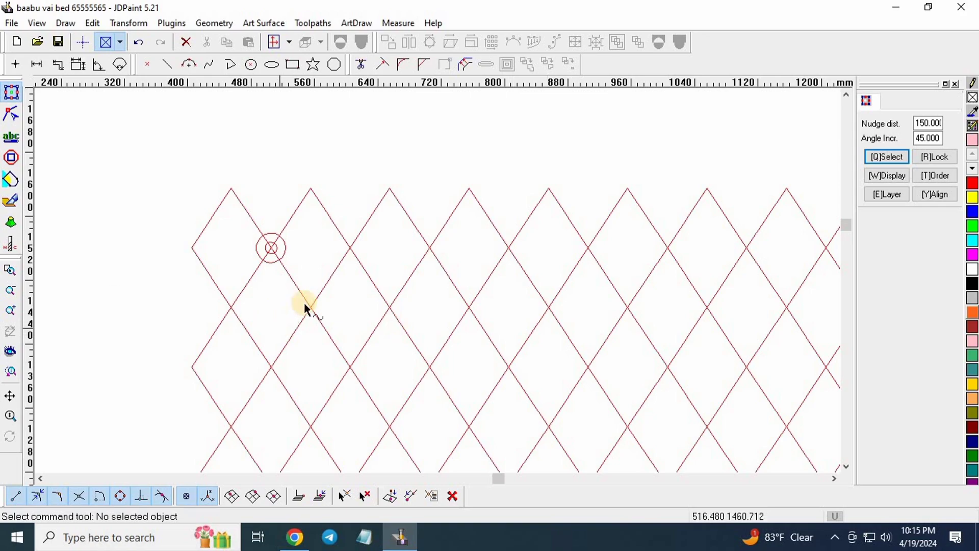
{"action": "scroll", "coordinate": [309, 306], "scroll_direction": "up", "scroll_amount": 2}
{"action": "scroll", "coordinate": [225, 167], "scroll_direction": "up", "scroll_amount": 2}
{"action": "scroll", "coordinate": [258, 253], "scroll_direction": "down", "scroll_amount": 1}
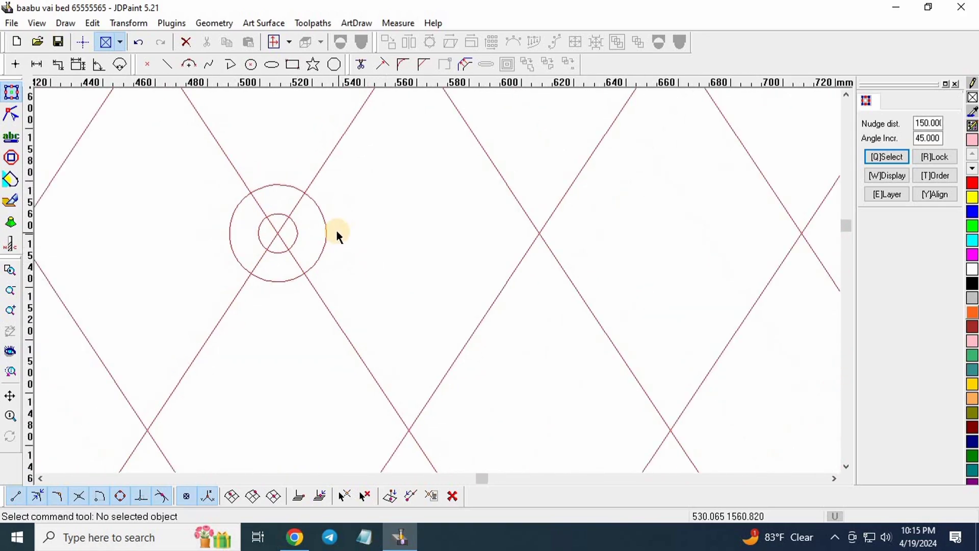
- Combine the two concentric circles on the first top-row crossing into one object and select it
{"action": "left_click_drag", "start_coordinate": [172, 156], "coordinate": [348, 311]}
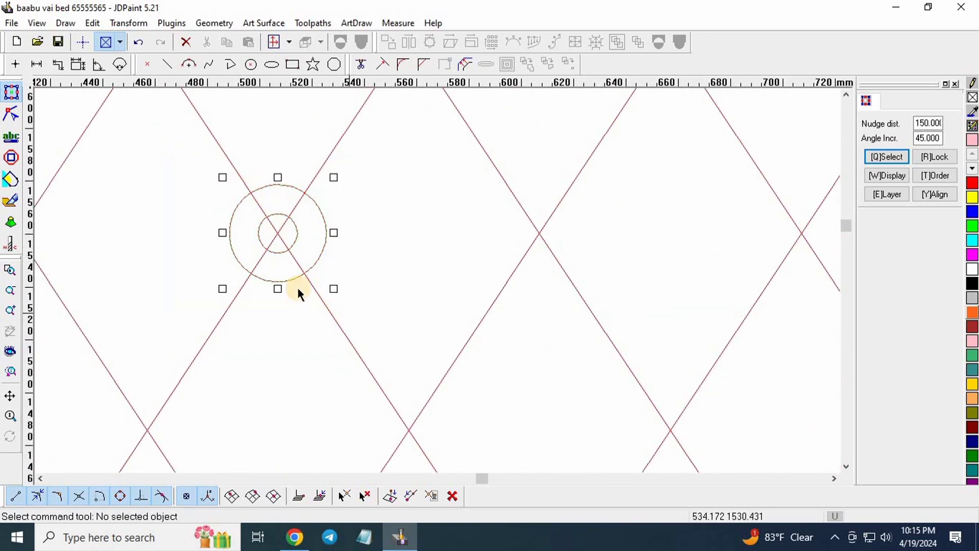
{"action": "left_click", "coordinate": [660, 41]}
{"action": "left_click", "coordinate": [384, 181]}
{"action": "scroll", "coordinate": [328, 210], "scroll_direction": "up", "scroll_amount": 2}
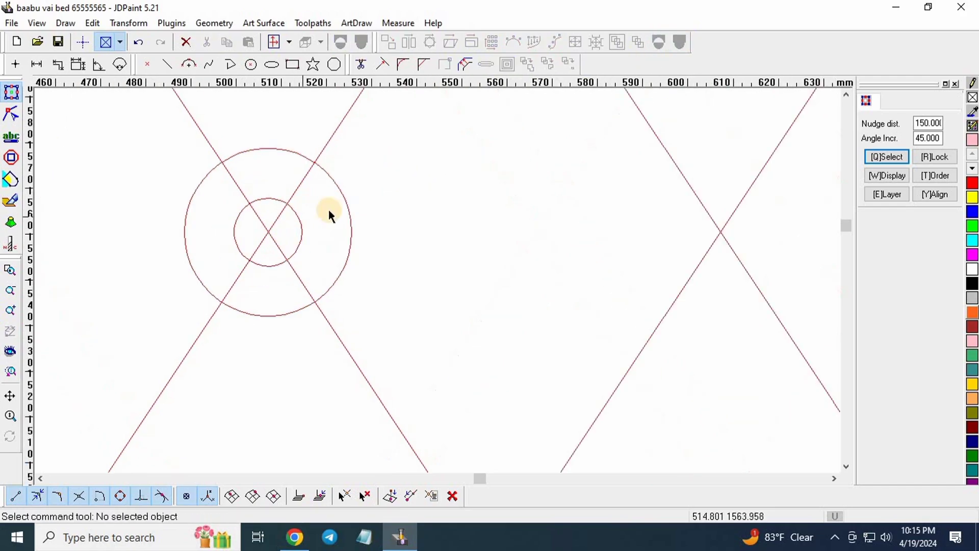
{"action": "left_click", "coordinate": [342, 243]}
{"action": "scroll", "coordinate": [298, 235], "scroll_direction": "down", "scroll_amount": 2}
{"action": "scroll", "coordinate": [259, 216], "scroll_direction": "up", "scroll_amount": 3}
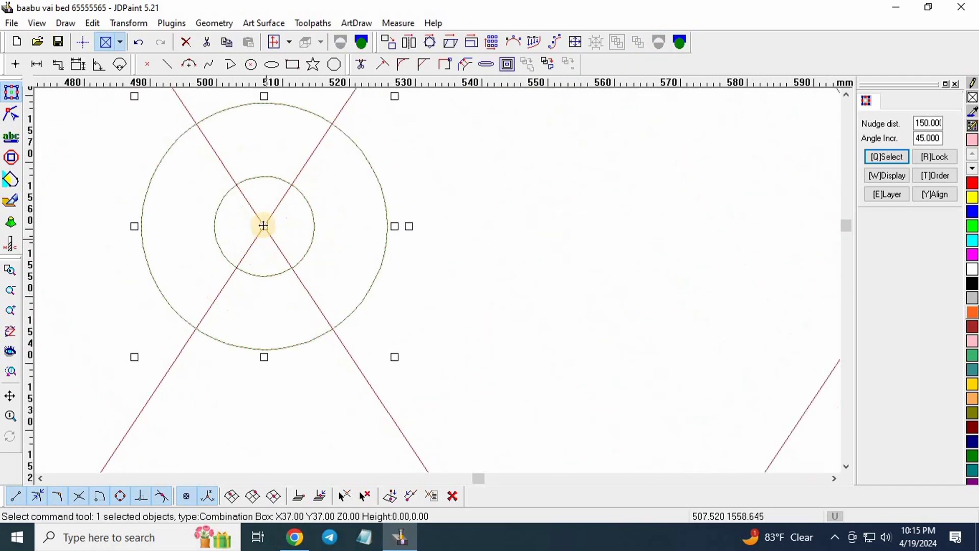
- Set the nudge distance to 100 mm
{"action": "scroll", "coordinate": [306, 234], "scroll_direction": "down", "scroll_amount": 3}
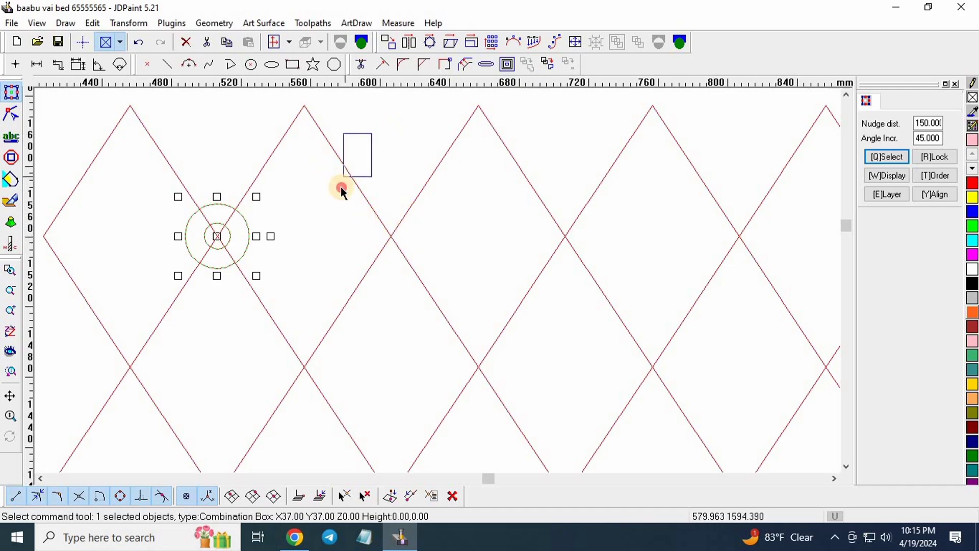
{"action": "left_click_drag", "start_coordinate": [340, 189], "coordinate": [339, 189]}
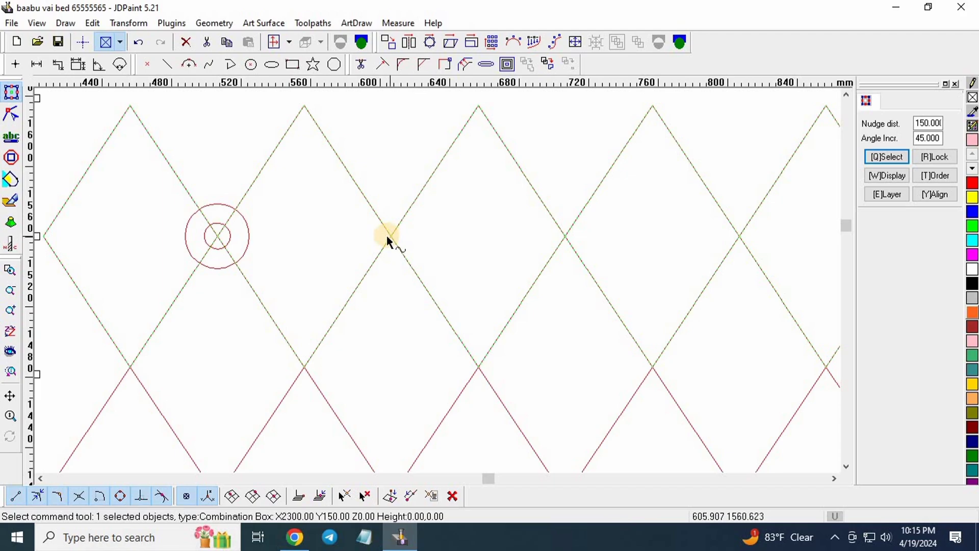
{"action": "left_click", "coordinate": [930, 123]}
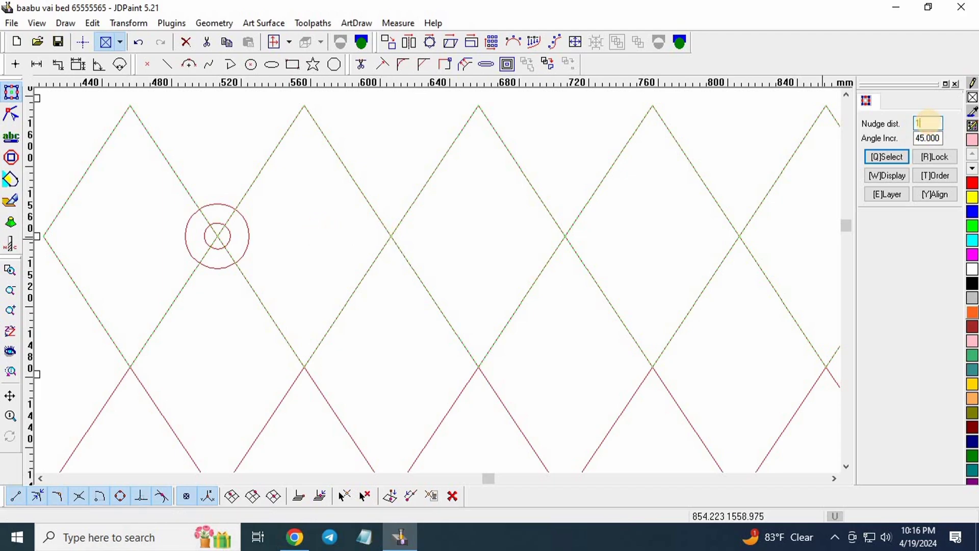
{"action": "key", "text": "Return"}
- Copy the combined circles 22 times to the right at the 100 mm nudge distance, covering the top row's crossings
{"action": "scroll", "coordinate": [129, 148], "scroll_direction": "down", "scroll_amount": 2}
{"action": "left_click", "coordinate": [169, 176]}
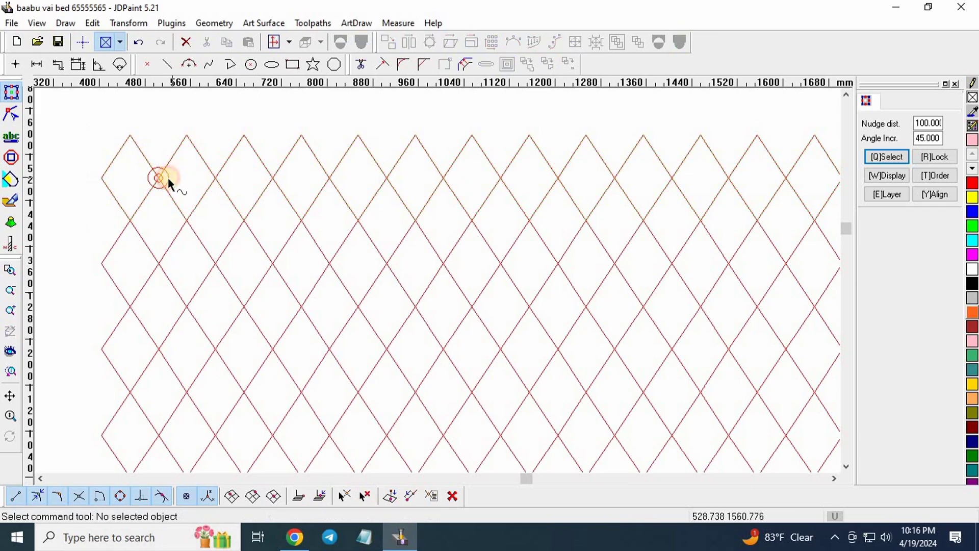
{"action": "scroll", "coordinate": [167, 177], "scroll_direction": "up", "scroll_amount": 2}
{"action": "left_click", "coordinate": [166, 174]}
{"action": "scroll", "coordinate": [84, 158], "scroll_direction": "down", "scroll_amount": 2}
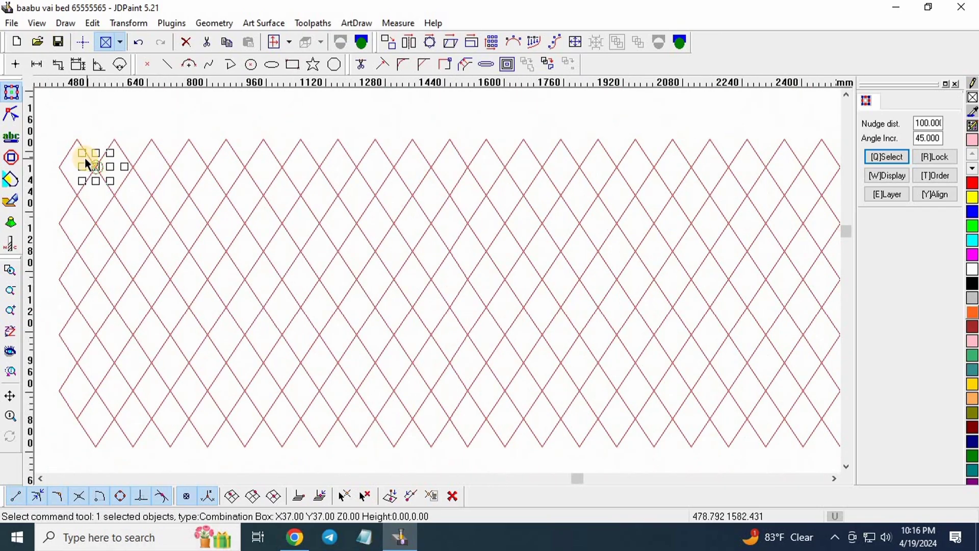
{"action": "scroll", "coordinate": [217, 208], "scroll_direction": "down", "scroll_amount": 3}
{"action": "key", "text": "ctrl+Right"}
{"action": "key", "text": "ctrl+Right"}
{"action": "key", "text": "ctrl+Right"}
{"action": "key", "text": "ctrl+Right"}
{"action": "key", "text": "ctrl+Right"}
{"action": "key", "text": "ctrl+Right"}
{"action": "key", "text": "ctrl+Right"}
{"action": "key", "text": "ctrl+Right"}
{"action": "key", "text": "ctrl+Right"}
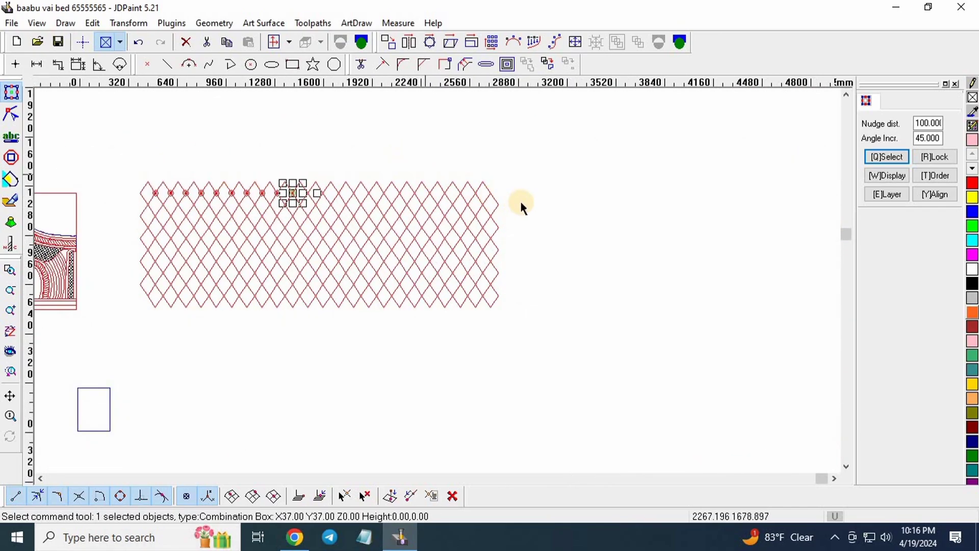
{"action": "key", "text": "ctrl+Right"}
{"action": "key", "text": "ctrl+Right"}
{"action": "key", "text": "ctrl+Right"}
{"action": "scroll", "coordinate": [509, 194], "scroll_direction": "up", "scroll_amount": 2}
{"action": "key", "text": "ctrl+Right"}
{"action": "key", "text": "ctrl+Right"}
{"action": "key", "text": "ctrl+Right"}
{"action": "key", "text": "ctrl+Right"}
{"action": "key", "text": "ctrl+Right"}
{"action": "key", "text": "ctrl+Right"}
{"action": "key", "text": "ctrl+Right"}
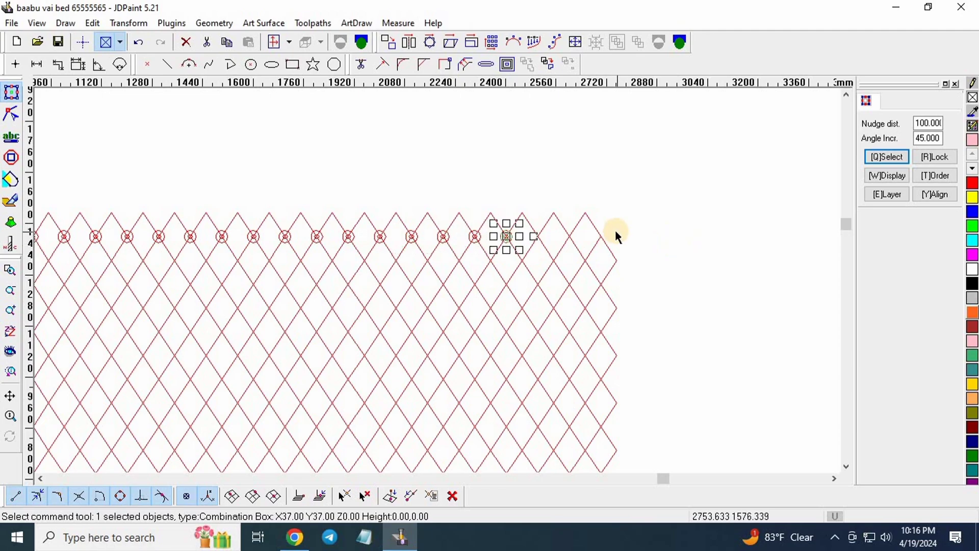
{"action": "key", "text": "ctrl+Right"}
{"action": "key", "text": "ctrl+Right"}
{"action": "key", "text": "ctrl+Right"}
{"action": "scroll", "coordinate": [628, 228], "scroll_direction": "up", "scroll_amount": 2}
{"action": "scroll", "coordinate": [645, 220], "scroll_direction": "down", "scroll_amount": 2}
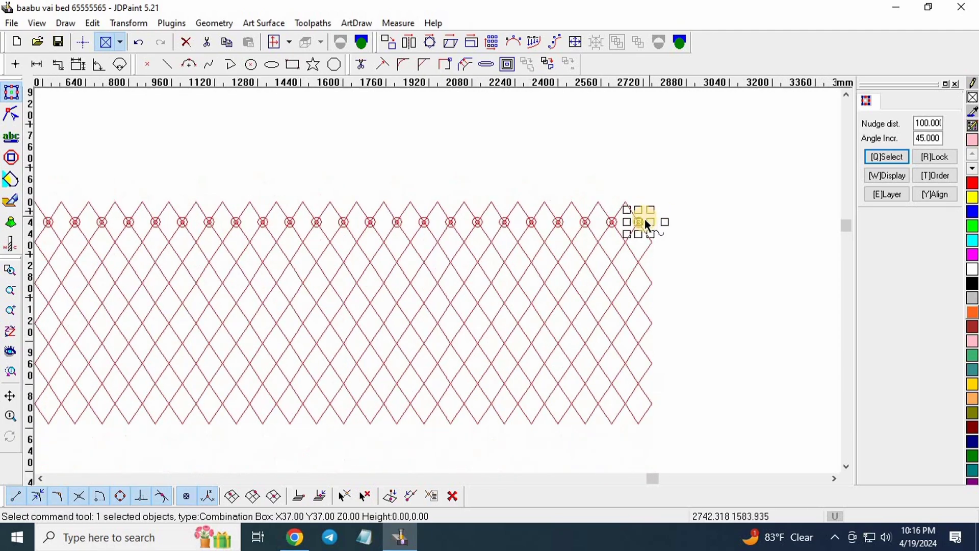
- Combine all 23 concentric-circle pairs along the top row into one object
{"action": "scroll", "coordinate": [607, 220], "scroll_direction": "down", "scroll_amount": 1}
{"action": "left_click", "coordinate": [237, 209]}
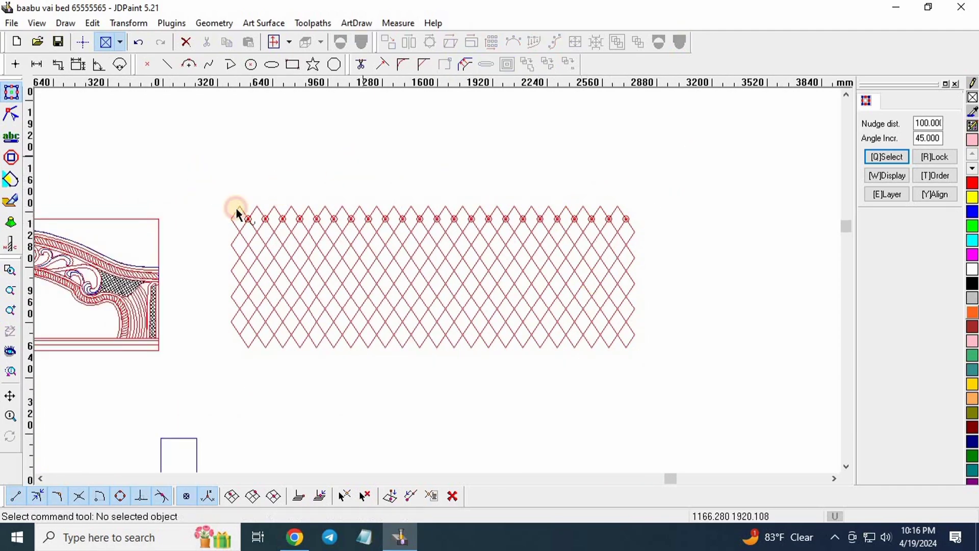
{"action": "scroll", "coordinate": [236, 209], "scroll_direction": "up", "scroll_amount": 2}
{"action": "left_click_drag", "start_coordinate": [223, 213], "coordinate": [800, 234]}
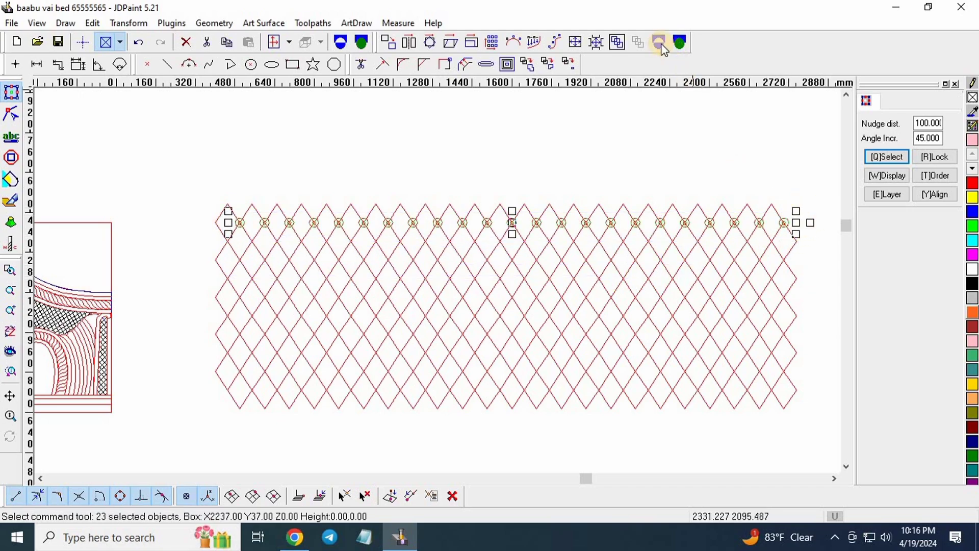
{"action": "left_click", "coordinate": [659, 43]}
{"action": "left_click", "coordinate": [803, 234]}
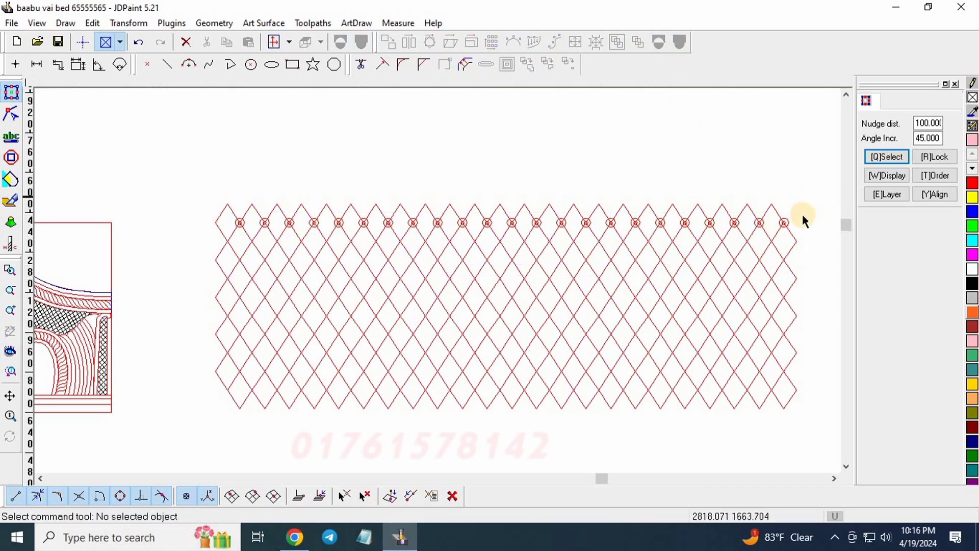
{"action": "scroll", "coordinate": [803, 214], "scroll_direction": "up", "scroll_amount": 2}
- Select the combined row of circles and set the nudge distance to 150 mm
{"action": "left_click", "coordinate": [748, 219]}
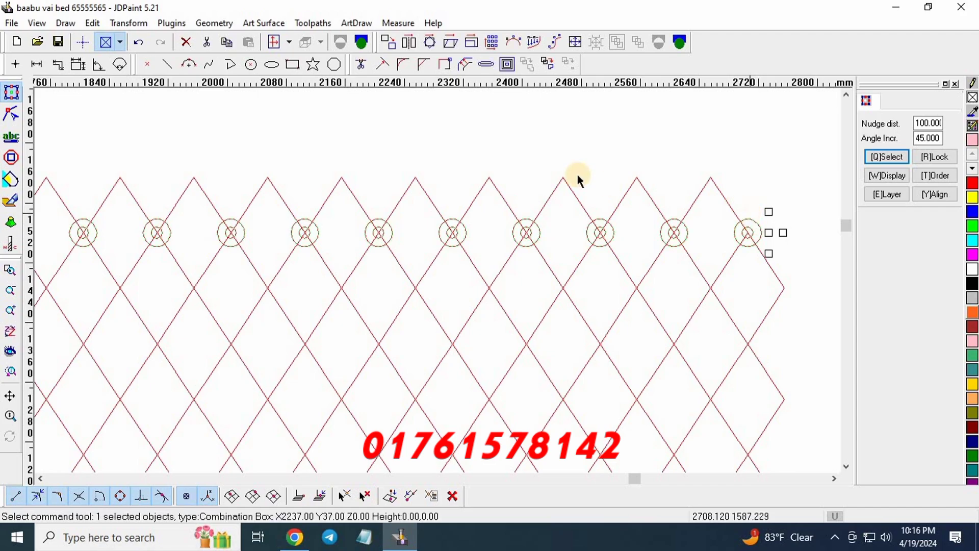
{"action": "scroll", "coordinate": [644, 240], "scroll_direction": "down", "scroll_amount": 2}
{"action": "scroll", "coordinate": [510, 102], "scroll_direction": "up", "scroll_amount": 2}
{"action": "scroll", "coordinate": [520, 238], "scroll_direction": "up", "scroll_amount": 1}
{"action": "scroll", "coordinate": [498, 292], "scroll_direction": "down", "scroll_amount": 1}
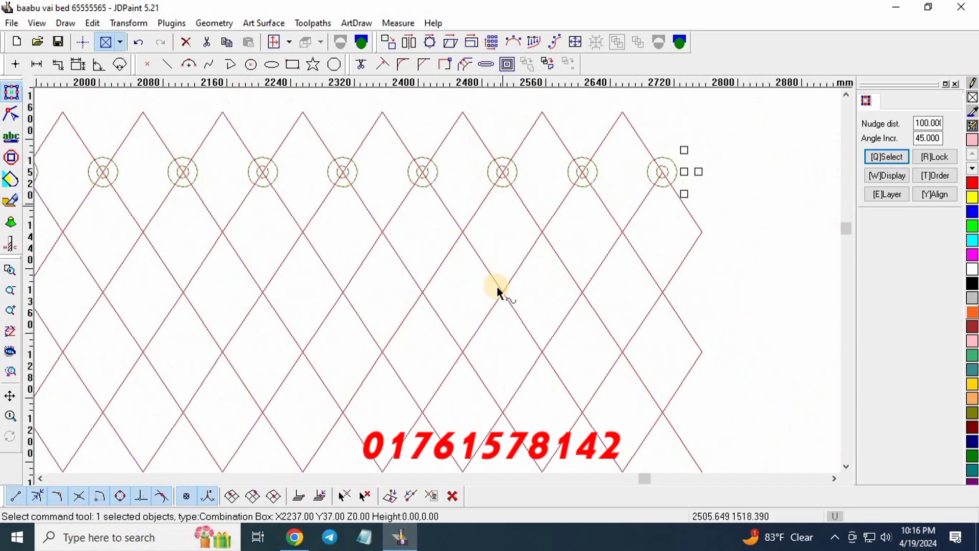
{"action": "scroll", "coordinate": [497, 247], "scroll_direction": "up", "scroll_amount": 1}
{"action": "scroll", "coordinate": [506, 143], "scroll_direction": "down", "scroll_amount": 1}
{"action": "scroll", "coordinate": [507, 139], "scroll_direction": "up", "scroll_amount": 1}
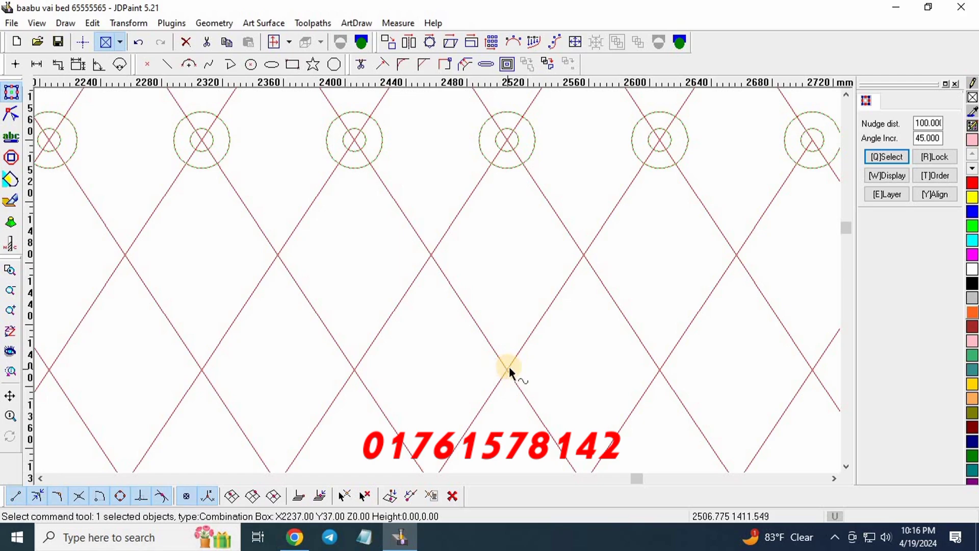
{"action": "double_click", "coordinate": [935, 123]}
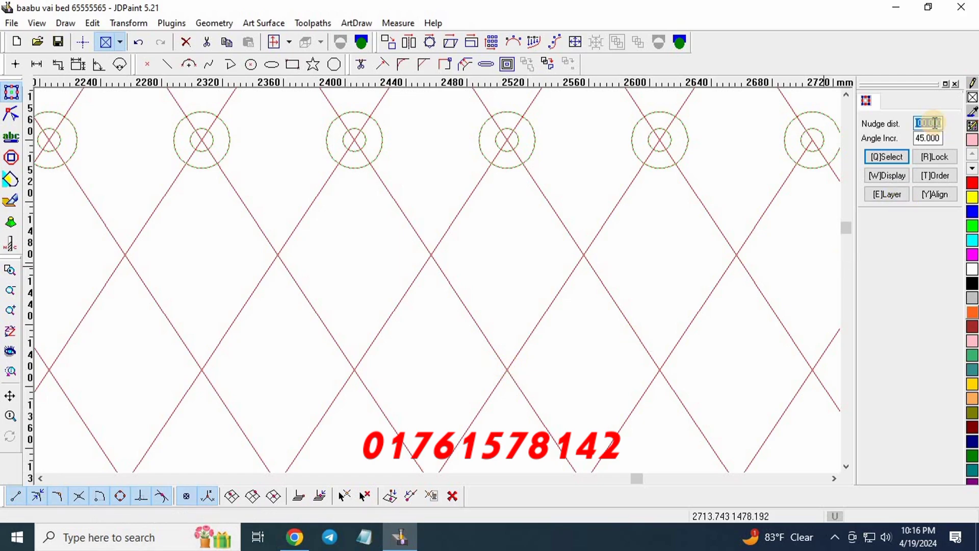
{"action": "type", "text": "150"}
{"action": "key", "text": "Return"}
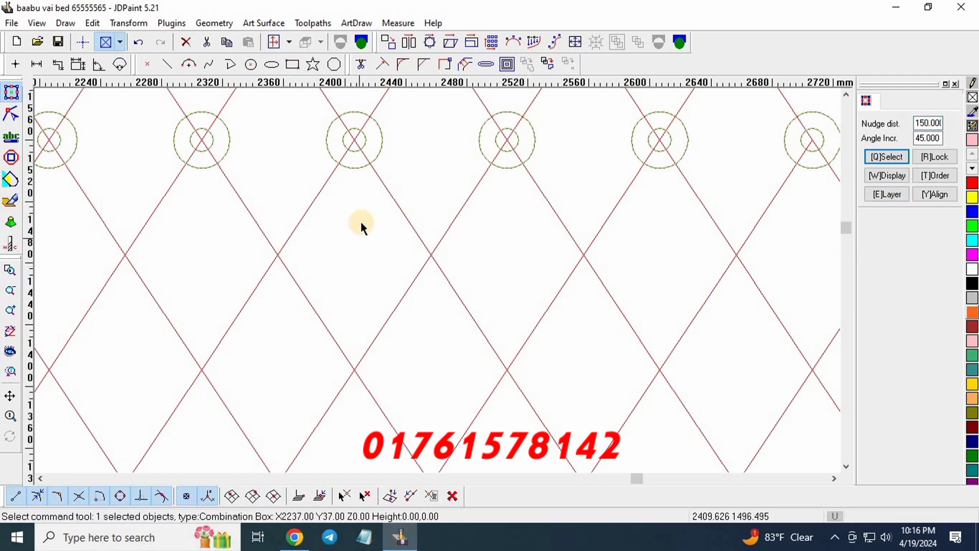
- Copy the combined row of circles five times downward at the 150 mm nudge distance, reaching the lattice's lower points
{"action": "scroll", "coordinate": [360, 204], "scroll_direction": "down", "scroll_amount": 2}
{"action": "scroll", "coordinate": [389, 154], "scroll_direction": "down", "scroll_amount": 2}
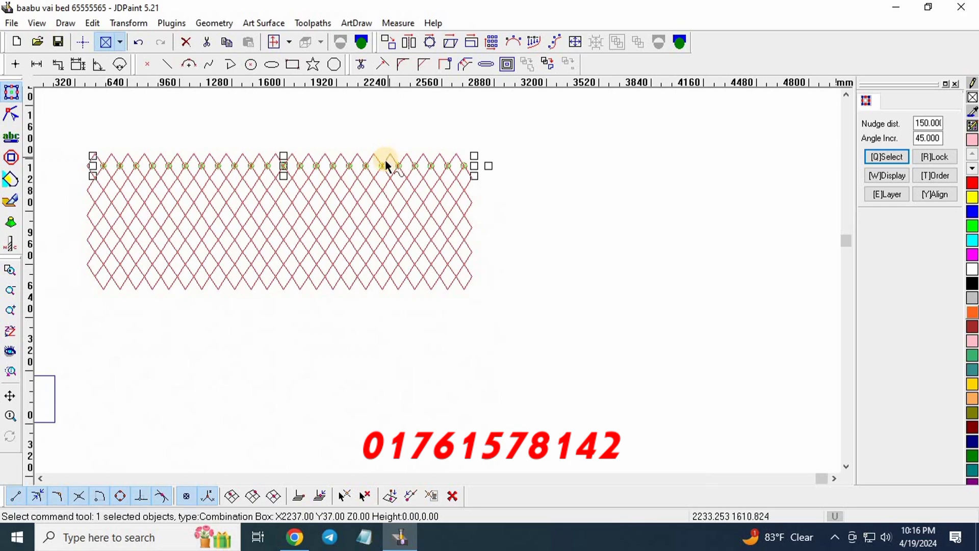
{"action": "key", "text": "ctrl+Down"}
{"action": "key", "text": "ctrl+Down"}
{"action": "key", "text": "ctrl+Down"}
{"action": "key", "text": "ctrl+Down"}
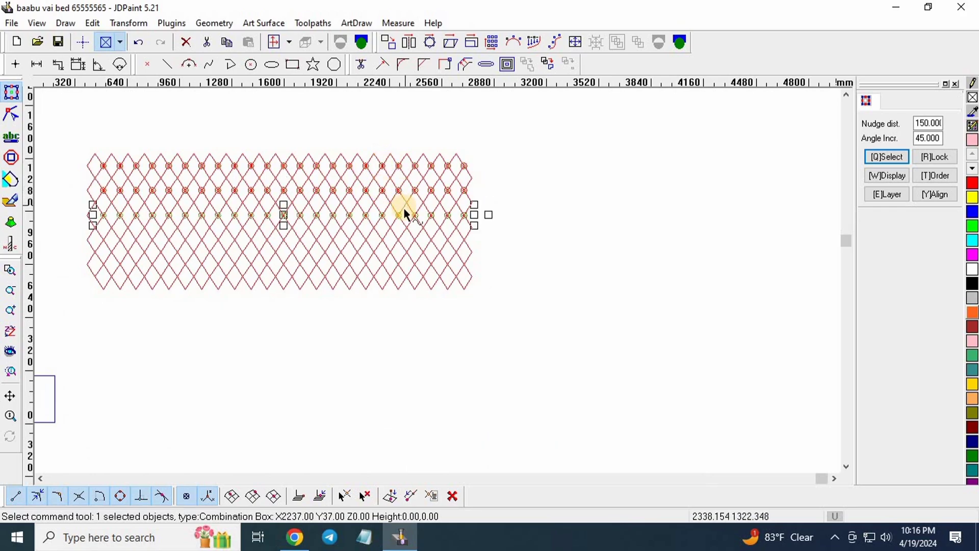
{"action": "scroll", "coordinate": [408, 288], "scroll_direction": "up", "scroll_amount": 3}
{"action": "scroll", "coordinate": [518, 356], "scroll_direction": "down", "scroll_amount": 2}
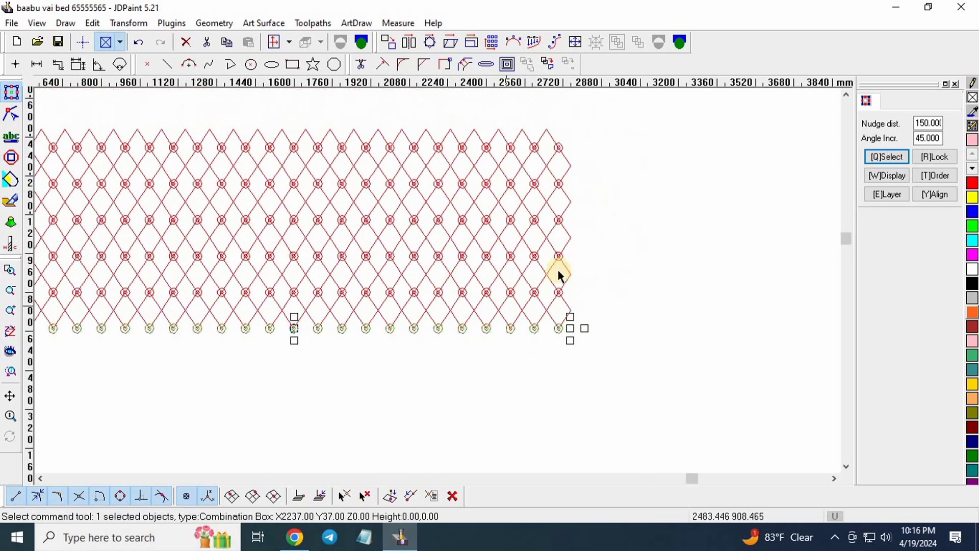
{"action": "scroll", "coordinate": [614, 279], "scroll_direction": "up", "scroll_amount": 4}
{"action": "left_click", "coordinate": [540, 305]}
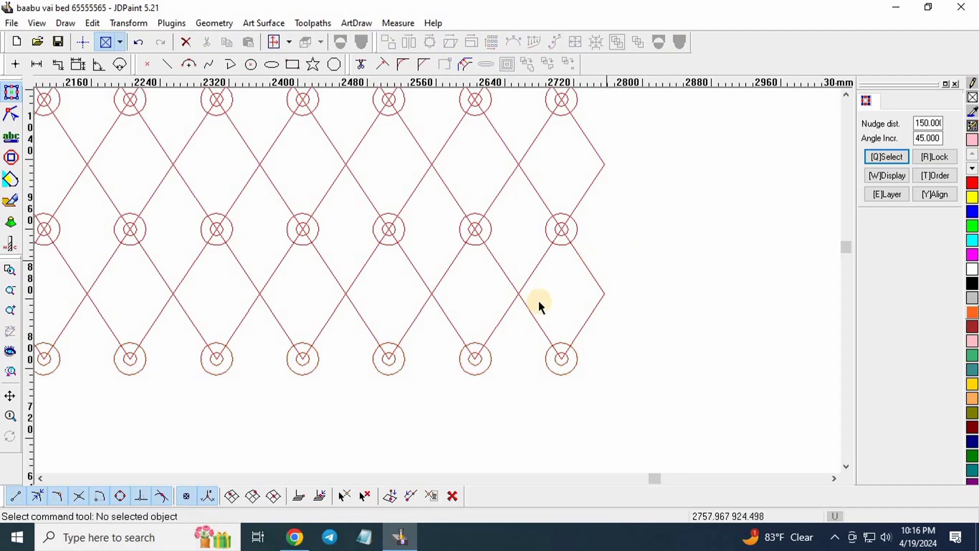
- Draw a centre-radius circle about 44 mm in diameter on the leftmost crossing between the first and second circle rows
{"action": "scroll", "coordinate": [595, 313], "scroll_direction": "down", "scroll_amount": 4}
{"action": "scroll", "coordinate": [516, 302], "scroll_direction": "up", "scroll_amount": 6}
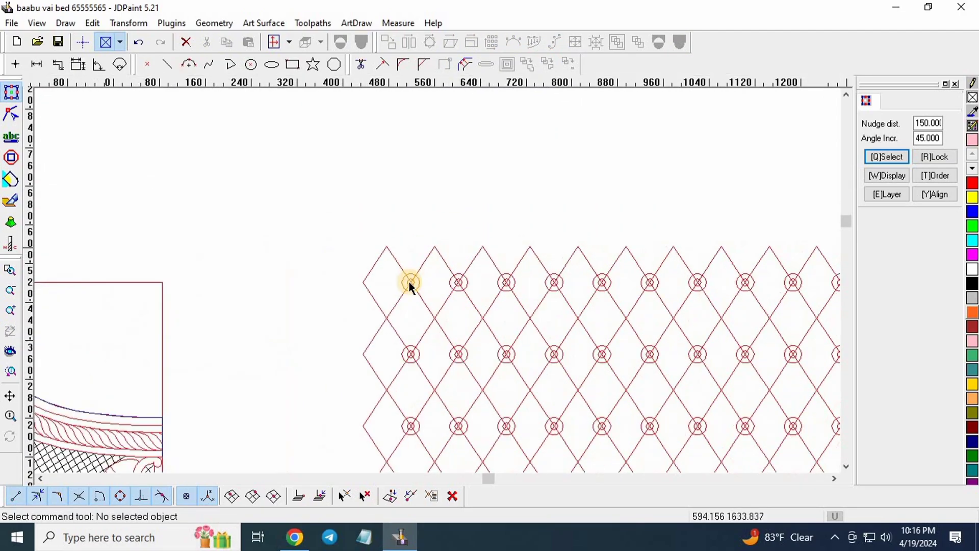
{"action": "scroll", "coordinate": [408, 286], "scroll_direction": "down", "scroll_amount": 4}
{"action": "scroll", "coordinate": [427, 298], "scroll_direction": "up", "scroll_amount": 3}
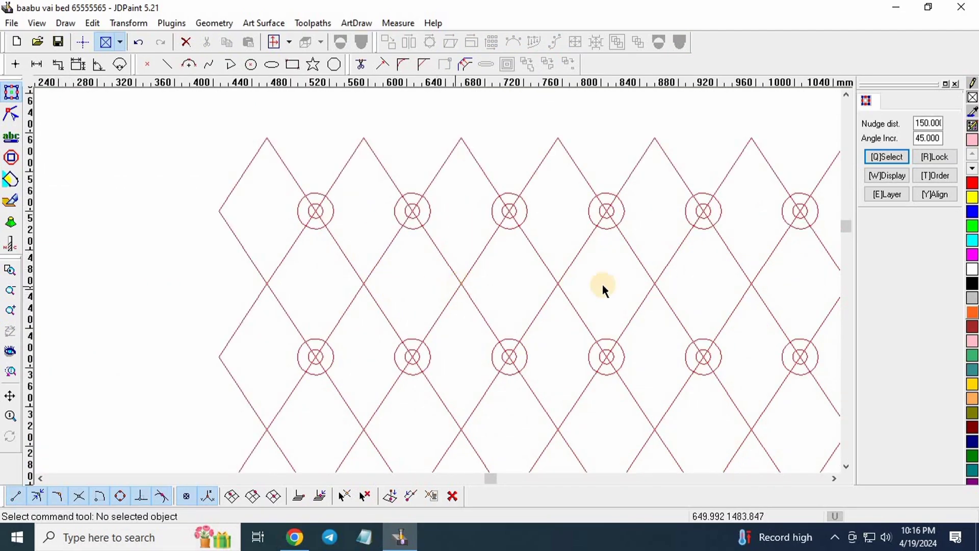
{"action": "scroll", "coordinate": [268, 215], "scroll_direction": "down", "scroll_amount": 3}
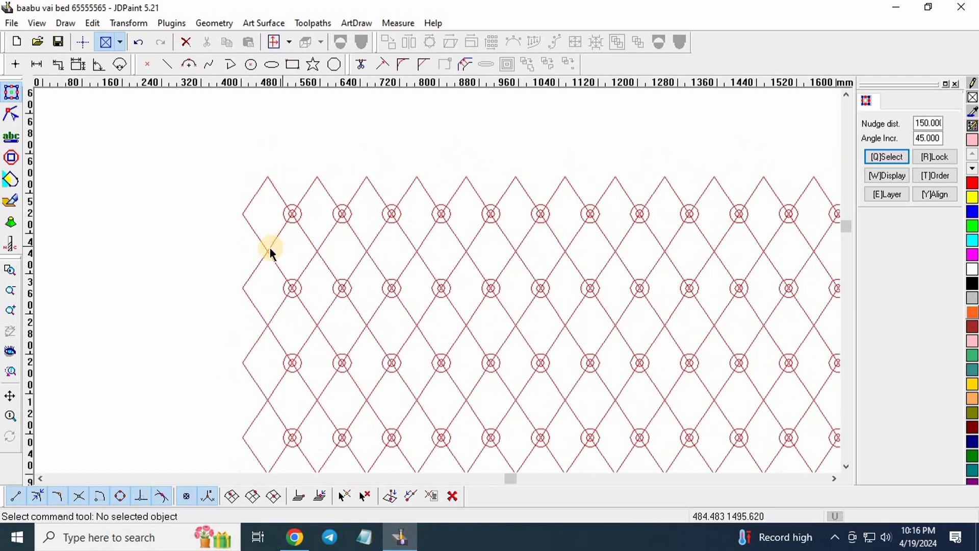
{"action": "scroll", "coordinate": [271, 250], "scroll_direction": "up", "scroll_amount": 3}
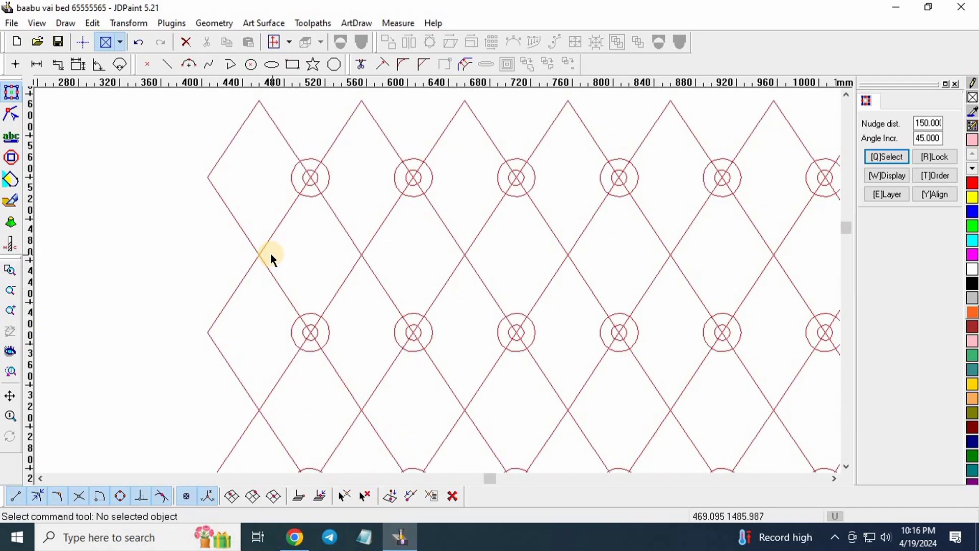
{"action": "scroll", "coordinate": [261, 263], "scroll_direction": "up", "scroll_amount": 2}
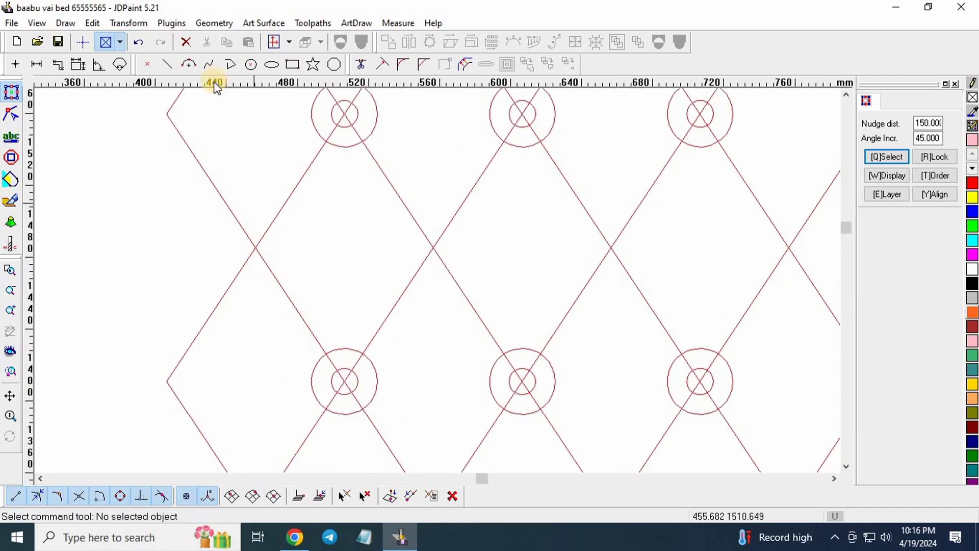
{"action": "left_click", "coordinate": [251, 64]}
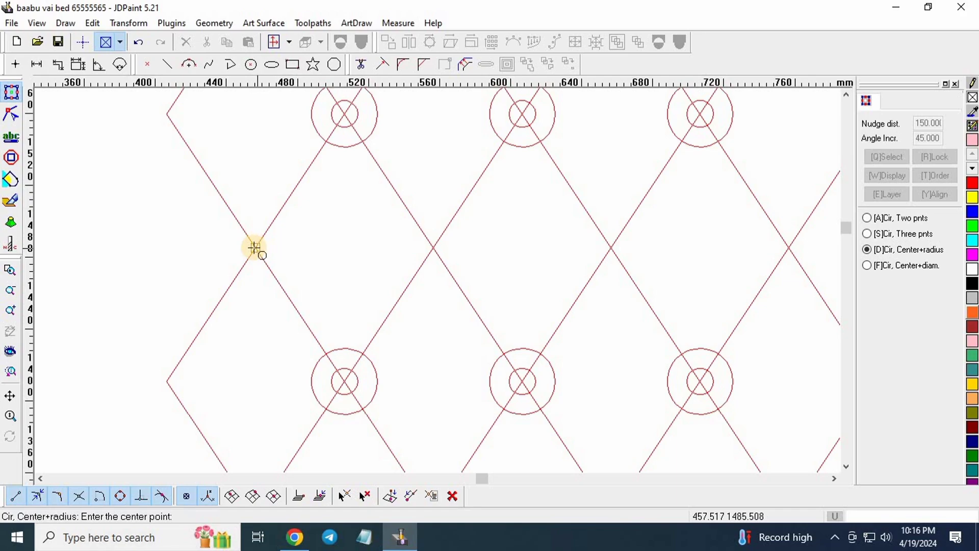
{"action": "left_click", "coordinate": [255, 248]}
{"action": "left_click", "coordinate": [273, 283]}
{"action": "right_click", "coordinate": [273, 284]}
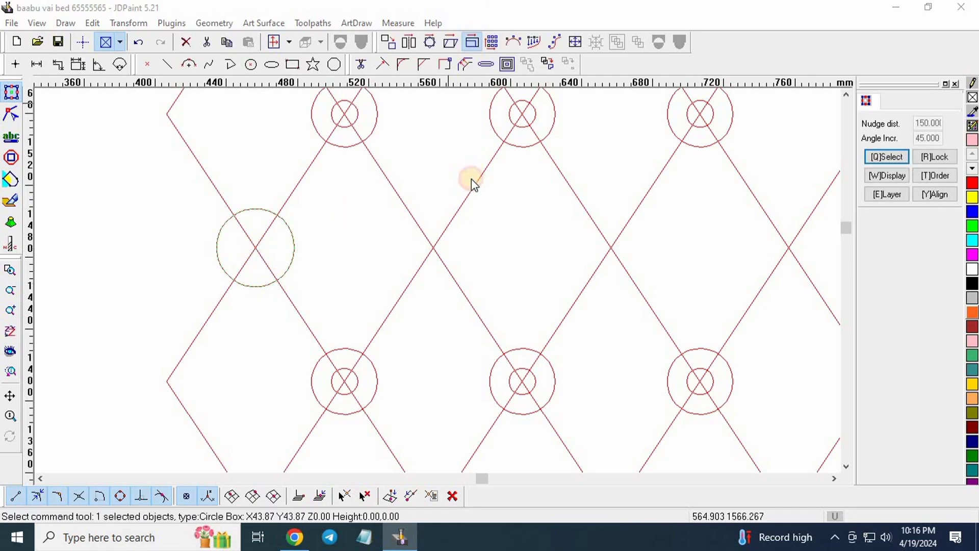
- Scale the new circle about its centre to 15 mm in both X and Y
{"action": "double_click", "coordinate": [431, 224]}
{"action": "type", "text": "15"}
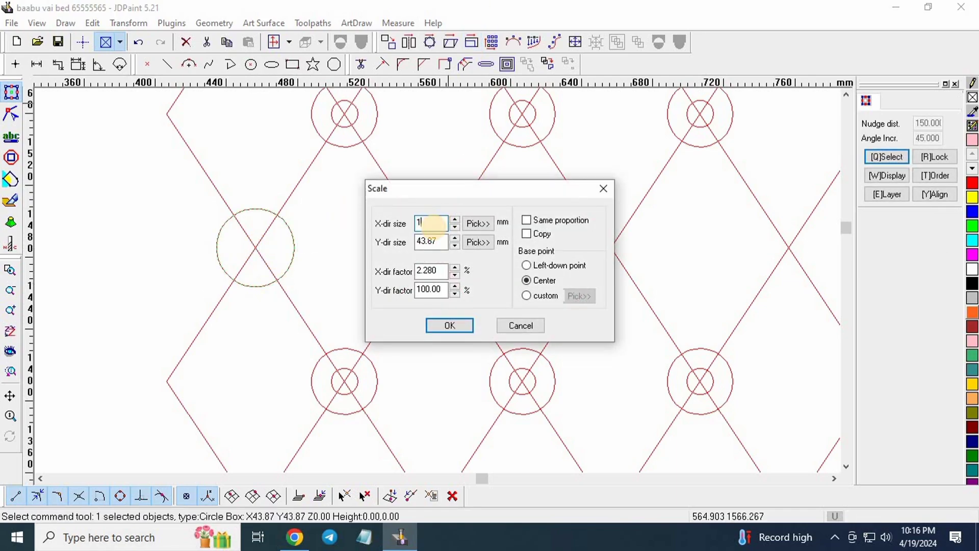
{"action": "double_click", "coordinate": [431, 241]}
{"action": "type", "text": "15"}
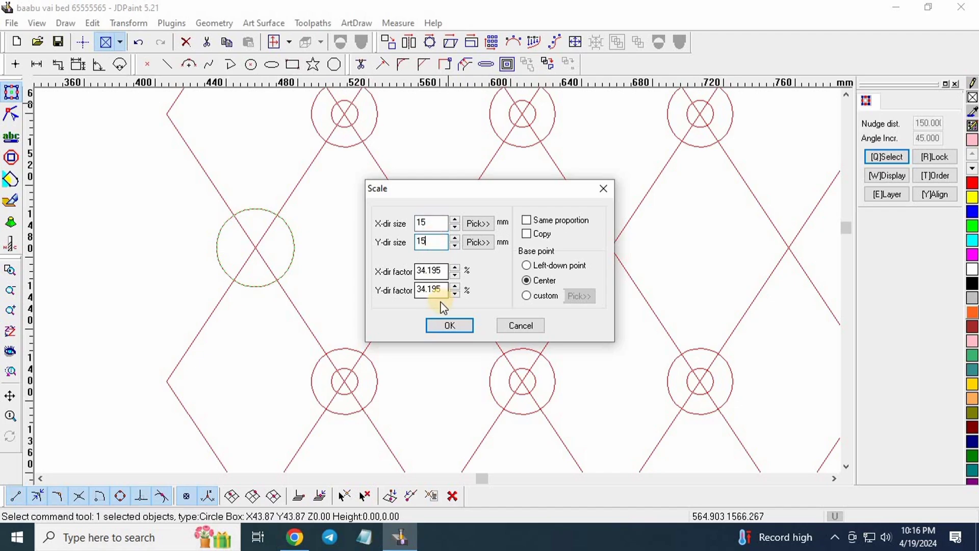
{"action": "left_click", "coordinate": [448, 325]}
{"action": "scroll", "coordinate": [318, 216], "scroll_direction": "up", "scroll_amount": 2}
{"action": "left_click", "coordinate": [433, 230]}
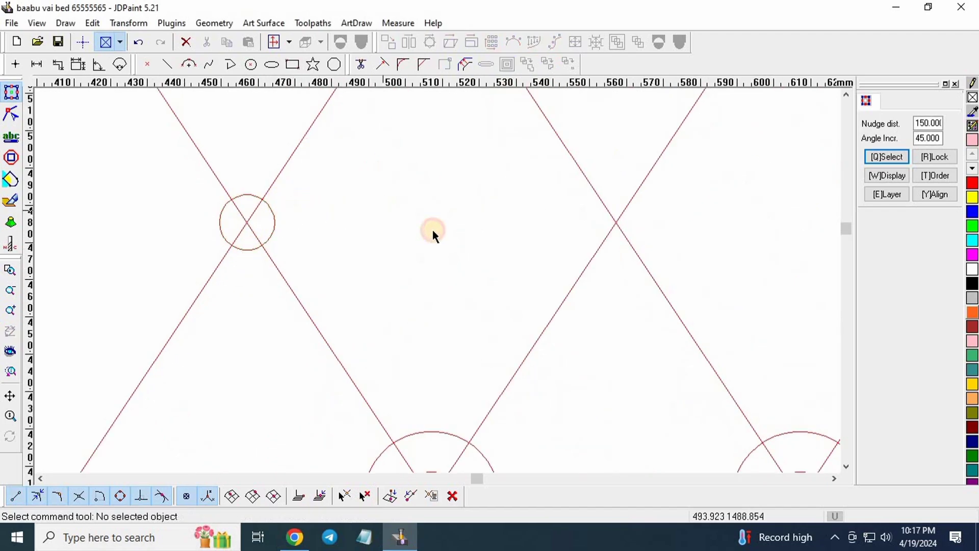
- Check the new circle's X and Y sizes with the Scale tool
{"action": "scroll", "coordinate": [433, 231], "scroll_direction": "down", "scroll_amount": 3}
{"action": "scroll", "coordinate": [423, 135], "scroll_direction": "up", "scroll_amount": 3}
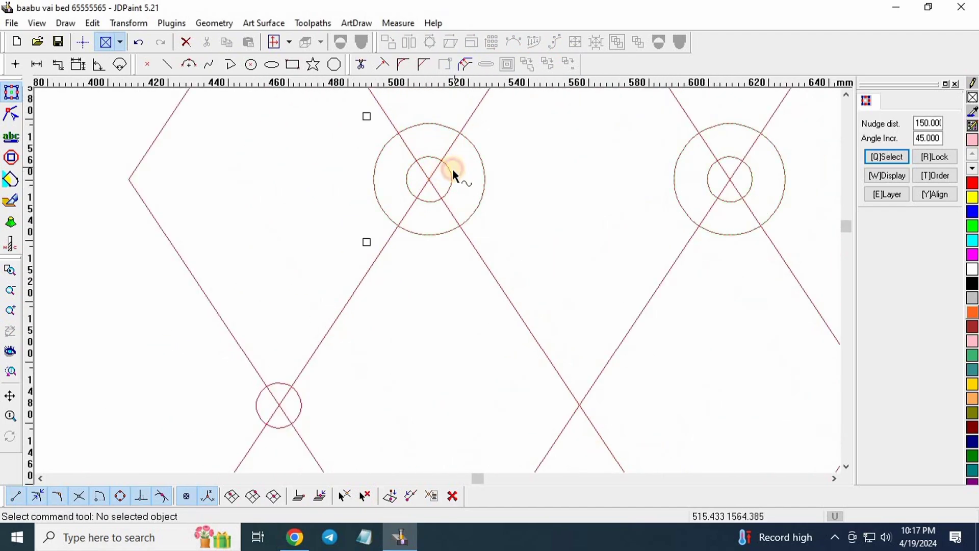
{"action": "left_click", "coordinate": [451, 169]}
{"action": "scroll", "coordinate": [306, 390], "scroll_direction": "up", "scroll_amount": 3}
{"action": "left_click", "coordinate": [306, 387]}
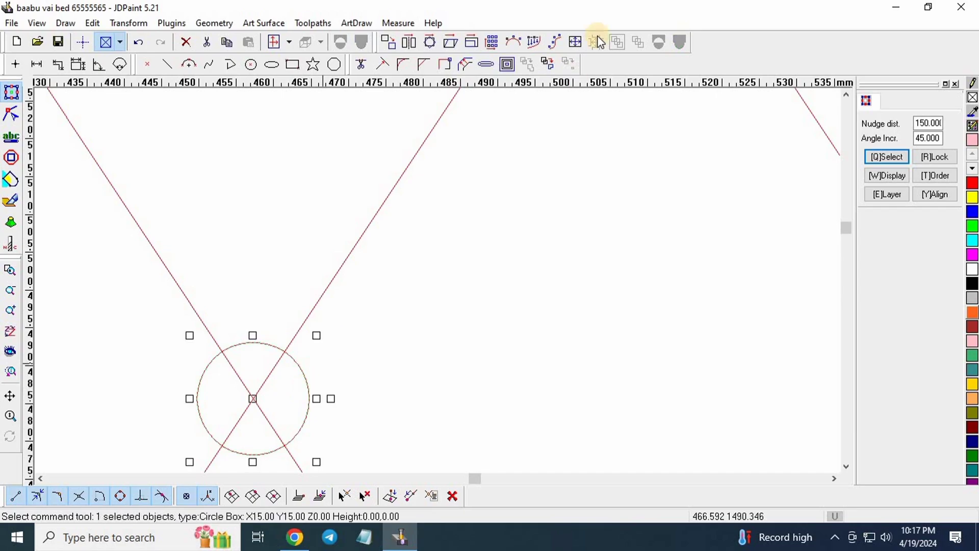
{"action": "left_click", "coordinate": [469, 42]}
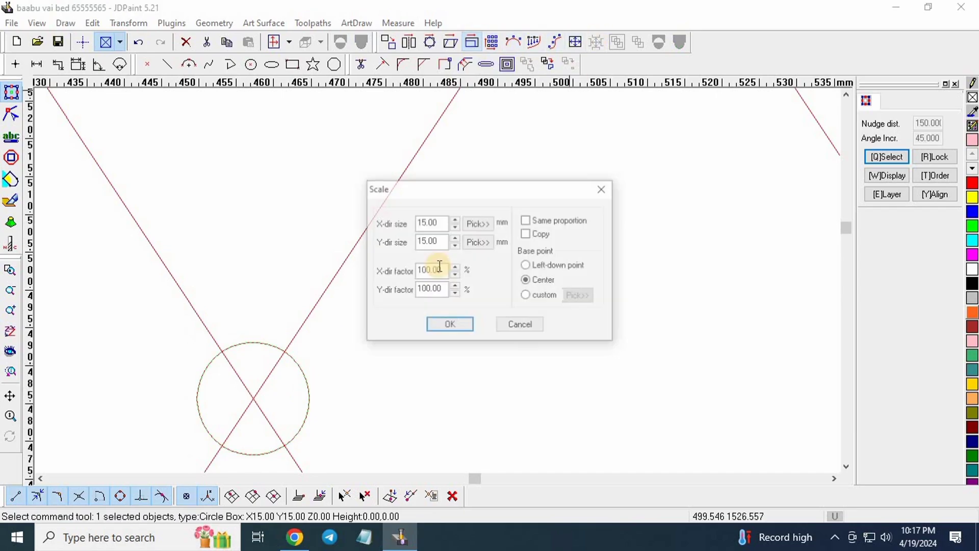
{"action": "left_click", "coordinate": [448, 325]}
- Break apart the combined circles of the lattice's top row
{"action": "scroll", "coordinate": [483, 194], "scroll_direction": "down", "scroll_amount": 3}
{"action": "scroll", "coordinate": [468, 280], "scroll_direction": "up", "scroll_amount": 3}
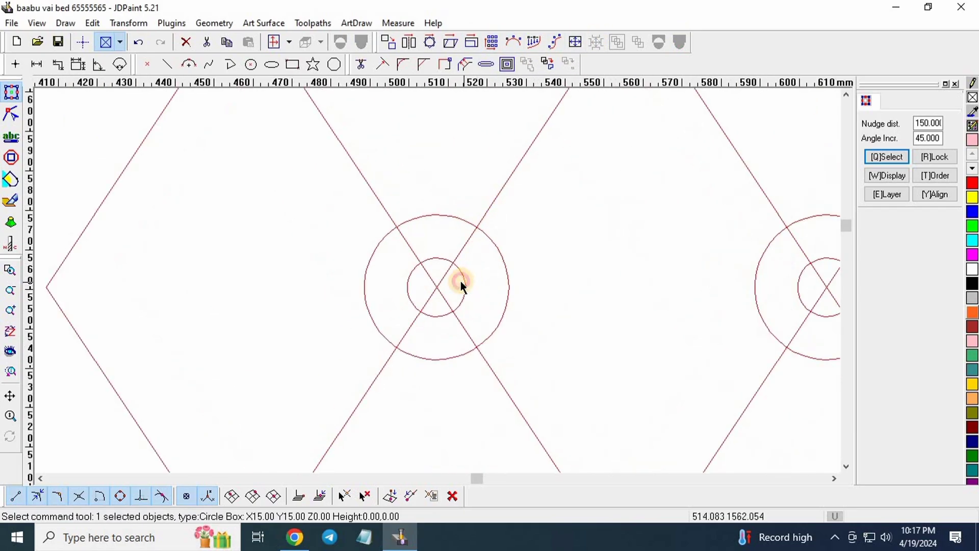
{"action": "left_click", "coordinate": [461, 285]}
{"action": "left_click", "coordinate": [684, 41]}
{"action": "left_click", "coordinate": [458, 279]}
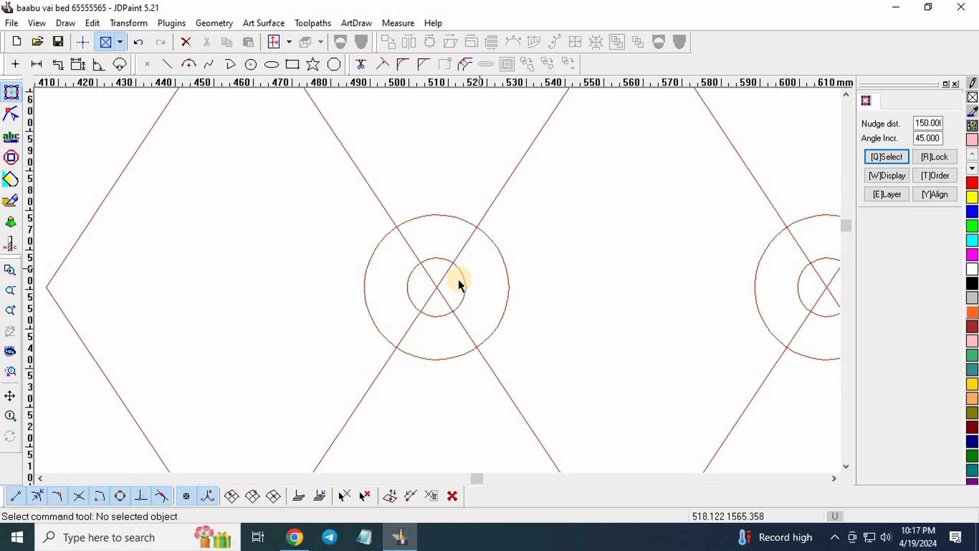
- Check the size of the top row's first inner circle with the Scale tool
{"action": "left_click", "coordinate": [466, 266]}
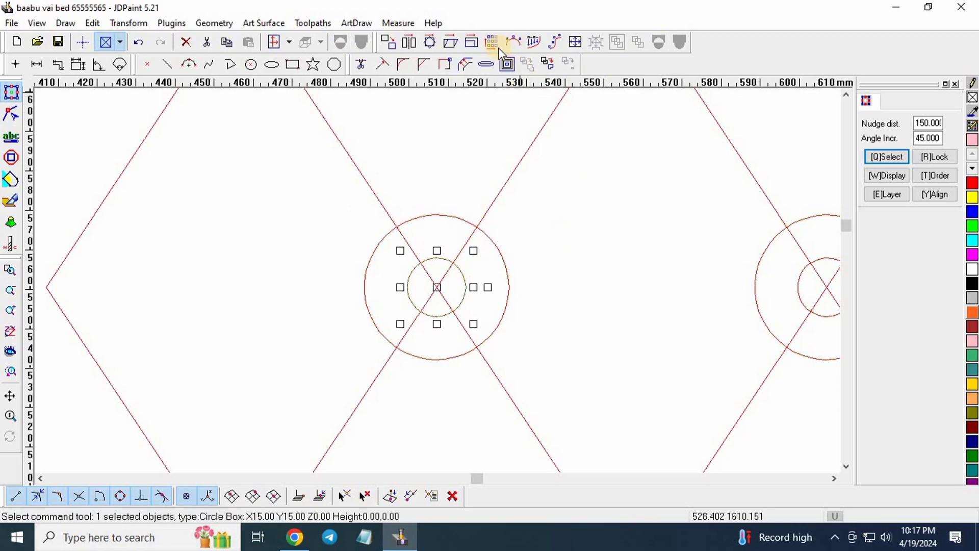
{"action": "left_click", "coordinate": [471, 45]}
{"action": "left_click", "coordinate": [449, 327]}
{"action": "left_click", "coordinate": [587, 259]}
- Offset the new 15 mm circle outward by 11 mm in one step with sharp corners
{"action": "scroll", "coordinate": [471, 147], "scroll_direction": "down", "scroll_amount": 6}
{"action": "scroll", "coordinate": [389, 309], "scroll_direction": "up", "scroll_amount": 5}
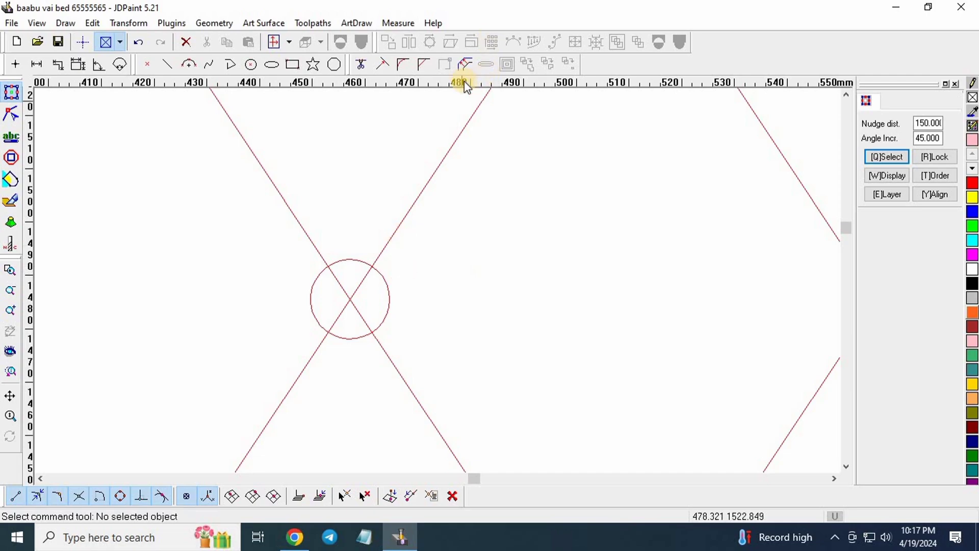
{"action": "left_click", "coordinate": [464, 65]}
{"action": "left_click", "coordinate": [449, 317]}
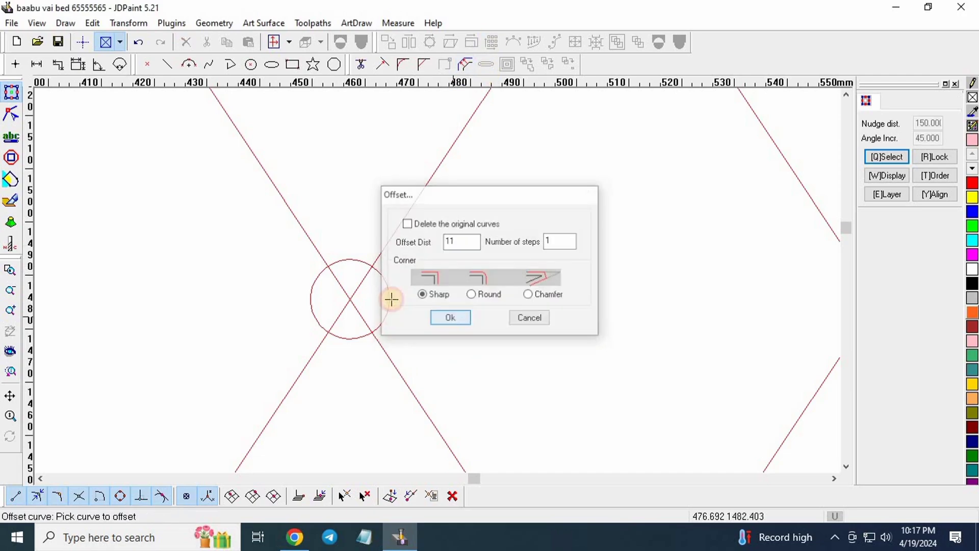
{"action": "left_click", "coordinate": [390, 298]}
{"action": "left_click", "coordinate": [442, 273]}
- Combine the two new concentric circles into one object and keep the combination selected
{"action": "scroll", "coordinate": [259, 287], "scroll_direction": "down", "scroll_amount": 4}
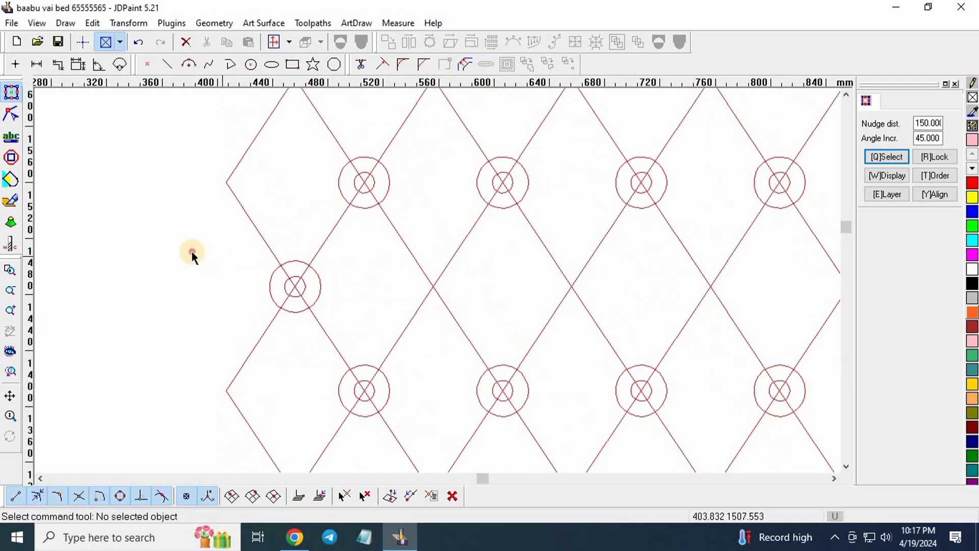
{"action": "left_click_drag", "start_coordinate": [192, 252], "coordinate": [381, 310]}
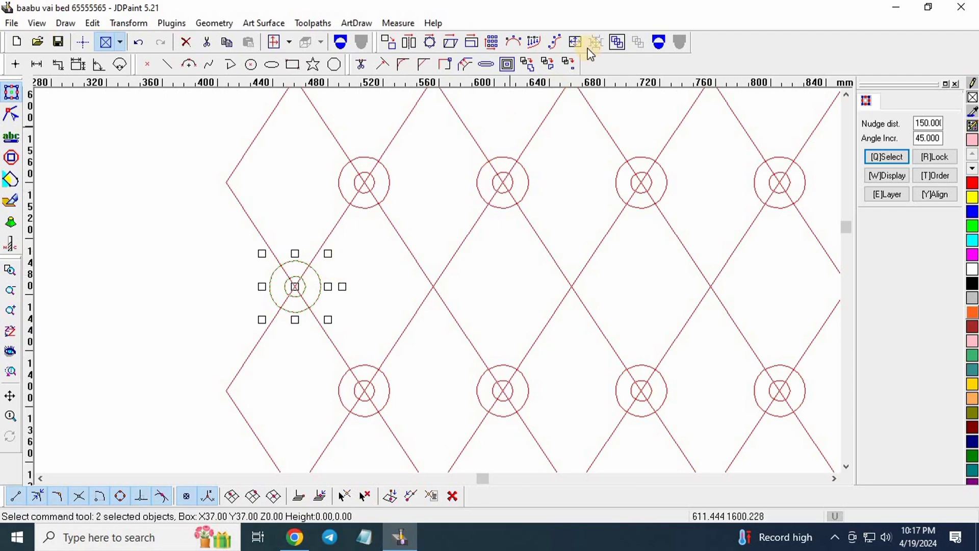
{"action": "left_click", "coordinate": [659, 43]}
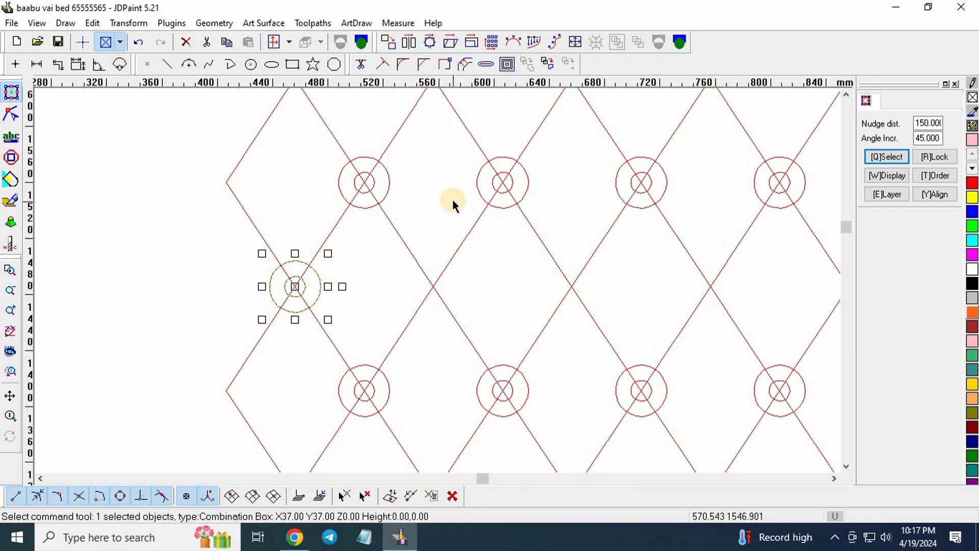
{"action": "scroll", "coordinate": [321, 275], "scroll_direction": "up", "scroll_amount": 2}
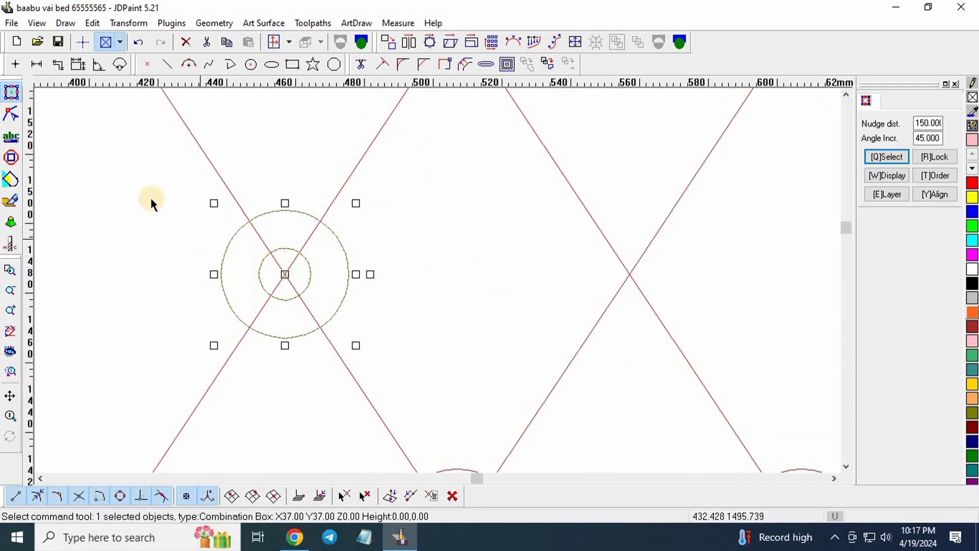
{"action": "left_click_drag", "start_coordinate": [151, 201], "coordinate": [411, 383]}
{"action": "scroll", "coordinate": [199, 262], "scroll_direction": "down", "scroll_amount": 4}
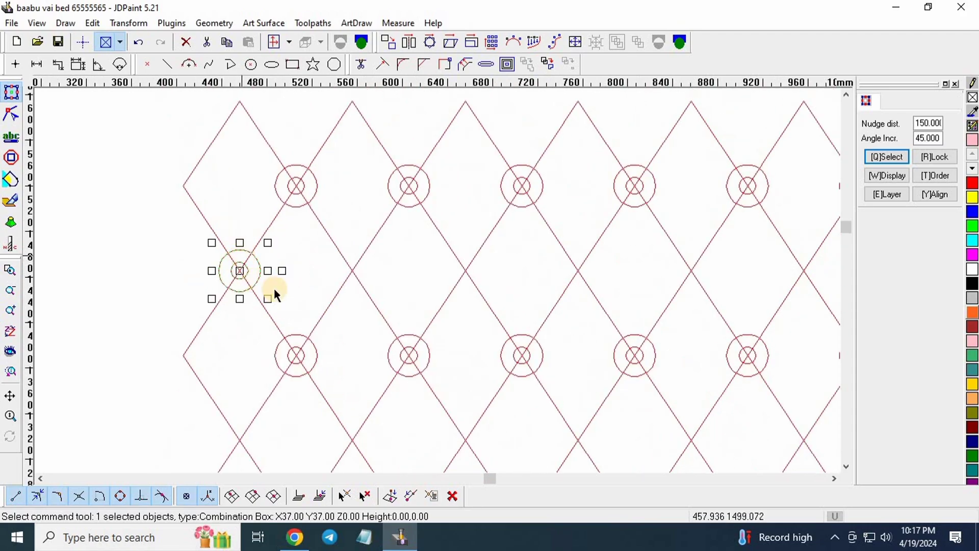
- Set the nudge distance to 100 mm and copy the combined circles 22 times to the right across the intermediate row of crossings
{"action": "double_click", "coordinate": [932, 121]}
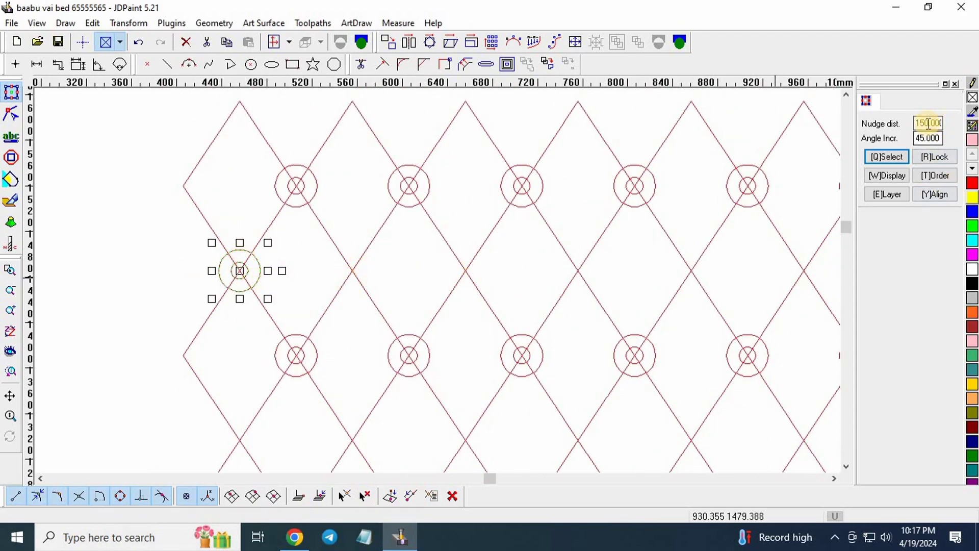
{"action": "scroll", "coordinate": [352, 222], "scroll_direction": "down", "scroll_amount": 3}
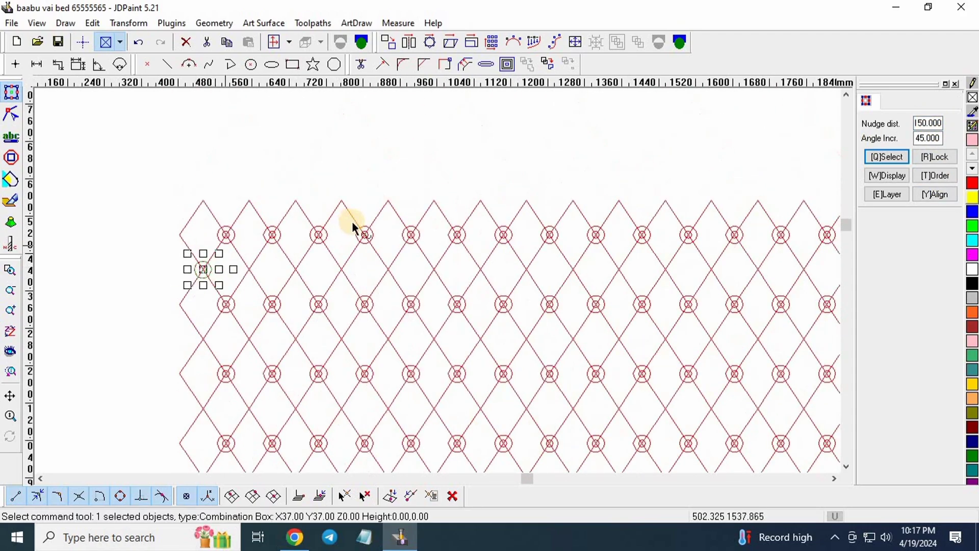
{"action": "double_click", "coordinate": [928, 121]}
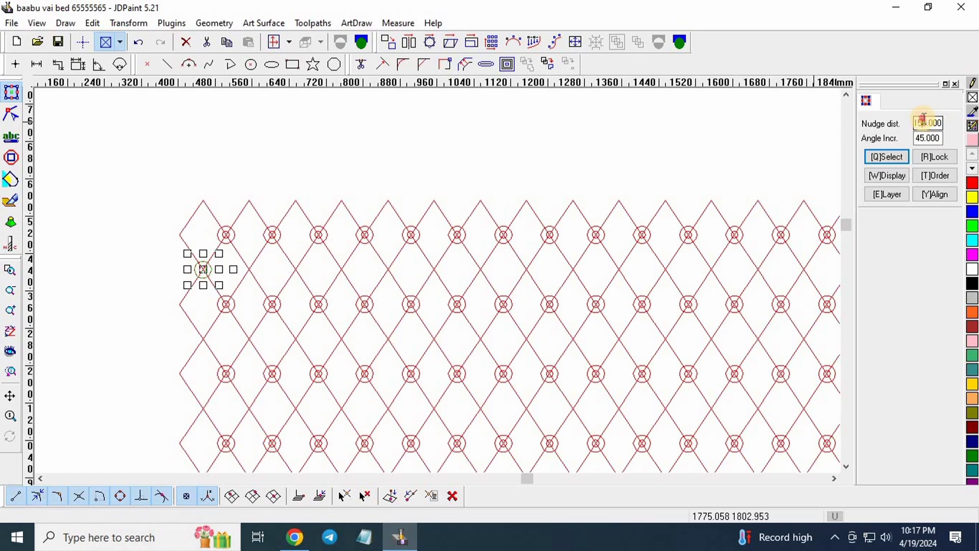
{"action": "left_click", "coordinate": [924, 120]}
{"action": "double_click", "coordinate": [924, 119]}
{"action": "type", "text": "100"}
{"action": "key", "text": "Return"}
{"action": "scroll", "coordinate": [168, 200], "scroll_direction": "down", "scroll_amount": 2}
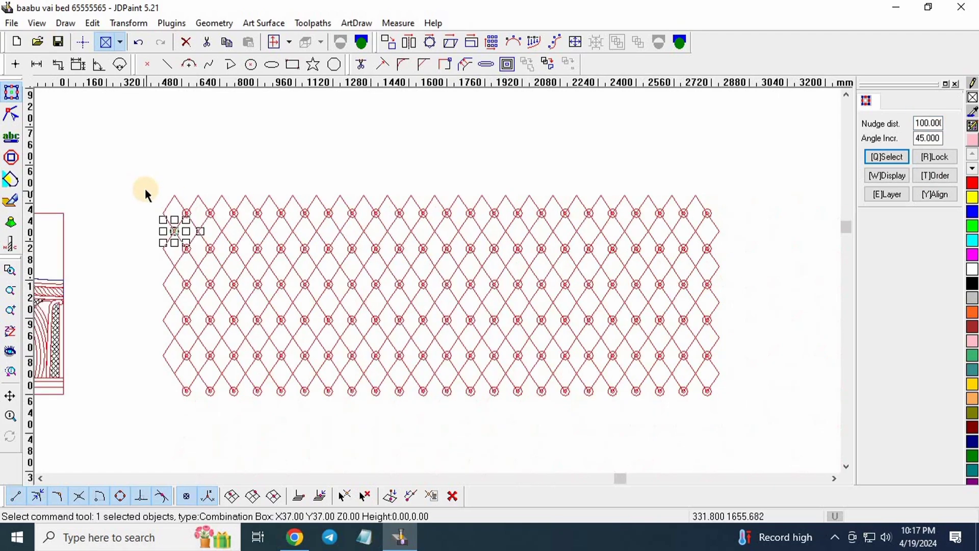
{"action": "key", "text": "Right"}
{"action": "key", "text": "Right"}
{"action": "key", "text": "Right"}
{"action": "key", "text": "Right"}
{"action": "key", "text": "Right"}
{"action": "key", "text": "Right"}
{"action": "key", "text": "Right"}
{"action": "key", "text": "Right"}
{"action": "key", "text": "Right"}
{"action": "key", "text": "Right"}
{"action": "key", "text": "Right"}
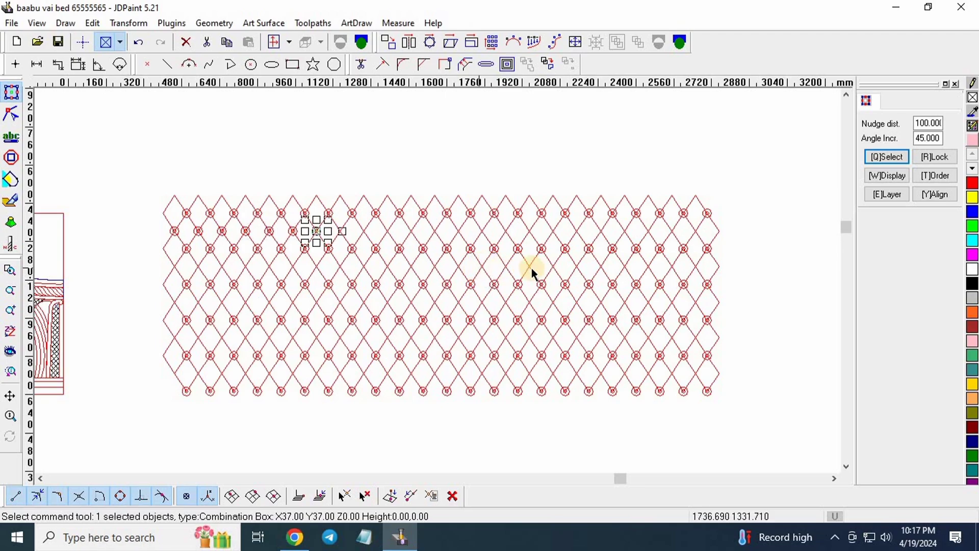
{"action": "key", "text": "Right"}
{"action": "key", "text": "Right"}
{"action": "key", "text": "Right"}
{"action": "key", "text": "Right"}
{"action": "key", "text": "Right"}
{"action": "key", "text": "Right"}
{"action": "key", "text": "Right"}
{"action": "key", "text": "Right"}
{"action": "key", "text": "Right"}
{"action": "key", "text": "Right"}
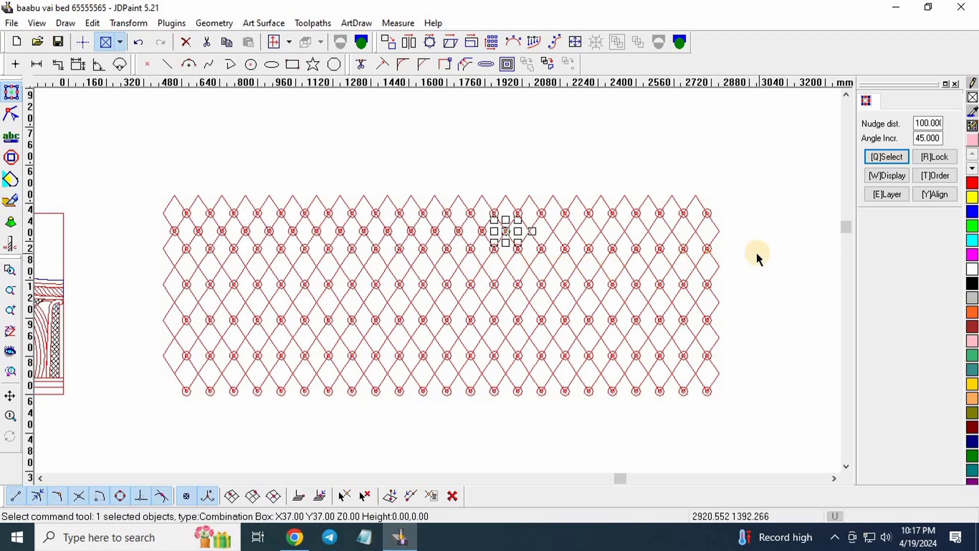
{"action": "key", "text": "Right"}
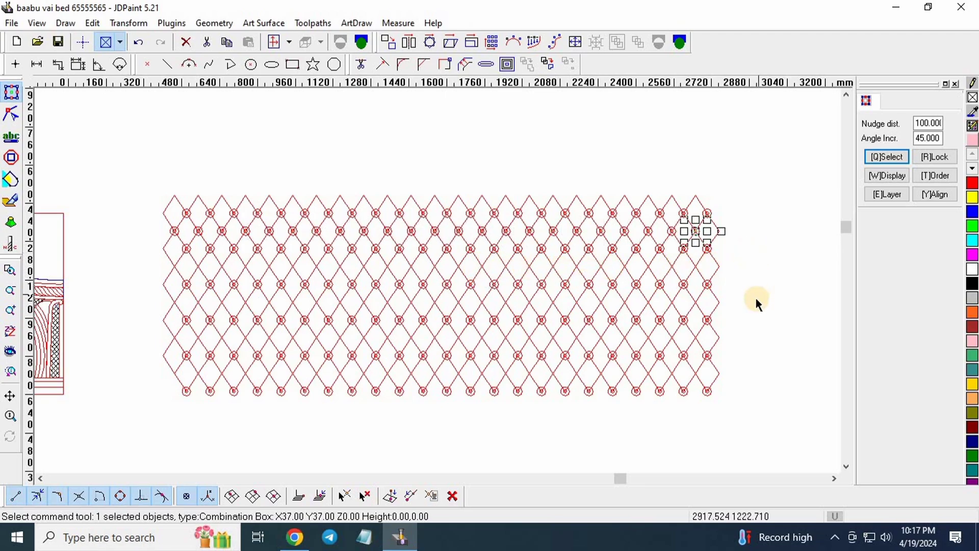
- Combine all 23 concentric-circle pairs along the intermediate row into one object
{"action": "scroll", "coordinate": [189, 228], "scroll_direction": "up", "scroll_amount": 2}
{"action": "scroll", "coordinate": [58, 201], "scroll_direction": "down", "scroll_amount": 1}
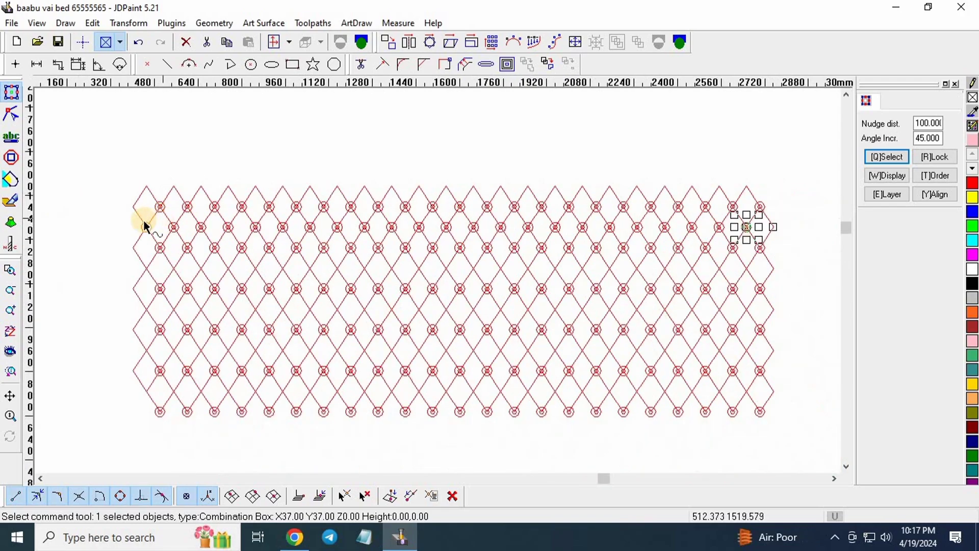
{"action": "left_click_drag", "start_coordinate": [117, 217], "coordinate": [785, 235]}
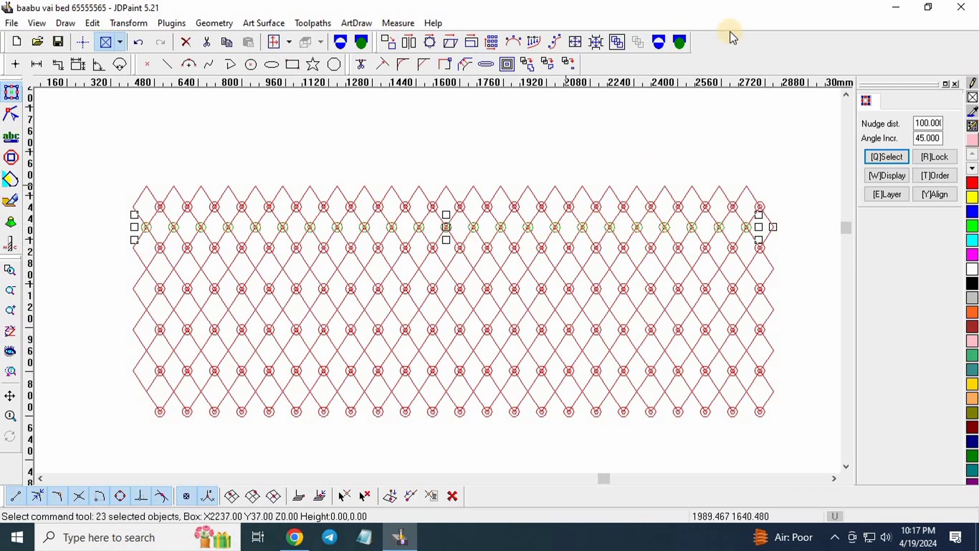
{"action": "left_click", "coordinate": [658, 42]}
- Set the nudge distance to 150 mm and copy the combined intermediate row of circles four times downward over the remaining crossings
{"action": "double_click", "coordinate": [926, 122]}
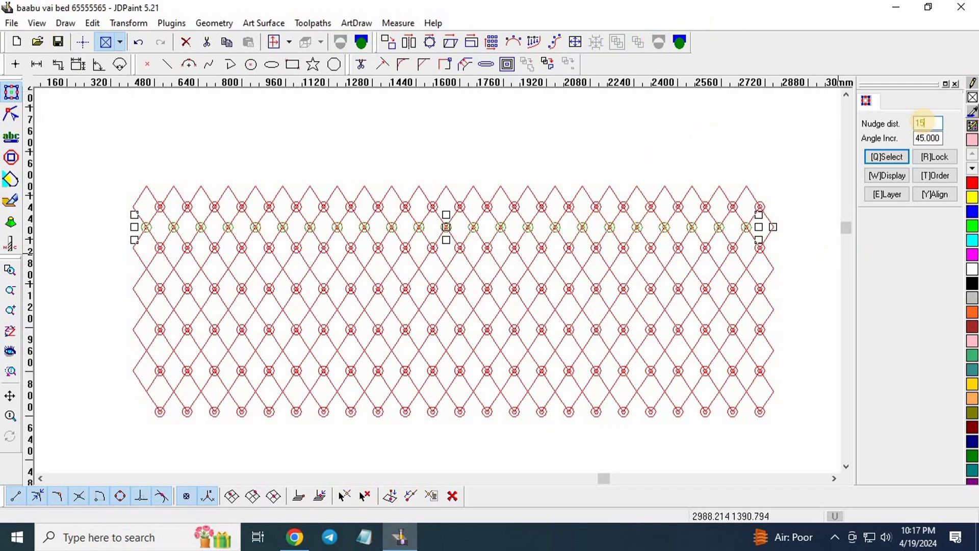
{"action": "type", "text": "150"}
{"action": "key", "text": "Return"}
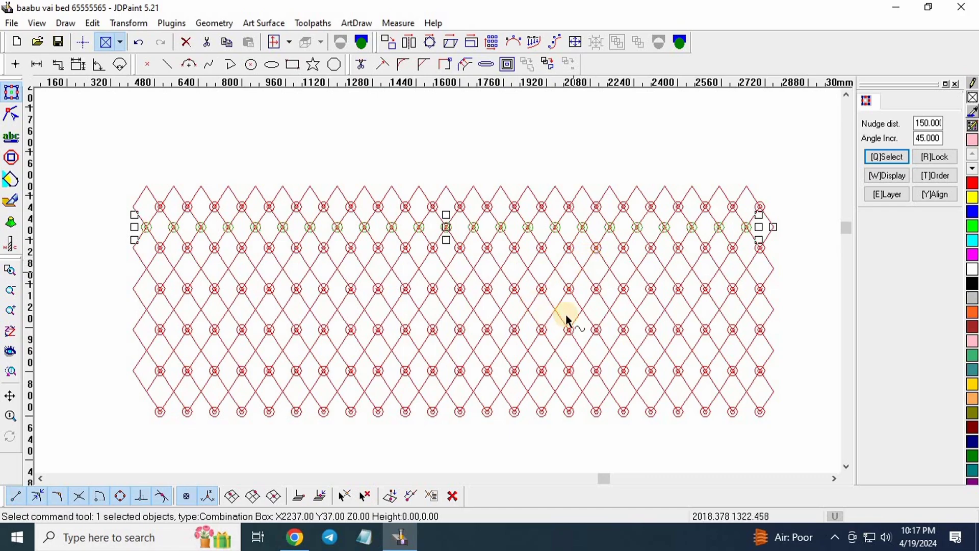
{"action": "key", "text": "Down"}
{"action": "key", "text": "Down"}
{"action": "key", "text": "Down"}
{"action": "key", "text": "Down"}
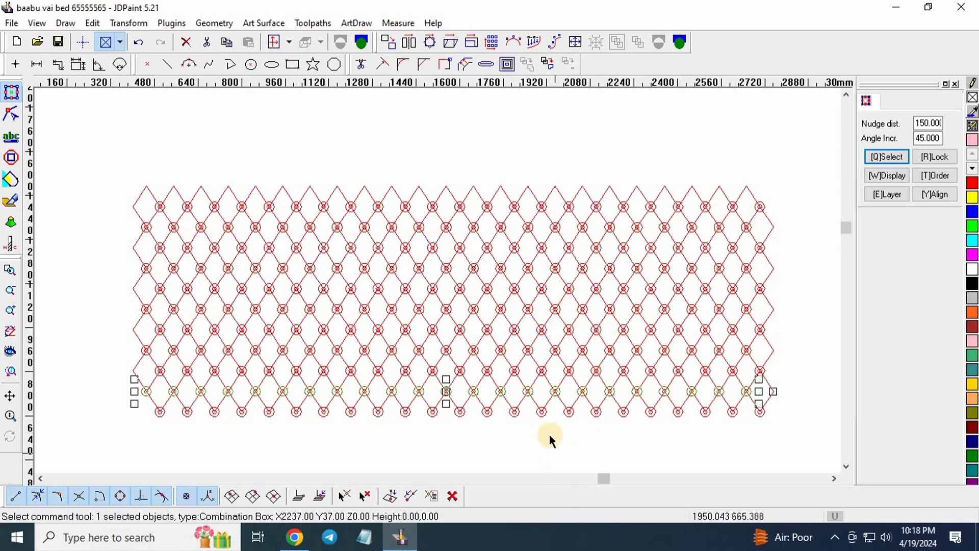
- Clear the selection and examine the finished diamond lattice and its concentric circles at all crossings
{"action": "left_click", "coordinate": [550, 435]}
{"action": "scroll", "coordinate": [400, 251], "scroll_direction": "up", "scroll_amount": 2}
{"action": "scroll", "coordinate": [302, 180], "scroll_direction": "down", "scroll_amount": 3}
{"action": "scroll", "coordinate": [491, 206], "scroll_direction": "up", "scroll_amount": 4}
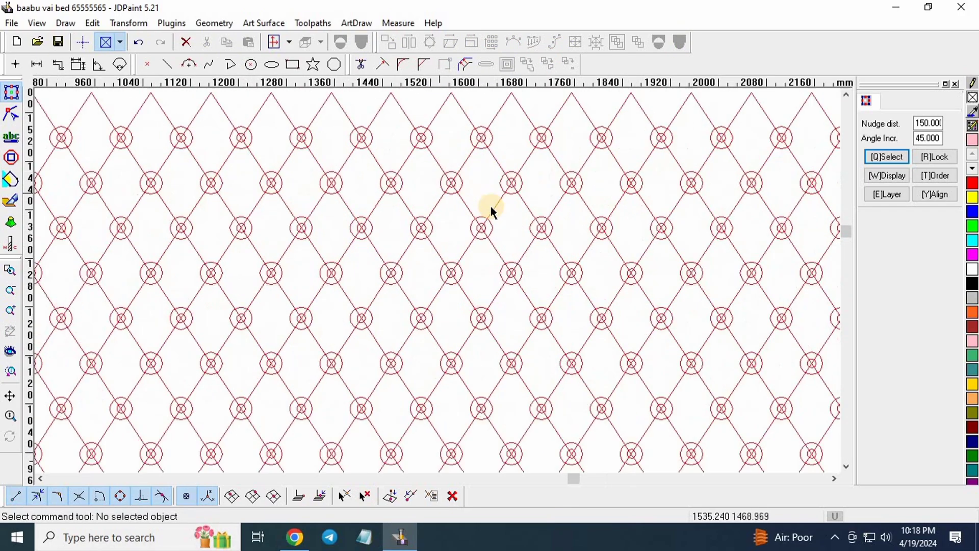
{"action": "scroll", "coordinate": [490, 206], "scroll_direction": "up", "scroll_amount": 4}
{"action": "scroll", "coordinate": [507, 247], "scroll_direction": "down", "scroll_amount": 5}
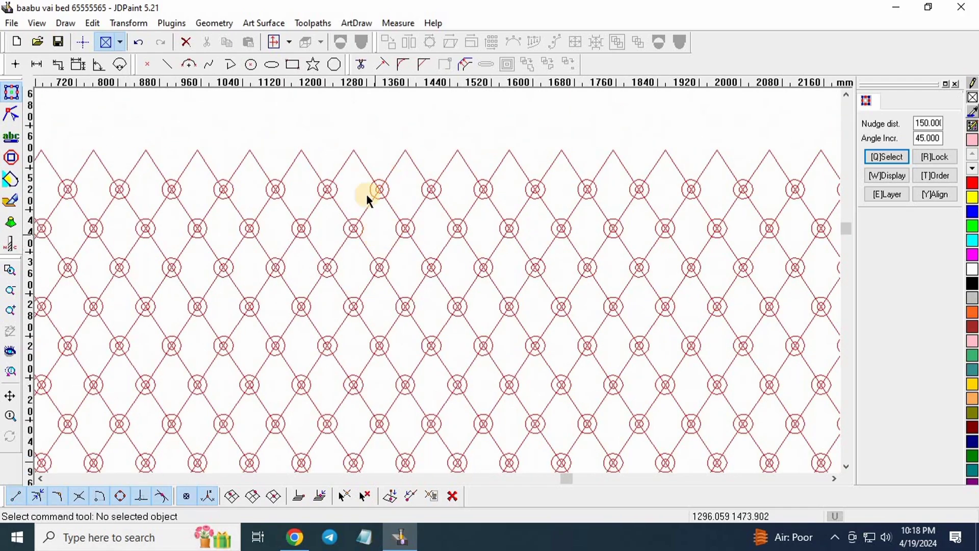
{"action": "scroll", "coordinate": [362, 214], "scroll_direction": "up", "scroll_amount": 3}
{"action": "scroll", "coordinate": [525, 240], "scroll_direction": "down", "scroll_amount": 5}
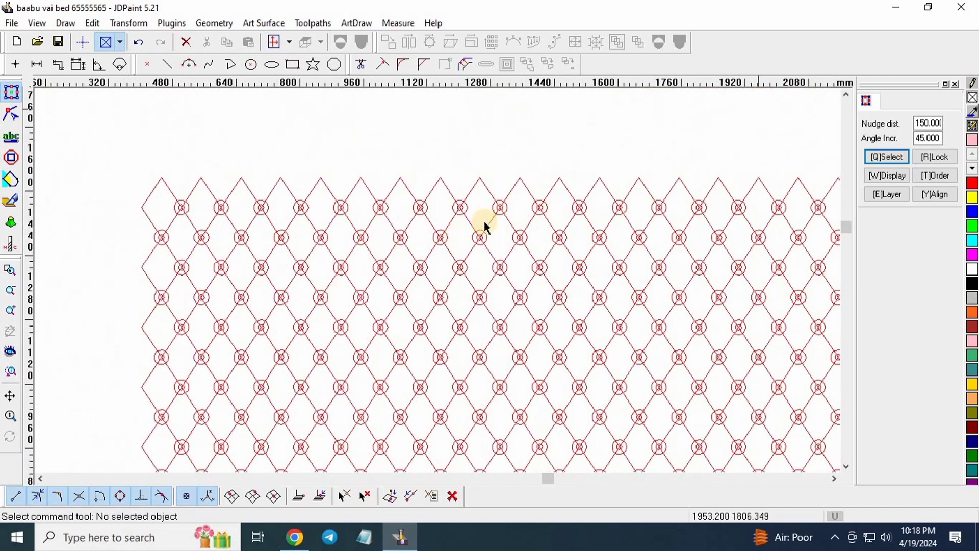
{"action": "scroll", "coordinate": [493, 243], "scroll_direction": "down", "scroll_amount": 4}
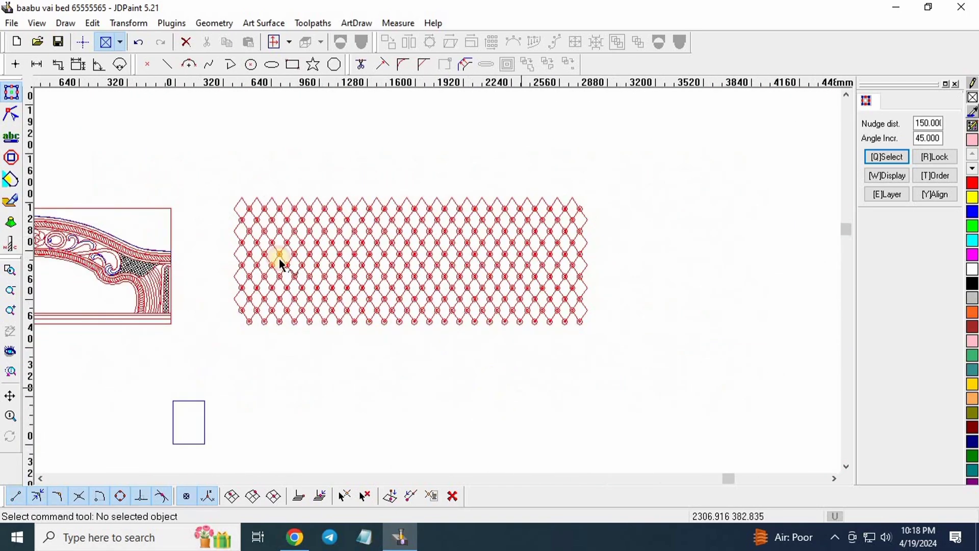
- Select the whole diamond lattice with its circles and move it up and farther right, away from the headboard design
{"action": "left_click_drag", "start_coordinate": [239, 176], "coordinate": [748, 408]}
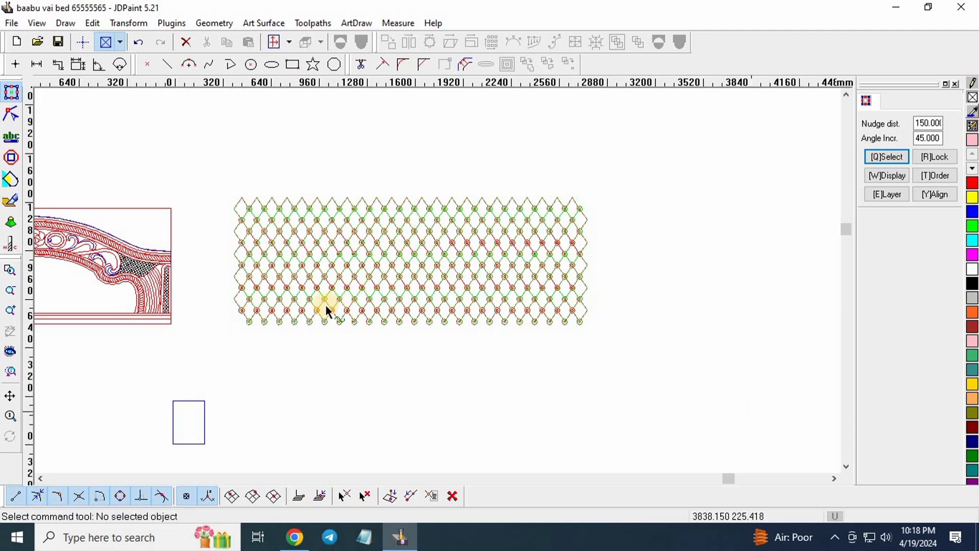
{"action": "scroll", "coordinate": [528, 280], "scroll_direction": "down", "scroll_amount": 2}
{"action": "left_click_drag", "start_coordinate": [512, 275], "coordinate": [637, 227]}
{"action": "left_click", "coordinate": [641, 260]}
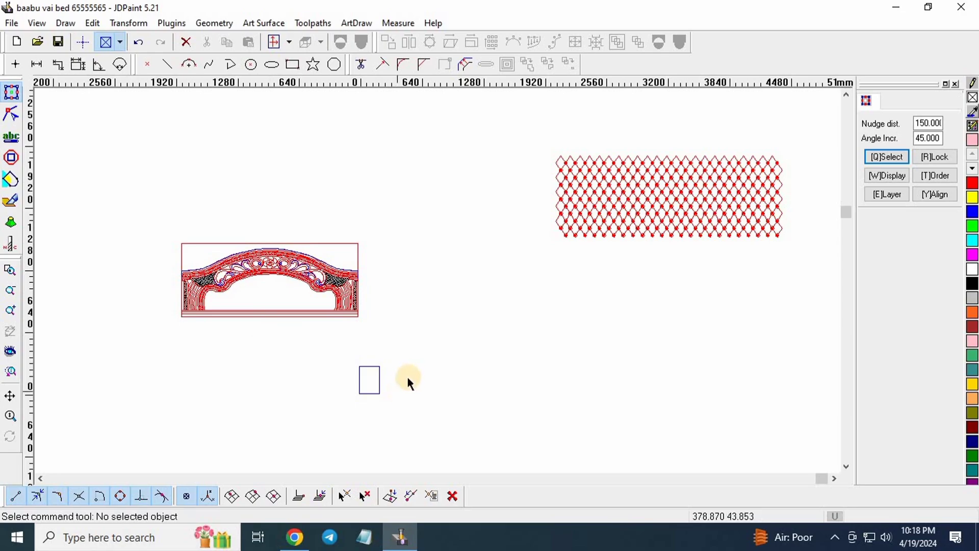
{"action": "scroll", "coordinate": [690, 255], "scroll_direction": "up", "scroll_amount": 5}
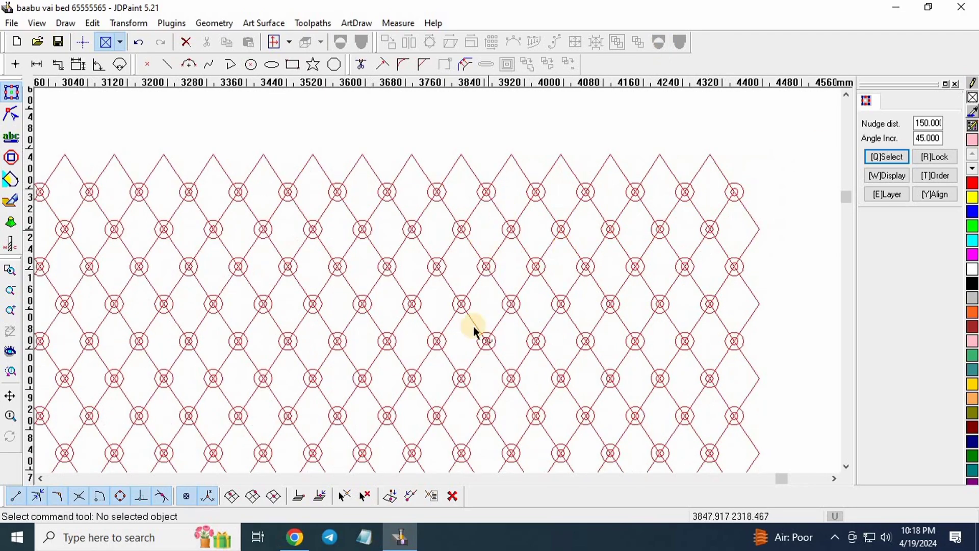
{"action": "scroll", "coordinate": [617, 225], "scroll_direction": "down", "scroll_amount": 2}
{"action": "scroll", "coordinate": [577, 243], "scroll_direction": "down", "scroll_amount": 3}
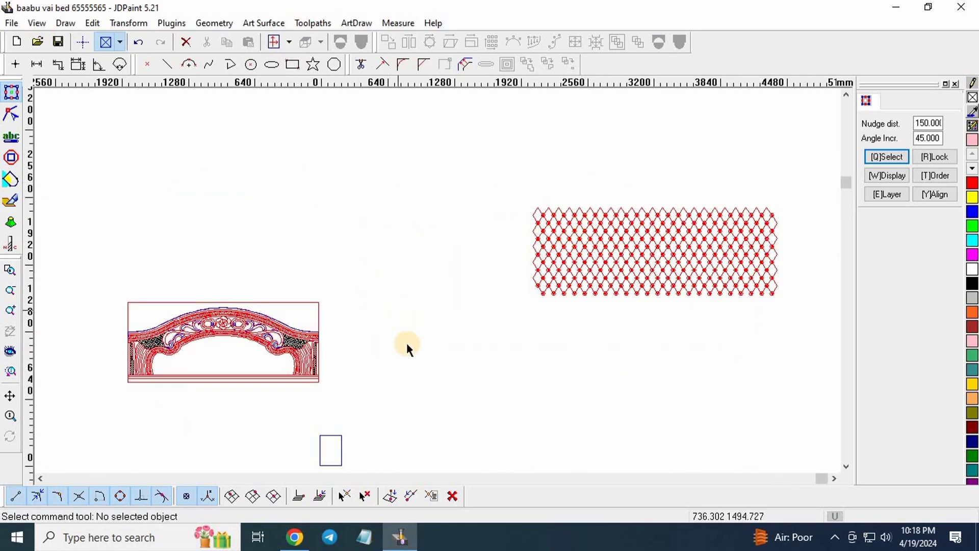
- Select the complete lattice again and move it down and back toward the headboard design, then clear the selection
{"action": "scroll", "coordinate": [772, 204], "scroll_direction": "up", "scroll_amount": 4}
{"action": "scroll", "coordinate": [701, 320], "scroll_direction": "down", "scroll_amount": 2}
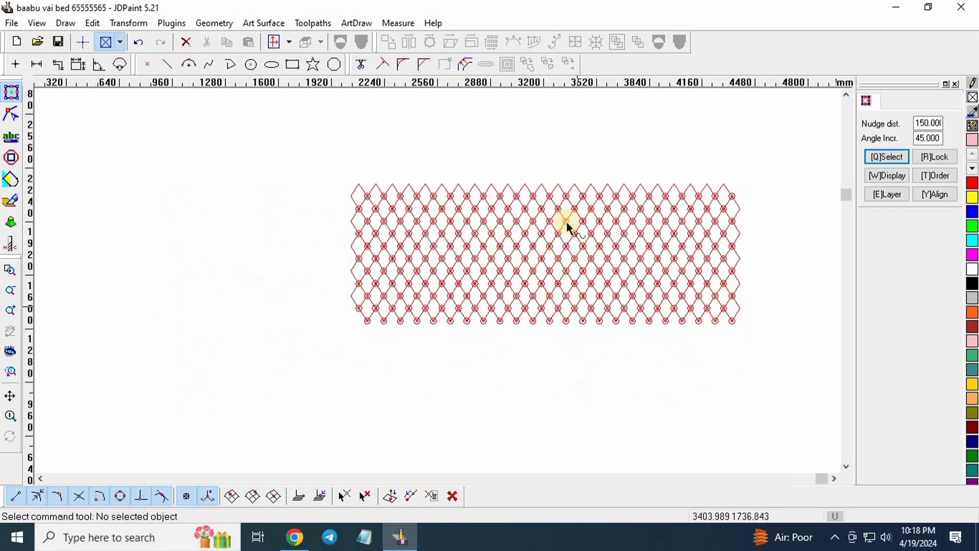
{"action": "scroll", "coordinate": [589, 223], "scroll_direction": "down", "scroll_amount": 1}
{"action": "left_click_drag", "start_coordinate": [429, 167], "coordinate": [837, 366]}
{"action": "left_click_drag", "start_coordinate": [475, 312], "coordinate": [449, 336]}
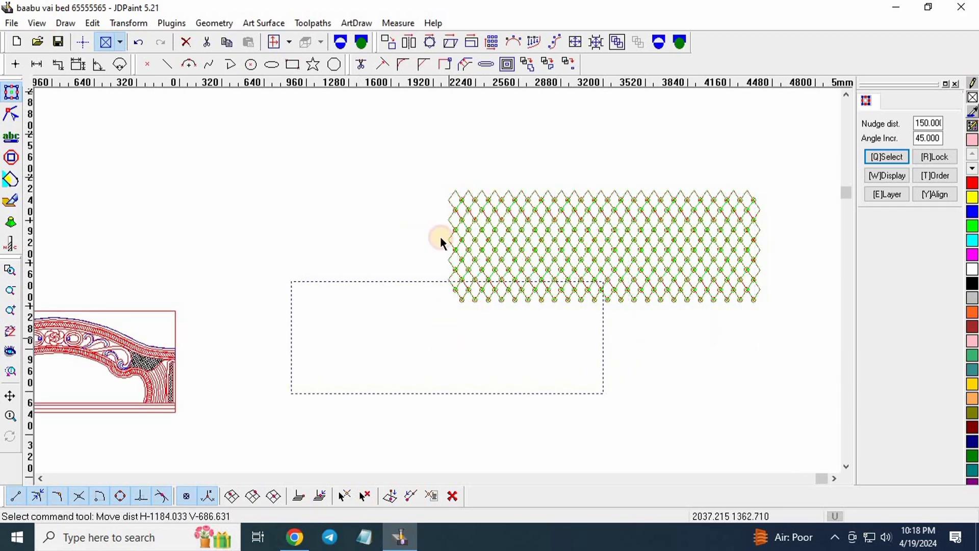
{"action": "left_click", "coordinate": [539, 213]}
- Select the headboard's combined frame linework together with its outer rectangle
{"action": "scroll", "coordinate": [366, 284], "scroll_direction": "down", "scroll_amount": 2}
{"action": "scroll", "coordinate": [386, 321], "scroll_direction": "up", "scroll_amount": 3}
{"action": "scroll", "coordinate": [386, 320], "scroll_direction": "up", "scroll_amount": 3}
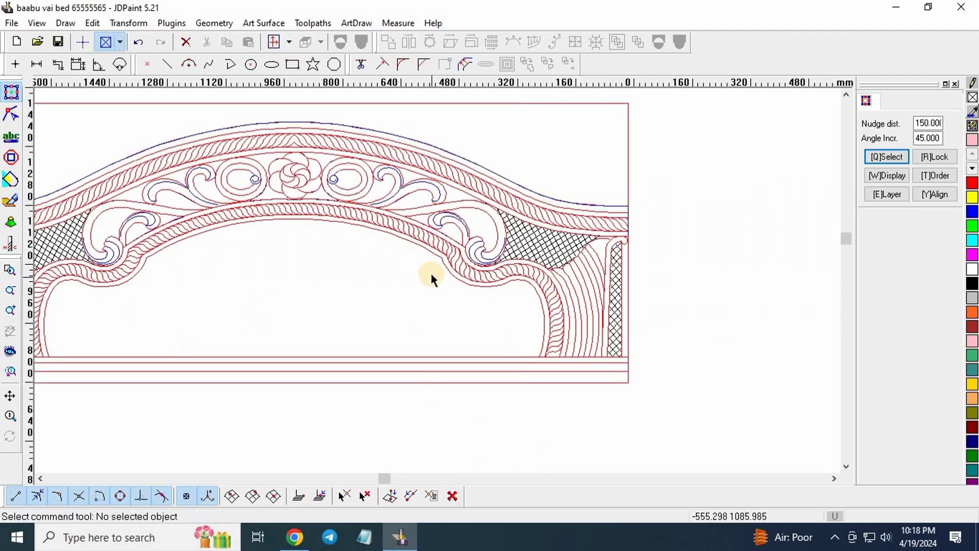
{"action": "scroll", "coordinate": [430, 274], "scroll_direction": "down", "scroll_amount": 3}
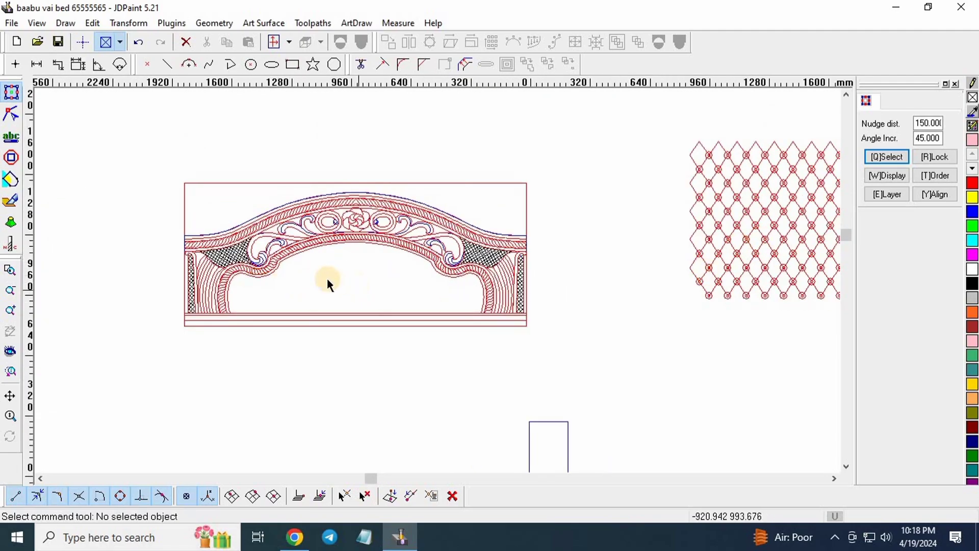
{"action": "scroll", "coordinate": [333, 268], "scroll_direction": "up", "scroll_amount": 2}
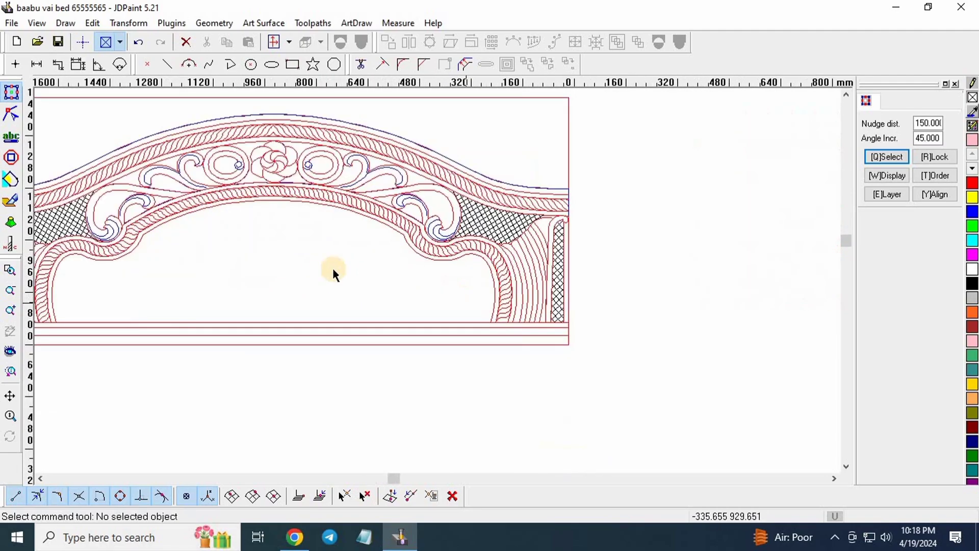
{"action": "scroll", "coordinate": [278, 262], "scroll_direction": "down", "scroll_amount": 2}
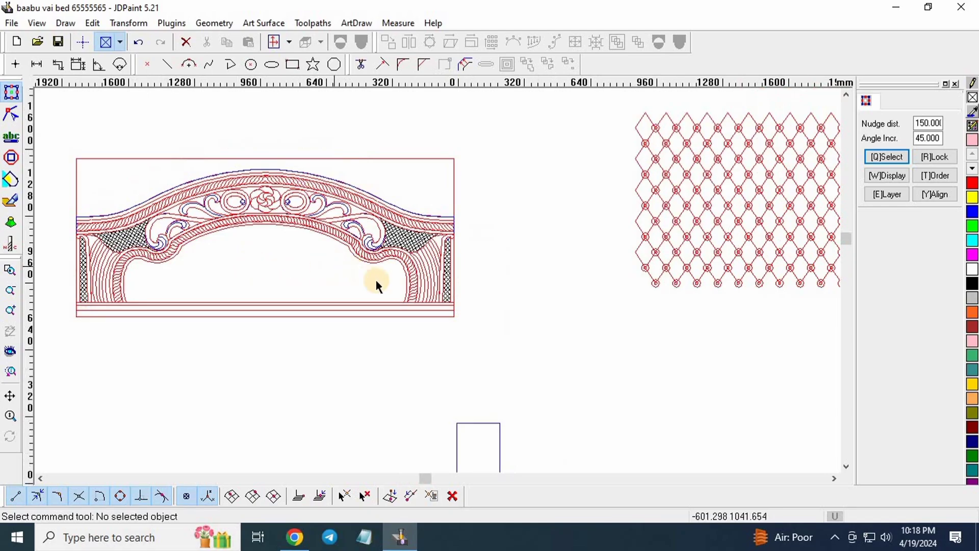
{"action": "scroll", "coordinate": [456, 340], "scroll_direction": "up", "scroll_amount": 5}
{"action": "left_click", "coordinate": [454, 288]}
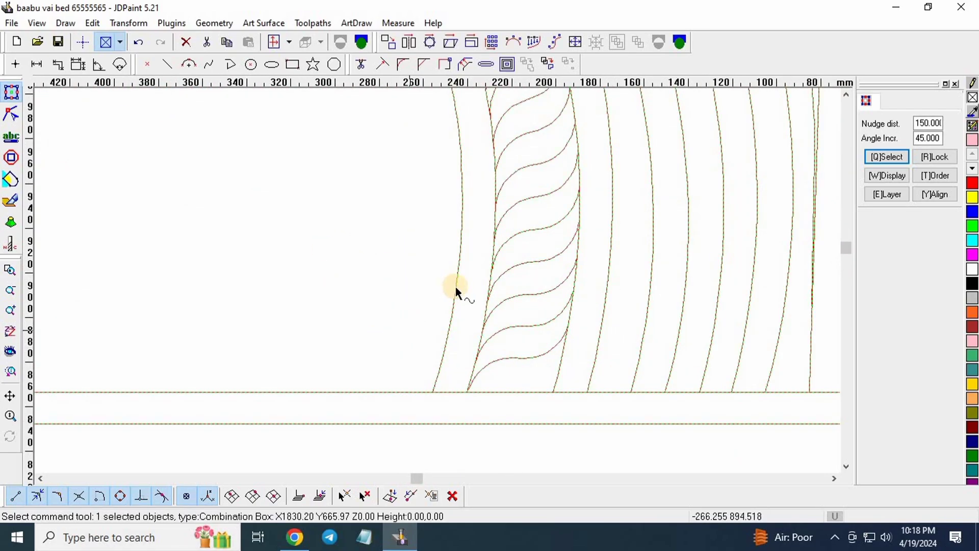
{"action": "scroll", "coordinate": [506, 234], "scroll_direction": "down", "scroll_amount": 5}
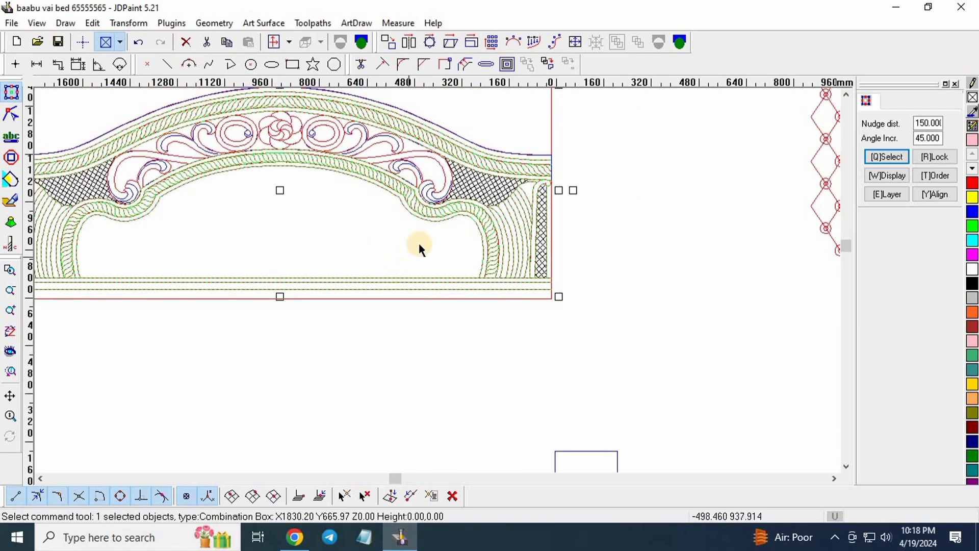
{"action": "left_click_drag", "start_coordinate": [579, 120], "coordinate": [531, 128], "text": "shift"}
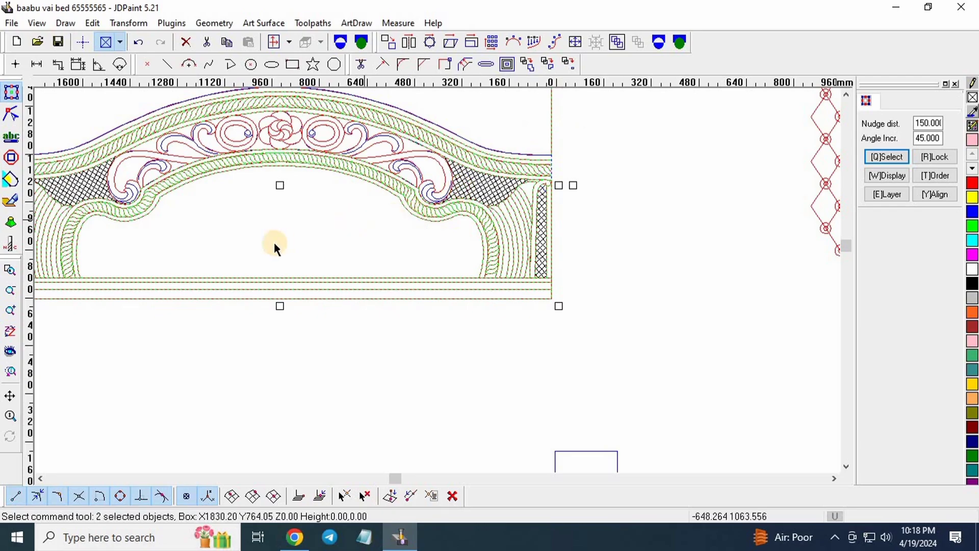
- Copy the selected frame linework and rectangle straight down below the original headboard in 150 mm nudges, and combine the copy into one object
{"action": "scroll", "coordinate": [277, 243], "scroll_direction": "down", "scroll_amount": 2}
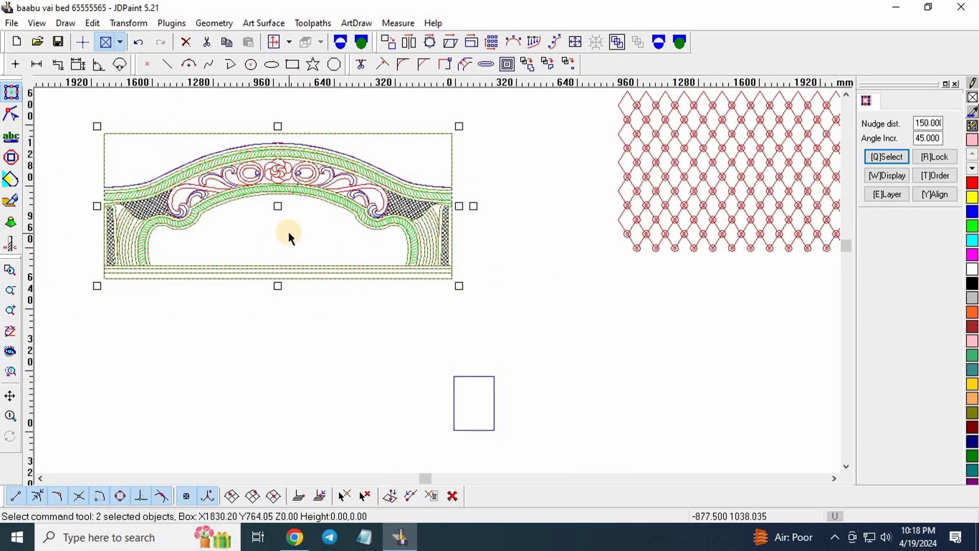
{"action": "left_click_drag", "start_coordinate": [289, 231], "coordinate": [366, 257]}
{"action": "key", "text": "Down"}
{"action": "key", "text": "Down"}
{"action": "key", "text": "Down"}
{"action": "key", "text": "Down"}
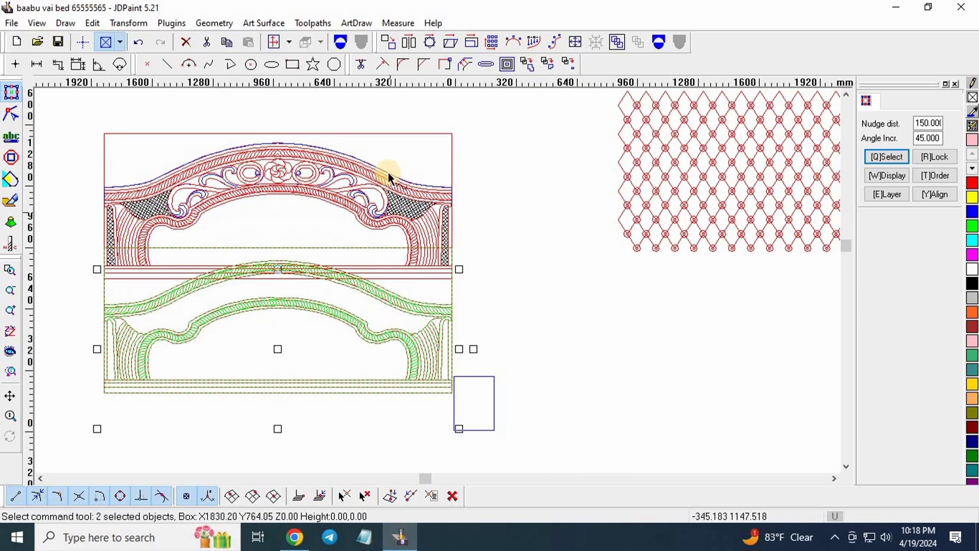
{"action": "scroll", "coordinate": [389, 173], "scroll_direction": "down", "scroll_amount": 3}
{"action": "key", "text": "Down"}
{"action": "key", "text": "Down"}
{"action": "key", "text": "Down"}
{"action": "left_click", "coordinate": [679, 42]}
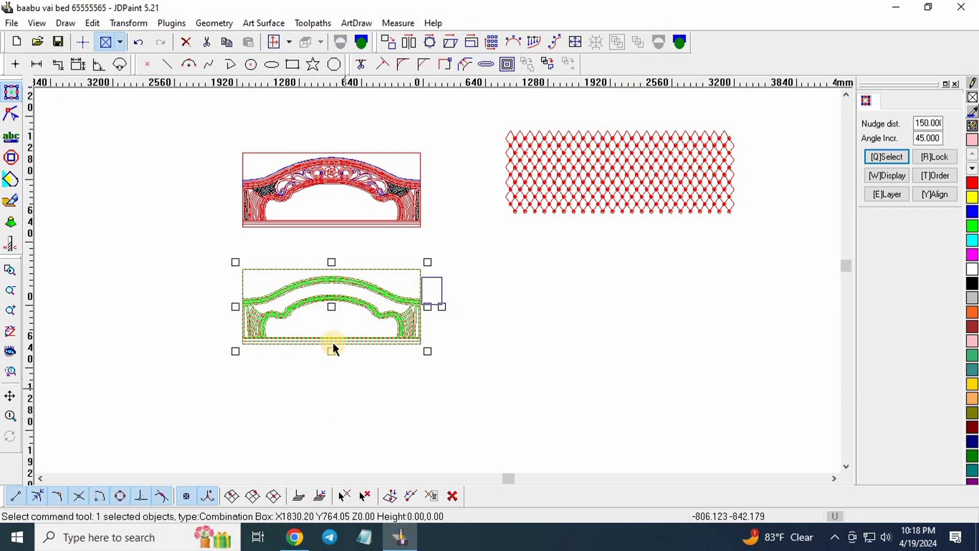
- Break the combined headboard copy apart into separate curves
{"action": "scroll", "coordinate": [332, 342], "scroll_direction": "up", "scroll_amount": 2}
{"action": "scroll", "coordinate": [749, 371], "scroll_direction": "up", "scroll_amount": 2}
{"action": "scroll", "coordinate": [748, 371], "scroll_direction": "up", "scroll_amount": 2}
{"action": "left_click", "coordinate": [749, 372]}
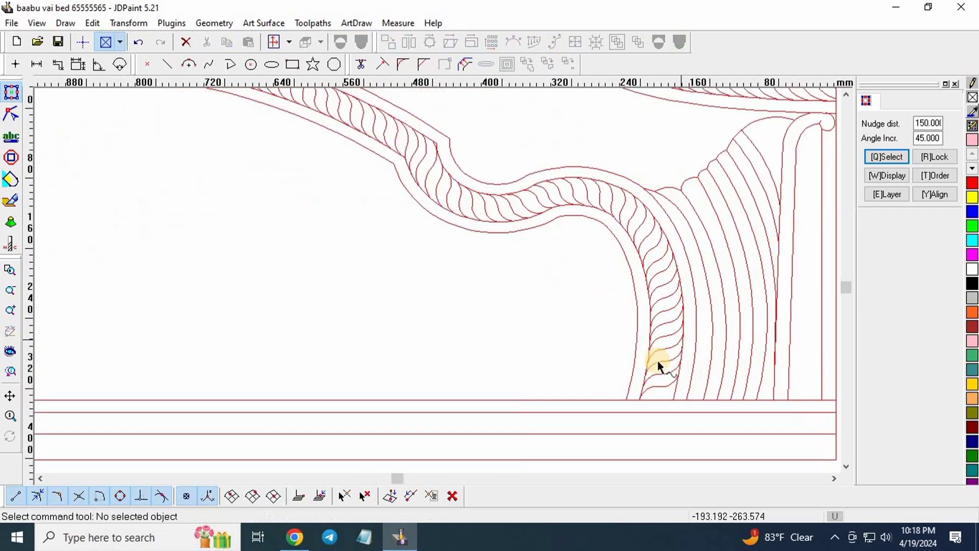
{"action": "left_click", "coordinate": [635, 347]}
{"action": "left_click", "coordinate": [679, 42]}
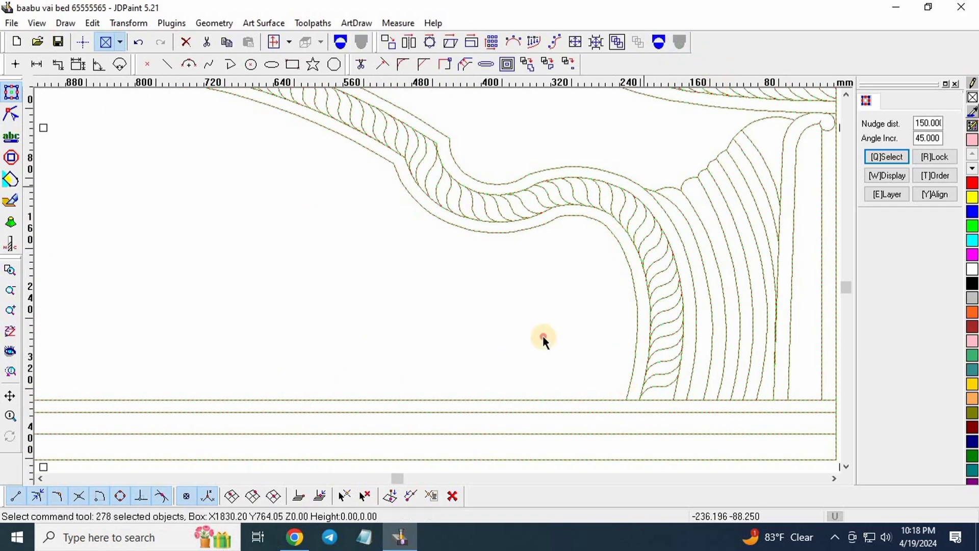
- Copy the inner opening curve, the base line it stands on and the outer rectangle 900 mm downward
{"action": "left_click", "coordinate": [542, 335]}
{"action": "left_click", "coordinate": [620, 395]}
{"action": "left_click", "coordinate": [416, 400], "text": "shift"}
{"action": "scroll", "coordinate": [409, 341], "scroll_direction": "down", "scroll_amount": 5}
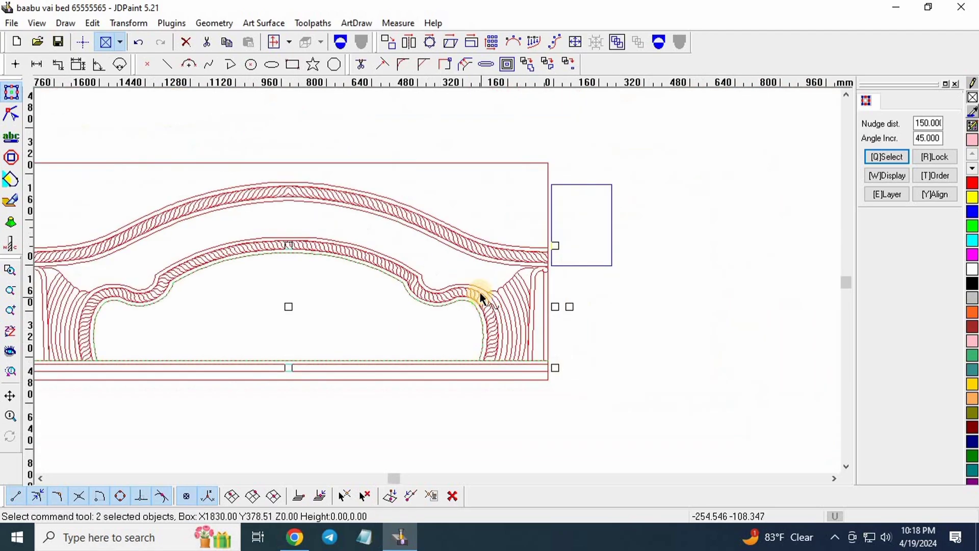
{"action": "left_click", "coordinate": [477, 133], "text": "shift"}
{"action": "scroll", "coordinate": [475, 144], "scroll_direction": "down", "scroll_amount": 2}
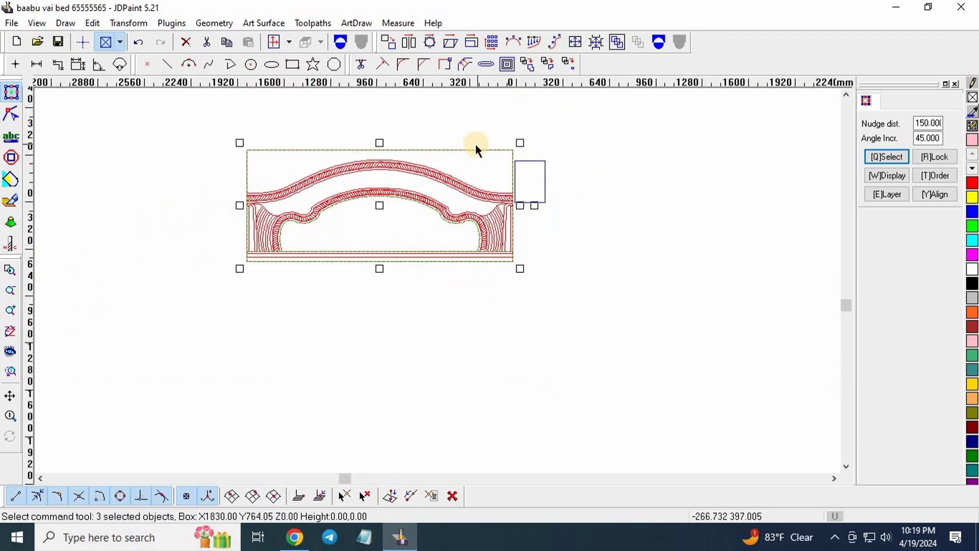
{"action": "key", "text": "Down"}
{"action": "key", "text": "Down"}
{"action": "key", "text": "Down"}
{"action": "key", "text": "Down"}
{"action": "key", "text": "Down"}
{"action": "key", "text": "Down"}
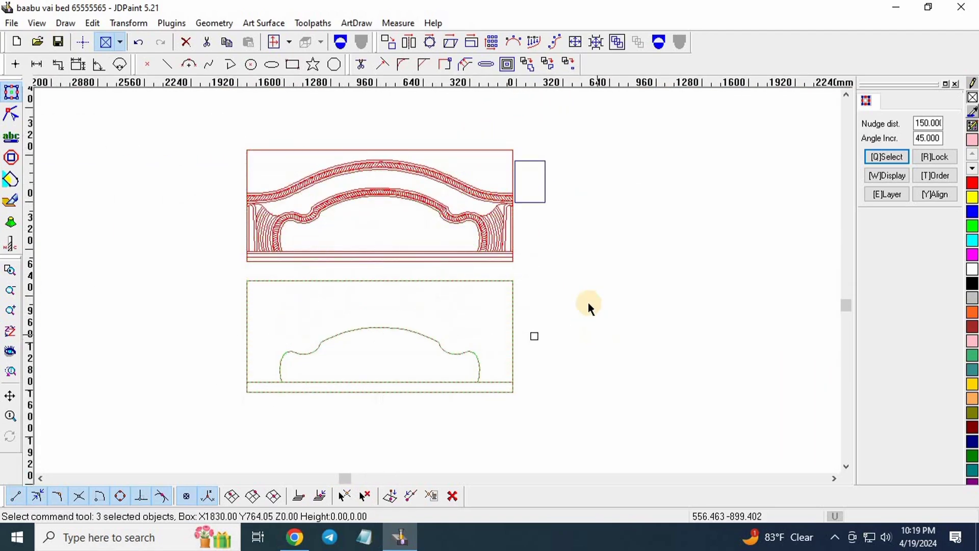
- Delete the intermediate headboard copy, leaving the extracted outlines below the original design
{"action": "key", "text": "Escape"}
{"action": "left_click_drag", "start_coordinate": [586, 249], "coordinate": [621, 294]}
{"action": "scroll", "coordinate": [461, 247], "scroll_direction": "up", "scroll_amount": 4}
{"action": "scroll", "coordinate": [550, 284], "scroll_direction": "down", "scroll_amount": 5}
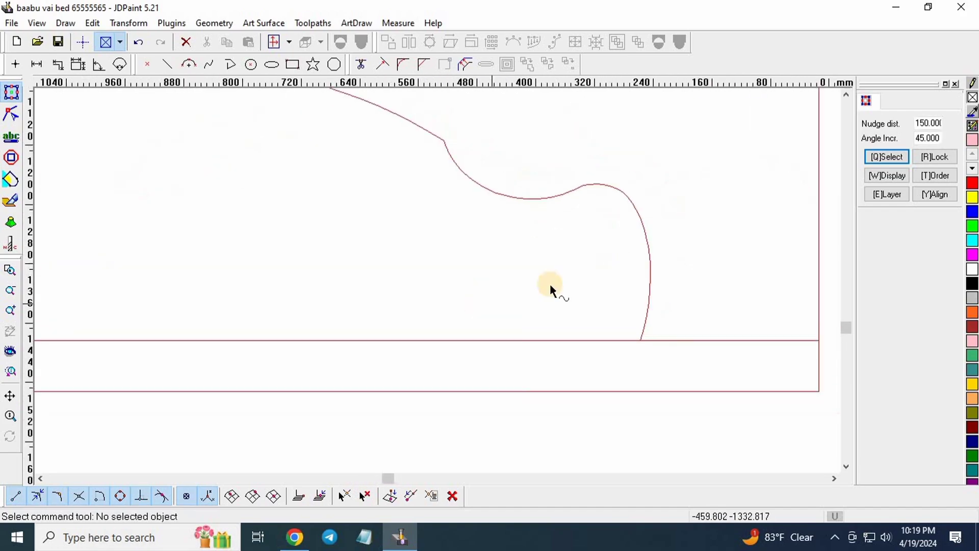
- Examine the inner opening and base line on the original headboard and on the extracted outlines
{"action": "scroll", "coordinate": [448, 206], "scroll_direction": "up", "scroll_amount": 3}
{"action": "scroll", "coordinate": [448, 206], "scroll_direction": "up", "scroll_amount": 6}
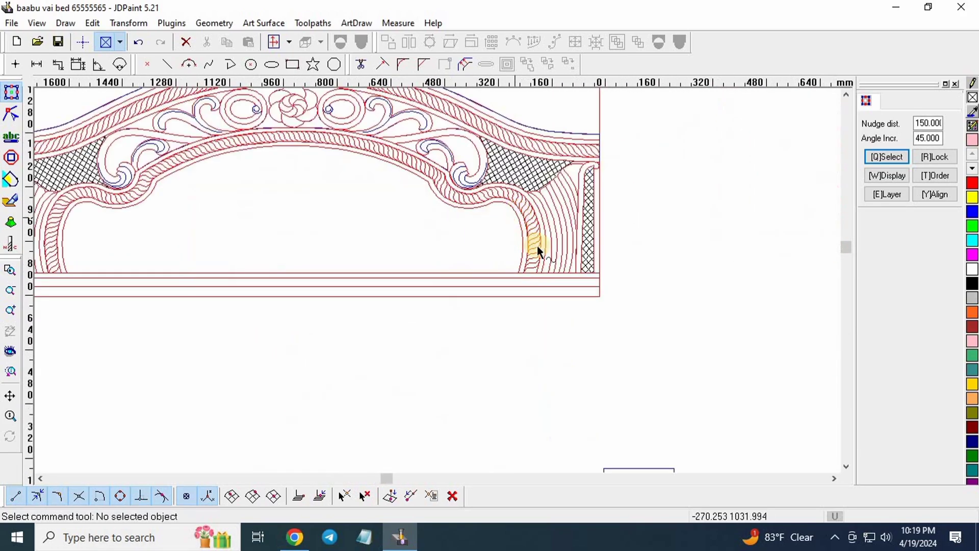
{"action": "left_click", "coordinate": [444, 435]}
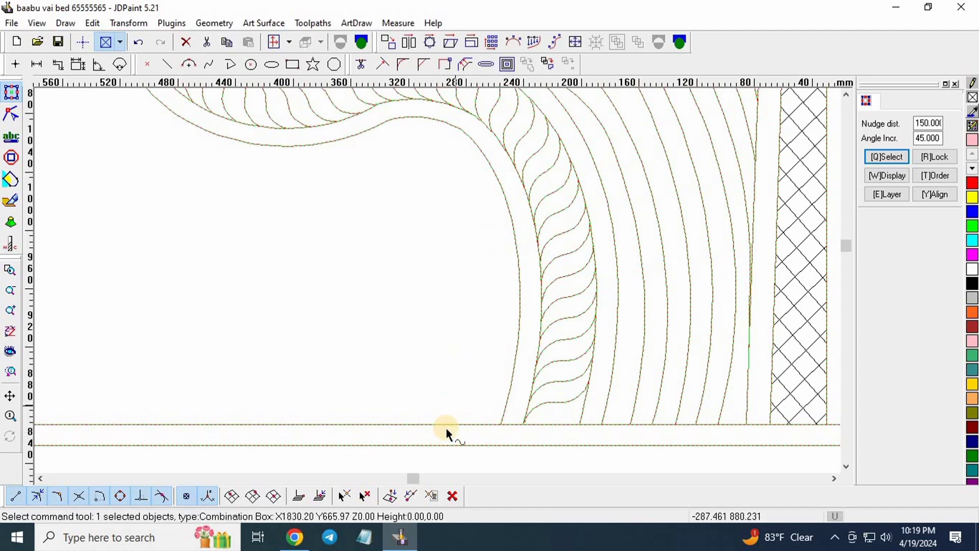
{"action": "left_click", "coordinate": [495, 241]}
{"action": "scroll", "coordinate": [497, 240], "scroll_direction": "down", "scroll_amount": 3}
{"action": "scroll", "coordinate": [518, 225], "scroll_direction": "down", "scroll_amount": 5}
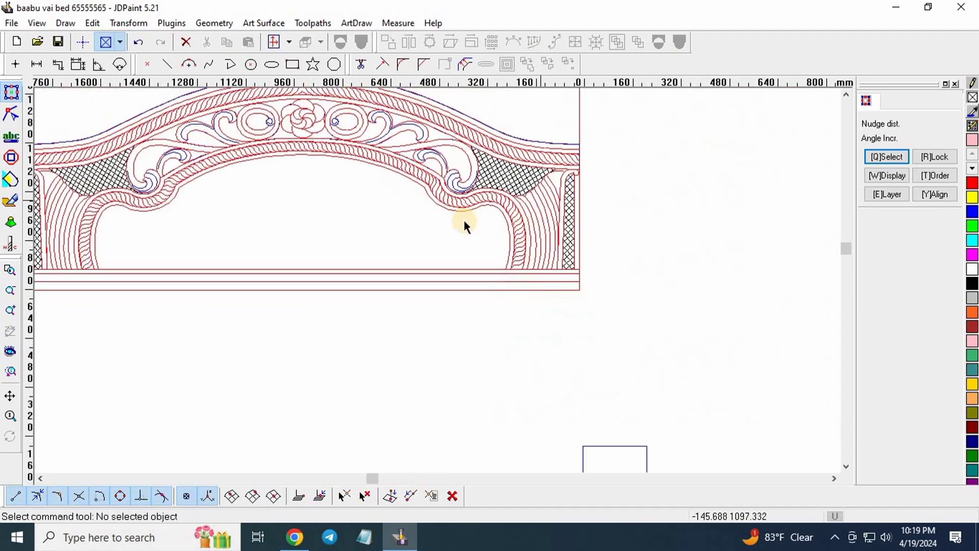
{"action": "scroll", "coordinate": [449, 183], "scroll_direction": "down", "scroll_amount": 3}
{"action": "scroll", "coordinate": [426, 392], "scroll_direction": "up", "scroll_amount": 3}
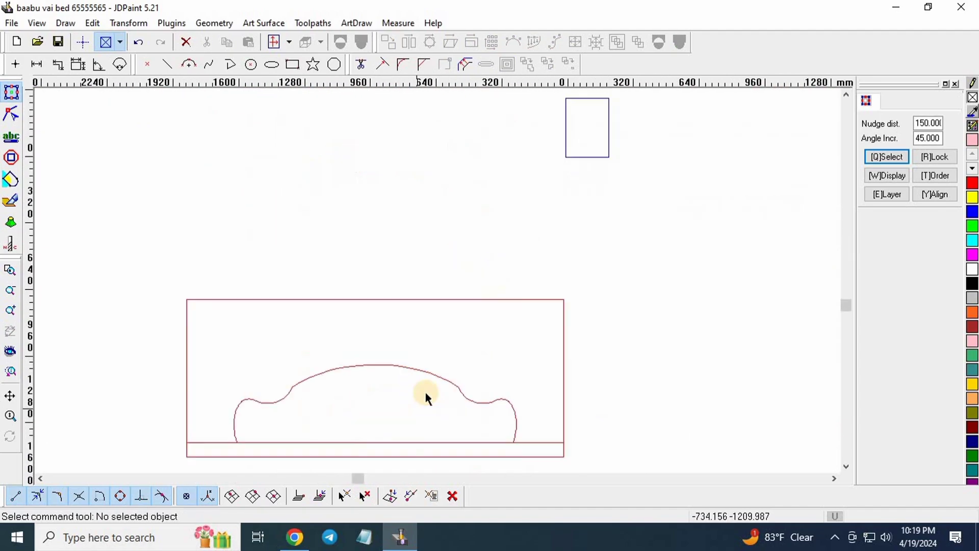
{"action": "scroll", "coordinate": [426, 393], "scroll_direction": "up", "scroll_amount": 3}
{"action": "scroll", "coordinate": [463, 210], "scroll_direction": "down", "scroll_amount": 5}
{"action": "scroll", "coordinate": [515, 306], "scroll_direction": "up", "scroll_amount": 3}
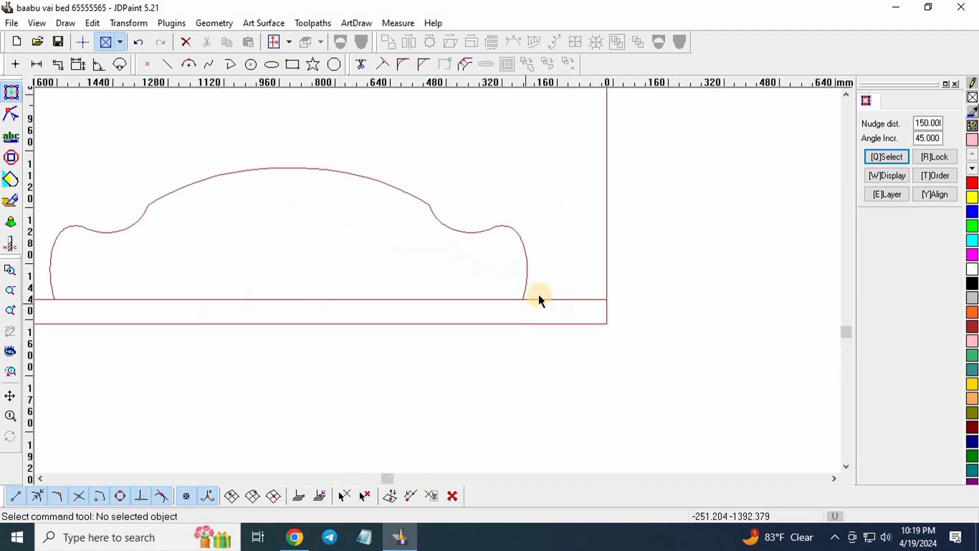
- Trim the base line's overhang beyond the right foot of the inner opening curve, using that curve as the boundary
{"action": "scroll", "coordinate": [393, 240], "scroll_direction": "up", "scroll_amount": 2}
{"action": "left_click", "coordinate": [360, 65]}
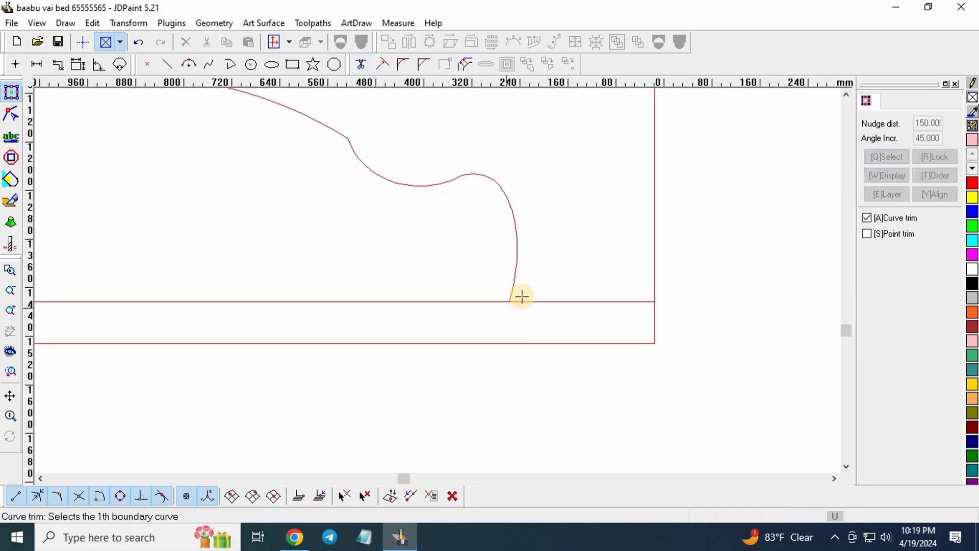
{"action": "left_click", "coordinate": [516, 273]}
{"action": "left_click", "coordinate": [543, 301]}
{"action": "scroll", "coordinate": [590, 294], "scroll_direction": "down", "scroll_amount": 3}
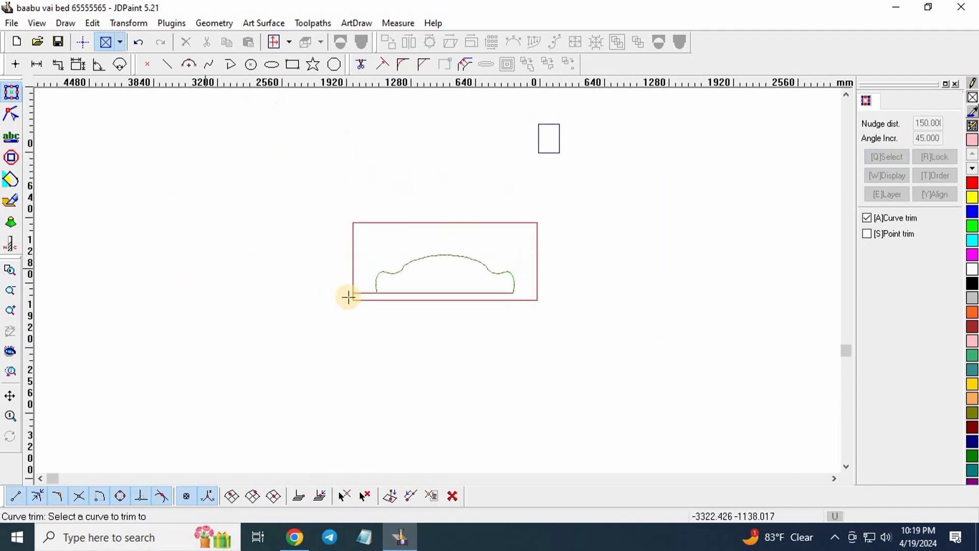
- Try to trim the base line beyond the left foot of the inner opening curve, and undo the last trim
{"action": "scroll", "coordinate": [498, 321], "scroll_direction": "up", "scroll_amount": 3}
{"action": "left_click", "coordinate": [561, 321]}
{"action": "right_click", "coordinate": [560, 296]}
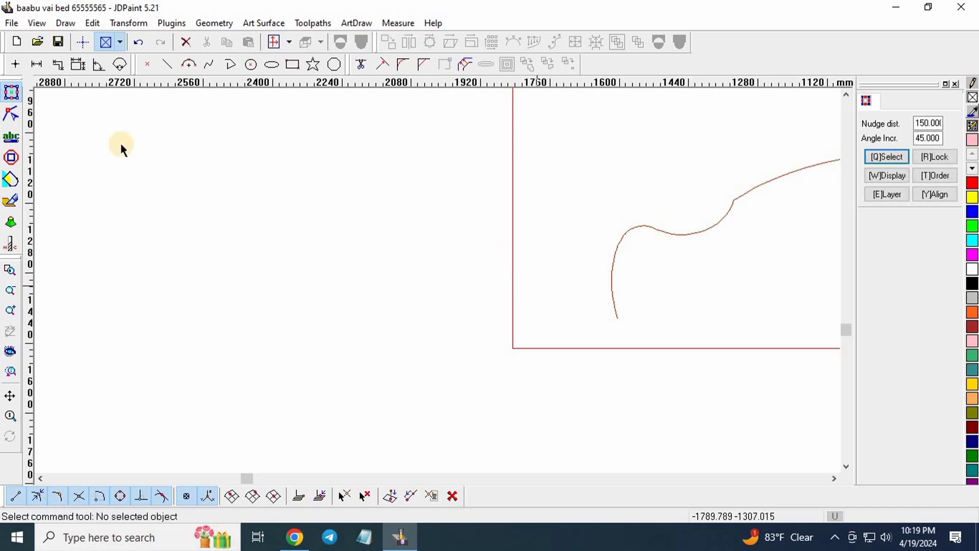
{"action": "left_click", "coordinate": [141, 43]}
{"action": "scroll", "coordinate": [201, 193], "scroll_direction": "down", "scroll_amount": 4}
{"action": "scroll", "coordinate": [380, 245], "scroll_direction": "up", "scroll_amount": 10}
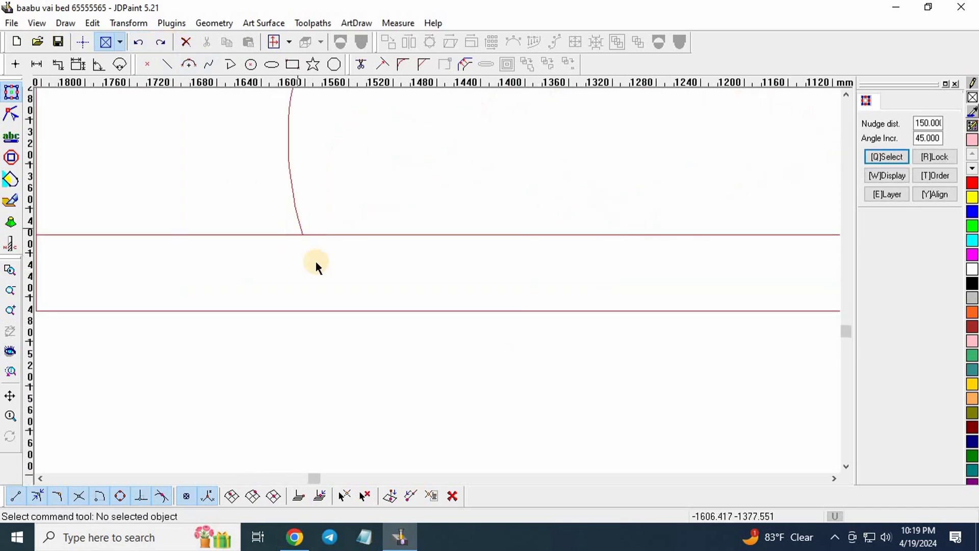
- Divide the extracted base line at its intersection with the left foot of the inner opening curve
{"action": "left_click_drag", "start_coordinate": [203, 232], "coordinate": [179, 112]}
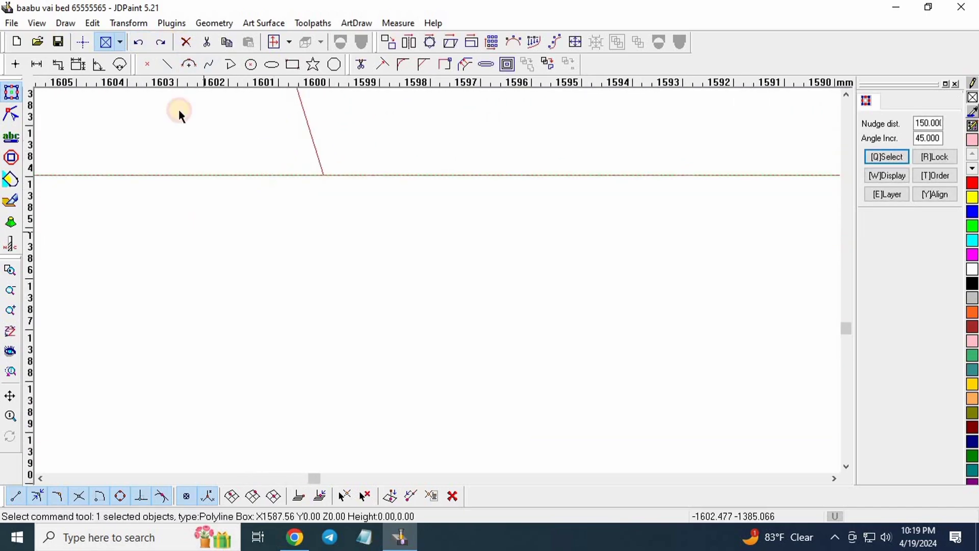
{"action": "double_click", "coordinate": [87, 12]}
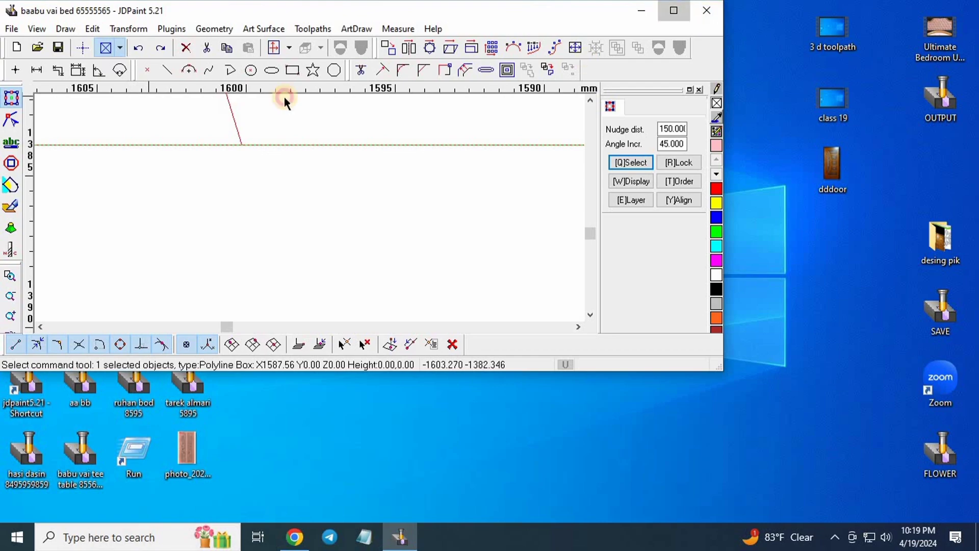
{"action": "left_click", "coordinate": [673, 10]}
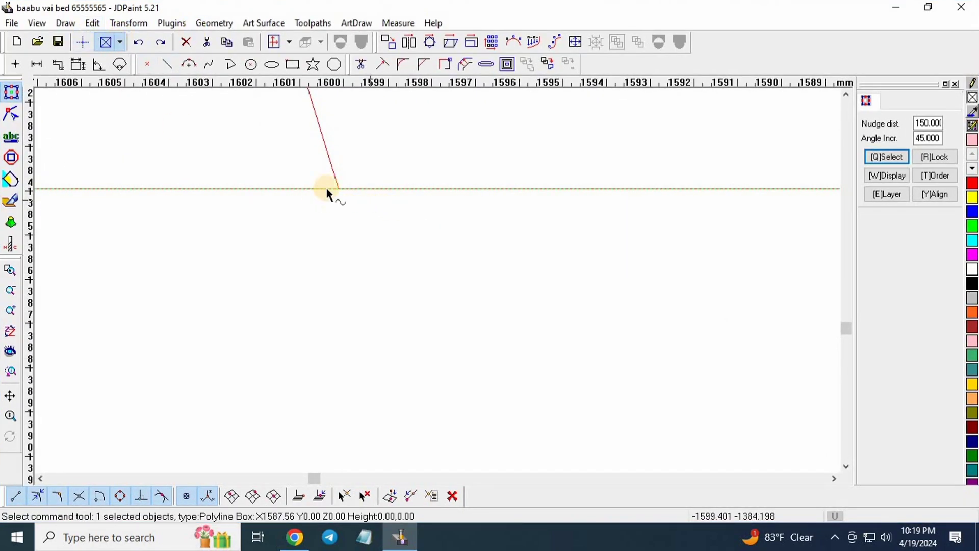
{"action": "left_click", "coordinate": [97, 22]}
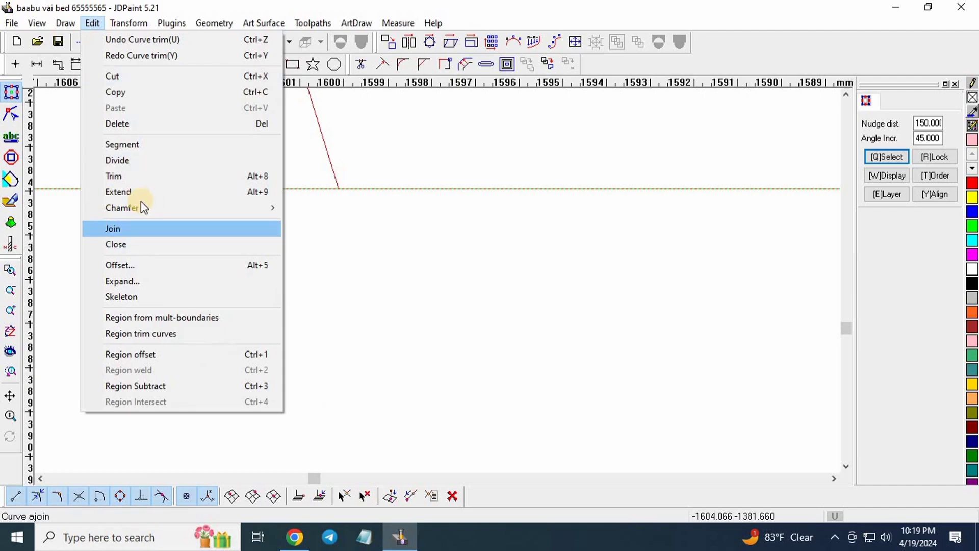
{"action": "left_click", "coordinate": [143, 161]}
{"action": "left_click", "coordinate": [340, 189]}
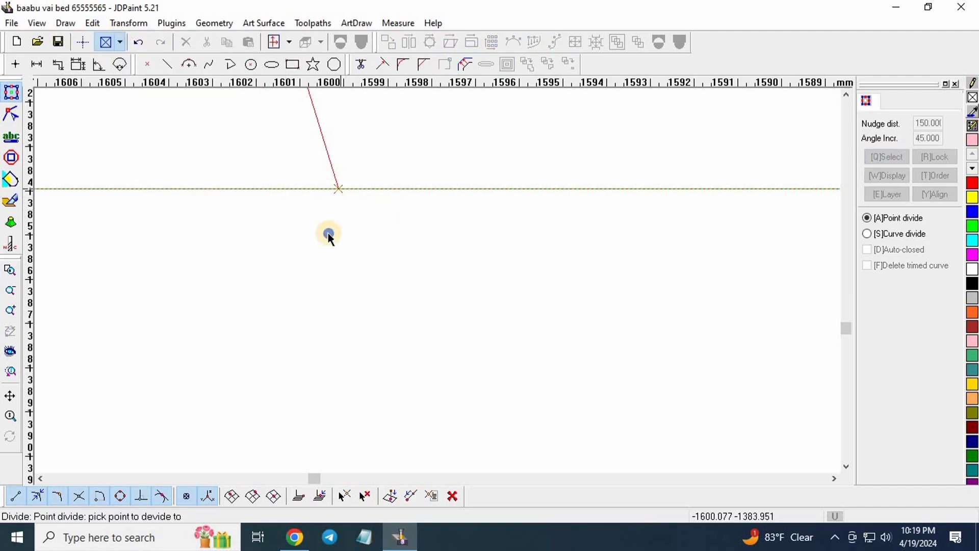
{"action": "right_click", "coordinate": [328, 240]}
- Delete the divided base line segment that overhangs beyond the left foot of the inner opening curve
{"action": "left_click", "coordinate": [283, 189]}
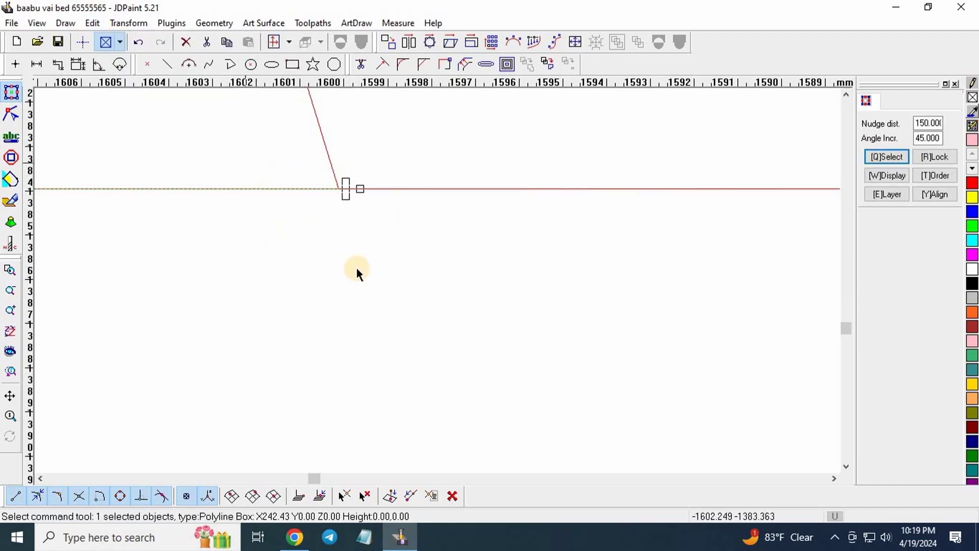
{"action": "scroll", "coordinate": [356, 267], "scroll_direction": "down", "scroll_amount": 2}
{"action": "left_click", "coordinate": [370, 332]}
{"action": "scroll", "coordinate": [359, 311], "scroll_direction": "down", "scroll_amount": 6}
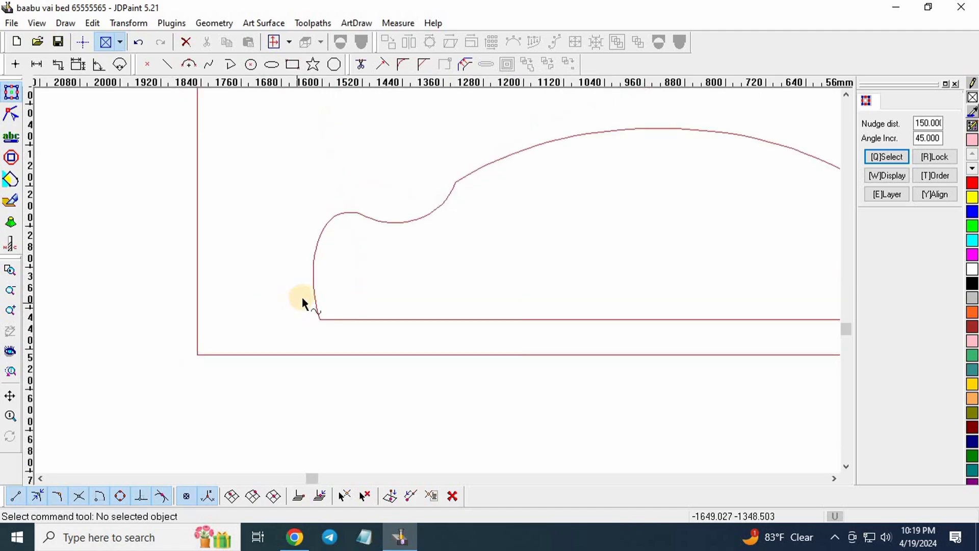
- Join the inner opening curve and the trimmed base line into one closed outline
{"action": "scroll", "coordinate": [499, 295], "scroll_direction": "up", "scroll_amount": 3}
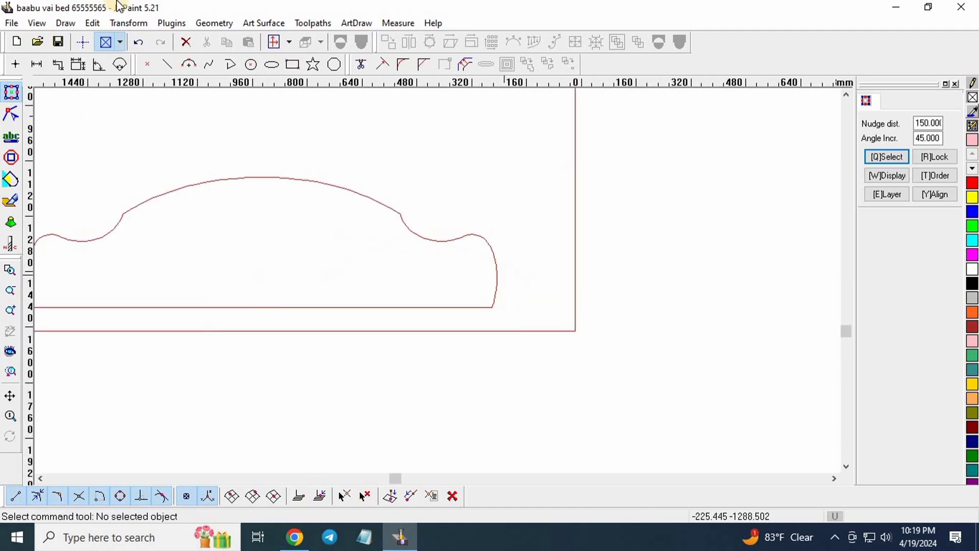
{"action": "left_click", "coordinate": [93, 23]}
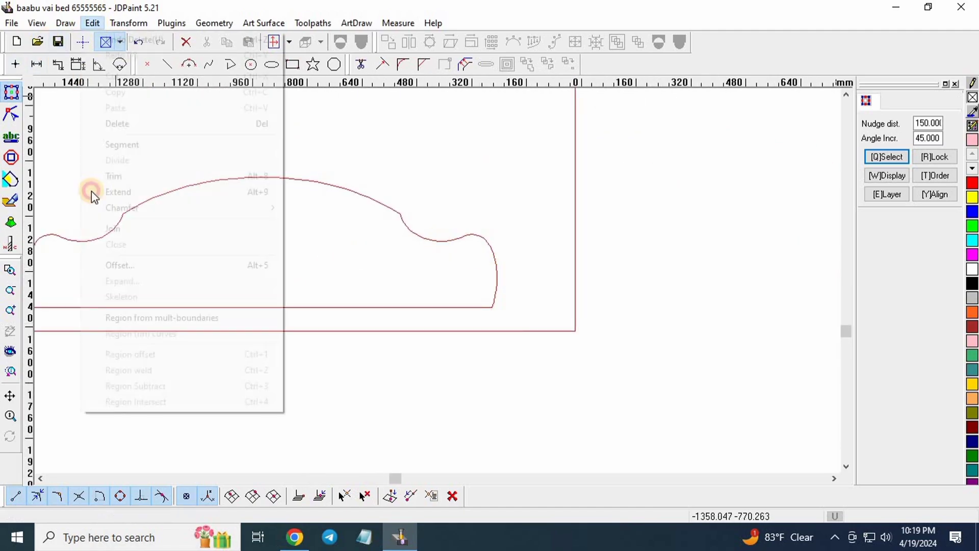
{"action": "left_click", "coordinate": [147, 229]}
{"action": "left_click", "coordinate": [492, 246]}
{"action": "right_click", "coordinate": [512, 227]}
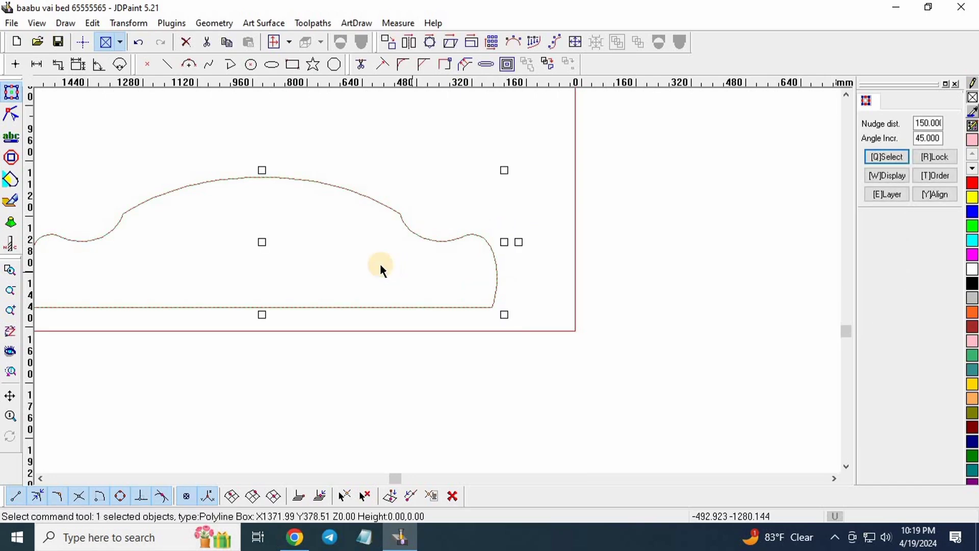
- Move the outer rectangle and the opening outline together onto the middle of the diamond lattice
{"action": "scroll", "coordinate": [381, 265], "scroll_direction": "up", "scroll_amount": 2}
{"action": "scroll", "coordinate": [453, 276], "scroll_direction": "down", "scroll_amount": 7}
{"action": "left_click_drag", "start_coordinate": [193, 235], "coordinate": [561, 416]}
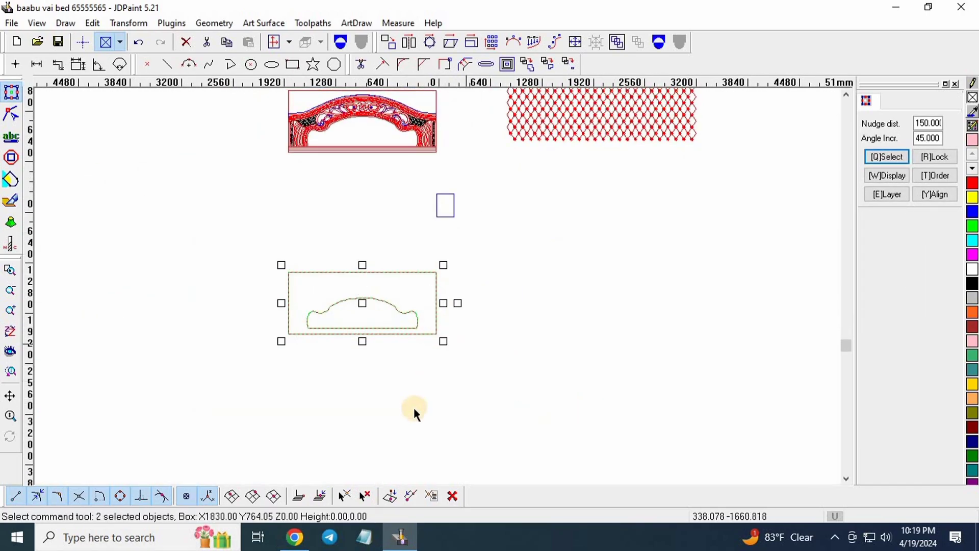
{"action": "scroll", "coordinate": [438, 388], "scroll_direction": "up", "scroll_amount": 3}
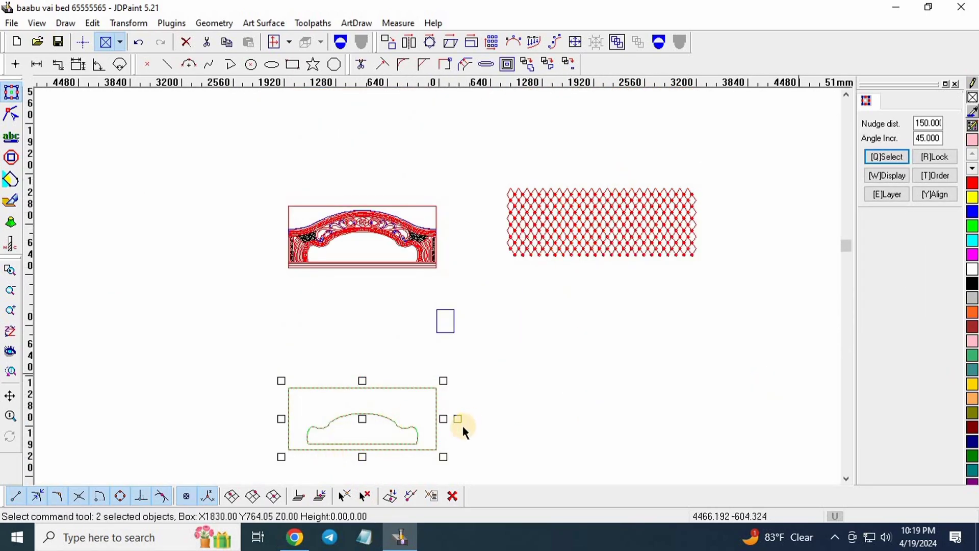
{"action": "left_click_drag", "start_coordinate": [362, 419], "coordinate": [605, 223]}
{"action": "scroll", "coordinate": [619, 258], "scroll_direction": "up", "scroll_amount": 4}
{"action": "scroll", "coordinate": [527, 213], "scroll_direction": "up", "scroll_amount": 2}
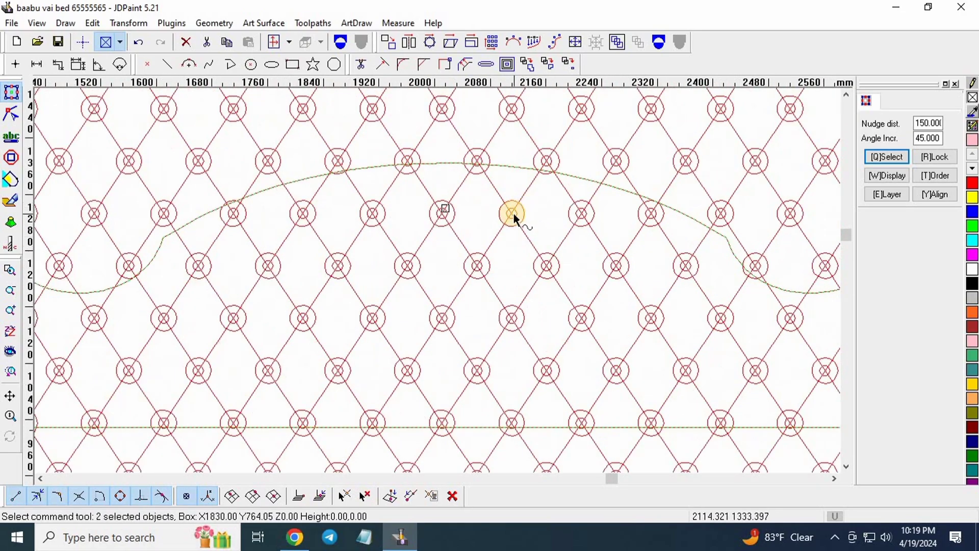
- Move the outer rectangle and the opening outline straight down until they sit clear below the lattice
{"action": "scroll", "coordinate": [408, 249], "scroll_direction": "down", "scroll_amount": 4}
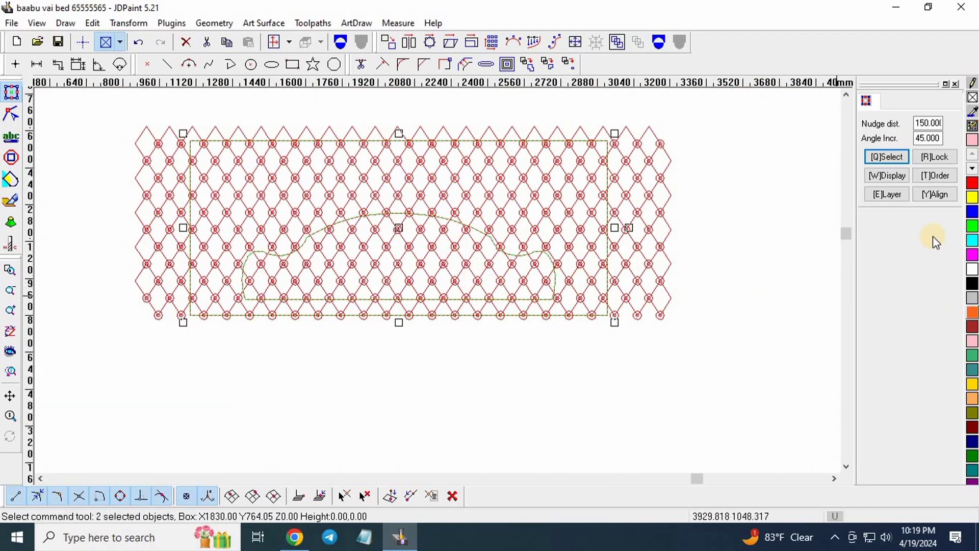
{"action": "scroll", "coordinate": [380, 161], "scroll_direction": "down", "scroll_amount": 2}
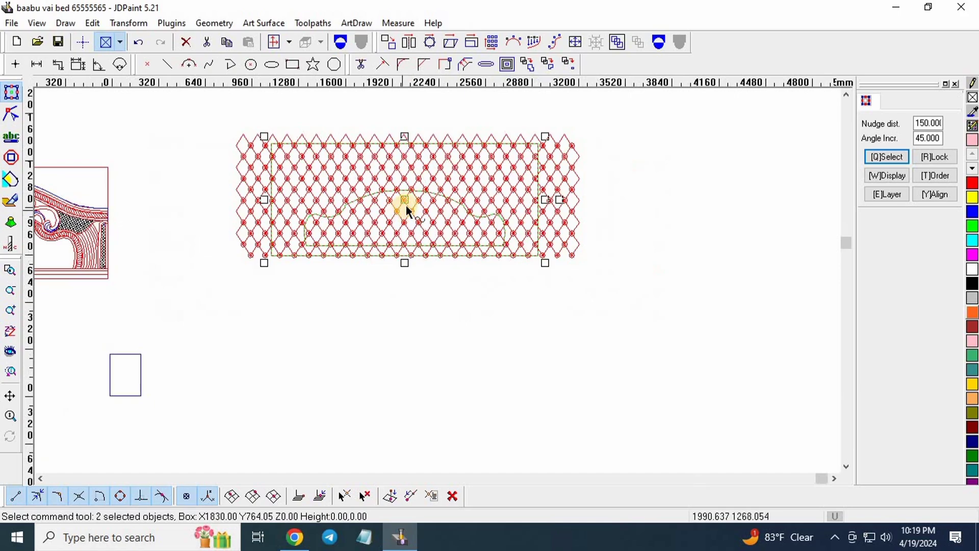
{"action": "left_click_drag", "start_coordinate": [404, 198], "coordinate": [403, 359]}
{"action": "left_click", "coordinate": [631, 257]}
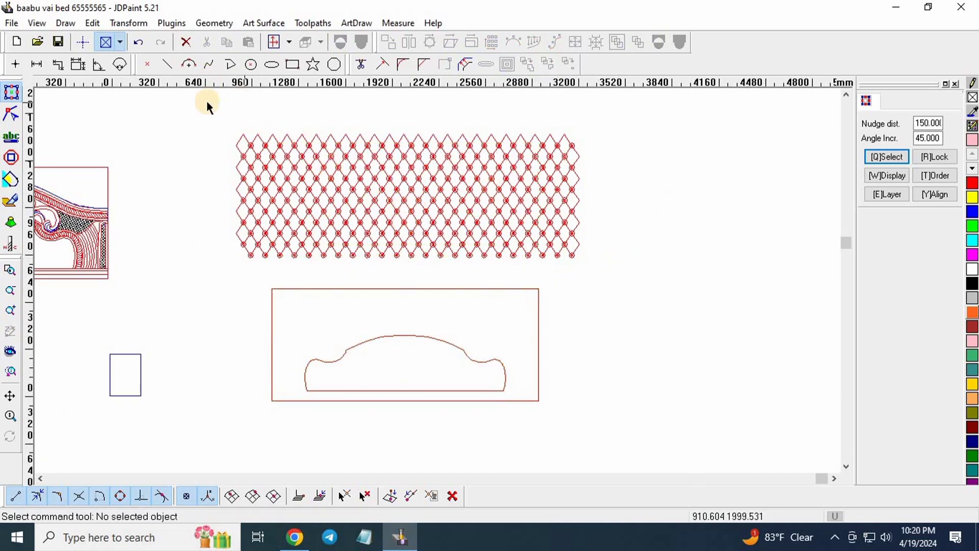
- Align the whole diamond lattice with its circles to the outer rectangle, centred horizontally and vertically and applied to all objects
{"action": "left_click_drag", "start_coordinate": [199, 113], "coordinate": [751, 276]}
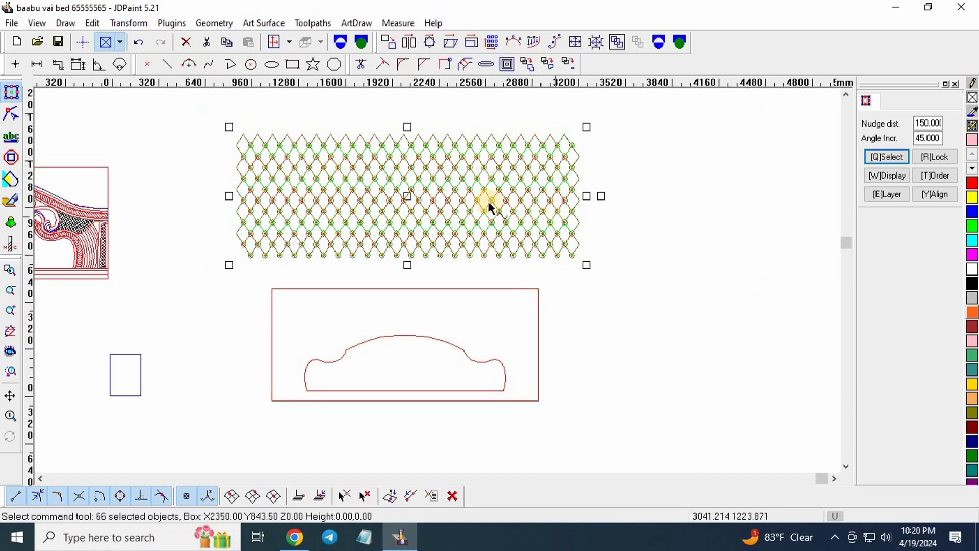
{"action": "scroll", "coordinate": [645, 202], "scroll_direction": "down", "scroll_amount": 1}
{"action": "left_click", "coordinate": [934, 194]}
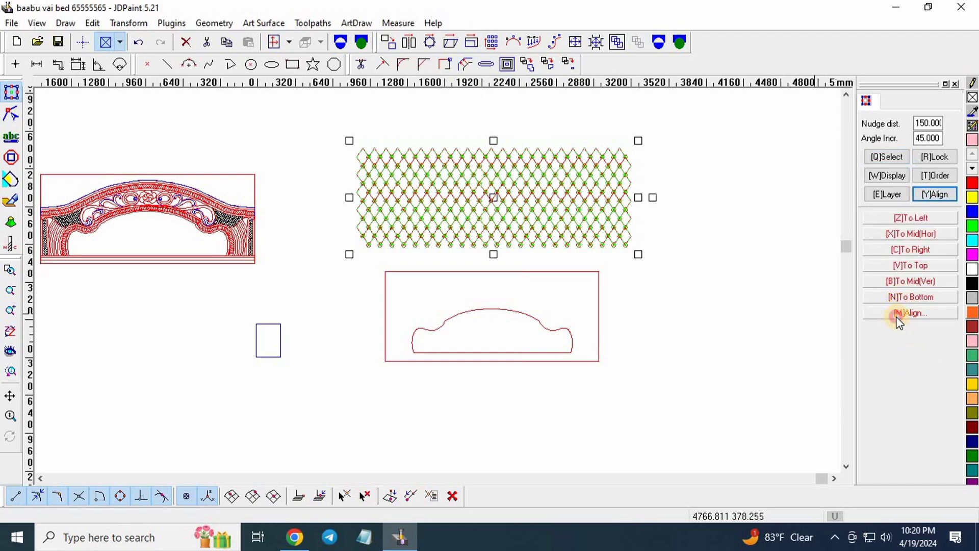
{"action": "left_click", "coordinate": [899, 317]}
{"action": "scroll", "coordinate": [590, 354], "scroll_direction": "up", "scroll_amount": 1}
{"action": "left_click", "coordinate": [591, 351]}
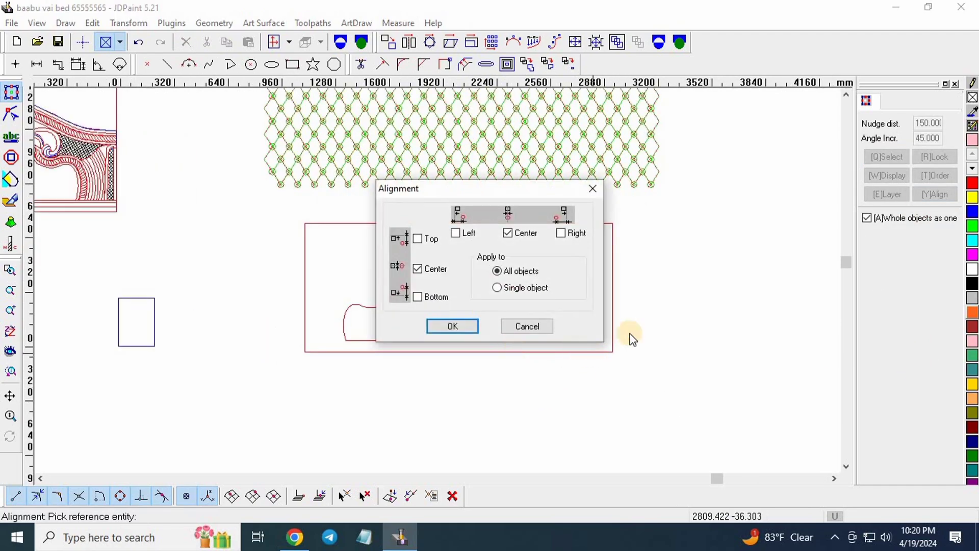
{"action": "left_click", "coordinate": [454, 328]}
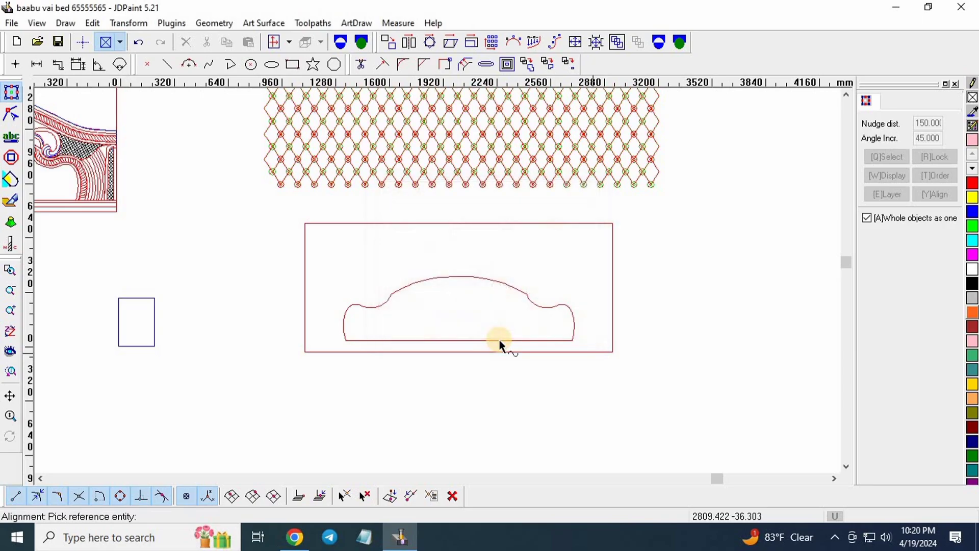
{"action": "left_click", "coordinate": [499, 345]}
{"action": "scroll", "coordinate": [509, 346], "scroll_direction": "up", "scroll_amount": 3}
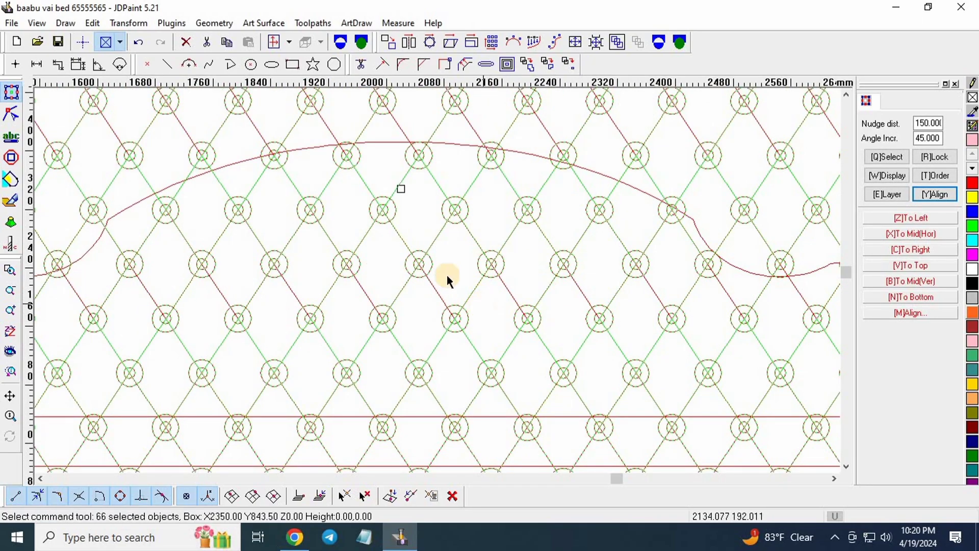
{"action": "scroll", "coordinate": [479, 188], "scroll_direction": "down", "scroll_amount": 3}
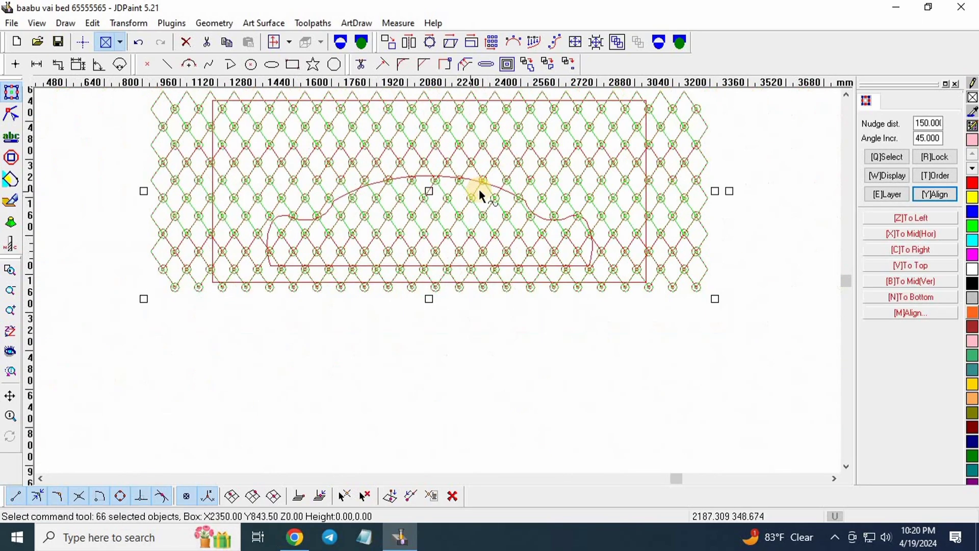
{"action": "left_click", "coordinate": [460, 362]}
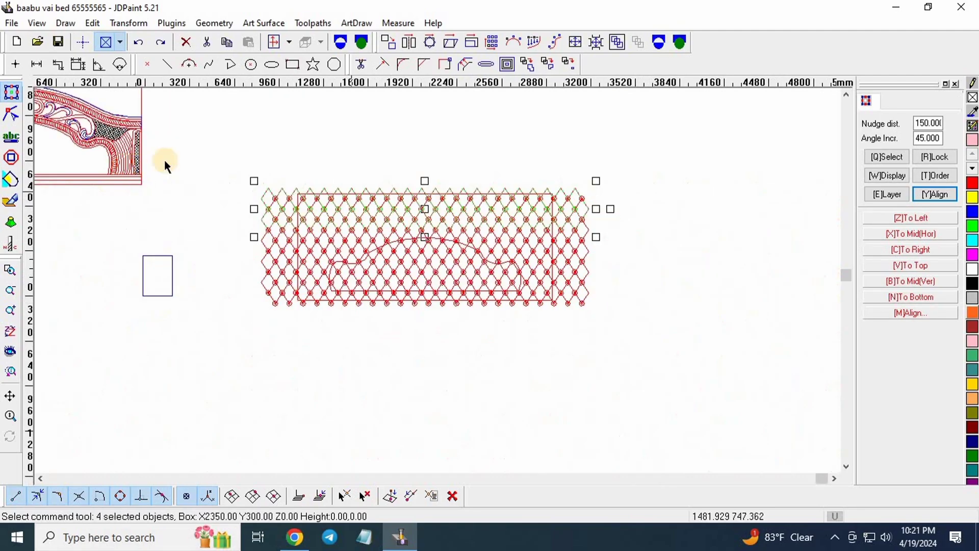
- Select the lattice with its circles and outlines, and ungroup everything into individual objects
{"action": "left_click_drag", "start_coordinate": [211, 155], "coordinate": [796, 426]}
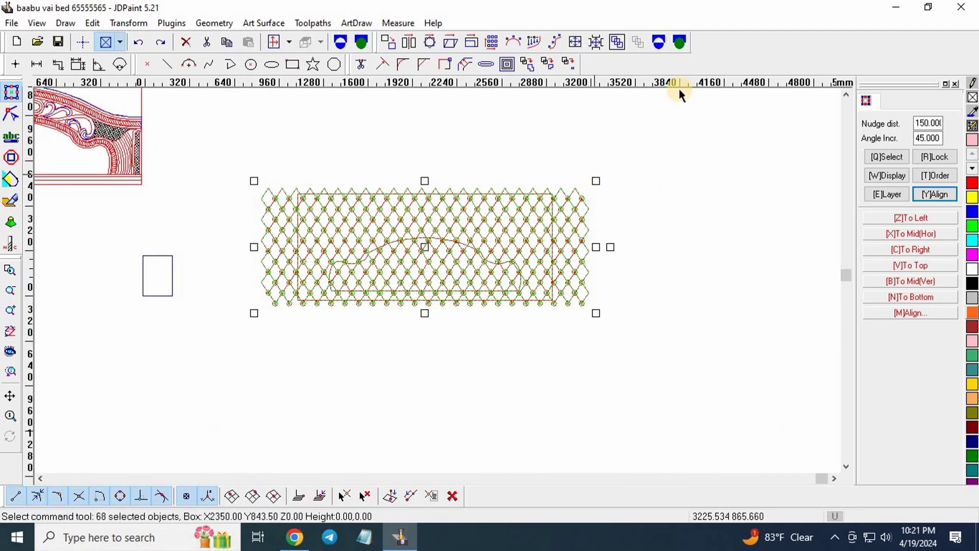
{"action": "left_click", "coordinate": [679, 41]}
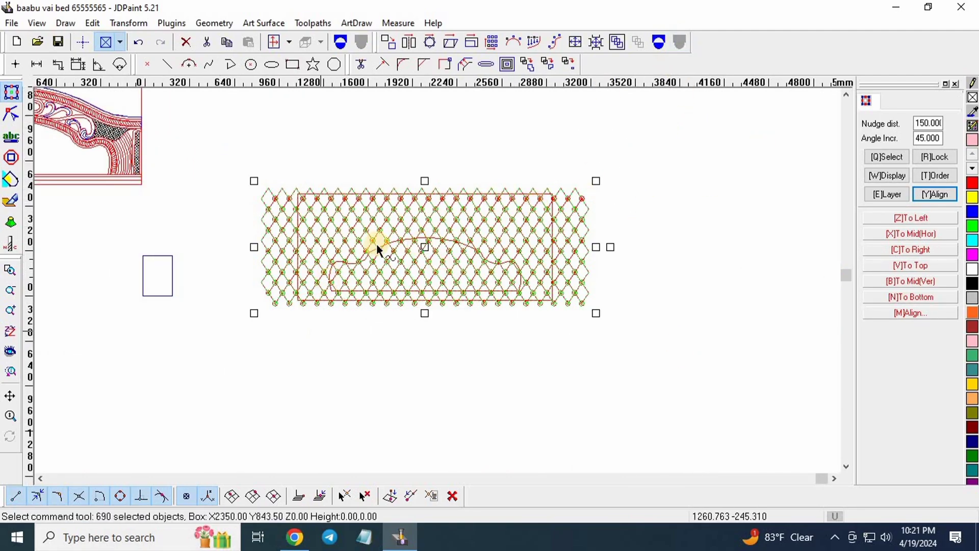
{"action": "scroll", "coordinate": [520, 227], "scroll_direction": "up", "scroll_amount": 5}
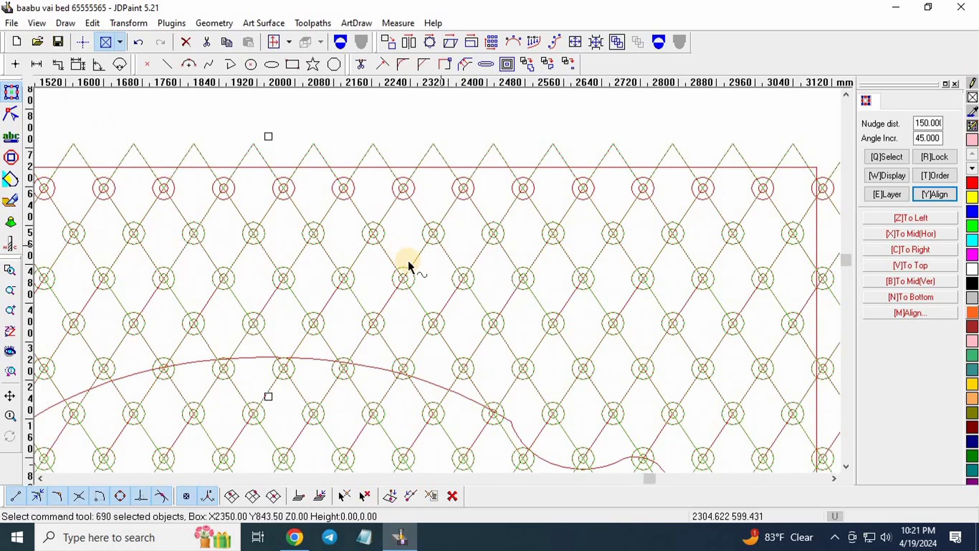
{"action": "scroll", "coordinate": [408, 263], "scroll_direction": "down", "scroll_amount": 5}
{"action": "left_click", "coordinate": [672, 171]}
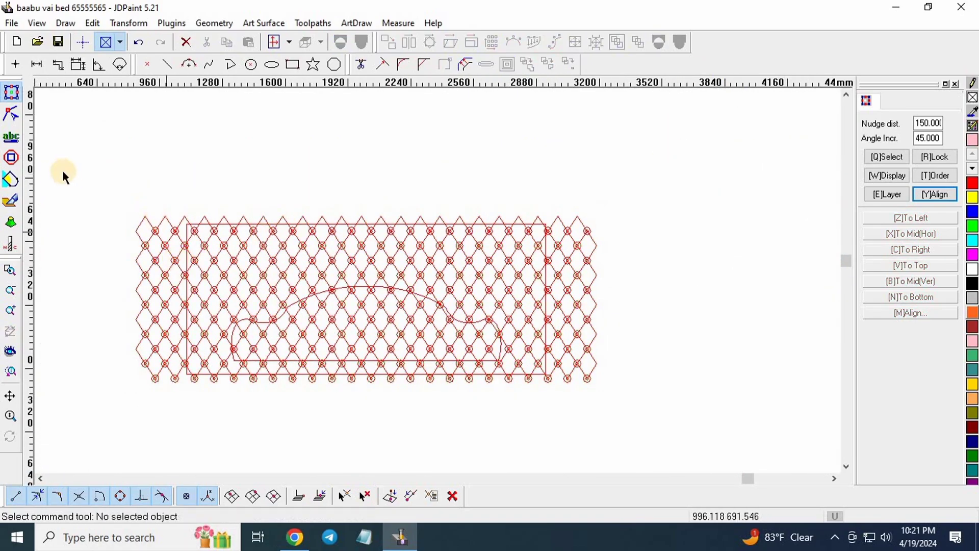
{"action": "left_click_drag", "start_coordinate": [101, 168], "coordinate": [687, 439]}
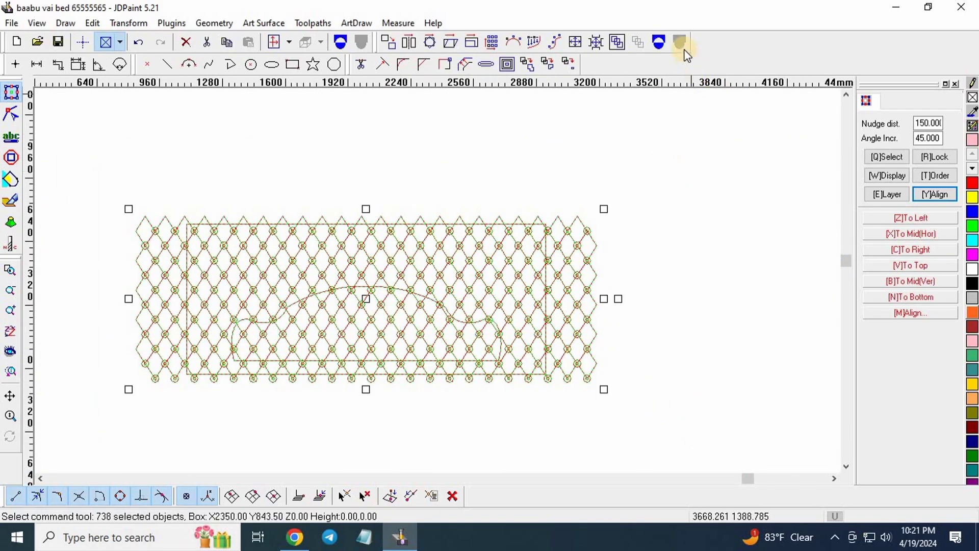
{"action": "left_click", "coordinate": [339, 234]}
- Delete a cluster of diamonds and circles at the middle of the lattice's upper edge
{"action": "scroll", "coordinate": [423, 211], "scroll_direction": "up", "scroll_amount": 4}
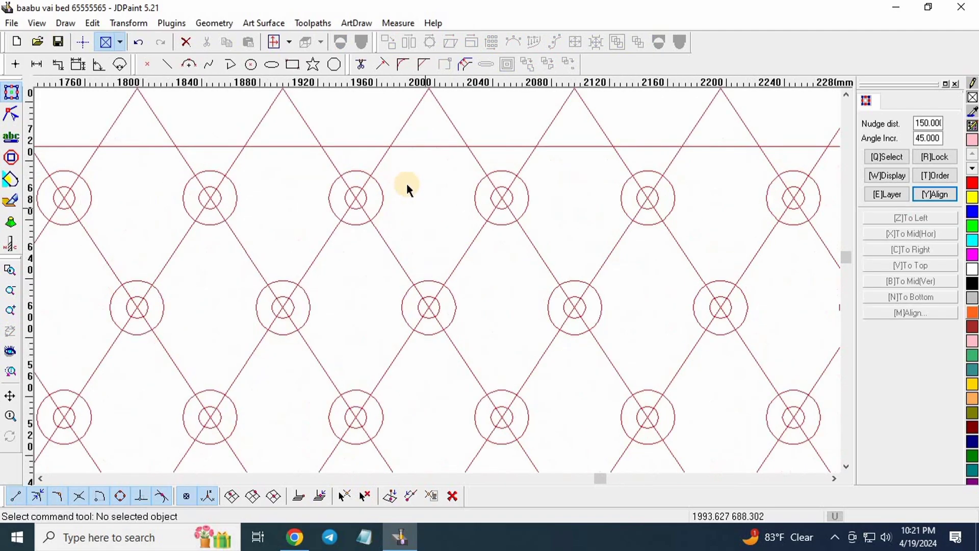
{"action": "left_click_drag", "start_coordinate": [406, 185], "coordinate": [255, 260]}
{"action": "scroll", "coordinate": [417, 210], "scroll_direction": "down", "scroll_amount": 3}
{"action": "key", "text": "Delete"}
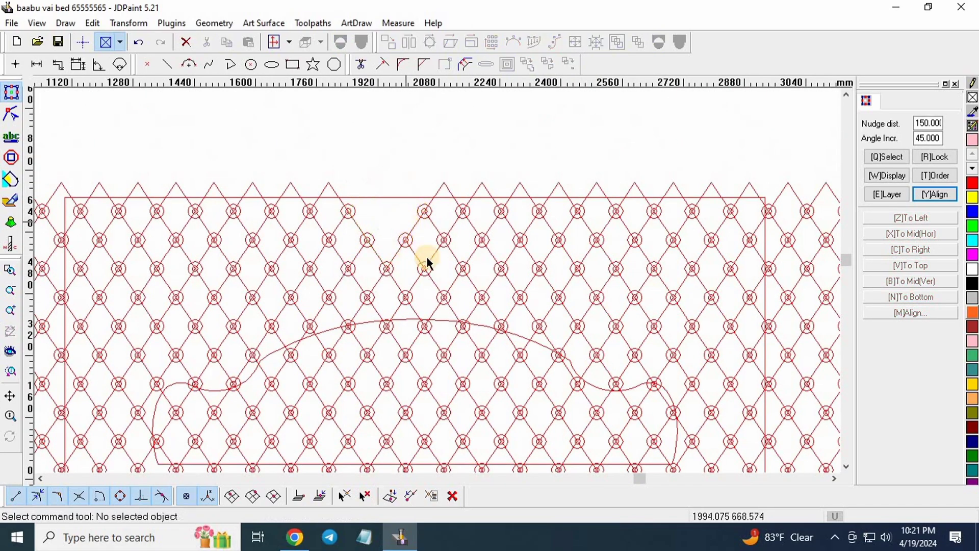
- Delete the diamonds and concentric circles directly below the gap in the lattice's upper edge
{"action": "scroll", "coordinate": [427, 257], "scroll_direction": "up", "scroll_amount": 3}
{"action": "left_click", "coordinate": [403, 251]}
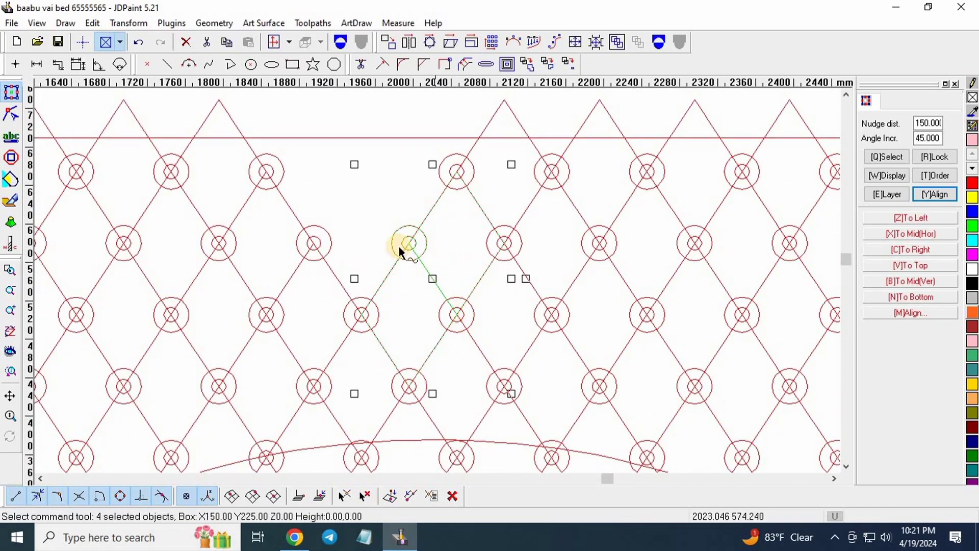
{"action": "scroll", "coordinate": [398, 245], "scroll_direction": "down", "scroll_amount": 3}
{"action": "scroll", "coordinate": [428, 287], "scroll_direction": "up", "scroll_amount": 3}
{"action": "key", "text": "Delete"}
{"action": "left_click", "coordinate": [431, 275]}
{"action": "key", "text": "Delete"}
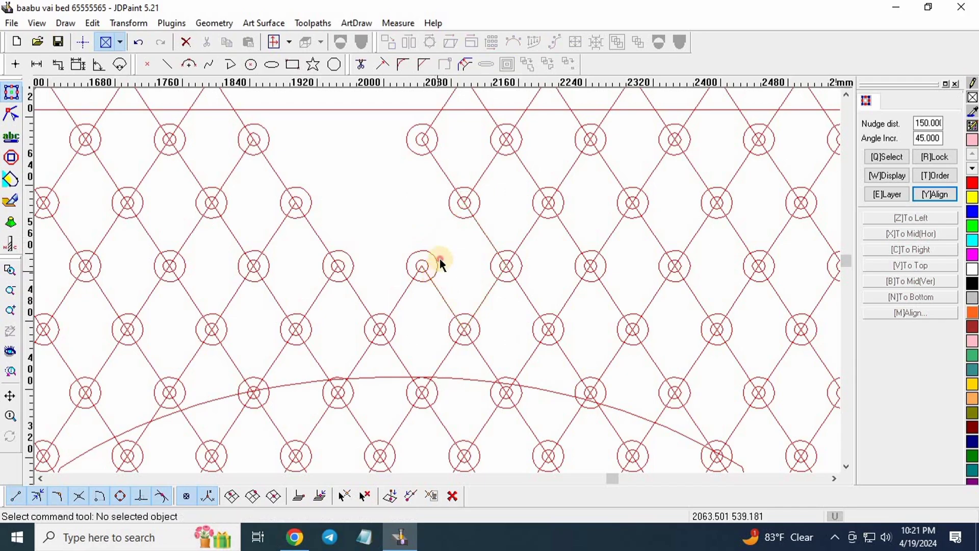
- Delete the concentric circles and diamonds in the middle of the lattice, just above the crown of the arched outline
{"action": "left_click", "coordinate": [422, 262]}
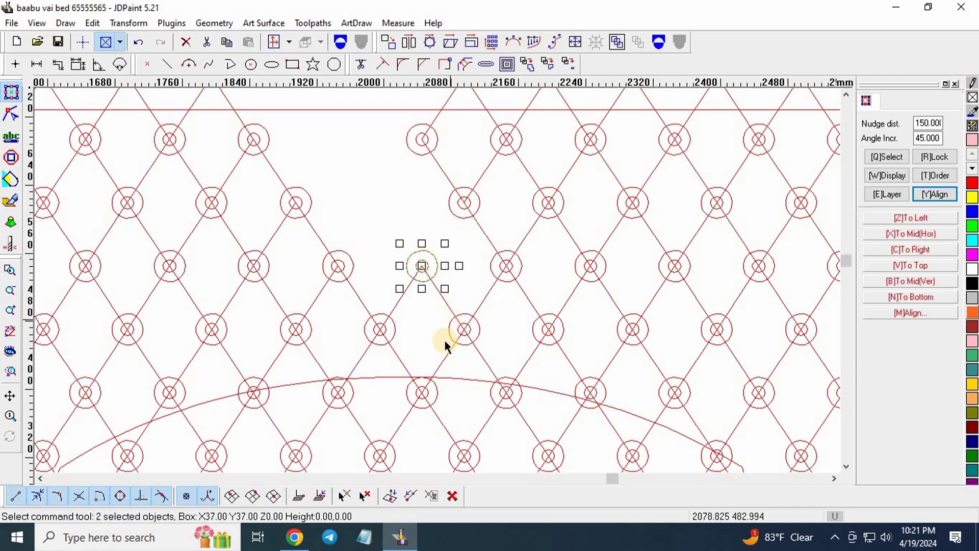
{"action": "key", "text": "Delete"}
{"action": "left_click_drag", "start_coordinate": [435, 259], "coordinate": [405, 317]}
{"action": "scroll", "coordinate": [410, 338], "scroll_direction": "up", "scroll_amount": 3}
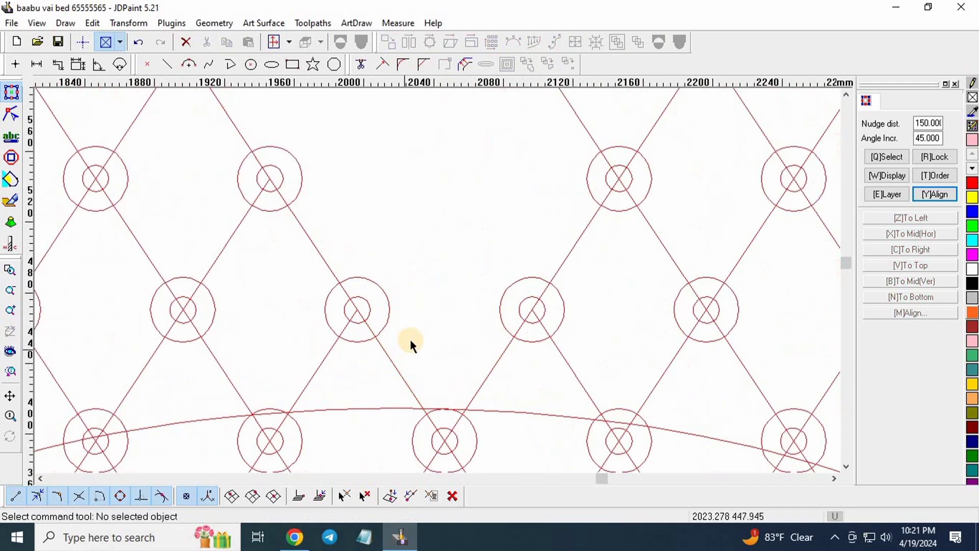
{"action": "scroll", "coordinate": [401, 274], "scroll_direction": "down", "scroll_amount": 3}
{"action": "scroll", "coordinate": [378, 245], "scroll_direction": "up", "scroll_amount": 3}
{"action": "left_click", "coordinate": [433, 232]}
{"action": "key", "text": "Delete"}
{"action": "scroll", "coordinate": [385, 268], "scroll_direction": "down", "scroll_amount": 3}
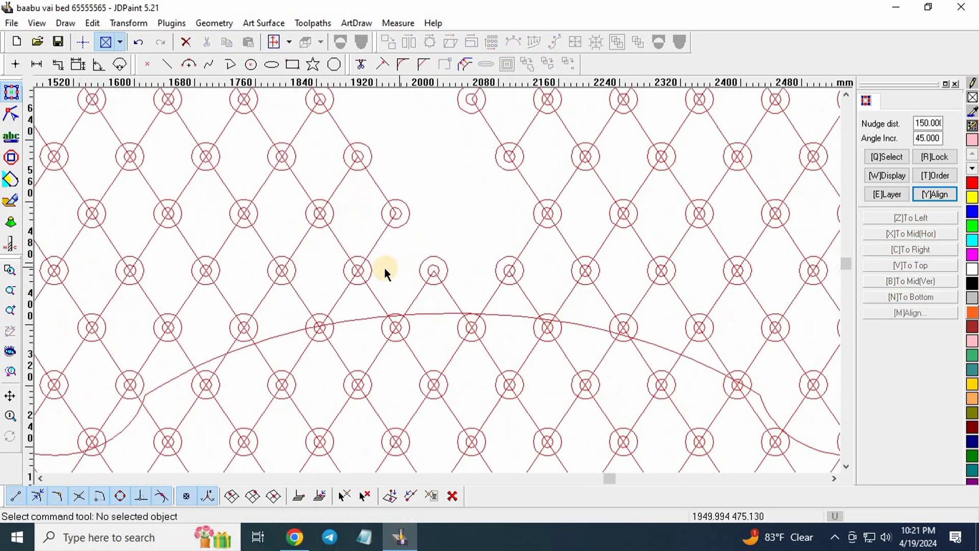
- Delete the diamonds and concentric circles immediately left of the gap above the arch's crown
{"action": "scroll", "coordinate": [392, 266], "scroll_direction": "up", "scroll_amount": 4}
{"action": "left_click_drag", "start_coordinate": [332, 210], "coordinate": [372, 235]}
{"action": "key", "text": "Delete"}
{"action": "left_click_drag", "start_coordinate": [256, 223], "coordinate": [302, 242]}
{"action": "key", "text": "Delete"}
{"action": "scroll", "coordinate": [376, 229], "scroll_direction": "down", "scroll_amount": 4}
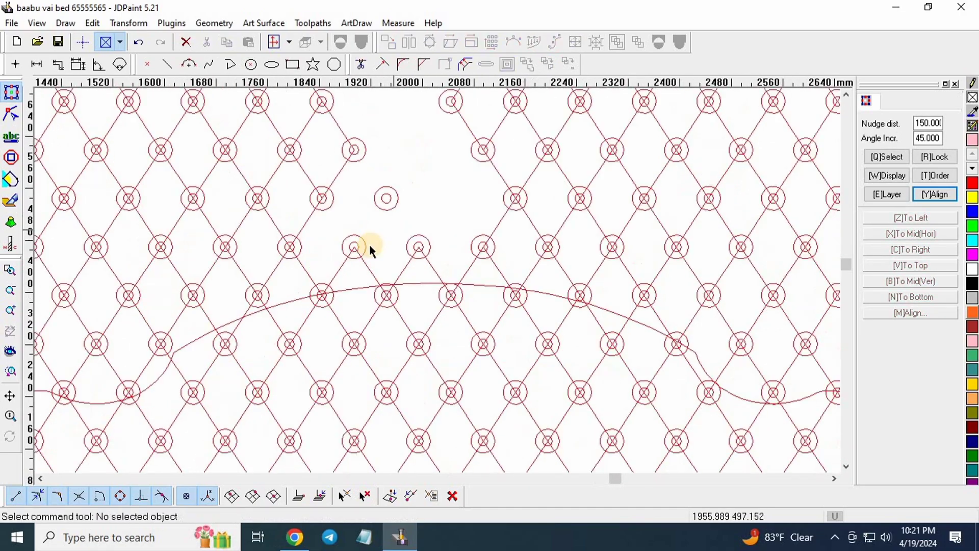
{"action": "scroll", "coordinate": [370, 247], "scroll_direction": "up", "scroll_amount": 4}
{"action": "left_click_drag", "start_coordinate": [408, 364], "coordinate": [246, 185]}
{"action": "key", "text": "Delete"}
{"action": "scroll", "coordinate": [430, 227], "scroll_direction": "down", "scroll_amount": 3}
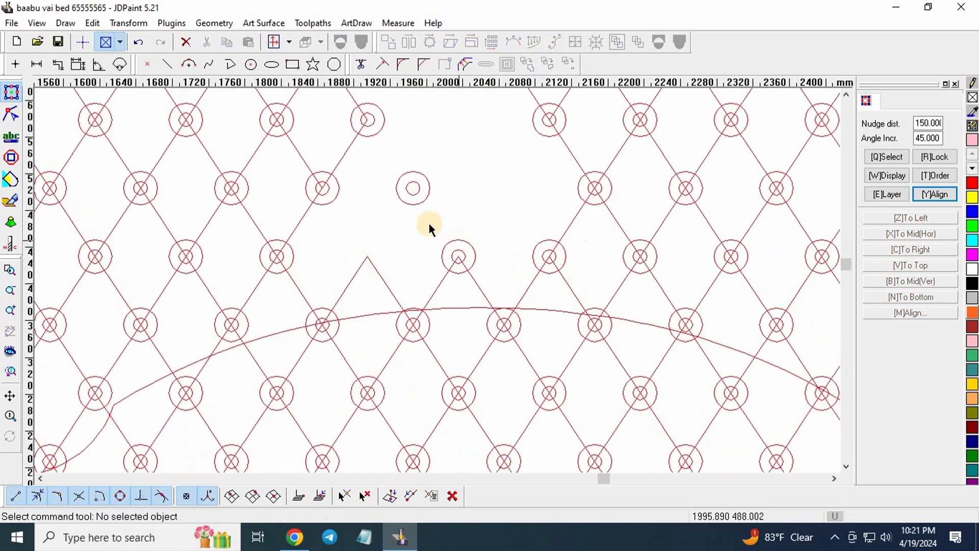
- Delete the concentric circles on the upper tips of the diamonds that cross the arch's crown
{"action": "left_click_drag", "start_coordinate": [430, 224], "coordinate": [514, 292]}
{"action": "key", "text": "Delete"}
{"action": "left_click_drag", "start_coordinate": [514, 195], "coordinate": [581, 276]}
{"action": "key", "text": "Delete"}
- Extend the gap to the right of the crown by deleting the next circles and the diamonds lying fully above the arch
{"action": "scroll", "coordinate": [578, 259], "scroll_direction": "up", "scroll_amount": 3}
{"action": "scroll", "coordinate": [515, 201], "scroll_direction": "down", "scroll_amount": 4}
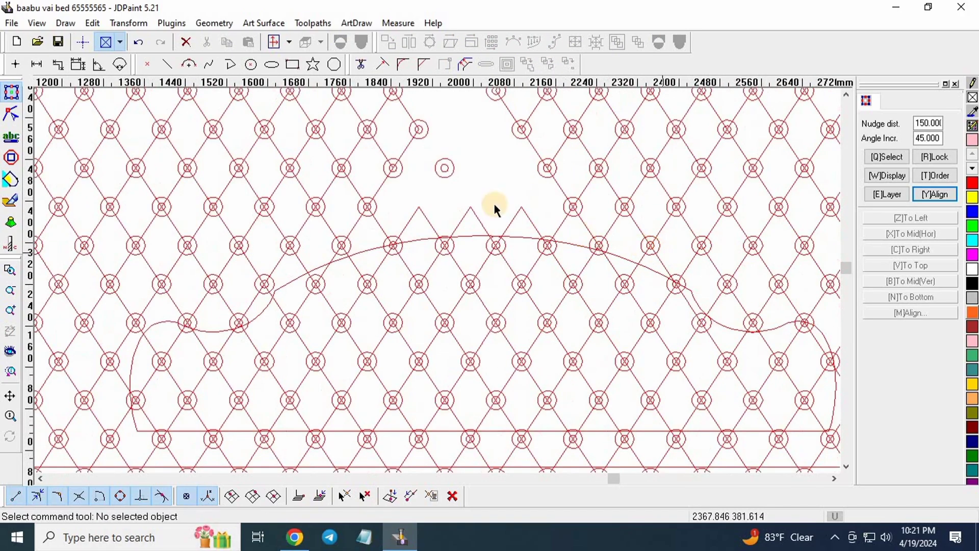
{"action": "scroll", "coordinate": [510, 174], "scroll_direction": "up", "scroll_amount": 3}
{"action": "left_click_drag", "start_coordinate": [499, 116], "coordinate": [625, 195]}
{"action": "key", "text": "Delete"}
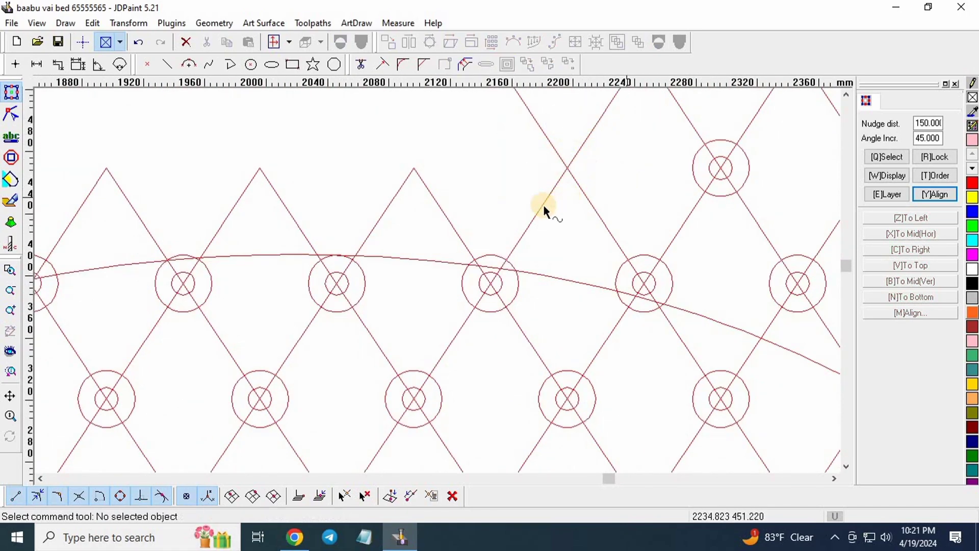
{"action": "scroll", "coordinate": [515, 240], "scroll_direction": "down", "scroll_amount": 4}
{"action": "scroll", "coordinate": [548, 200], "scroll_direction": "up", "scroll_amount": 4}
{"action": "left_click_drag", "start_coordinate": [481, 168], "coordinate": [471, 203]}
{"action": "key", "text": "Delete"}
{"action": "left_click_drag", "start_coordinate": [565, 188], "coordinate": [496, 172]}
{"action": "key", "text": "Delete"}
- Delete the next circles and adjoining diamond above the start of the arch's right slope
{"action": "scroll", "coordinate": [631, 193], "scroll_direction": "up", "scroll_amount": 2}
{"action": "left_click_drag", "start_coordinate": [631, 190], "coordinate": [729, 319]}
{"action": "key", "text": "Delete"}
{"action": "key", "text": "Delete"}
{"action": "scroll", "coordinate": [590, 239], "scroll_direction": "down", "scroll_amount": 3}
{"action": "scroll", "coordinate": [598, 223], "scroll_direction": "up", "scroll_amount": 1}
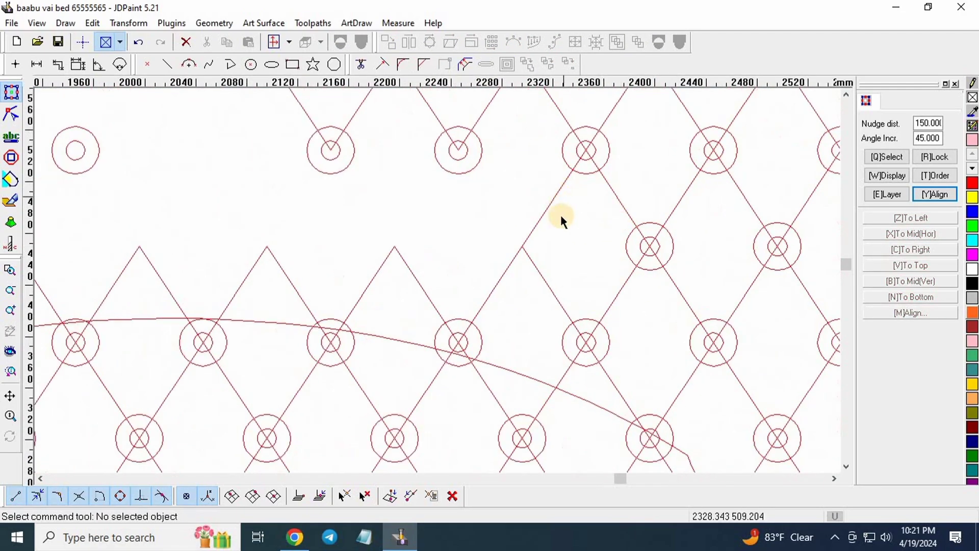
{"action": "left_click_drag", "start_coordinate": [561, 216], "coordinate": [515, 257]}
{"action": "key", "text": "Delete"}
- Examine how the arched outline crosses the top row of remaining diamonds, selecting the outline and one crossing diamond
{"action": "scroll", "coordinate": [556, 278], "scroll_direction": "down", "scroll_amount": 3}
{"action": "scroll", "coordinate": [540, 305], "scroll_direction": "up", "scroll_amount": 4}
{"action": "scroll", "coordinate": [552, 252], "scroll_direction": "down", "scroll_amount": 2}
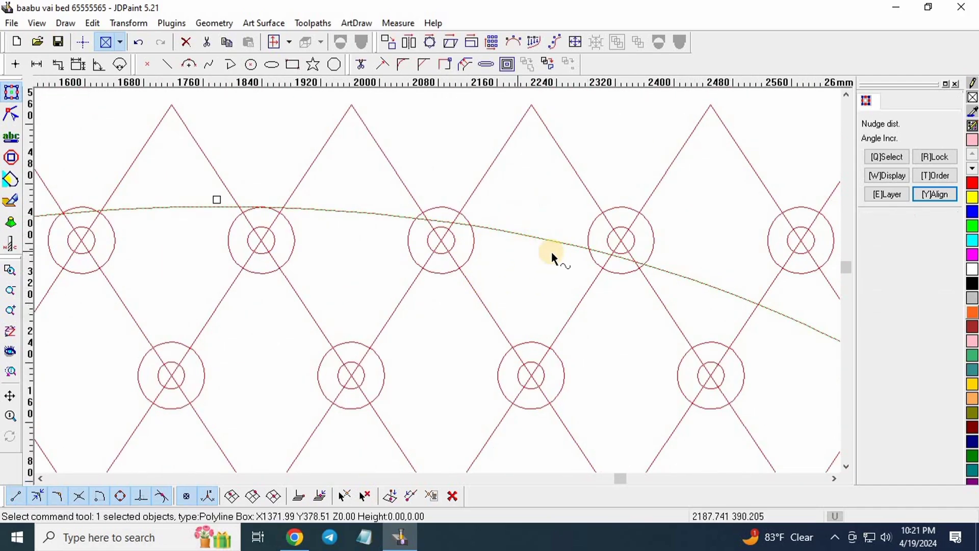
{"action": "scroll", "coordinate": [552, 252], "scroll_direction": "down", "scroll_amount": 3}
{"action": "scroll", "coordinate": [446, 225], "scroll_direction": "up", "scroll_amount": 1}
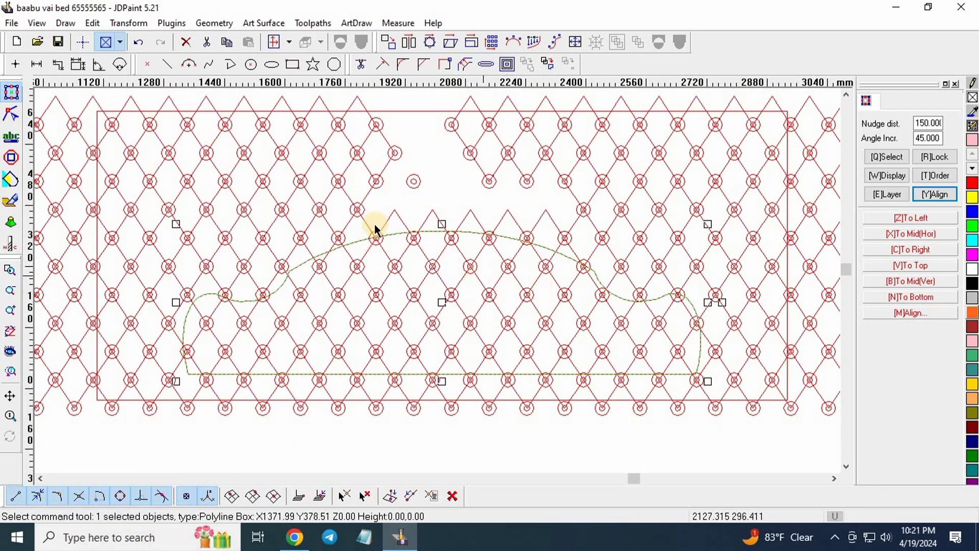
{"action": "scroll", "coordinate": [512, 251], "scroll_direction": "up", "scroll_amount": 3}
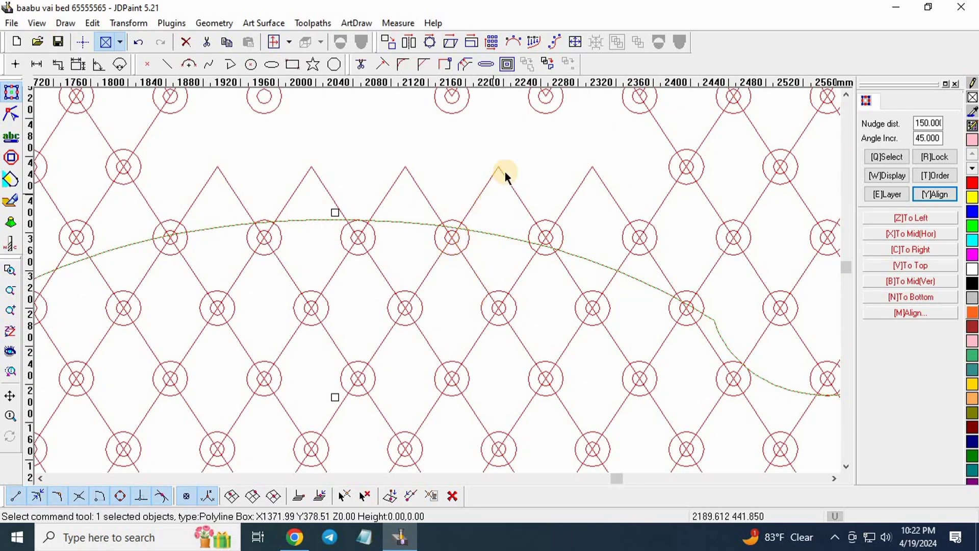
{"action": "scroll", "coordinate": [505, 173], "scroll_direction": "up", "scroll_amount": 2}
{"action": "left_click_drag", "start_coordinate": [462, 163], "coordinate": [543, 124]}
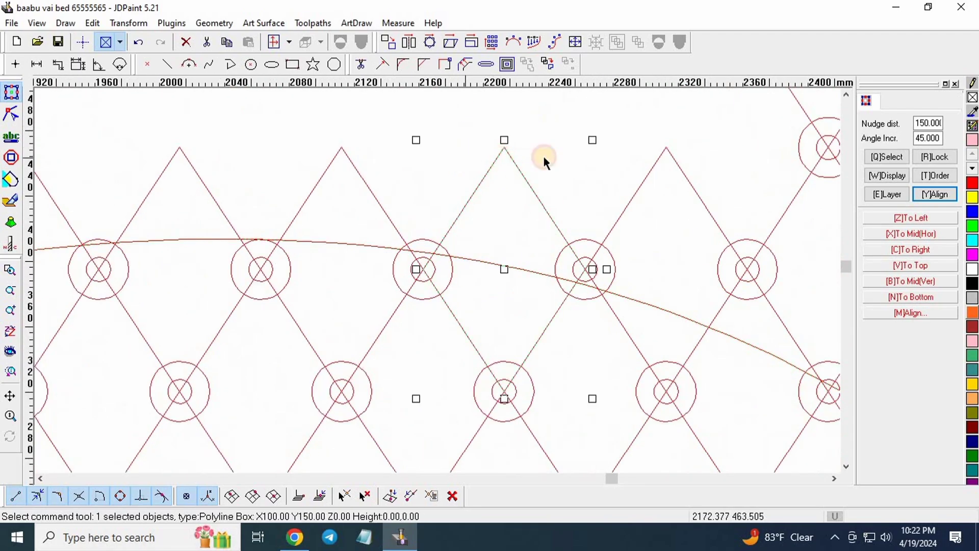
{"action": "left_click", "coordinate": [504, 217]}
{"action": "left_click_drag", "start_coordinate": [556, 138], "coordinate": [483, 169]}
{"action": "scroll", "coordinate": [396, 237], "scroll_direction": "down", "scroll_amount": 3}
{"action": "scroll", "coordinate": [345, 250], "scroll_direction": "up", "scroll_amount": 2}
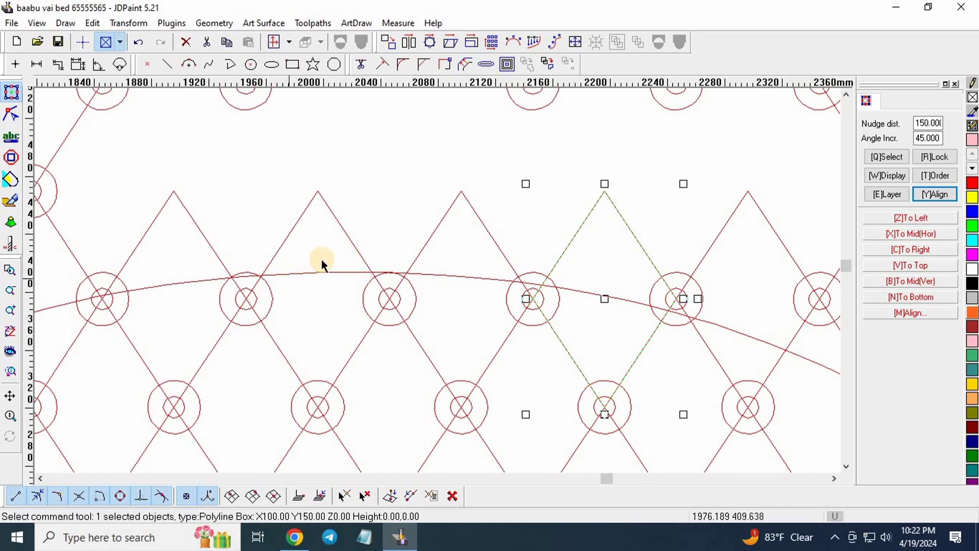
{"action": "left_click", "coordinate": [334, 272]}
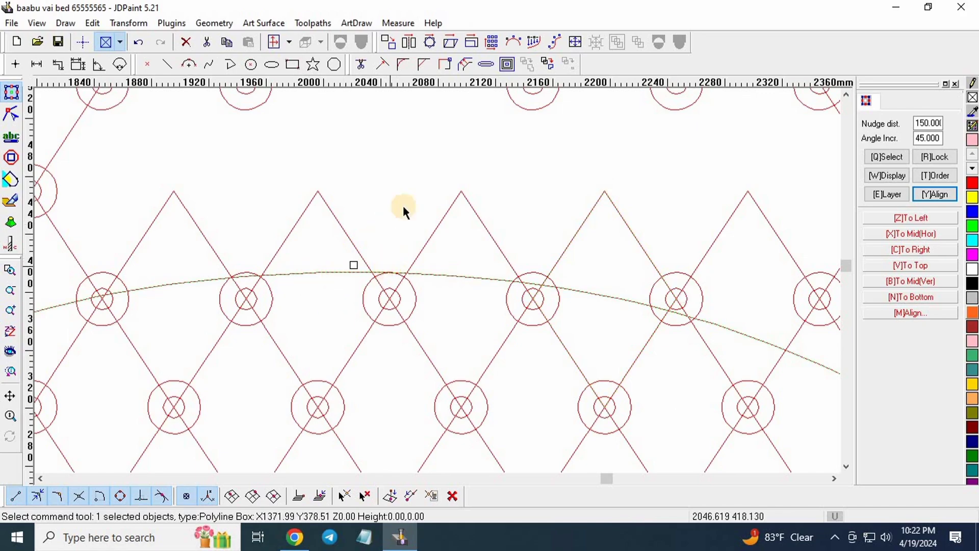
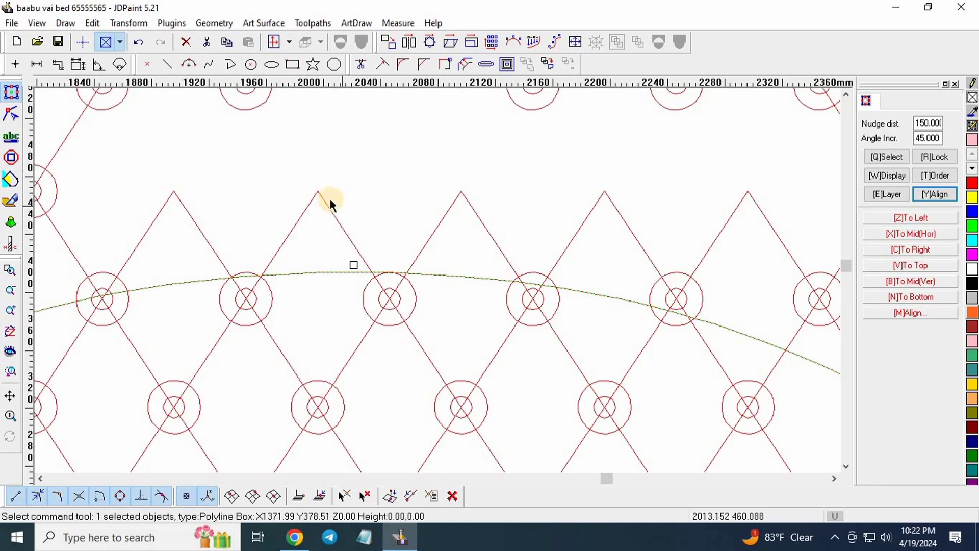
- Delete the concentric circles and diamonds outside the outline above the lower part of the arch's right slope
{"action": "scroll", "coordinate": [457, 201], "scroll_direction": "down", "scroll_amount": 3}
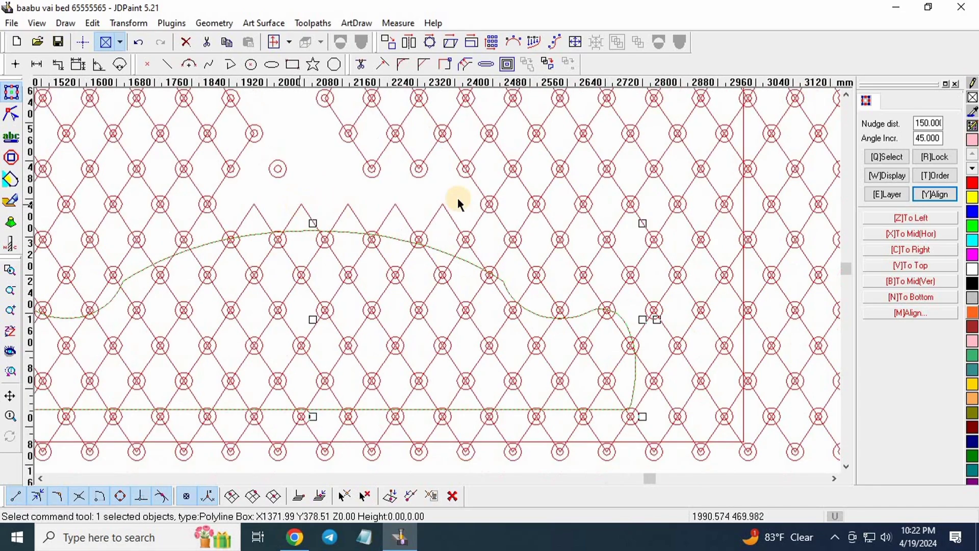
{"action": "scroll", "coordinate": [470, 216], "scroll_direction": "up", "scroll_amount": 4}
{"action": "left_click_drag", "start_coordinate": [428, 114], "coordinate": [569, 246]}
{"action": "key", "text": "Delete"}
{"action": "left_click_drag", "start_coordinate": [544, 134], "coordinate": [462, 161]}
{"action": "key", "text": "Delete"}
- Check the diamond whose lower tip just reaches the outline near the arch's right end, and delete it
{"action": "left_click", "coordinate": [495, 203]}
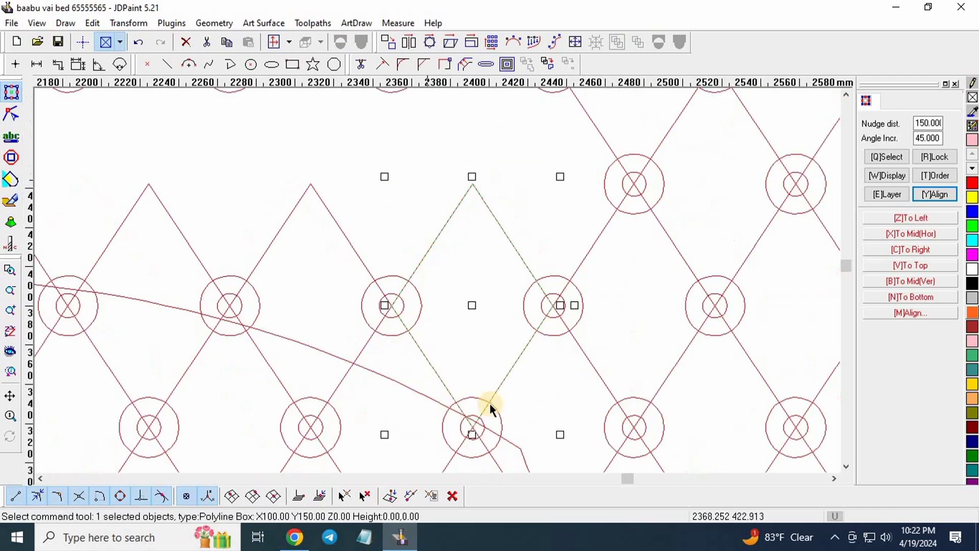
{"action": "scroll", "coordinate": [384, 326], "scroll_direction": "down", "scroll_amount": 2}
{"action": "scroll", "coordinate": [460, 397], "scroll_direction": "up", "scroll_amount": 3}
{"action": "scroll", "coordinate": [451, 362], "scroll_direction": "up", "scroll_amount": 4}
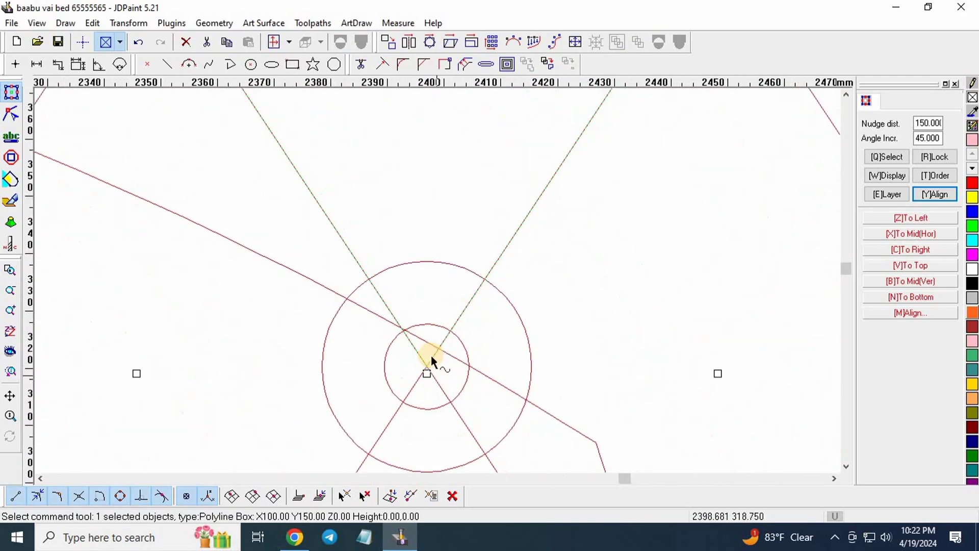
{"action": "scroll", "coordinate": [425, 391], "scroll_direction": "down", "scroll_amount": 6}
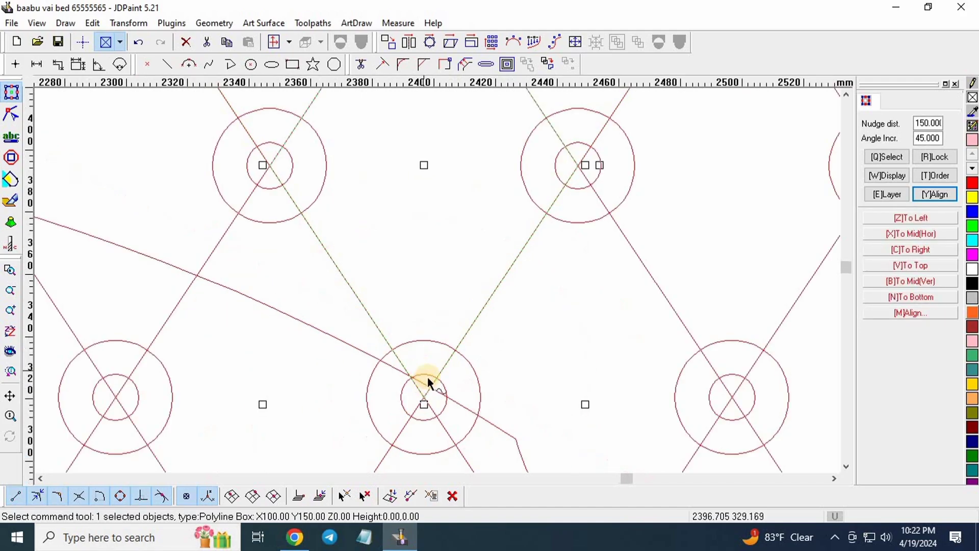
{"action": "left_click", "coordinate": [417, 262]}
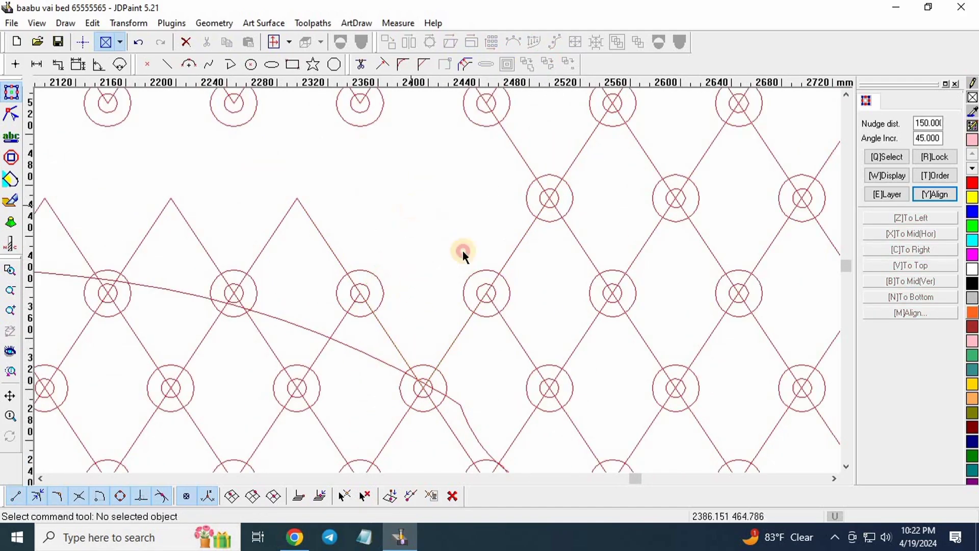
- Delete the concentric circles and the diamond directly above the corner where the arch meets the right-hand dip
{"action": "scroll", "coordinate": [463, 251], "scroll_direction": "up", "scroll_amount": 3}
{"action": "left_click_drag", "start_coordinate": [405, 212], "coordinate": [568, 381]}
{"action": "key", "text": "Delete"}
{"action": "scroll", "coordinate": [415, 230], "scroll_direction": "down", "scroll_amount": 3}
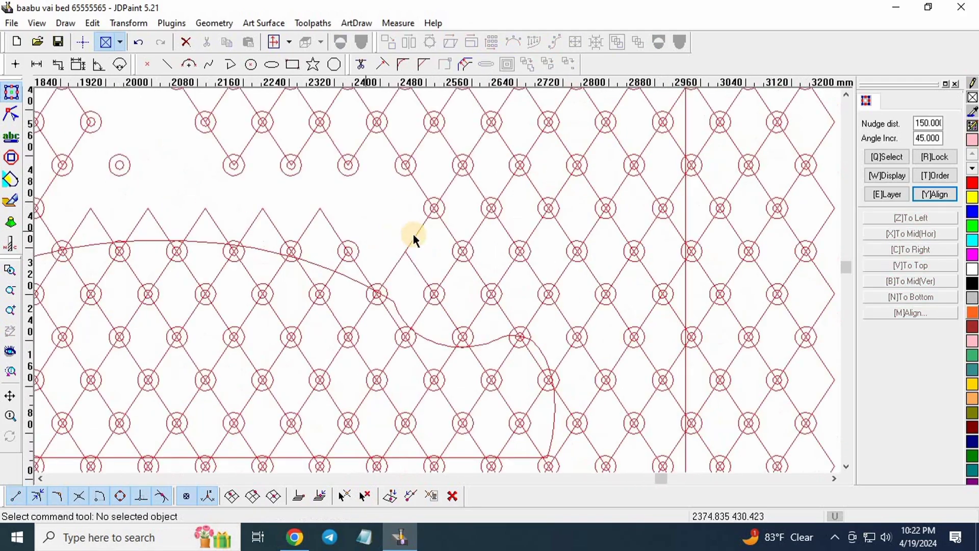
{"action": "scroll", "coordinate": [415, 230], "scroll_direction": "up", "scroll_amount": 2}
{"action": "left_click", "coordinate": [415, 228]}
{"action": "key", "text": "Delete"}
{"action": "scroll", "coordinate": [415, 229], "scroll_direction": "down", "scroll_amount": 3}
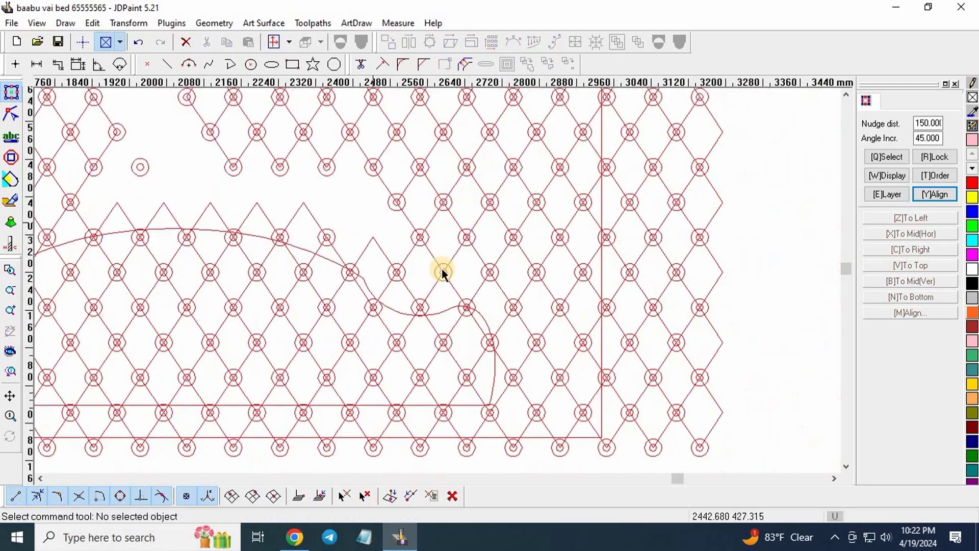
- Delete the diamonds lying fully outside the outline above its right-hand dip
{"action": "scroll", "coordinate": [442, 266], "scroll_direction": "up", "scroll_amount": 4}
{"action": "left_click_drag", "start_coordinate": [439, 256], "coordinate": [374, 217]}
{"action": "scroll", "coordinate": [373, 206], "scroll_direction": "down", "scroll_amount": 3}
{"action": "scroll", "coordinate": [396, 260], "scroll_direction": "up", "scroll_amount": 4}
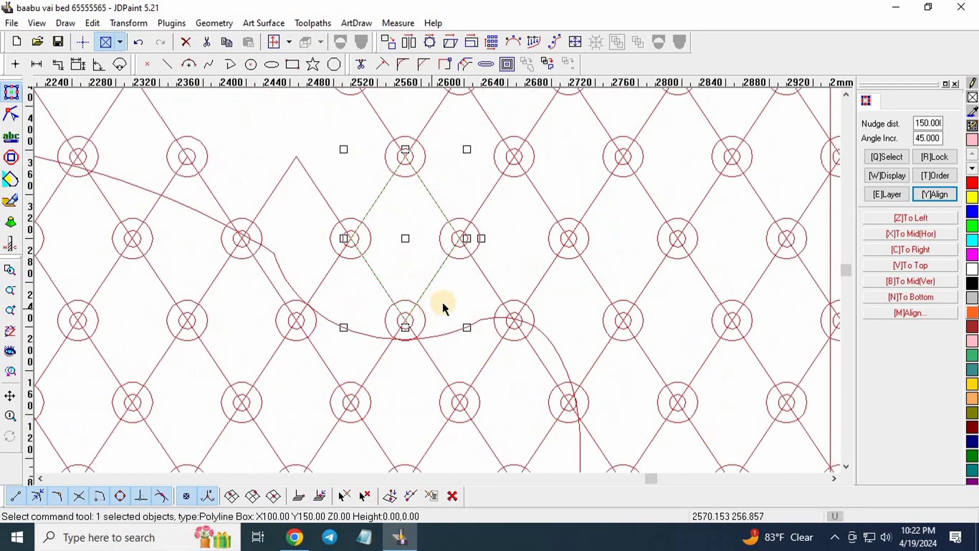
{"action": "key", "text": "Delete"}
{"action": "scroll", "coordinate": [442, 270], "scroll_direction": "up", "scroll_amount": 5}
{"action": "left_click_drag", "start_coordinate": [457, 288], "coordinate": [377, 277]}
{"action": "scroll", "coordinate": [378, 277], "scroll_direction": "down", "scroll_amount": 3}
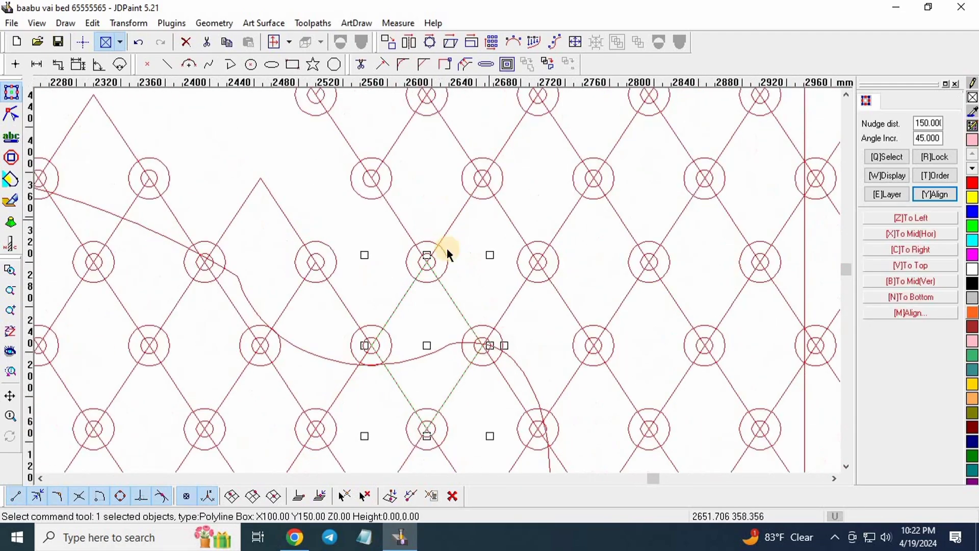
{"action": "scroll", "coordinate": [326, 256], "scroll_direction": "up", "scroll_amount": 3}
{"action": "scroll", "coordinate": [449, 216], "scroll_direction": "down", "scroll_amount": 1}
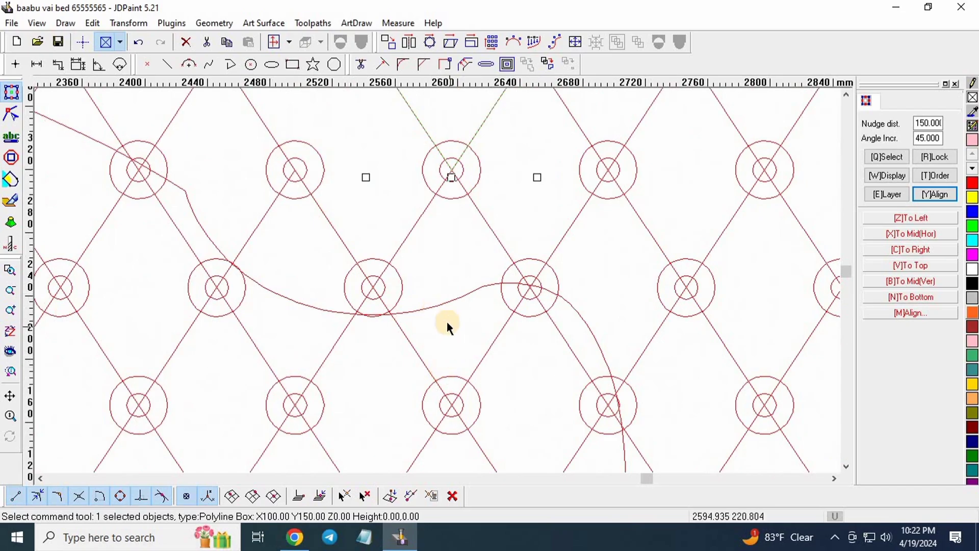
{"action": "key", "text": "Delete"}
- Delete the leftover concentric circles above the right-hand dip, including the pair beside the corner at the arch's end
{"action": "scroll", "coordinate": [487, 396], "scroll_direction": "down", "scroll_amount": 4}
{"action": "scroll", "coordinate": [495, 275], "scroll_direction": "up", "scroll_amount": 4}
{"action": "left_click_drag", "start_coordinate": [501, 245], "coordinate": [466, 251]}
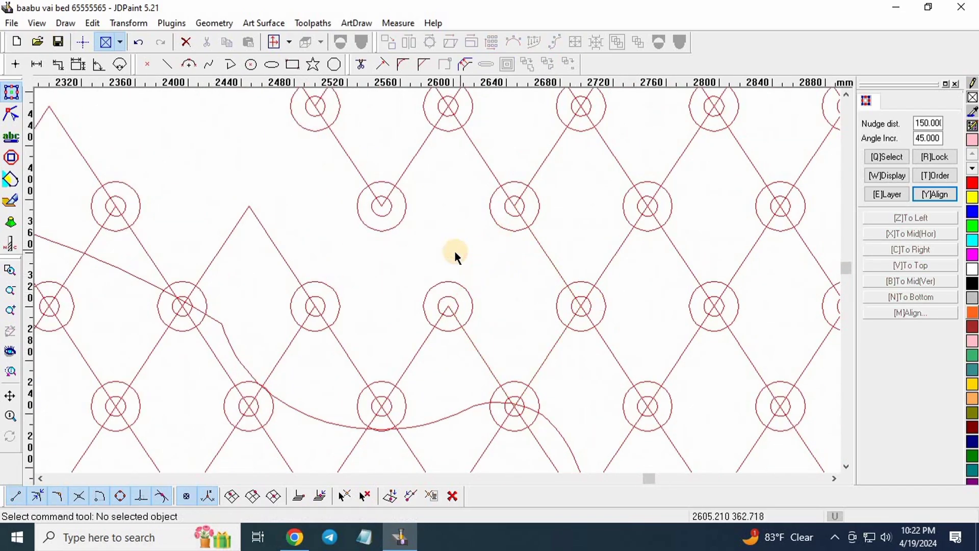
{"action": "scroll", "coordinate": [454, 250], "scroll_direction": "down", "scroll_amount": 3}
{"action": "scroll", "coordinate": [398, 192], "scroll_direction": "up", "scroll_amount": 3}
{"action": "left_click_drag", "start_coordinate": [398, 192], "coordinate": [476, 283]}
{"action": "key", "text": "Delete"}
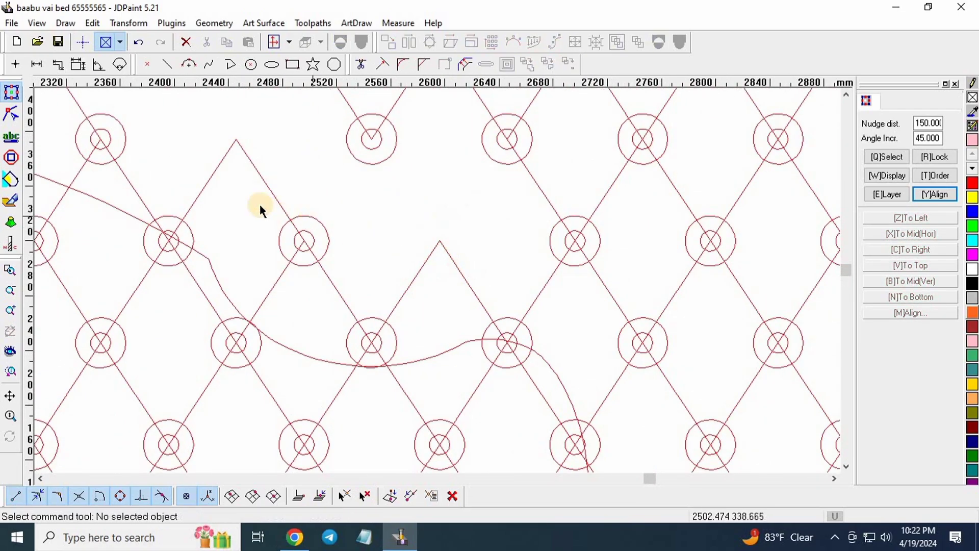
{"action": "left_click_drag", "start_coordinate": [262, 196], "coordinate": [400, 276]}
{"action": "key", "text": "Delete"}
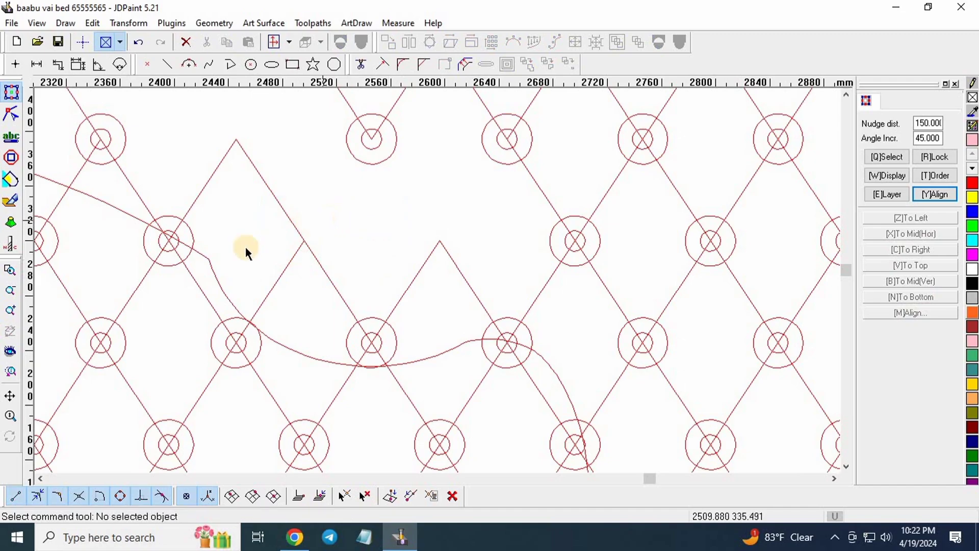
- Select the diamond at the corner between arch and dip and examine where the outline cuts through it
{"action": "left_click", "coordinate": [246, 152]}
{"action": "scroll", "coordinate": [190, 284], "scroll_direction": "up", "scroll_amount": 3}
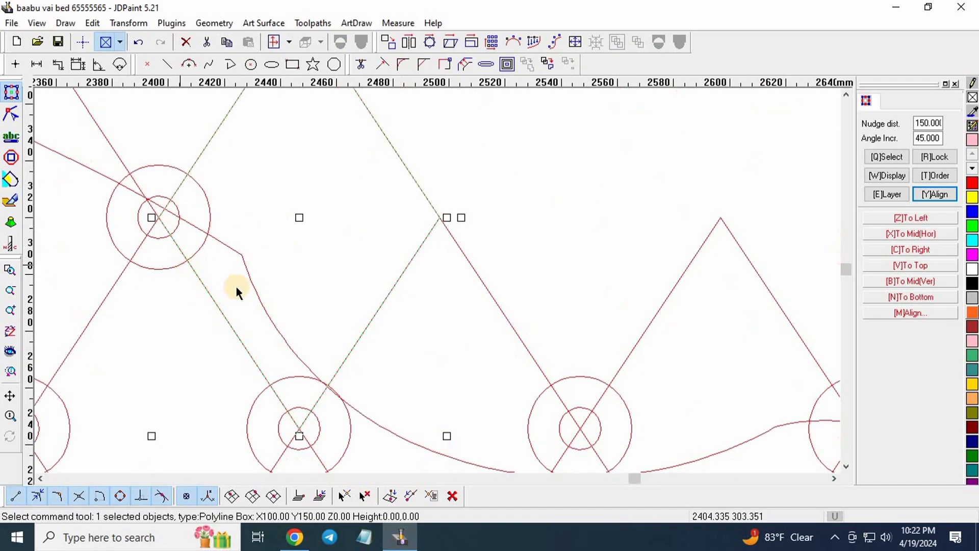
{"action": "scroll", "coordinate": [258, 314], "scroll_direction": "down", "scroll_amount": 4}
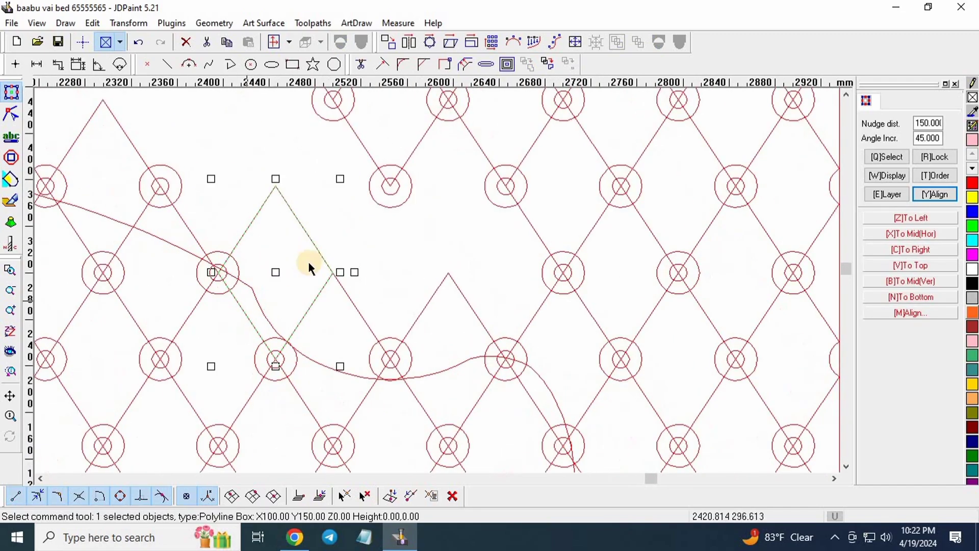
{"action": "scroll", "coordinate": [537, 301], "scroll_direction": "up", "scroll_amount": 4}
{"action": "scroll", "coordinate": [486, 196], "scroll_direction": "down", "scroll_amount": 6}
{"action": "scroll", "coordinate": [533, 214], "scroll_direction": "up", "scroll_amount": 3}
{"action": "scroll", "coordinate": [540, 280], "scroll_direction": "up", "scroll_amount": 1}
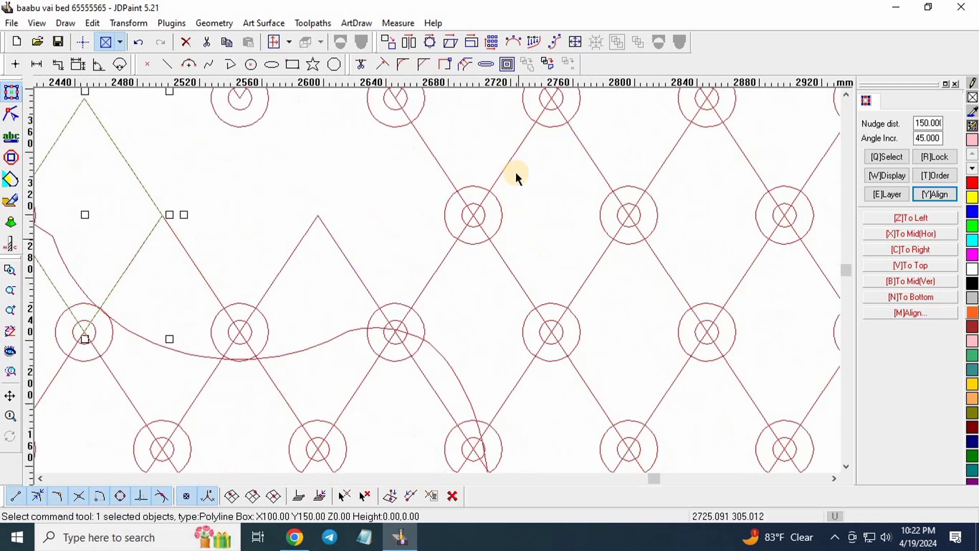
- Delete the diamonds and concentric circles outside the outline above and beside its right shoulder
{"action": "left_click_drag", "start_coordinate": [527, 156], "coordinate": [508, 264]}
{"action": "key", "text": "Delete"}
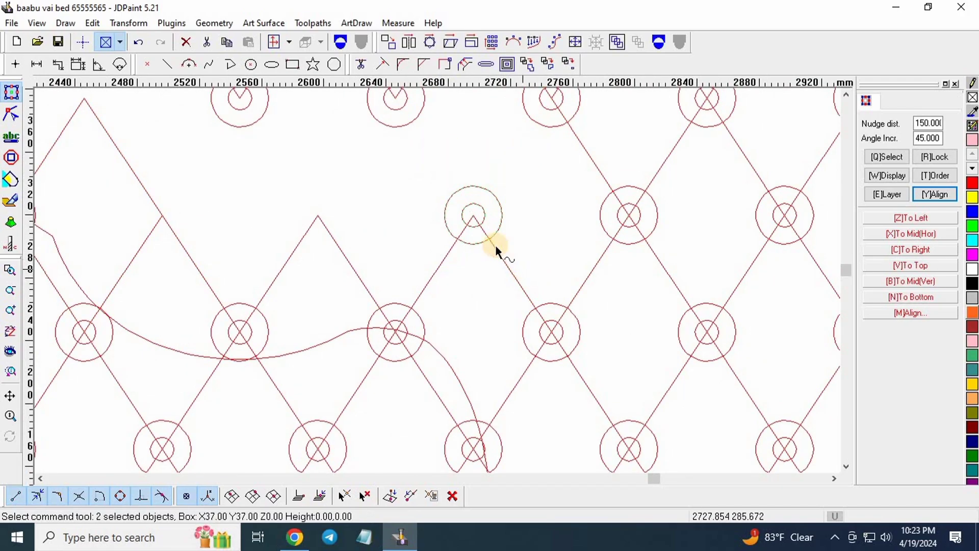
{"action": "key", "text": "Delete"}
{"action": "scroll", "coordinate": [482, 239], "scroll_direction": "down", "scroll_amount": 3}
{"action": "scroll", "coordinate": [489, 219], "scroll_direction": "up", "scroll_amount": 2}
{"action": "left_click_drag", "start_coordinate": [487, 193], "coordinate": [443, 204]}
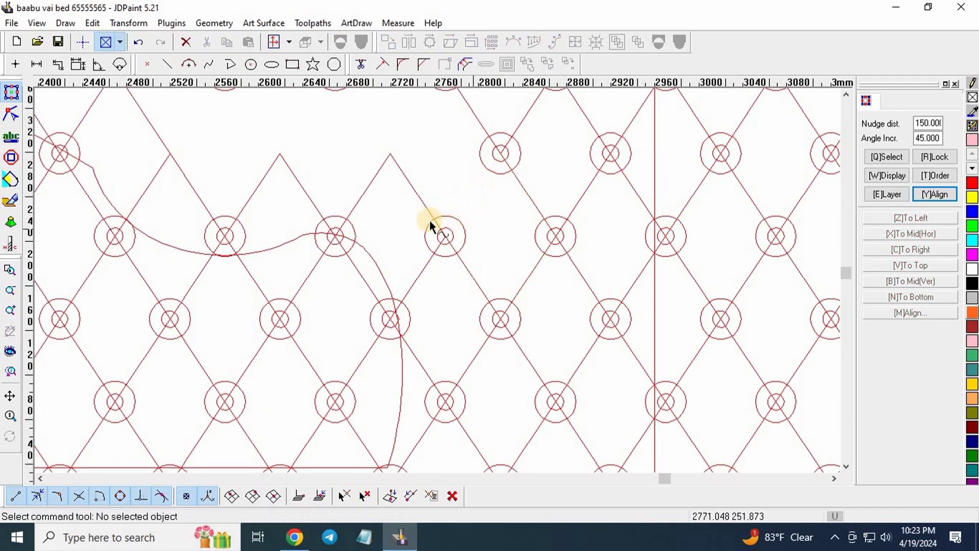
{"action": "left_click_drag", "start_coordinate": [500, 266], "coordinate": [404, 205]}
{"action": "key", "text": "Delete"}
- Select the diamonds beside the outline's right shoulder and examine where the outline cuts through them
{"action": "left_click", "coordinate": [421, 174]}
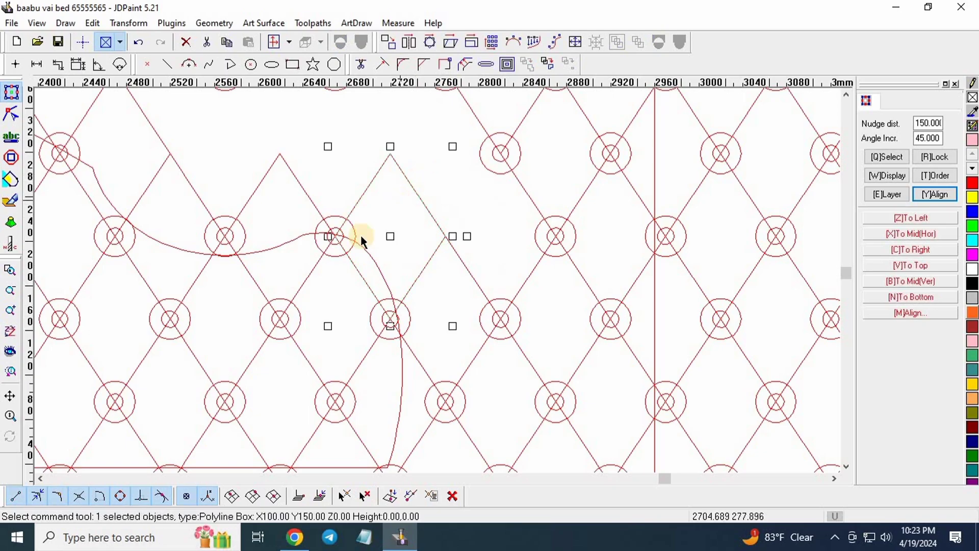
{"action": "scroll", "coordinate": [360, 271], "scroll_direction": "up", "scroll_amount": 3}
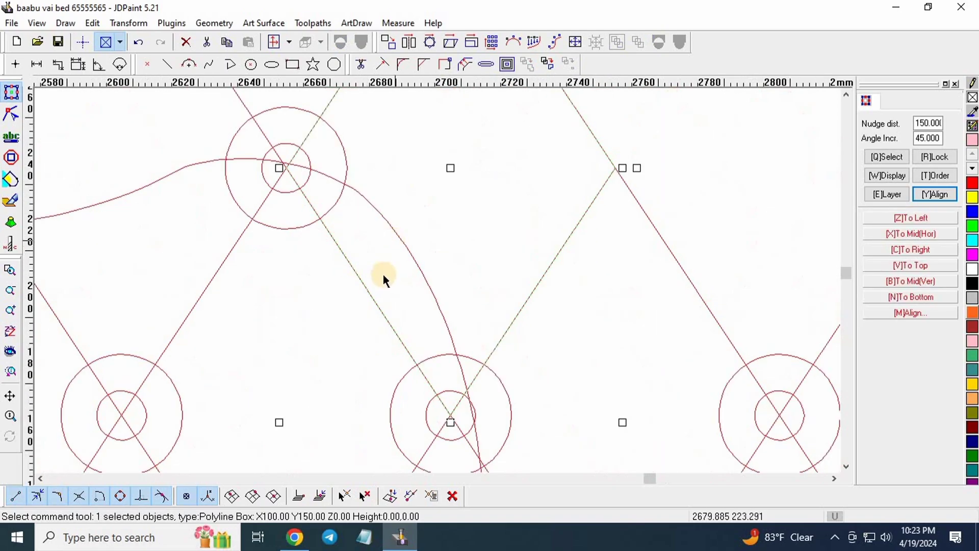
{"action": "scroll", "coordinate": [377, 261], "scroll_direction": "down", "scroll_amount": 3}
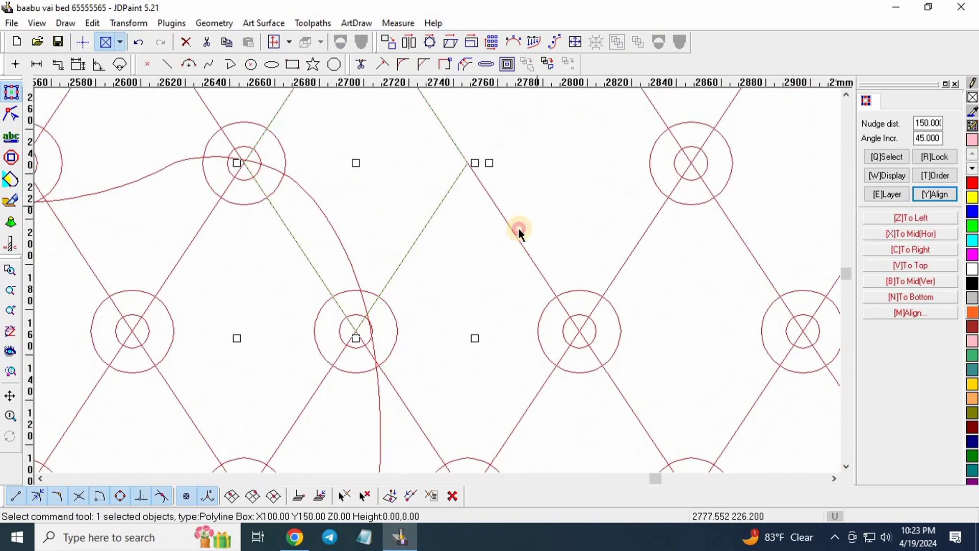
{"action": "scroll", "coordinate": [501, 244], "scroll_direction": "down", "scroll_amount": 1}
{"action": "scroll", "coordinate": [469, 291], "scroll_direction": "up", "scroll_amount": 2}
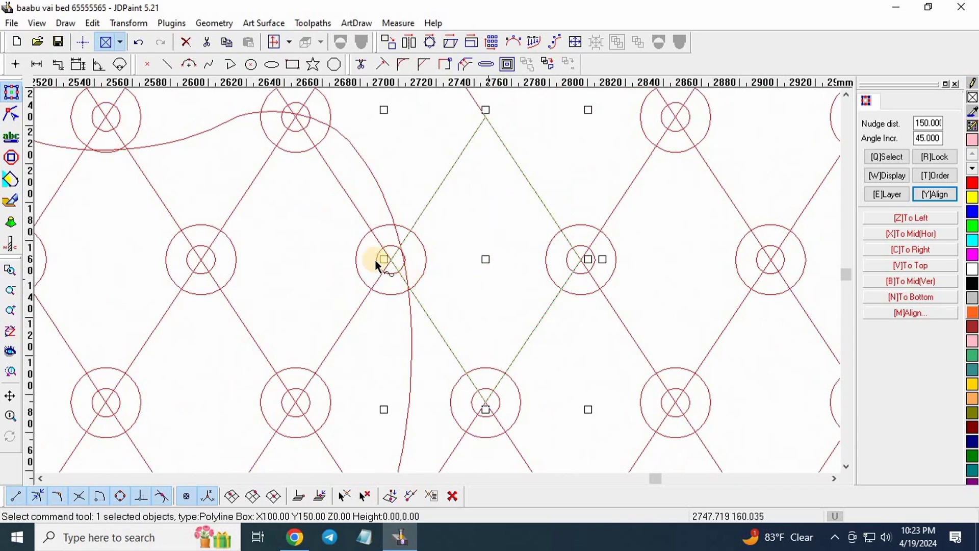
{"action": "scroll", "coordinate": [375, 259], "scroll_direction": "up", "scroll_amount": 4}
{"action": "scroll", "coordinate": [414, 255], "scroll_direction": "up", "scroll_amount": 1}
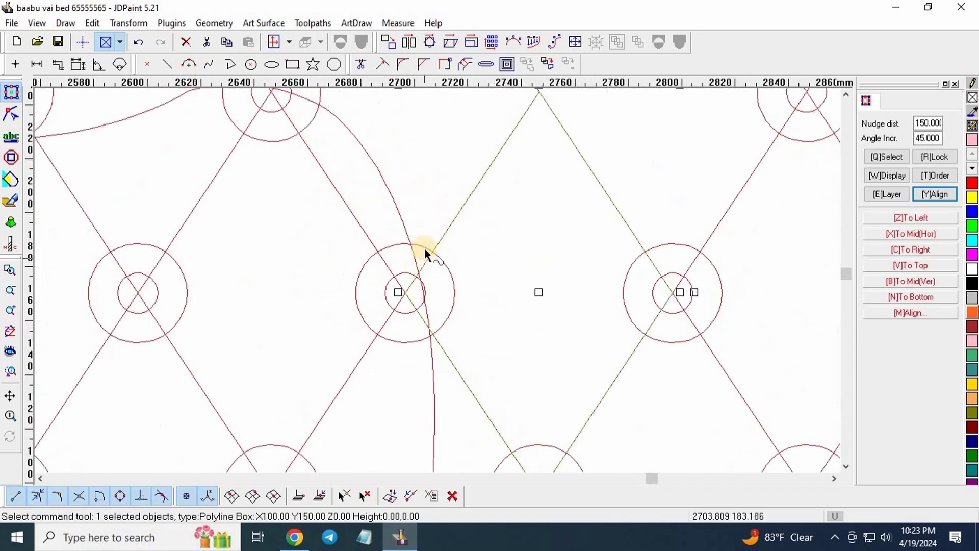
- Delete the diamonds lying outside the outline's right side, down to its lower-right corner
{"action": "scroll", "coordinate": [420, 265], "scroll_direction": "down", "scroll_amount": 3}
{"action": "scroll", "coordinate": [519, 212], "scroll_direction": "down", "scroll_amount": 3}
{"action": "left_click", "coordinate": [559, 306]}
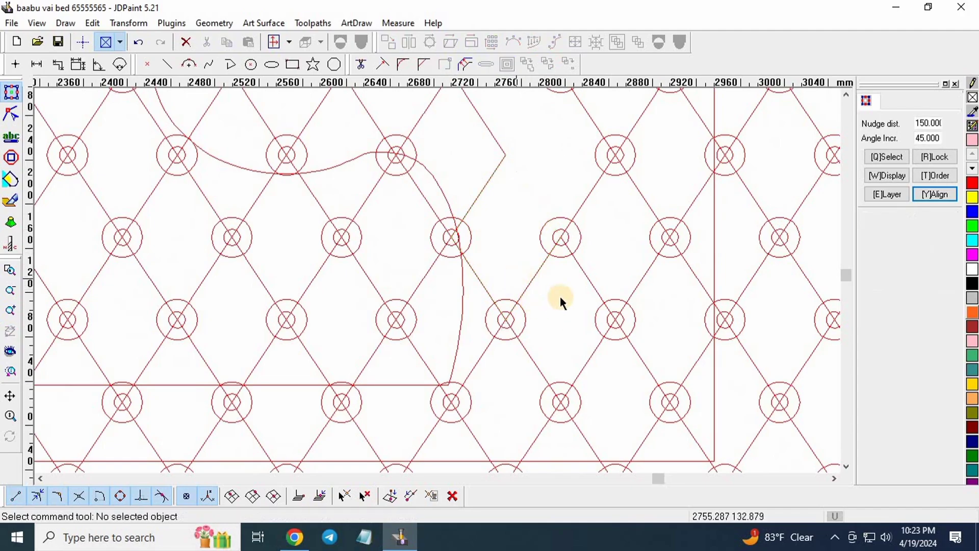
{"action": "scroll", "coordinate": [510, 275], "scroll_direction": "up", "scroll_amount": 3}
{"action": "scroll", "coordinate": [504, 288], "scroll_direction": "down", "scroll_amount": 2}
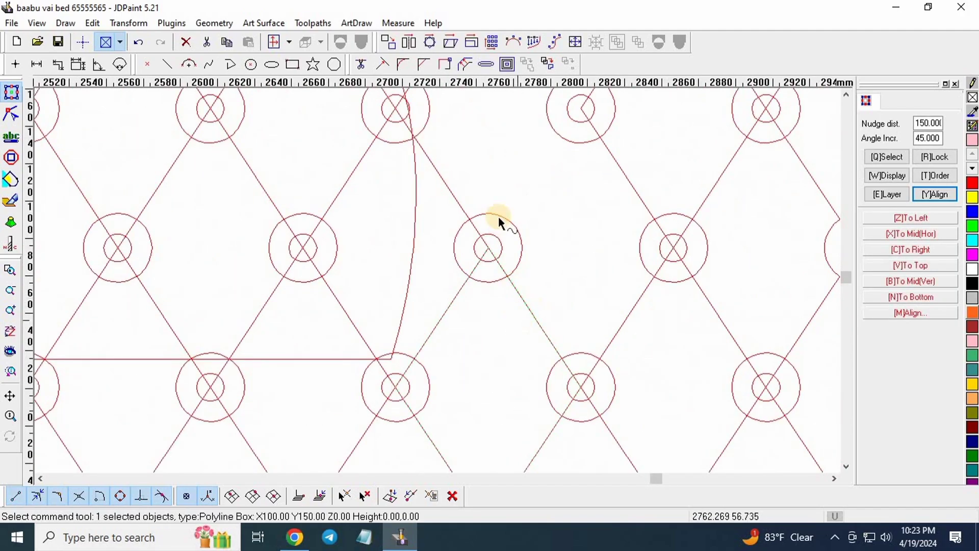
{"action": "scroll", "coordinate": [442, 293], "scroll_direction": "down", "scroll_amount": 2}
{"action": "left_click", "coordinate": [437, 302]}
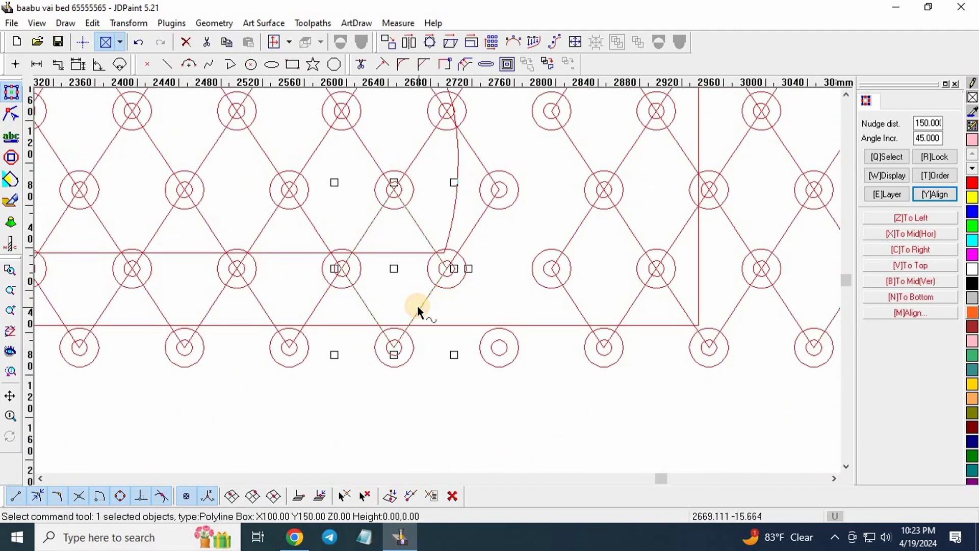
{"action": "scroll", "coordinate": [385, 340], "scroll_direction": "up", "scroll_amount": 2}
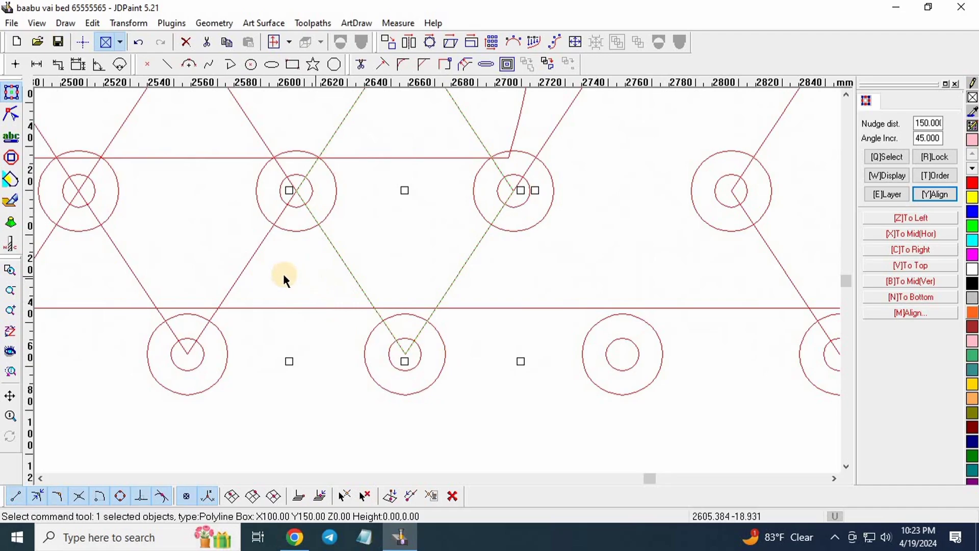
- Delete the diamonds lying fully outside the outline above the left part of its arch
{"action": "scroll", "coordinate": [283, 275], "scroll_direction": "down", "scroll_amount": 4}
{"action": "scroll", "coordinate": [592, 330], "scroll_direction": "down", "scroll_amount": 4}
{"action": "middle_click_drag", "start_coordinate": [256, 164], "coordinate": [406, 226]}
{"action": "scroll", "coordinate": [377, 217], "scroll_direction": "up", "scroll_amount": 4}
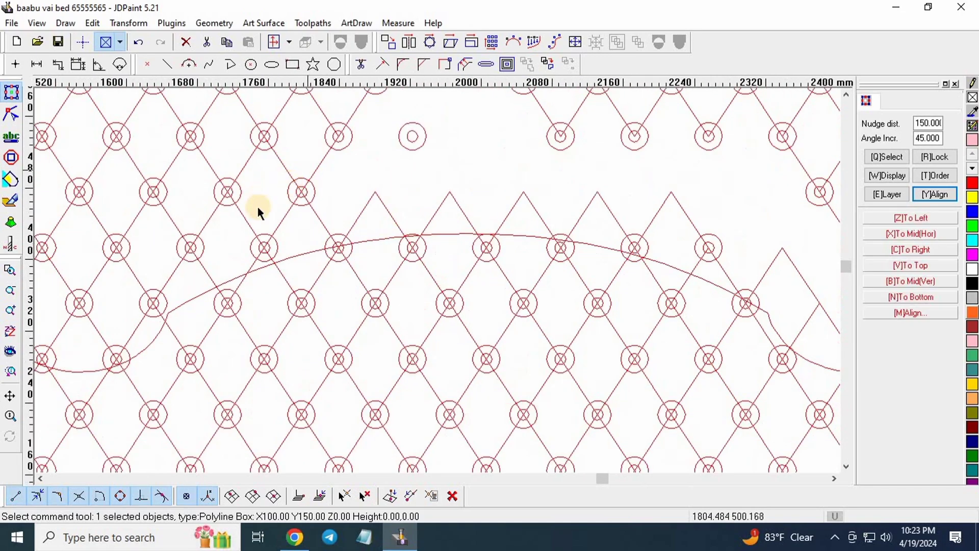
{"action": "scroll", "coordinate": [448, 236], "scroll_direction": "up", "scroll_amount": 5}
{"action": "scroll", "coordinate": [511, 240], "scroll_direction": "down", "scroll_amount": 4}
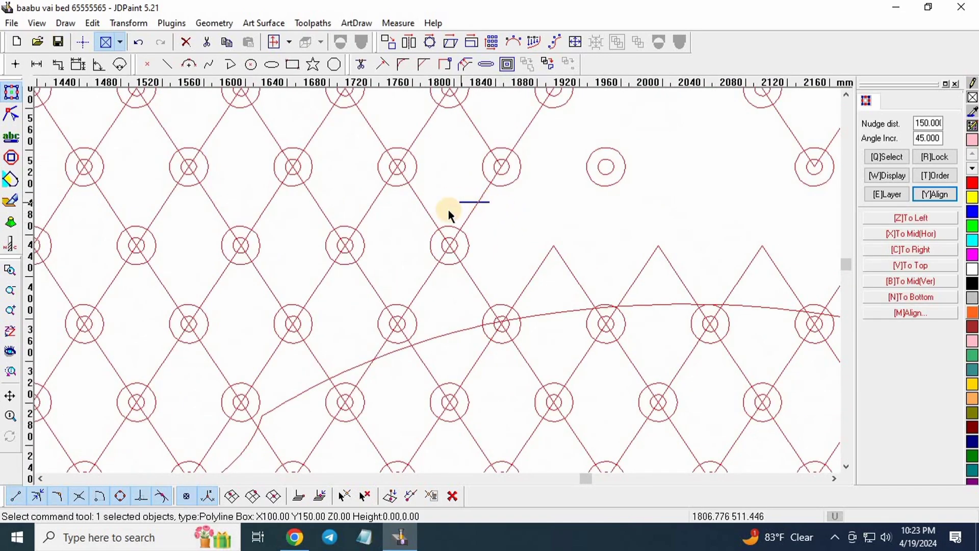
{"action": "key", "text": "Delete"}
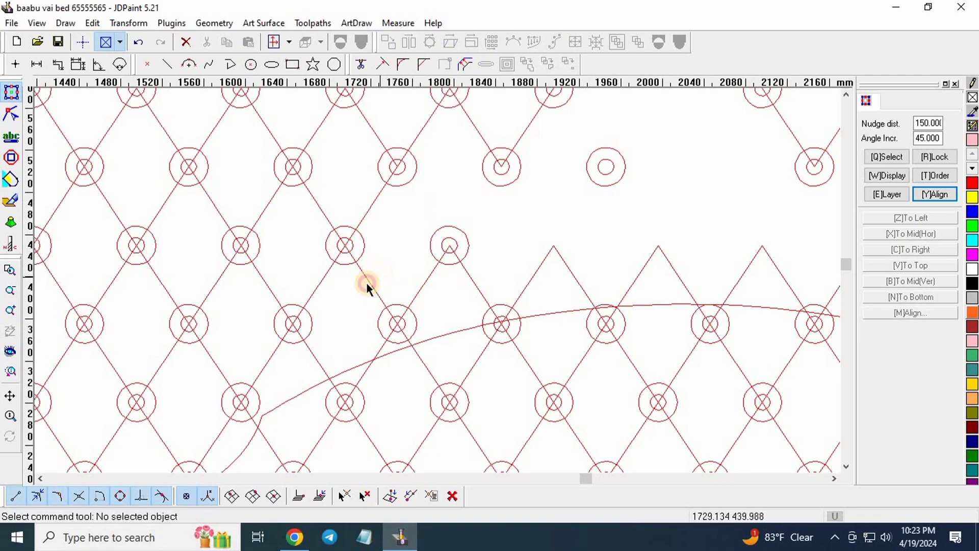
{"action": "left_click", "coordinate": [368, 281]}
{"action": "scroll", "coordinate": [418, 274], "scroll_direction": "down", "scroll_amount": 1}
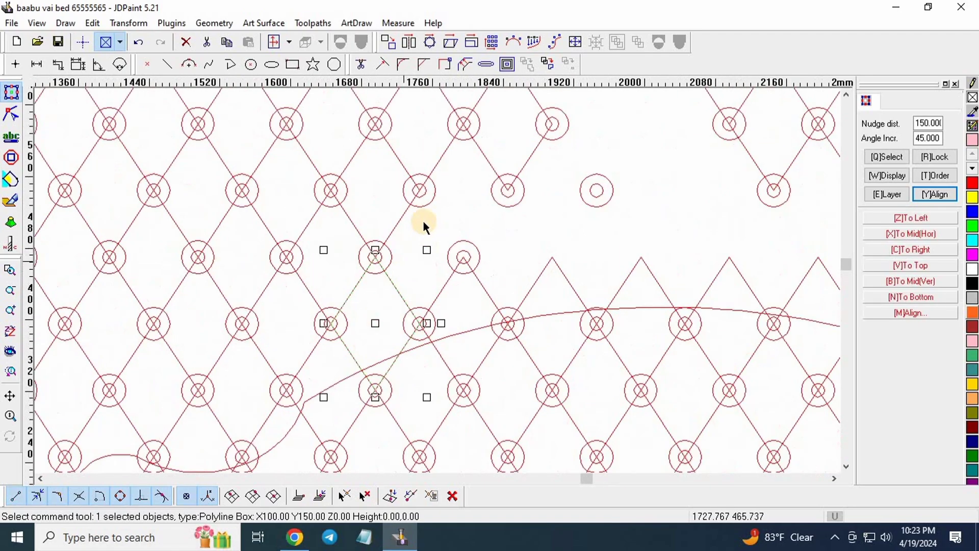
{"action": "left_click", "coordinate": [344, 214]}
{"action": "key", "text": "Delete"}
{"action": "scroll", "coordinate": [362, 269], "scroll_direction": "down", "scroll_amount": 1}
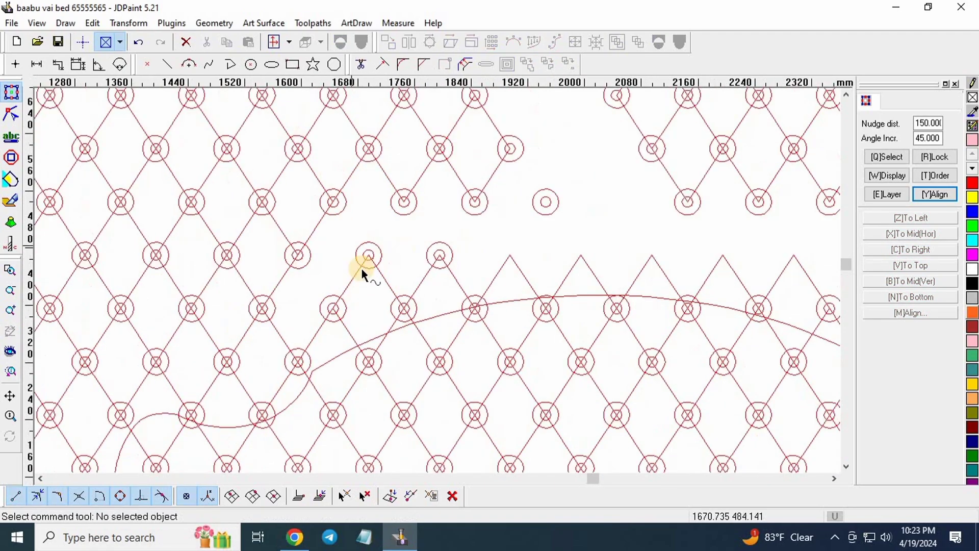
- Delete the diamonds lying fully outside the outline above its left-hand dip
{"action": "scroll", "coordinate": [360, 272], "scroll_direction": "down", "scroll_amount": 1}
{"action": "scroll", "coordinate": [309, 324], "scroll_direction": "up", "scroll_amount": 3}
{"action": "left_click", "coordinate": [287, 308]}
{"action": "key", "text": "Delete"}
{"action": "scroll", "coordinate": [362, 239], "scroll_direction": "down", "scroll_amount": 2}
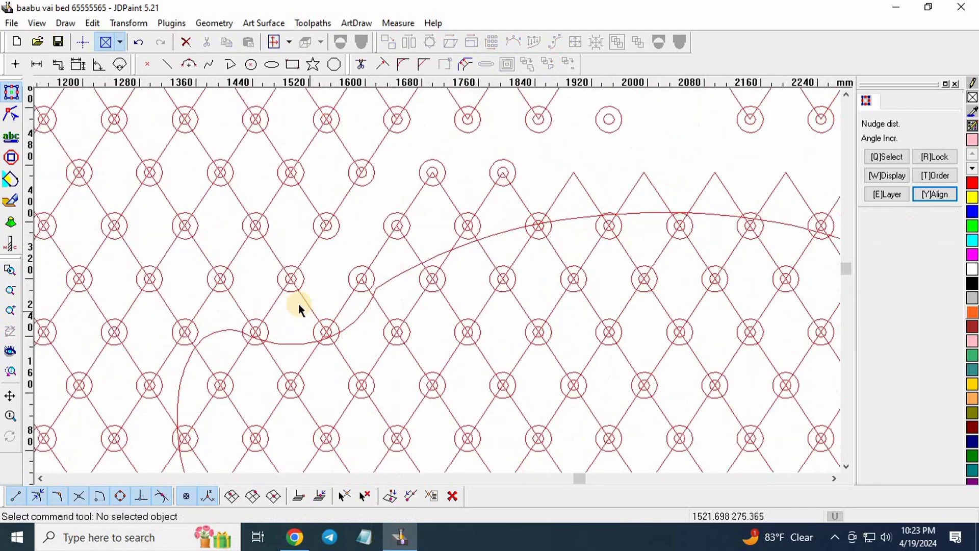
{"action": "scroll", "coordinate": [301, 298], "scroll_direction": "up", "scroll_amount": 2}
{"action": "scroll", "coordinate": [285, 209], "scroll_direction": "down", "scroll_amount": 2}
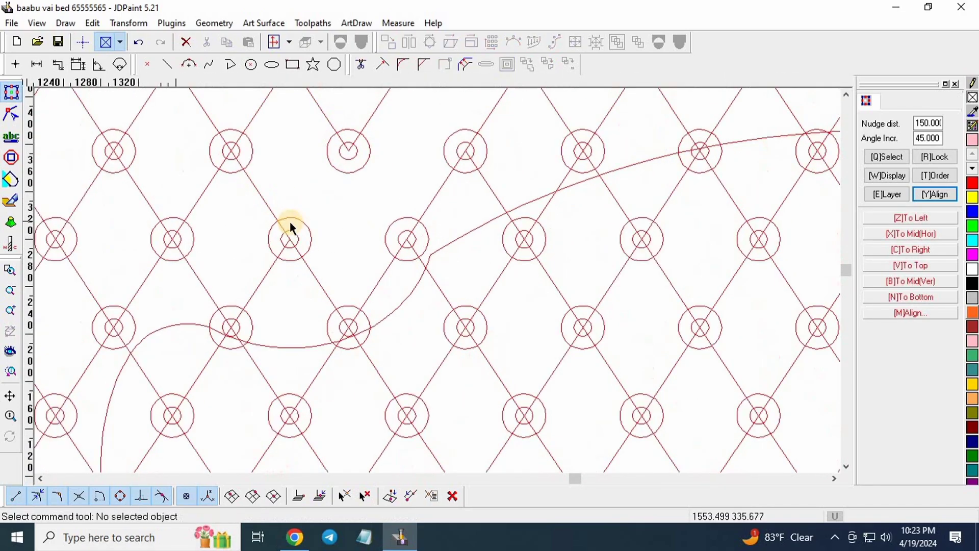
{"action": "scroll", "coordinate": [323, 192], "scroll_direction": "up", "scroll_amount": 2}
{"action": "left_click", "coordinate": [324, 192]}
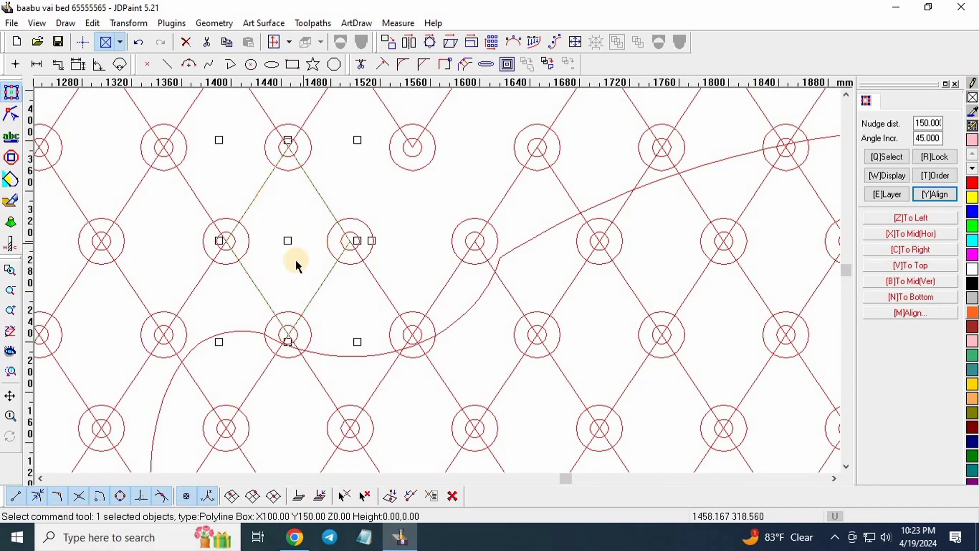
{"action": "key", "text": "Delete"}
{"action": "scroll", "coordinate": [258, 285], "scroll_direction": "up", "scroll_amount": 2}
{"action": "left_click", "coordinate": [232, 295]}
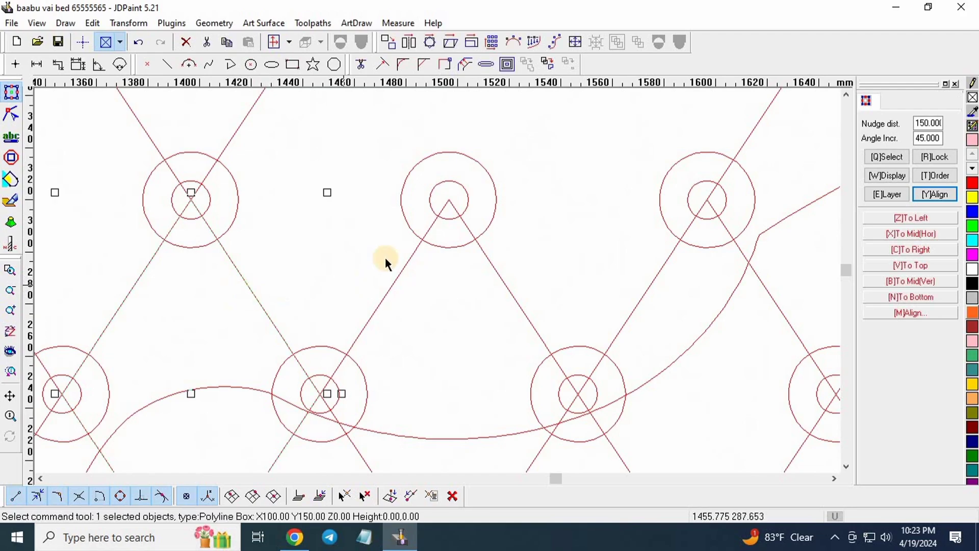
{"action": "scroll", "coordinate": [383, 262], "scroll_direction": "down", "scroll_amount": 2}
- Delete the leftover concentric circles above the left-hand dip, including the pair beside the corner at the arch's end
{"action": "left_click_drag", "start_coordinate": [372, 193], "coordinate": [476, 286]}
{"action": "key", "text": "Delete"}
{"action": "key", "text": "Delete"}
{"action": "scroll", "coordinate": [522, 224], "scroll_direction": "down", "scroll_amount": 1}
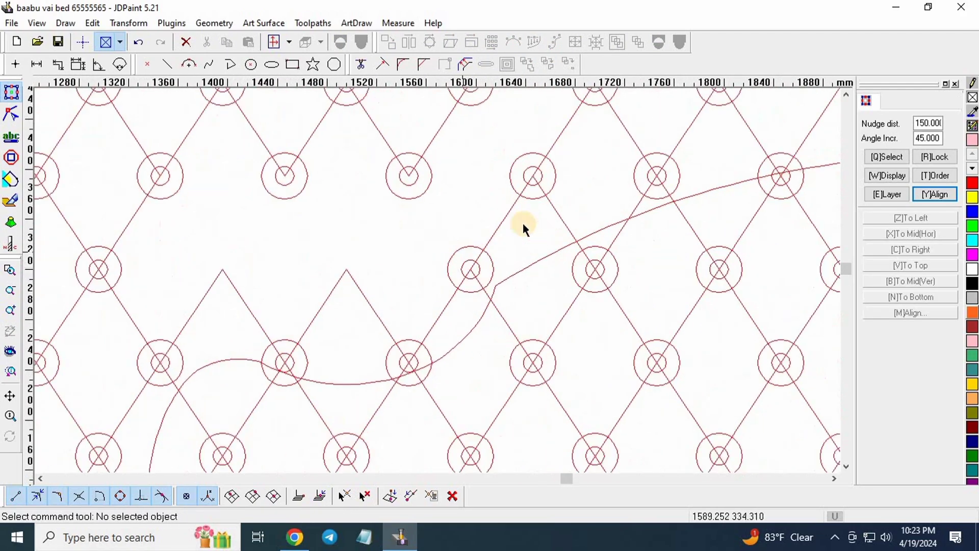
{"action": "scroll", "coordinate": [403, 280], "scroll_direction": "up", "scroll_amount": 3}
{"action": "left_click_drag", "start_coordinate": [352, 228], "coordinate": [490, 367]}
{"action": "key", "text": "Delete"}
{"action": "scroll", "coordinate": [323, 286], "scroll_direction": "down", "scroll_amount": 1}
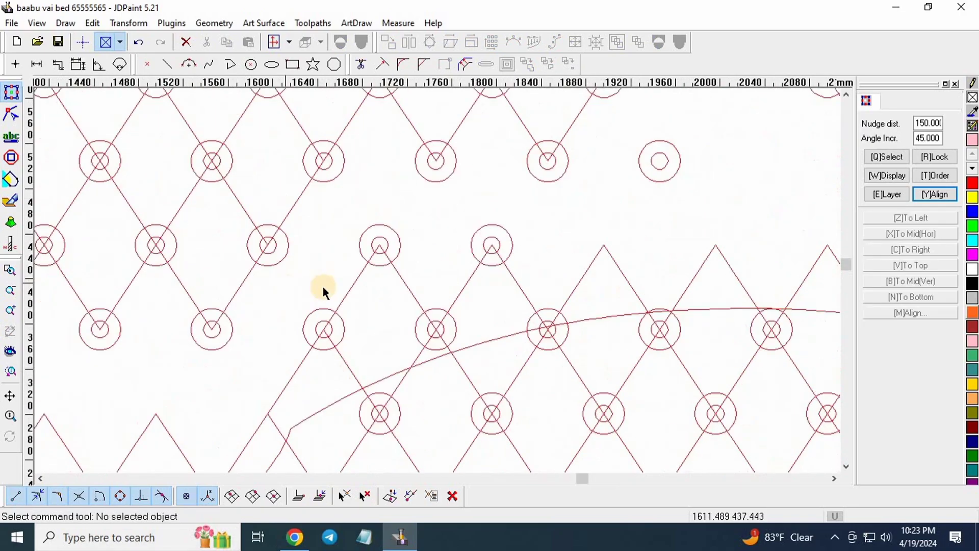
- Delete the leftover concentric circles outside the outline above the left part of the arch
{"action": "left_click_drag", "start_coordinate": [348, 360], "coordinate": [354, 368]}
{"action": "key", "text": "Delete"}
{"action": "left_click_drag", "start_coordinate": [346, 211], "coordinate": [495, 375]}
{"action": "key", "text": "Delete"}
{"action": "key", "text": "Delete"}
{"action": "left_click_drag", "start_coordinate": [464, 210], "coordinate": [524, 286]}
{"action": "key", "text": "Delete"}
- Delete the concentric circles and the diamond just outside the outline's left shoulder
{"action": "scroll", "coordinate": [390, 316], "scroll_direction": "down", "scroll_amount": 1}
{"action": "scroll", "coordinate": [336, 252], "scroll_direction": "up", "scroll_amount": 2}
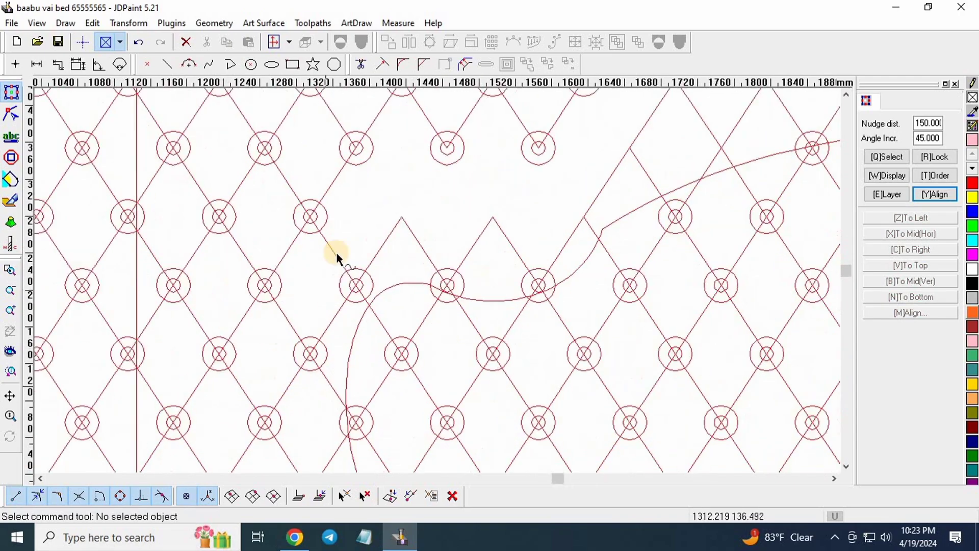
{"action": "left_click_drag", "start_coordinate": [291, 252], "coordinate": [429, 363]}
{"action": "key", "text": "Delete"}
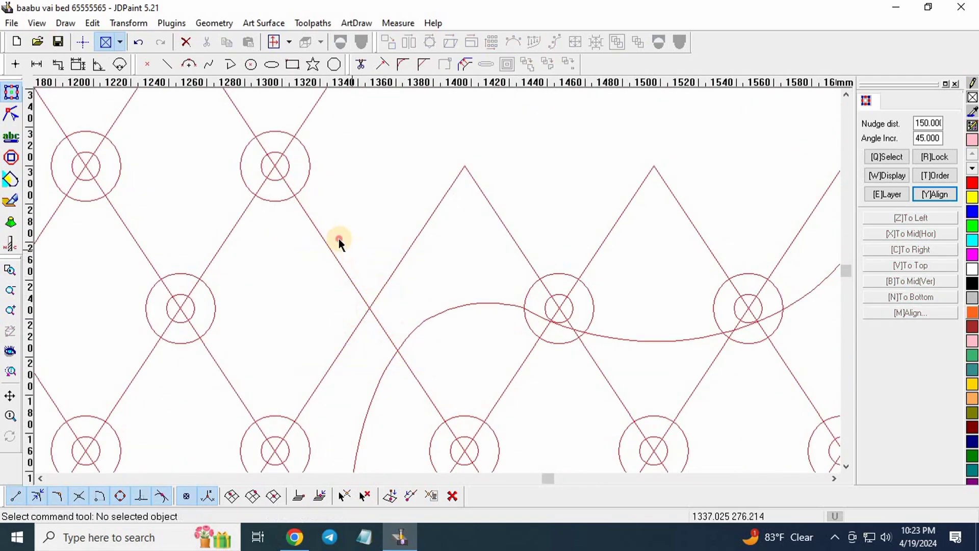
{"action": "left_click", "coordinate": [326, 240]}
{"action": "scroll", "coordinate": [346, 270], "scroll_direction": "down", "scroll_amount": 1}
{"action": "key", "text": "Delete"}
{"action": "scroll", "coordinate": [321, 239], "scroll_direction": "up", "scroll_amount": 2}
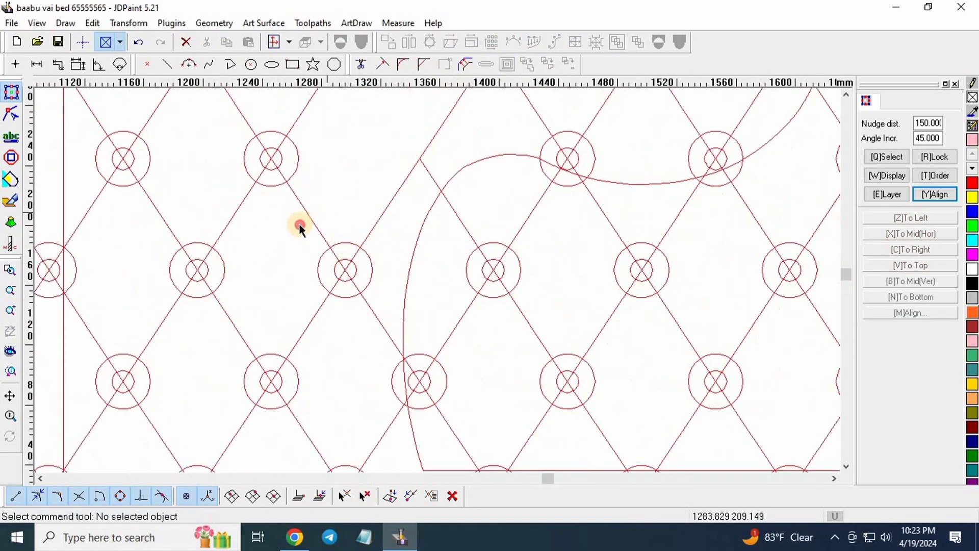
- Delete the diamonds and concentric circles next to the outline's left side, down past its lower-left corner
{"action": "left_click_drag", "start_coordinate": [378, 326], "coordinate": [303, 215]}
{"action": "key", "text": "Delete"}
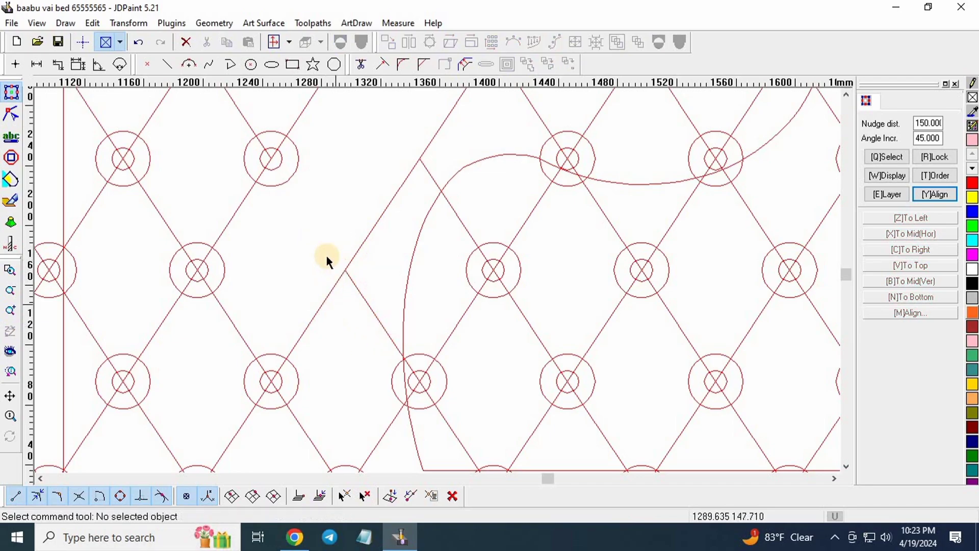
{"action": "left_click", "coordinate": [327, 306]}
{"action": "key", "text": "Delete"}
{"action": "scroll", "coordinate": [345, 306], "scroll_direction": "down", "scroll_amount": 1}
{"action": "scroll", "coordinate": [320, 278], "scroll_direction": "up", "scroll_amount": 2}
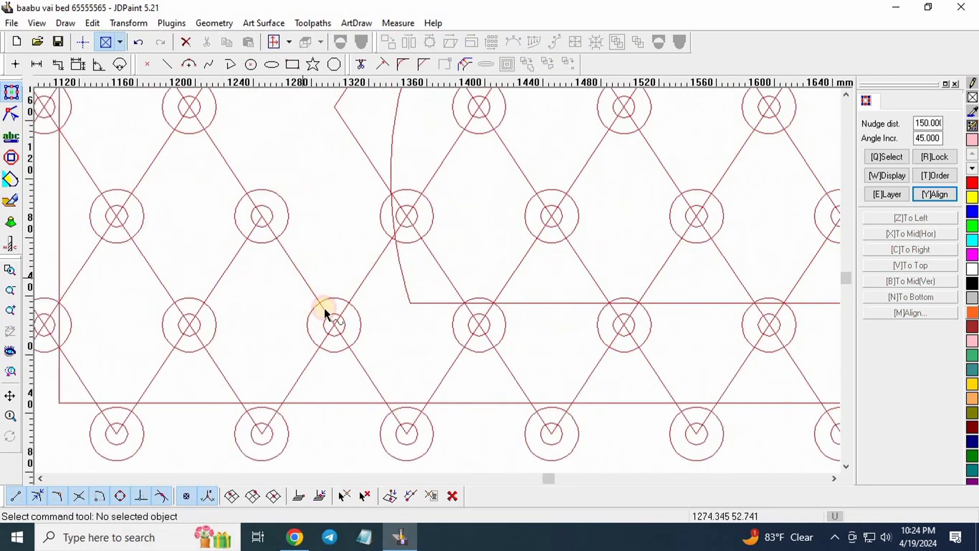
{"action": "left_click", "coordinate": [282, 294]}
{"action": "left_click_drag", "start_coordinate": [274, 259], "coordinate": [372, 375]}
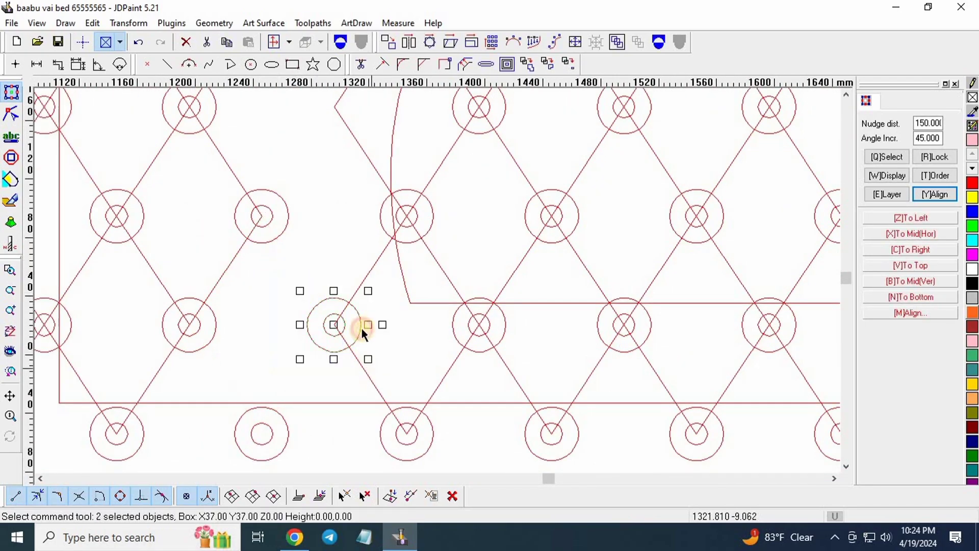
{"action": "key", "text": "Delete"}
{"action": "scroll", "coordinate": [353, 348], "scroll_direction": "down", "scroll_amount": 1}
{"action": "scroll", "coordinate": [203, 298], "scroll_direction": "down", "scroll_amount": 1}
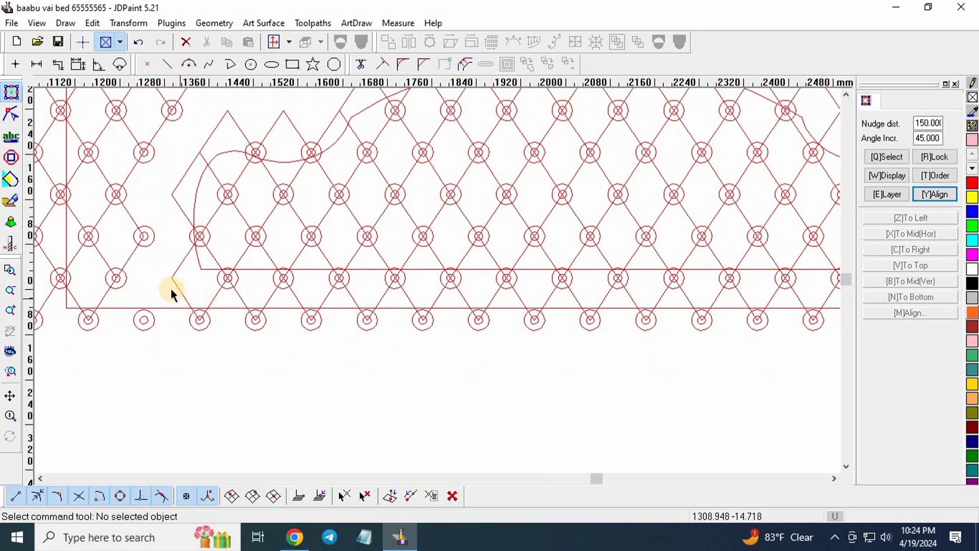
- Delete the row of concentric circles along the lattice's lower edge, beneath and to the right of the outline
{"action": "left_click_drag", "start_coordinate": [718, 400], "coordinate": [780, 401]}
{"action": "key", "text": "Delete"}
{"action": "scroll", "coordinate": [383, 328], "scroll_direction": "down", "scroll_amount": 2}
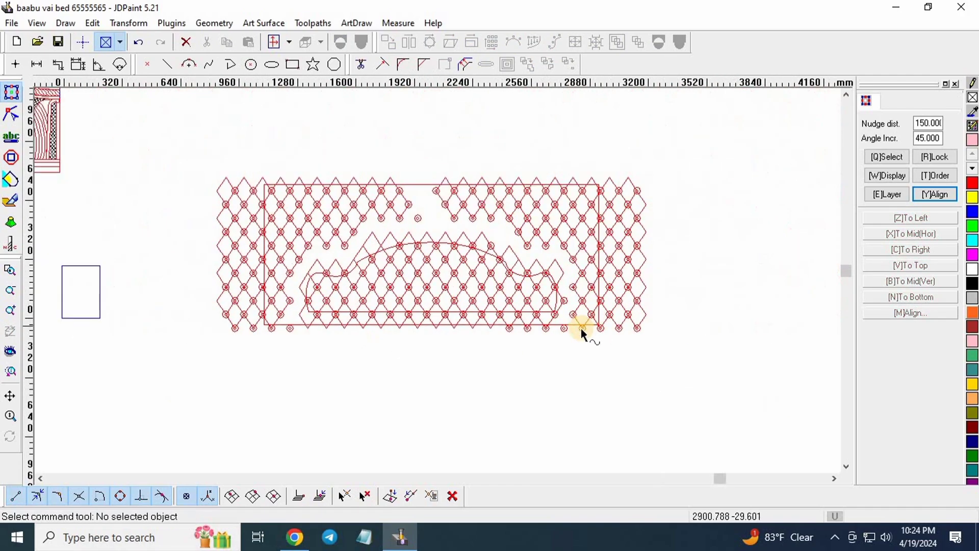
{"action": "scroll", "coordinate": [581, 326], "scroll_direction": "up", "scroll_amount": 2}
{"action": "scroll", "coordinate": [340, 321], "scroll_direction": "up", "scroll_amount": 1}
{"action": "left_click_drag", "start_coordinate": [332, 310], "coordinate": [842, 430]}
{"action": "key", "text": "Delete"}
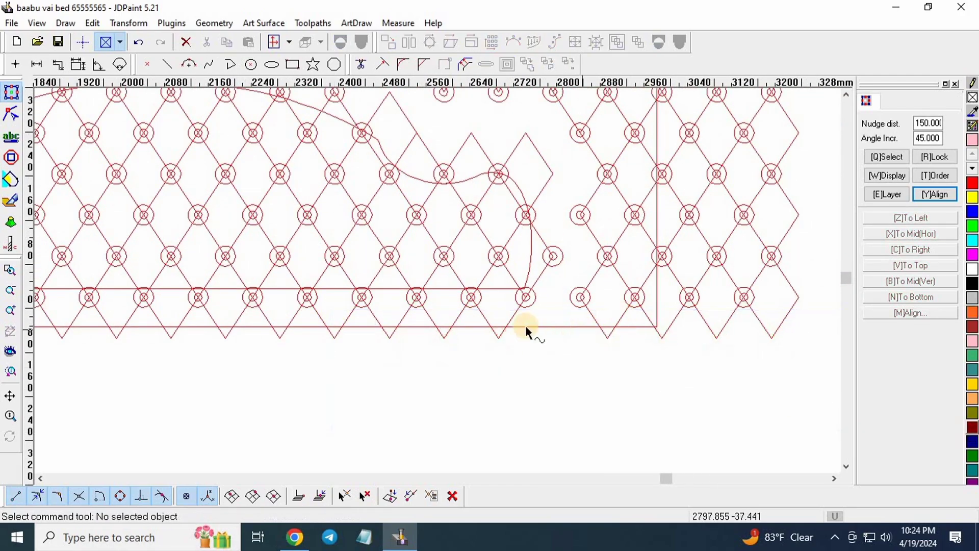
- Delete the surplus block of diamonds and concentric circles to the right of the outline
{"action": "scroll", "coordinate": [500, 293], "scroll_direction": "down", "scroll_amount": 2}
{"action": "scroll", "coordinate": [474, 257], "scroll_direction": "up", "scroll_amount": 2}
{"action": "left_click_drag", "start_coordinate": [453, 251], "coordinate": [681, 422]}
{"action": "key", "text": "Delete"}
{"action": "scroll", "coordinate": [487, 283], "scroll_direction": "down", "scroll_amount": 2}
{"action": "scroll", "coordinate": [470, 174], "scroll_direction": "up", "scroll_amount": 1}
{"action": "left_click_drag", "start_coordinate": [472, 172], "coordinate": [733, 429]}
{"action": "key", "text": "Delete"}
- Delete the remaining surplus diamonds and concentric circles above the right half of the outline
{"action": "left_click_drag", "start_coordinate": [228, 199], "coordinate": [510, 325]}
{"action": "key", "text": "Delete"}
{"action": "scroll", "coordinate": [438, 360], "scroll_direction": "up", "scroll_amount": 2}
{"action": "left_click_drag", "start_coordinate": [280, 161], "coordinate": [604, 357]}
{"action": "key", "text": "Delete"}
{"action": "left_click_drag", "start_coordinate": [332, 229], "coordinate": [628, 410]}
{"action": "key", "text": "Delete"}
{"action": "scroll", "coordinate": [234, 202], "scroll_direction": "down", "scroll_amount": 3}
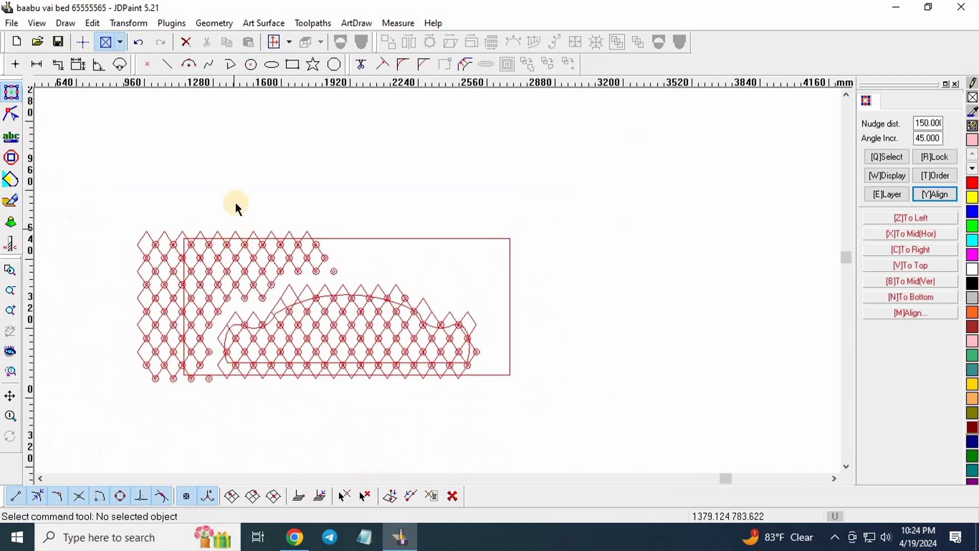
- Delete the surplus diamonds and concentric circles above the outline's left half and in the lattice's upper-left area
{"action": "scroll", "coordinate": [576, 356], "scroll_direction": "up", "scroll_amount": 2}
{"action": "left_click_drag", "start_coordinate": [576, 356], "coordinate": [575, 356]}
{"action": "key", "text": "Delete"}
{"action": "scroll", "coordinate": [372, 208], "scroll_direction": "down", "scroll_amount": 3}
{"action": "scroll", "coordinate": [235, 164], "scroll_direction": "up", "scroll_amount": 2}
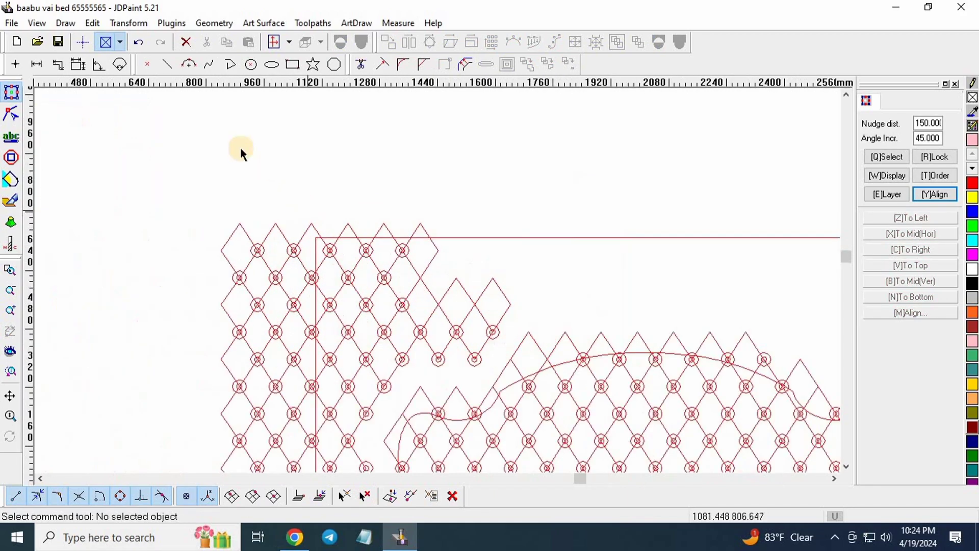
{"action": "left_click_drag", "start_coordinate": [240, 148], "coordinate": [457, 352]}
{"action": "key", "text": "Delete"}
{"action": "left_click_drag", "start_coordinate": [315, 240], "coordinate": [487, 370]}
{"action": "key", "text": "Delete"}
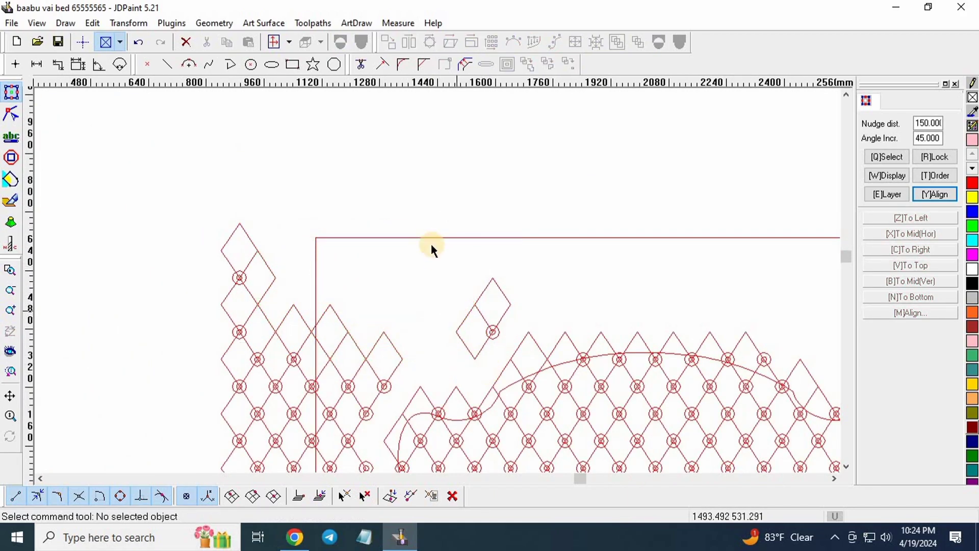
{"action": "left_click_drag", "start_coordinate": [424, 240], "coordinate": [528, 361]}
{"action": "key", "text": "Delete"}
- Delete the remaining block of diamonds and concentric circles to the left of the outline
{"action": "scroll", "coordinate": [326, 212], "scroll_direction": "down", "scroll_amount": 3}
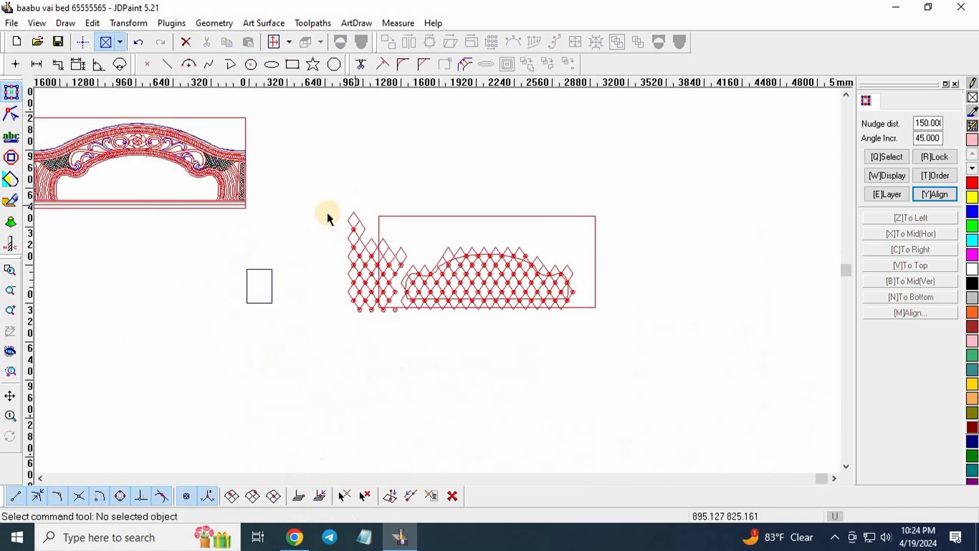
{"action": "scroll", "coordinate": [327, 212], "scroll_direction": "up", "scroll_amount": 2}
{"action": "left_click_drag", "start_coordinate": [433, 375], "coordinate": [474, 430]}
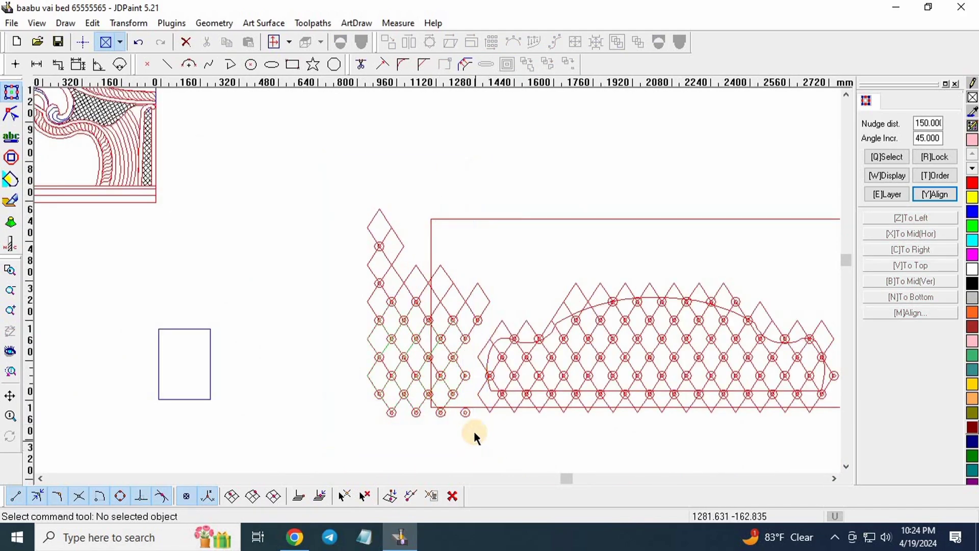
{"action": "key", "text": "Delete"}
{"action": "scroll", "coordinate": [448, 279], "scroll_direction": "up", "scroll_amount": 2}
{"action": "left_click_drag", "start_coordinate": [424, 221], "coordinate": [540, 405]}
{"action": "key", "text": "Delete"}
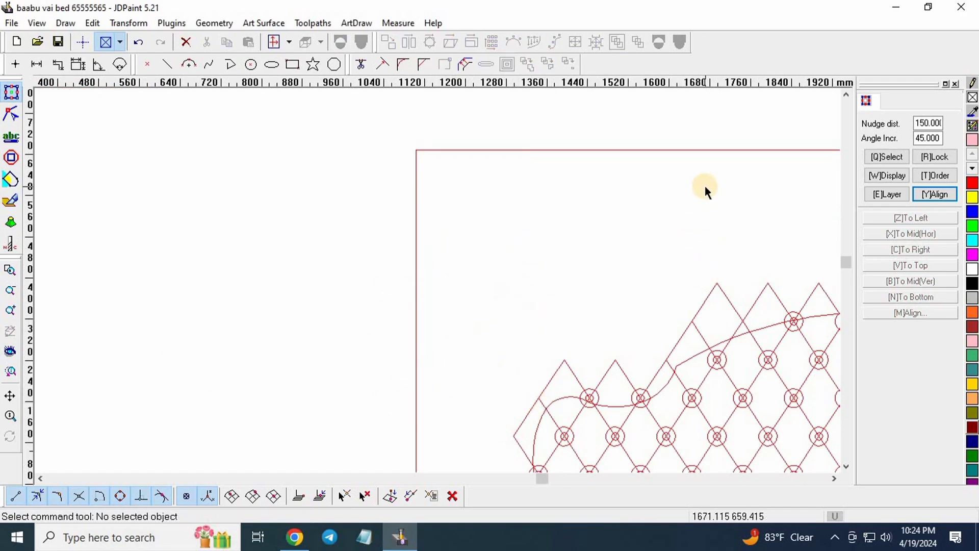
- Delete the concentric circles in the left part of the lattice's bottom row, along the outline's lower edge, keeping the diamonds
{"action": "scroll", "coordinate": [313, 273], "scroll_direction": "down", "scroll_amount": 3}
{"action": "scroll", "coordinate": [428, 352], "scroll_direction": "up", "scroll_amount": 5}
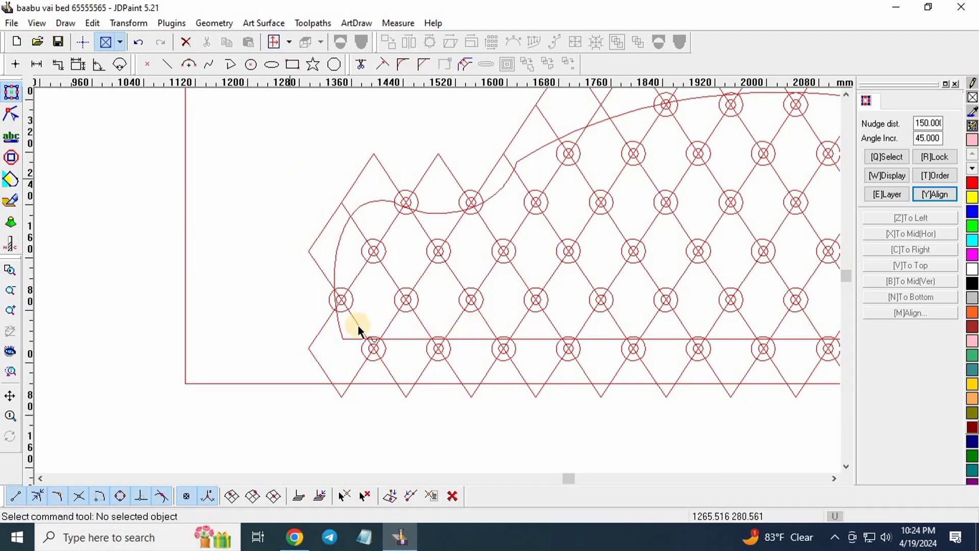
{"action": "scroll", "coordinate": [267, 277], "scroll_direction": "down", "scroll_amount": 3}
{"action": "scroll", "coordinate": [383, 197], "scroll_direction": "up", "scroll_amount": 2}
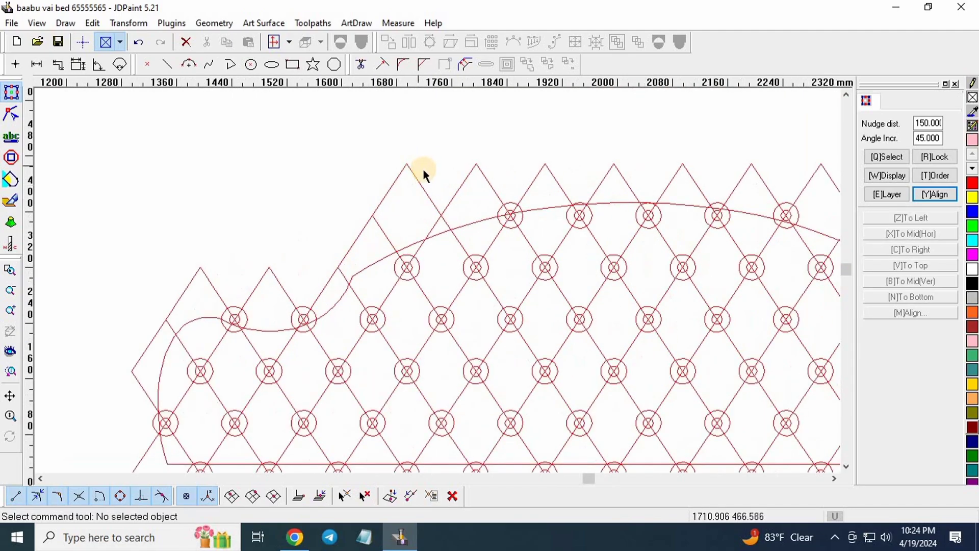
{"action": "scroll", "coordinate": [367, 170], "scroll_direction": "down", "scroll_amount": 2}
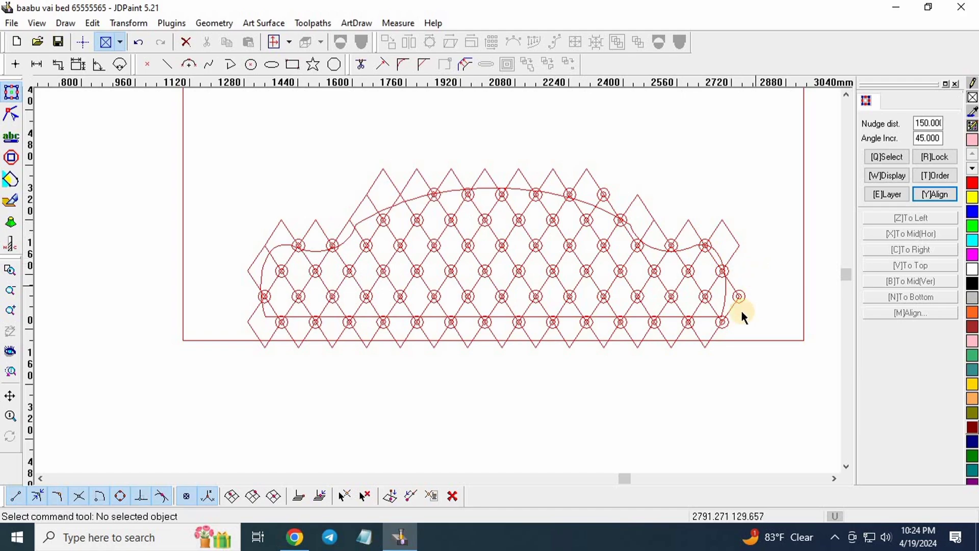
{"action": "scroll", "coordinate": [739, 284], "scroll_direction": "up", "scroll_amount": 1}
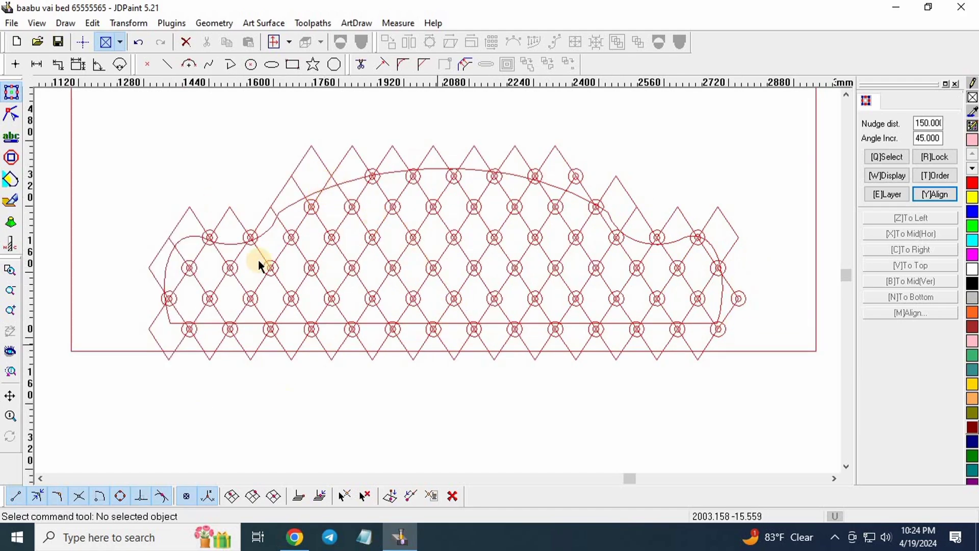
{"action": "scroll", "coordinate": [207, 330], "scroll_direction": "up", "scroll_amount": 4}
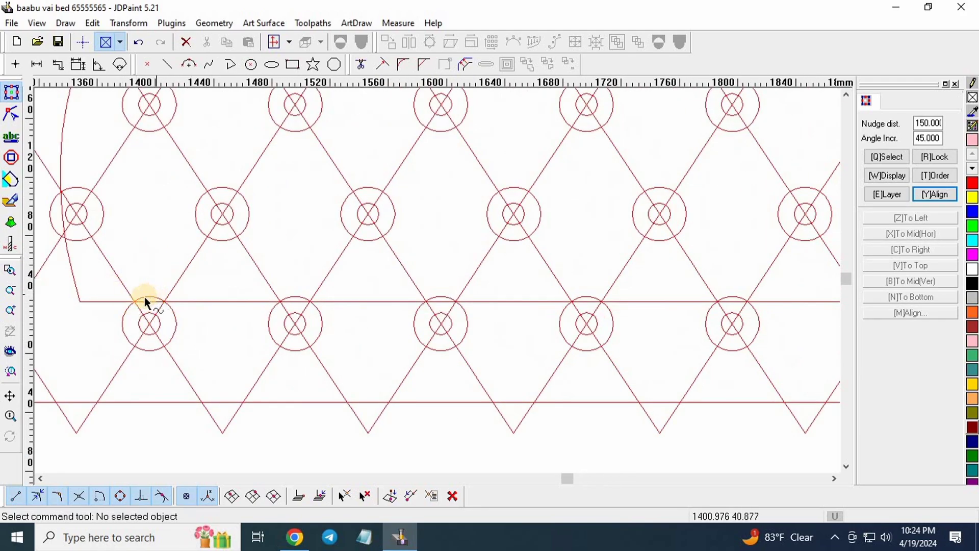
{"action": "scroll", "coordinate": [145, 297], "scroll_direction": "down", "scroll_amount": 2}
{"action": "left_click_drag", "start_coordinate": [93, 291], "coordinate": [677, 384]}
{"action": "key", "text": "Delete"}
{"action": "scroll", "coordinate": [526, 314], "scroll_direction": "down", "scroll_amount": 2}
{"action": "scroll", "coordinate": [523, 314], "scroll_direction": "up", "scroll_amount": 2}
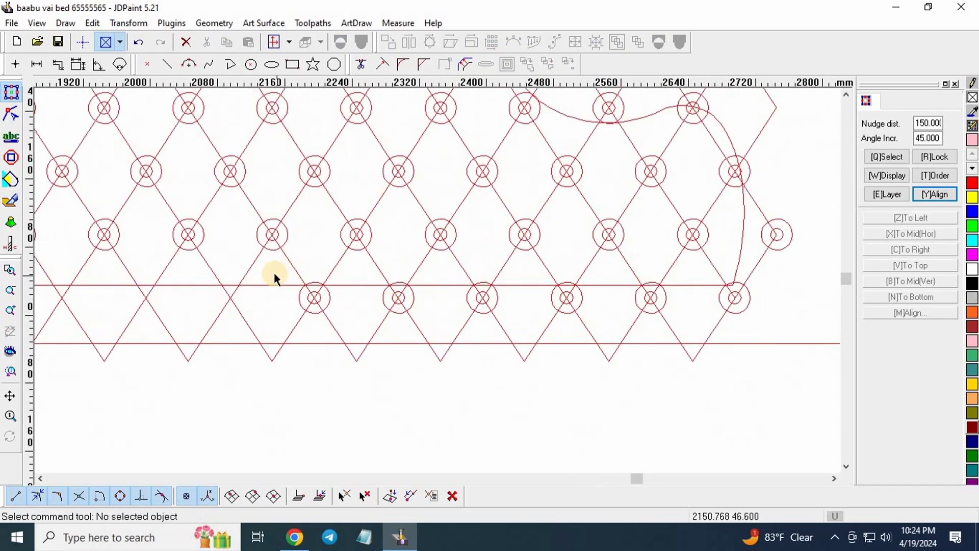
- Delete the remaining circle pairs along the headboard outline's bottom edge, on the right half of the diamond lattice
{"action": "left_click_drag", "start_coordinate": [275, 274], "coordinate": [747, 388]}
{"action": "key", "text": "Delete"}
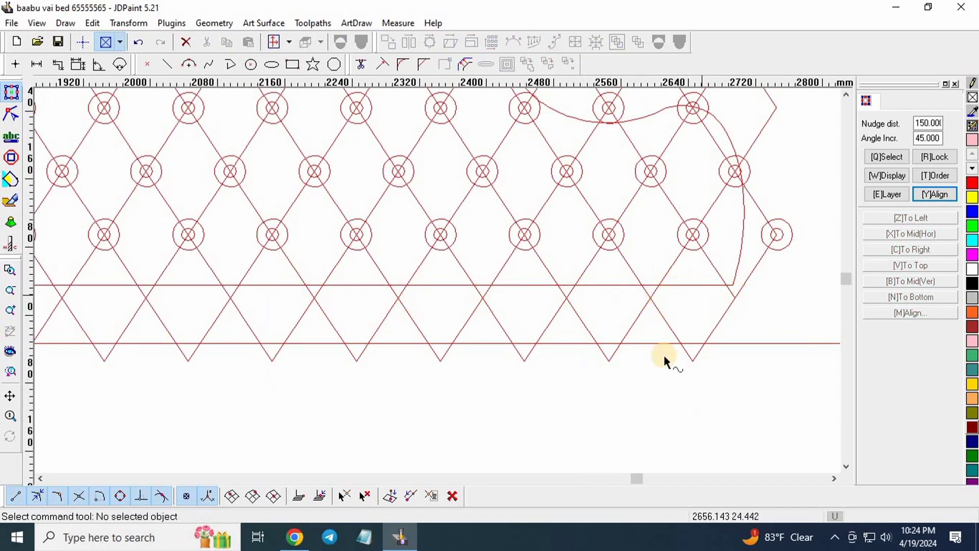
{"action": "scroll", "coordinate": [664, 356], "scroll_direction": "up", "scroll_amount": 1}
{"action": "left_click_drag", "start_coordinate": [676, 342], "coordinate": [378, 323]}
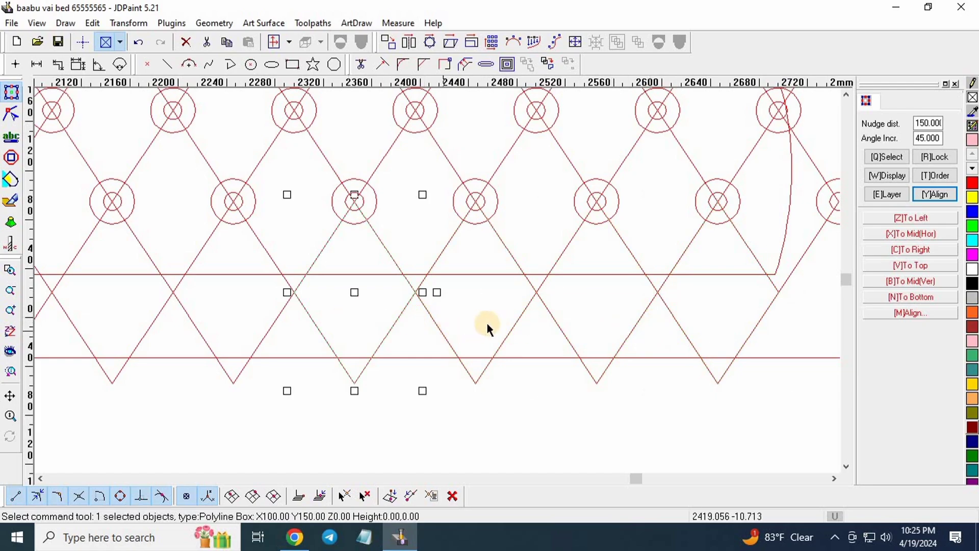
{"action": "scroll", "coordinate": [487, 322], "scroll_direction": "down", "scroll_amount": 5}
{"action": "scroll", "coordinate": [556, 231], "scroll_direction": "down", "scroll_amount": 1}
{"action": "left_click", "coordinate": [605, 396]}
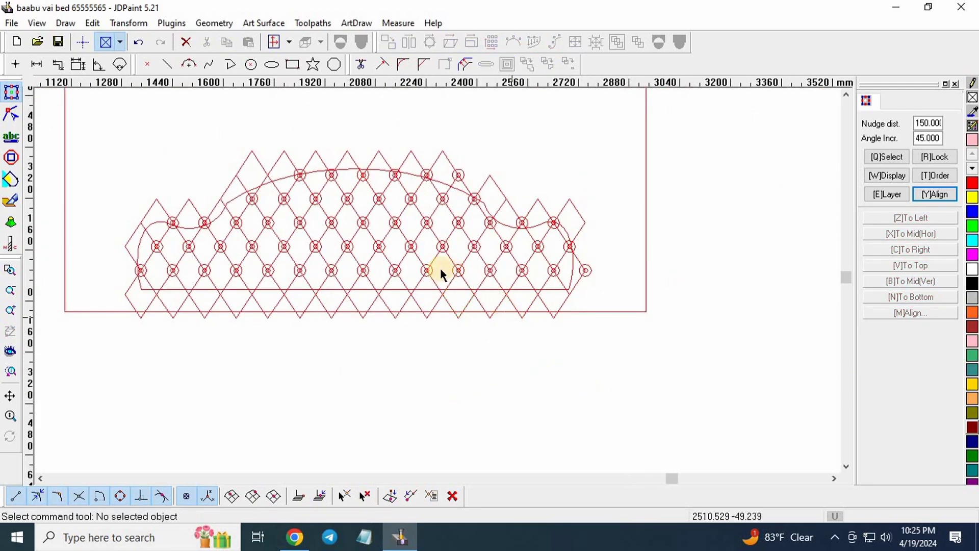
- Delete the circle pair outside the outline's lower right corner
{"action": "scroll", "coordinate": [187, 198], "scroll_direction": "up", "scroll_amount": 2}
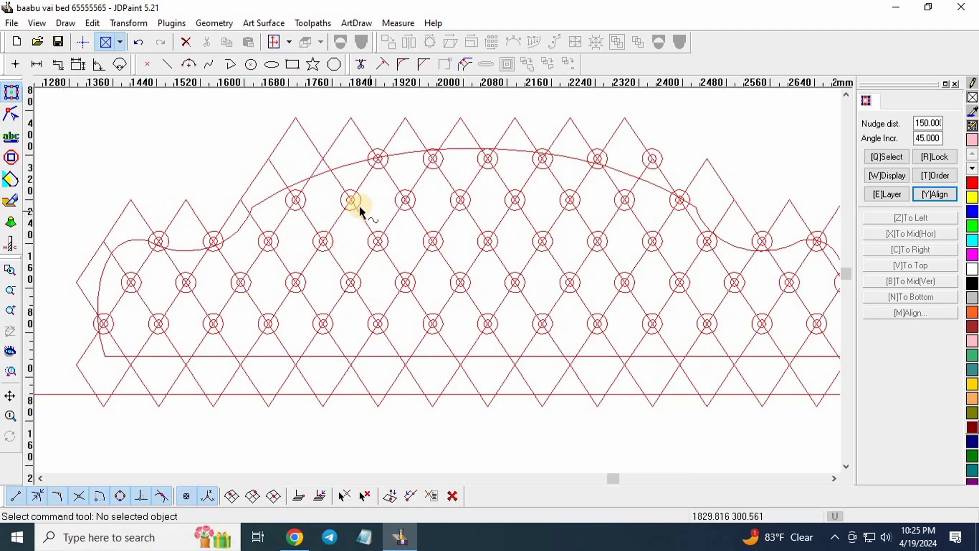
{"action": "scroll", "coordinate": [312, 205], "scroll_direction": "down", "scroll_amount": 2}
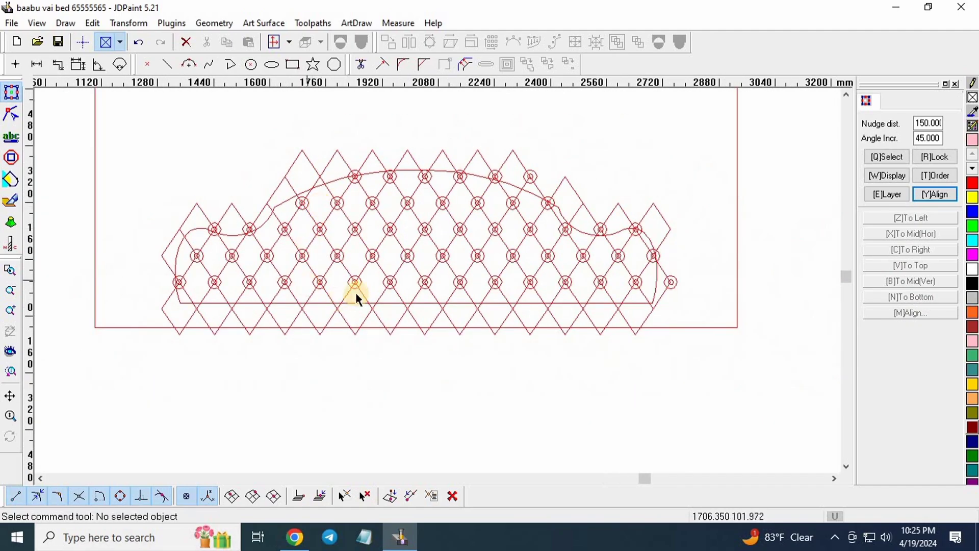
{"action": "scroll", "coordinate": [668, 204], "scroll_direction": "up", "scroll_amount": 4}
{"action": "scroll", "coordinate": [668, 204], "scroll_direction": "up", "scroll_amount": 2}
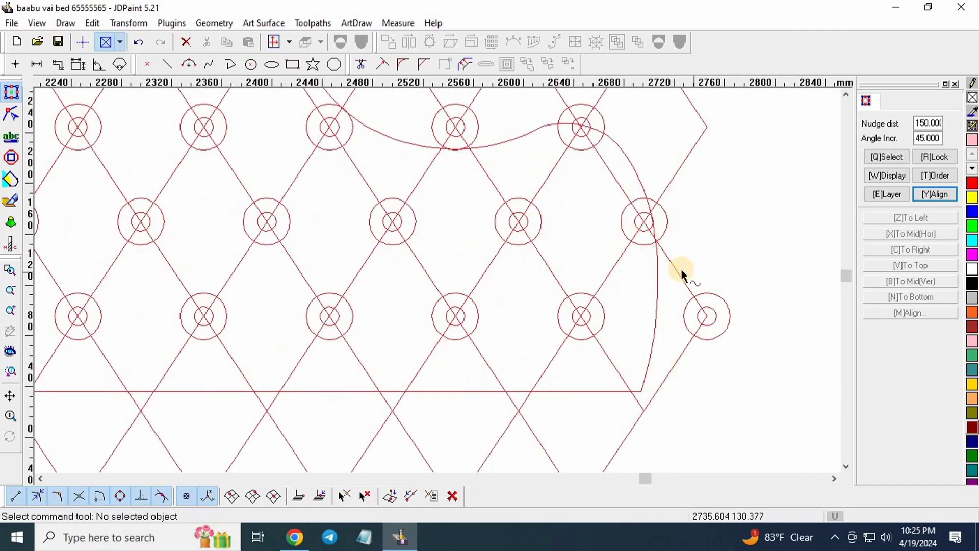
{"action": "left_click_drag", "start_coordinate": [673, 275], "coordinate": [779, 369]}
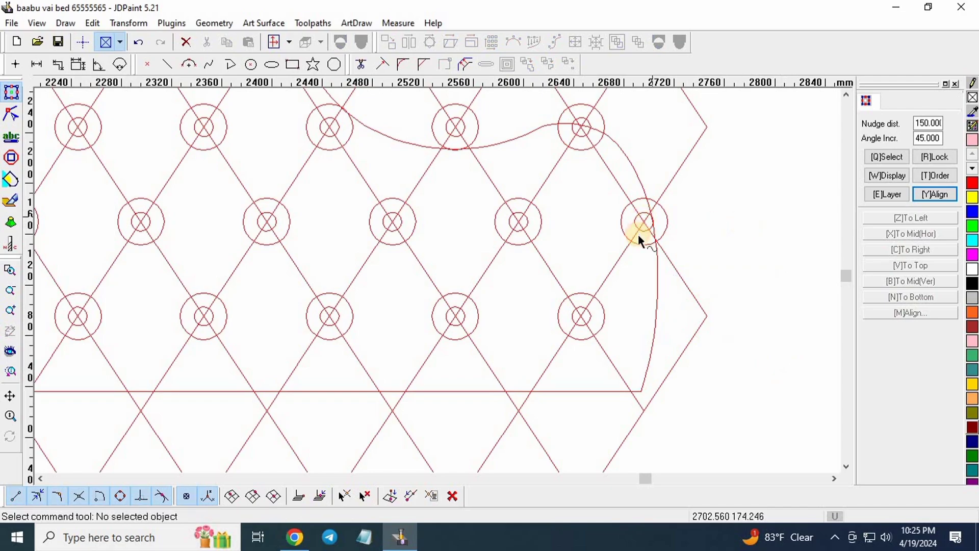
- Delete the circle pair outside the outline's upper curve, at the right end of the top row
{"action": "scroll", "coordinate": [638, 234], "scroll_direction": "down", "scroll_amount": 3}
{"action": "scroll", "coordinate": [454, 122], "scroll_direction": "up", "scroll_amount": 5}
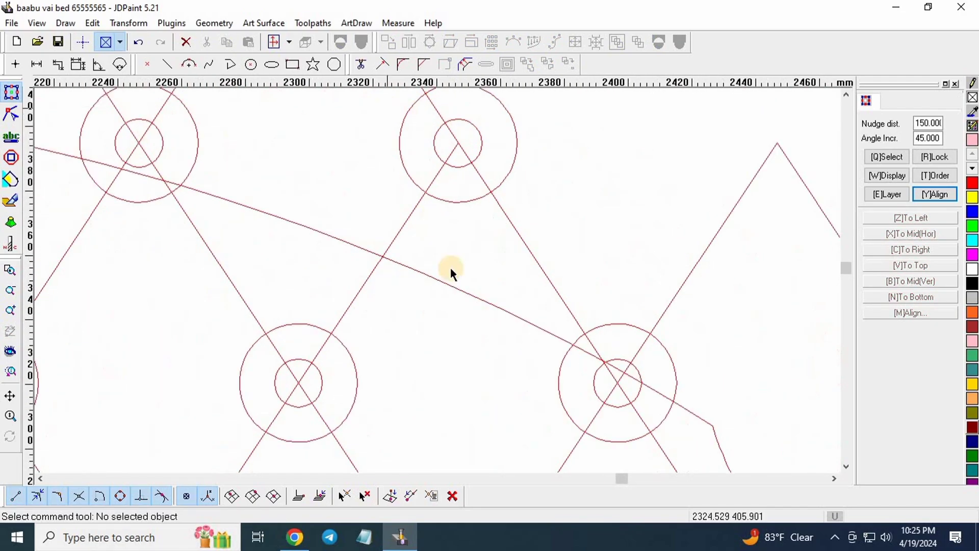
{"action": "scroll", "coordinate": [405, 203], "scroll_direction": "down", "scroll_amount": 2}
{"action": "left_click_drag", "start_coordinate": [405, 211], "coordinate": [561, 334]}
{"action": "left_click", "coordinate": [538, 260]}
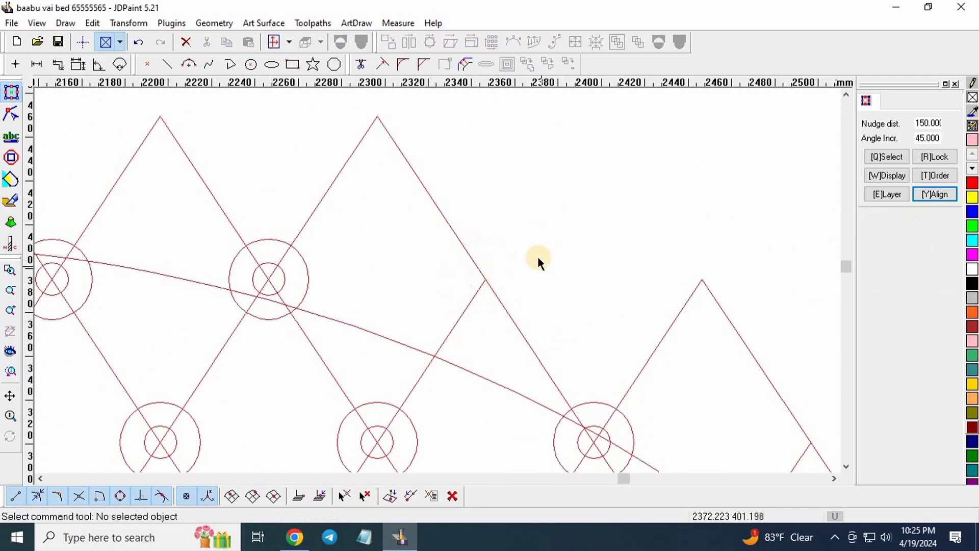
- Select the leftmost circle pair of the third row from the bottom and the first four pairs of the second row
{"action": "scroll", "coordinate": [551, 286], "scroll_direction": "down", "scroll_amount": 3}
{"action": "scroll", "coordinate": [561, 305], "scroll_direction": "up", "scroll_amount": 2}
{"action": "scroll", "coordinate": [561, 305], "scroll_direction": "down", "scroll_amount": 2}
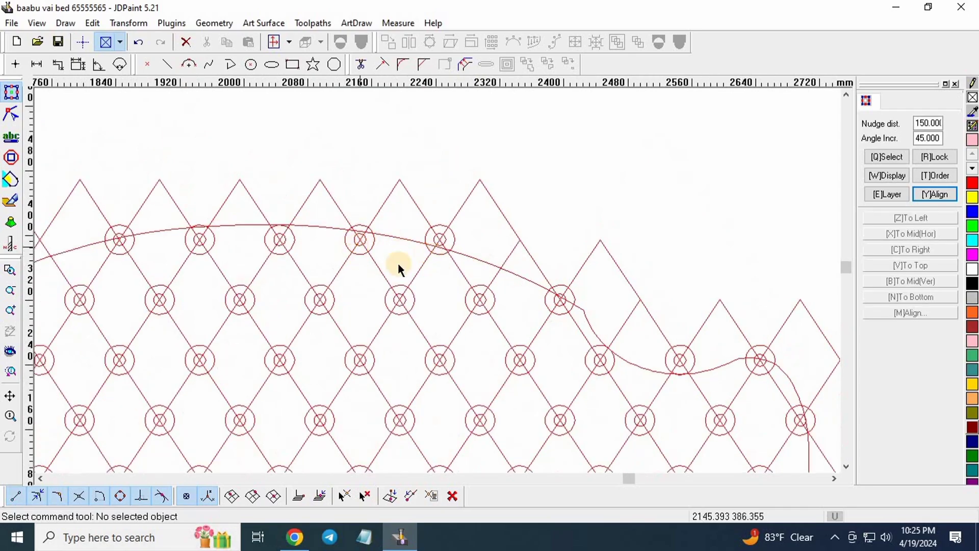
{"action": "scroll", "coordinate": [398, 262], "scroll_direction": "down", "scroll_amount": 2}
{"action": "scroll", "coordinate": [336, 235], "scroll_direction": "up", "scroll_amount": 1}
{"action": "scroll", "coordinate": [202, 288], "scroll_direction": "down", "scroll_amount": 3}
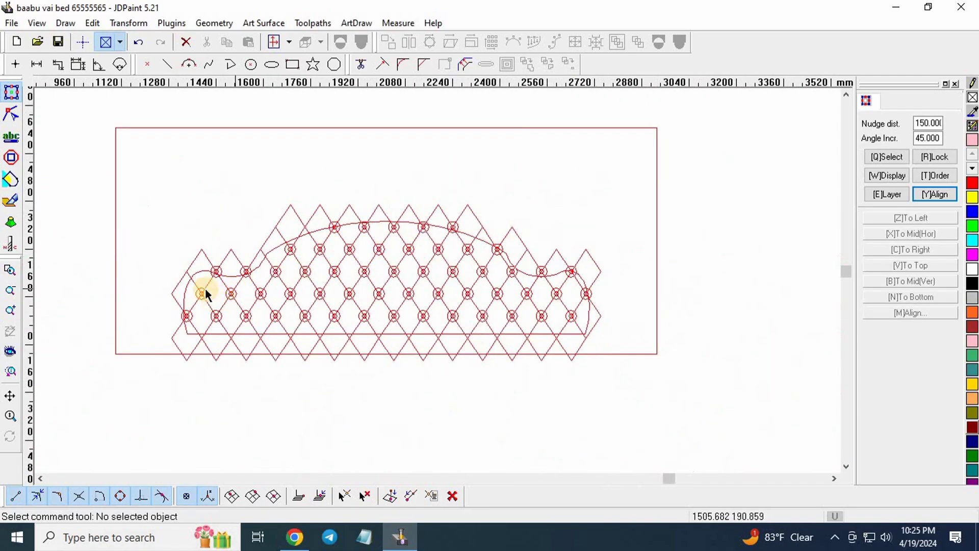
{"action": "scroll", "coordinate": [254, 212], "scroll_direction": "up", "scroll_amount": 4}
{"action": "scroll", "coordinate": [172, 197], "scroll_direction": "up", "scroll_amount": 2}
{"action": "left_click_drag", "start_coordinate": [171, 193], "coordinate": [322, 268]}
{"action": "scroll", "coordinate": [276, 209], "scroll_direction": "down", "scroll_amount": 4}
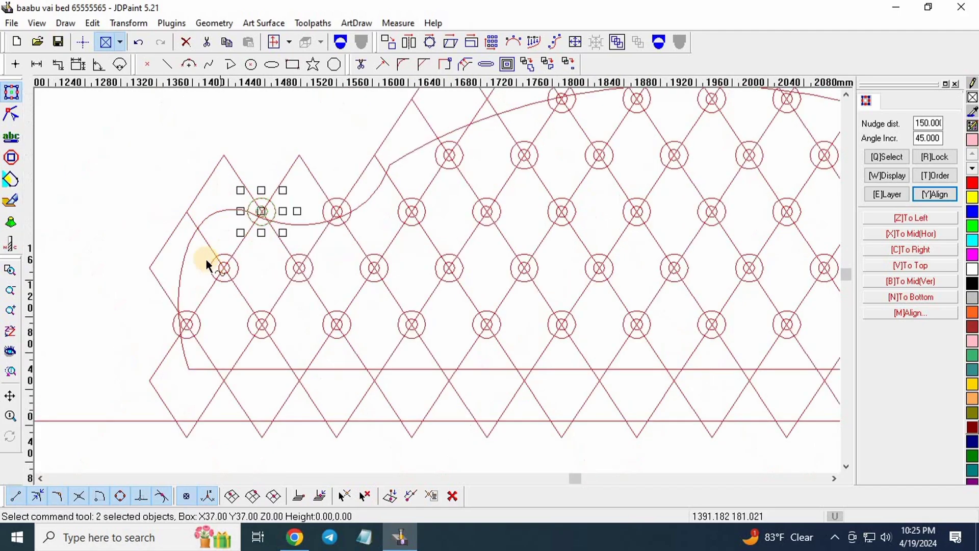
{"action": "scroll", "coordinate": [212, 263], "scroll_direction": "up", "scroll_amount": 4}
{"action": "left_click_drag", "start_coordinate": [174, 235], "coordinate": [762, 332]}
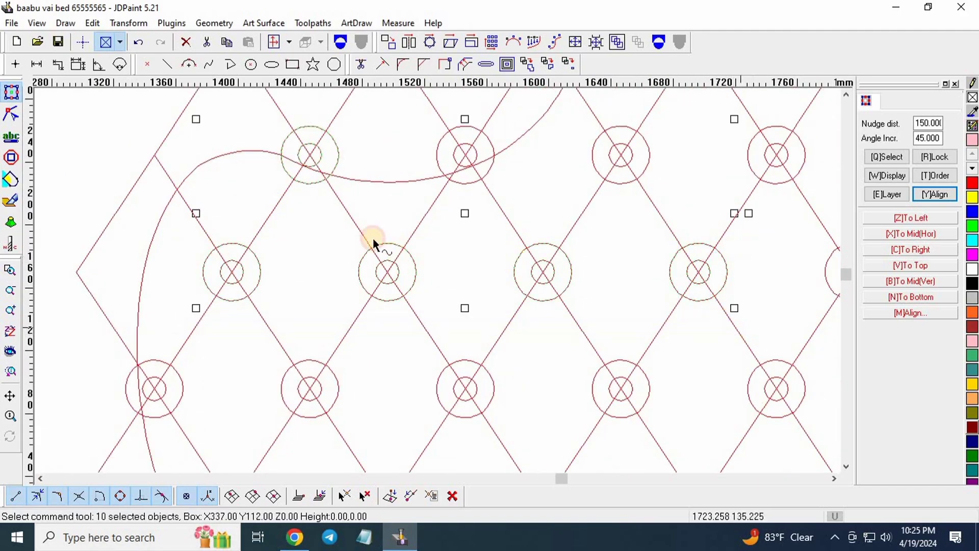
- Add all the circle pairs of the bottom row, from the left end to the right end, to the selection
{"action": "scroll", "coordinate": [331, 261], "scroll_direction": "down", "scroll_amount": 2}
{"action": "left_click_drag", "start_coordinate": [222, 247], "coordinate": [754, 323]}
{"action": "scroll", "coordinate": [270, 292], "scroll_direction": "down", "scroll_amount": 3}
{"action": "scroll", "coordinate": [220, 280], "scroll_direction": "up", "scroll_amount": 2}
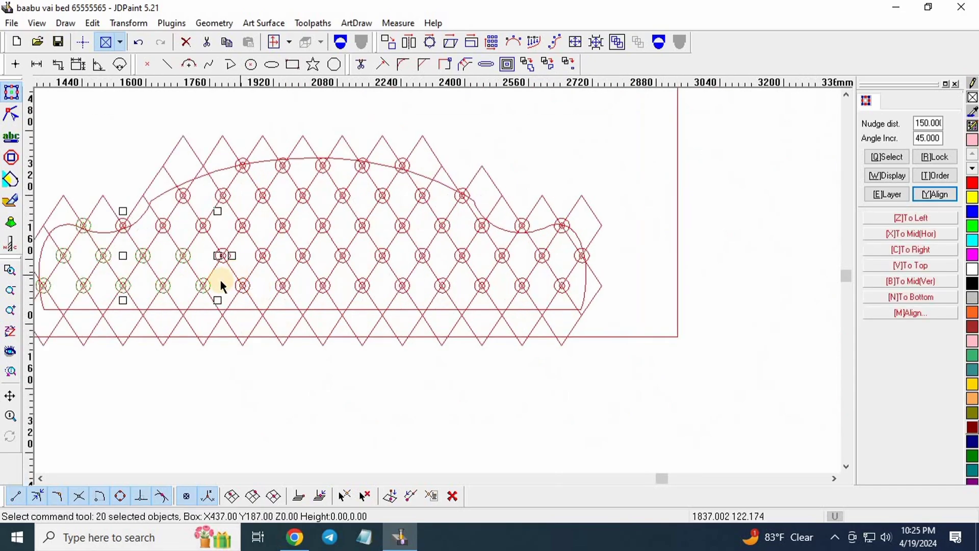
{"action": "left_click_drag", "start_coordinate": [602, 325], "coordinate": [758, 319]}
{"action": "scroll", "coordinate": [556, 298], "scroll_direction": "down", "scroll_amount": 2}
{"action": "scroll", "coordinate": [676, 297], "scroll_direction": "up", "scroll_amount": 3}
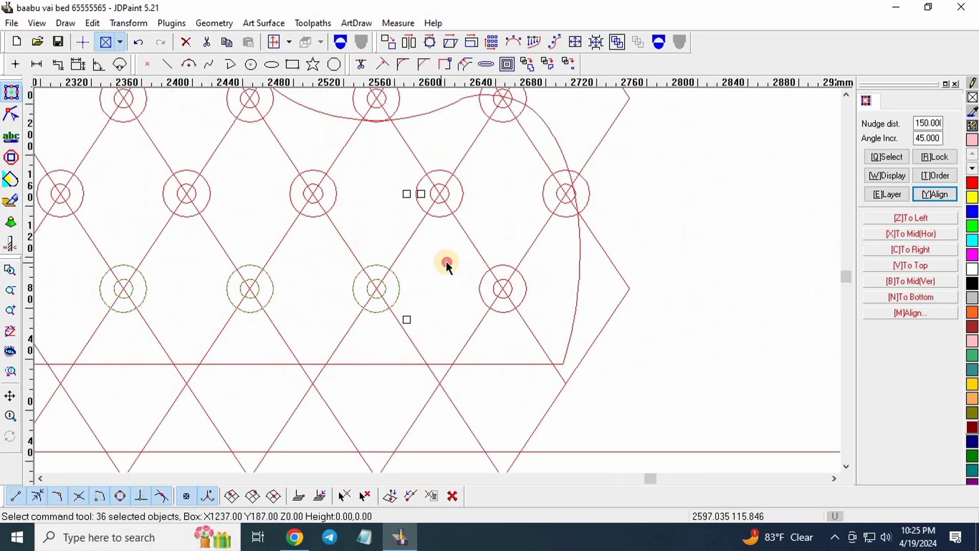
{"action": "left_click_drag", "start_coordinate": [433, 259], "coordinate": [567, 327]}
{"action": "scroll", "coordinate": [477, 234], "scroll_direction": "down", "scroll_amount": 1}
{"action": "scroll", "coordinate": [473, 232], "scroll_direction": "up", "scroll_amount": 1}
- Add the rightmost circle pairs of the second and third rows to the selection, leaving out the pair at the outline's right dip
{"action": "left_click_drag", "start_coordinate": [473, 233], "coordinate": [729, 300]}
{"action": "left_click_drag", "start_coordinate": [407, 158], "coordinate": [587, 219]}
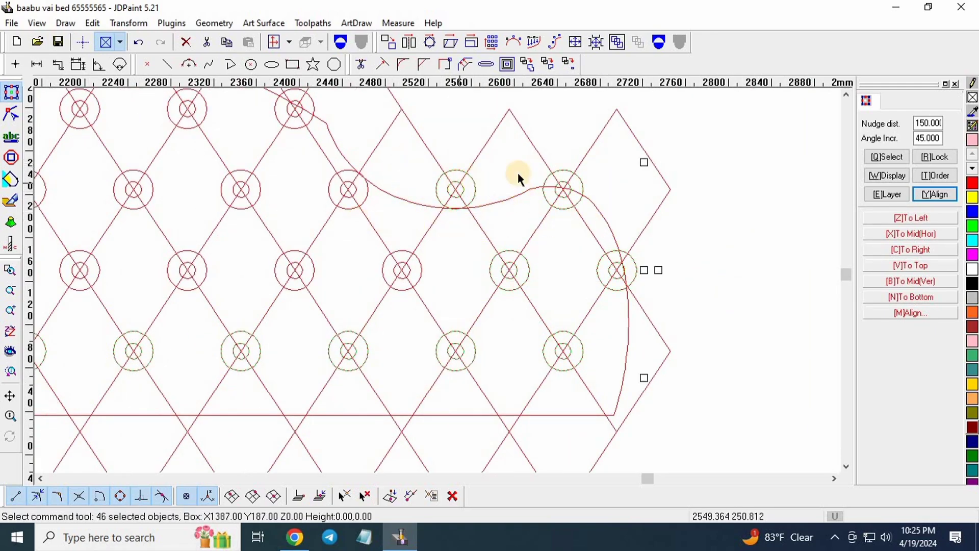
{"action": "scroll", "coordinate": [561, 179], "scroll_direction": "up", "scroll_amount": 2}
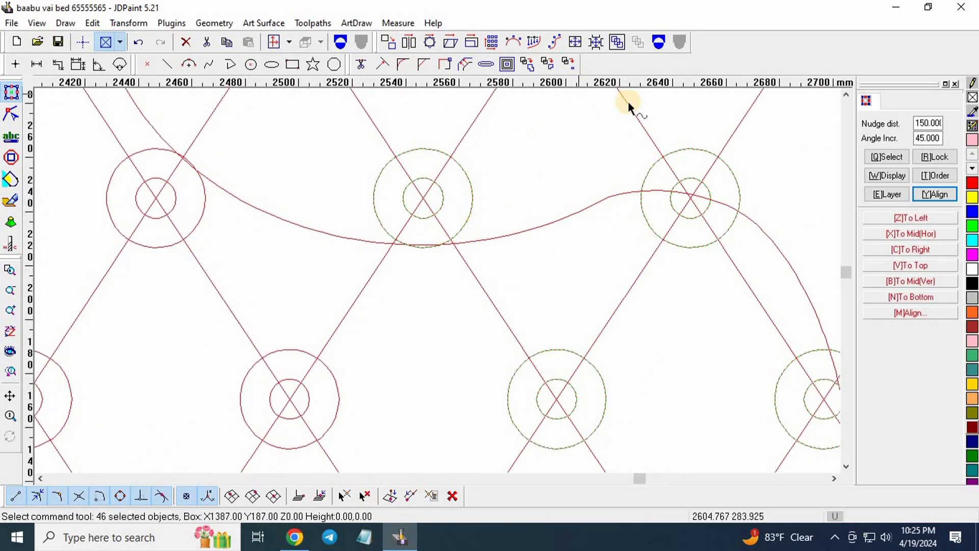
{"action": "scroll", "coordinate": [492, 201], "scroll_direction": "down", "scroll_amount": 2}
{"action": "scroll", "coordinate": [491, 202], "scroll_direction": "up", "scroll_amount": 2}
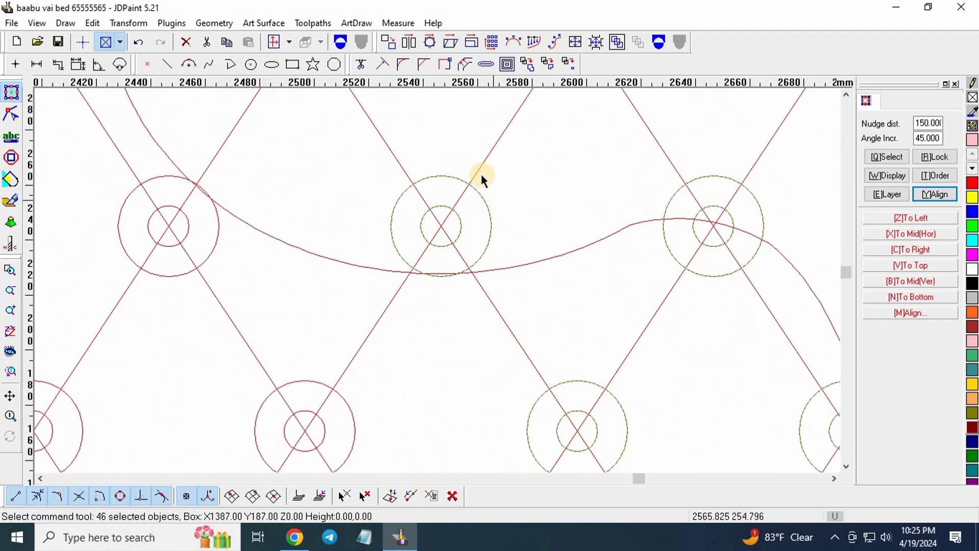
{"action": "scroll", "coordinate": [482, 174], "scroll_direction": "up", "scroll_amount": 2}
{"action": "left_click_drag", "start_coordinate": [561, 212], "coordinate": [411, 315]}
{"action": "scroll", "coordinate": [470, 276], "scroll_direction": "down", "scroll_amount": 5}
{"action": "scroll", "coordinate": [545, 276], "scroll_direction": "down", "scroll_amount": 3}
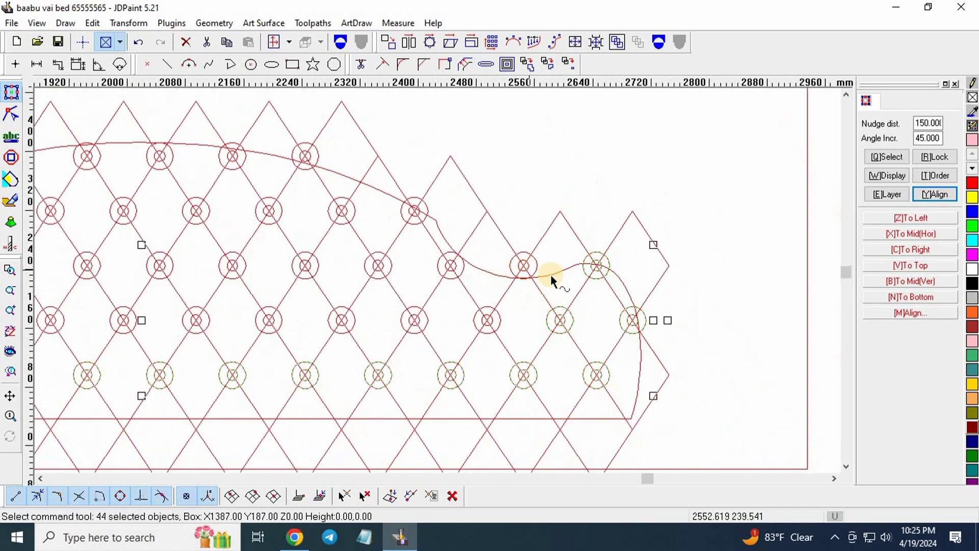
- Add the remaining circle pairs of the second row and the middle pairs of the third row to the selection
{"action": "scroll", "coordinate": [520, 270], "scroll_direction": "up", "scroll_amount": 2}
{"action": "scroll", "coordinate": [517, 270], "scroll_direction": "down", "scroll_amount": 2}
{"action": "scroll", "coordinate": [367, 281], "scroll_direction": "up", "scroll_amount": 2}
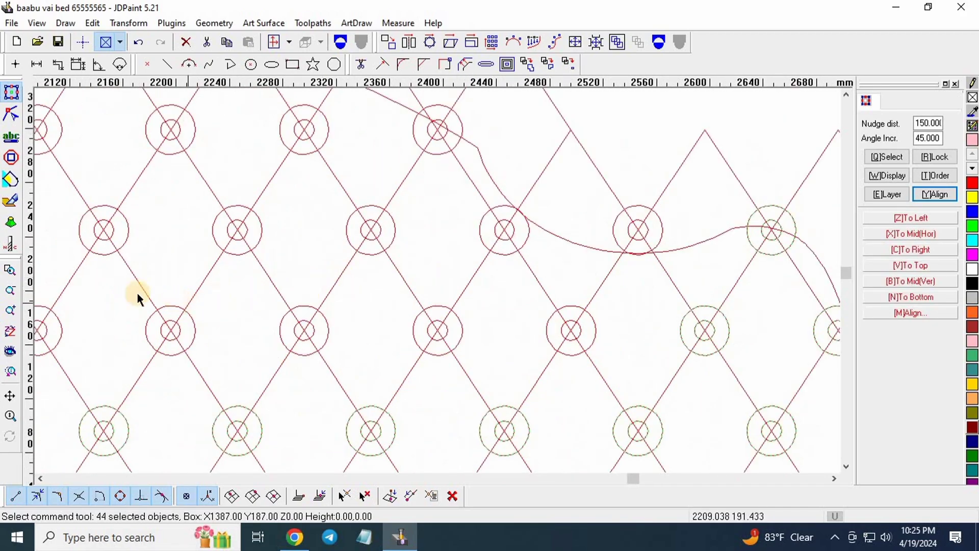
{"action": "left_click_drag", "start_coordinate": [113, 294], "coordinate": [774, 386], "text": "shift"}
{"action": "scroll", "coordinate": [601, 360], "scroll_direction": "down", "scroll_amount": 3}
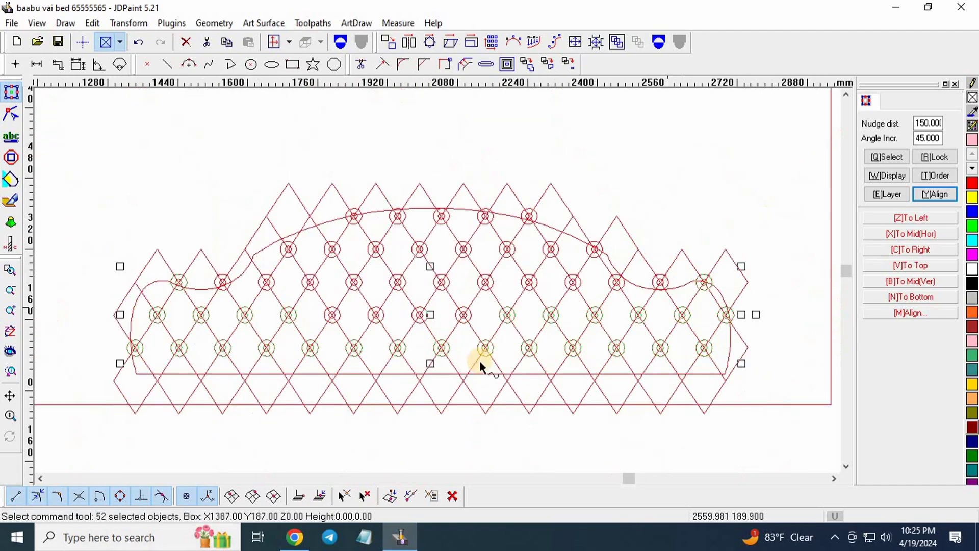
{"action": "scroll", "coordinate": [234, 307], "scroll_direction": "up", "scroll_amount": 2}
{"action": "left_click_drag", "start_coordinate": [265, 293], "coordinate": [637, 341], "text": "shift"}
{"action": "left_click_drag", "start_coordinate": [182, 248], "coordinate": [736, 327], "text": "shift"}
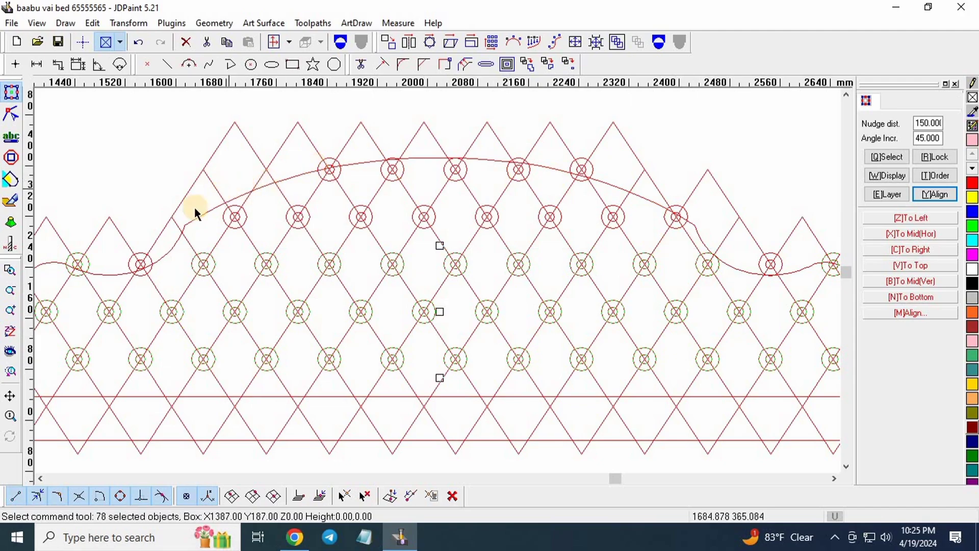
- Add the circle pairs of the two upper rows and the pair at the outline's left dip to the selection
{"action": "left_click_drag", "start_coordinate": [196, 207], "coordinate": [726, 238], "text": "shift"}
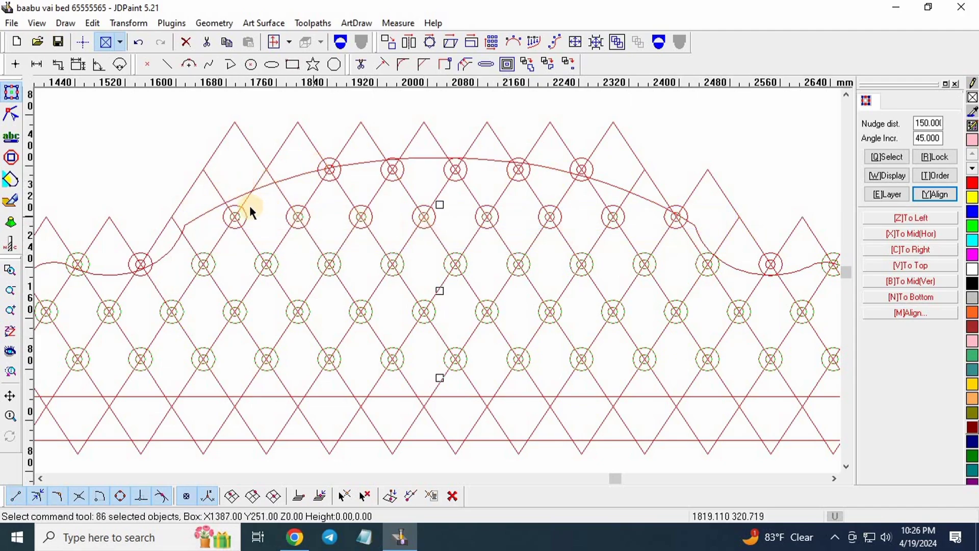
{"action": "left_click_drag", "start_coordinate": [213, 193], "coordinate": [726, 243], "text": "shift"}
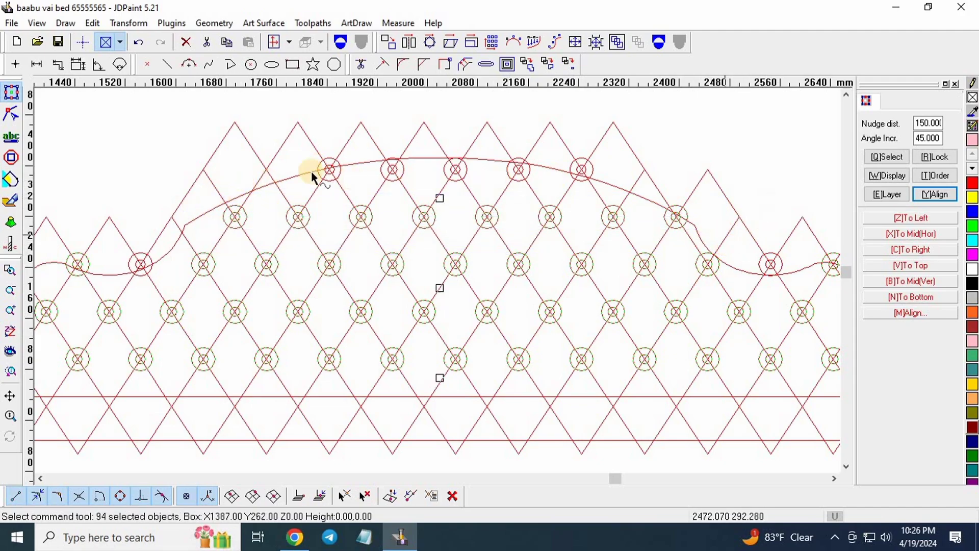
{"action": "left_click_drag", "start_coordinate": [294, 154], "coordinate": [613, 241], "text": "shift"}
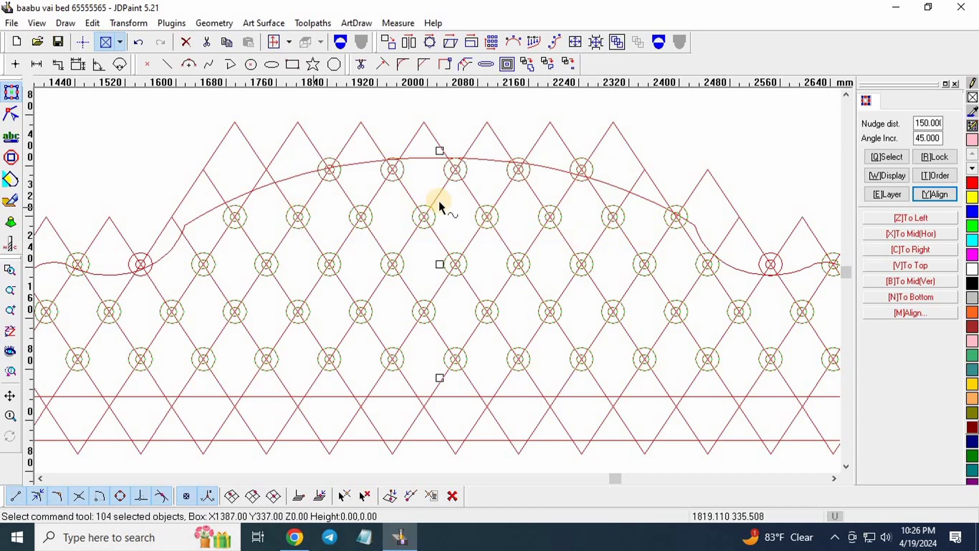
{"action": "scroll", "coordinate": [226, 237], "scroll_direction": "up", "scroll_amount": 2}
{"action": "left_click_drag", "start_coordinate": [203, 214], "coordinate": [507, 361], "text": "shift"}
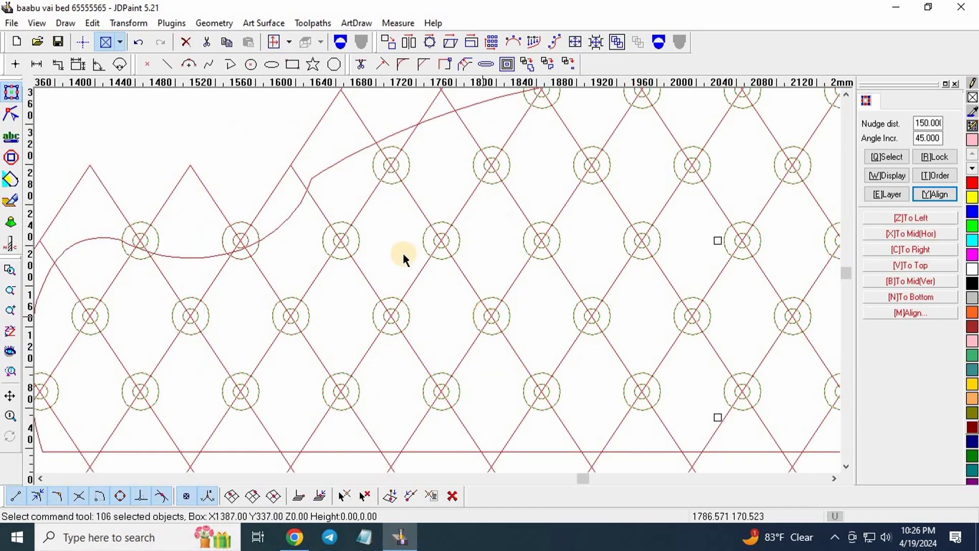
- Combine all the selected circles into a single object and clear the selection
{"action": "scroll", "coordinate": [452, 238], "scroll_direction": "down", "scroll_amount": 3}
{"action": "scroll", "coordinate": [626, 268], "scroll_direction": "up", "scroll_amount": 5}
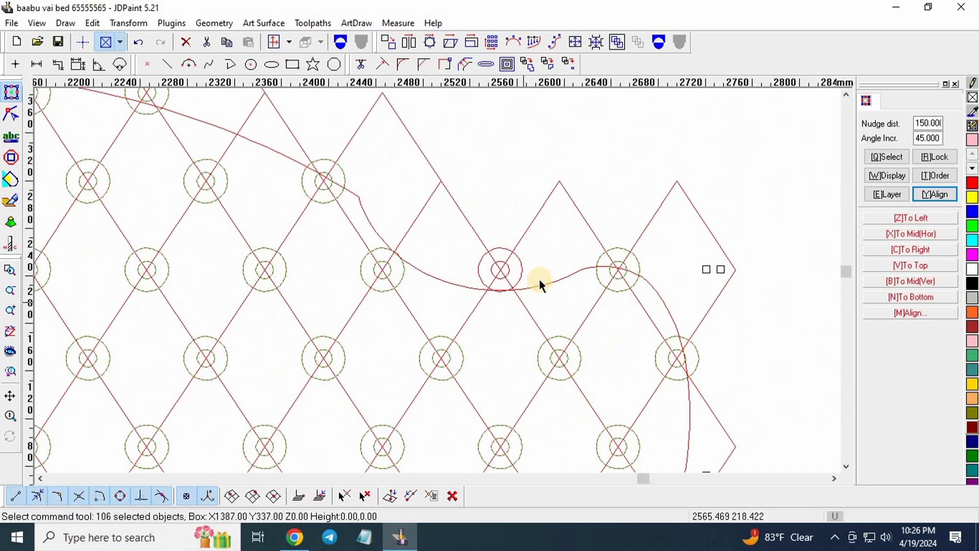
{"action": "scroll", "coordinate": [393, 311], "scroll_direction": "down", "scroll_amount": 4}
{"action": "scroll", "coordinate": [496, 262], "scroll_direction": "down", "scroll_amount": 1}
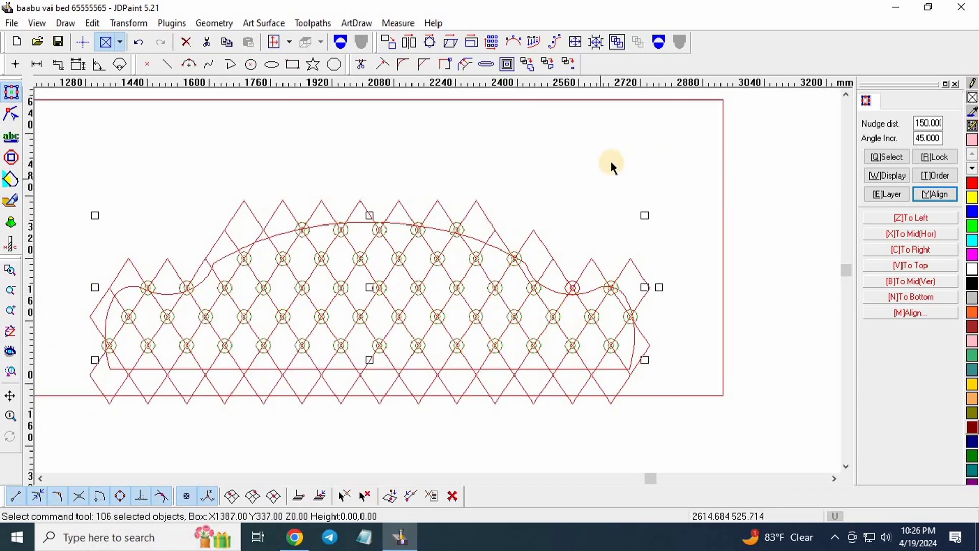
{"action": "left_click", "coordinate": [659, 43]}
{"action": "left_click", "coordinate": [568, 296]}
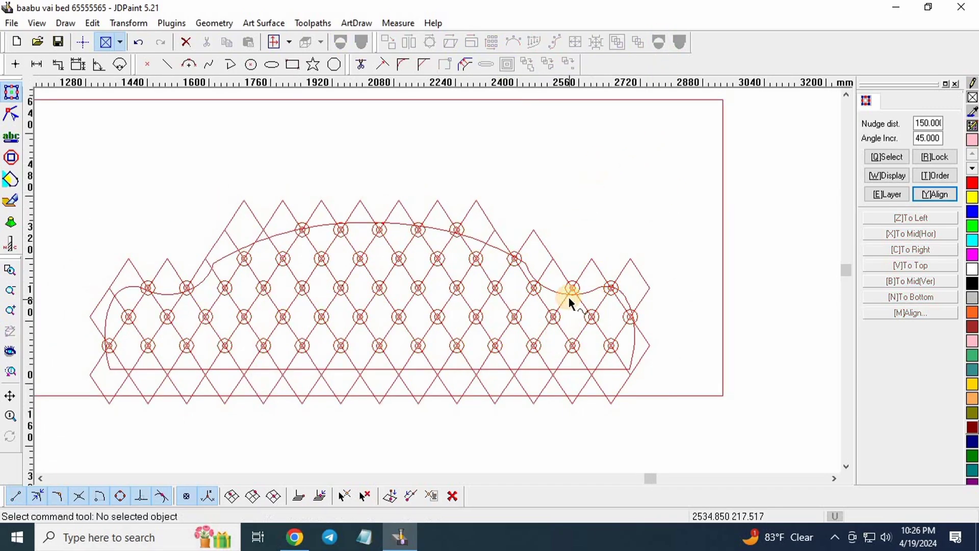
- Delete both circles of the uncombined pair at the outline's right dip
{"action": "scroll", "coordinate": [571, 294], "scroll_direction": "up", "scroll_amount": 4}
{"action": "left_click", "coordinate": [629, 306]}
{"action": "left_click", "coordinate": [604, 299]}
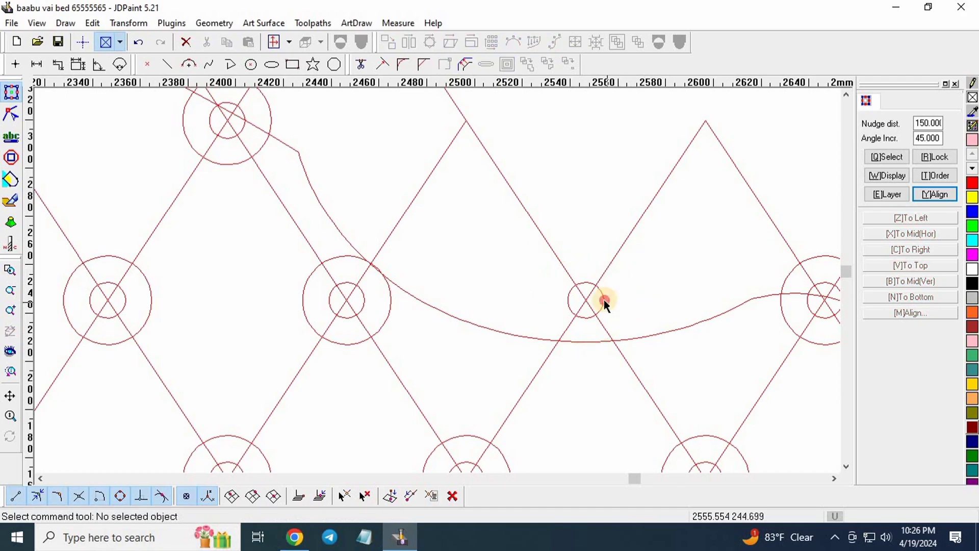
- Select the combined circles, set the nudge distance to 200, and nudge them down seven times, clear of the lattice
{"action": "scroll", "coordinate": [605, 256], "scroll_direction": "down", "scroll_amount": 1}
{"action": "scroll", "coordinate": [605, 254], "scroll_direction": "down", "scroll_amount": 2}
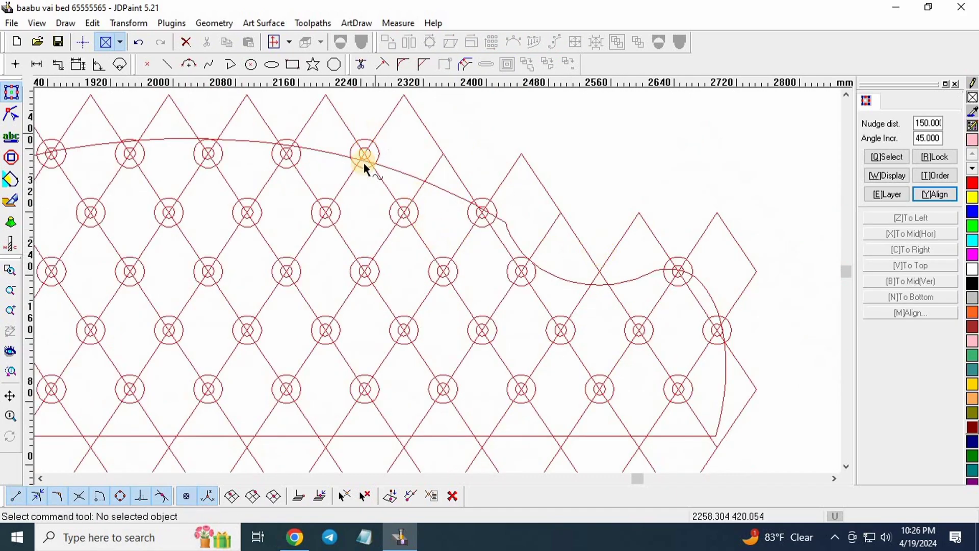
{"action": "scroll", "coordinate": [520, 169], "scroll_direction": "down", "scroll_amount": 1}
{"action": "scroll", "coordinate": [506, 168], "scroll_direction": "up", "scroll_amount": 1}
{"action": "left_click", "coordinate": [503, 164]}
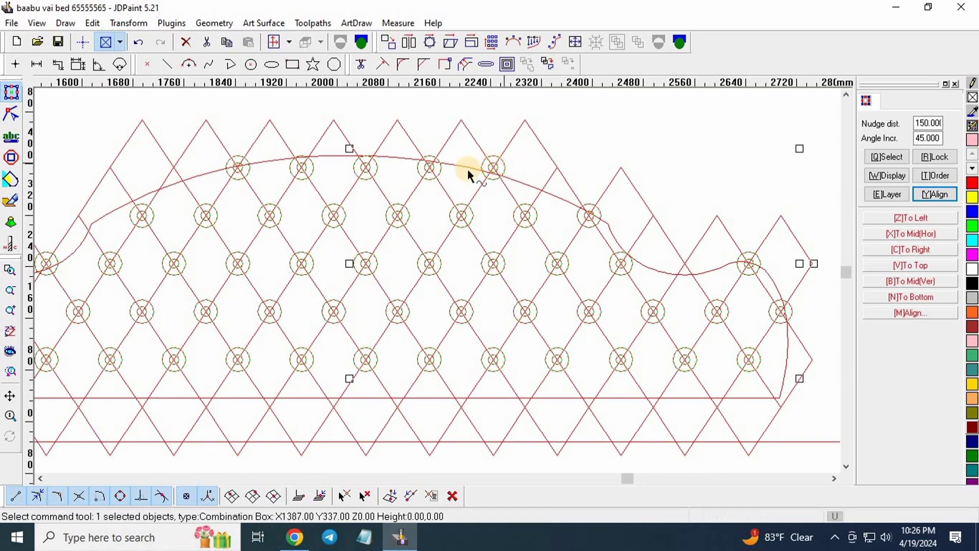
{"action": "scroll", "coordinate": [467, 168], "scroll_direction": "down", "scroll_amount": 2}
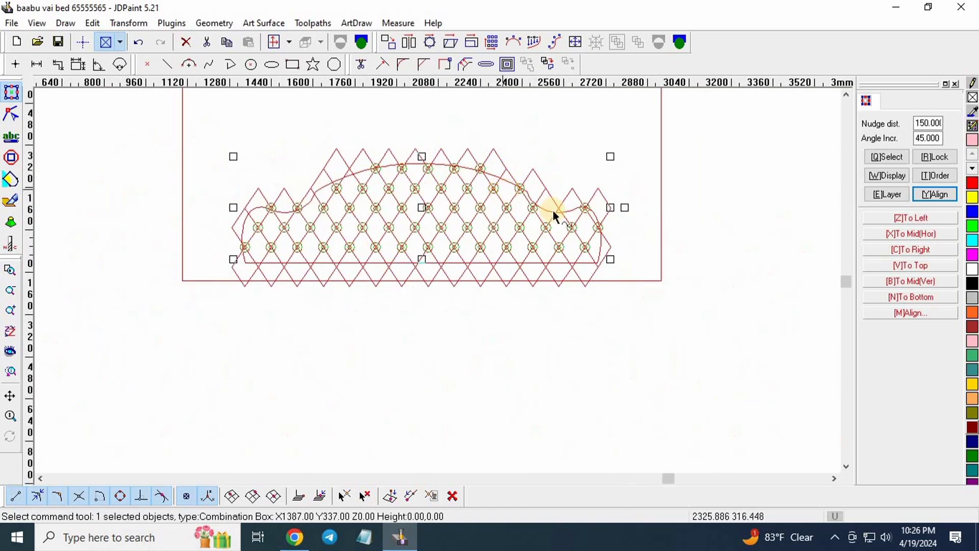
{"action": "double_click", "coordinate": [934, 123]}
{"action": "type", "text": "200"}
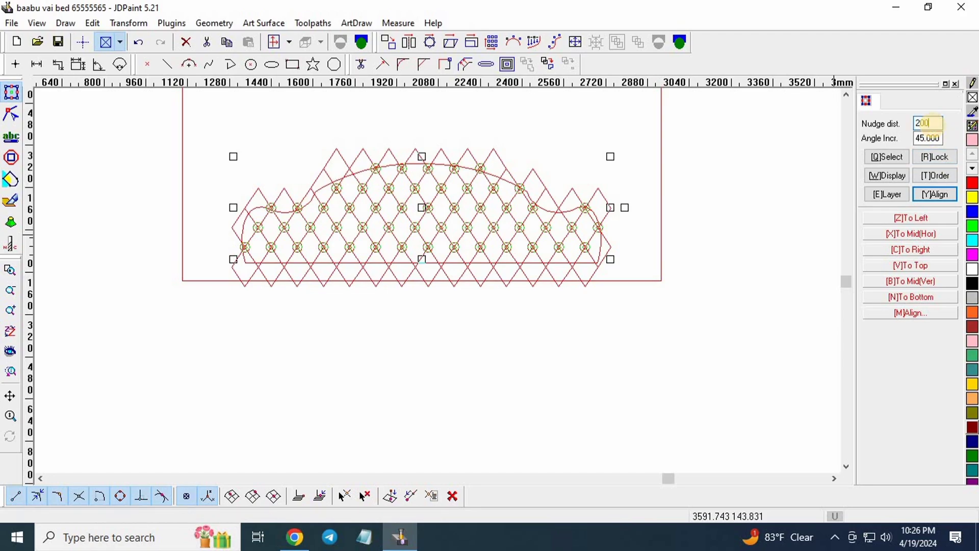
{"action": "left_click", "coordinate": [444, 225]}
{"action": "key", "text": "Down"}
{"action": "key", "text": "Down"}
{"action": "key", "text": "Down"}
{"action": "key", "text": "Down"}
{"action": "key", "text": "Down"}
{"action": "key", "text": "Down"}
{"action": "key", "text": "Down"}
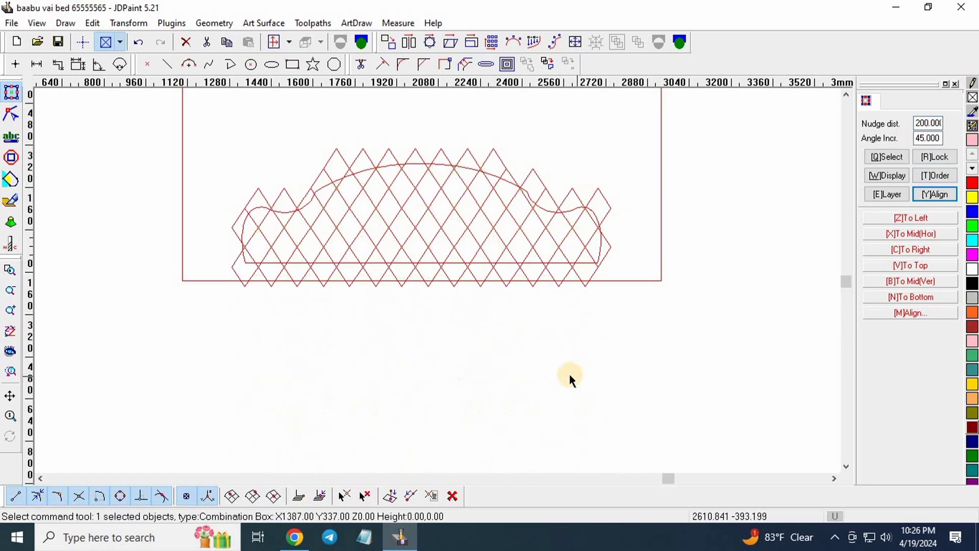
- Select the whole diamond lattice inside the rectangle and remove the headboard outline from the selection
{"action": "left_click", "coordinate": [569, 375]}
{"action": "scroll", "coordinate": [336, 166], "scroll_direction": "up", "scroll_amount": 1}
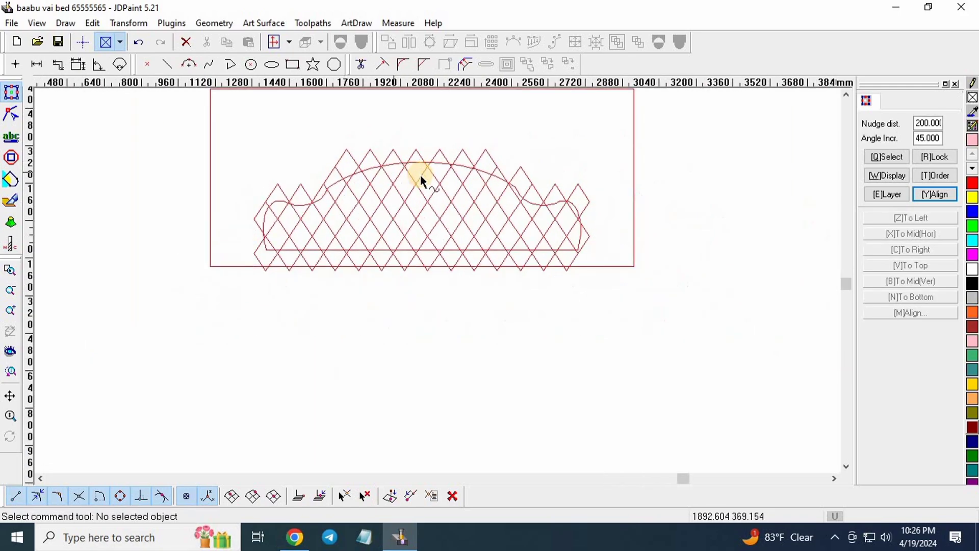
{"action": "scroll", "coordinate": [420, 179], "scroll_direction": "down", "scroll_amount": 1}
{"action": "scroll", "coordinate": [342, 178], "scroll_direction": "up", "scroll_amount": 1}
{"action": "scroll", "coordinate": [322, 203], "scroll_direction": "down", "scroll_amount": 2}
{"action": "left_click_drag", "start_coordinate": [145, 164], "coordinate": [747, 408]}
{"action": "scroll", "coordinate": [444, 201], "scroll_direction": "up", "scroll_amount": 1}
{"action": "scroll", "coordinate": [459, 203], "scroll_direction": "up", "scroll_amount": 1}
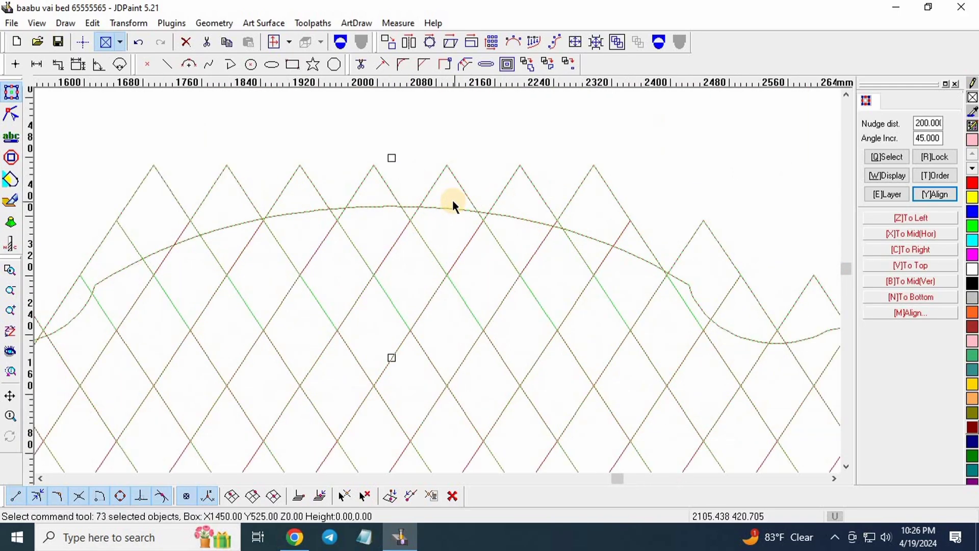
{"action": "scroll", "coordinate": [444, 204], "scroll_direction": "up", "scroll_amount": 1}
{"action": "left_click", "coordinate": [449, 213], "text": "shift"}
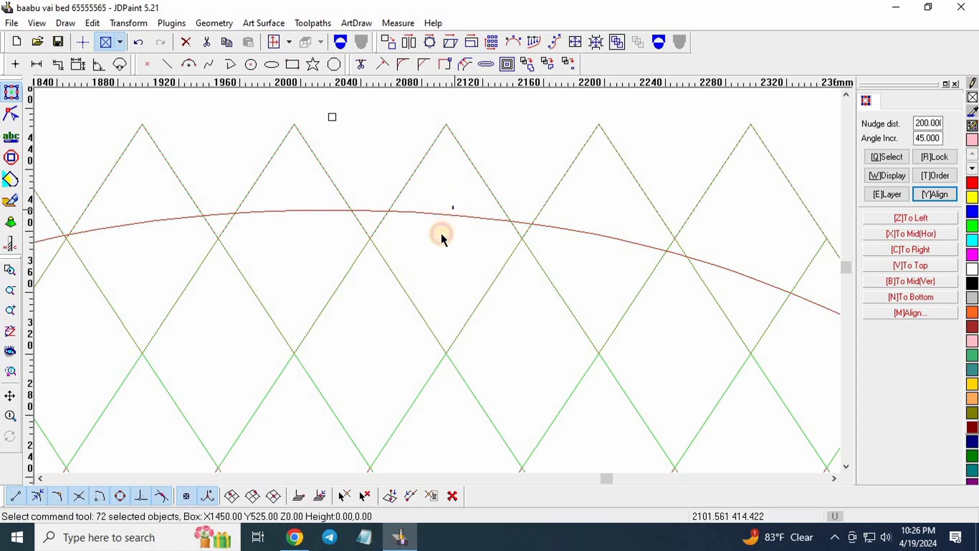
- Nudge a copy of the selected diamonds down by 200 seven times onto the circles, combining the copy into a single object on the way
{"action": "scroll", "coordinate": [362, 258], "scroll_direction": "down", "scroll_amount": 2}
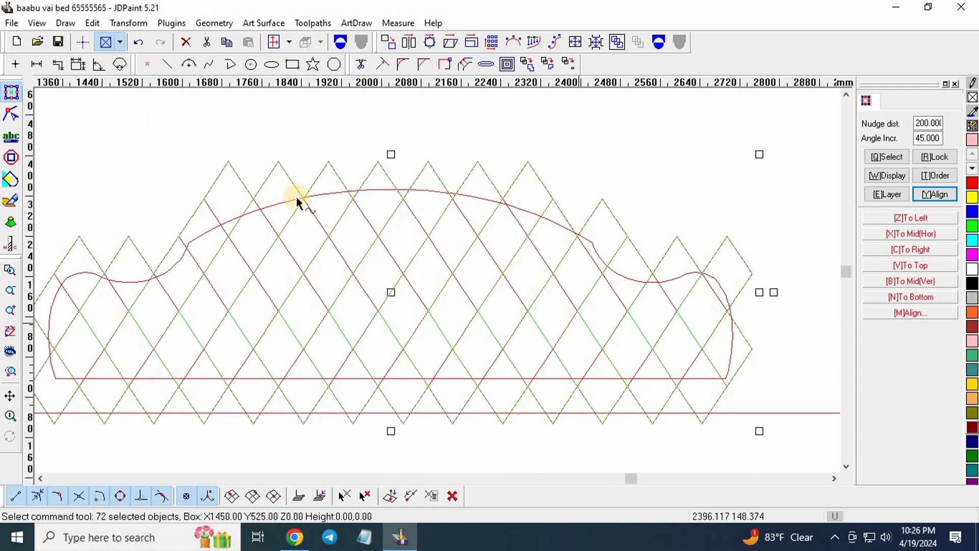
{"action": "scroll", "coordinate": [464, 234], "scroll_direction": "down", "scroll_amount": 1}
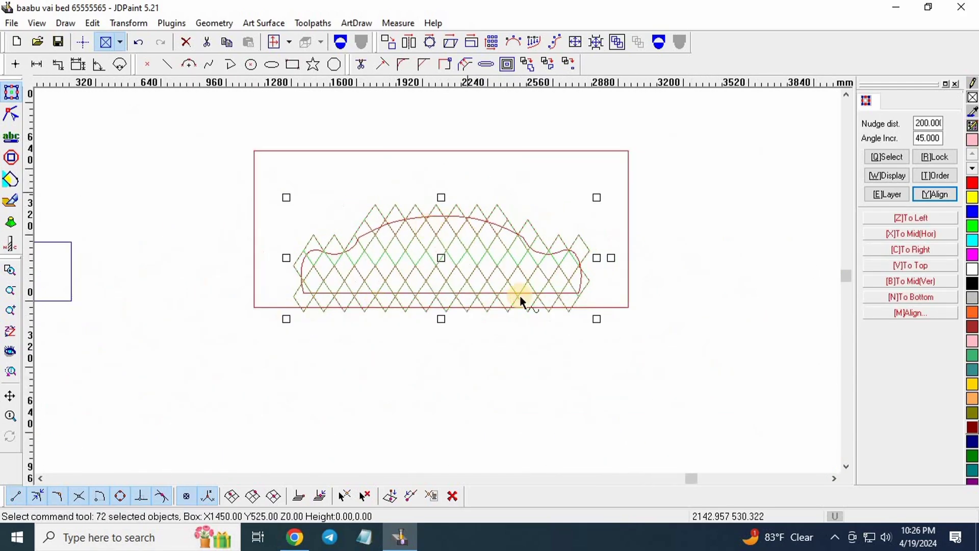
{"action": "scroll", "coordinate": [437, 197], "scroll_direction": "down", "scroll_amount": 3}
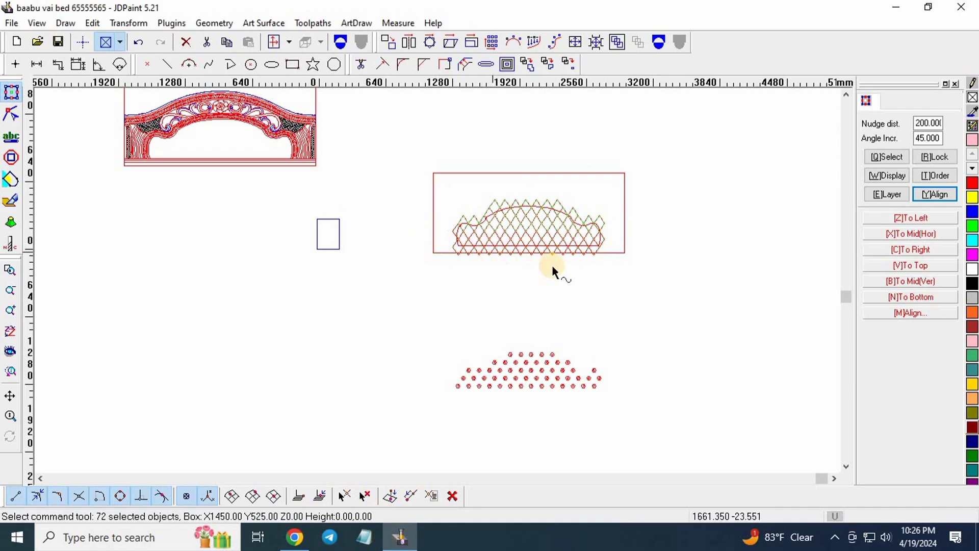
{"action": "key", "text": "ctrl+Down"}
{"action": "key", "text": "Down"}
{"action": "key", "text": "Down"}
{"action": "key", "text": "Down"}
{"action": "left_click", "coordinate": [659, 43]}
{"action": "key", "text": "Down"}
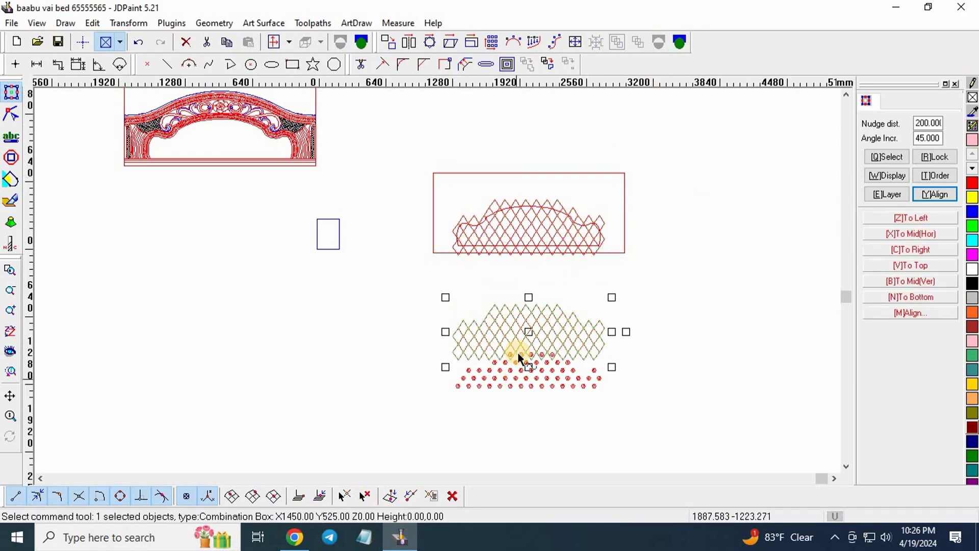
{"action": "key", "text": "Down"}
{"action": "key", "text": "Down"}
{"action": "key", "text": "Escape"}
- Examine how the circles sit on the copied lattice, selecting each combined object, and compare with the original lattice and outline
{"action": "scroll", "coordinate": [544, 401], "scroll_direction": "up", "scroll_amount": 6}
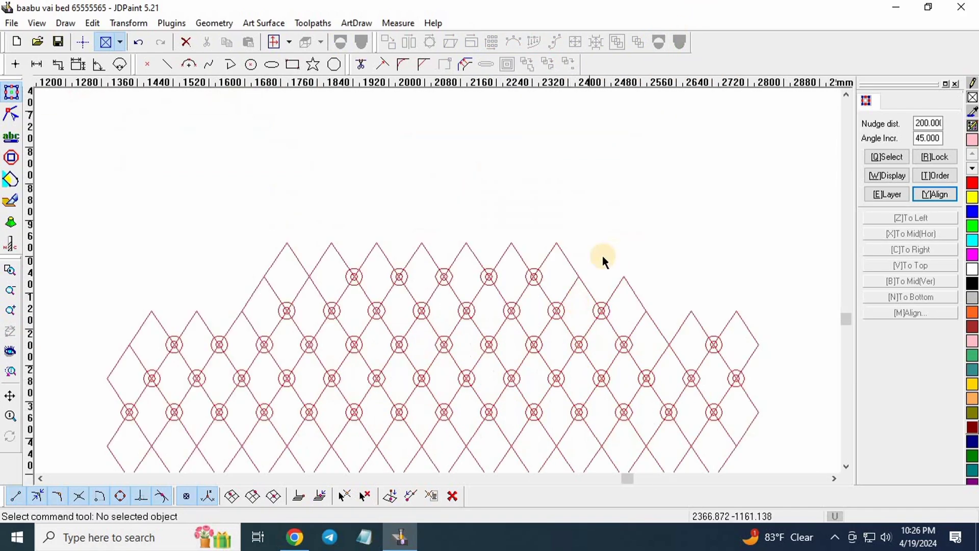
{"action": "left_click", "coordinate": [561, 268]}
{"action": "scroll", "coordinate": [474, 285], "scroll_direction": "down", "scroll_amount": 1}
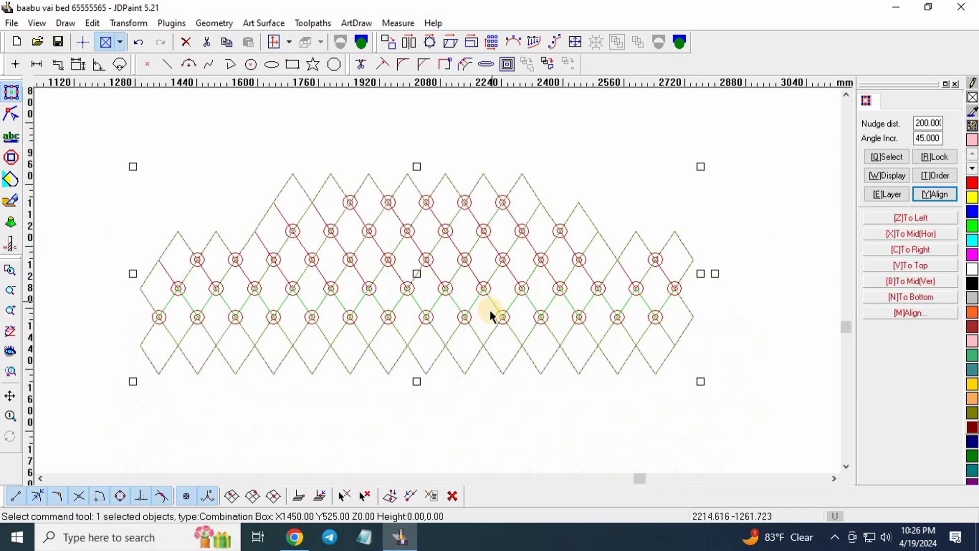
{"action": "scroll", "coordinate": [489, 311], "scroll_direction": "up", "scroll_amount": 4}
{"action": "scroll", "coordinate": [497, 268], "scroll_direction": "down", "scroll_amount": 7}
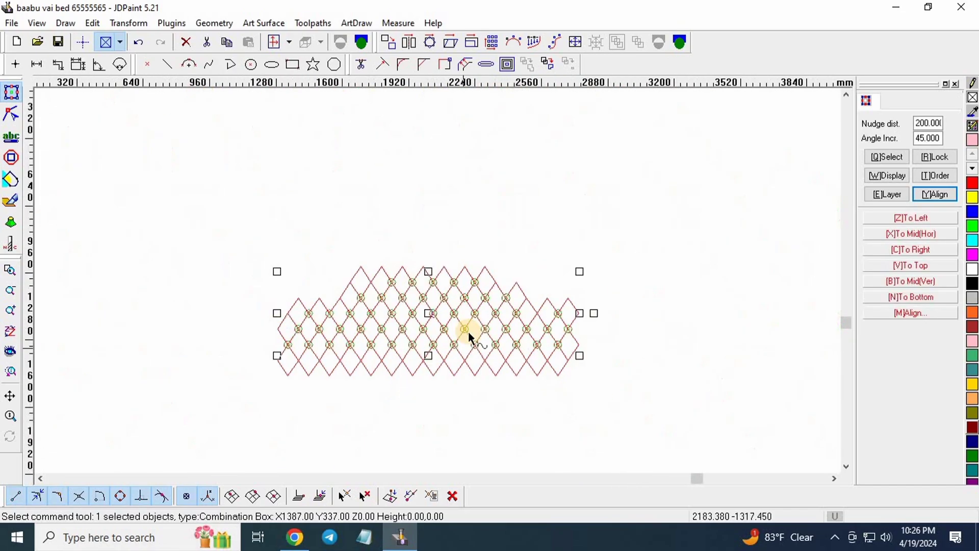
{"action": "scroll", "coordinate": [619, 175], "scroll_direction": "up", "scroll_amount": 2}
{"action": "scroll", "coordinate": [620, 174], "scroll_direction": "up", "scroll_amount": 4}
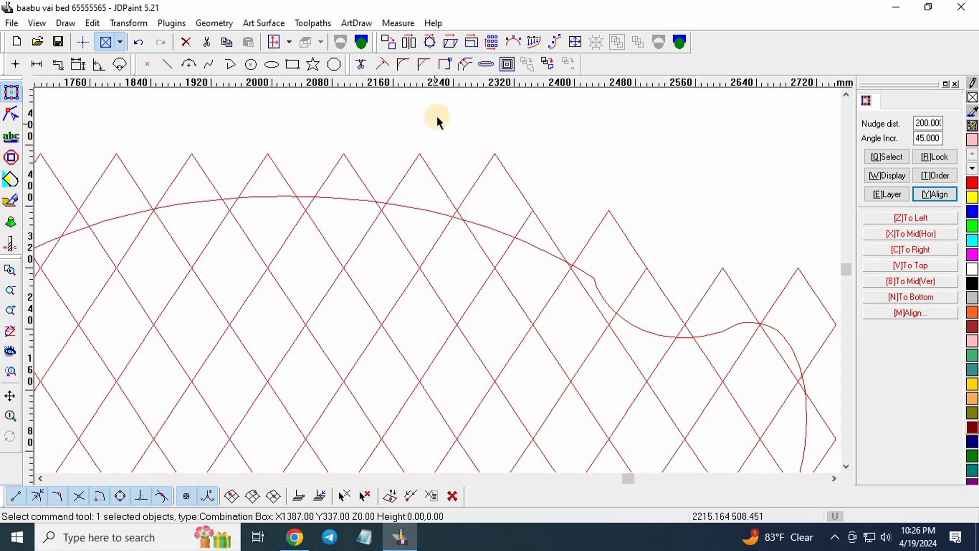
{"action": "scroll", "coordinate": [436, 115], "scroll_direction": "down", "scroll_amount": 2}
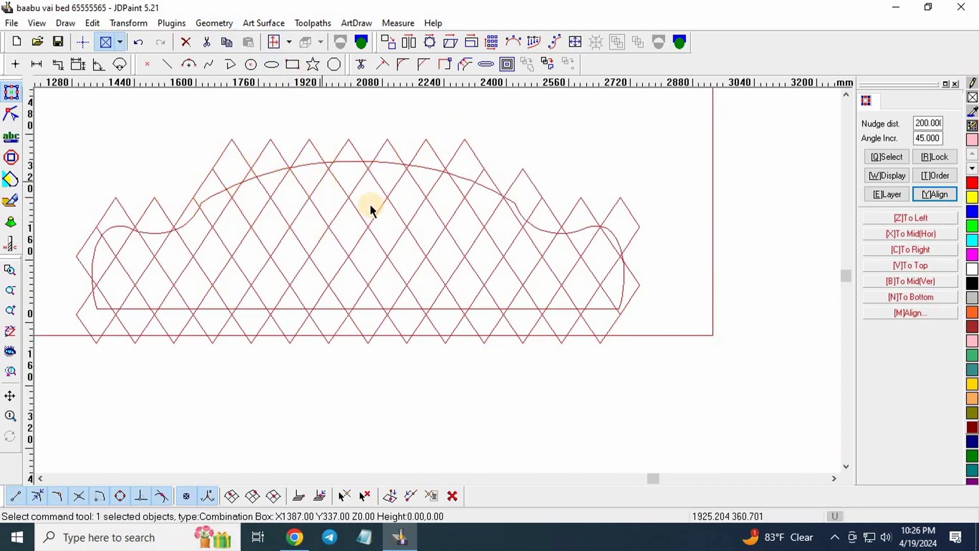
{"action": "scroll", "coordinate": [272, 261], "scroll_direction": "up", "scroll_amount": 2}
{"action": "scroll", "coordinate": [384, 244], "scroll_direction": "down", "scroll_amount": 3}
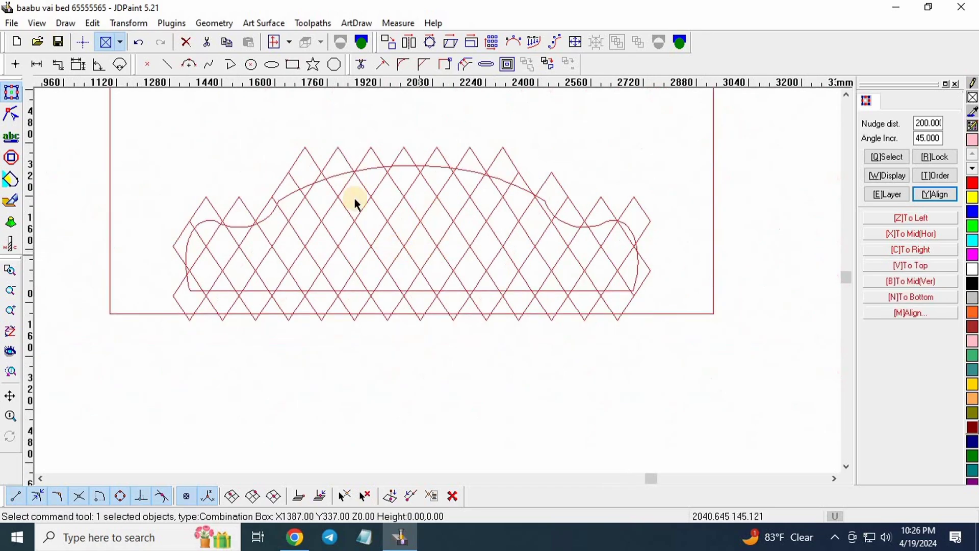
- Select the original diamond lattice together with the headboard outline, colour them blue, and clear the selection
{"action": "left_click_drag", "start_coordinate": [142, 172], "coordinate": [712, 388]}
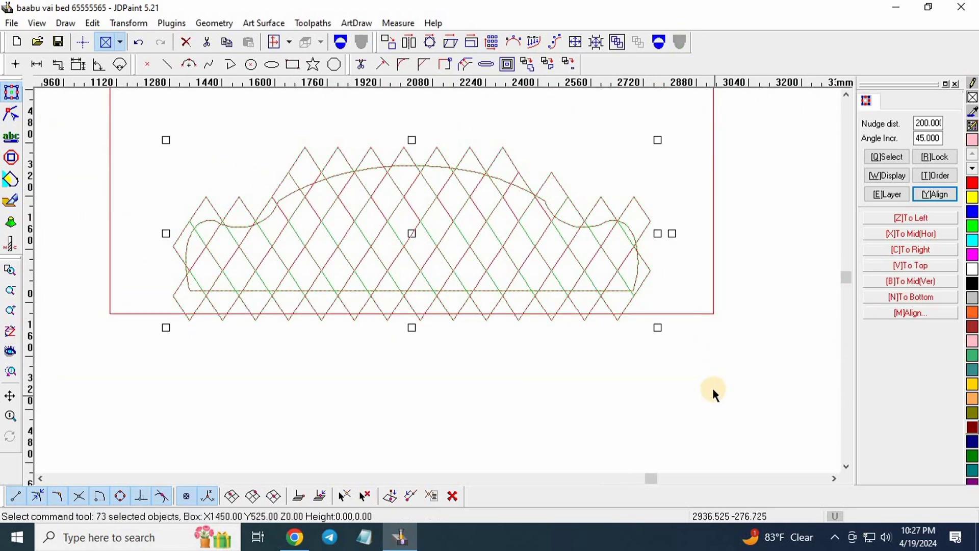
{"action": "left_click", "coordinate": [973, 212]}
{"action": "left_click", "coordinate": [408, 339]}
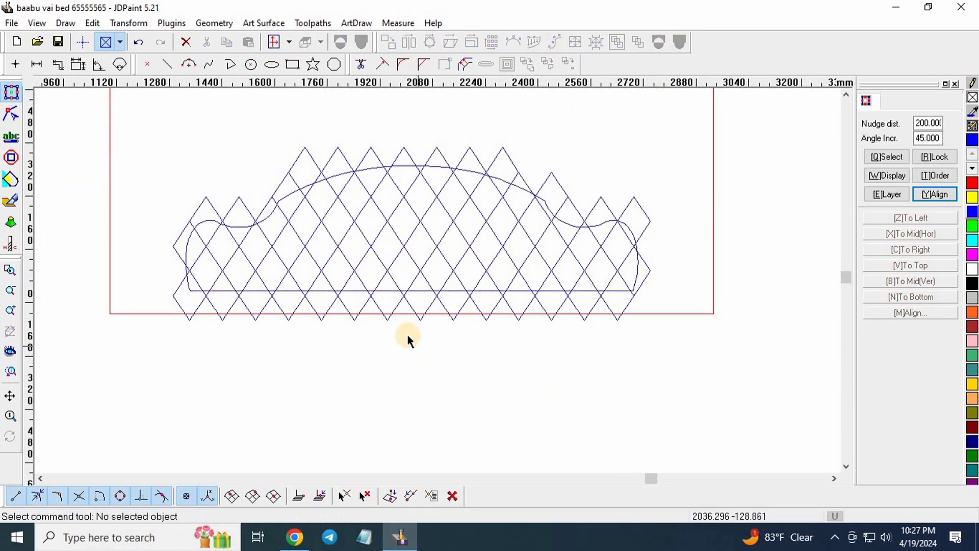
- Offset the three diamonds meeting at the lattice's lower-left crossing inward by 0.1, one step, with sharp corners, deleting the original curves
{"action": "scroll", "coordinate": [341, 132], "scroll_direction": "up", "scroll_amount": 2}
{"action": "scroll", "coordinate": [489, 227], "scroll_direction": "down", "scroll_amount": 3}
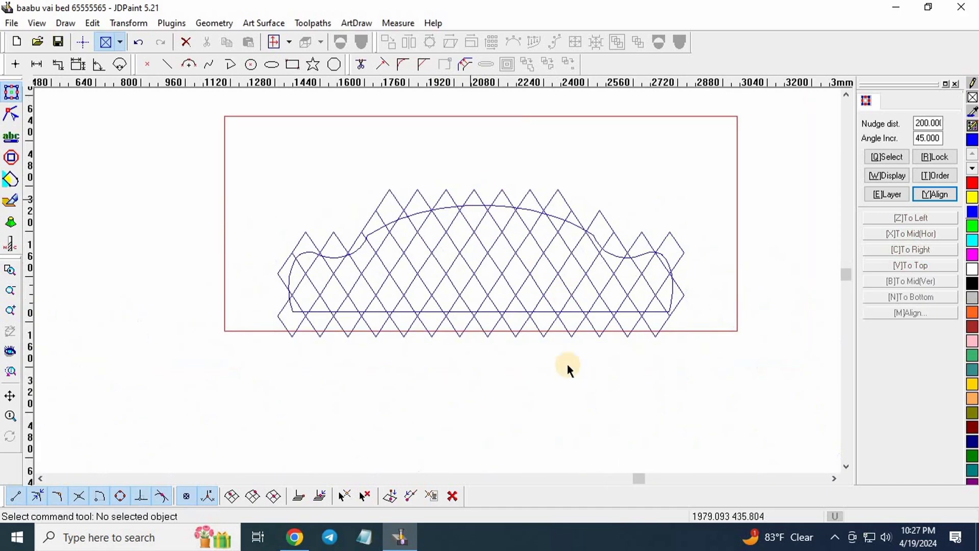
{"action": "scroll", "coordinate": [344, 256], "scroll_direction": "up", "scroll_amount": 1}
{"action": "scroll", "coordinate": [287, 199], "scroll_direction": "down", "scroll_amount": 3}
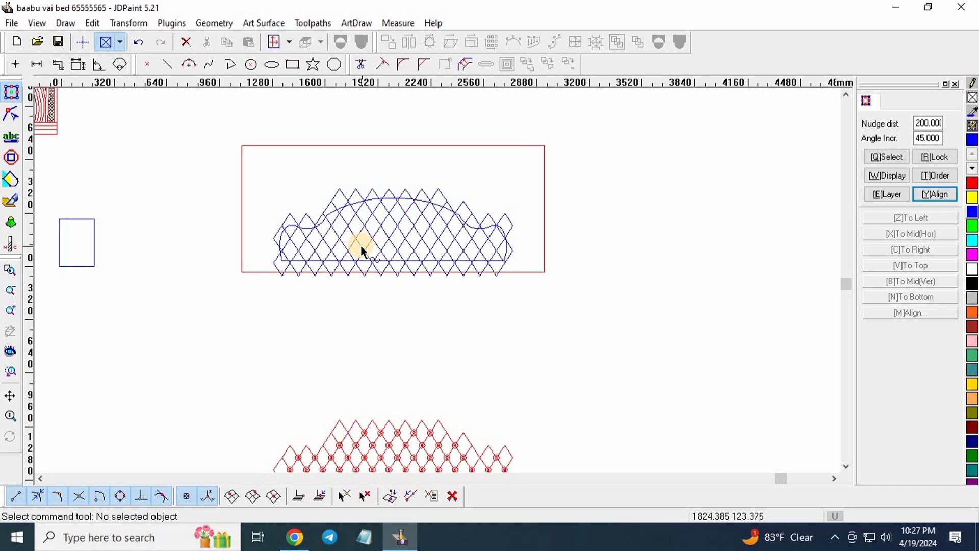
{"action": "scroll", "coordinate": [357, 167], "scroll_direction": "up", "scroll_amount": 2}
{"action": "scroll", "coordinate": [402, 200], "scroll_direction": "up", "scroll_amount": 2}
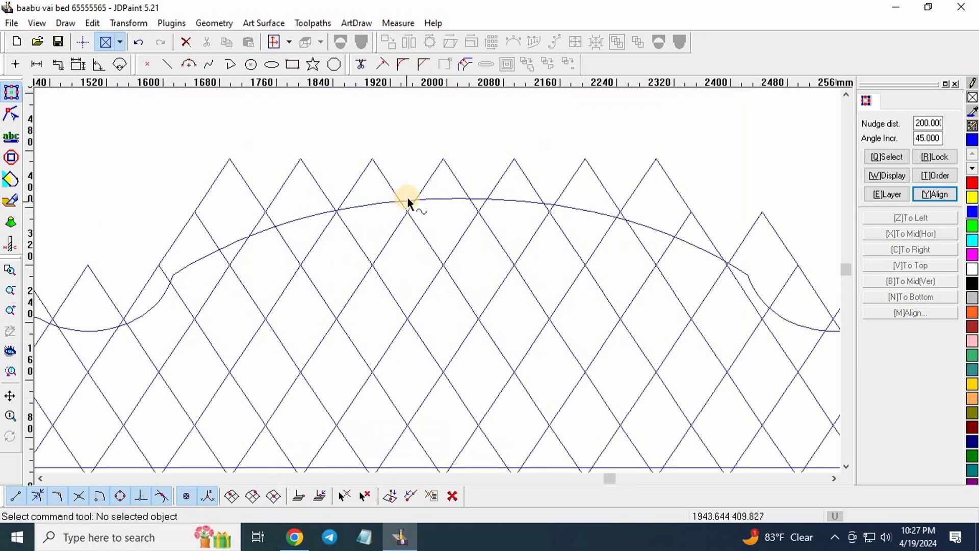
{"action": "left_click", "coordinate": [466, 65]}
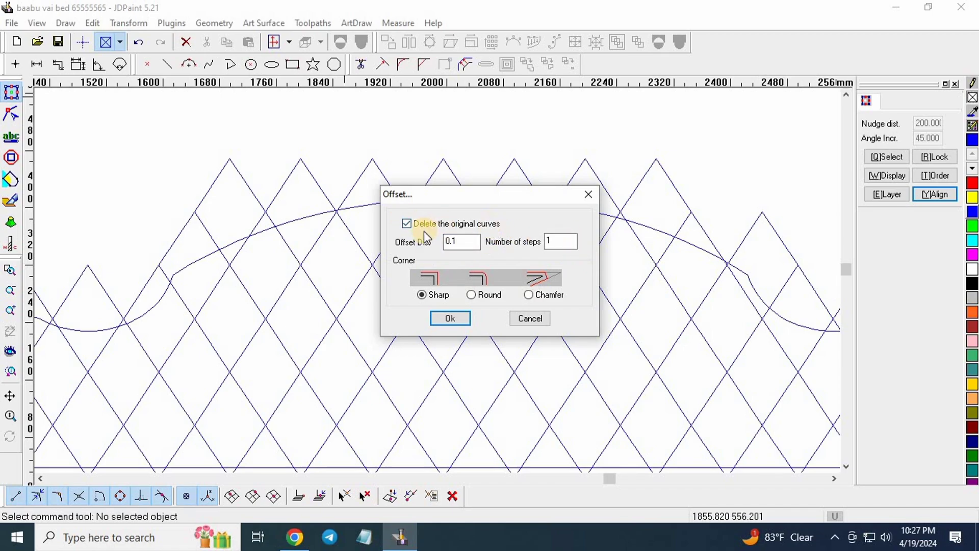
{"action": "left_click", "coordinate": [451, 318]}
{"action": "scroll", "coordinate": [361, 280], "scroll_direction": "down", "scroll_amount": 3}
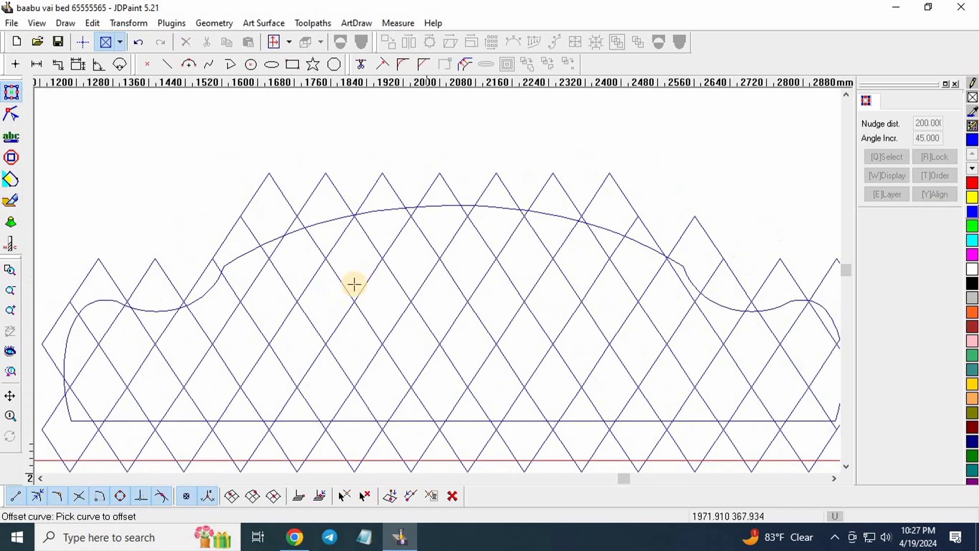
{"action": "scroll", "coordinate": [174, 225], "scroll_direction": "up", "scroll_amount": 5}
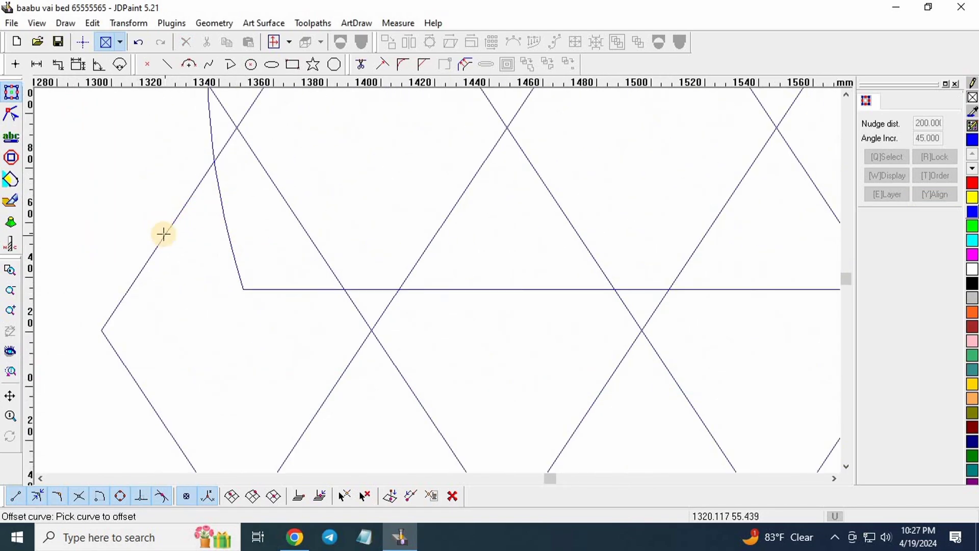
{"action": "left_click", "coordinate": [183, 275]}
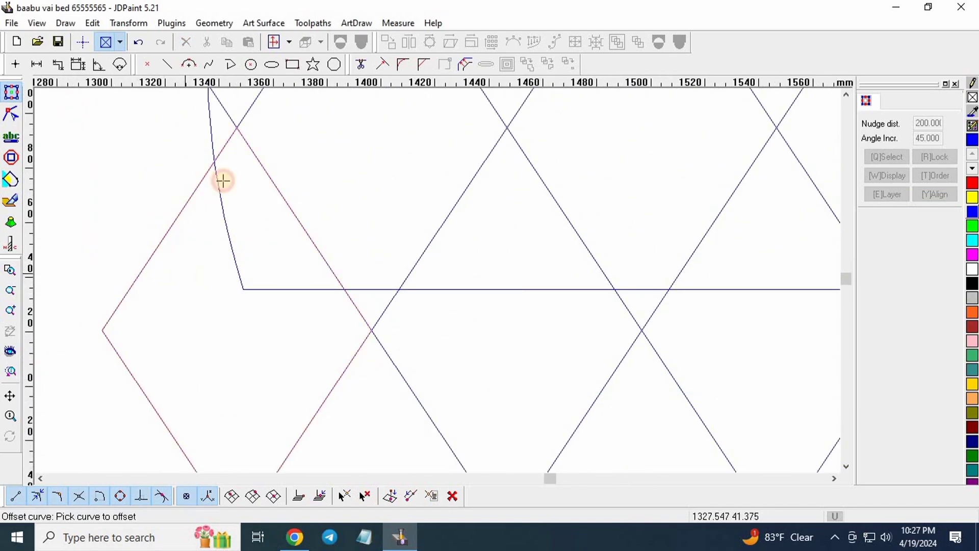
{"action": "scroll", "coordinate": [232, 153], "scroll_direction": "up", "scroll_amount": 10}
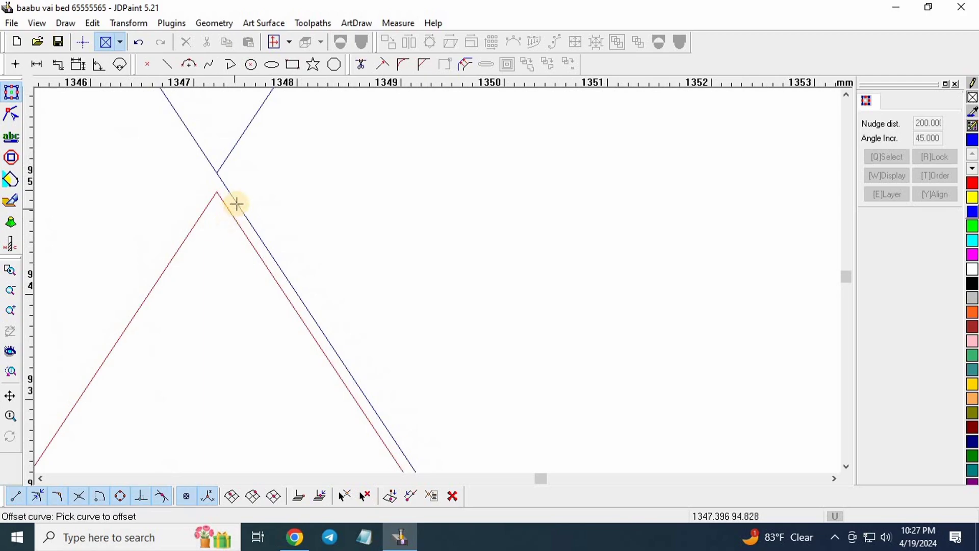
{"action": "left_click", "coordinate": [366, 326]}
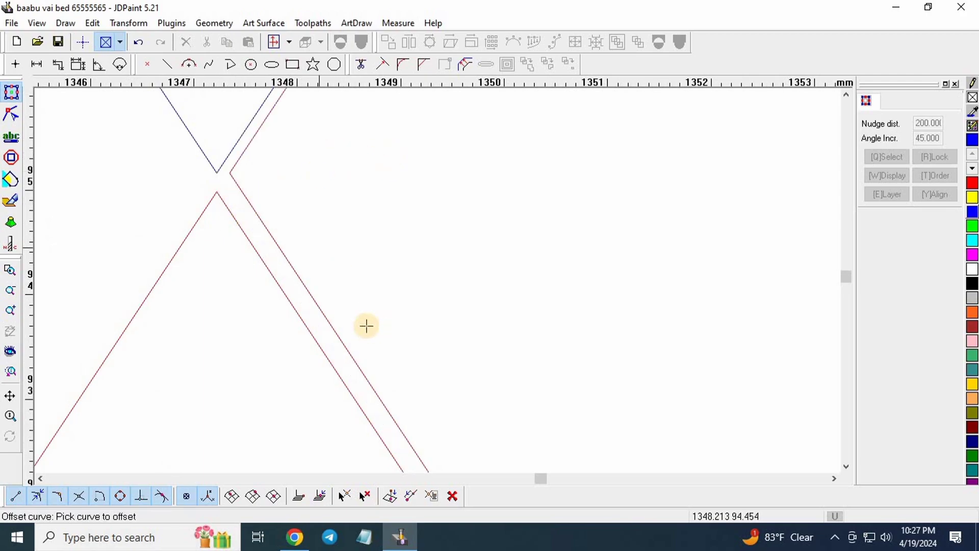
{"action": "scroll", "coordinate": [327, 265], "scroll_direction": "down", "scroll_amount": 2}
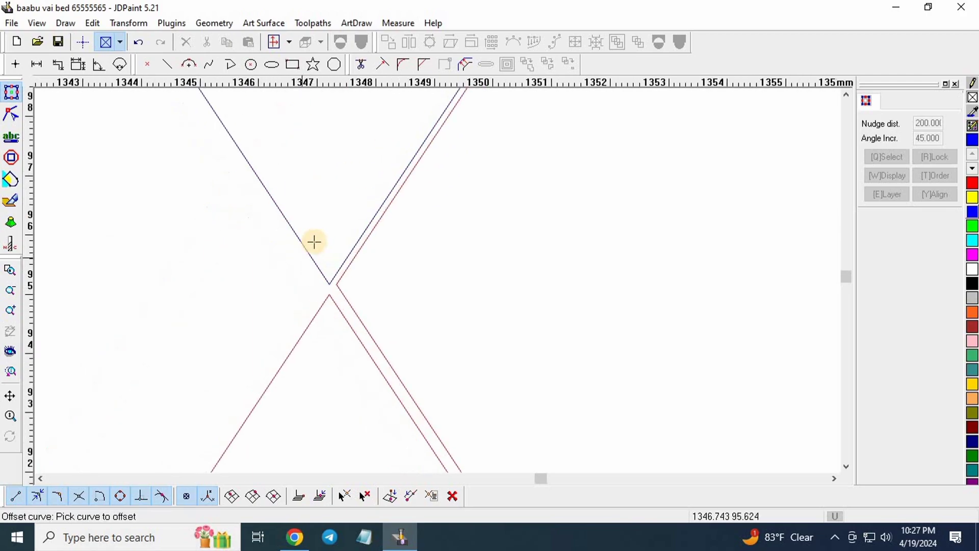
{"action": "left_click", "coordinate": [339, 143]}
- Offset the upper, right and lower diamonds around the second crossing of that row inward by 0.1
{"action": "scroll", "coordinate": [284, 284], "scroll_direction": "down", "scroll_amount": 5}
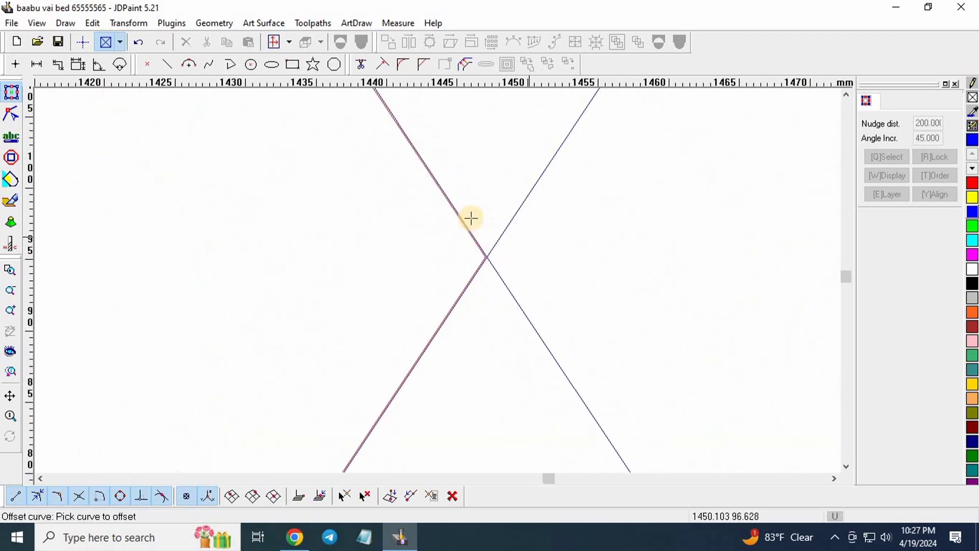
{"action": "scroll", "coordinate": [471, 218], "scroll_direction": "up", "scroll_amount": 5}
{"action": "left_click", "coordinate": [540, 273]}
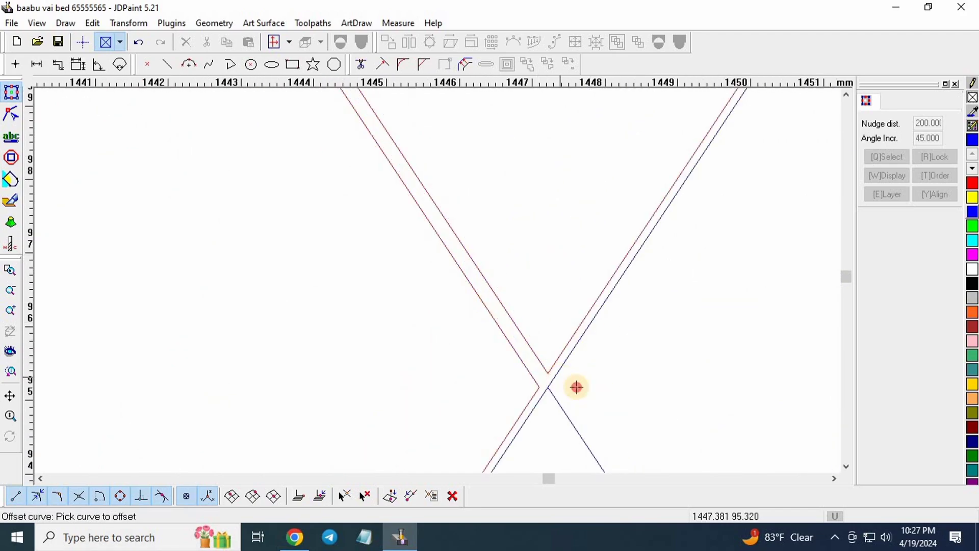
{"action": "left_click", "coordinate": [611, 425]}
{"action": "scroll", "coordinate": [458, 209], "scroll_direction": "down", "scroll_amount": 4}
{"action": "scroll", "coordinate": [496, 309], "scroll_direction": "up", "scroll_amount": 4}
{"action": "scroll", "coordinate": [408, 210], "scroll_direction": "up", "scroll_amount": 2}
{"action": "left_click", "coordinate": [406, 207]}
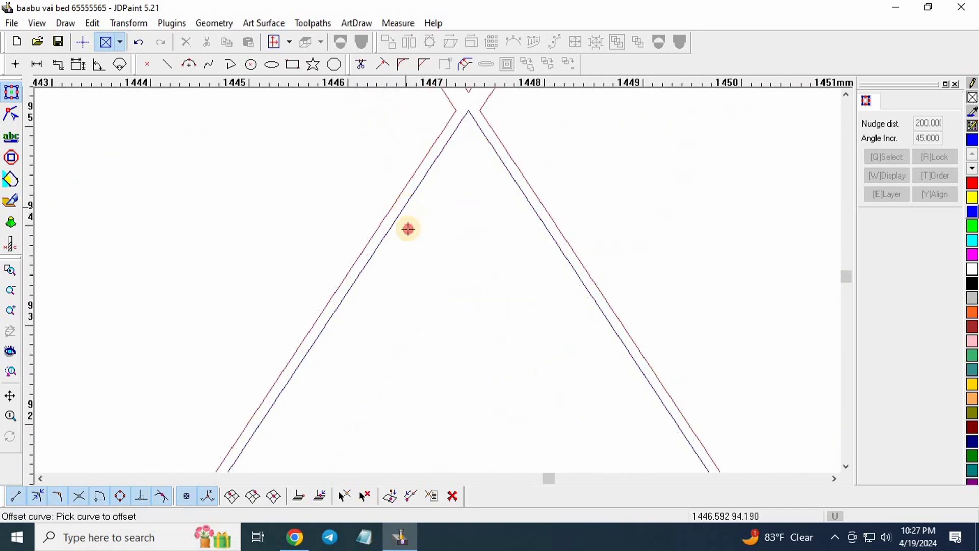
- Offset the remaining blue diamonds around the third crossing of the row inward by 0.1
{"action": "scroll", "coordinate": [326, 160], "scroll_direction": "down", "scroll_amount": 10}
{"action": "scroll", "coordinate": [197, 327], "scroll_direction": "up", "scroll_amount": 2}
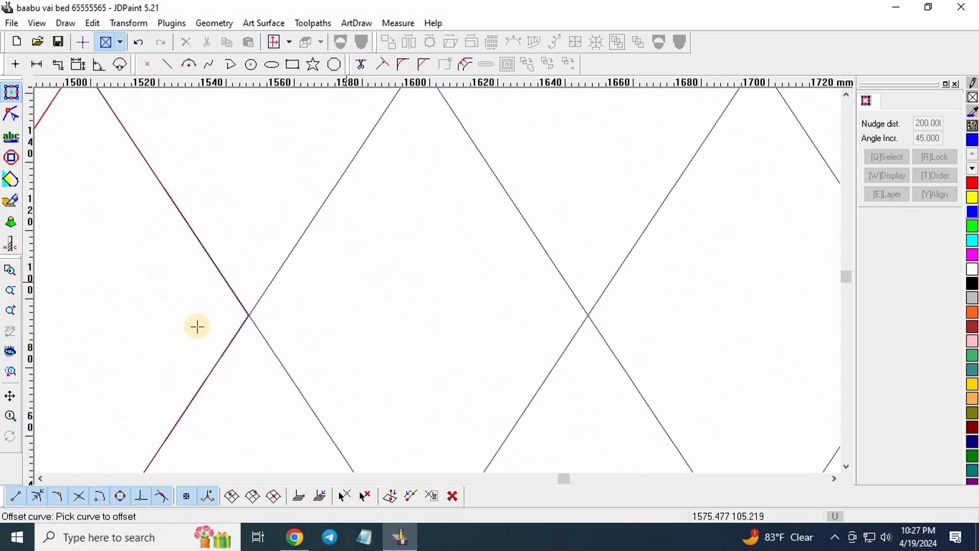
{"action": "scroll", "coordinate": [197, 326], "scroll_direction": "up", "scroll_amount": 8}
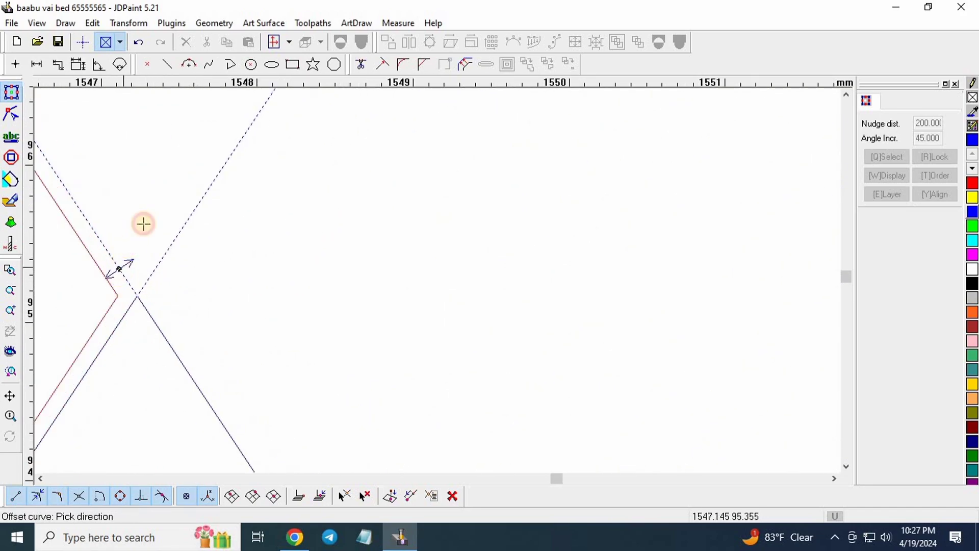
{"action": "left_click", "coordinate": [143, 224]}
{"action": "left_click", "coordinate": [194, 332]}
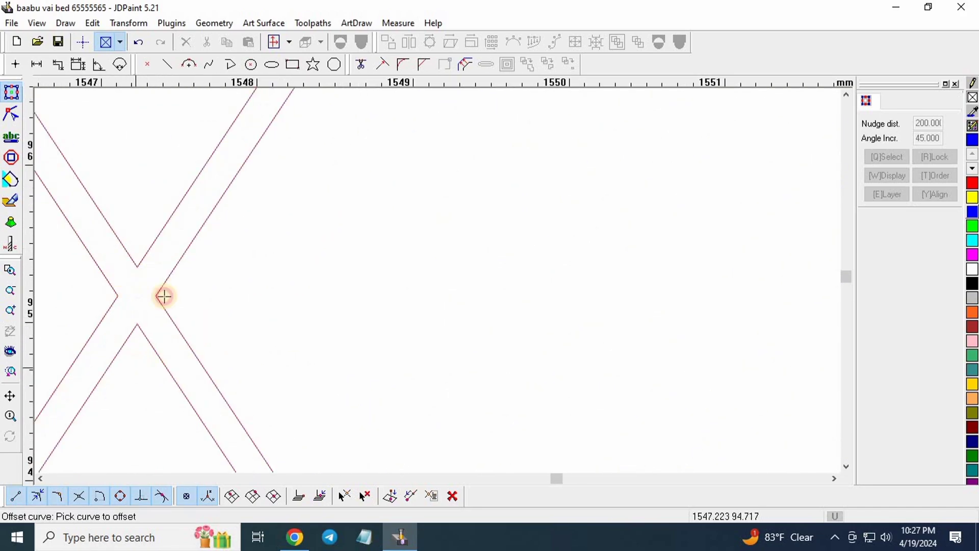
- Offset the remaining blue diamonds around the fourth crossing of the row inward by 0.1
{"action": "scroll", "coordinate": [163, 295], "scroll_direction": "down", "scroll_amount": 6}
{"action": "scroll", "coordinate": [267, 252], "scroll_direction": "down", "scroll_amount": 3}
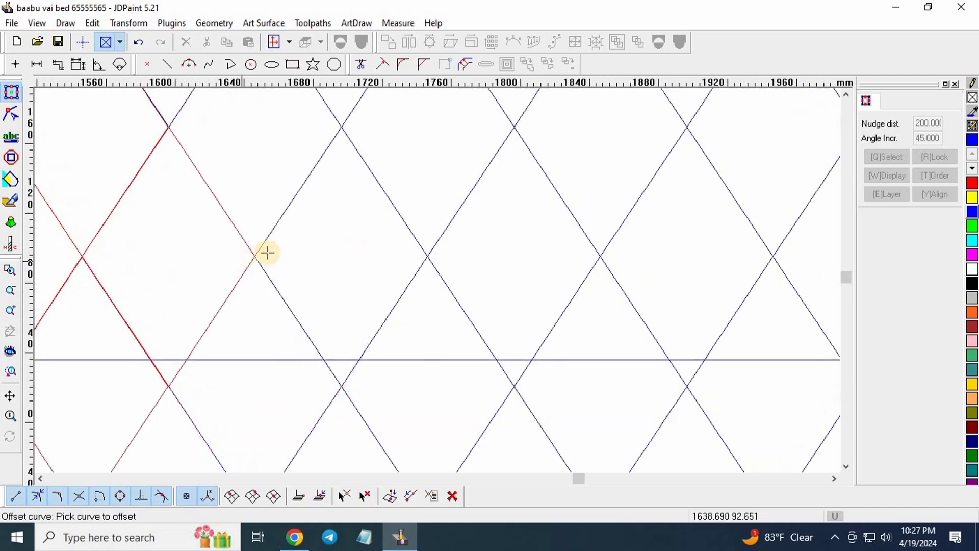
{"action": "scroll", "coordinate": [380, 243], "scroll_direction": "up", "scroll_amount": 6}
{"action": "scroll", "coordinate": [269, 252], "scroll_direction": "up", "scroll_amount": 3}
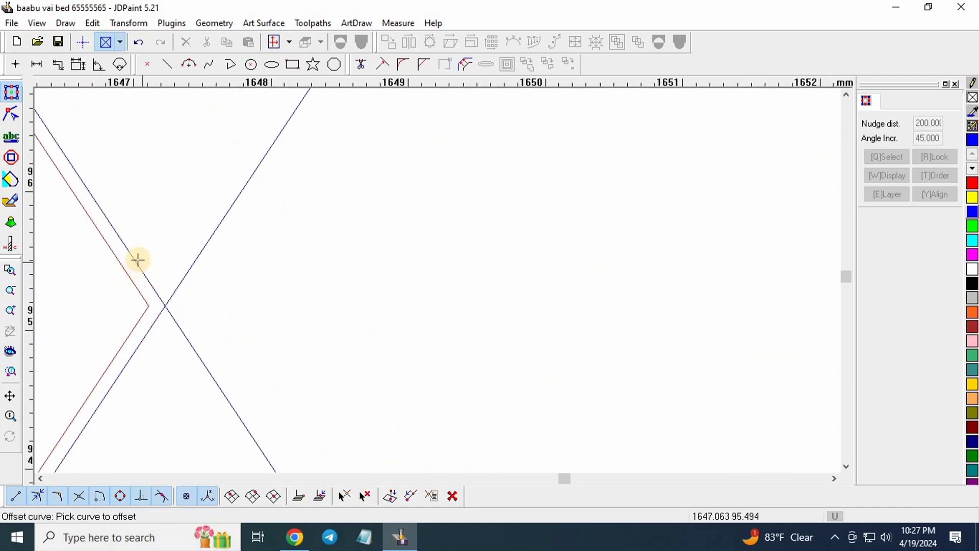
{"action": "left_click", "coordinate": [171, 177]}
{"action": "left_click", "coordinate": [227, 367]}
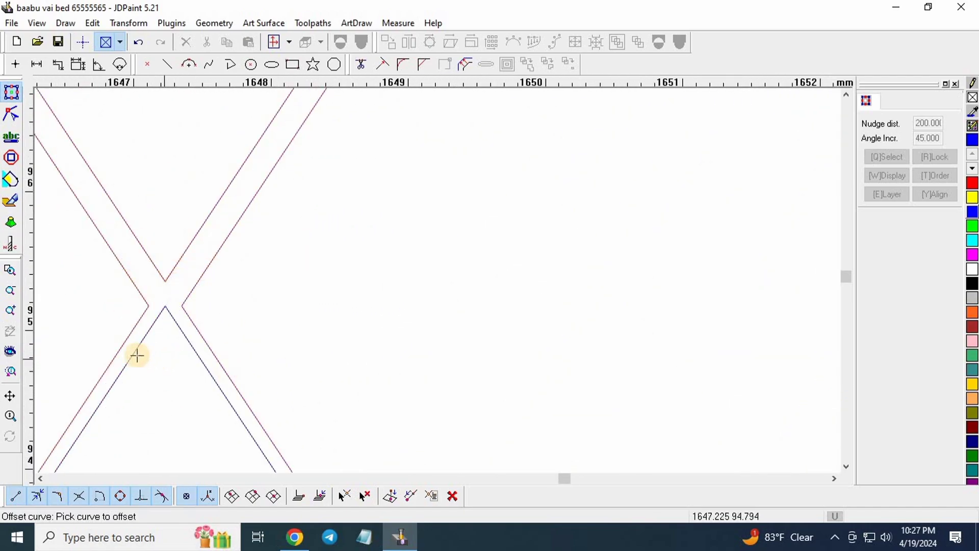
{"action": "scroll", "coordinate": [90, 271], "scroll_direction": "down", "scroll_amount": 10}
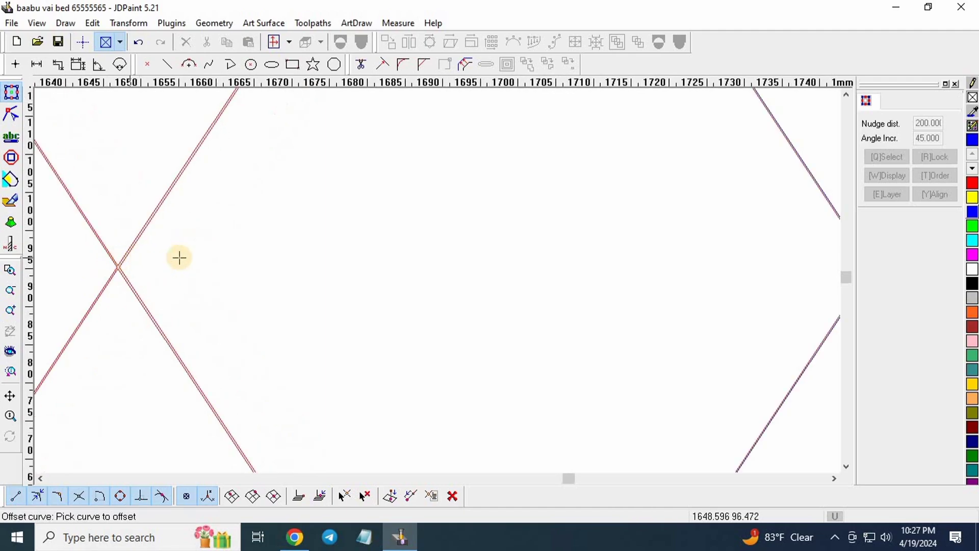
- Offset the upper, right and lower blue diamonds around the row's fifth crossing, near X 1747, inward by 0.1
{"action": "scroll", "coordinate": [383, 250], "scroll_direction": "up", "scroll_amount": 10}
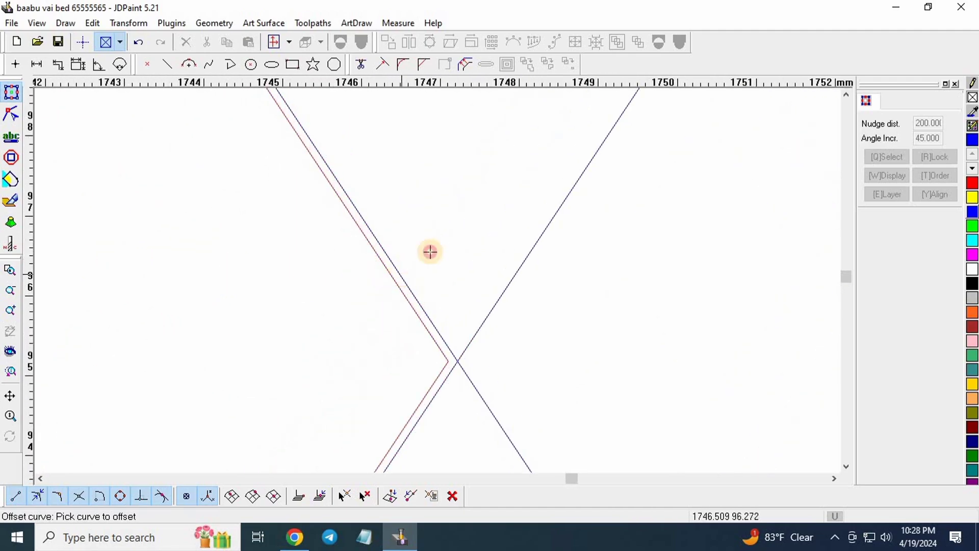
{"action": "scroll", "coordinate": [243, 256], "scroll_direction": "down", "scroll_amount": 2}
{"action": "scroll", "coordinate": [242, 235], "scroll_direction": "up", "scroll_amount": 5}
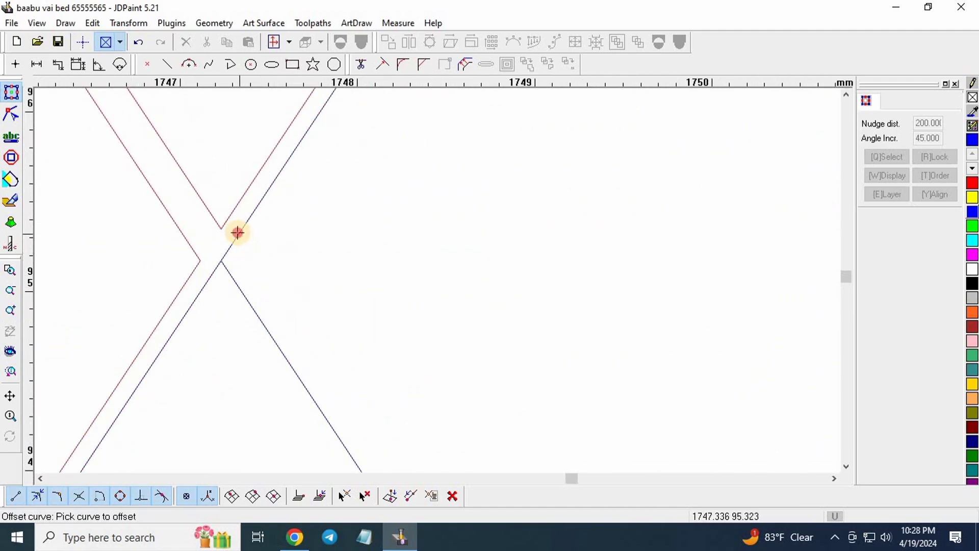
{"action": "left_click", "coordinate": [193, 309]}
{"action": "left_click", "coordinate": [240, 389]}
- Offset the upper, right and lower blue diamonds around the crossing near X 1847 inward by 0.1
{"action": "scroll", "coordinate": [103, 277], "scroll_direction": "down", "scroll_amount": 12}
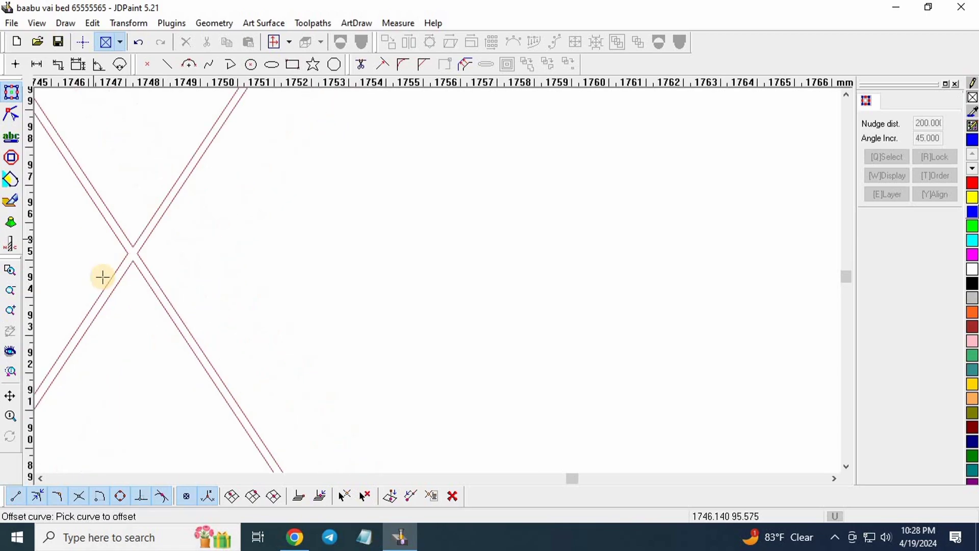
{"action": "scroll", "coordinate": [276, 295], "scroll_direction": "up", "scroll_amount": 5}
{"action": "scroll", "coordinate": [276, 294], "scroll_direction": "up", "scroll_amount": 6}
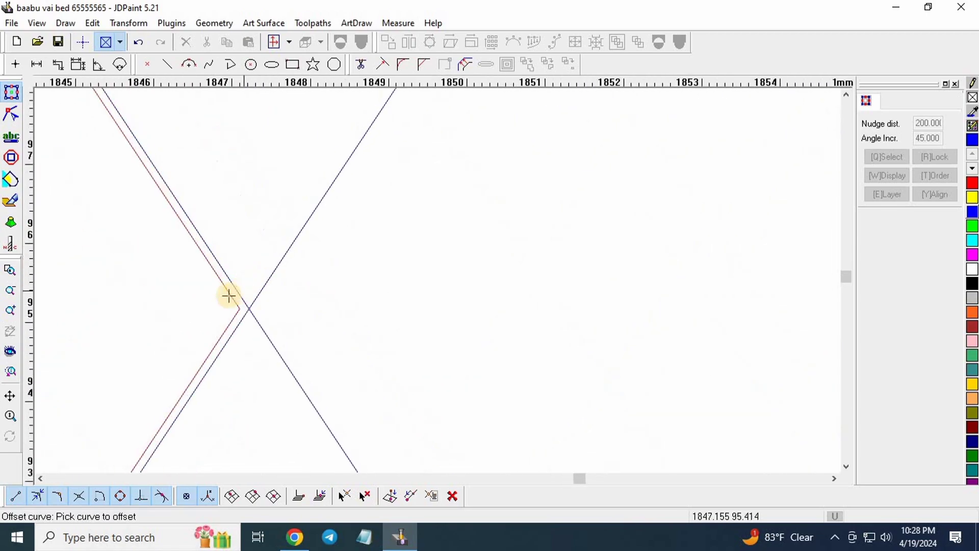
{"action": "left_click", "coordinate": [342, 362]}
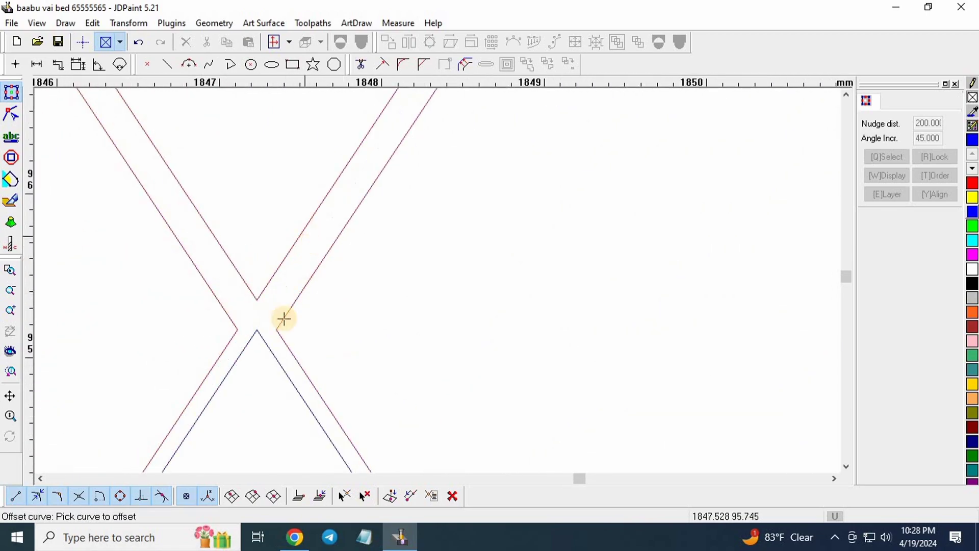
{"action": "scroll", "coordinate": [265, 285], "scroll_direction": "down", "scroll_amount": 1}
{"action": "left_click", "coordinate": [300, 301]}
- Offset the upper, right and lower blue diamonds around the crossing near X 1947 inward by 0.1
{"action": "scroll", "coordinate": [158, 287], "scroll_direction": "down", "scroll_amount": 10}
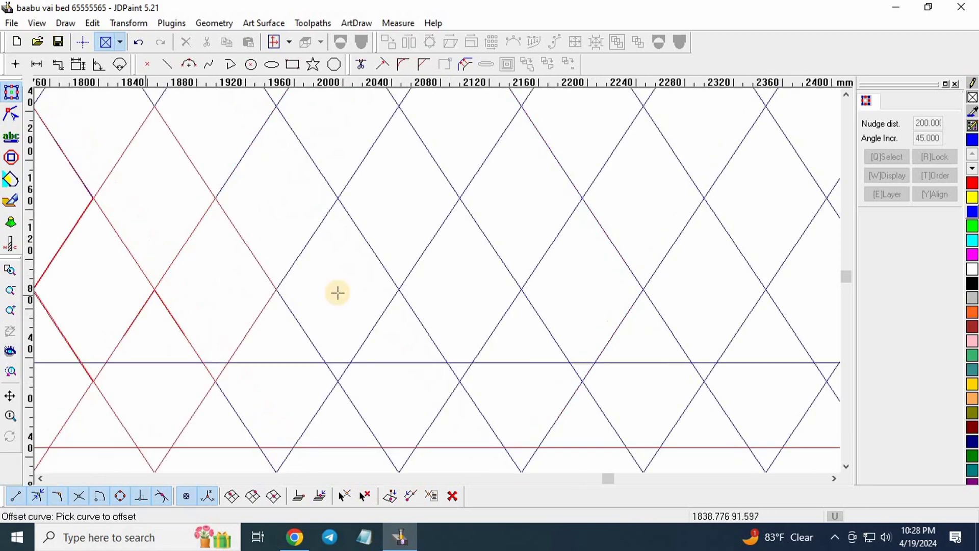
{"action": "scroll", "coordinate": [197, 271], "scroll_direction": "up", "scroll_amount": 6}
{"action": "scroll", "coordinate": [194, 291], "scroll_direction": "up", "scroll_amount": 3}
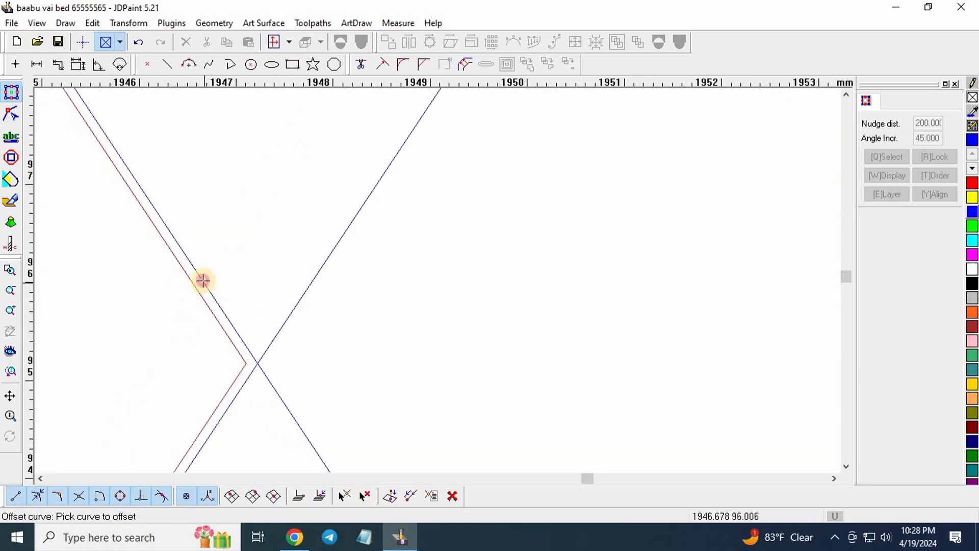
{"action": "left_click", "coordinate": [203, 280]}
{"action": "left_click", "coordinate": [265, 297]}
{"action": "left_click", "coordinate": [329, 369]}
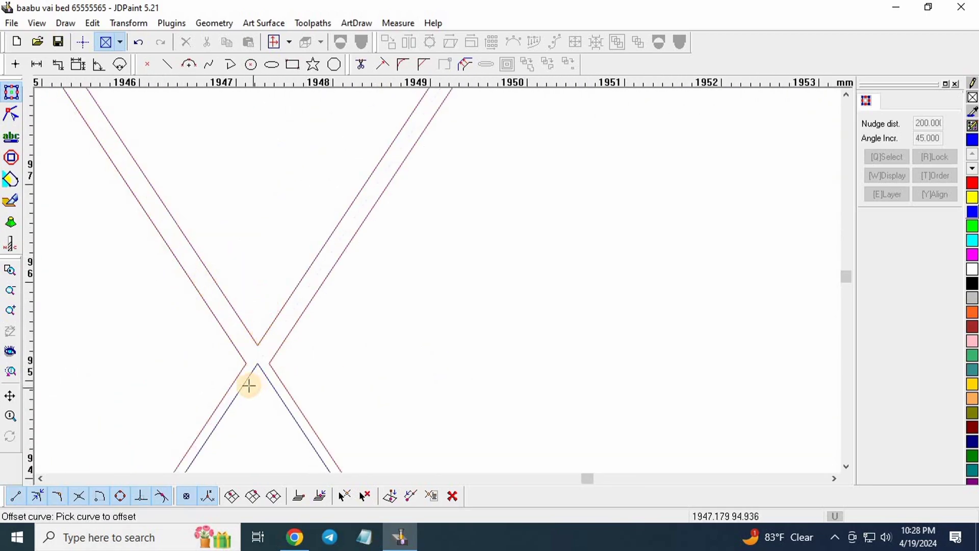
{"action": "left_click", "coordinate": [266, 425]}
- Offset the remaining blue diamonds above, right of and below the crossing near X 2047 inward by 0.1
{"action": "scroll", "coordinate": [135, 258], "scroll_direction": "down", "scroll_amount": 8}
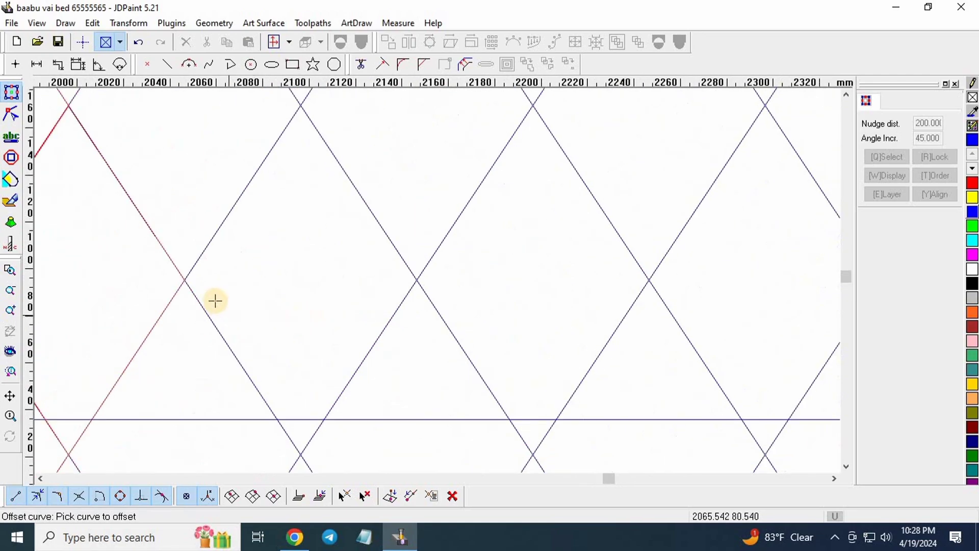
{"action": "scroll", "coordinate": [142, 276], "scroll_direction": "up", "scroll_amount": 4}
{"action": "scroll", "coordinate": [141, 276], "scroll_direction": "up", "scroll_amount": 3}
{"action": "left_click", "coordinate": [188, 290]}
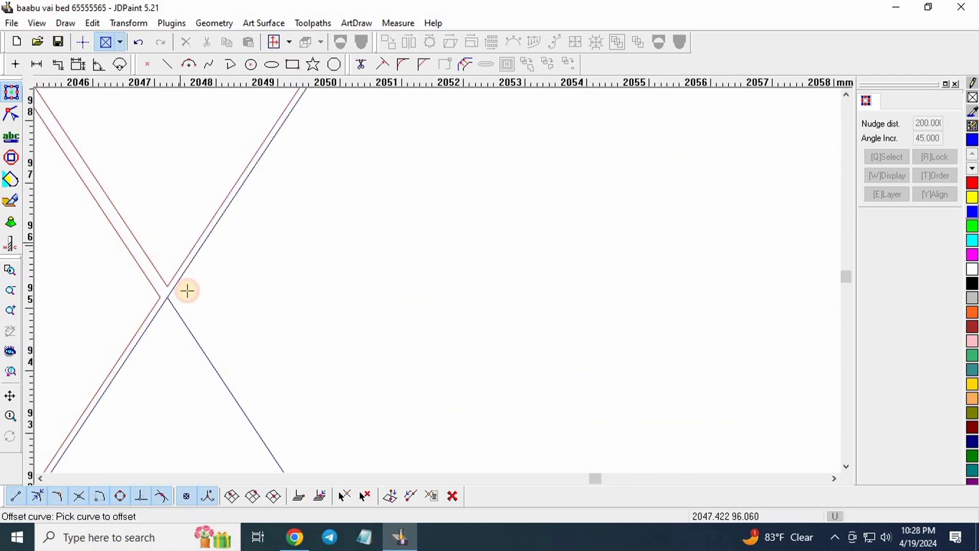
{"action": "left_click", "coordinate": [223, 331]}
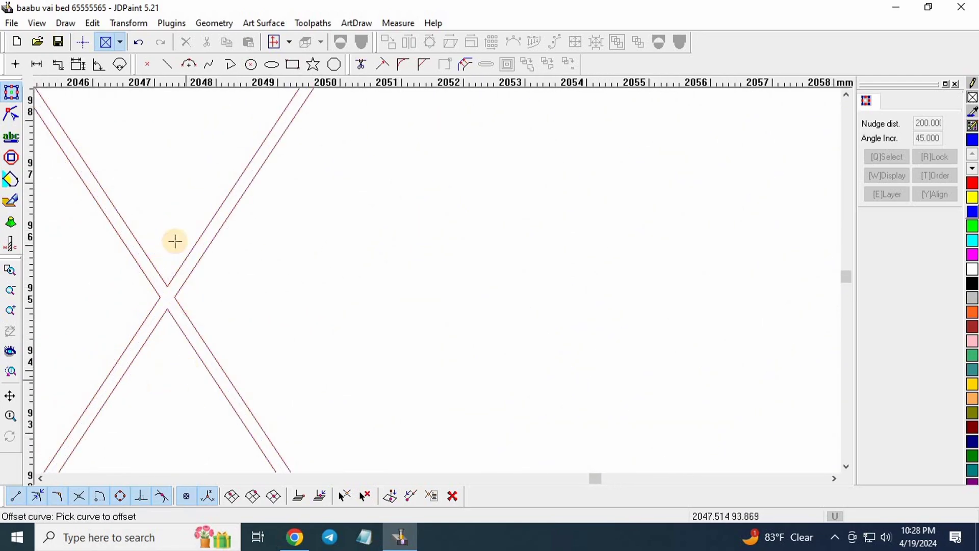
- Offset the upper, right and lower blue diamonds around the crossing near X 2147 inward by 0.1
{"action": "scroll", "coordinate": [163, 278], "scroll_direction": "down", "scroll_amount": 8}
{"action": "scroll", "coordinate": [208, 298], "scroll_direction": "up", "scroll_amount": 3}
{"action": "scroll", "coordinate": [208, 299], "scroll_direction": "up", "scroll_amount": 5}
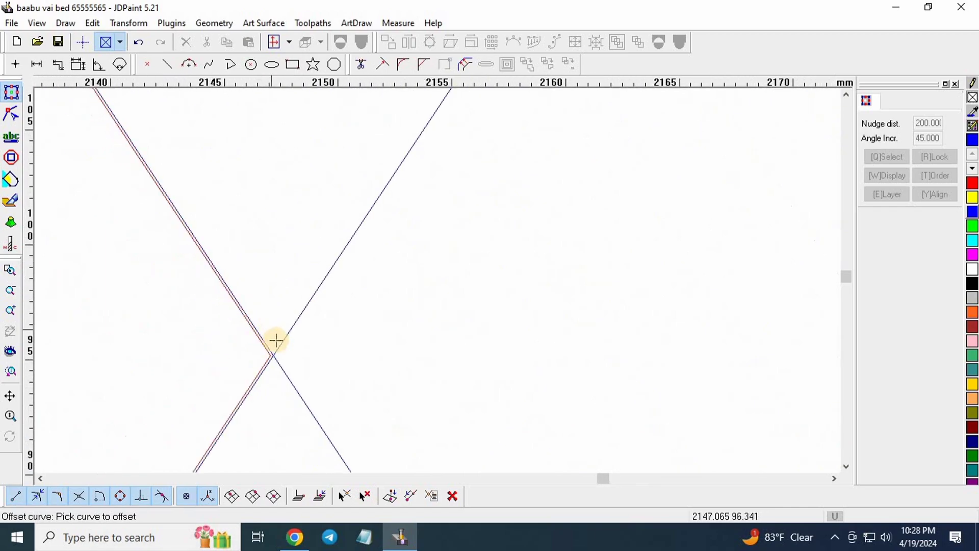
{"action": "left_click", "coordinate": [295, 307]}
{"action": "left_click", "coordinate": [328, 372]}
{"action": "left_click", "coordinate": [374, 423]}
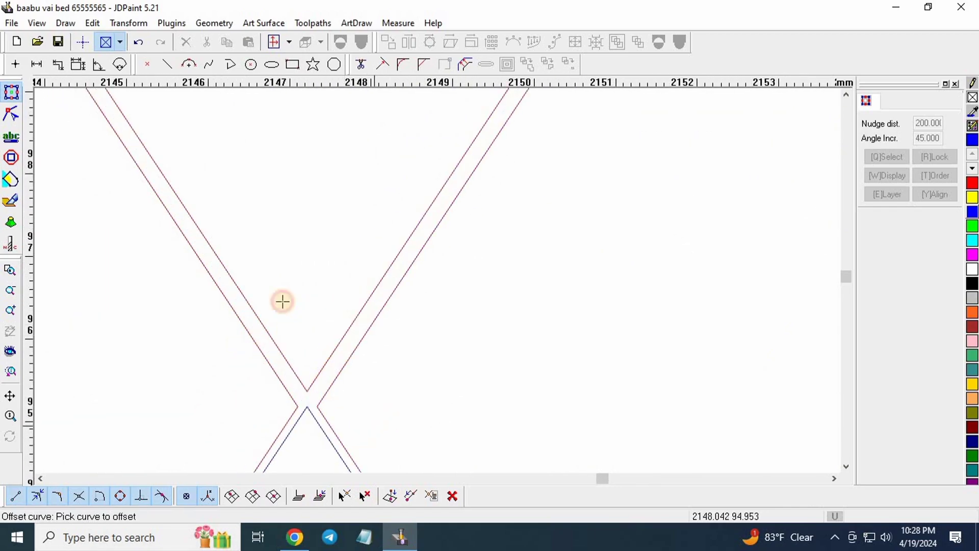
{"action": "scroll", "coordinate": [278, 293], "scroll_direction": "down", "scroll_amount": 6}
{"action": "scroll", "coordinate": [268, 348], "scroll_direction": "up", "scroll_amount": 5}
{"action": "scroll", "coordinate": [260, 330], "scroll_direction": "up", "scroll_amount": 2}
{"action": "left_click", "coordinate": [282, 372]}
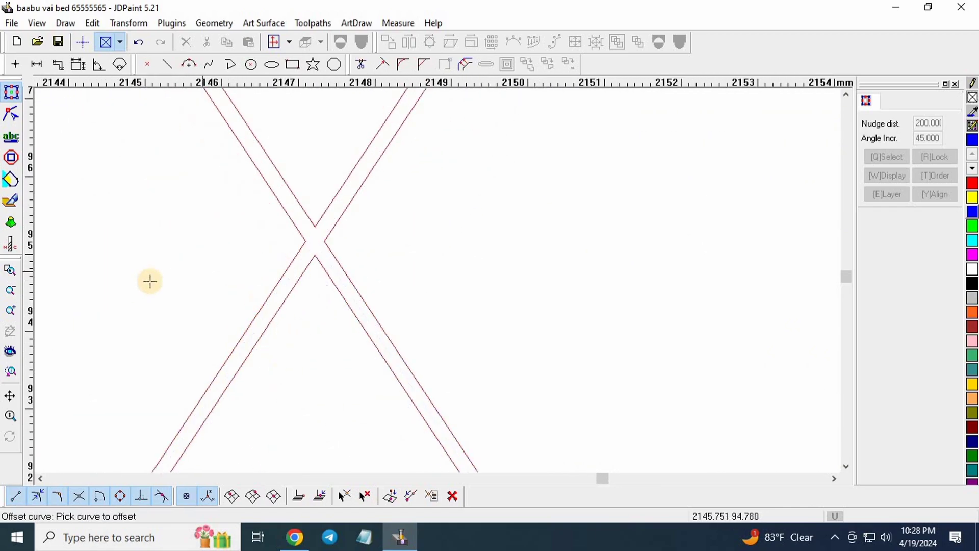
- Offset the upper, right and lower blue diamonds around the crossing near X 2247 inward by 0.1
{"action": "scroll", "coordinate": [204, 283], "scroll_direction": "down", "scroll_amount": 6}
{"action": "scroll", "coordinate": [354, 329], "scroll_direction": "up", "scroll_amount": 4}
{"action": "scroll", "coordinate": [352, 357], "scroll_direction": "up", "scroll_amount": 3}
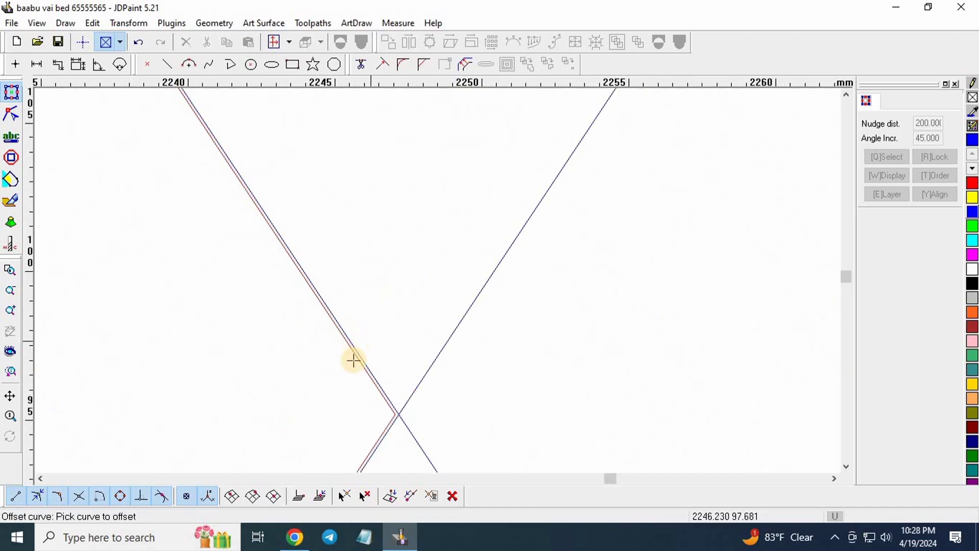
{"action": "scroll", "coordinate": [127, 264], "scroll_direction": "down", "scroll_amount": 2}
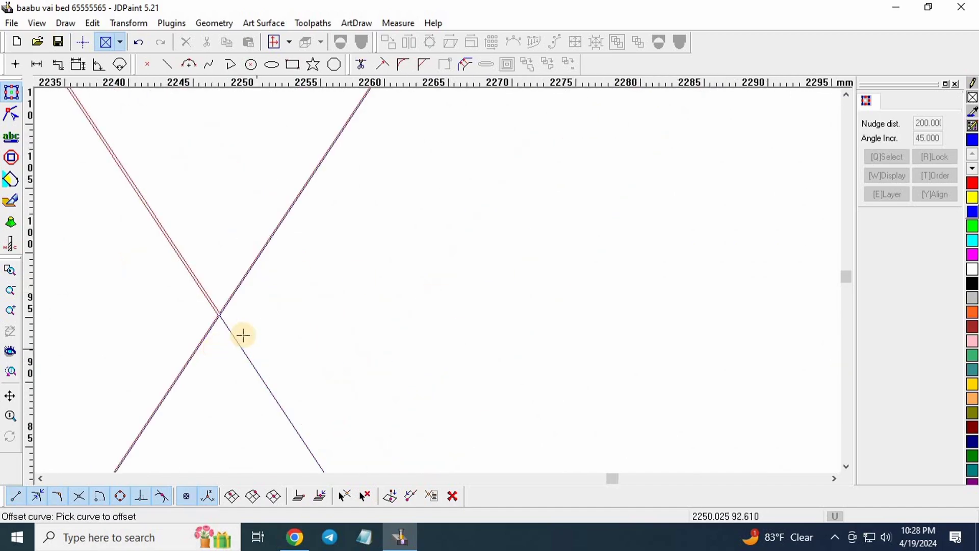
{"action": "scroll", "coordinate": [243, 317], "scroll_direction": "up", "scroll_amount": 4}
{"action": "left_click", "coordinate": [314, 389]}
{"action": "scroll", "coordinate": [208, 286], "scroll_direction": "down", "scroll_amount": 3}
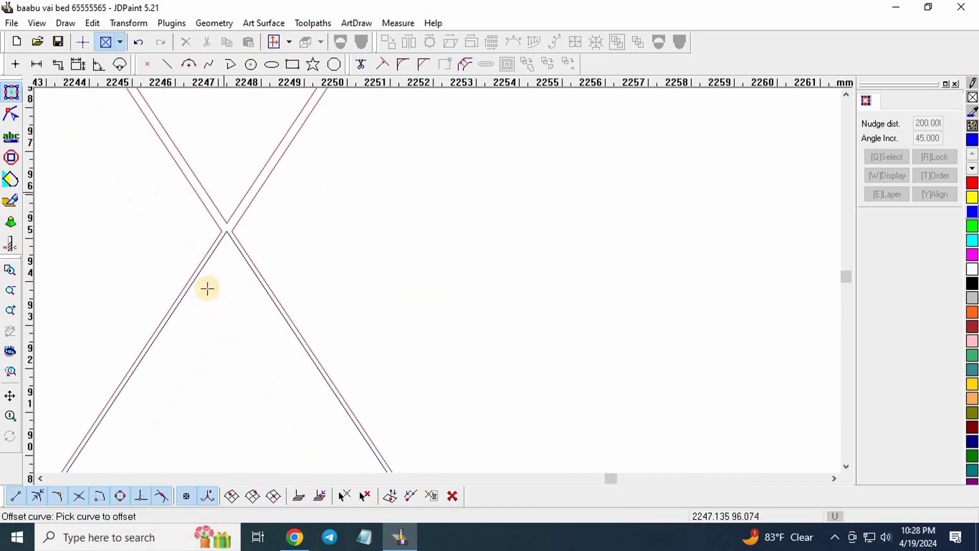
{"action": "scroll", "coordinate": [187, 270], "scroll_direction": "up", "scroll_amount": 2}
{"action": "left_click", "coordinate": [246, 341]}
- Offset the remaining blue diamonds around the crossing near X 2347 inward by 0.1
{"action": "scroll", "coordinate": [148, 284], "scroll_direction": "down", "scroll_amount": 3}
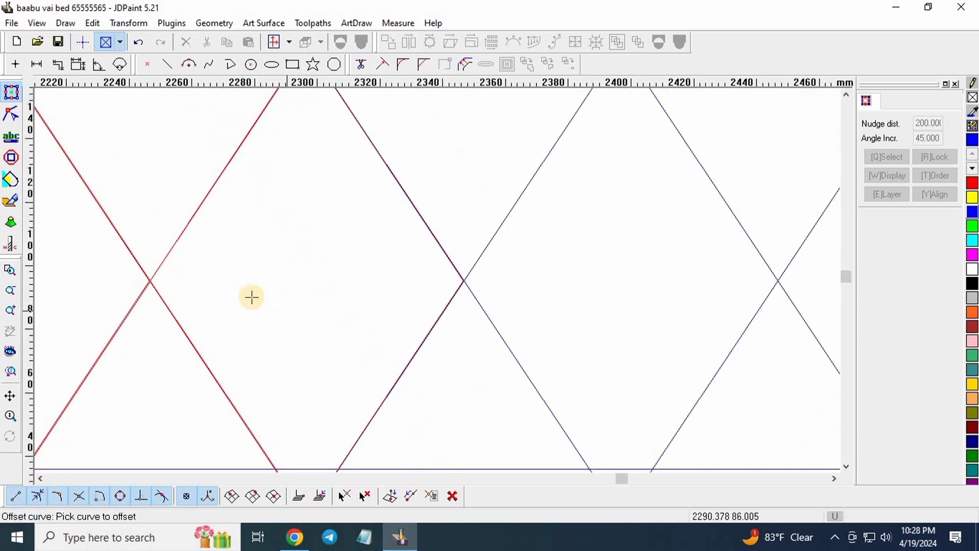
{"action": "scroll", "coordinate": [313, 286], "scroll_direction": "up", "scroll_amount": 3}
{"action": "scroll", "coordinate": [284, 228], "scroll_direction": "up", "scroll_amount": 4}
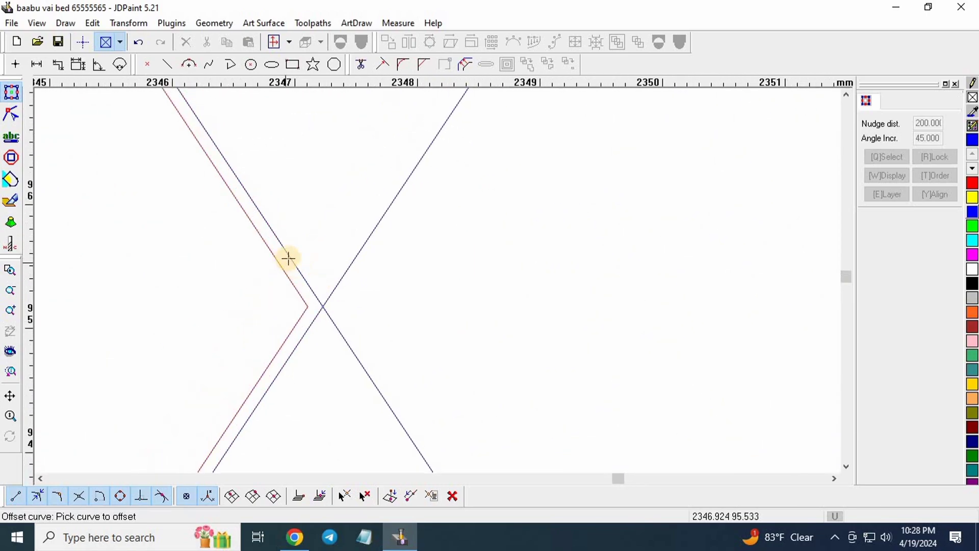
{"action": "left_click", "coordinate": [346, 259]}
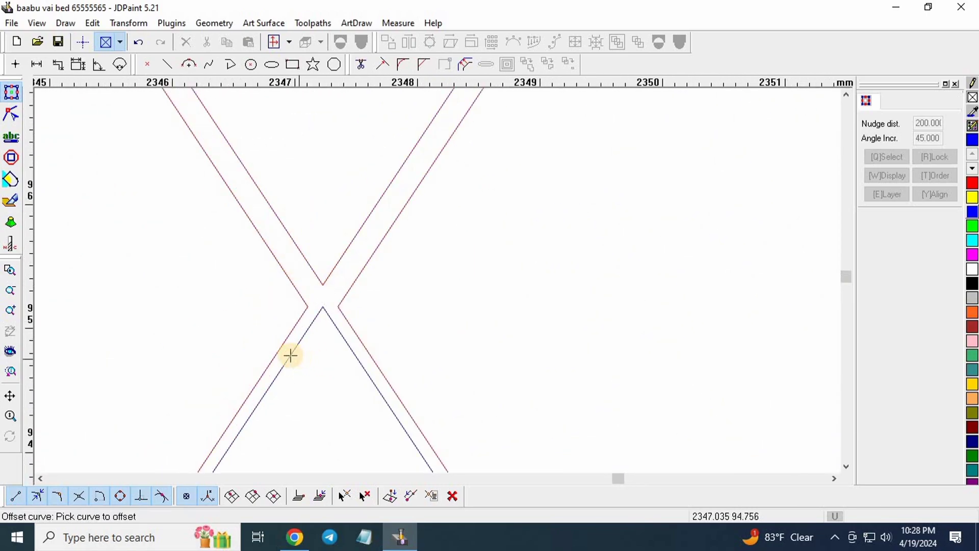
- Offset the remaining blue diamonds around the crossing near X 2447 inward by 0.1
{"action": "scroll", "coordinate": [290, 355], "scroll_direction": "down", "scroll_amount": 6}
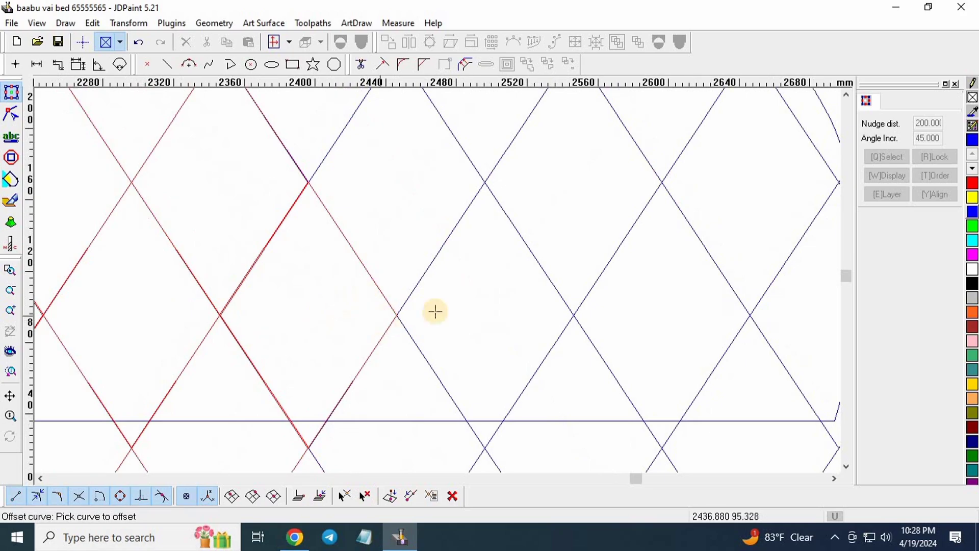
{"action": "scroll", "coordinate": [245, 301], "scroll_direction": "up", "scroll_amount": 6}
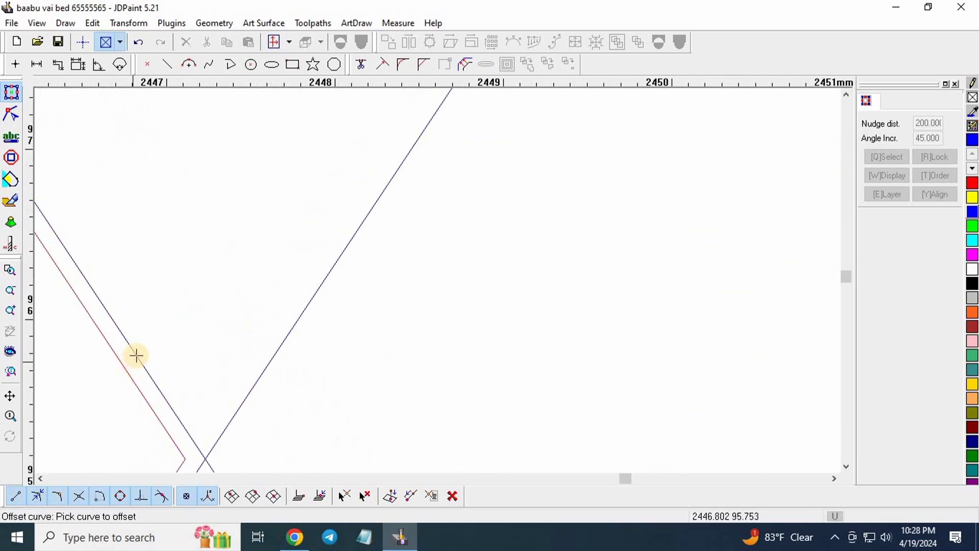
{"action": "scroll", "coordinate": [233, 262], "scroll_direction": "down", "scroll_amount": 2}
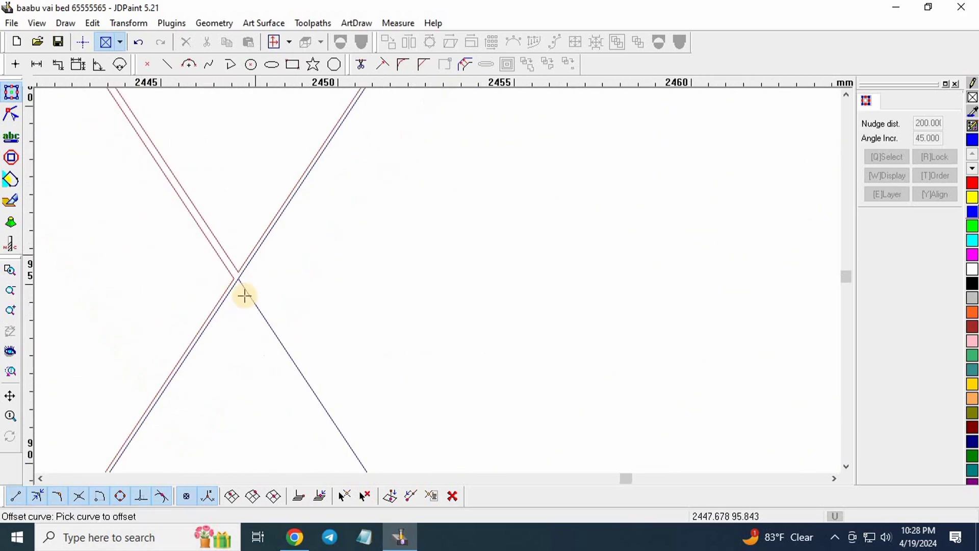
{"action": "left_click", "coordinate": [308, 296]}
- Offset the upper, right and lower blue diamonds around the crossing near X 2547 inward by 0.1
{"action": "scroll", "coordinate": [265, 273], "scroll_direction": "down", "scroll_amount": 3}
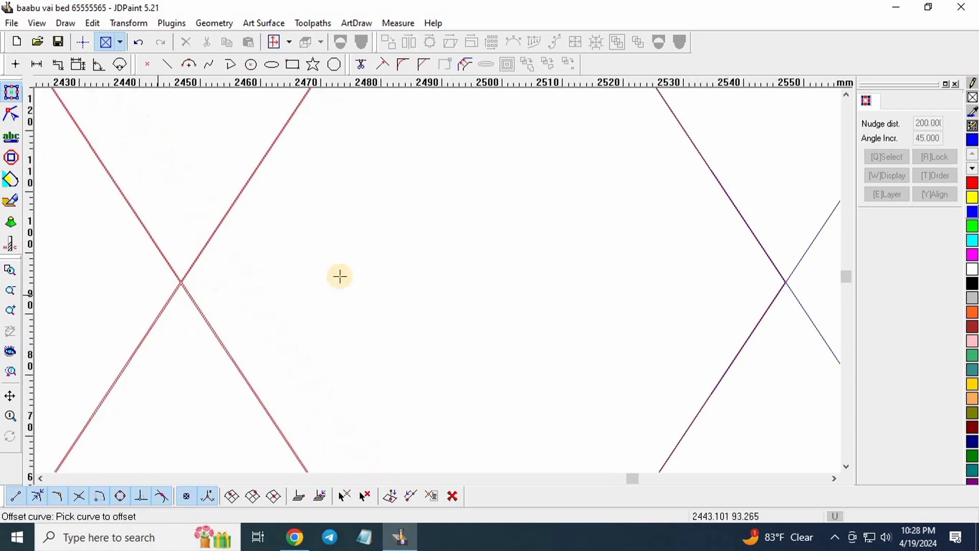
{"action": "scroll", "coordinate": [355, 268], "scroll_direction": "down", "scroll_amount": 1}
{"action": "scroll", "coordinate": [298, 269], "scroll_direction": "up", "scroll_amount": 5}
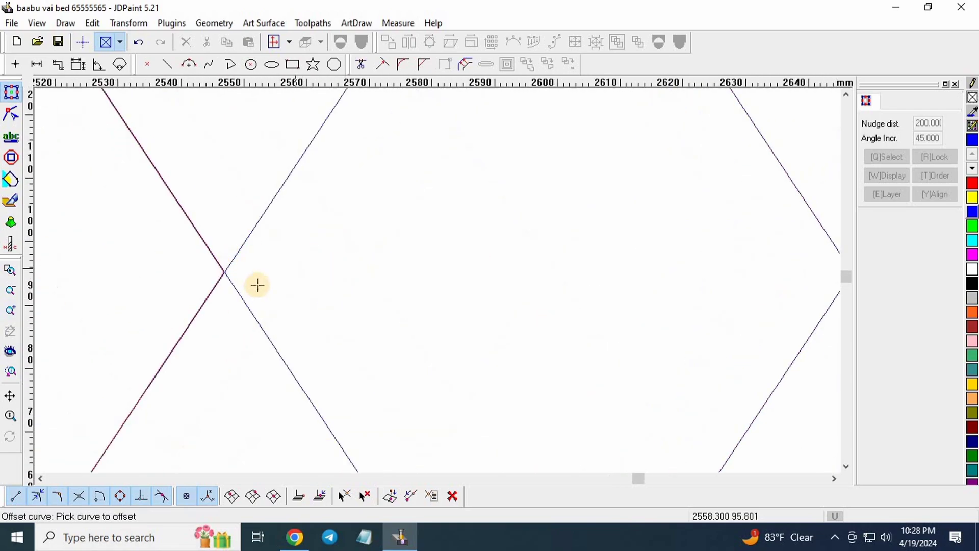
{"action": "left_click", "coordinate": [240, 223]}
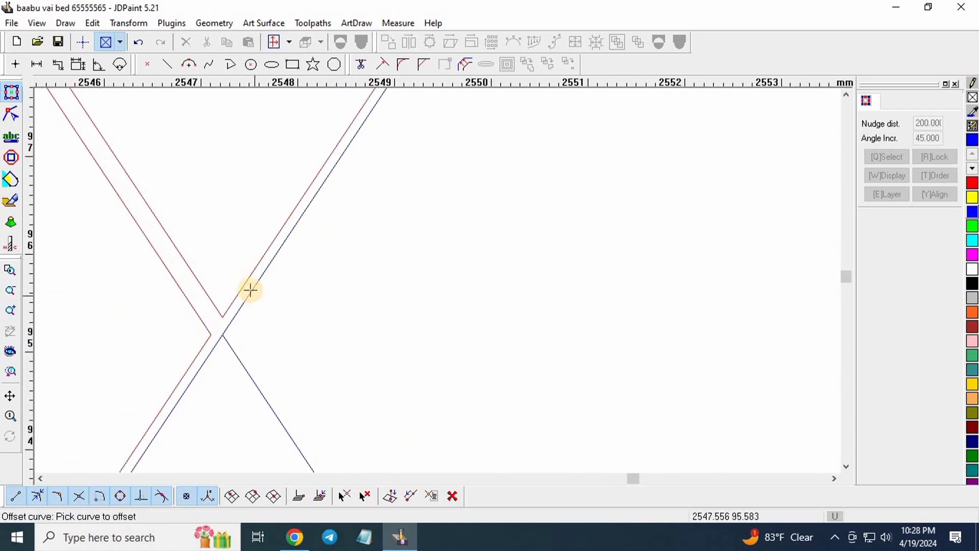
{"action": "scroll", "coordinate": [175, 273], "scroll_direction": "down", "scroll_amount": 2}
{"action": "scroll", "coordinate": [195, 274], "scroll_direction": "up", "scroll_amount": 3}
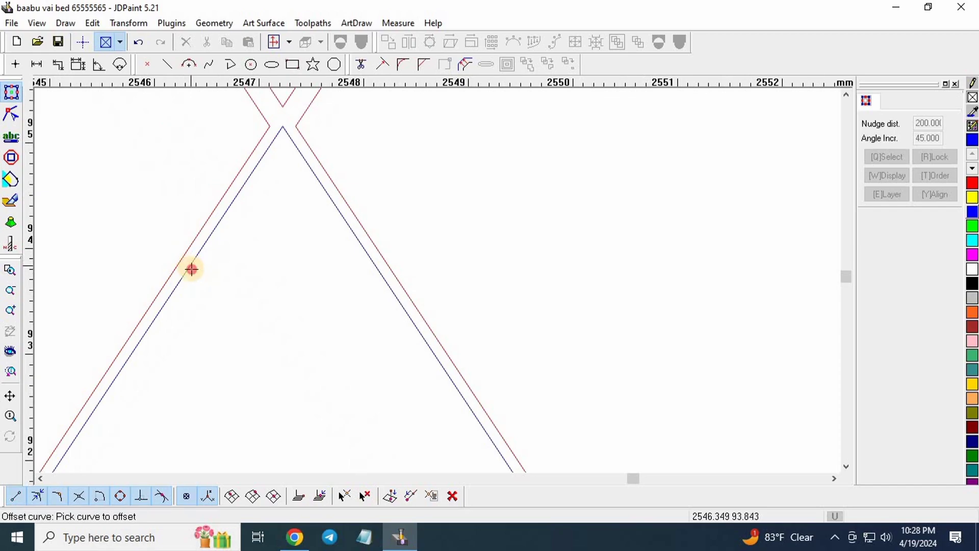
- Offset the blue diamonds around the row's last crossing, near X 2647, inward by 0.1, including the outermost right diamond
{"action": "scroll", "coordinate": [194, 266], "scroll_direction": "down", "scroll_amount": 5}
{"action": "scroll", "coordinate": [337, 304], "scroll_direction": "up", "scroll_amount": 1}
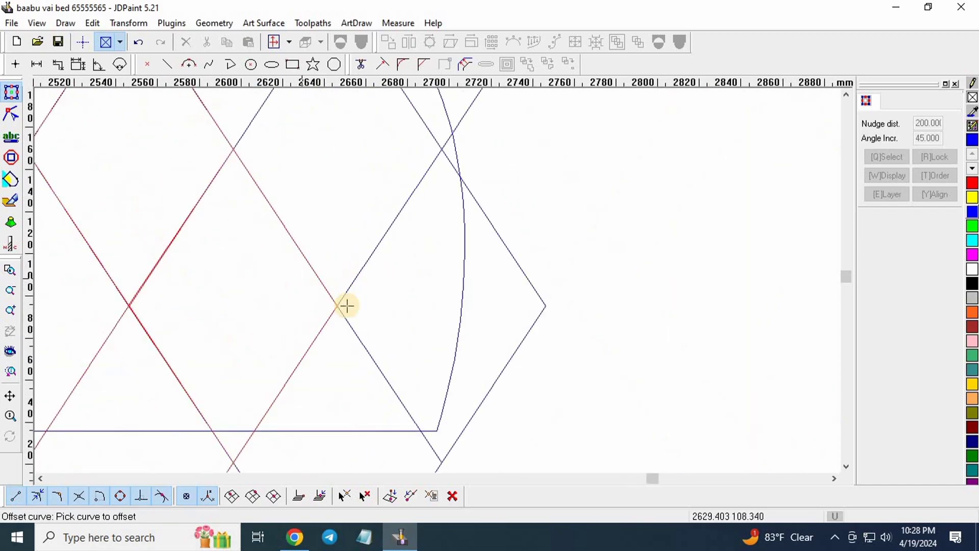
{"action": "scroll", "coordinate": [347, 305], "scroll_direction": "up", "scroll_amount": 5}
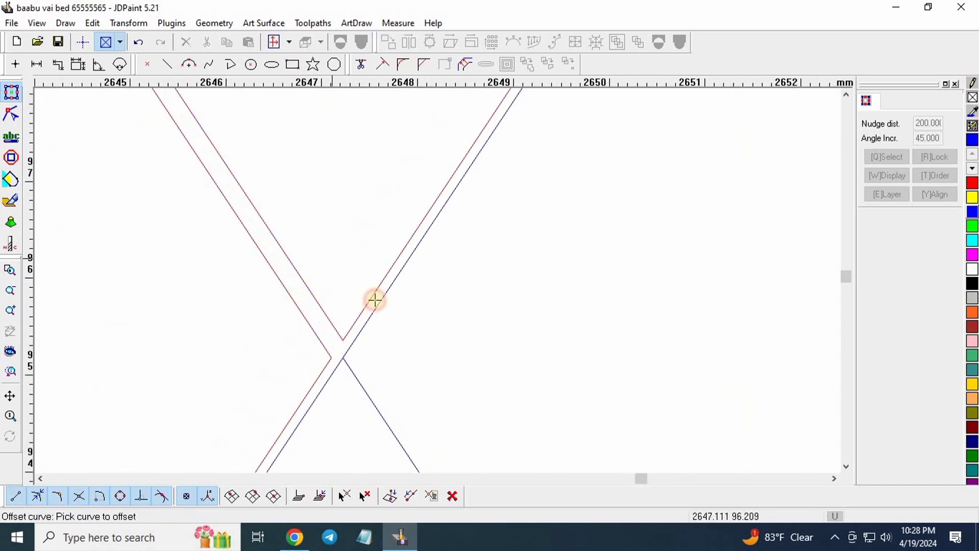
{"action": "left_click", "coordinate": [412, 346]}
{"action": "scroll", "coordinate": [316, 313], "scroll_direction": "down", "scroll_amount": 3}
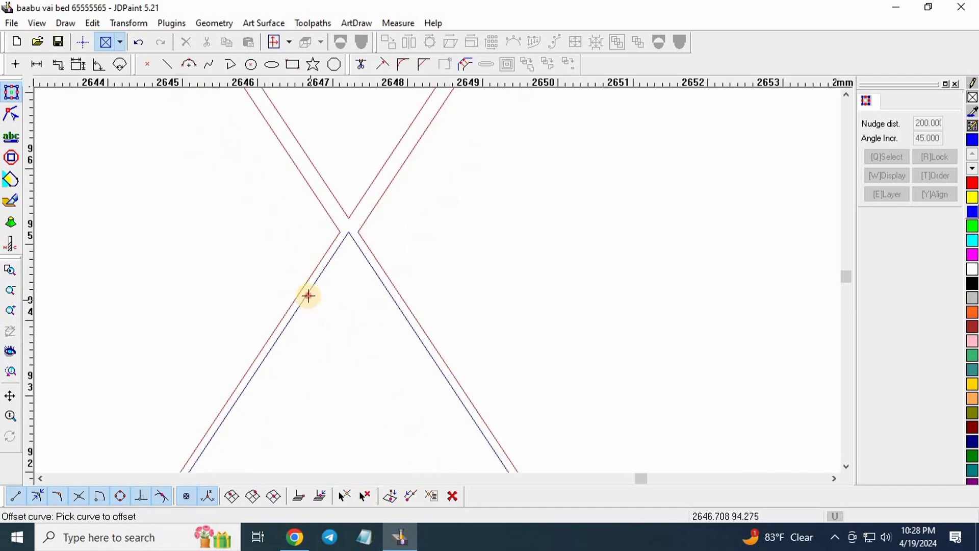
- Offset the two blue diamonds peaking near X 1400 and X 1500, above the finished lattice rows, inward by 0.1
{"action": "scroll", "coordinate": [403, 225], "scroll_direction": "down", "scroll_amount": 5}
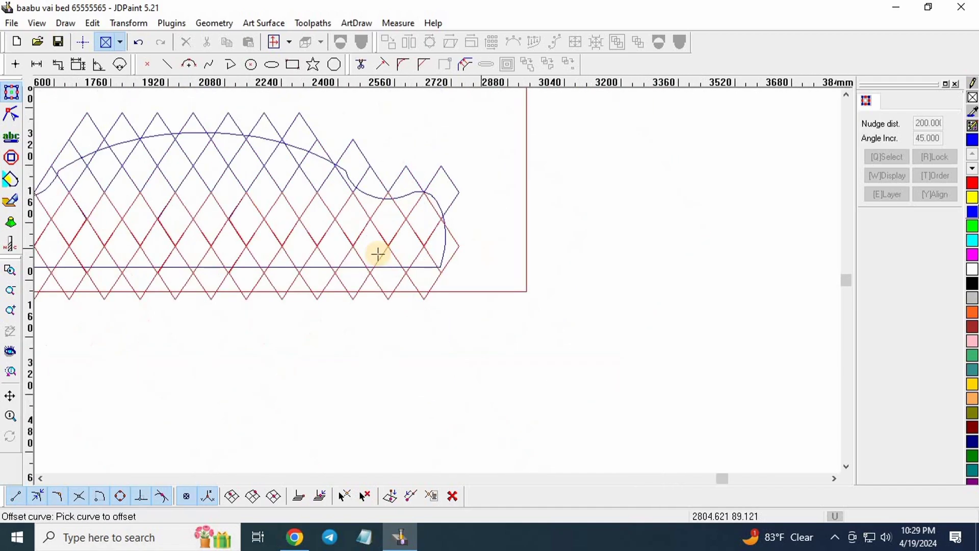
{"action": "scroll", "coordinate": [367, 306], "scroll_direction": "up", "scroll_amount": 1}
{"action": "scroll", "coordinate": [361, 291], "scroll_direction": "up", "scroll_amount": 3}
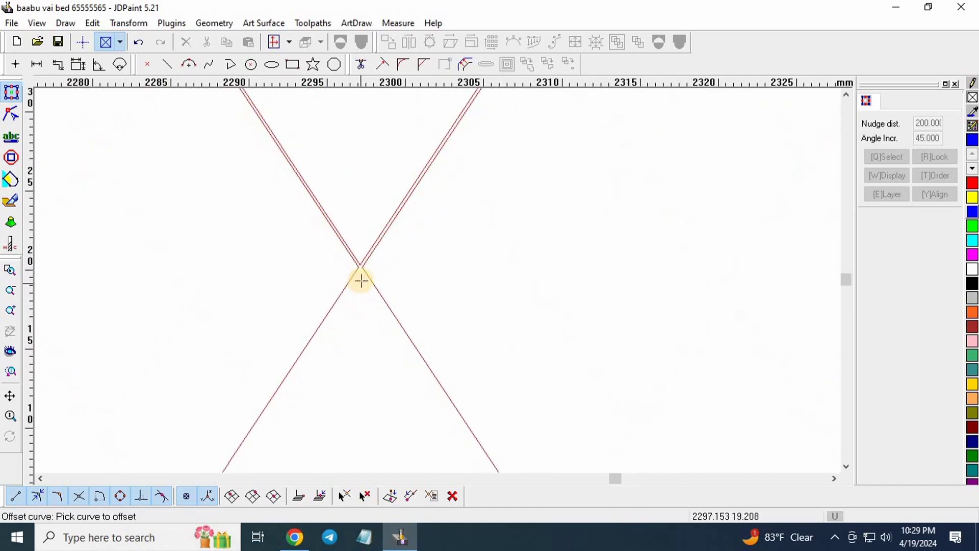
{"action": "scroll", "coordinate": [453, 312], "scroll_direction": "down", "scroll_amount": 3}
{"action": "scroll", "coordinate": [532, 397], "scroll_direction": "down", "scroll_amount": 3}
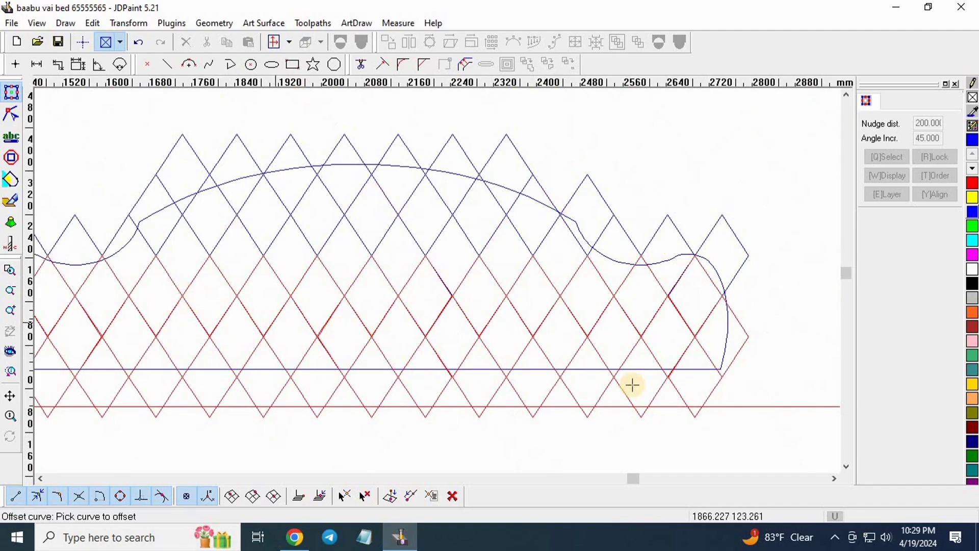
{"action": "scroll", "coordinate": [433, 343], "scroll_direction": "down", "scroll_amount": 2}
{"action": "scroll", "coordinate": [304, 310], "scroll_direction": "up", "scroll_amount": 6}
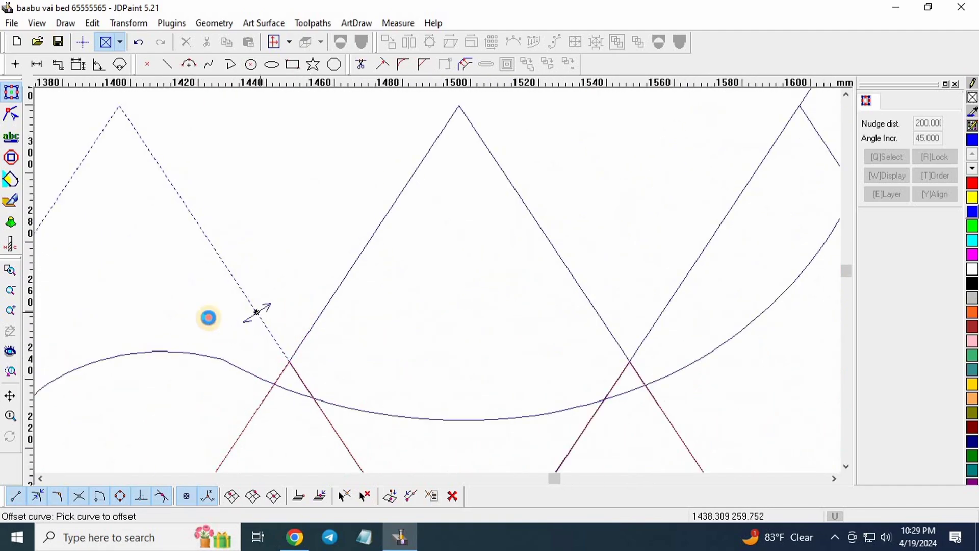
{"action": "scroll", "coordinate": [231, 312], "scroll_direction": "up", "scroll_amount": 2}
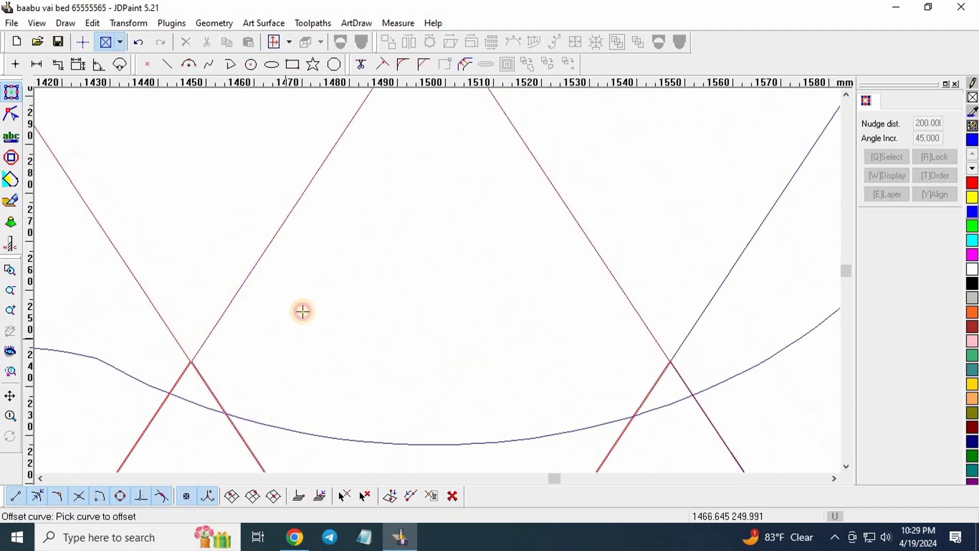
- Offset the blue diamond peaking near X 1600, just beyond the two finished peaks, inward by 0.1
{"action": "scroll", "coordinate": [316, 285], "scroll_direction": "down", "scroll_amount": 3}
{"action": "scroll", "coordinate": [316, 245], "scroll_direction": "up", "scroll_amount": 3}
{"action": "left_click", "coordinate": [366, 263]}
{"action": "scroll", "coordinate": [382, 214], "scroll_direction": "down", "scroll_amount": 3}
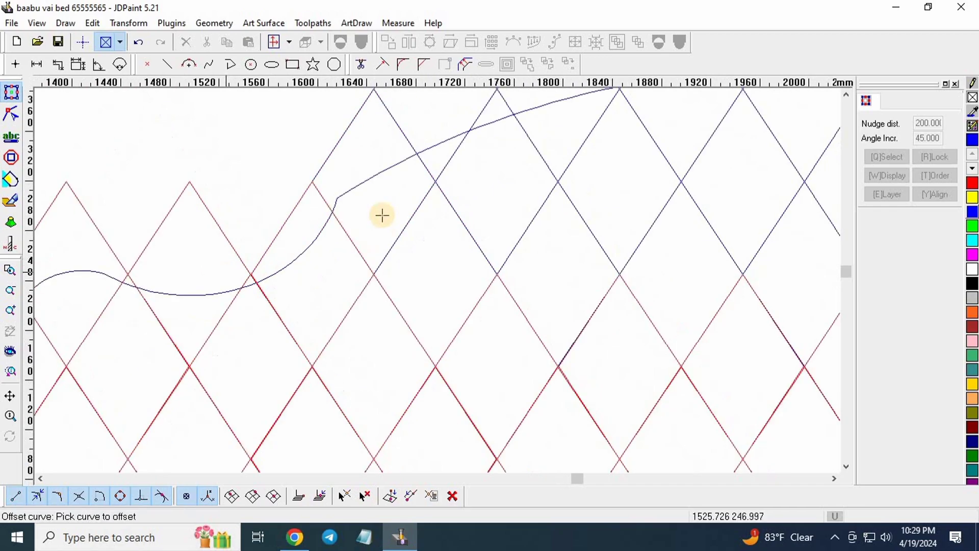
- Offset the upper and right blue diamonds around the crossing near X 1647 inward by 0.1
{"action": "scroll", "coordinate": [470, 350], "scroll_direction": "up", "scroll_amount": 3}
{"action": "scroll", "coordinate": [260, 323], "scroll_direction": "up", "scroll_amount": 5}
{"action": "scroll", "coordinate": [194, 279], "scroll_direction": "up", "scroll_amount": 2}
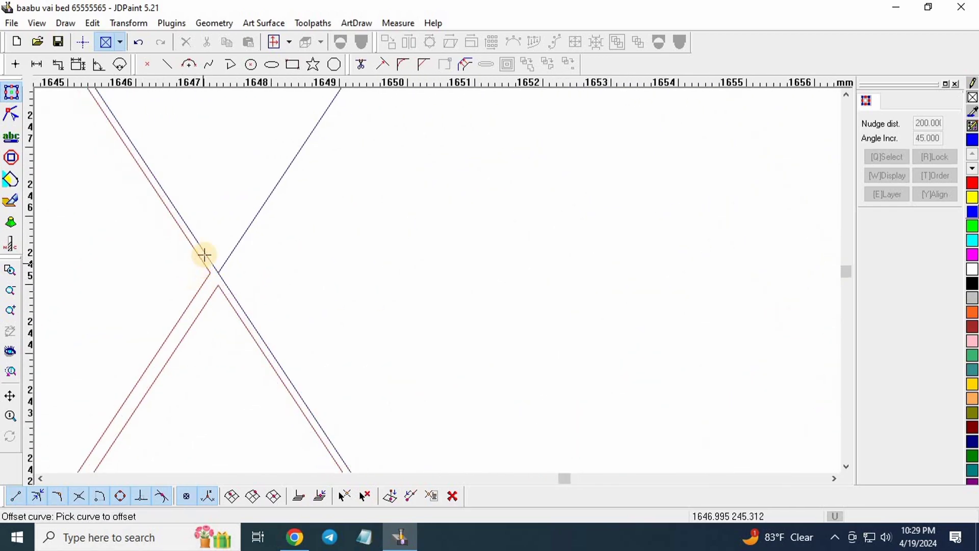
{"action": "left_click", "coordinate": [232, 220]}
{"action": "left_click", "coordinate": [240, 243]}
{"action": "left_click", "coordinate": [357, 291]}
{"action": "scroll", "coordinate": [55, 225], "scroll_direction": "down", "scroll_amount": 3}
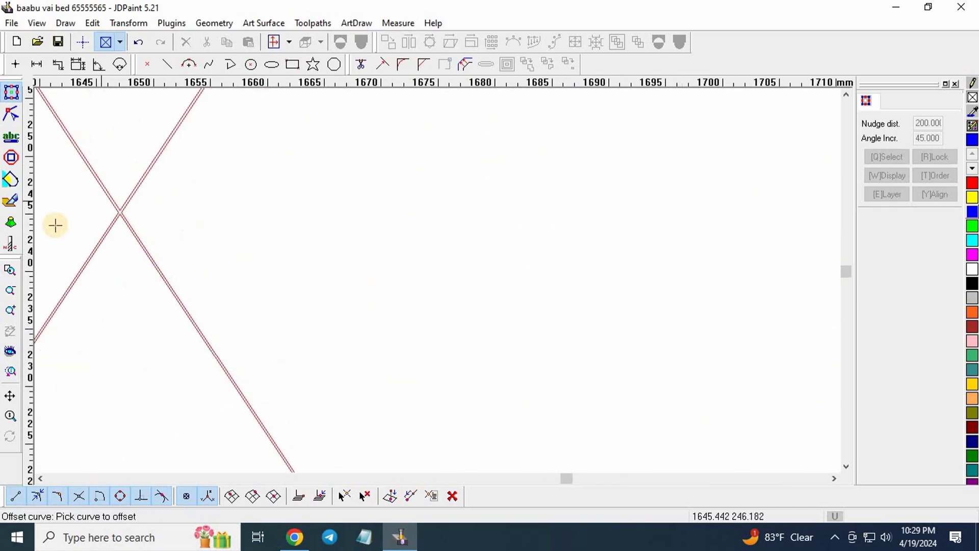
- Offset the upper and right blue diamonds around the crossing near X 1747 inward by 0.1
{"action": "scroll", "coordinate": [235, 226], "scroll_direction": "down", "scroll_amount": 3}
{"action": "scroll", "coordinate": [354, 270], "scroll_direction": "up", "scroll_amount": 12}
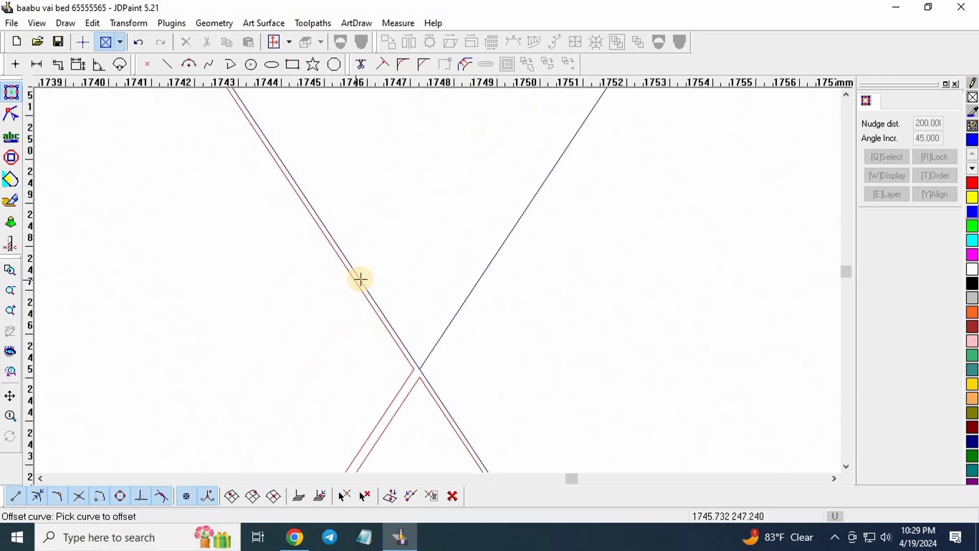
{"action": "left_click", "coordinate": [361, 275]}
{"action": "left_click", "coordinate": [468, 256]}
{"action": "scroll", "coordinate": [192, 317], "scroll_direction": "down", "scroll_amount": 2}
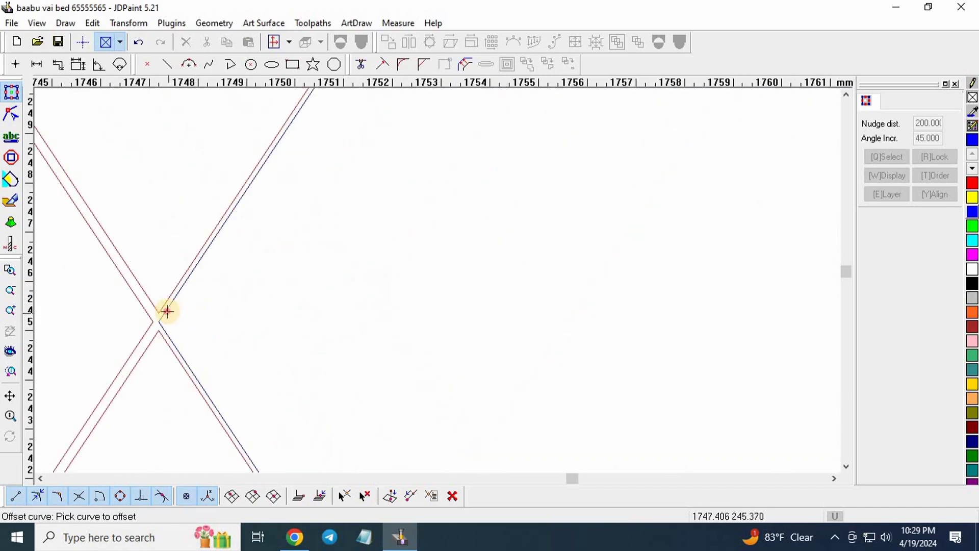
{"action": "scroll", "coordinate": [264, 301], "scroll_direction": "down", "scroll_amount": 6}
- Offset the upper and right blue diamonds around the crossing near X 1847 inward by 0.1
{"action": "scroll", "coordinate": [267, 305], "scroll_direction": "up", "scroll_amount": 3}
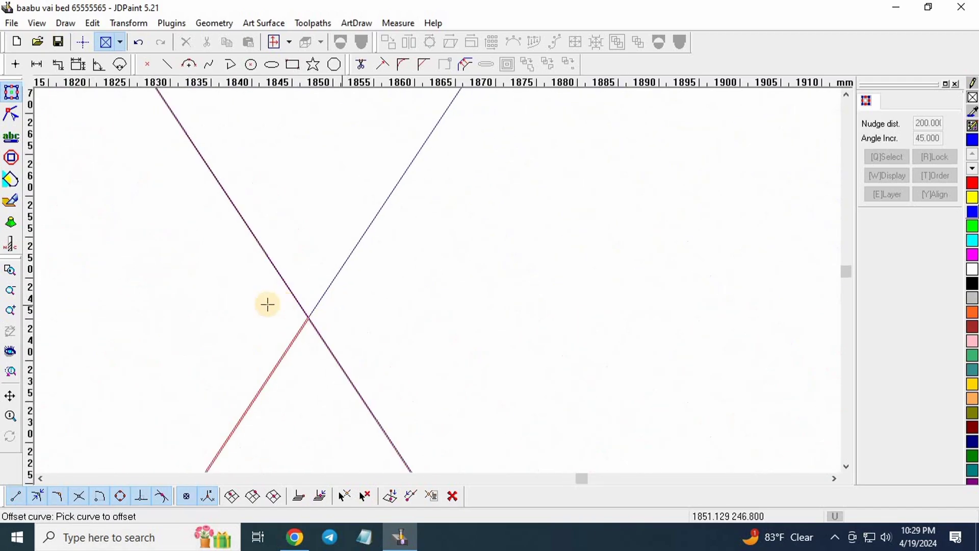
{"action": "scroll", "coordinate": [267, 304], "scroll_direction": "up", "scroll_amount": 5}
{"action": "left_click", "coordinate": [381, 251]}
{"action": "scroll", "coordinate": [268, 278], "scroll_direction": "down", "scroll_amount": 2}
{"action": "scroll", "coordinate": [325, 313], "scroll_direction": "up", "scroll_amount": 4}
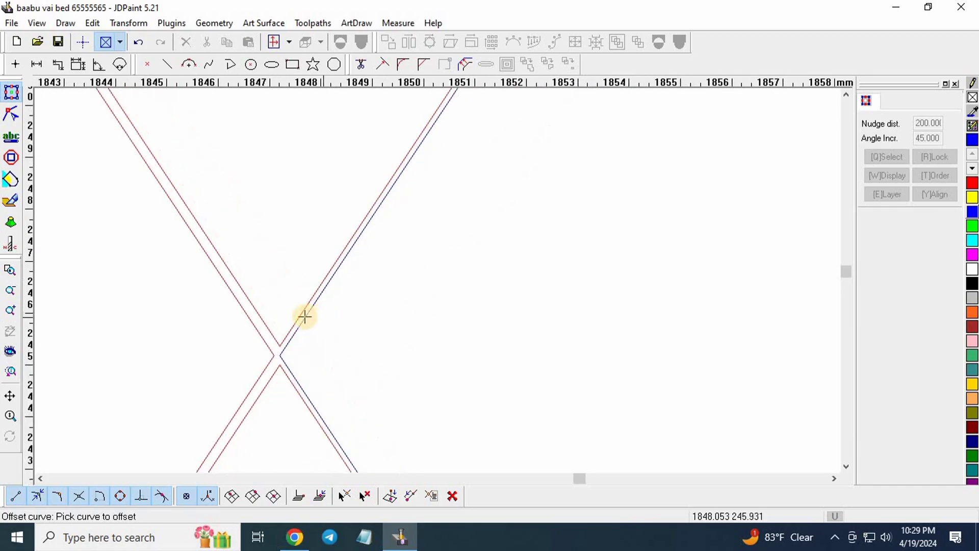
{"action": "left_click", "coordinate": [300, 313]}
{"action": "left_click", "coordinate": [396, 371]}
{"action": "scroll", "coordinate": [169, 232], "scroll_direction": "down", "scroll_amount": 4}
- Offset the upper and right blue diamonds around the crossing near X 1947 inward by 0.1
{"action": "scroll", "coordinate": [153, 260], "scroll_direction": "down", "scroll_amount": 5}
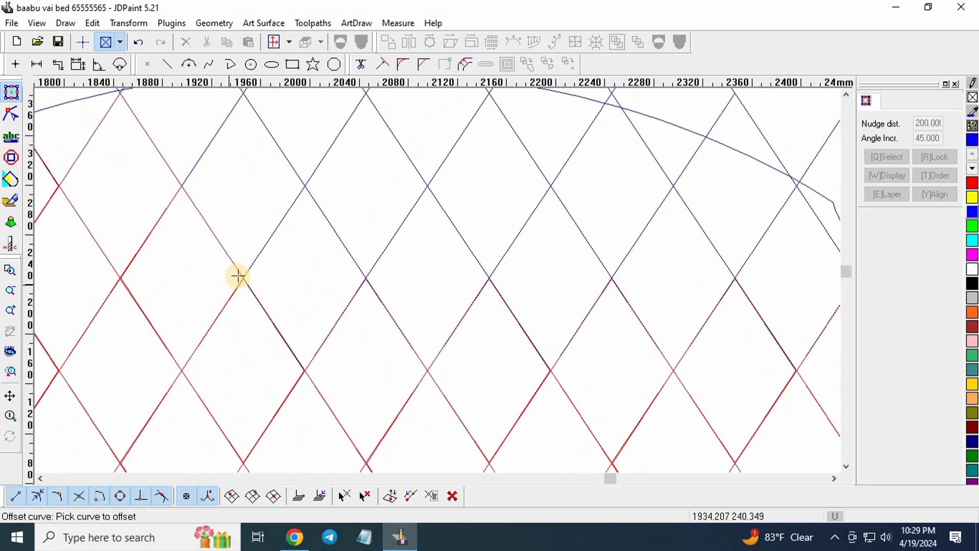
{"action": "scroll", "coordinate": [236, 275], "scroll_direction": "up", "scroll_amount": 5}
{"action": "scroll", "coordinate": [272, 306], "scroll_direction": "up", "scroll_amount": 3}
{"action": "left_click", "coordinate": [273, 307]}
{"action": "left_click", "coordinate": [347, 263]}
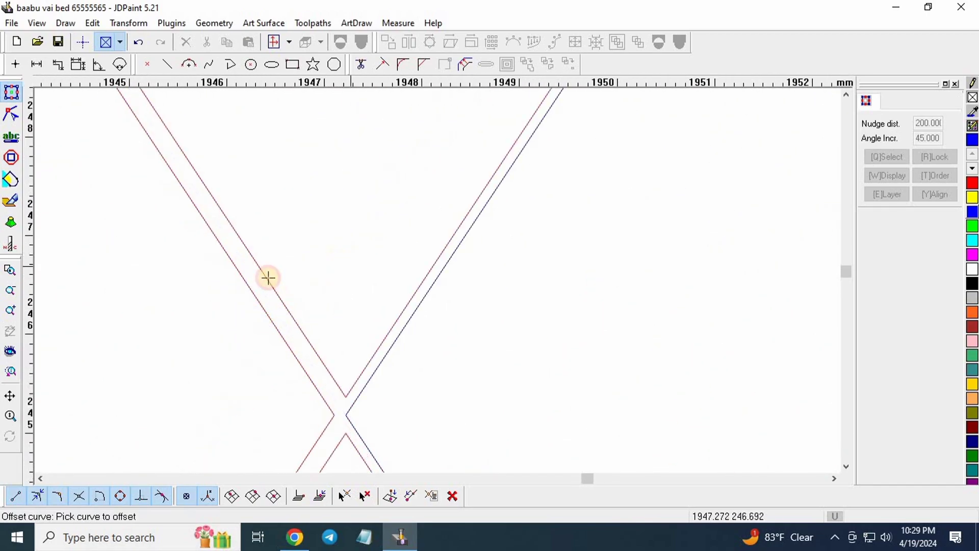
{"action": "scroll", "coordinate": [267, 283], "scroll_direction": "down", "scroll_amount": 3}
{"action": "scroll", "coordinate": [308, 324], "scroll_direction": "up", "scroll_amount": 5}
{"action": "left_click", "coordinate": [320, 326]}
{"action": "scroll", "coordinate": [158, 247], "scroll_direction": "down", "scroll_amount": 5}
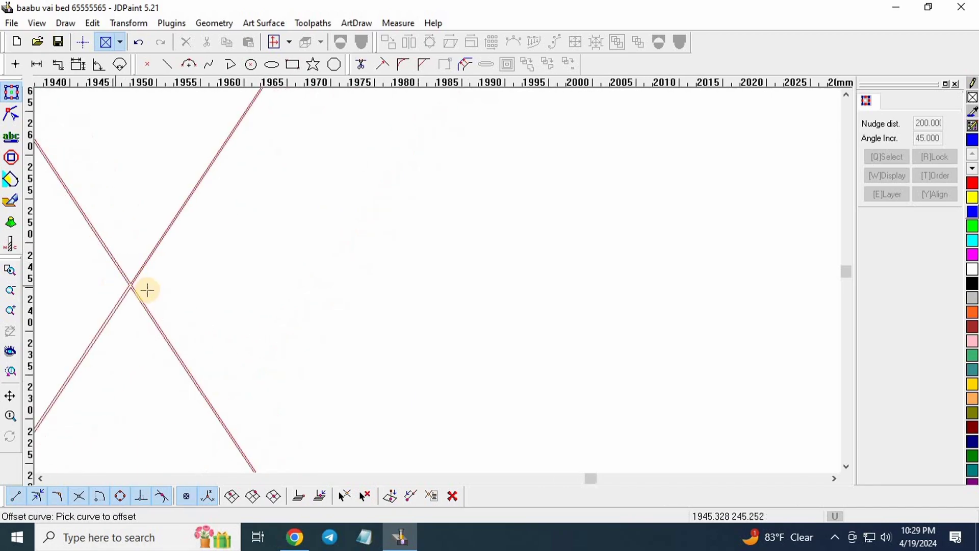
- Offset the upper and right blue diamonds around the crossing near X 2047 inward by 0.1
{"action": "scroll", "coordinate": [327, 229], "scroll_direction": "up", "scroll_amount": 5}
{"action": "scroll", "coordinate": [179, 225], "scroll_direction": "up", "scroll_amount": 3}
{"action": "scroll", "coordinate": [206, 213], "scroll_direction": "up", "scroll_amount": 3}
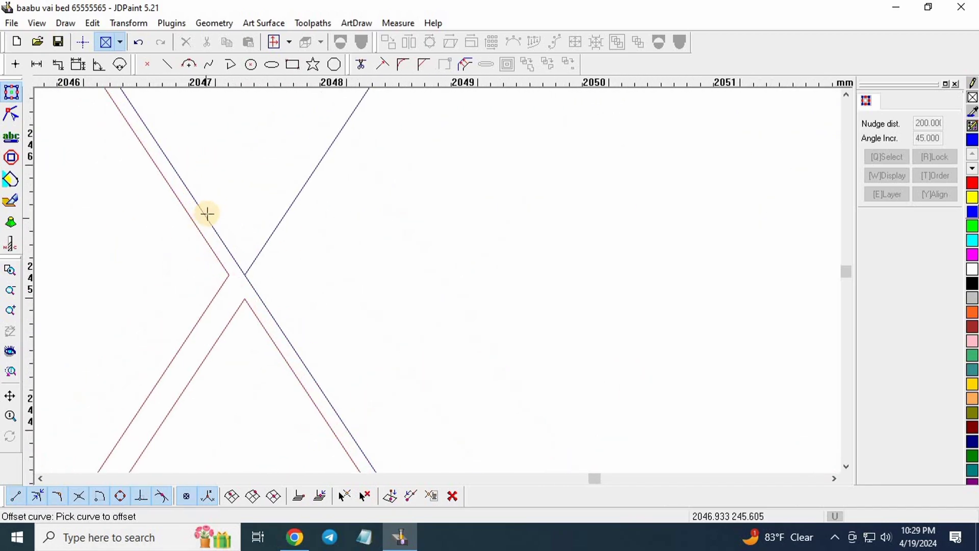
{"action": "left_click", "coordinate": [270, 174]}
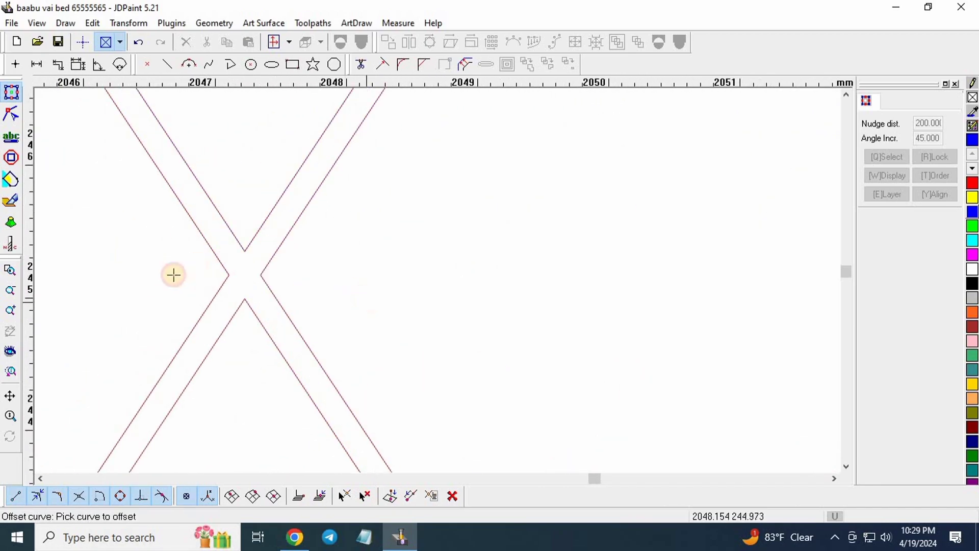
- Offset the upper and right blue diamonds around the crossing near X 2147 inward by 0.1
{"action": "scroll", "coordinate": [133, 304], "scroll_direction": "down", "scroll_amount": 6}
{"action": "scroll", "coordinate": [262, 320], "scroll_direction": "up", "scroll_amount": 3}
{"action": "scroll", "coordinate": [261, 320], "scroll_direction": "up", "scroll_amount": 2}
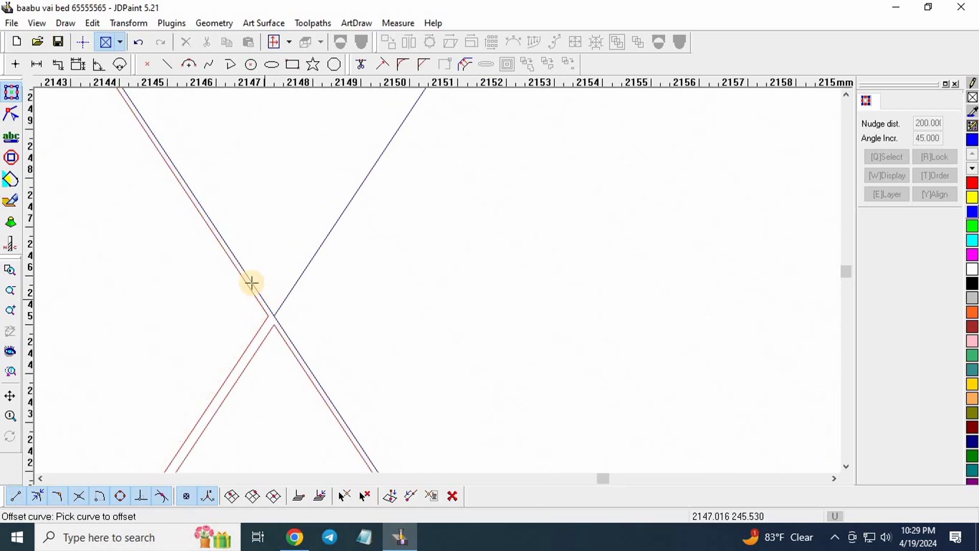
{"action": "left_click", "coordinate": [296, 253]}
{"action": "left_click", "coordinate": [299, 284]}
{"action": "left_click", "coordinate": [327, 319]}
{"action": "scroll", "coordinate": [82, 308], "scroll_direction": "down", "scroll_amount": 5}
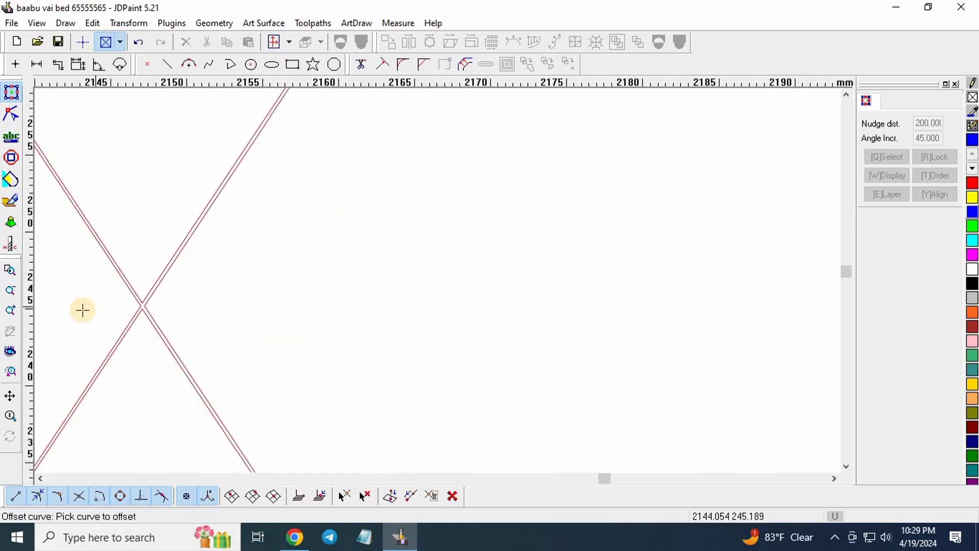
- Offset the upper and right blue diamonds around the crossing near X 2247 inward by 0.1
{"action": "scroll", "coordinate": [223, 286], "scroll_direction": "up", "scroll_amount": 4}
{"action": "scroll", "coordinate": [221, 316], "scroll_direction": "up", "scroll_amount": 3}
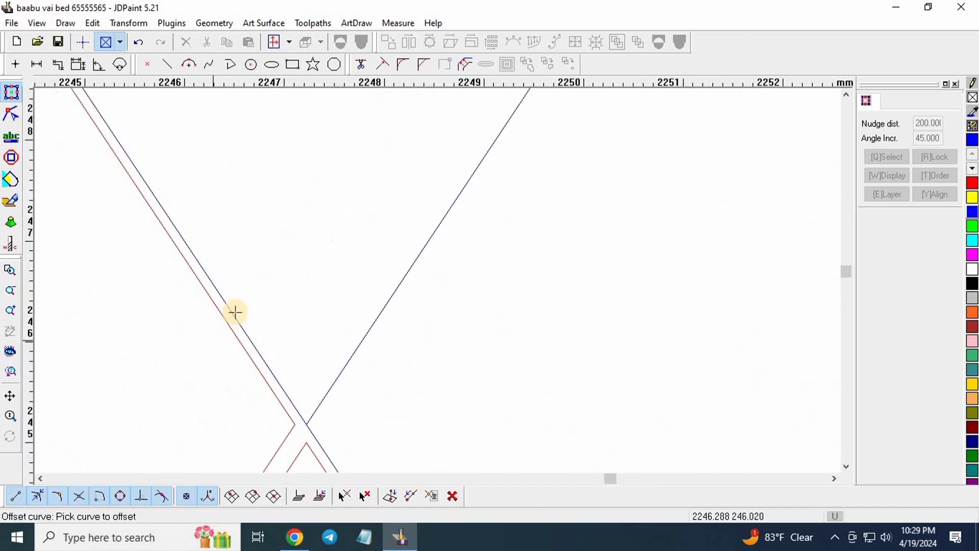
{"action": "left_click", "coordinate": [291, 277]}
{"action": "scroll", "coordinate": [301, 295], "scroll_direction": "down", "scroll_amount": 6}
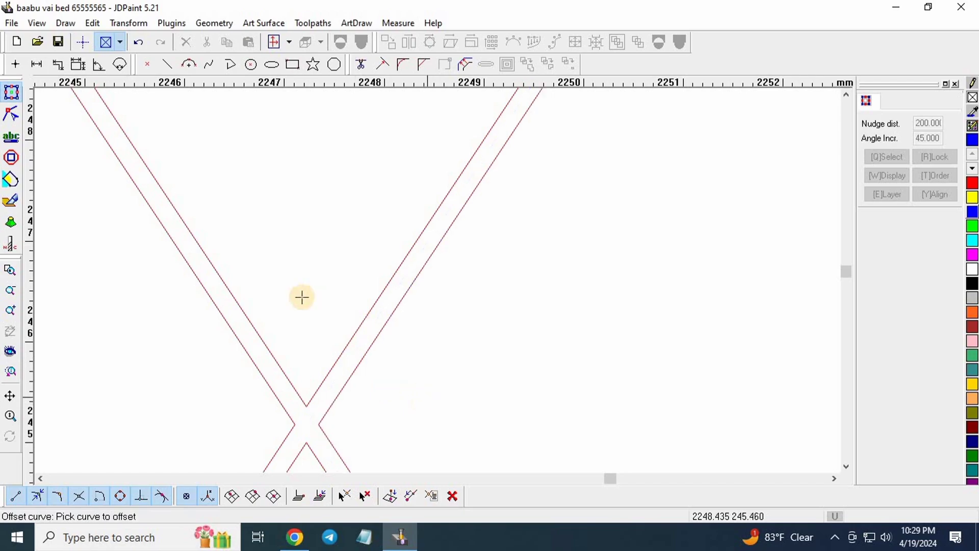
- Offset the upper and right blue diamonds around the crossing near X 2347 inward by 0.1
{"action": "scroll", "coordinate": [368, 331], "scroll_direction": "up", "scroll_amount": 4}
{"action": "scroll", "coordinate": [368, 331], "scroll_direction": "up", "scroll_amount": 4}
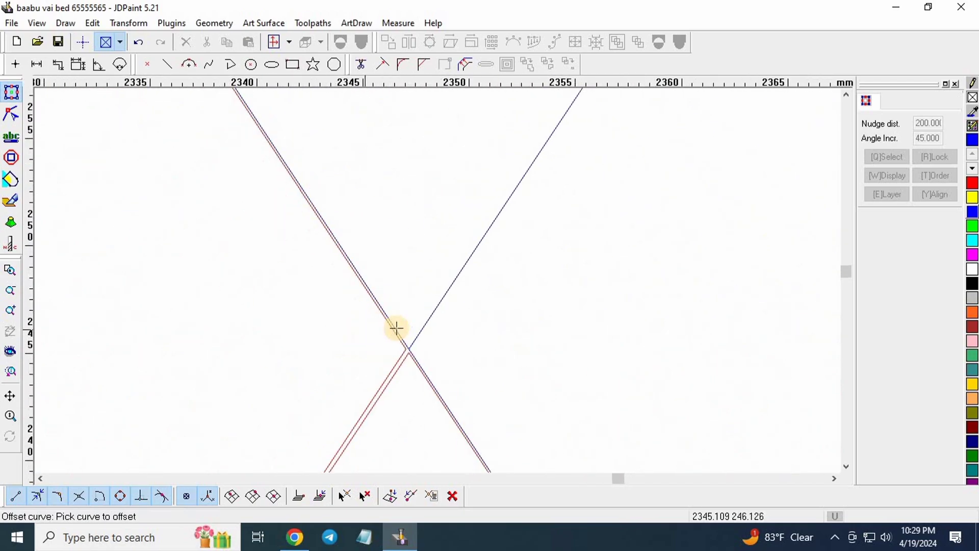
{"action": "scroll", "coordinate": [290, 299], "scroll_direction": "down", "scroll_amount": 3}
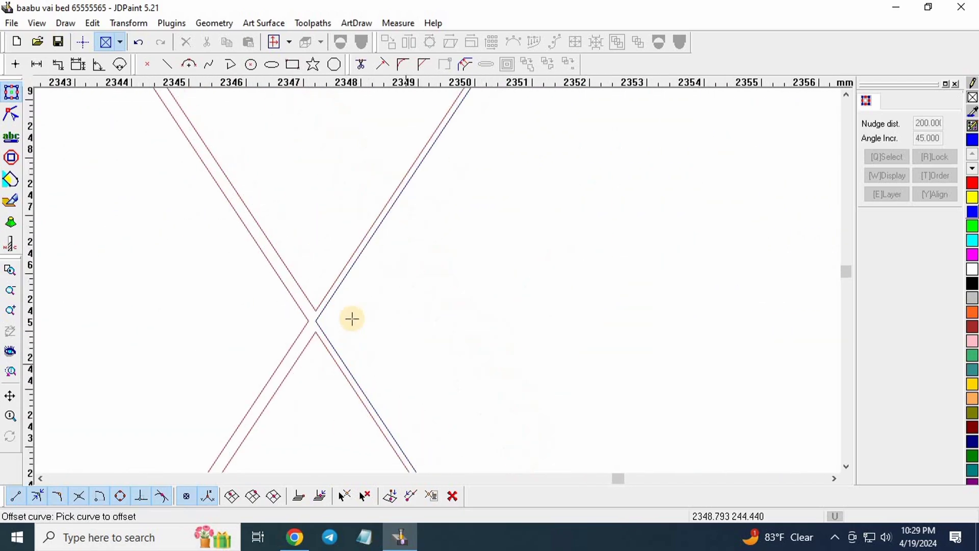
{"action": "scroll", "coordinate": [352, 319], "scroll_direction": "up", "scroll_amount": 4}
{"action": "left_click", "coordinate": [506, 349]}
{"action": "scroll", "coordinate": [127, 284], "scroll_direction": "down", "scroll_amount": 5}
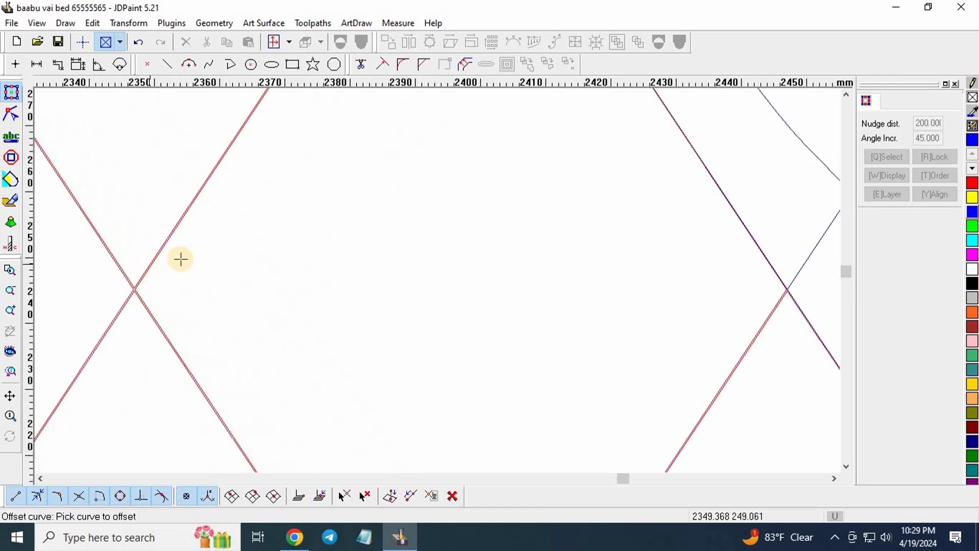
- Offset the upper and right blue diamonds around the crossing near X 2447 inward by 0.1
{"action": "scroll", "coordinate": [283, 244], "scroll_direction": "up", "scroll_amount": 3}
{"action": "scroll", "coordinate": [283, 244], "scroll_direction": "up", "scroll_amount": 3}
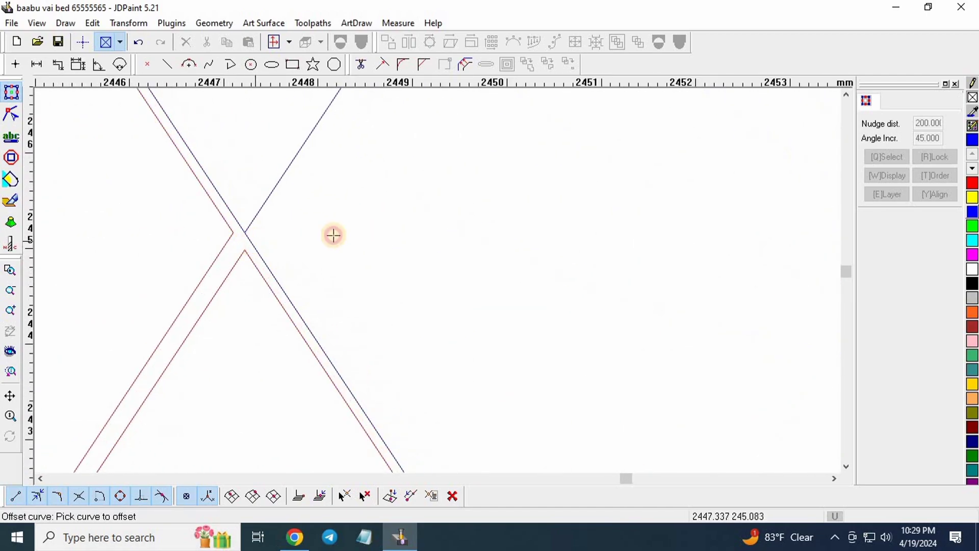
{"action": "left_click", "coordinate": [262, 205]}
{"action": "left_click", "coordinate": [237, 157]}
{"action": "scroll", "coordinate": [185, 210], "scroll_direction": "down", "scroll_amount": 8}
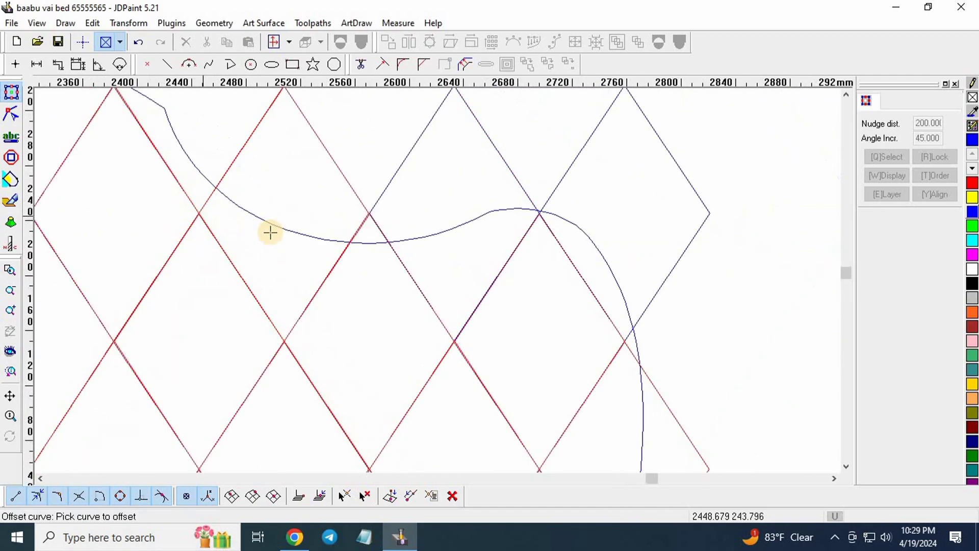
- Offset the row's last two blue diamonds, peaking near X 2600 and X 2700, inward by 0.1
{"action": "scroll", "coordinate": [207, 125], "scroll_direction": "up", "scroll_amount": 3}
{"action": "scroll", "coordinate": [207, 125], "scroll_direction": "up", "scroll_amount": 4}
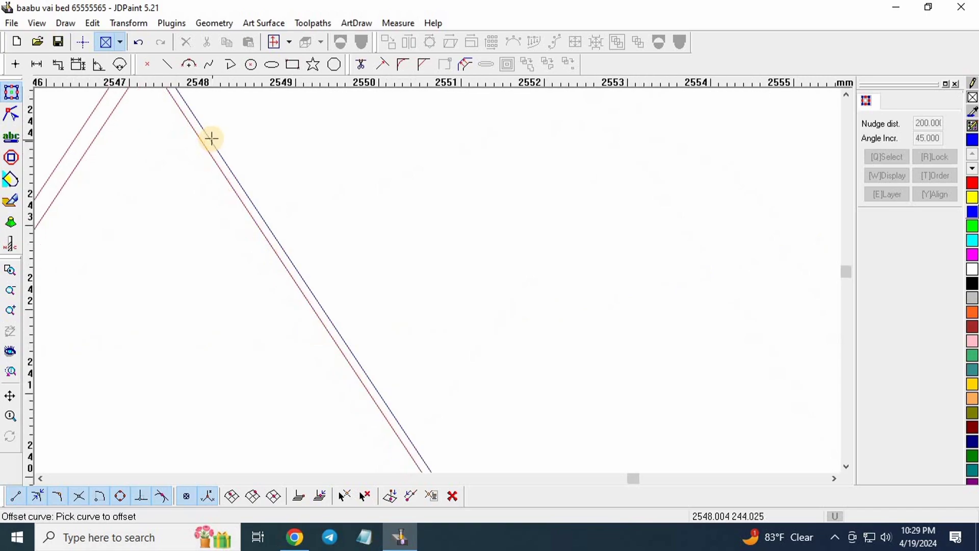
{"action": "scroll", "coordinate": [182, 174], "scroll_direction": "down", "scroll_amount": 1}
{"action": "scroll", "coordinate": [317, 193], "scroll_direction": "down", "scroll_amount": 4}
{"action": "scroll", "coordinate": [275, 186], "scroll_direction": "up", "scroll_amount": 3}
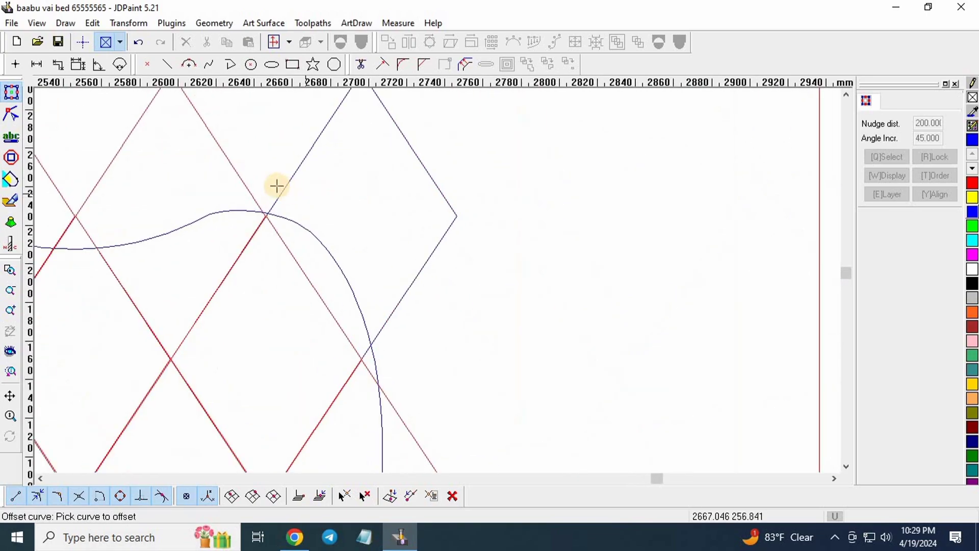
{"action": "left_click", "coordinate": [384, 240]}
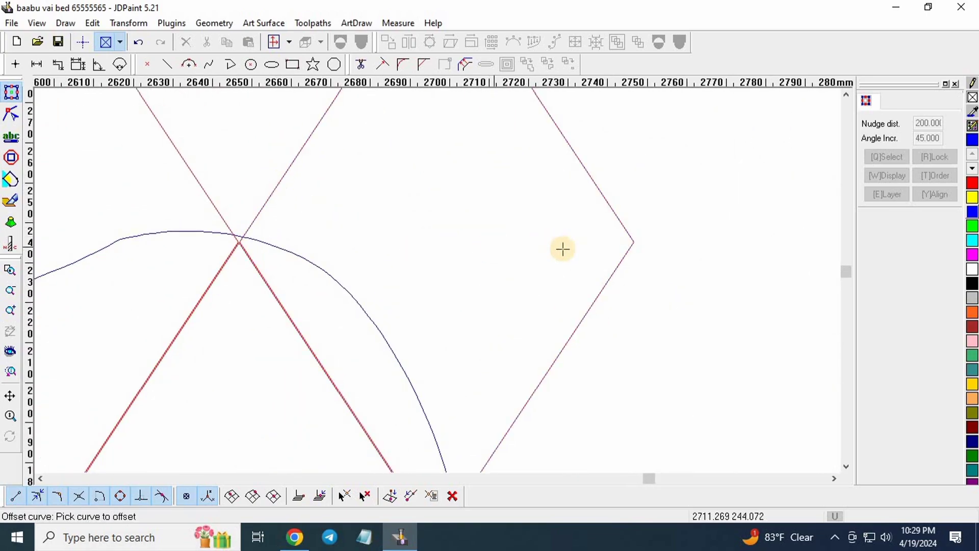
- Offset the three top-row blue diamonds peaking near X 2300, X 2200 and X 2100 inward by 0.1
{"action": "scroll", "coordinate": [400, 218], "scroll_direction": "down", "scroll_amount": 4}
{"action": "scroll", "coordinate": [639, 268], "scroll_direction": "up", "scroll_amount": 2}
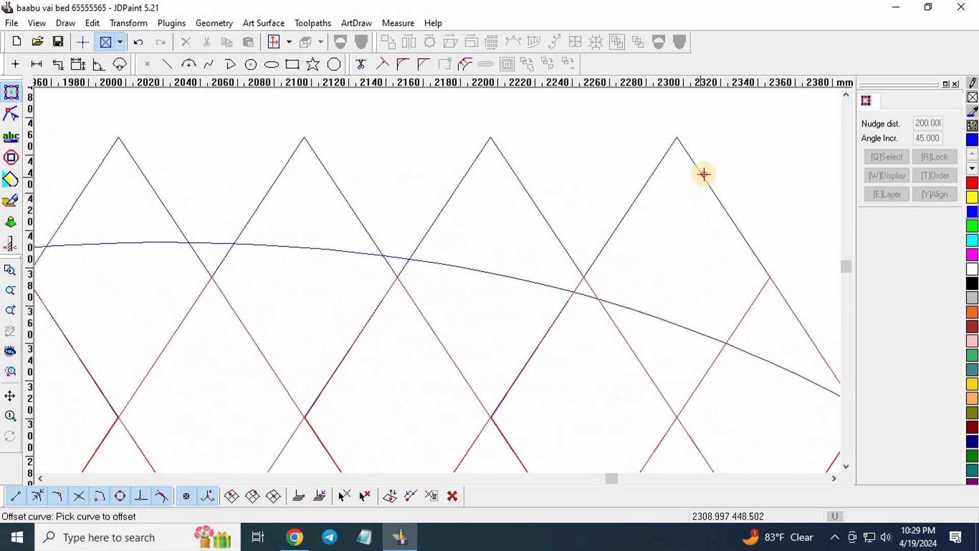
{"action": "left_click", "coordinate": [702, 175]}
{"action": "left_click", "coordinate": [518, 179]}
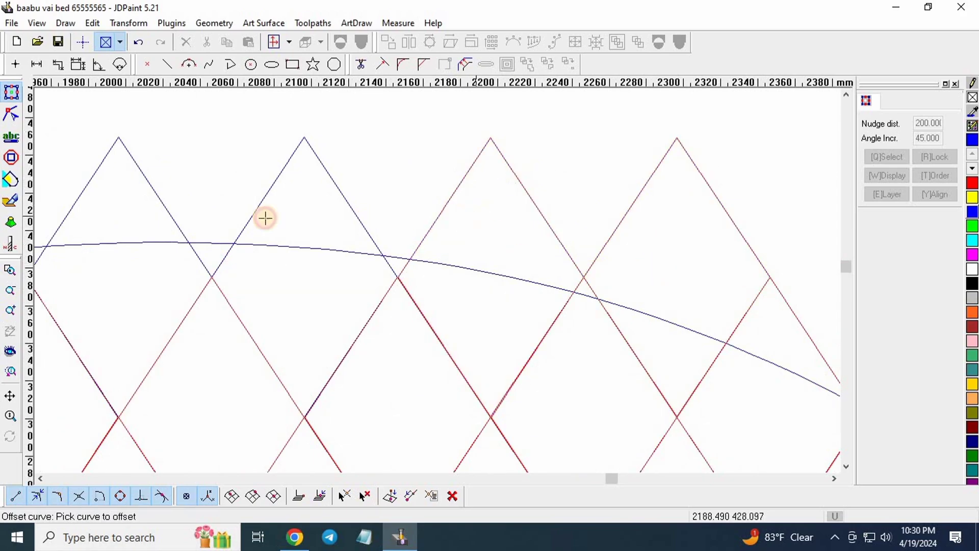
{"action": "left_click", "coordinate": [328, 177]}
{"action": "left_click", "coordinate": [238, 218]}
- Offset the top-row blue diamonds peaking near X 2000 and X 1900 inward by 0.1
{"action": "scroll", "coordinate": [424, 221], "scroll_direction": "down", "scroll_amount": 6}
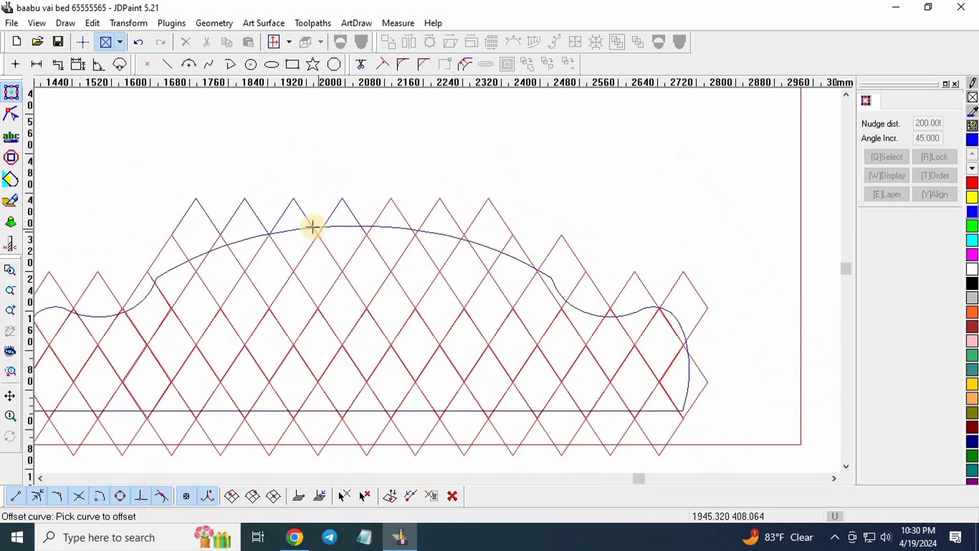
{"action": "scroll", "coordinate": [345, 212], "scroll_direction": "up", "scroll_amount": 3}
{"action": "left_click", "coordinate": [351, 200]}
{"action": "left_click", "coordinate": [312, 225]}
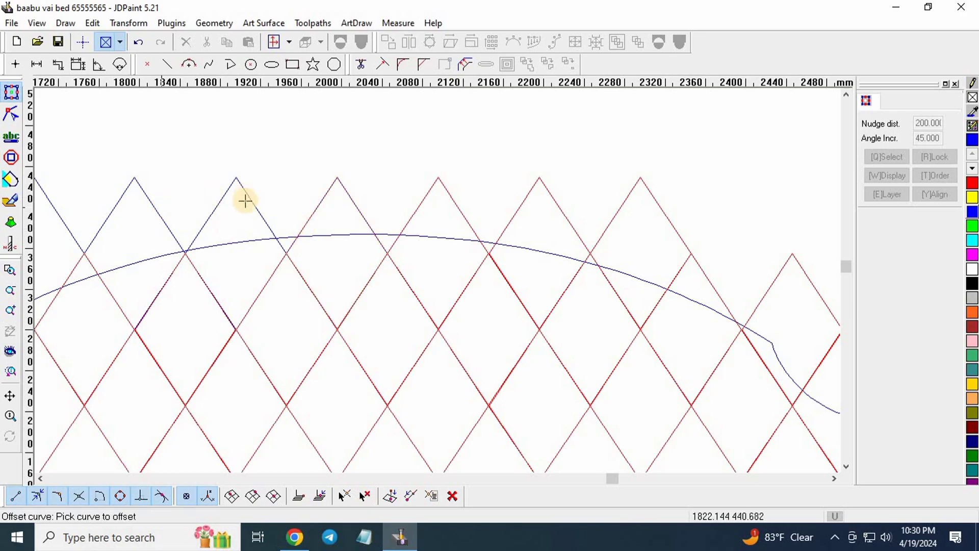
{"action": "scroll", "coordinate": [246, 199], "scroll_direction": "up", "scroll_amount": 4}
{"action": "left_click", "coordinate": [254, 197]}
{"action": "left_click", "coordinate": [217, 242]}
- Offset the last two top-row blue diamonds, peaking near X 1800 and X 1700, inward by 0.1 and end the offset command
{"action": "scroll", "coordinate": [411, 232], "scroll_direction": "down", "scroll_amount": 6}
{"action": "scroll", "coordinate": [286, 234], "scroll_direction": "up", "scroll_amount": 4}
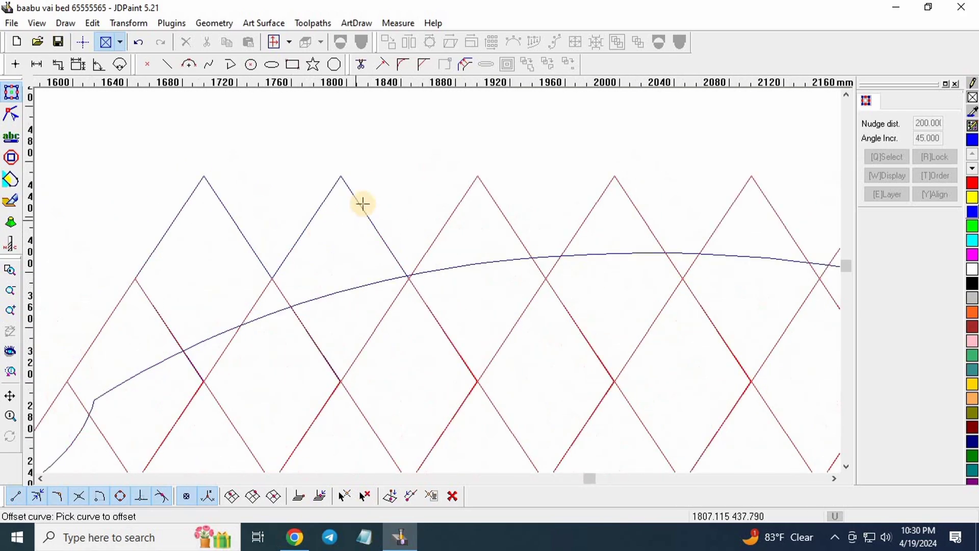
{"action": "left_click", "coordinate": [362, 203]}
{"action": "left_click", "coordinate": [304, 282]}
{"action": "left_click", "coordinate": [237, 226]}
{"action": "left_click", "coordinate": [200, 268]}
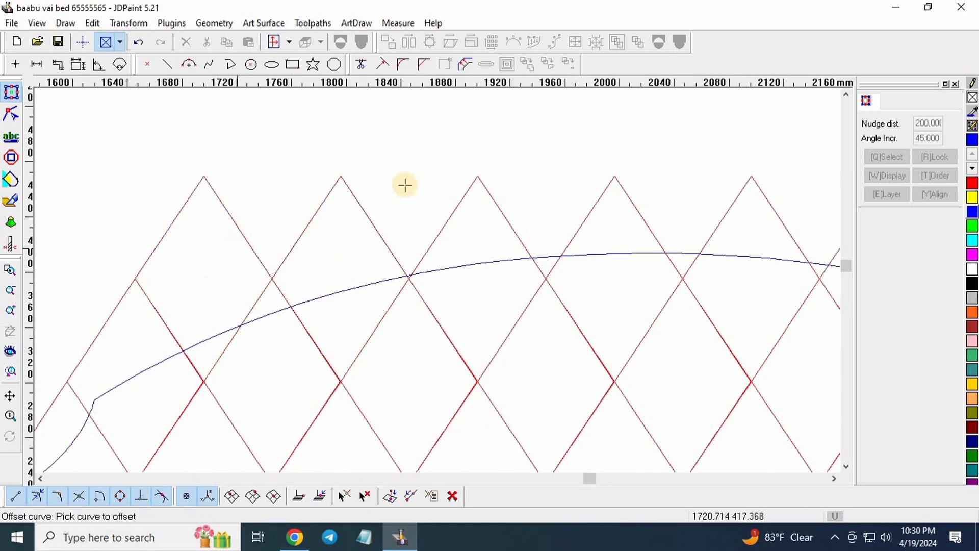
{"action": "scroll", "coordinate": [405, 185], "scroll_direction": "down", "scroll_amount": 5}
{"action": "right_click", "coordinate": [450, 134]}
- Delete the combined diamond lattice from the separate lattice and tuft-circle copy below the headboard, keeping only its circles
{"action": "scroll", "coordinate": [441, 365], "scroll_direction": "up", "scroll_amount": 5}
{"action": "scroll", "coordinate": [445, 409], "scroll_direction": "up", "scroll_amount": 5}
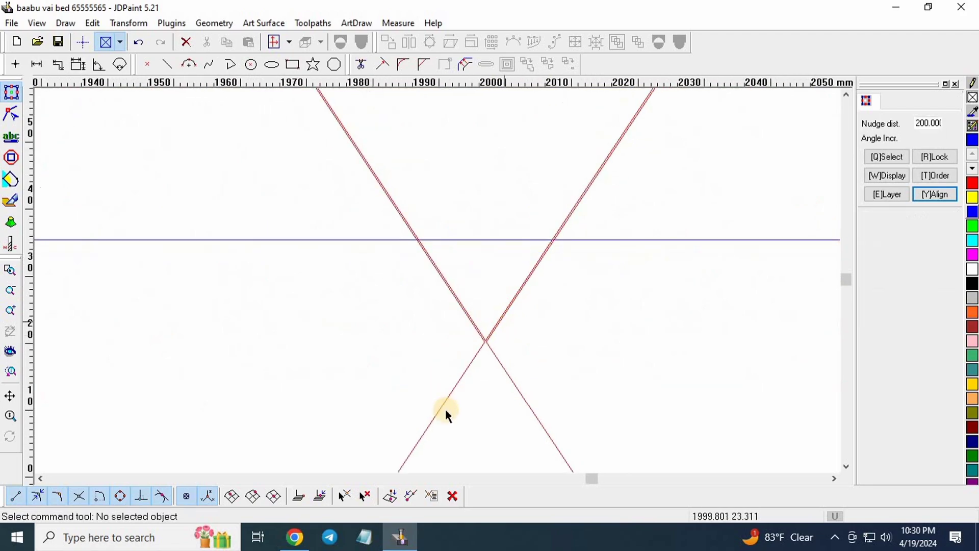
{"action": "scroll", "coordinate": [436, 338], "scroll_direction": "down", "scroll_amount": 4}
{"action": "scroll", "coordinate": [436, 337], "scroll_direction": "down", "scroll_amount": 4}
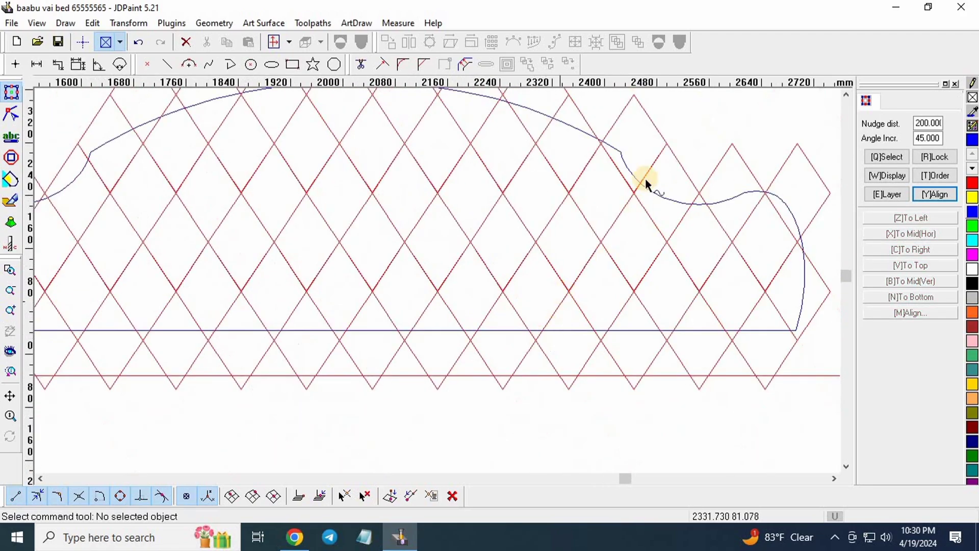
{"action": "scroll", "coordinate": [519, 233], "scroll_direction": "up", "scroll_amount": 1}
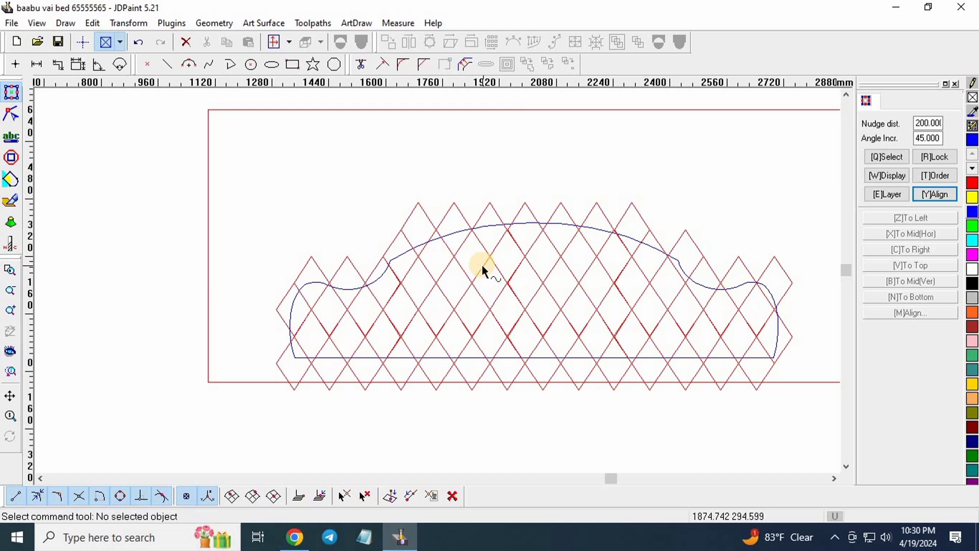
{"action": "scroll", "coordinate": [373, 155], "scroll_direction": "down", "scroll_amount": 3}
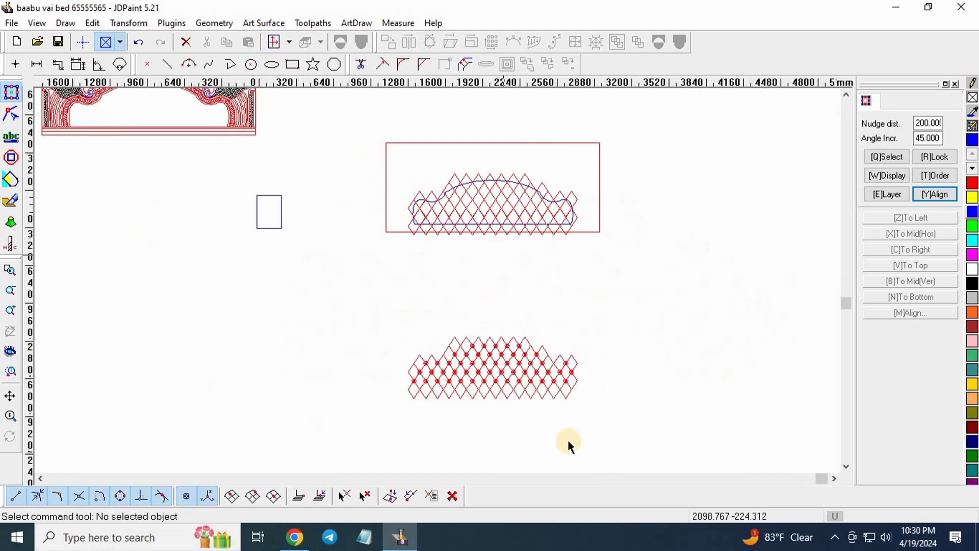
{"action": "scroll", "coordinate": [568, 440], "scroll_direction": "up", "scroll_amount": 3}
{"action": "scroll", "coordinate": [531, 334], "scroll_direction": "up", "scroll_amount": 2}
{"action": "left_click", "coordinate": [495, 313]}
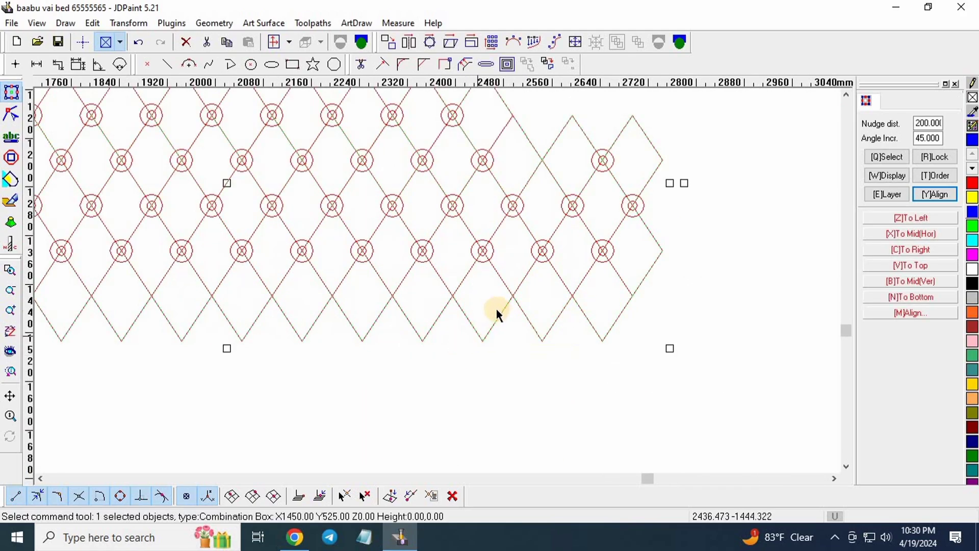
{"action": "key", "text": "Delete"}
- Select all the offset diamonds over the headboard, leave the blue outline out of the selection, and combine them into one object
{"action": "scroll", "coordinate": [507, 329], "scroll_direction": "down", "scroll_amount": 3}
{"action": "scroll", "coordinate": [481, 219], "scroll_direction": "up", "scroll_amount": 5}
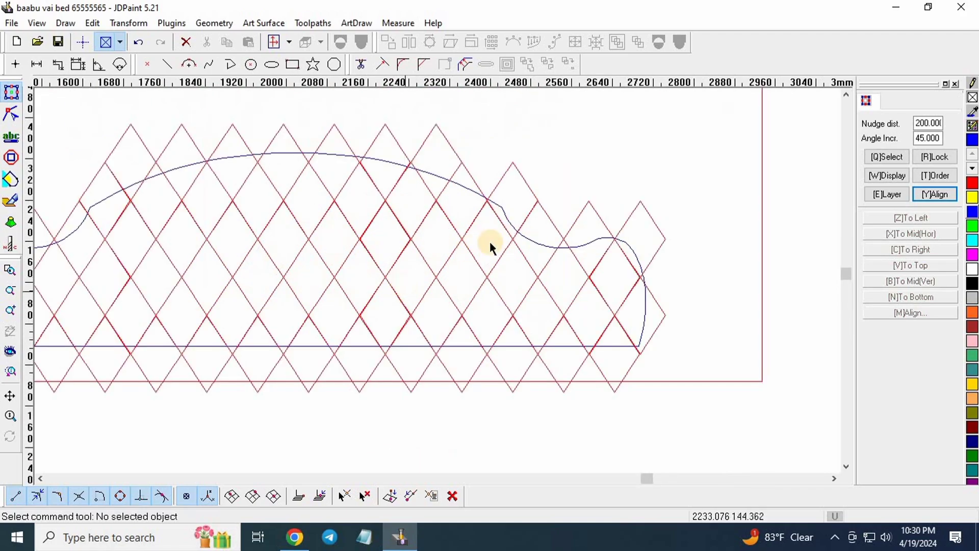
{"action": "scroll", "coordinate": [373, 188], "scroll_direction": "up", "scroll_amount": 2}
{"action": "scroll", "coordinate": [441, 207], "scroll_direction": "down", "scroll_amount": 5}
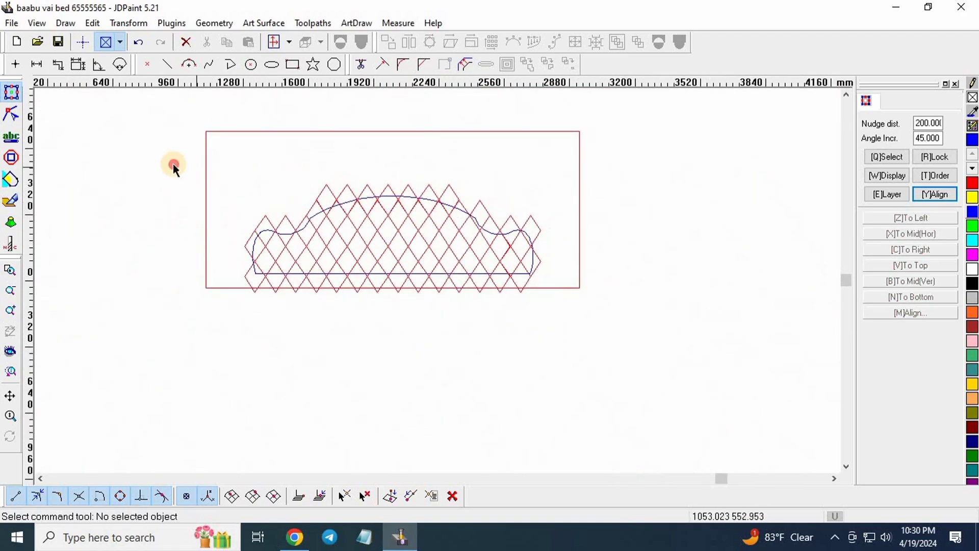
{"action": "left_click_drag", "start_coordinate": [166, 162], "coordinate": [550, 296]}
{"action": "scroll", "coordinate": [399, 197], "scroll_direction": "up", "scroll_amount": 8}
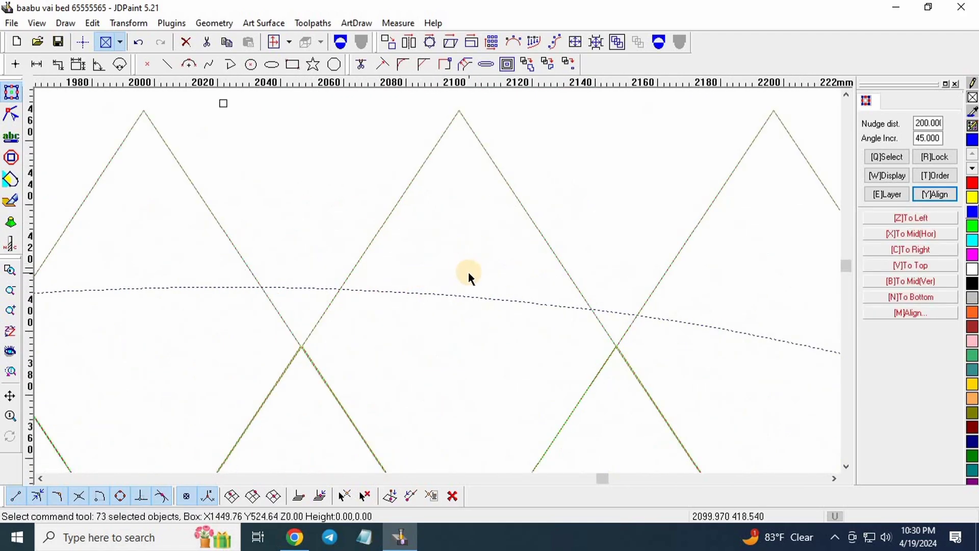
{"action": "left_click", "coordinate": [494, 300], "text": "shift"}
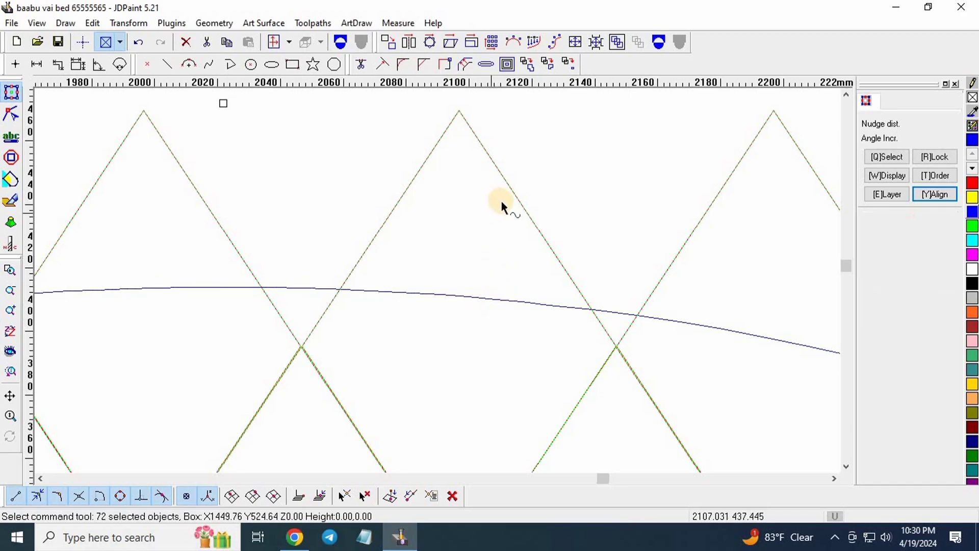
{"action": "scroll", "coordinate": [497, 194], "scroll_direction": "down", "scroll_amount": 6}
{"action": "left_click", "coordinate": [658, 42]}
- Copy the combined lattice and nudge the copy down in 200 mm increments onto the separate tuft circles
{"action": "scroll", "coordinate": [432, 170], "scroll_direction": "down", "scroll_amount": 8}
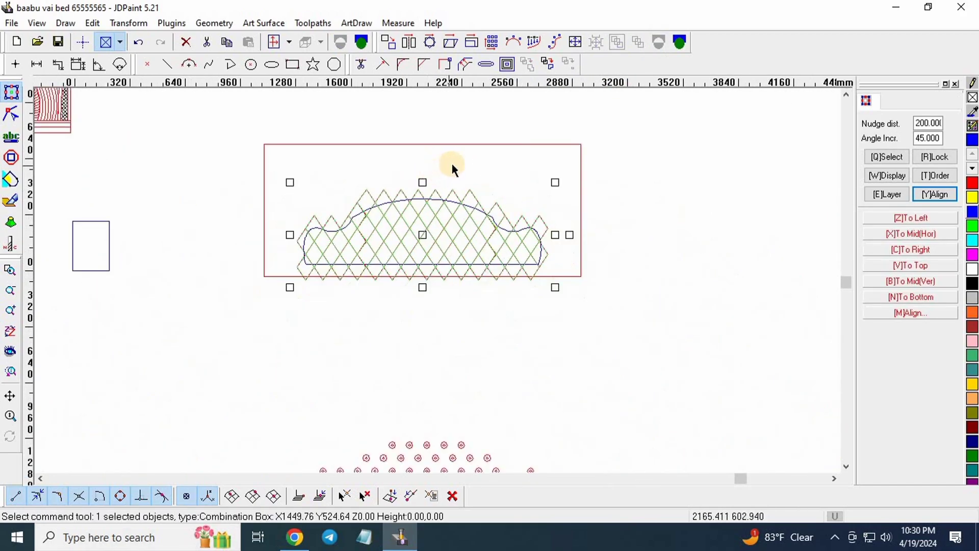
{"action": "key", "text": "Down"}
{"action": "key", "text": "Down"}
{"action": "key", "text": "Down"}
{"action": "key", "text": "Down"}
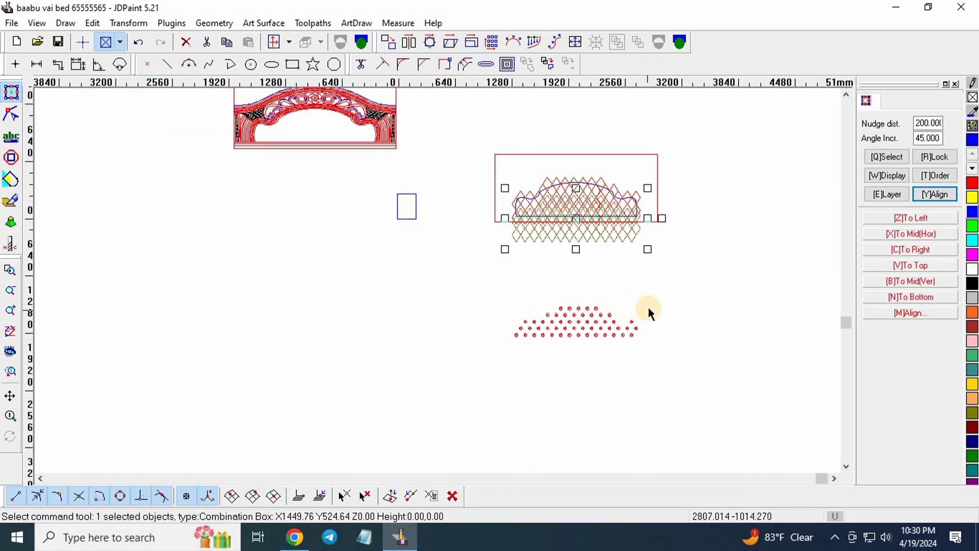
{"action": "key", "text": "Down"}
{"action": "key", "text": "Down"}
{"action": "scroll", "coordinate": [594, 321], "scroll_direction": "up", "scroll_amount": 5}
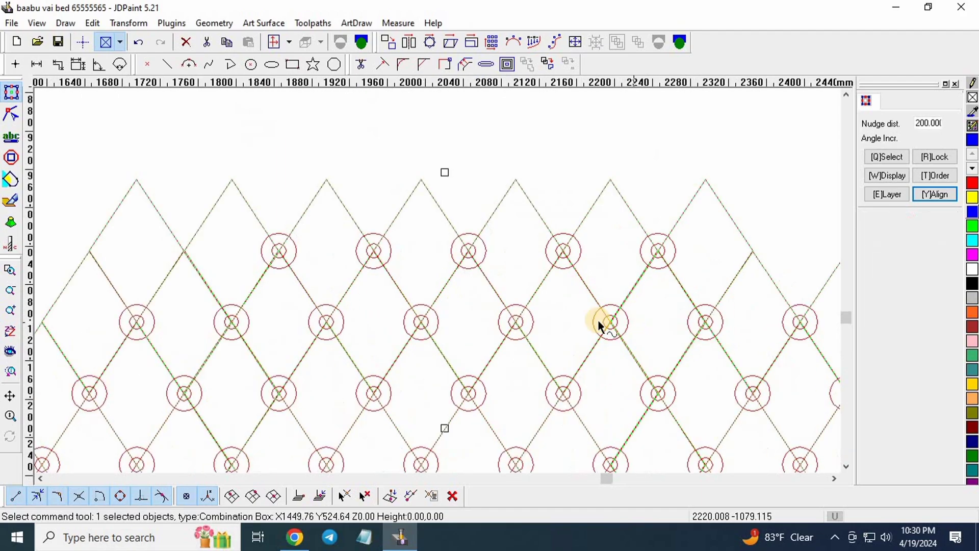
- Examine the lattice over the headboard and clear the selection
{"action": "scroll", "coordinate": [553, 339], "scroll_direction": "down", "scroll_amount": 4}
{"action": "scroll", "coordinate": [464, 266], "scroll_direction": "up", "scroll_amount": 4}
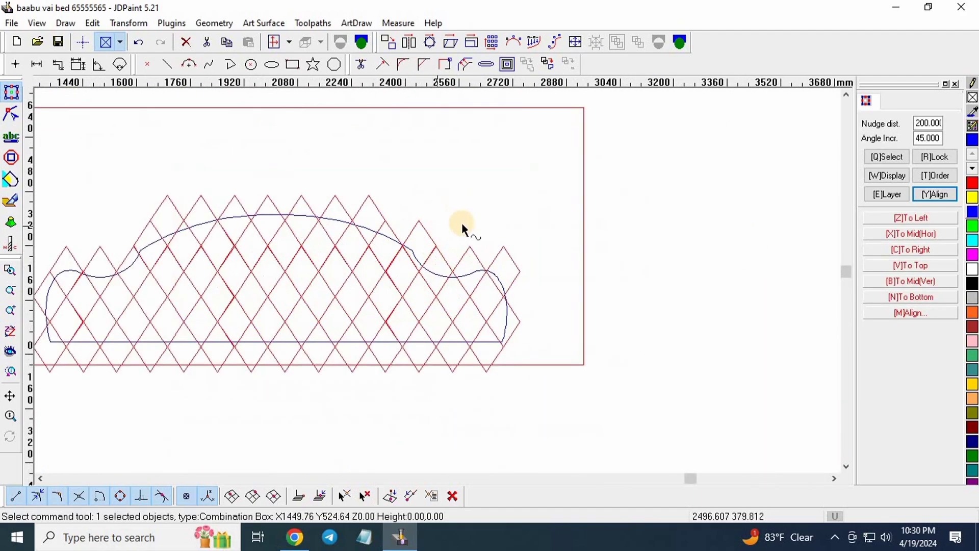
{"action": "scroll", "coordinate": [556, 220], "scroll_direction": "down", "scroll_amount": 4}
{"action": "scroll", "coordinate": [552, 216], "scroll_direction": "up", "scroll_amount": 5}
{"action": "scroll", "coordinate": [538, 181], "scroll_direction": "up", "scroll_amount": 3}
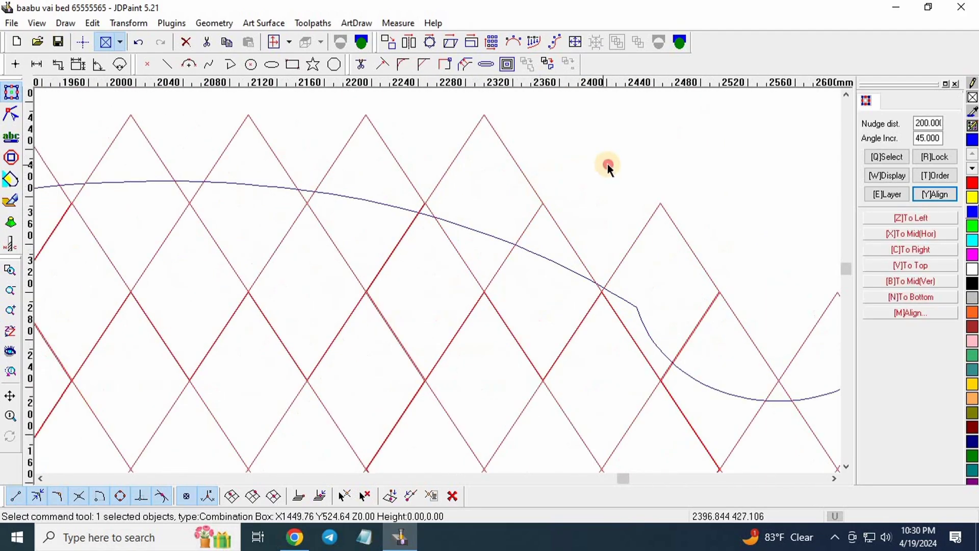
{"action": "left_click", "coordinate": [607, 163]}
{"action": "scroll", "coordinate": [326, 188], "scroll_direction": "down", "scroll_amount": 3}
{"action": "scroll", "coordinate": [353, 201], "scroll_direction": "down", "scroll_amount": 1}
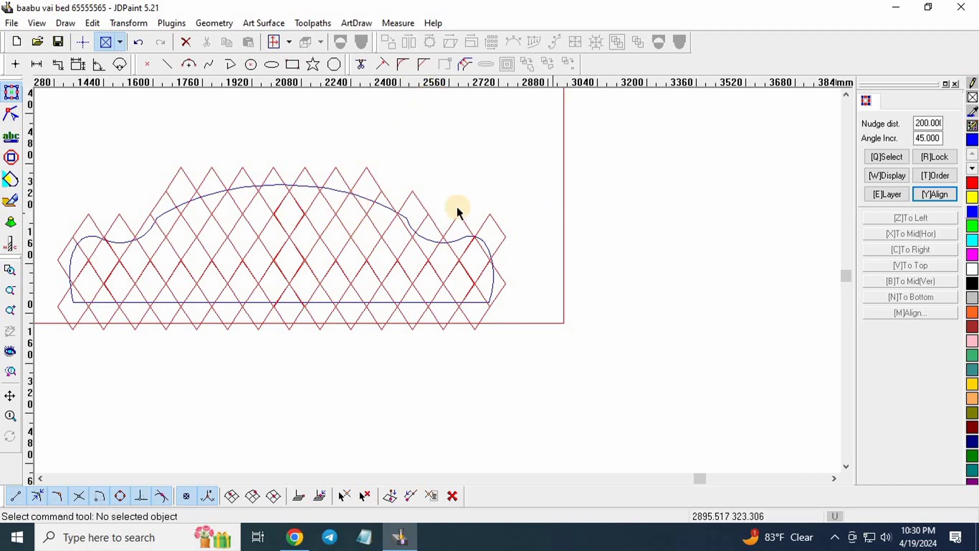
{"action": "scroll", "coordinate": [360, 278], "scroll_direction": "up", "scroll_amount": 3}
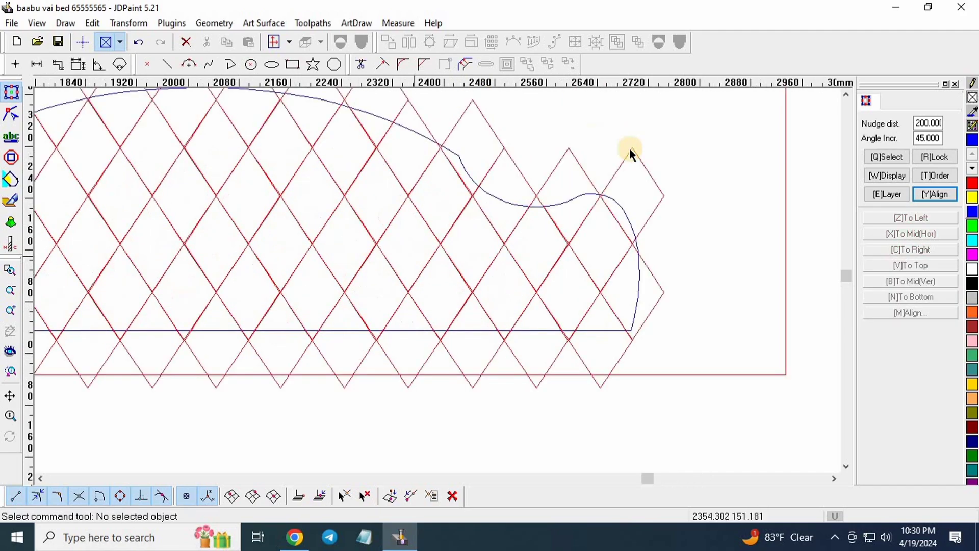
- Copy the combined tuft circles and nudge the copy up in 200 mm increments onto the headboard's lattice intersections
{"action": "scroll", "coordinate": [630, 151], "scroll_direction": "down", "scroll_amount": 6}
{"action": "scroll", "coordinate": [456, 411], "scroll_direction": "up", "scroll_amount": 5}
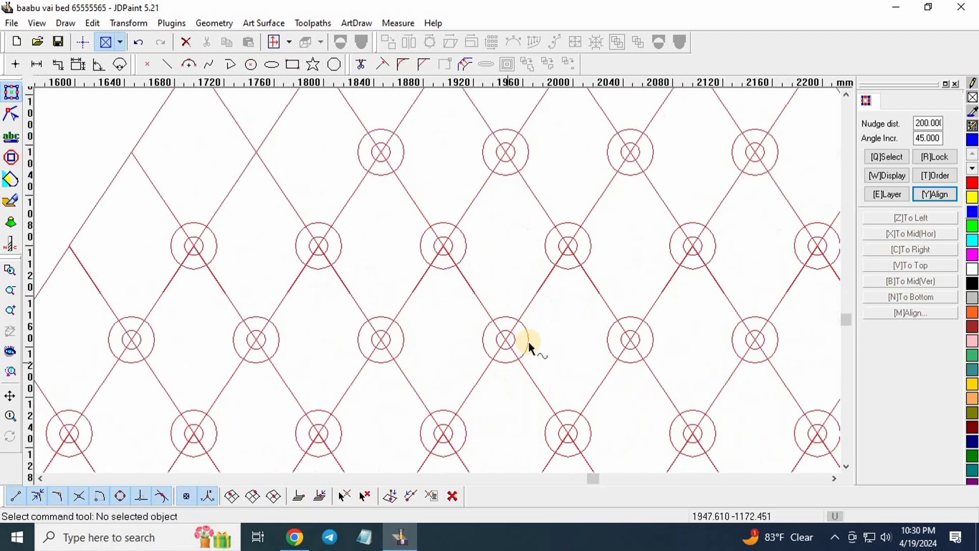
{"action": "left_click", "coordinate": [479, 344]}
{"action": "scroll", "coordinate": [365, 377], "scroll_direction": "down", "scroll_amount": 5}
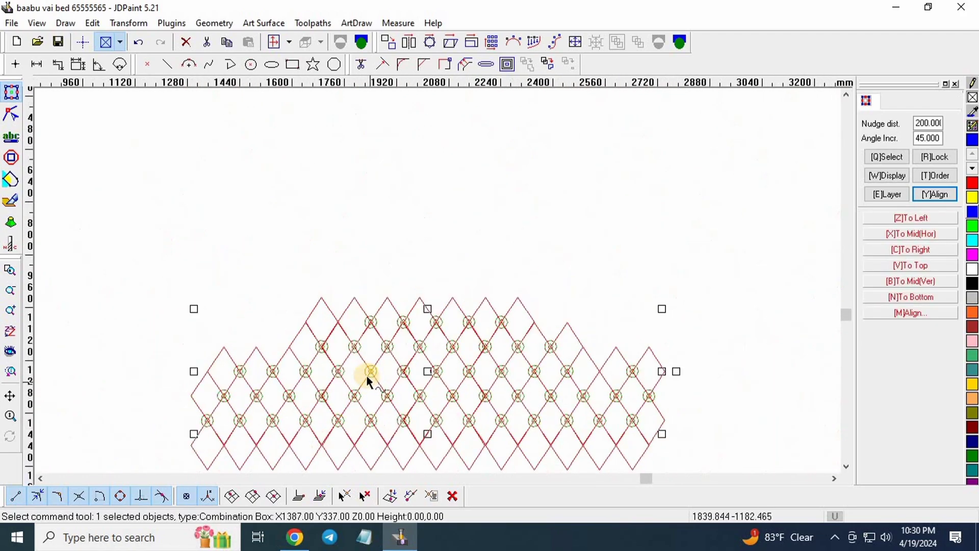
{"action": "key", "text": "Up"}
{"action": "key", "text": "Up"}
{"action": "key", "text": "Up"}
{"action": "key", "text": "Up"}
{"action": "key", "text": "Up"}
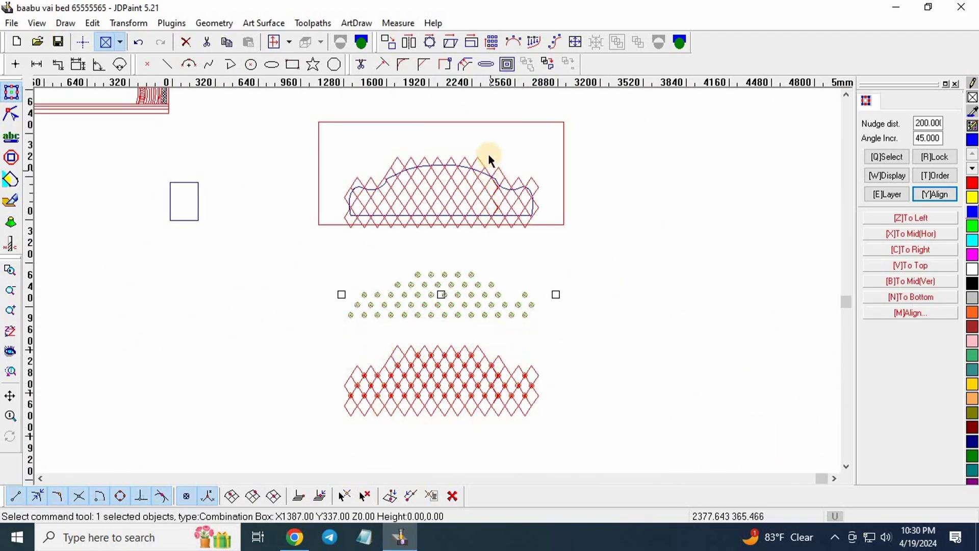
{"action": "scroll", "coordinate": [489, 154], "scroll_direction": "up", "scroll_amount": 2}
{"action": "key", "text": "Up"}
{"action": "scroll", "coordinate": [412, 198], "scroll_direction": "up", "scroll_amount": 4}
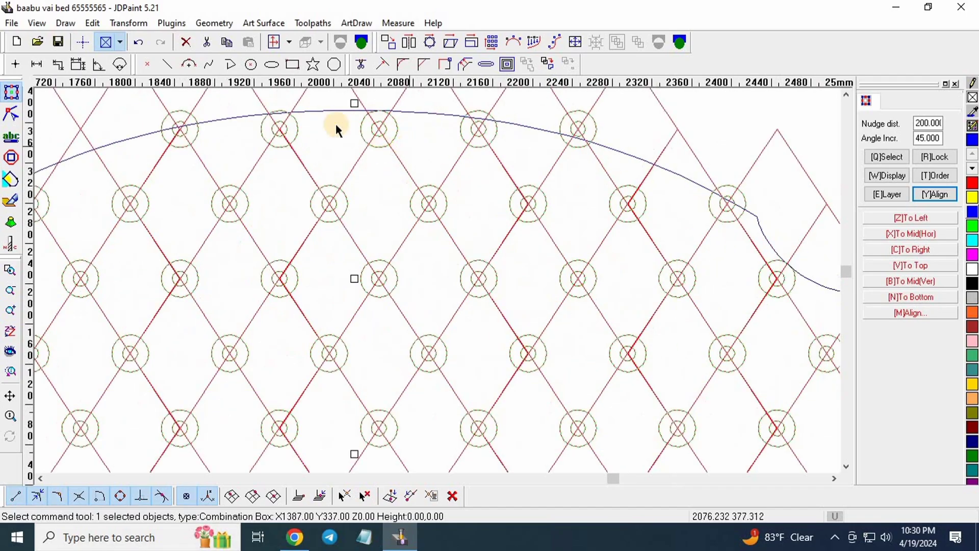
- Check how the tuft circles sit on the headboard's lattice and outline, and clear the selection
{"action": "scroll", "coordinate": [491, 159], "scroll_direction": "up", "scroll_amount": 1}
{"action": "scroll", "coordinate": [481, 240], "scroll_direction": "down", "scroll_amount": 4}
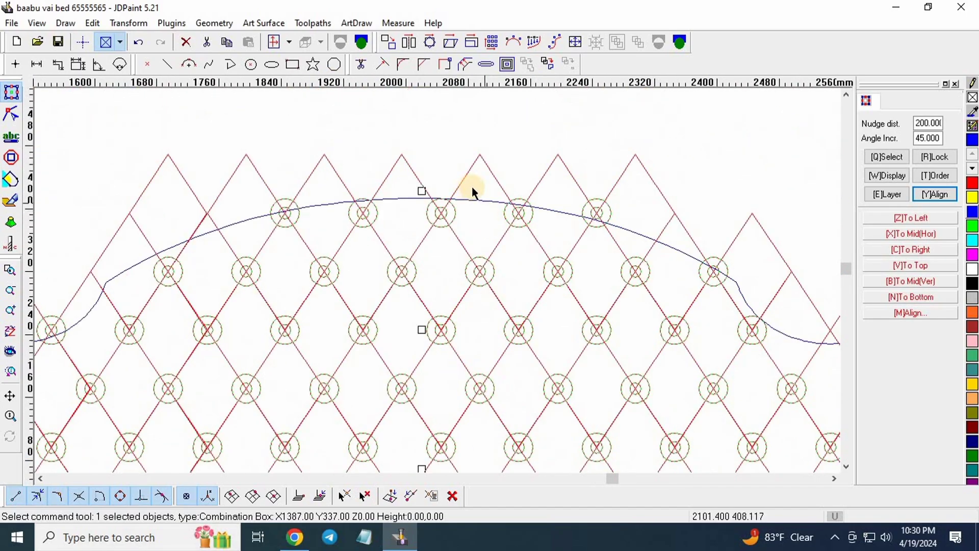
{"action": "scroll", "coordinate": [336, 268], "scroll_direction": "down", "scroll_amount": 1}
{"action": "scroll", "coordinate": [335, 268], "scroll_direction": "up", "scroll_amount": 2}
{"action": "scroll", "coordinate": [371, 265], "scroll_direction": "down", "scroll_amount": 3}
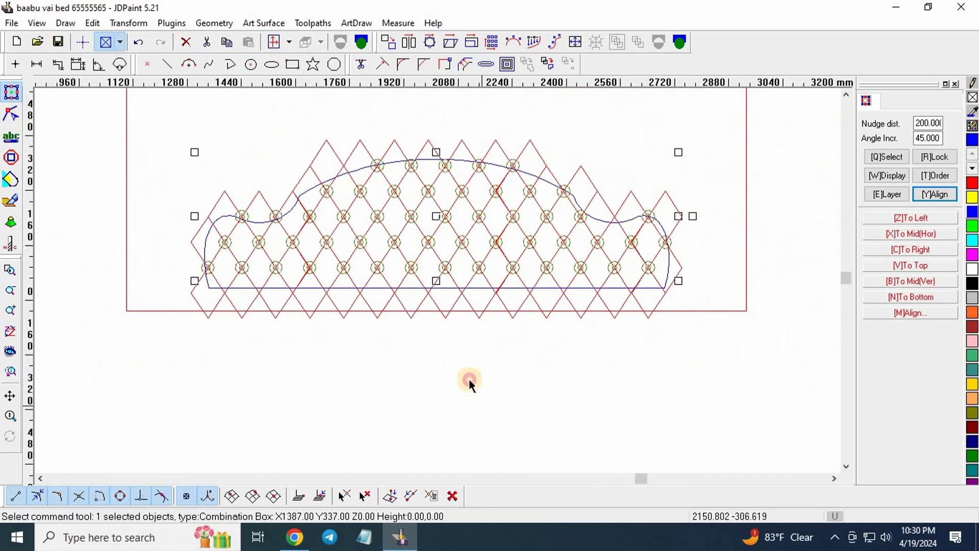
{"action": "left_click", "coordinate": [469, 379]}
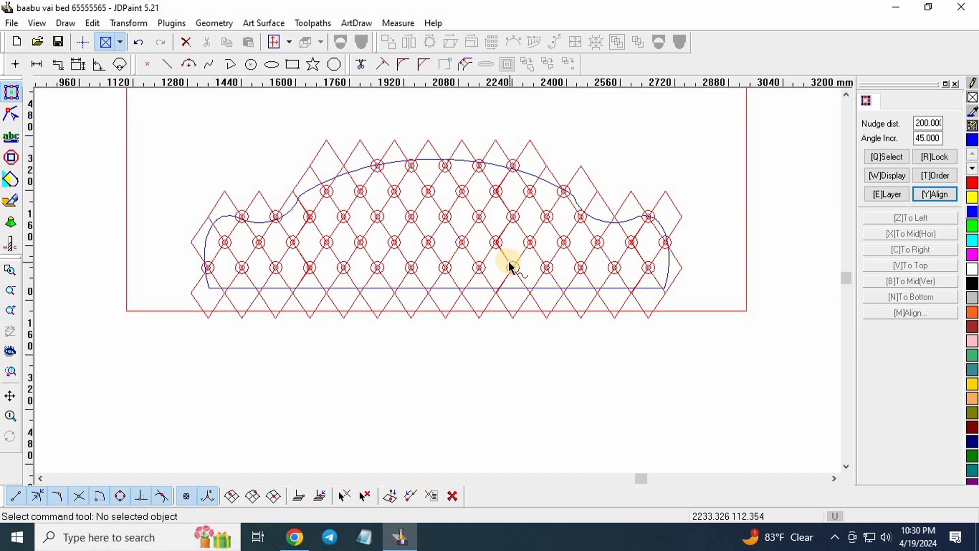
{"action": "scroll", "coordinate": [363, 245], "scroll_direction": "up", "scroll_amount": 1}
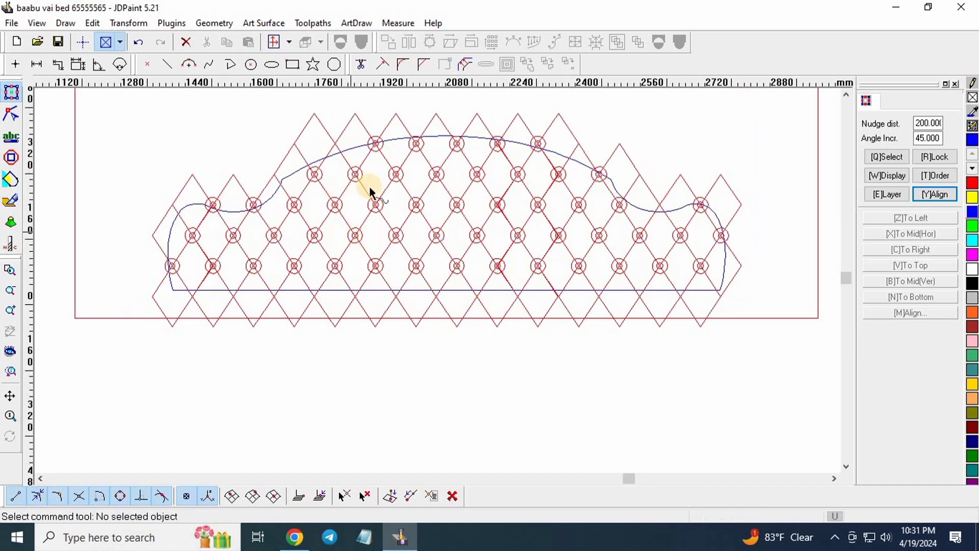
{"action": "scroll", "coordinate": [371, 192], "scroll_direction": "up", "scroll_amount": 1}
{"action": "scroll", "coordinate": [295, 231], "scroll_direction": "down", "scroll_amount": 3}
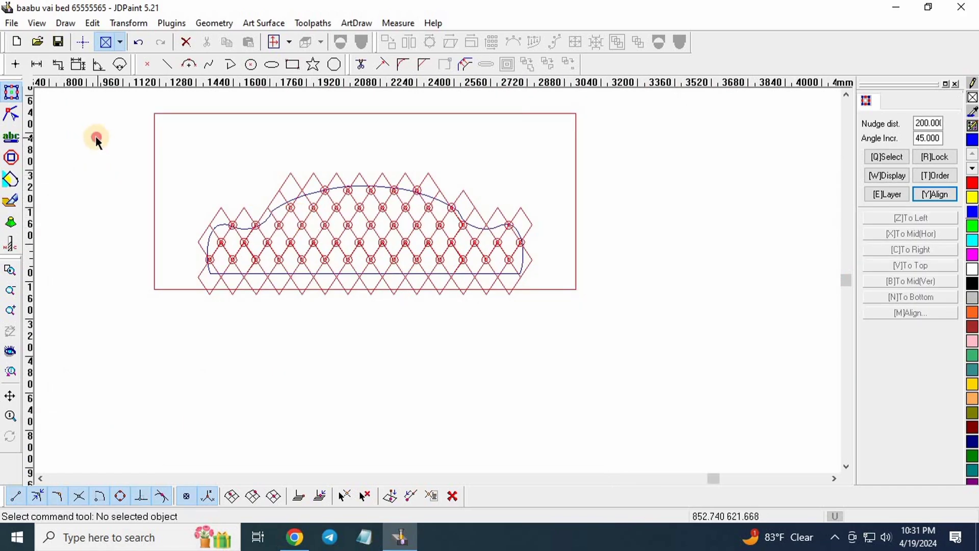
- Run Extract region with Cut curves enabled on the headboard outline, lattice and tuft circles
{"action": "left_click_drag", "start_coordinate": [96, 136], "coordinate": [847, 448]}
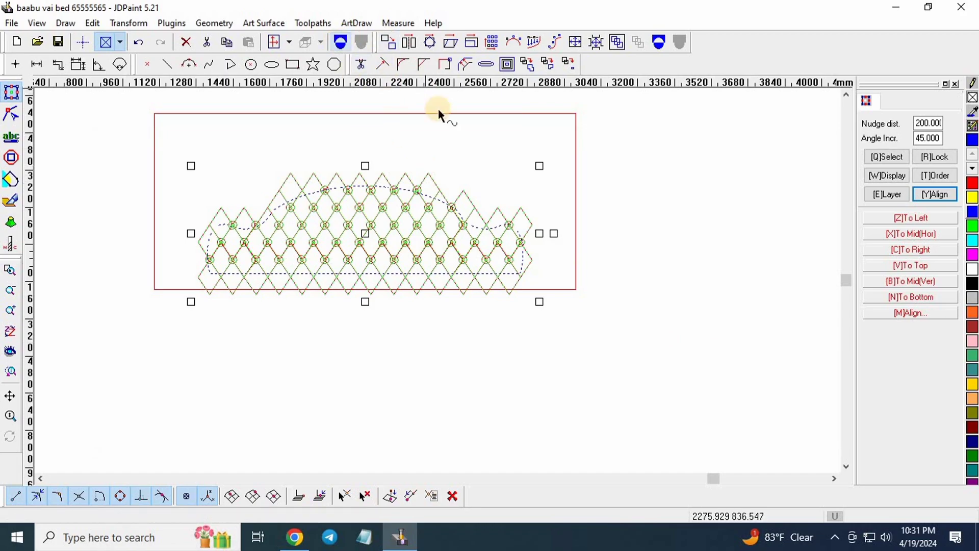
{"action": "left_click", "coordinate": [360, 22]}
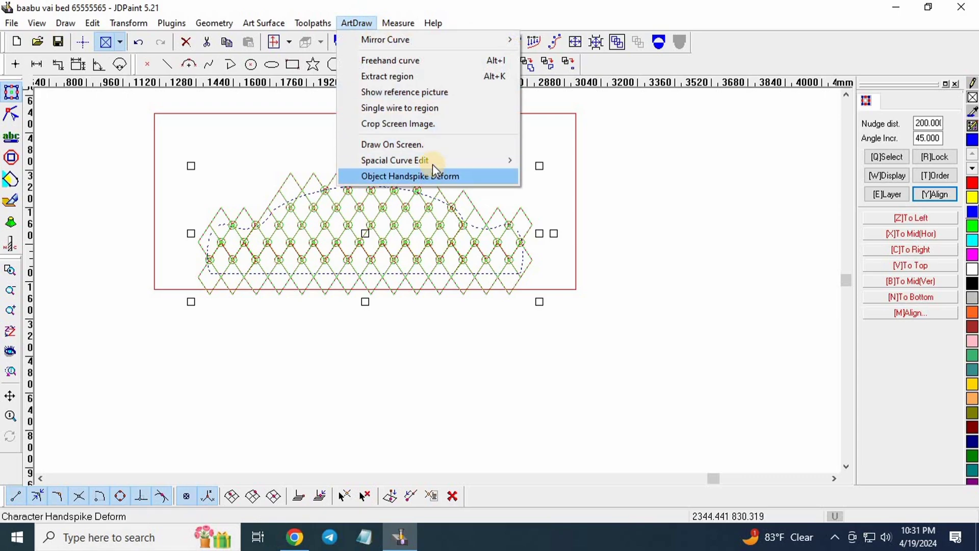
{"action": "left_click", "coordinate": [402, 77]}
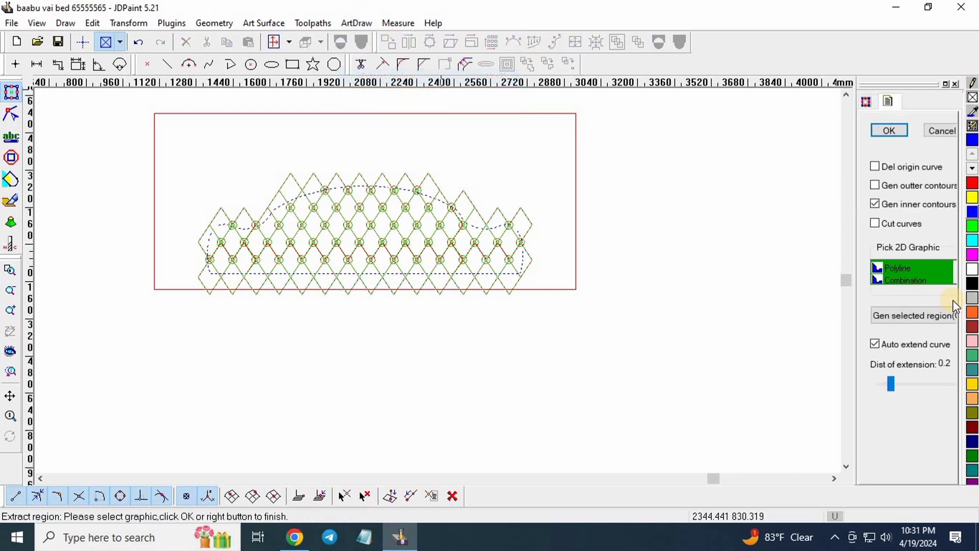
{"action": "left_click", "coordinate": [875, 225]}
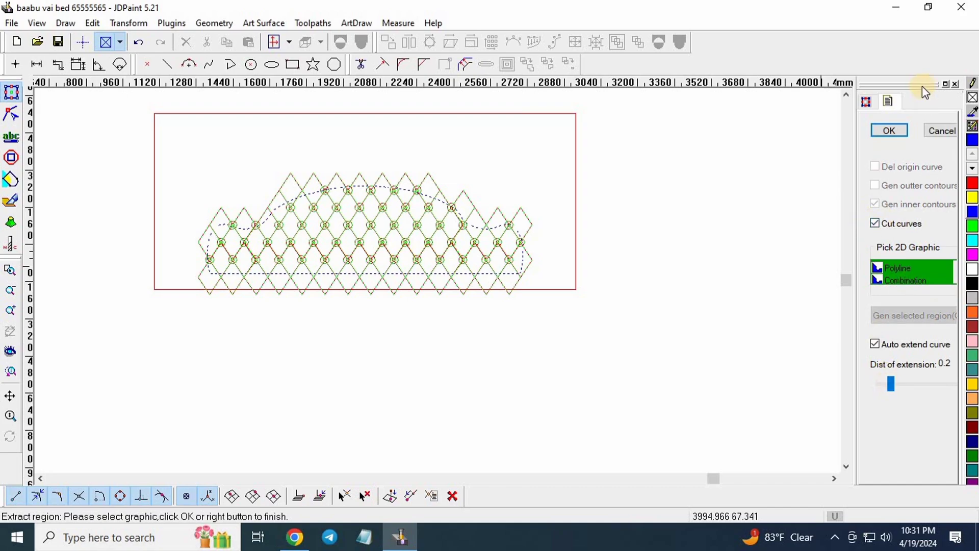
{"action": "left_click", "coordinate": [889, 131]}
- Inspect the cut curves around the upper tuft circles near X 1850 and along the headboard outline
{"action": "scroll", "coordinate": [378, 196], "scroll_direction": "up", "scroll_amount": 2}
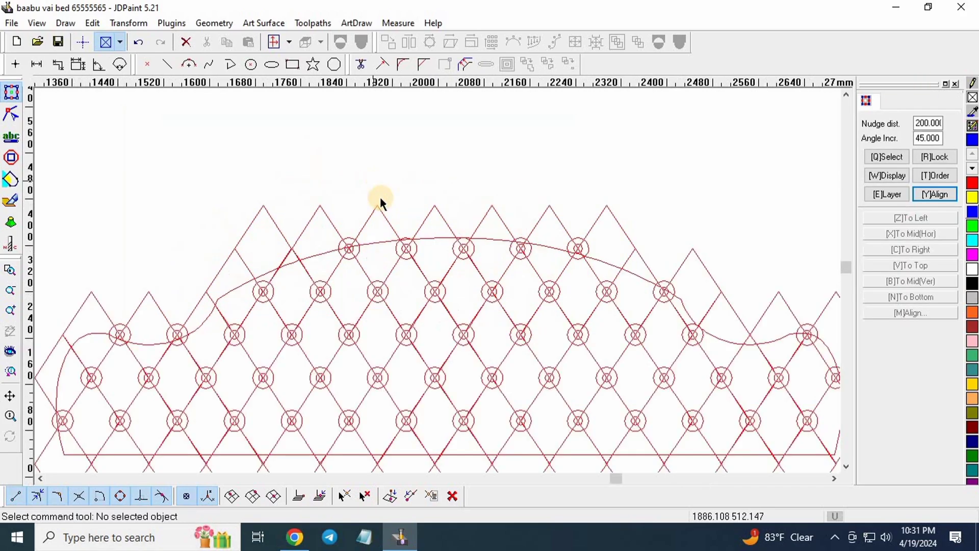
{"action": "scroll", "coordinate": [382, 202], "scroll_direction": "up", "scroll_amount": 1}
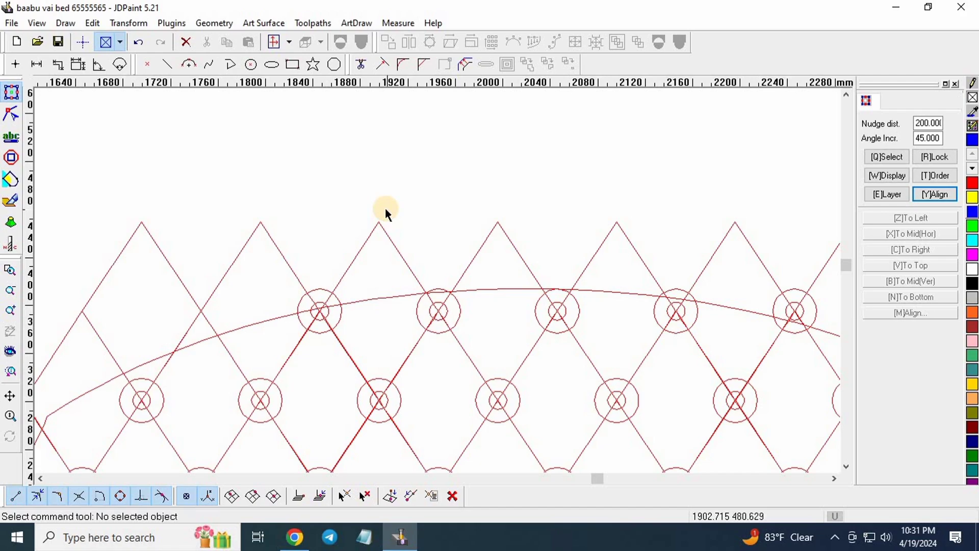
{"action": "scroll", "coordinate": [442, 305], "scroll_direction": "up", "scroll_amount": 3}
{"action": "scroll", "coordinate": [421, 246], "scroll_direction": "up", "scroll_amount": 1}
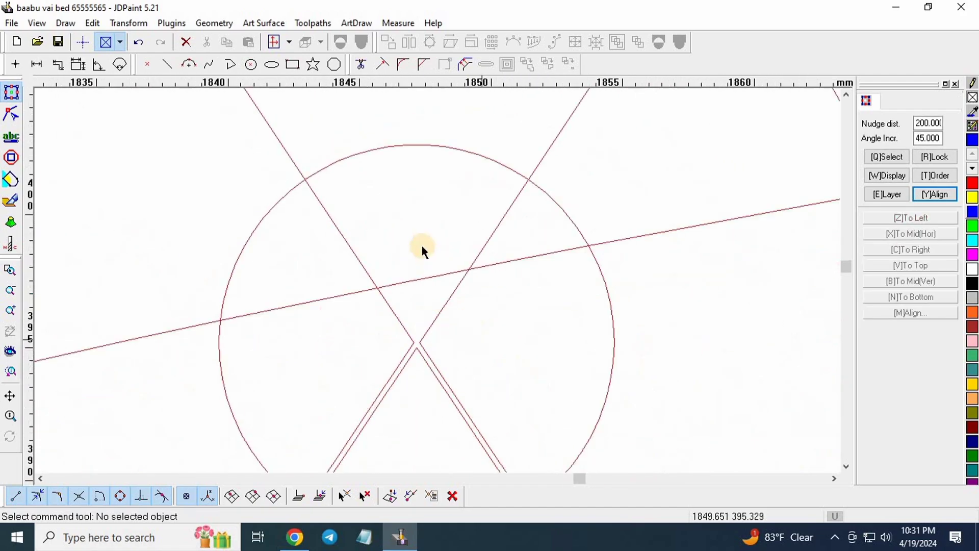
{"action": "scroll", "coordinate": [426, 250], "scroll_direction": "down", "scroll_amount": 3}
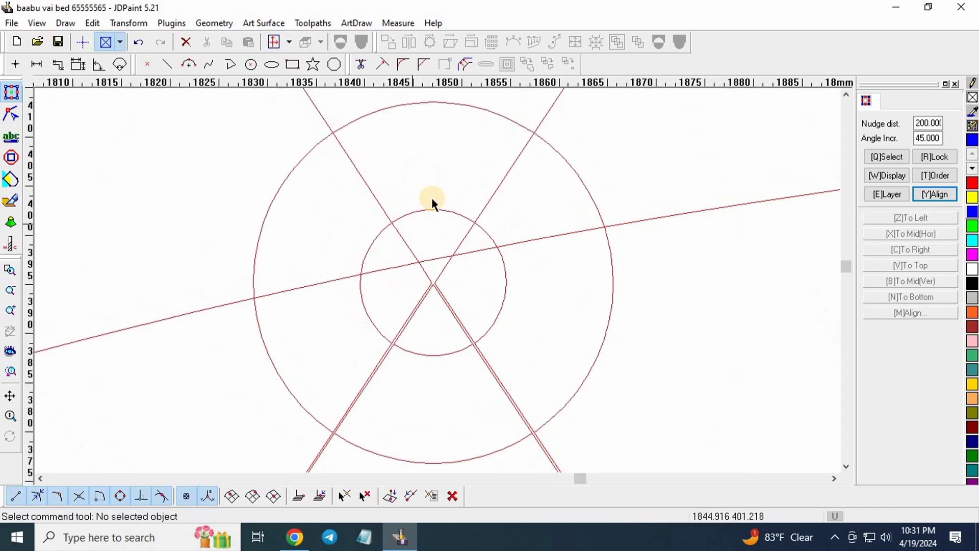
{"action": "scroll", "coordinate": [432, 197], "scroll_direction": "down", "scroll_amount": 4}
{"action": "scroll", "coordinate": [427, 269], "scroll_direction": "up", "scroll_amount": 1}
{"action": "scroll", "coordinate": [500, 199], "scroll_direction": "down", "scroll_amount": 2}
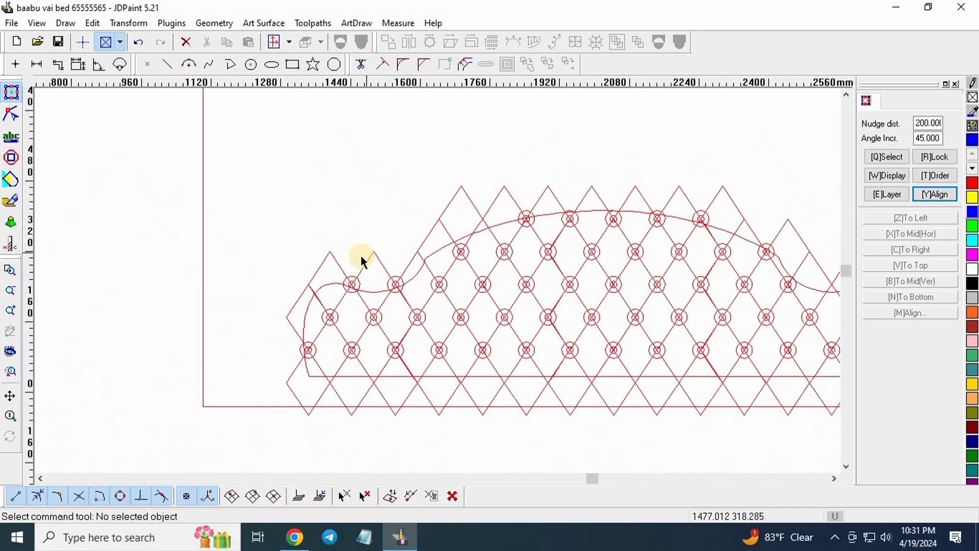
- Check that the headboard outline and lattice are cut at their intersections by selecting sample segments on both sides and along the bottom edge
{"action": "scroll", "coordinate": [375, 265], "scroll_direction": "up", "scroll_amount": 2}
{"action": "scroll", "coordinate": [423, 232], "scroll_direction": "up", "scroll_amount": 2}
{"action": "left_click_drag", "start_coordinate": [431, 218], "coordinate": [415, 252]}
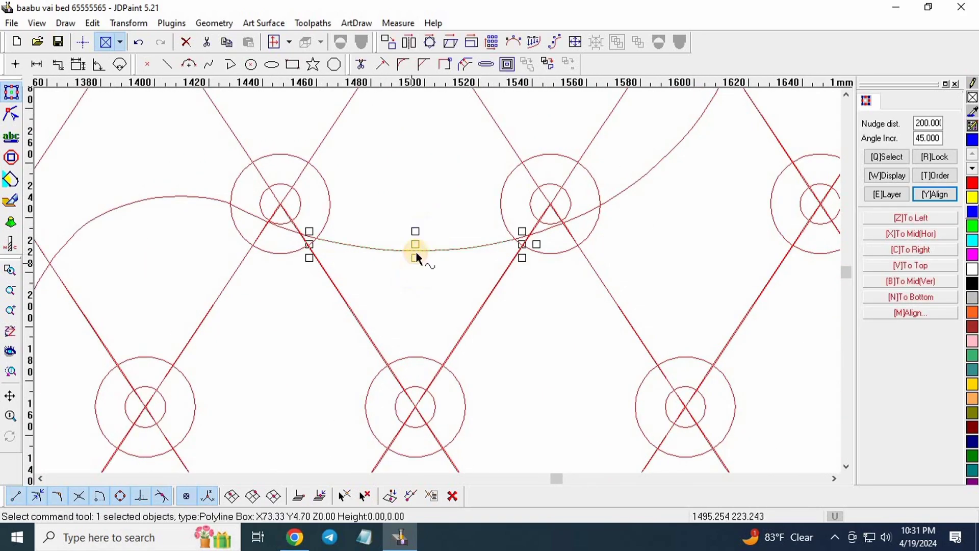
{"action": "scroll", "coordinate": [415, 252], "scroll_direction": "down", "scroll_amount": 1}
{"action": "scroll", "coordinate": [466, 218], "scroll_direction": "down", "scroll_amount": 2}
{"action": "scroll", "coordinate": [566, 173], "scroll_direction": "down", "scroll_amount": 1}
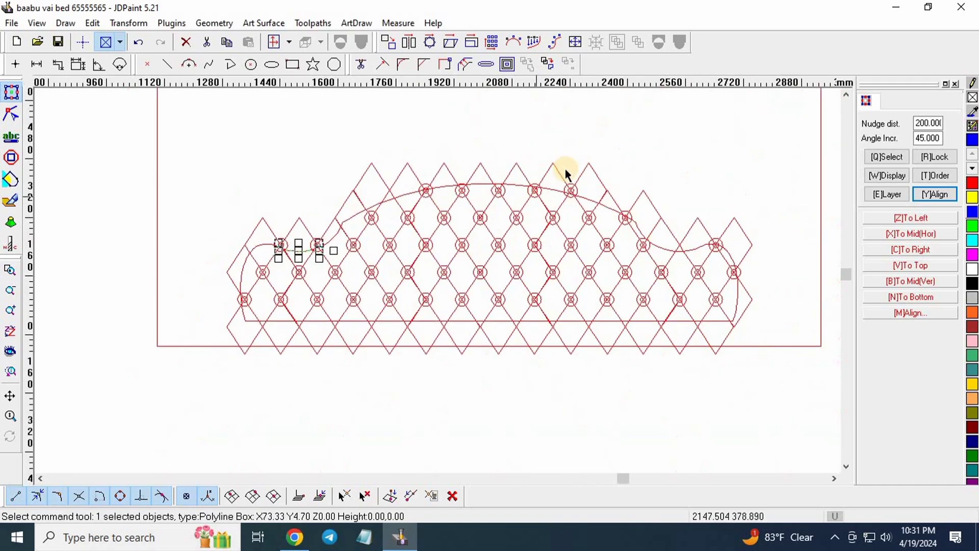
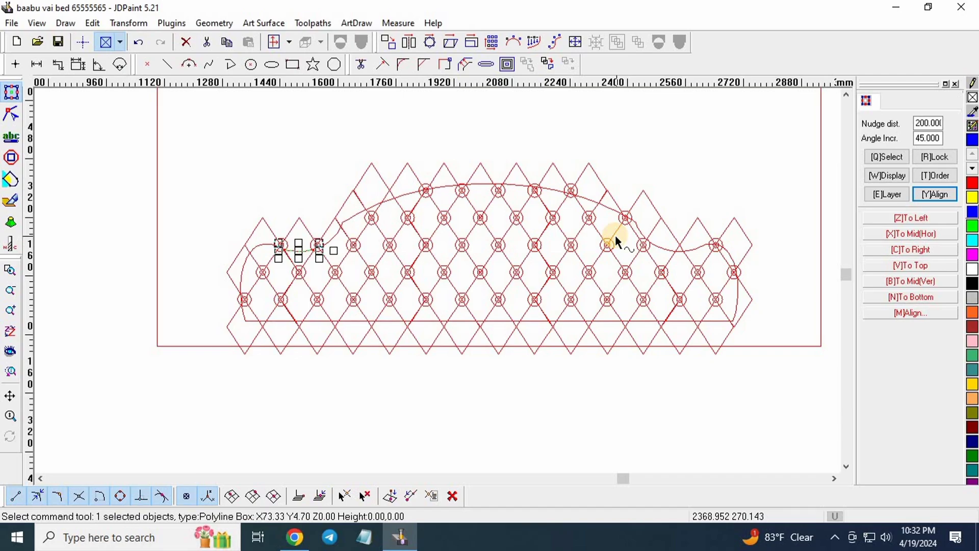
{"action": "scroll", "coordinate": [333, 190], "scroll_direction": "up", "scroll_amount": 2}
{"action": "scroll", "coordinate": [437, 252], "scroll_direction": "up", "scroll_amount": 2}
{"action": "scroll", "coordinate": [539, 180], "scroll_direction": "up", "scroll_amount": 1}
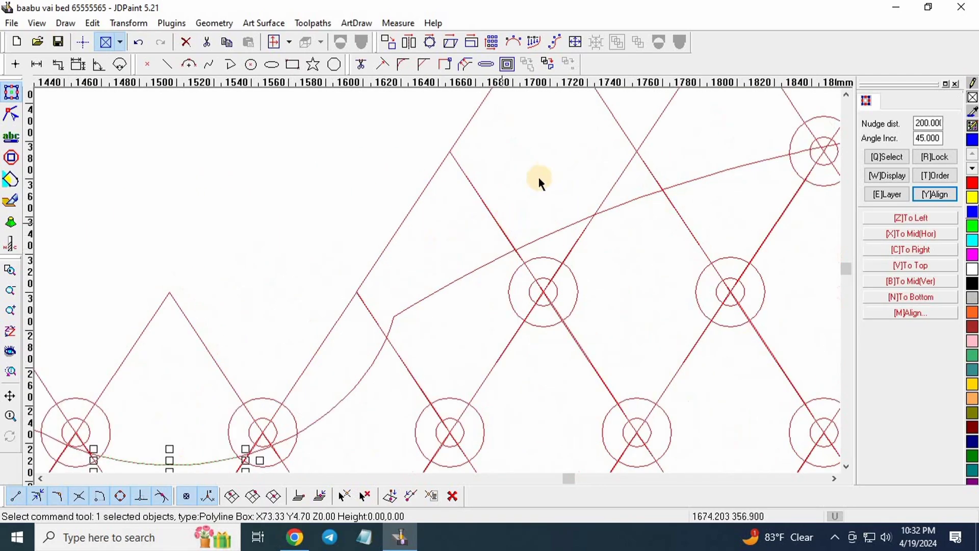
{"action": "scroll", "coordinate": [451, 188], "scroll_direction": "up", "scroll_amount": 3}
{"action": "left_click_drag", "start_coordinate": [533, 148], "coordinate": [337, 208]}
{"action": "scroll", "coordinate": [236, 235], "scroll_direction": "down", "scroll_amount": 5}
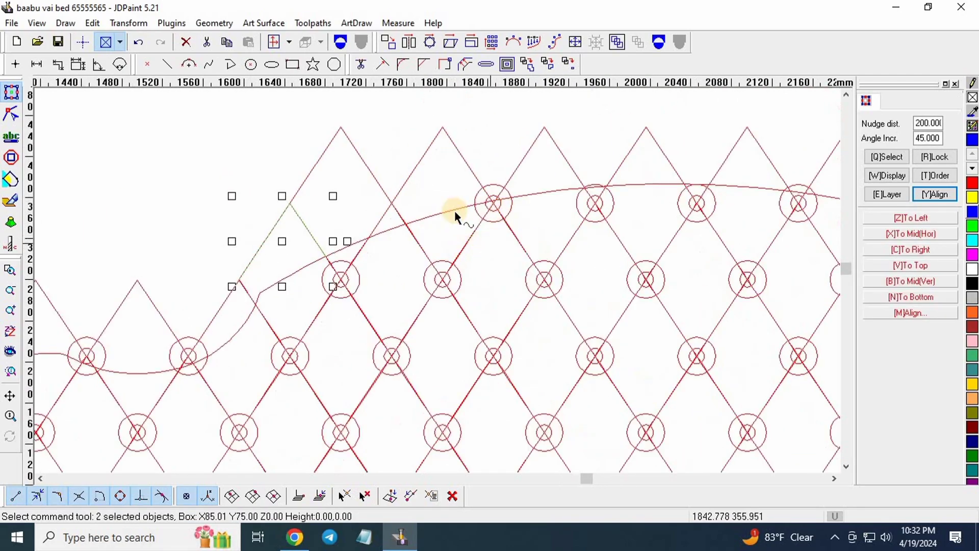
{"action": "scroll", "coordinate": [459, 240], "scroll_direction": "down", "scroll_amount": 2}
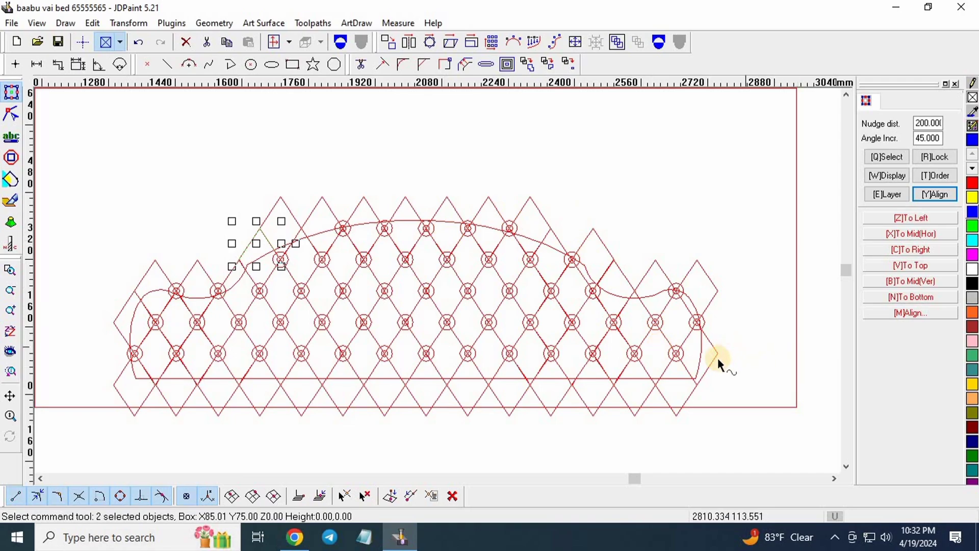
{"action": "scroll", "coordinate": [716, 354], "scroll_direction": "up", "scroll_amount": 3}
{"action": "left_click", "coordinate": [707, 349]}
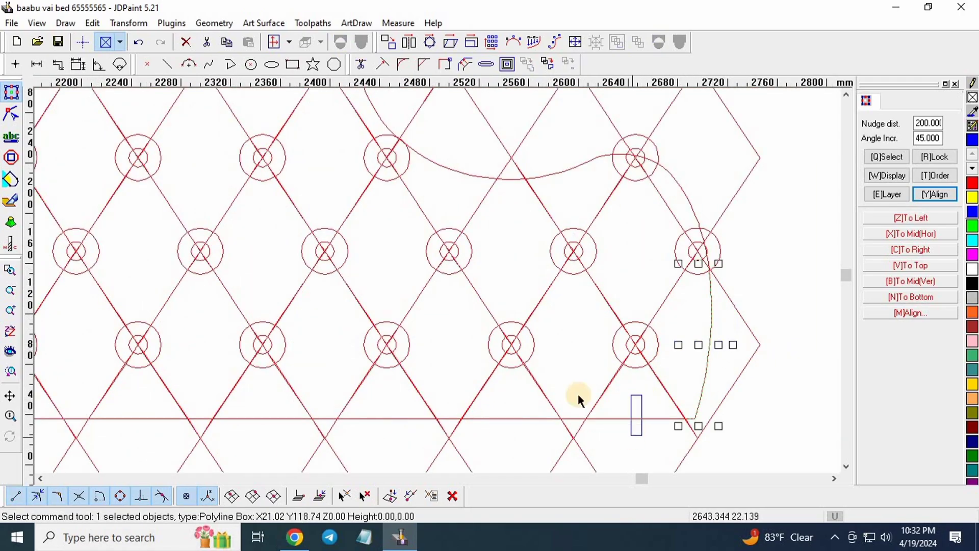
{"action": "left_click", "coordinate": [586, 419]}
{"action": "scroll", "coordinate": [561, 319], "scroll_direction": "down", "scroll_amount": 2}
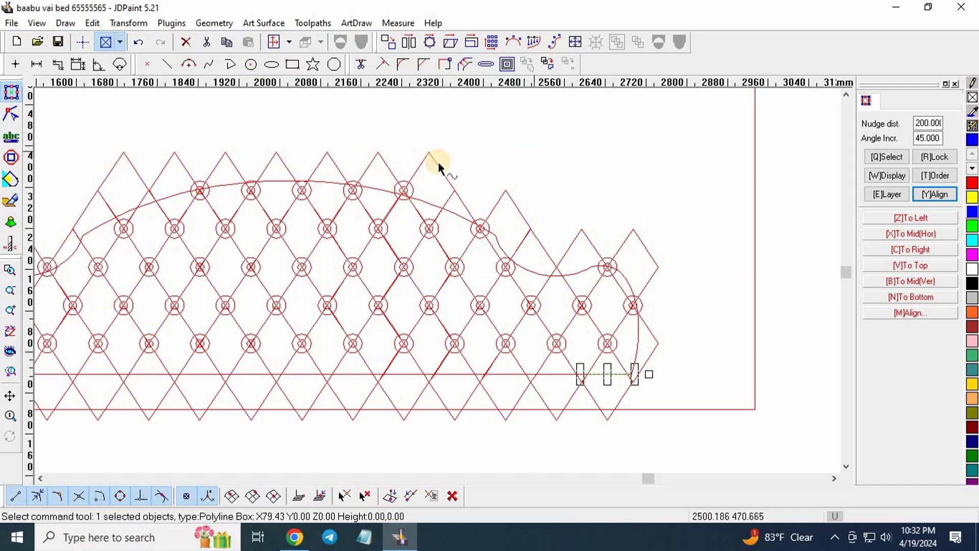
- Delete the lattice peak near X 2300 and the adjoining cut pieces above the headboard outline
{"action": "scroll", "coordinate": [413, 171], "scroll_direction": "up", "scroll_amount": 2}
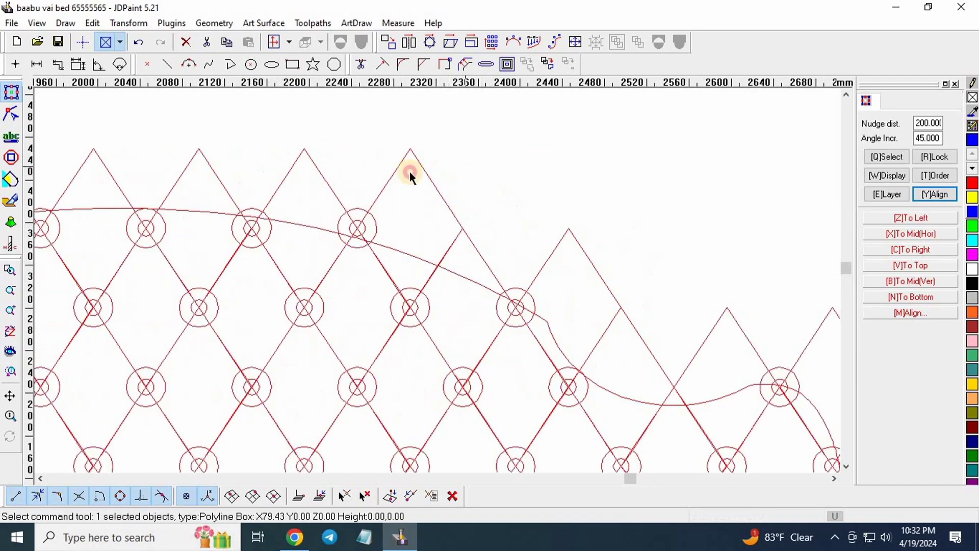
{"action": "left_click_drag", "start_coordinate": [410, 172], "coordinate": [317, 230]}
{"action": "key", "text": "Delete"}
{"action": "scroll", "coordinate": [367, 210], "scroll_direction": "up", "scroll_amount": 2}
{"action": "key", "text": "Delete"}
{"action": "scroll", "coordinate": [344, 250], "scroll_direction": "up", "scroll_amount": 2}
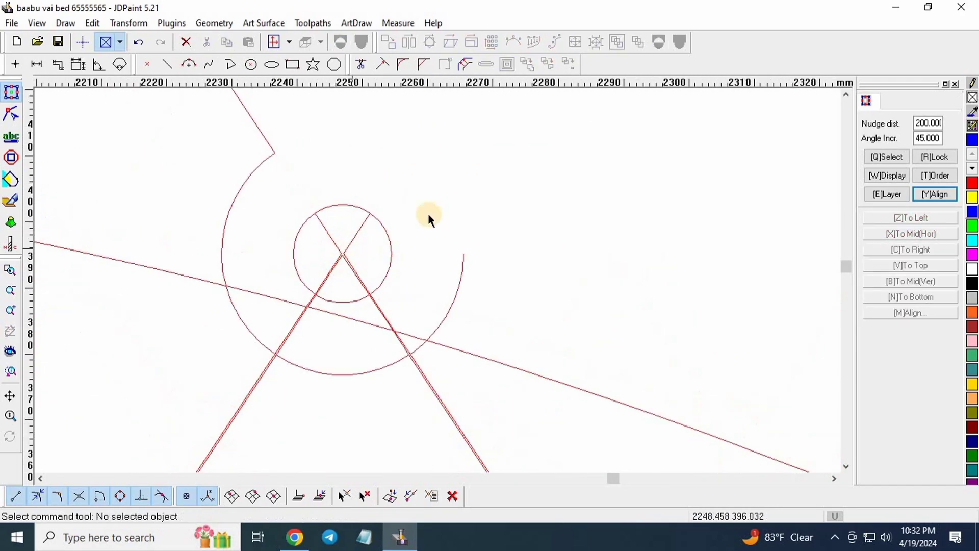
- Delete the inner circle, outer arcs and lattice pieces lying above the outline at the tuft circle near X 2250
{"action": "left_click_drag", "start_coordinate": [429, 215], "coordinate": [304, 258]}
{"action": "key", "text": "Delete"}
{"action": "left_click_drag", "start_coordinate": [494, 265], "coordinate": [363, 301]}
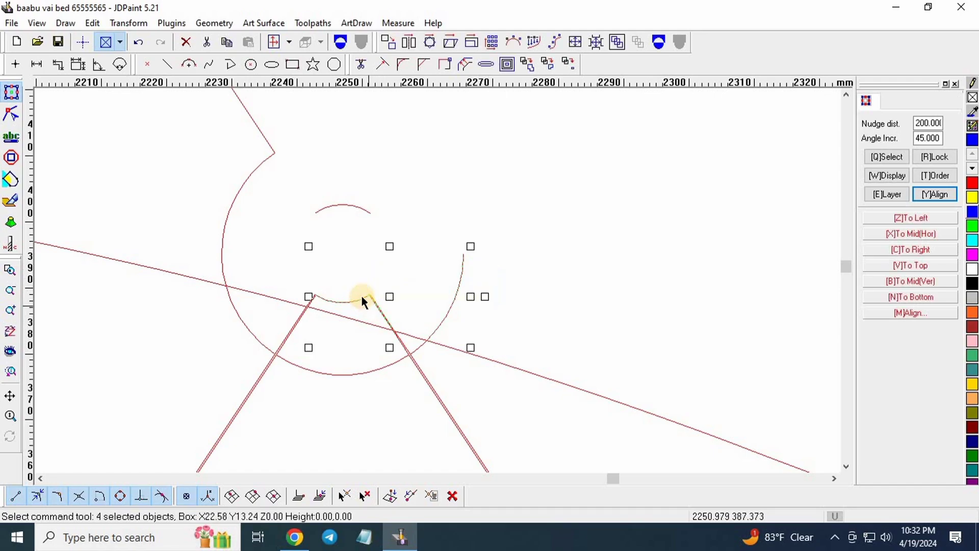
{"action": "key", "text": "Delete"}
{"action": "left_click", "coordinate": [341, 210]}
{"action": "key", "text": "Delete"}
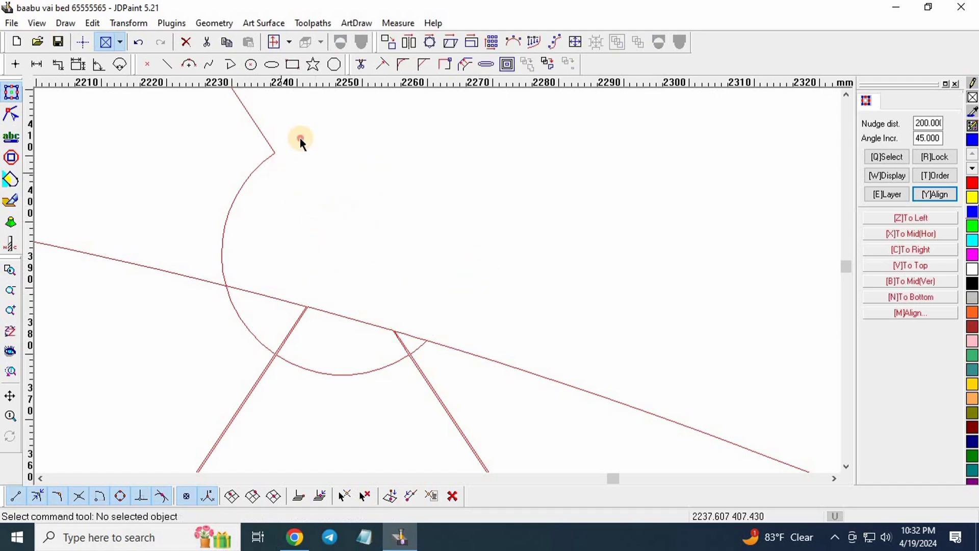
{"action": "key", "text": "Delete"}
- Delete the lattice pieces and circle arcs above the outline around the tuft circle near X 2150
{"action": "scroll", "coordinate": [327, 167], "scroll_direction": "down", "scroll_amount": 3}
{"action": "scroll", "coordinate": [324, 291], "scroll_direction": "up", "scroll_amount": 2}
{"action": "left_click_drag", "start_coordinate": [392, 274], "coordinate": [238, 305]}
{"action": "key", "text": "Delete"}
{"action": "scroll", "coordinate": [262, 310], "scroll_direction": "up", "scroll_amount": 4}
{"action": "scroll", "coordinate": [357, 235], "scroll_direction": "down", "scroll_amount": 6}
{"action": "scroll", "coordinate": [382, 236], "scroll_direction": "up", "scroll_amount": 8}
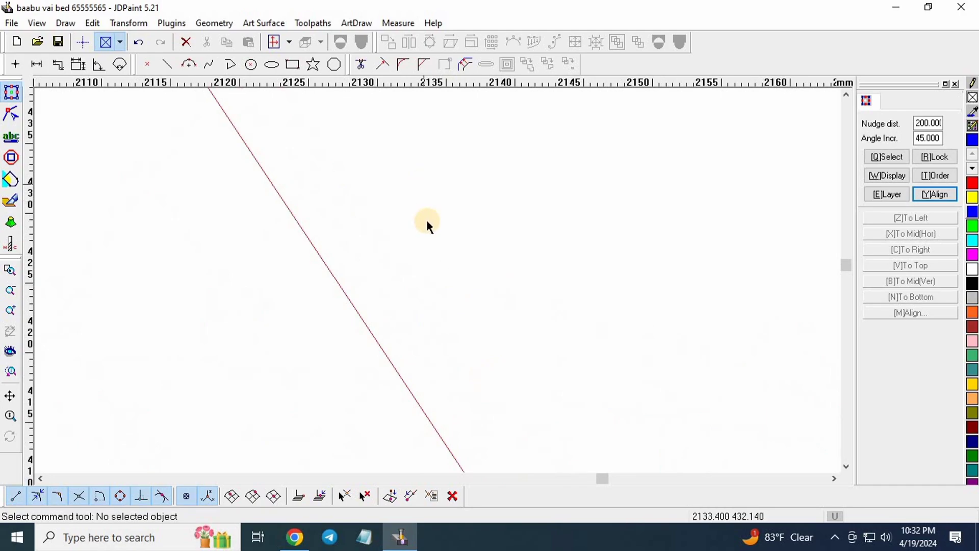
{"action": "scroll", "coordinate": [428, 222], "scroll_direction": "down", "scroll_amount": 3}
{"action": "scroll", "coordinate": [439, 301], "scroll_direction": "up", "scroll_amount": 2}
{"action": "left_click_drag", "start_coordinate": [496, 293], "coordinate": [421, 297]}
{"action": "key", "text": "Delete"}
{"action": "scroll", "coordinate": [487, 265], "scroll_direction": "down", "scroll_amount": 3}
{"action": "scroll", "coordinate": [510, 236], "scroll_direction": "down", "scroll_amount": 1}
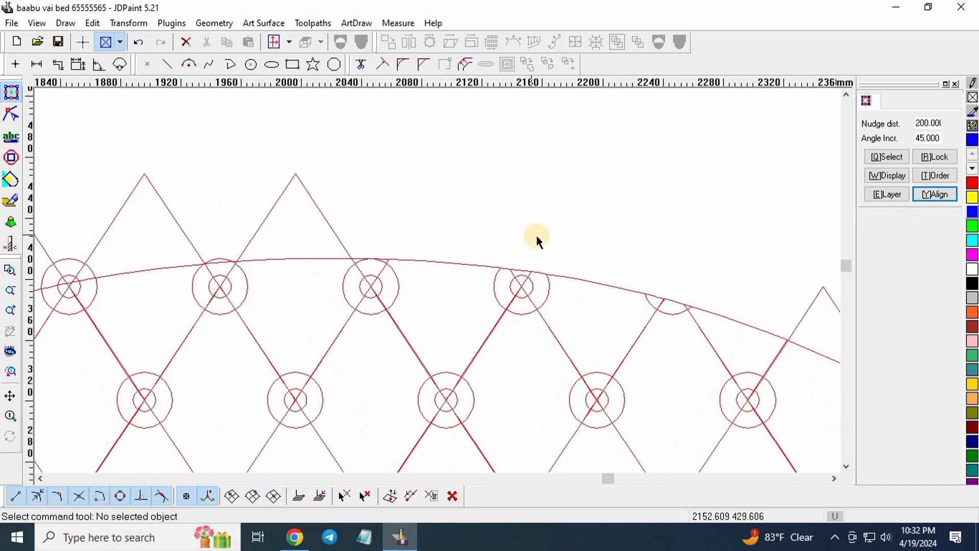
- Delete the lattice peak near X 2000 that extends above the headboard outline
{"action": "scroll", "coordinate": [537, 236], "scroll_direction": "down", "scroll_amount": 2}
{"action": "scroll", "coordinate": [408, 216], "scroll_direction": "up", "scroll_amount": 1}
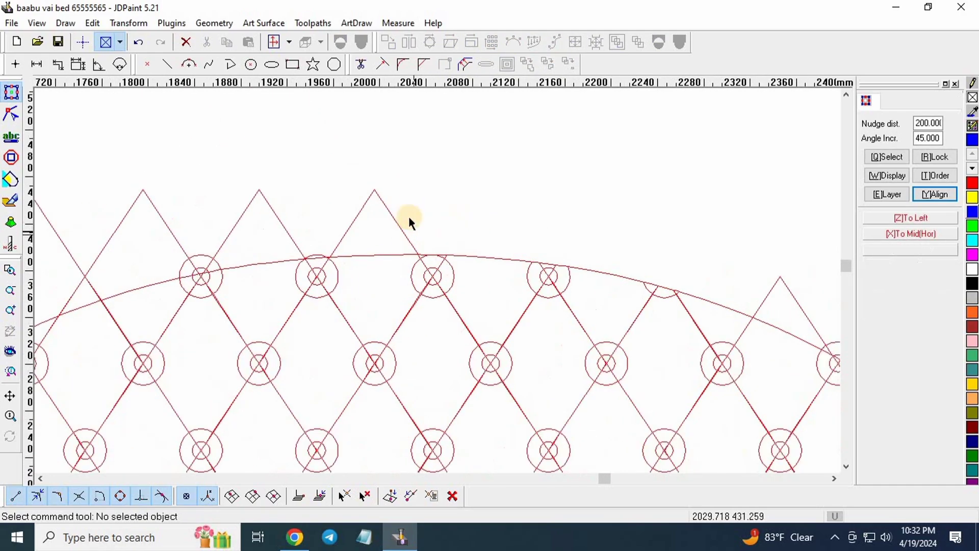
{"action": "scroll", "coordinate": [409, 216], "scroll_direction": "up", "scroll_amount": 2}
{"action": "left_click_drag", "start_coordinate": [438, 180], "coordinate": [259, 204]}
{"action": "key", "text": "Delete"}
{"action": "scroll", "coordinate": [515, 216], "scroll_direction": "down", "scroll_amount": 4}
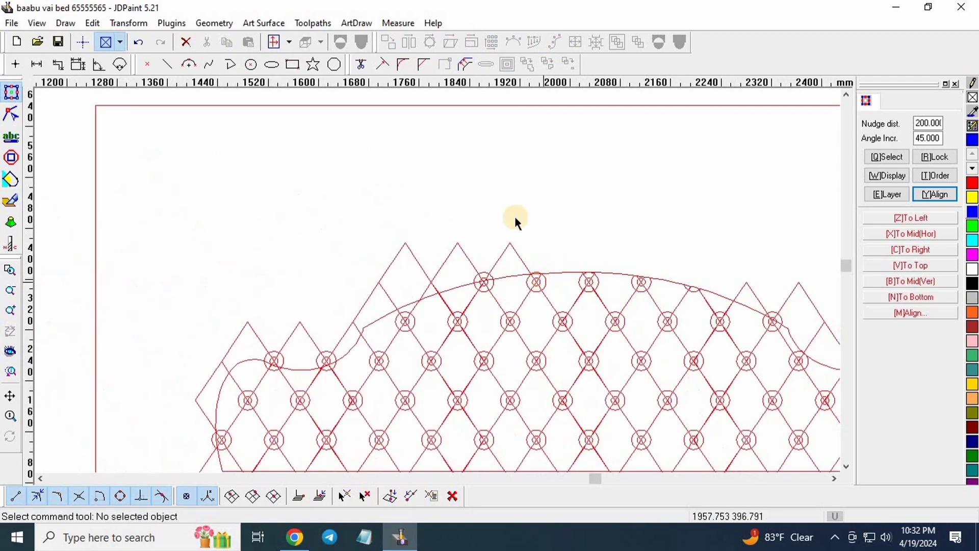
- Delete the lattice peak near X 1900 and the top arc of the tuft circle near X 1950 above the outline
{"action": "scroll", "coordinate": [515, 216], "scroll_direction": "up", "scroll_amount": 4}
{"action": "left_click", "coordinate": [439, 249]}
{"action": "key", "text": "Delete"}
{"action": "scroll", "coordinate": [587, 342], "scroll_direction": "up", "scroll_amount": 4}
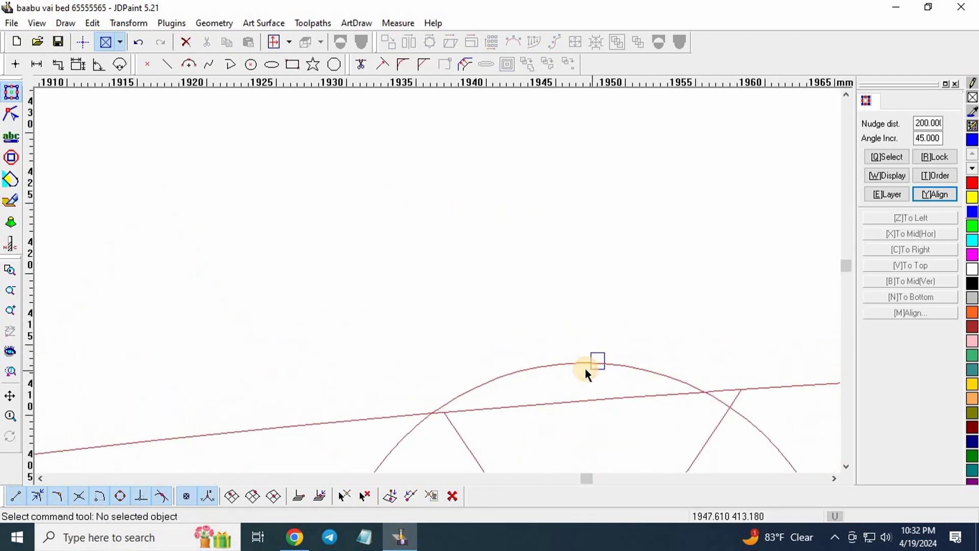
{"action": "left_click_drag", "start_coordinate": [585, 368], "coordinate": [579, 375]}
{"action": "key", "text": "Delete"}
- Delete the lattice peak near X 1800 and the circle and lattice pieces above the outline at the tuft circle near X 1850
{"action": "scroll", "coordinate": [377, 252], "scroll_direction": "down", "scroll_amount": 4}
{"action": "scroll", "coordinate": [408, 287], "scroll_direction": "down", "scroll_amount": 3}
{"action": "scroll", "coordinate": [536, 308], "scroll_direction": "up", "scroll_amount": 3}
{"action": "scroll", "coordinate": [401, 191], "scroll_direction": "up", "scroll_amount": 3}
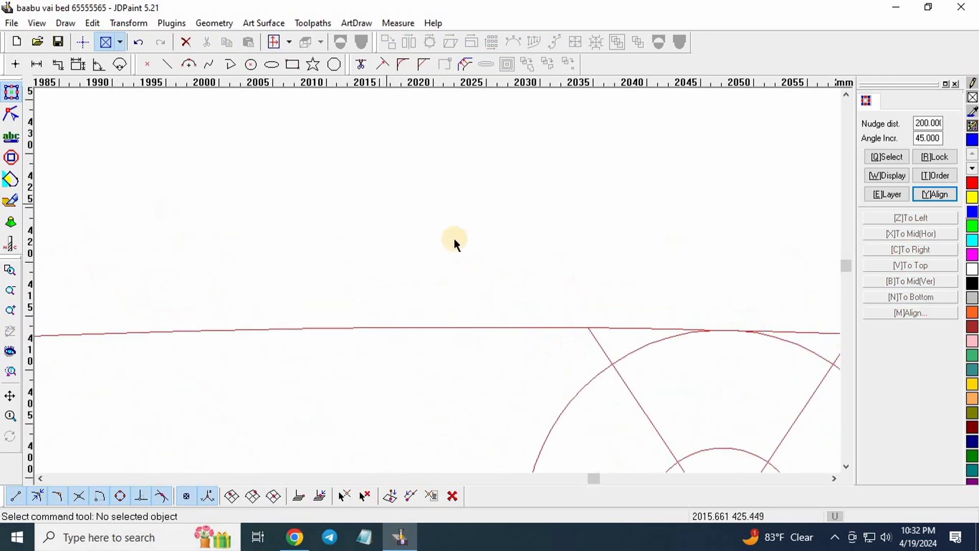
{"action": "scroll", "coordinate": [454, 239], "scroll_direction": "down", "scroll_amount": 4}
{"action": "scroll", "coordinate": [320, 247], "scroll_direction": "up", "scroll_amount": 3}
{"action": "scroll", "coordinate": [286, 280], "scroll_direction": "down", "scroll_amount": 1}
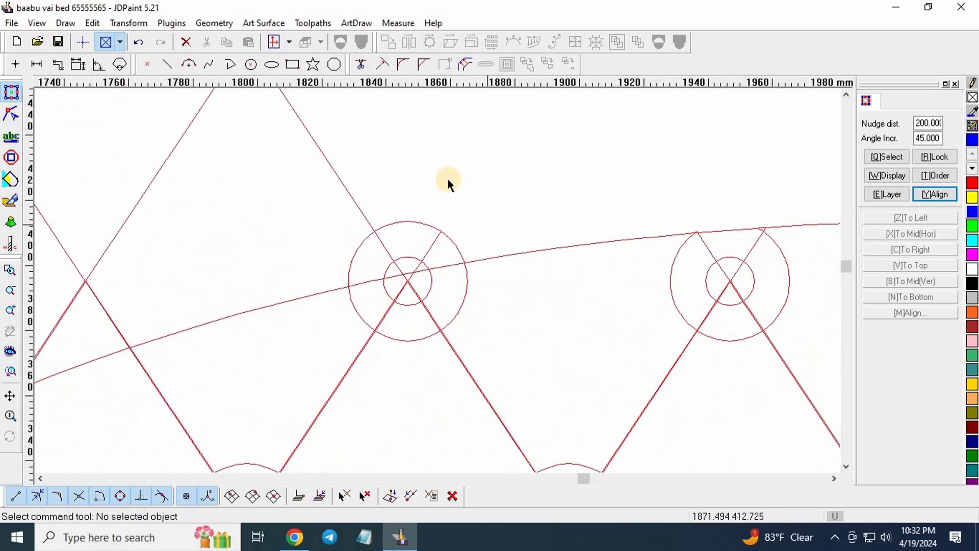
{"action": "left_click_drag", "start_coordinate": [448, 180], "coordinate": [341, 279]}
{"action": "key", "text": "Delete"}
{"action": "scroll", "coordinate": [412, 250], "scroll_direction": "up", "scroll_amount": 5}
{"action": "key", "text": "Delete"}
{"action": "left_click_drag", "start_coordinate": [450, 253], "coordinate": [445, 285]}
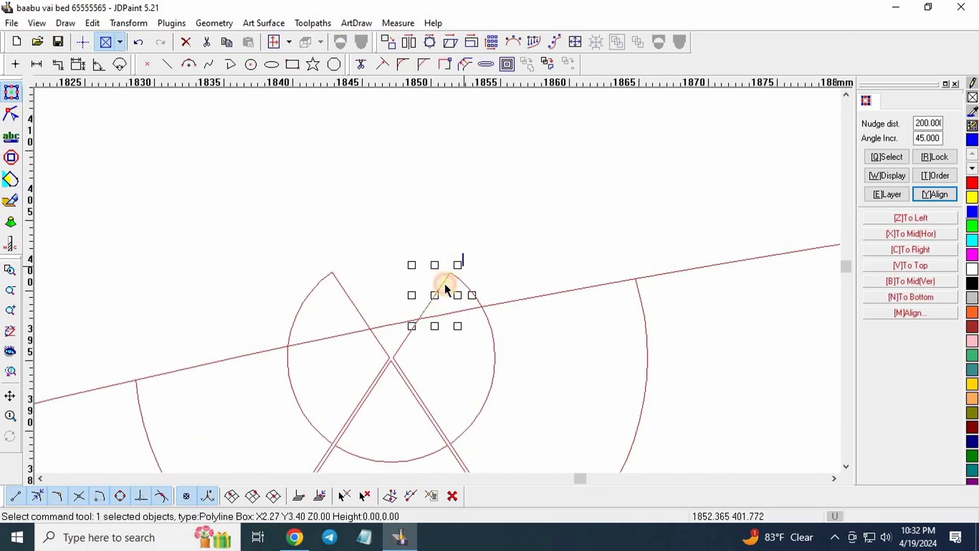
{"action": "key", "text": "Delete"}
- Delete the lattice lines around the peak near X 1700 that extend above the headboard outline
{"action": "scroll", "coordinate": [328, 258], "scroll_direction": "down", "scroll_amount": 4}
{"action": "scroll", "coordinate": [174, 250], "scroll_direction": "up", "scroll_amount": 2}
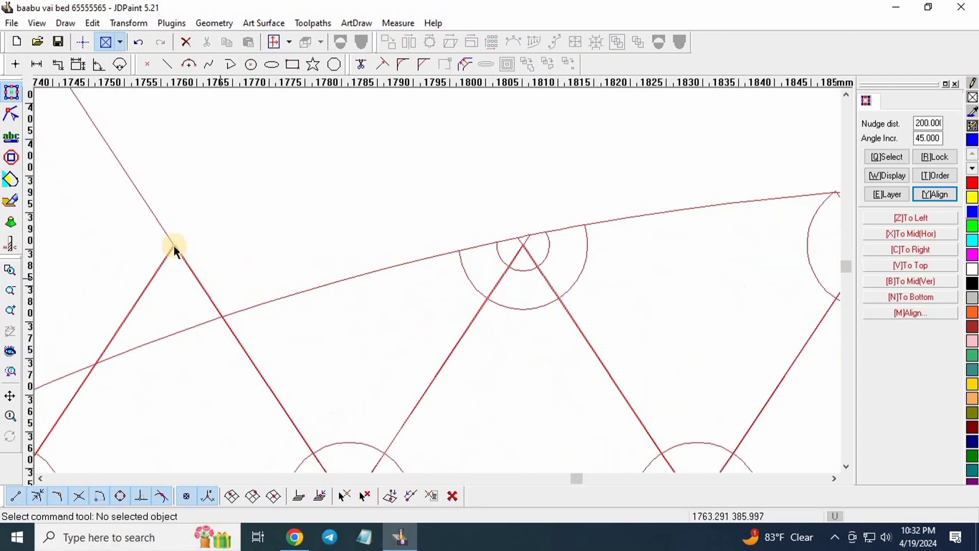
{"action": "scroll", "coordinate": [418, 230], "scroll_direction": "down", "scroll_amount": 4}
{"action": "scroll", "coordinate": [326, 238], "scroll_direction": "up", "scroll_amount": 2}
{"action": "left_click_drag", "start_coordinate": [434, 186], "coordinate": [367, 229]}
{"action": "key", "text": "Delete"}
{"action": "scroll", "coordinate": [397, 290], "scroll_direction": "down", "scroll_amount": 3}
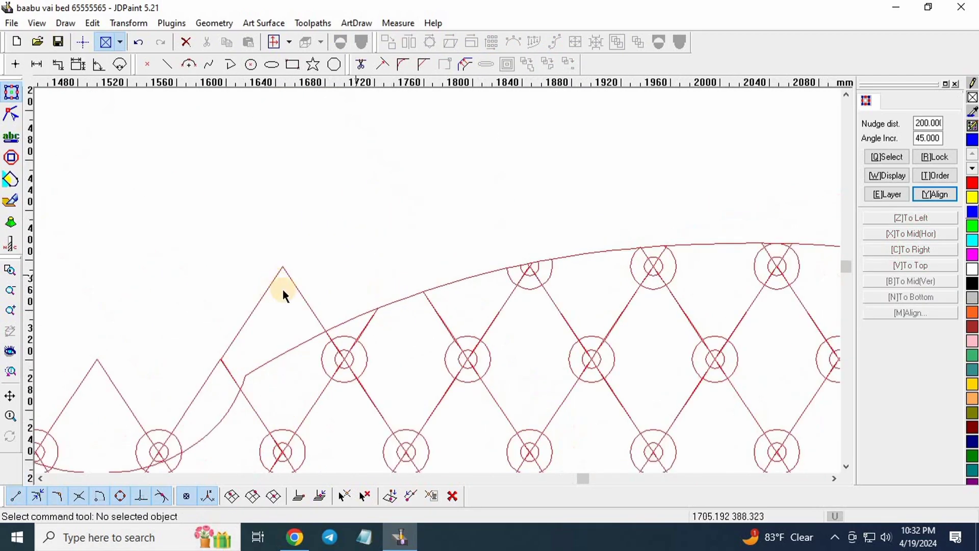
- Delete the two lattice peaks above the outline near X 1650 and X 1600
{"action": "scroll", "coordinate": [273, 287], "scroll_direction": "up", "scroll_amount": 5}
{"action": "left_click_drag", "start_coordinate": [351, 193], "coordinate": [260, 272]}
{"action": "key", "text": "Delete"}
{"action": "scroll", "coordinate": [363, 229], "scroll_direction": "down", "scroll_amount": 6}
{"action": "scroll", "coordinate": [324, 272], "scroll_direction": "up", "scroll_amount": 3}
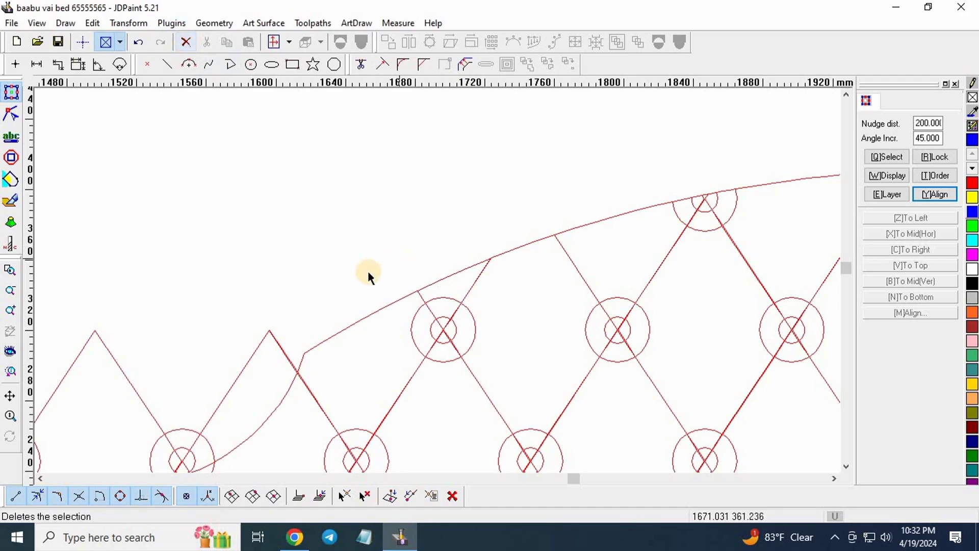
{"action": "scroll", "coordinate": [367, 273], "scroll_direction": "down", "scroll_amount": 2}
{"action": "left_click_drag", "start_coordinate": [362, 272], "coordinate": [321, 305]}
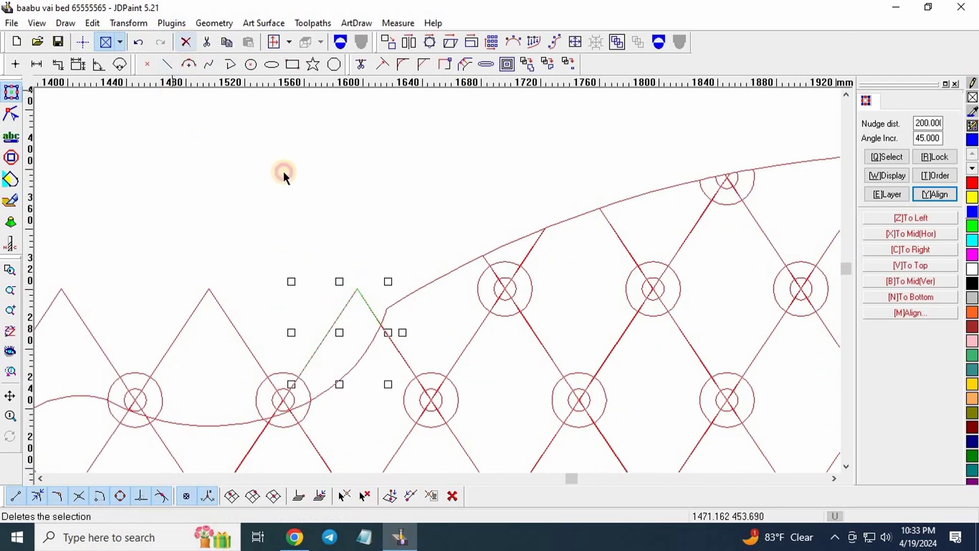
{"action": "key", "text": "Delete"}
- Delete the lattice peak near X 1500 and the upper arcs of the tuft circle near X 1550
{"action": "scroll", "coordinate": [458, 257], "scroll_direction": "up", "scroll_amount": 3}
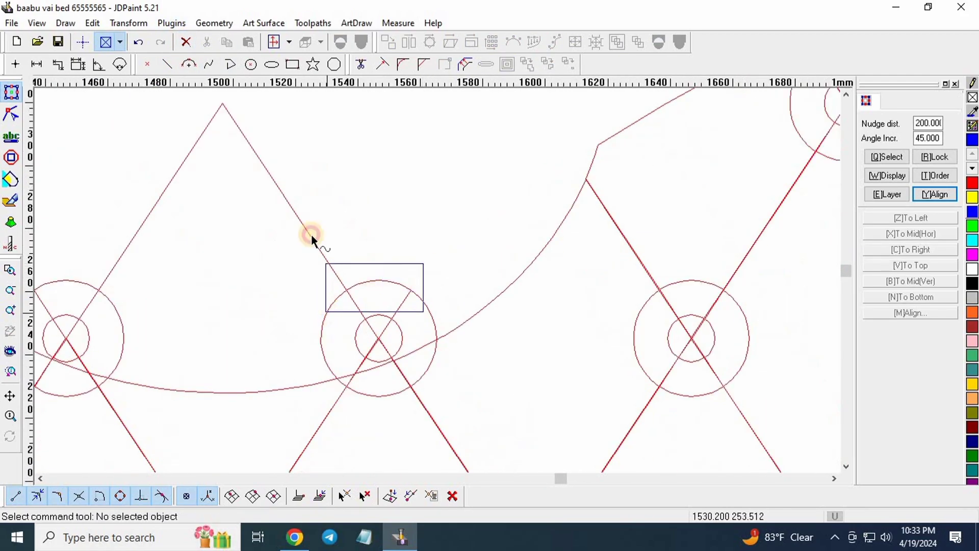
{"action": "left_click_drag", "start_coordinate": [423, 264], "coordinate": [326, 312]}
{"action": "key", "text": "Delete"}
{"action": "scroll", "coordinate": [385, 324], "scroll_direction": "up", "scroll_amount": 3}
{"action": "left_click_drag", "start_coordinate": [417, 284], "coordinate": [312, 346]}
{"action": "key", "text": "Delete"}
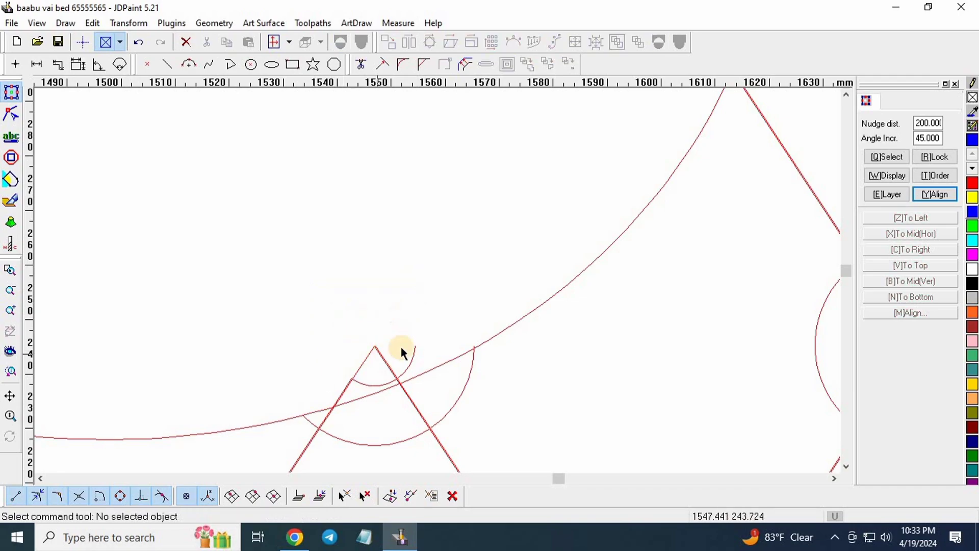
- Delete the remaining inner-circle arcs and lattice tips above the outline at the tuft circle near X 1550
{"action": "left_click_drag", "start_coordinate": [402, 333], "coordinate": [354, 360]}
{"action": "key", "text": "Delete"}
{"action": "scroll", "coordinate": [418, 362], "scroll_direction": "up", "scroll_amount": 3}
{"action": "key", "text": "Delete"}
{"action": "left_click_drag", "start_coordinate": [428, 304], "coordinate": [314, 354]}
{"action": "scroll", "coordinate": [474, 292], "scroll_direction": "down", "scroll_amount": 3}
{"action": "scroll", "coordinate": [405, 338], "scroll_direction": "up", "scroll_amount": 3}
{"action": "key", "text": "Delete"}
{"action": "left_click_drag", "start_coordinate": [413, 289], "coordinate": [356, 342]}
{"action": "key", "text": "Delete"}
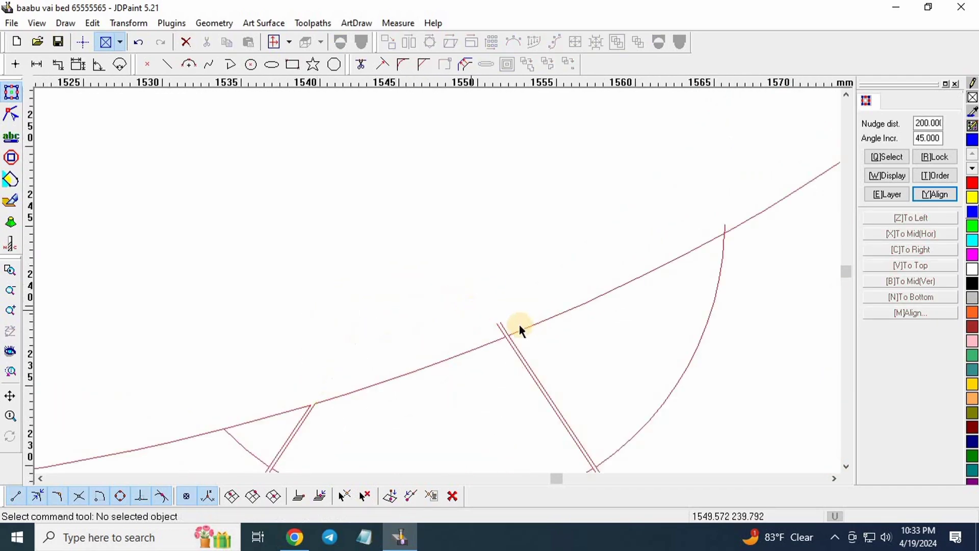
- Delete the short ends of the double lattice line that overshoot the outline inside the tuft circle near X 1550
{"action": "scroll", "coordinate": [519, 325], "scroll_direction": "up", "scroll_amount": 2}
{"action": "left_click_drag", "start_coordinate": [553, 376], "coordinate": [466, 291]}
{"action": "key", "text": "Delete"}
{"action": "scroll", "coordinate": [586, 269], "scroll_direction": "down", "scroll_amount": 4}
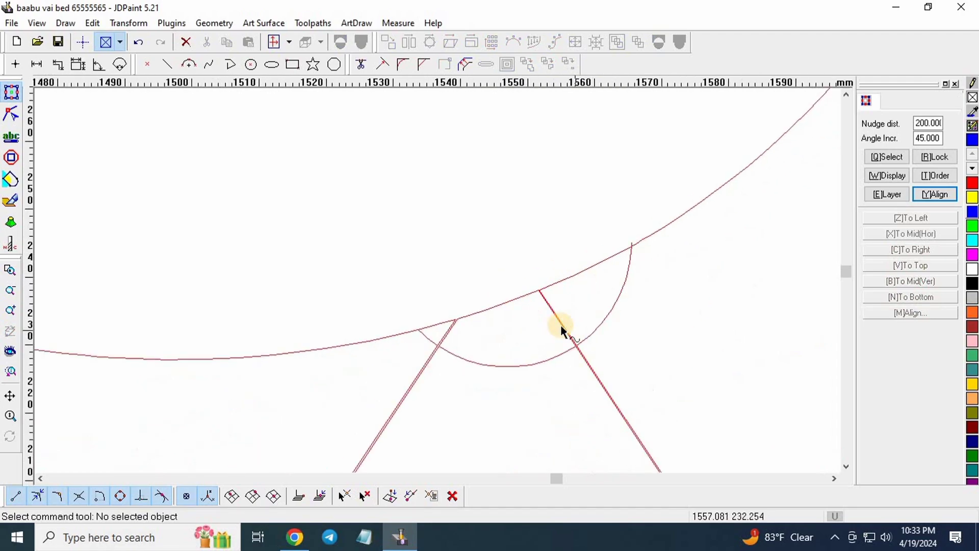
- Delete the short end of the outer arc that projects above the outline at the tuft circle near X 1550
{"action": "scroll", "coordinate": [554, 322], "scroll_direction": "up", "scroll_amount": 3}
{"action": "scroll", "coordinate": [571, 296], "scroll_direction": "down", "scroll_amount": 4}
{"action": "scroll", "coordinate": [559, 279], "scroll_direction": "up", "scroll_amount": 2}
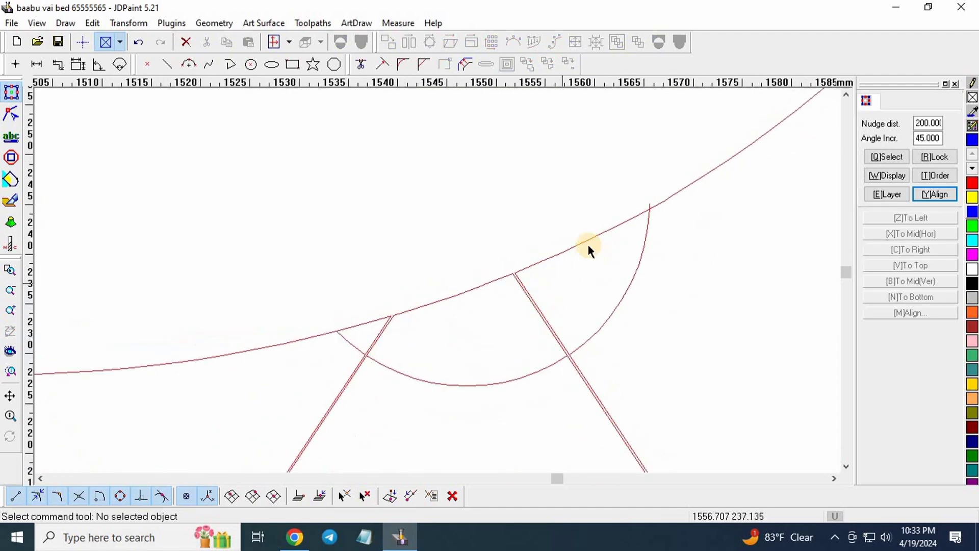
{"action": "scroll", "coordinate": [641, 221], "scroll_direction": "up", "scroll_amount": 2}
{"action": "scroll", "coordinate": [453, 197], "scroll_direction": "down", "scroll_amount": 2}
{"action": "scroll", "coordinate": [544, 140], "scroll_direction": "up", "scroll_amount": 3}
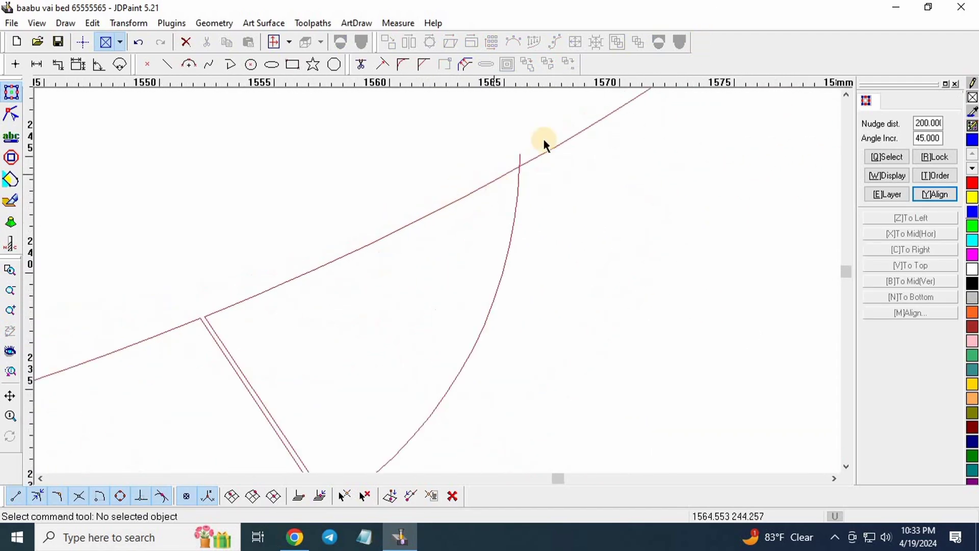
{"action": "scroll", "coordinate": [542, 174], "scroll_direction": "up", "scroll_amount": 4}
{"action": "scroll", "coordinate": [544, 236], "scroll_direction": "down", "scroll_amount": 4}
{"action": "scroll", "coordinate": [532, 214], "scroll_direction": "up", "scroll_amount": 4}
{"action": "left_click_drag", "start_coordinate": [531, 218], "coordinate": [487, 239]}
{"action": "key", "text": "Delete"}
{"action": "scroll", "coordinate": [461, 241], "scroll_direction": "down", "scroll_amount": 3}
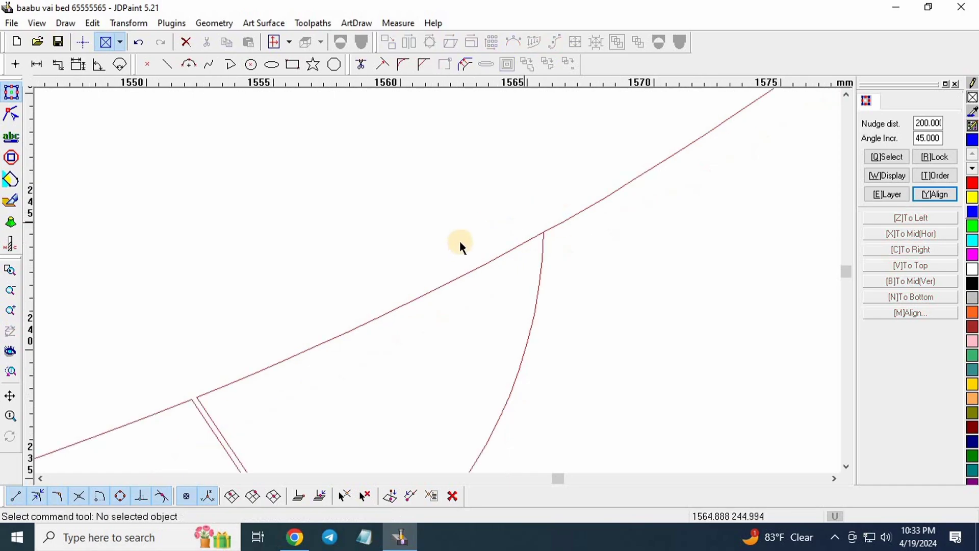
- Delete the outline segments and lattice ends inside the tuft circle near X 1550, leaving its lower arc as the edge
{"action": "left_click", "coordinate": [550, 223]}
{"action": "scroll", "coordinate": [540, 224], "scroll_direction": "down", "scroll_amount": 4}
{"action": "left_click_drag", "start_coordinate": [451, 270], "coordinate": [446, 274]}
{"action": "key", "text": "Delete"}
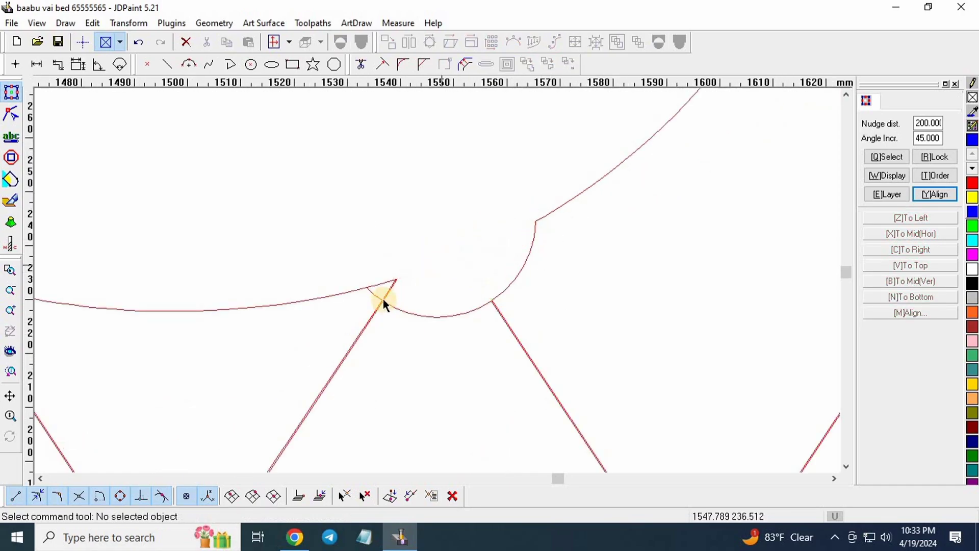
{"action": "scroll", "coordinate": [384, 298], "scroll_direction": "up", "scroll_amount": 3}
{"action": "left_click_drag", "start_coordinate": [430, 225], "coordinate": [383, 265]}
{"action": "key", "text": "Delete"}
- Delete the lattice peak near X 1400 and the upper arcs of the tuft circle near X 1450 above the outline
{"action": "scroll", "coordinate": [421, 261], "scroll_direction": "down", "scroll_amount": 3}
{"action": "scroll", "coordinate": [382, 263], "scroll_direction": "down", "scroll_amount": 2}
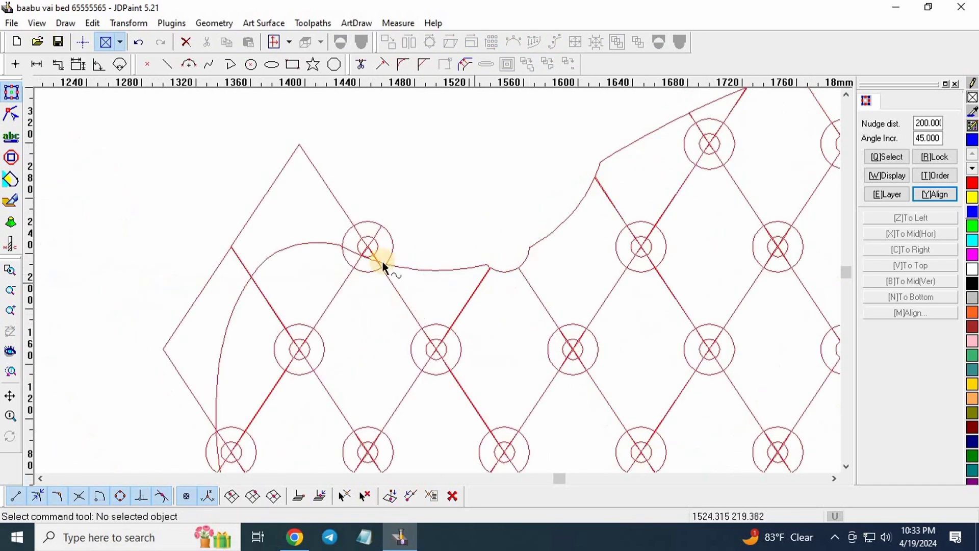
{"action": "scroll", "coordinate": [445, 164], "scroll_direction": "up", "scroll_amount": 3}
{"action": "left_click_drag", "start_coordinate": [446, 164], "coordinate": [164, 221]}
{"action": "key", "text": "Delete"}
{"action": "scroll", "coordinate": [310, 253], "scroll_direction": "up", "scroll_amount": 2}
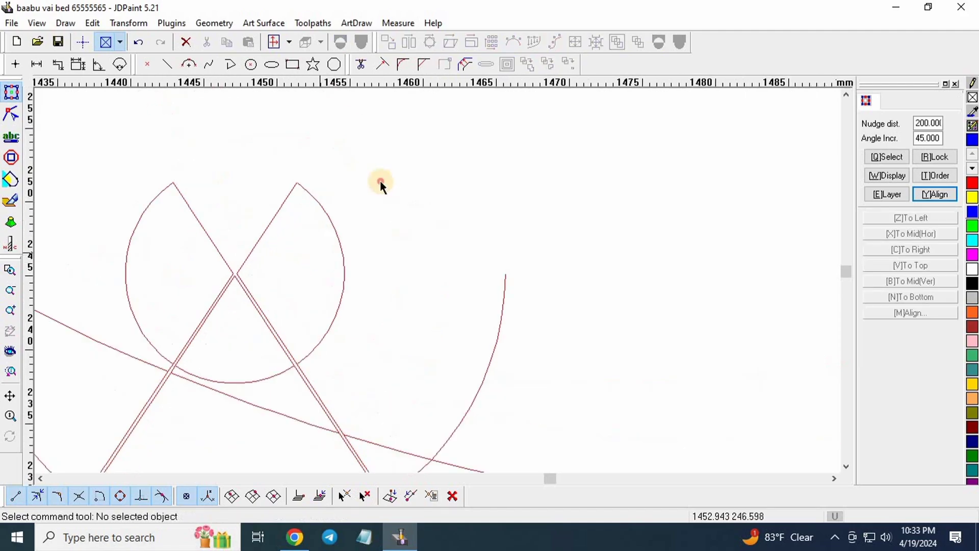
- Delete the inner circle pieces and lattice line ends inside the tuft circle near X 1450
{"action": "left_click_drag", "start_coordinate": [381, 183], "coordinate": [139, 264]}
{"action": "key", "text": "Delete"}
{"action": "scroll", "coordinate": [304, 302], "scroll_direction": "down", "scroll_amount": 1}
{"action": "left_click_drag", "start_coordinate": [345, 265], "coordinate": [267, 335]}
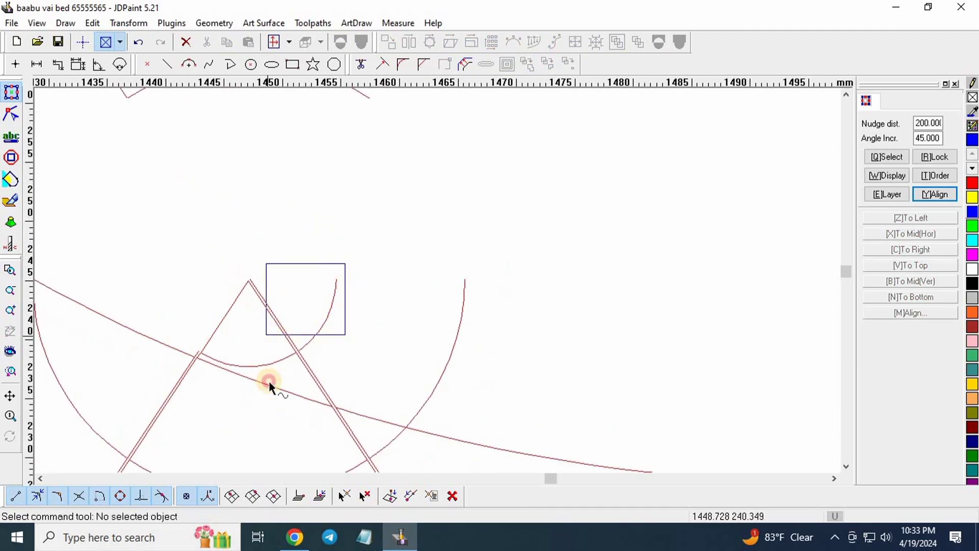
{"action": "key", "text": "Delete"}
{"action": "scroll", "coordinate": [269, 380], "scroll_direction": "up", "scroll_amount": 3}
{"action": "left_click", "coordinate": [324, 312]}
{"action": "key", "text": "Delete"}
{"action": "left_click_drag", "start_coordinate": [384, 338], "coordinate": [345, 359]}
{"action": "key", "text": "Delete"}
- Delete the overshooting lattice stub and the outer arc end projecting above the outline at the tuft circle near X 1450
{"action": "scroll", "coordinate": [101, 302], "scroll_direction": "up", "scroll_amount": 4}
{"action": "left_click_drag", "start_coordinate": [122, 300], "coordinate": [97, 322]}
{"action": "key", "text": "Delete"}
{"action": "scroll", "coordinate": [211, 280], "scroll_direction": "down", "scroll_amount": 5}
{"action": "scroll", "coordinate": [148, 300], "scroll_direction": "up", "scroll_amount": 4}
{"action": "scroll", "coordinate": [273, 270], "scroll_direction": "down", "scroll_amount": 1}
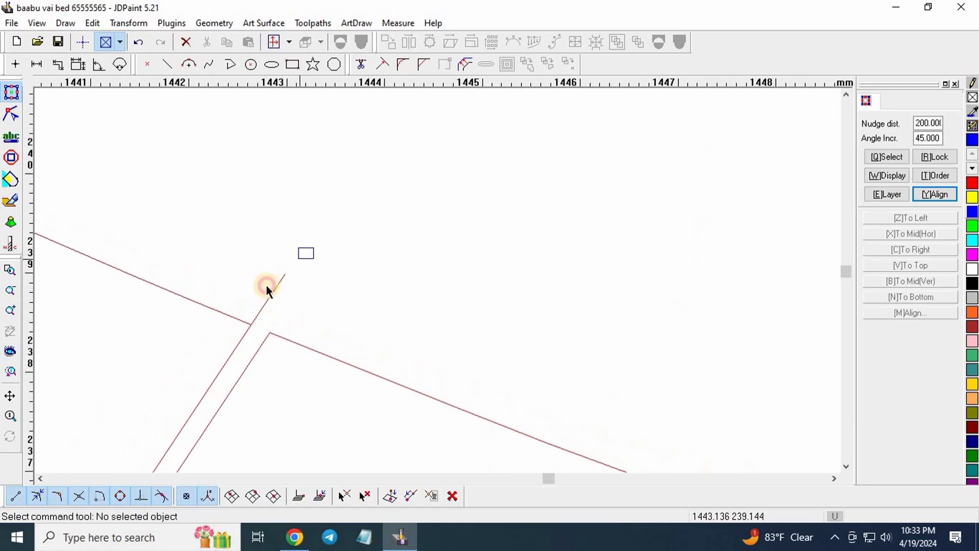
{"action": "scroll", "coordinate": [573, 290], "scroll_direction": "down", "scroll_amount": 3}
{"action": "scroll", "coordinate": [536, 329], "scroll_direction": "down", "scroll_amount": 1}
{"action": "scroll", "coordinate": [408, 316], "scroll_direction": "down", "scroll_amount": 1}
{"action": "left_click_drag", "start_coordinate": [409, 315], "coordinate": [407, 317]}
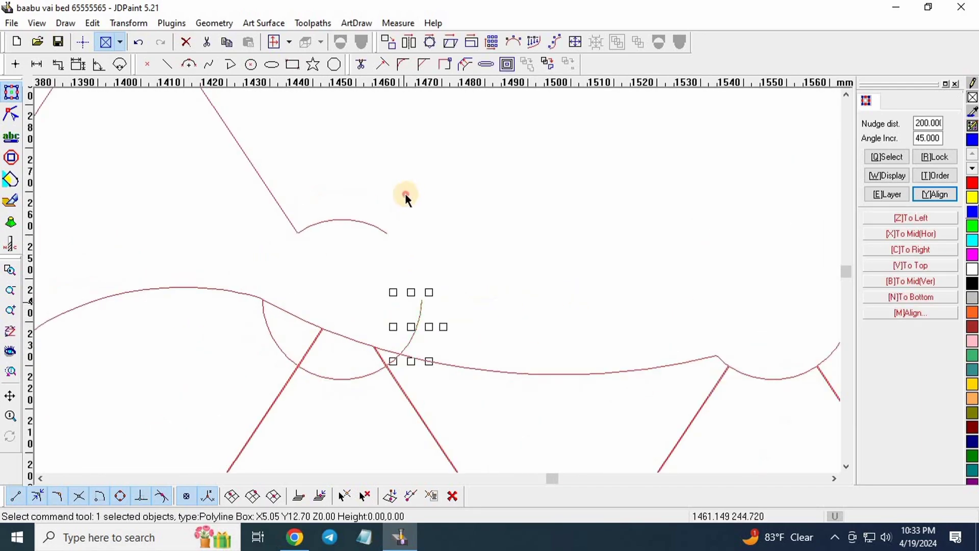
{"action": "key", "text": "Delete"}
- Delete the detached arc and the leftover lattice line above the outline near X 1450
{"action": "left_click_drag", "start_coordinate": [408, 193], "coordinate": [347, 233]}
{"action": "key", "text": "Delete"}
{"action": "left_click_drag", "start_coordinate": [323, 178], "coordinate": [253, 218]}
{"action": "key", "text": "Delete"}
{"action": "scroll", "coordinate": [403, 287], "scroll_direction": "down", "scroll_amount": 4}
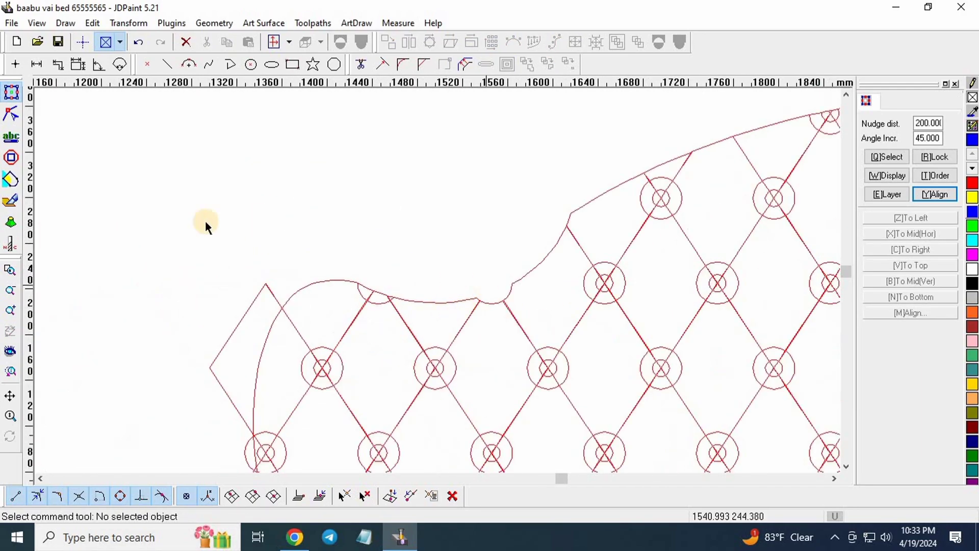
- Delete the lattice peak outside the outline near X 1350
{"action": "scroll", "coordinate": [306, 286], "scroll_direction": "up", "scroll_amount": 4}
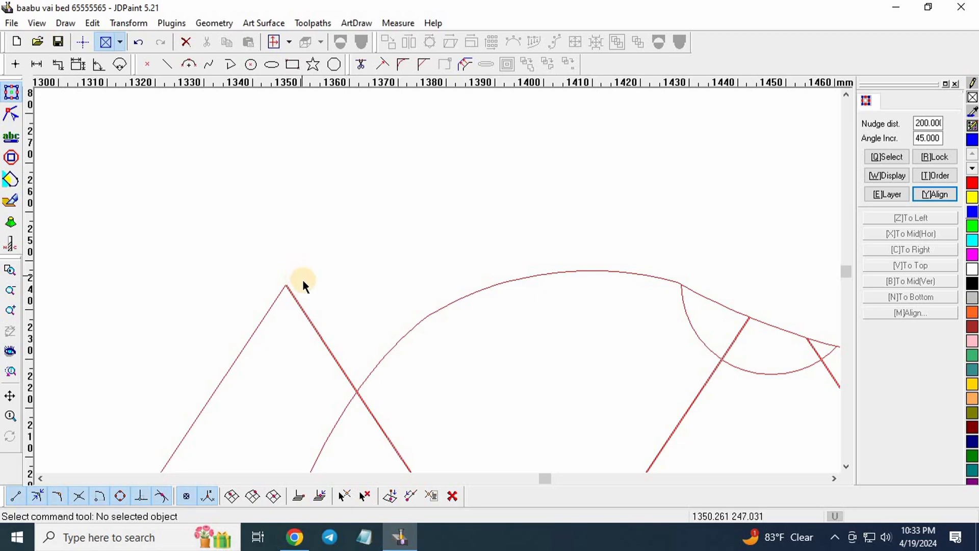
{"action": "left_click_drag", "start_coordinate": [218, 345], "coordinate": [334, 265]}
{"action": "key", "text": "Delete"}
{"action": "scroll", "coordinate": [297, 406], "scroll_direction": "down", "scroll_amount": 3}
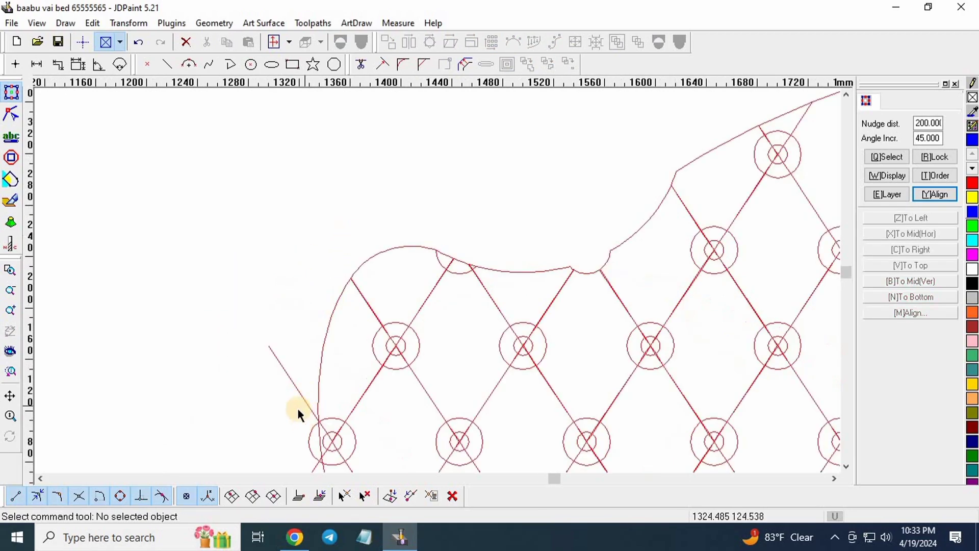
- Delete the lattice lines and tuft circle arcs outside the headboard's left edge at the circle near X 1350
{"action": "scroll", "coordinate": [231, 354], "scroll_direction": "up", "scroll_amount": 3}
{"action": "scroll", "coordinate": [308, 298], "scroll_direction": "down", "scroll_amount": 3}
{"action": "scroll", "coordinate": [311, 190], "scroll_direction": "up", "scroll_amount": 4}
{"action": "left_click", "coordinate": [312, 237]}
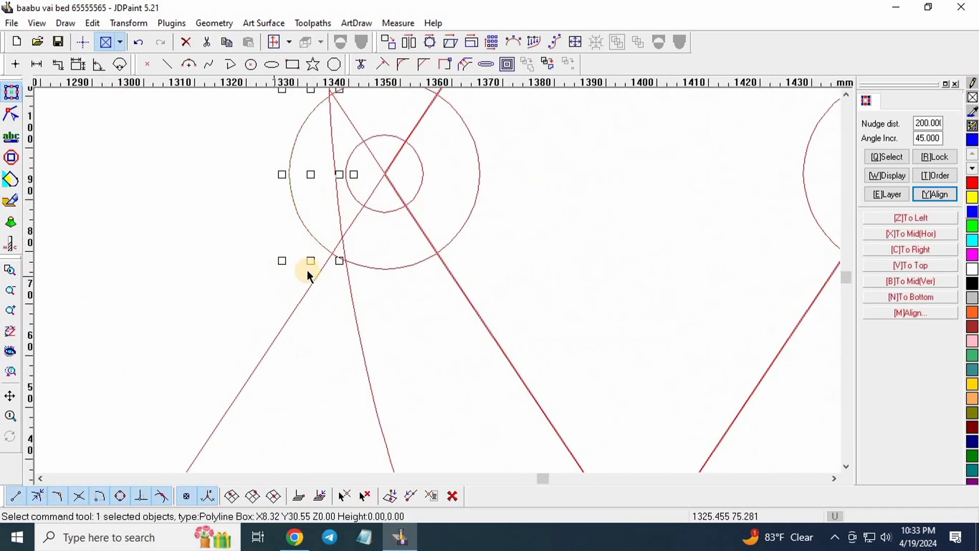
{"action": "key", "text": "Delete"}
{"action": "left_click", "coordinate": [289, 313]}
{"action": "key", "text": "Delete"}
{"action": "scroll", "coordinate": [342, 244], "scroll_direction": "up", "scroll_amount": 4}
{"action": "left_click_drag", "start_coordinate": [332, 273], "coordinate": [275, 295]}
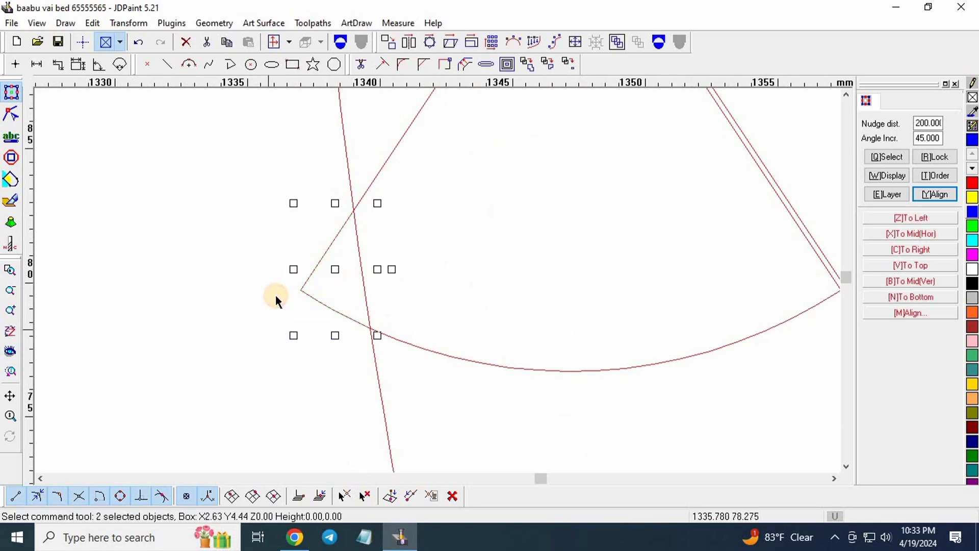
{"action": "key", "text": "Delete"}
{"action": "scroll", "coordinate": [309, 256], "scroll_direction": "down", "scroll_amount": 8}
- Delete the lattice ends hanging below the headboard's bottom edge near its left end, starting around X 1400
{"action": "scroll", "coordinate": [295, 197], "scroll_direction": "up", "scroll_amount": 7}
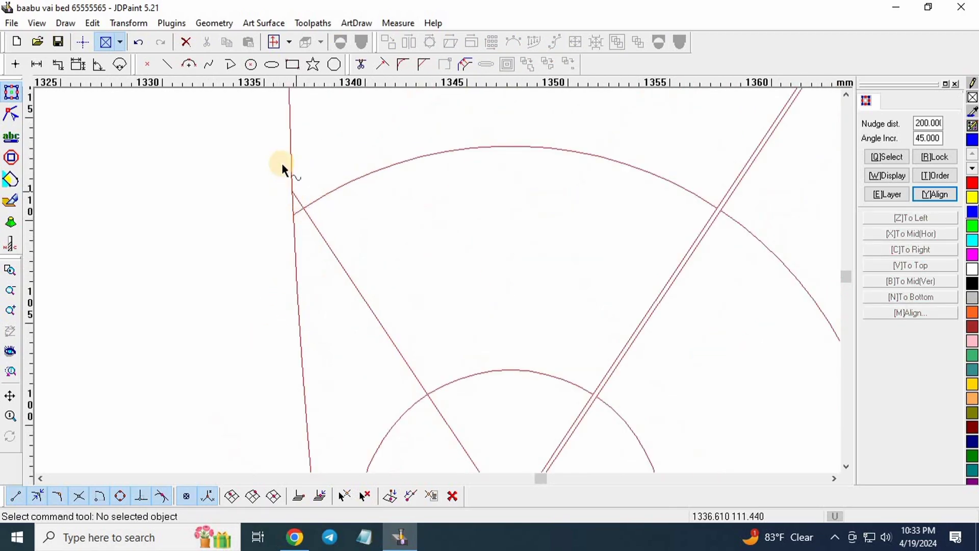
{"action": "scroll", "coordinate": [289, 339], "scroll_direction": "down", "scroll_amount": 6}
{"action": "scroll", "coordinate": [441, 279], "scroll_direction": "up", "scroll_amount": 4}
{"action": "left_click_drag", "start_coordinate": [502, 224], "coordinate": [380, 277]}
{"action": "key", "text": "Delete"}
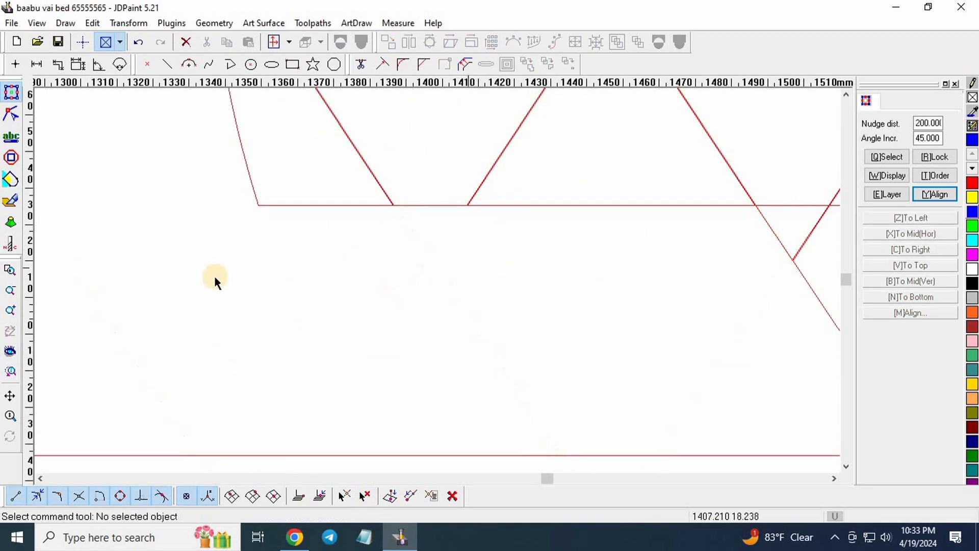
{"action": "scroll", "coordinate": [215, 278], "scroll_direction": "down", "scroll_amount": 4}
{"action": "scroll", "coordinate": [445, 246], "scroll_direction": "up", "scroll_amount": 2}
{"action": "left_click_drag", "start_coordinate": [445, 244], "coordinate": [376, 275]}
{"action": "key", "text": "Delete"}
{"action": "left_click_drag", "start_coordinate": [641, 250], "coordinate": [557, 273]}
{"action": "key", "text": "Delete"}
- Delete the lattice points below the middle part of the bottom edge, up to about X 2100
{"action": "scroll", "coordinate": [496, 263], "scroll_direction": "down", "scroll_amount": 4}
{"action": "scroll", "coordinate": [508, 245], "scroll_direction": "up", "scroll_amount": 2}
{"action": "left_click_drag", "start_coordinate": [510, 239], "coordinate": [141, 308]}
{"action": "key", "text": "Delete"}
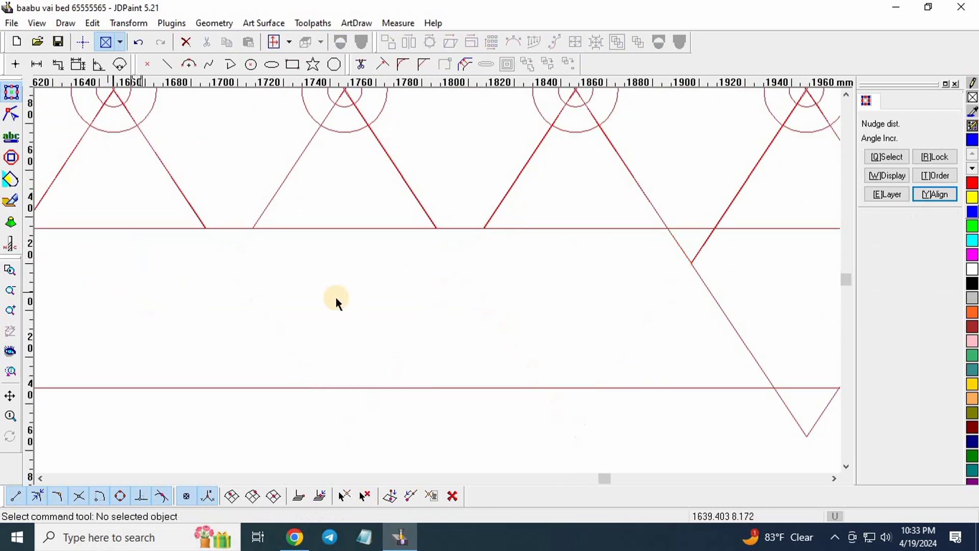
{"action": "scroll", "coordinate": [335, 297], "scroll_direction": "down", "scroll_amount": 4}
{"action": "scroll", "coordinate": [480, 252], "scroll_direction": "up", "scroll_amount": 2}
{"action": "left_click_drag", "start_coordinate": [480, 251], "coordinate": [198, 298]}
{"action": "key", "text": "Delete"}
- Delete the remaining lattice points below the bottom edge from about X 2100 to the headboard's right end
{"action": "scroll", "coordinate": [499, 268], "scroll_direction": "down", "scroll_amount": 4}
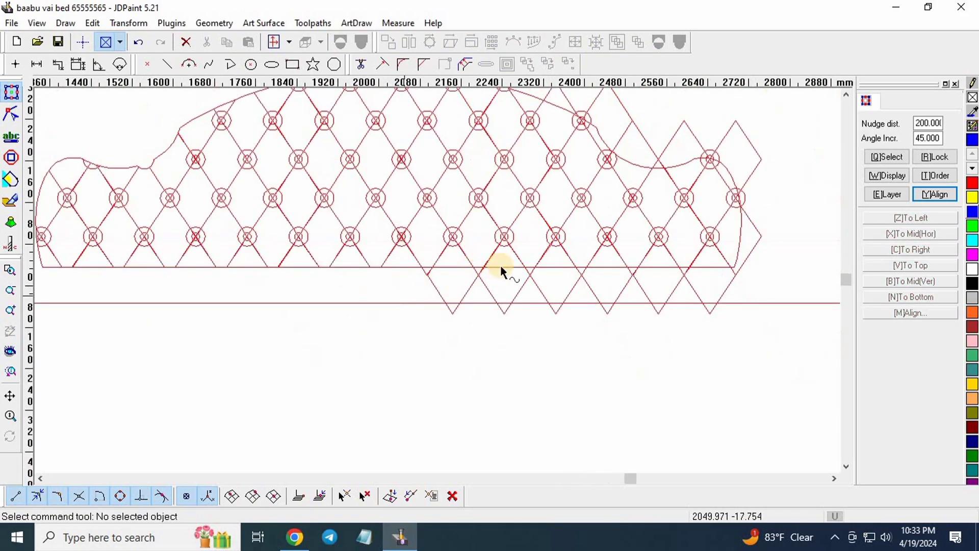
{"action": "scroll", "coordinate": [626, 291], "scroll_direction": "up", "scroll_amount": 2}
{"action": "left_click_drag", "start_coordinate": [618, 284], "coordinate": [147, 329]}
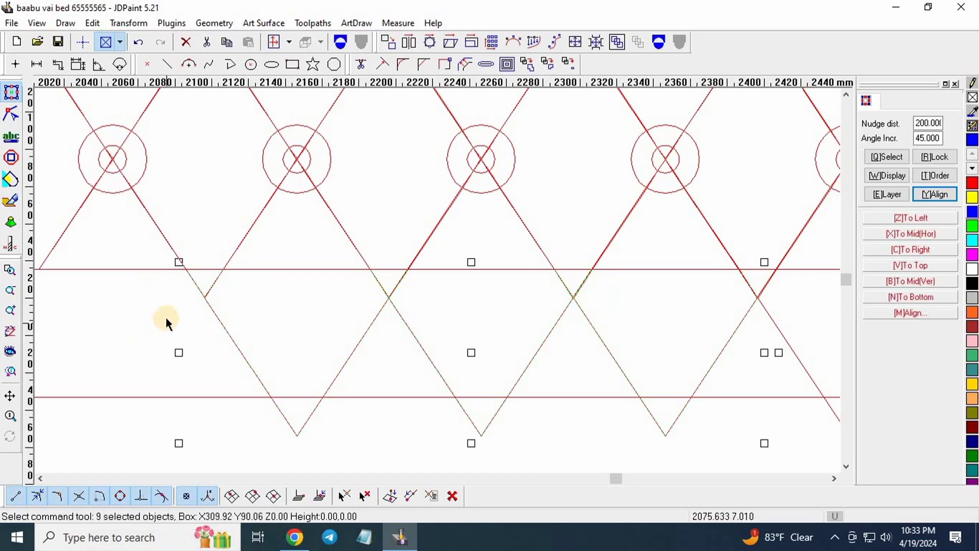
{"action": "key", "text": "Delete"}
{"action": "scroll", "coordinate": [286, 293], "scroll_direction": "down", "scroll_amount": 4}
{"action": "scroll", "coordinate": [403, 291], "scroll_direction": "up", "scroll_amount": 2}
{"action": "left_click_drag", "start_coordinate": [411, 295], "coordinate": [76, 337]}
{"action": "key", "text": "Delete"}
{"action": "scroll", "coordinate": [498, 255], "scroll_direction": "down", "scroll_amount": 4}
{"action": "scroll", "coordinate": [498, 255], "scroll_direction": "up", "scroll_amount": 2}
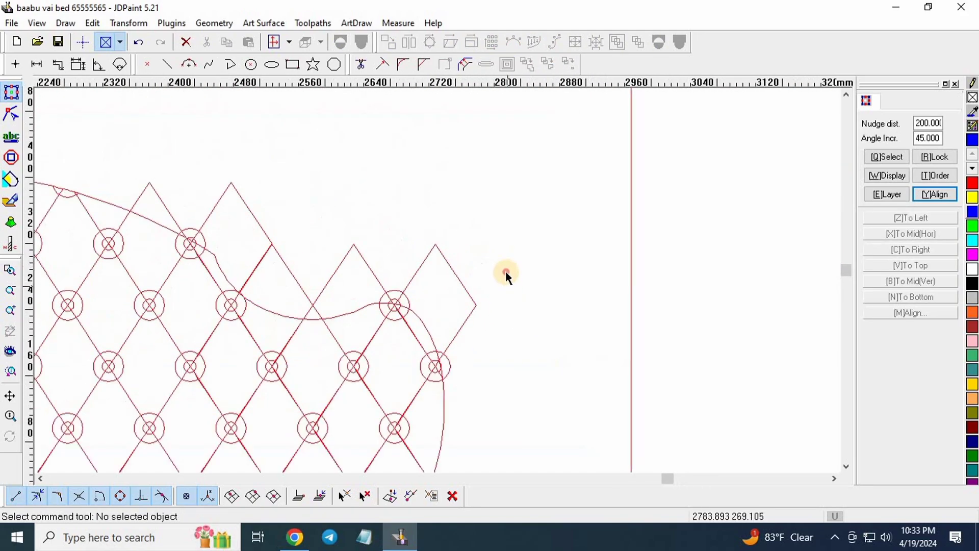
- Delete the lattice corner and tuft circle arcs outside the right edge at the circle near X 2700
{"action": "left_click_drag", "start_coordinate": [506, 270], "coordinate": [450, 385]}
{"action": "key", "text": "Delete"}
{"action": "scroll", "coordinate": [426, 326], "scroll_direction": "up", "scroll_amount": 2}
{"action": "scroll", "coordinate": [411, 351], "scroll_direction": "up", "scroll_amount": 2}
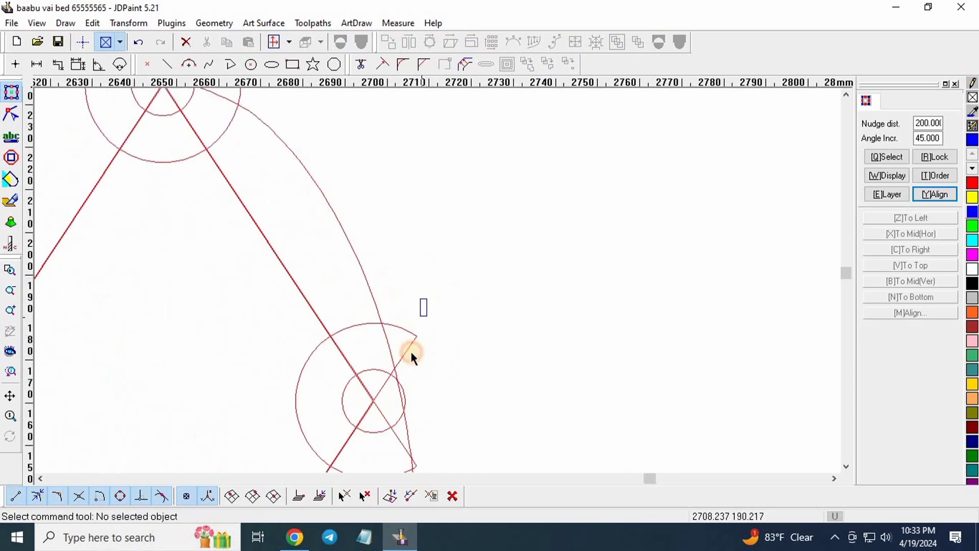
{"action": "scroll", "coordinate": [487, 390], "scroll_direction": "down", "scroll_amount": 3}
{"action": "scroll", "coordinate": [330, 363], "scroll_direction": "up", "scroll_amount": 3}
{"action": "scroll", "coordinate": [446, 270], "scroll_direction": "up", "scroll_amount": 4}
{"action": "scroll", "coordinate": [433, 253], "scroll_direction": "down", "scroll_amount": 3}
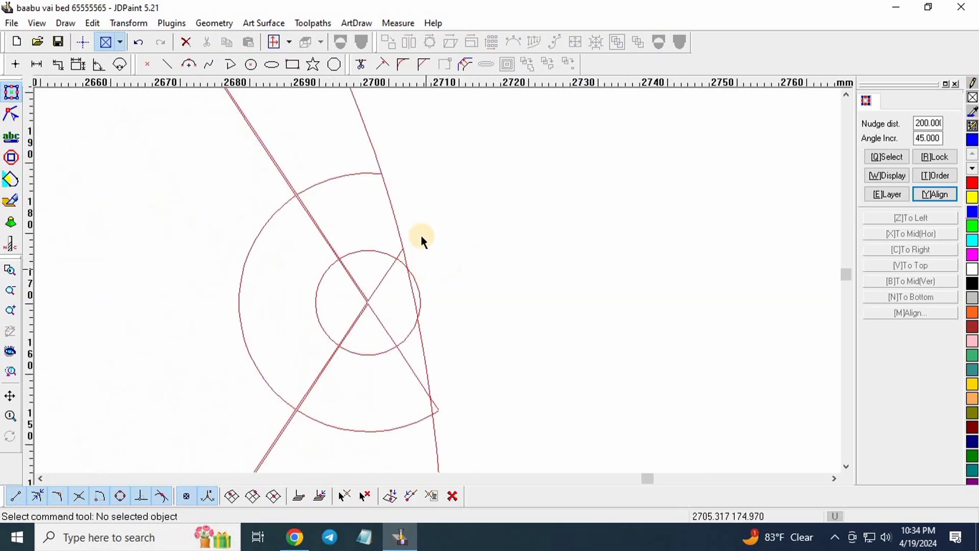
- Delete the inner circle, lattice and outline segments inside the tuft circle near X 2700, along with its protruding end pieces
{"action": "left_click_drag", "start_coordinate": [435, 205], "coordinate": [342, 332]}
{"action": "key", "text": "Delete"}
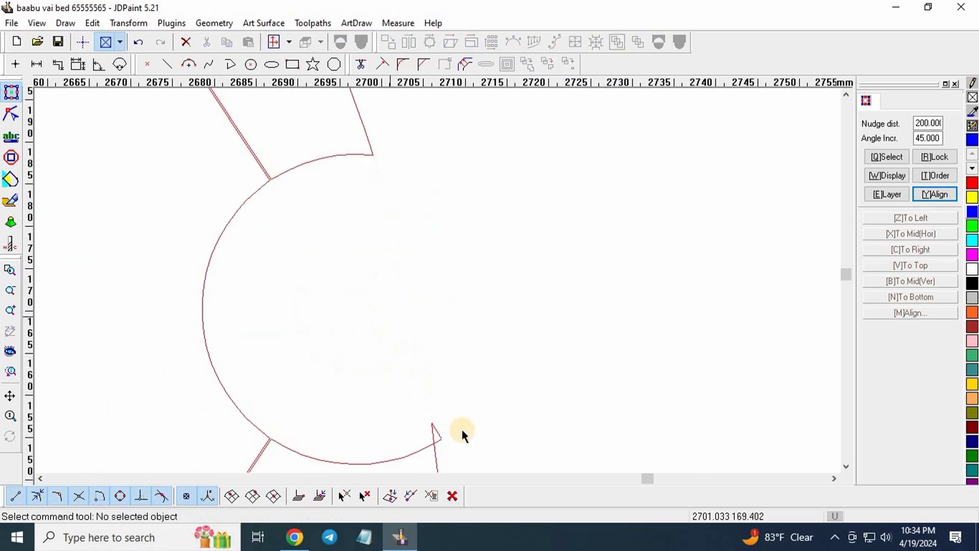
{"action": "scroll", "coordinate": [443, 413], "scroll_direction": "up", "scroll_amount": 3}
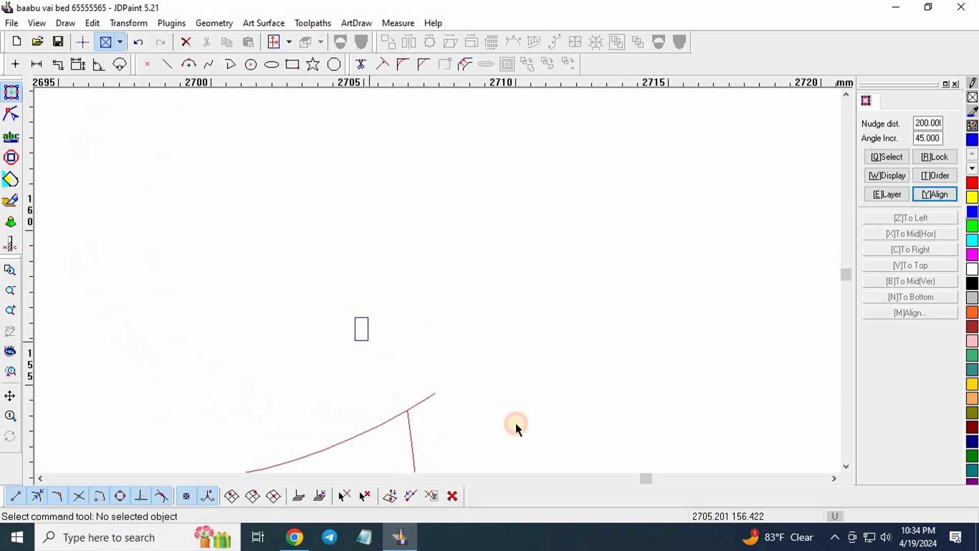
{"action": "scroll", "coordinate": [488, 359], "scroll_direction": "down", "scroll_amount": 3}
- Delete the upper arcs and everything inside the tuft circle near X 2650, leaving its lower arc as the edge
{"action": "scroll", "coordinate": [415, 162], "scroll_direction": "down", "scroll_amount": 3}
{"action": "scroll", "coordinate": [415, 162], "scroll_direction": "up", "scroll_amount": 3}
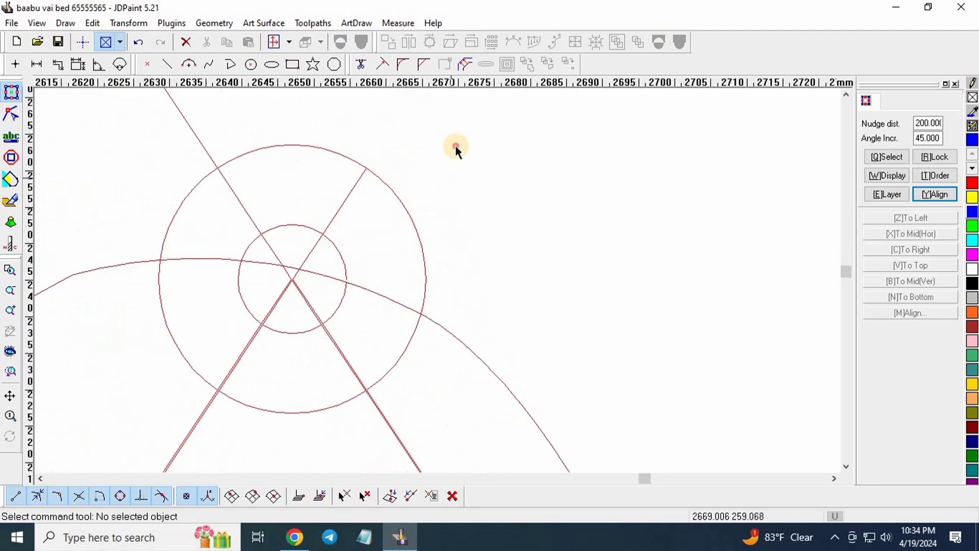
{"action": "left_click_drag", "start_coordinate": [461, 142], "coordinate": [237, 219]}
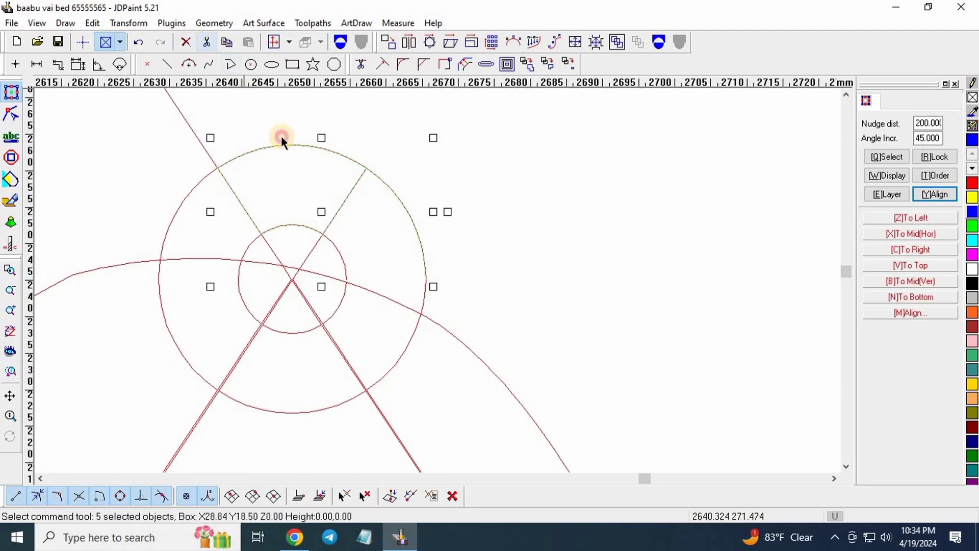
{"action": "key", "text": "Delete"}
{"action": "left_click_drag", "start_coordinate": [352, 197], "coordinate": [287, 307]}
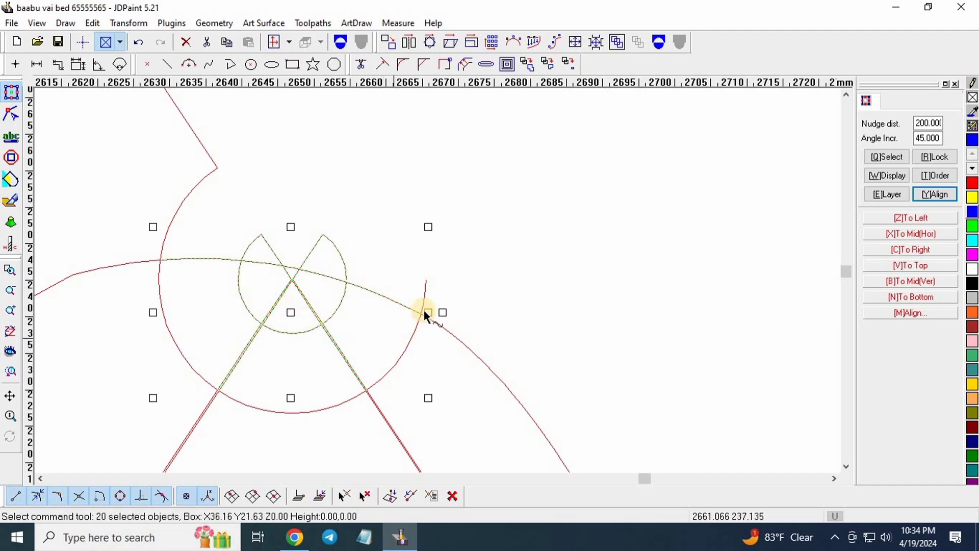
{"action": "key", "text": "Delete"}
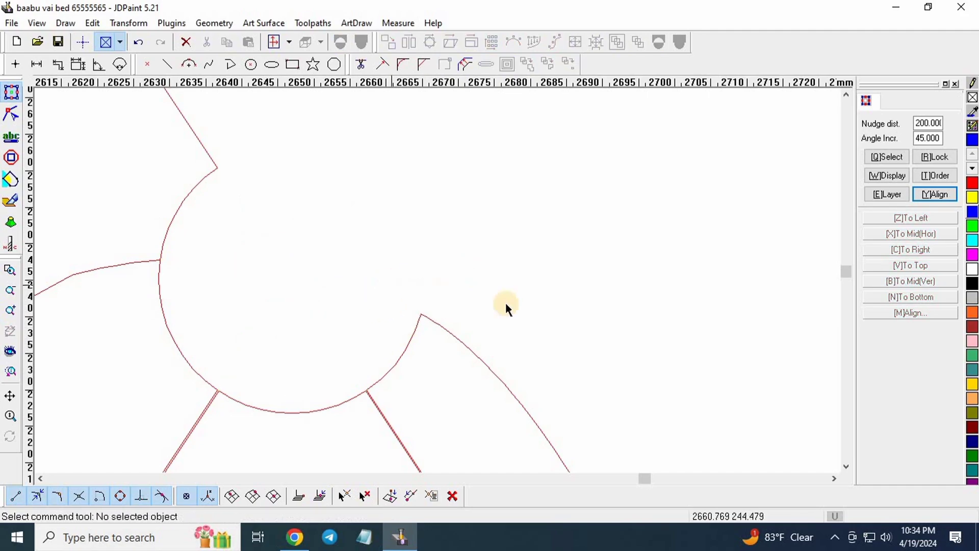
- Delete the leftover arc and the lattice peaks above the outline between about X 2500 and X 2650
{"action": "scroll", "coordinate": [506, 302], "scroll_direction": "down", "scroll_amount": 2}
{"action": "left_click", "coordinate": [381, 301]}
{"action": "key", "text": "Delete"}
{"action": "key", "text": "Delete"}
{"action": "scroll", "coordinate": [428, 301], "scroll_direction": "down", "scroll_amount": 4}
{"action": "left_click_drag", "start_coordinate": [313, 288], "coordinate": [193, 310]}
{"action": "scroll", "coordinate": [276, 337], "scroll_direction": "up", "scroll_amount": 3}
{"action": "key", "text": "Delete"}
{"action": "scroll", "coordinate": [487, 343], "scroll_direction": "down", "scroll_amount": 7}
{"action": "scroll", "coordinate": [344, 258], "scroll_direction": "up", "scroll_amount": 2}
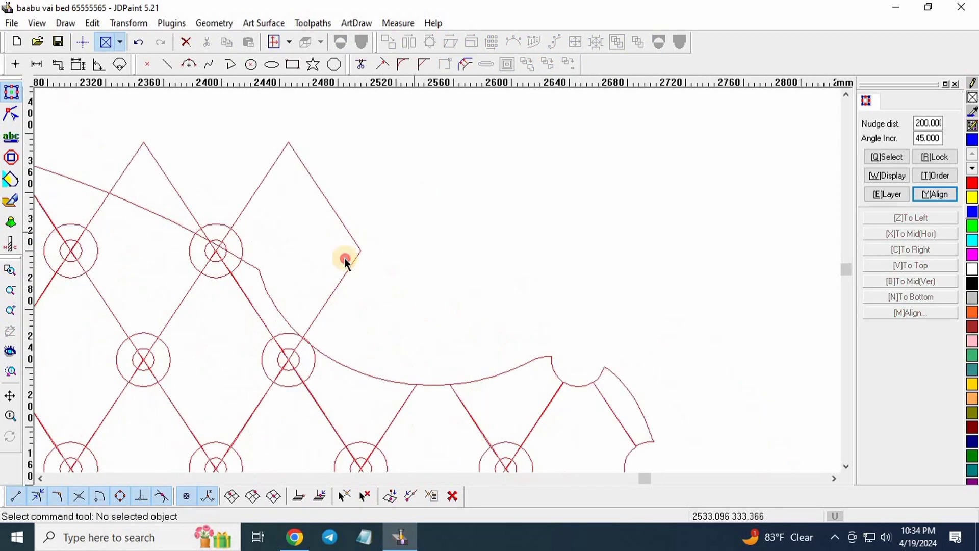
- Delete the lattice peak above the outline near X 2450
{"action": "scroll", "coordinate": [225, 247], "scroll_direction": "up", "scroll_amount": 2}
{"action": "left_click_drag", "start_coordinate": [228, 243], "coordinate": [169, 337]}
{"action": "key", "text": "Delete"}
{"action": "scroll", "coordinate": [168, 332], "scroll_direction": "up", "scroll_amount": 3}
{"action": "key", "text": "Delete"}
- Delete the upper pieces of the tuft circle near X 2400 and the adjoining lattice peak near X 2350
{"action": "scroll", "coordinate": [409, 348], "scroll_direction": "down", "scroll_amount": 3}
{"action": "scroll", "coordinate": [323, 384], "scroll_direction": "up", "scroll_amount": 2}
{"action": "left_click_drag", "start_coordinate": [321, 220], "coordinate": [213, 352]}
{"action": "key", "text": "Delete"}
{"action": "scroll", "coordinate": [182, 208], "scroll_direction": "up", "scroll_amount": 2}
{"action": "left_click_drag", "start_coordinate": [172, 209], "coordinate": [168, 212]}
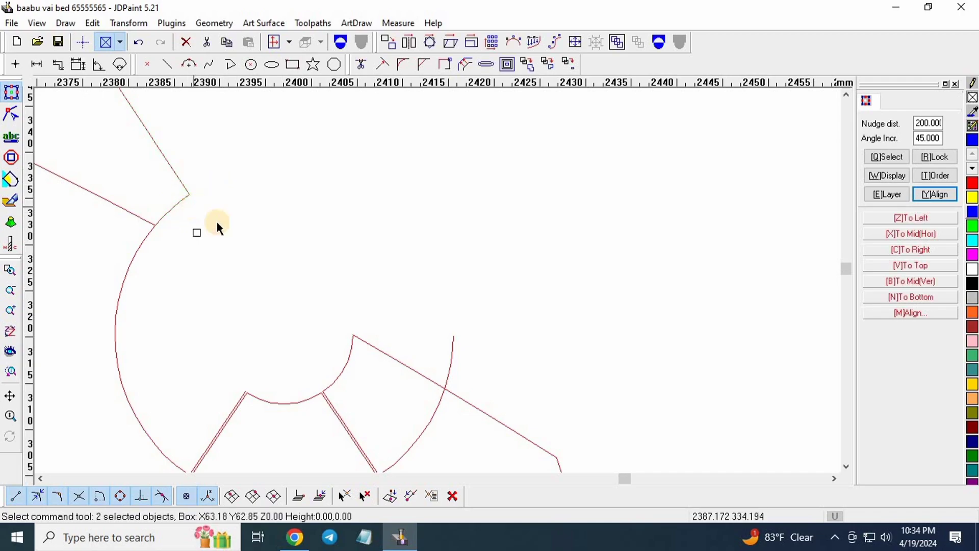
{"action": "key", "text": "Delete"}
- Delete the remaining pieces inside the tuft circle near X 2400 and its arc end above the outline
{"action": "scroll", "coordinate": [443, 220], "scroll_direction": "down", "scroll_amount": 3}
{"action": "scroll", "coordinate": [417, 244], "scroll_direction": "up", "scroll_amount": 2}
{"action": "left_click_drag", "start_coordinate": [434, 182], "coordinate": [305, 300]}
{"action": "key", "text": "Delete"}
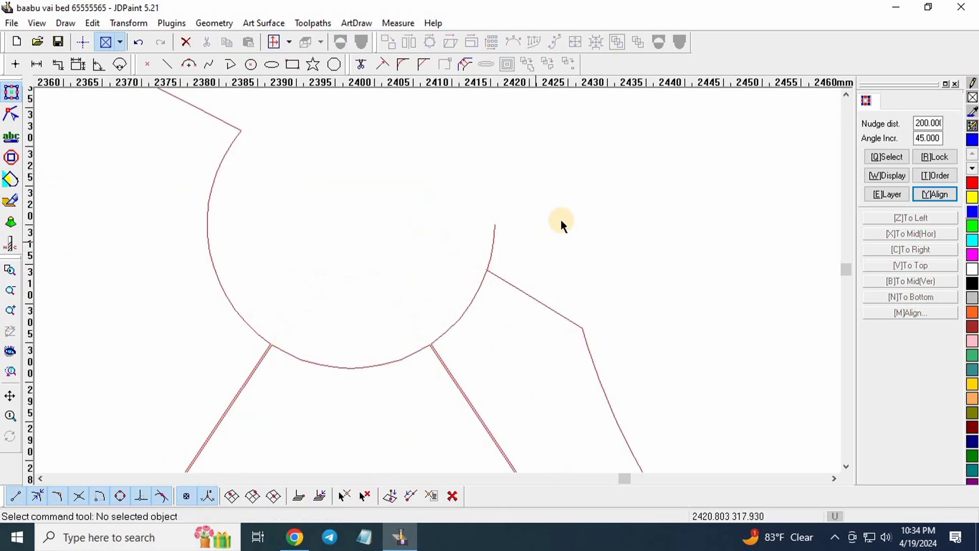
{"action": "left_click", "coordinate": [476, 227]}
{"action": "key", "text": "Delete"}
{"action": "scroll", "coordinate": [628, 272], "scroll_direction": "down", "scroll_amount": 3}
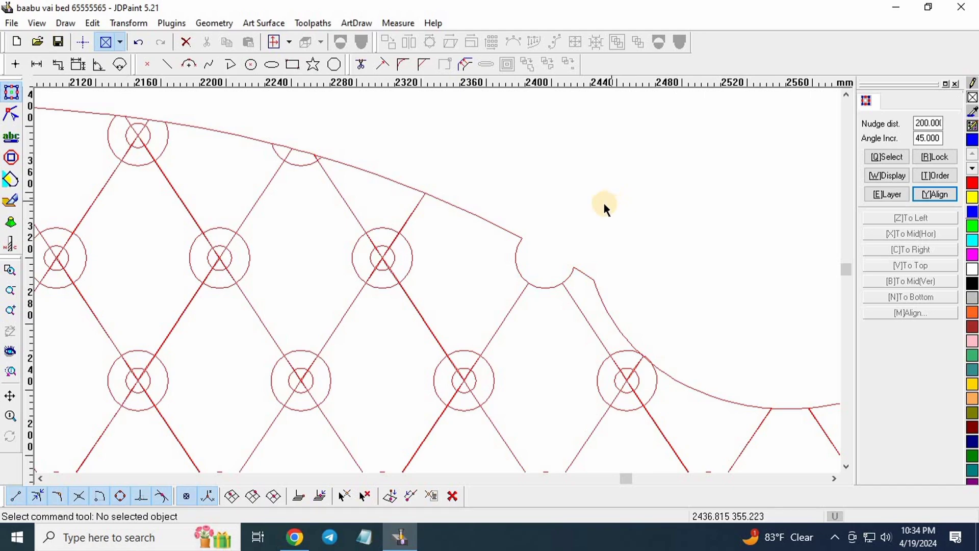
- Delete the outline segments and lattice ends inside the tuft circle near X 2250, leaving its lower arc as the edge
{"action": "scroll", "coordinate": [566, 266], "scroll_direction": "down", "scroll_amount": 3}
{"action": "scroll", "coordinate": [463, 194], "scroll_direction": "up", "scroll_amount": 5}
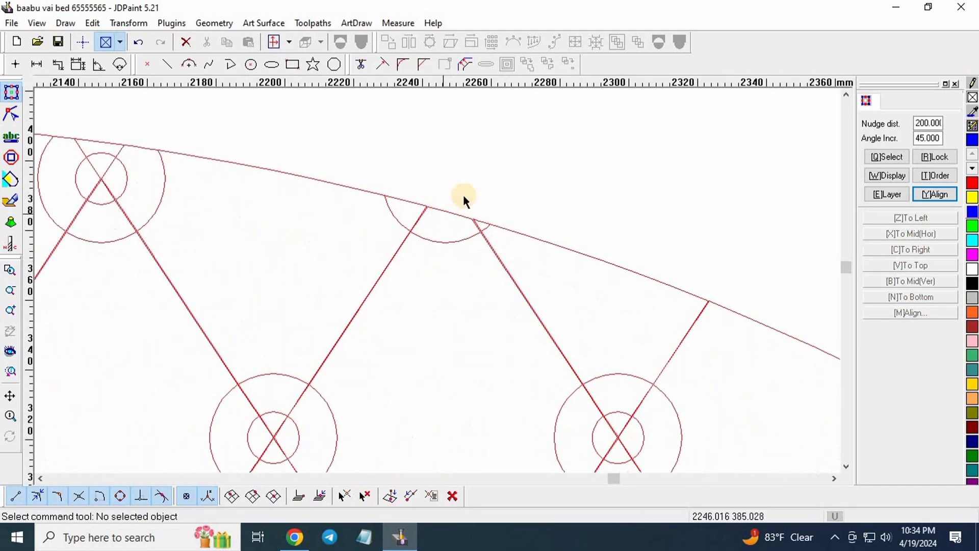
{"action": "left_click", "coordinate": [514, 214]}
{"action": "key", "text": "Delete"}
{"action": "left_click_drag", "start_coordinate": [518, 208], "coordinate": [488, 241]}
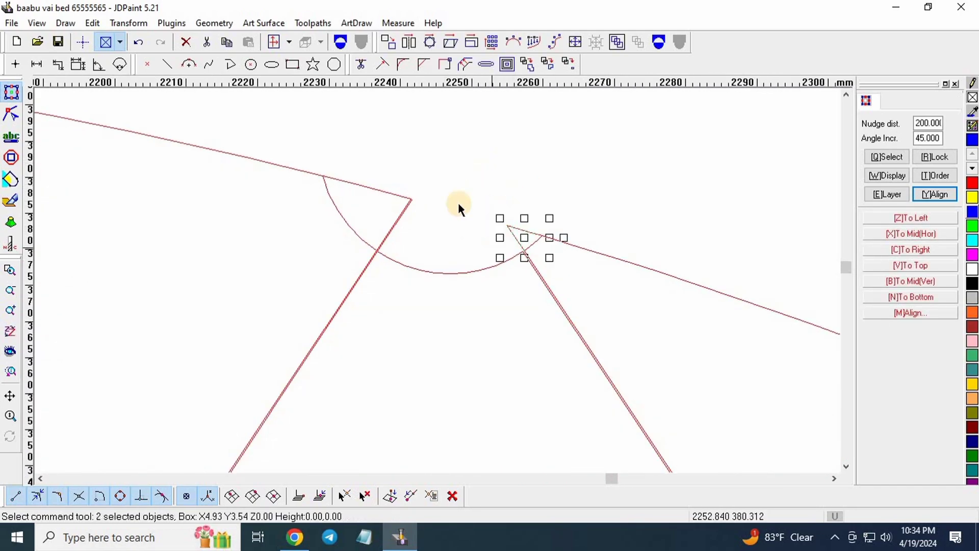
{"action": "key", "text": "Delete"}
{"action": "left_click_drag", "start_coordinate": [414, 169], "coordinate": [399, 223]}
{"action": "key", "text": "Delete"}
{"action": "scroll", "coordinate": [503, 253], "scroll_direction": "down", "scroll_amount": 3}
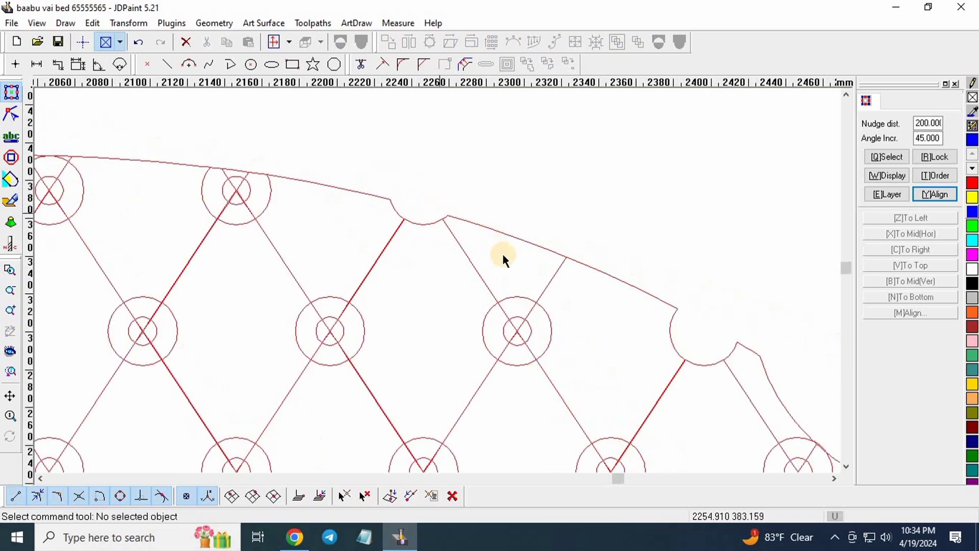
- Delete the inner circles and crossing lattice lines inside the whole tuft circles near X 2300 and X 2200
{"action": "scroll", "coordinate": [506, 289], "scroll_direction": "up", "scroll_amount": 5}
{"action": "left_click_drag", "start_coordinate": [526, 243], "coordinate": [437, 338]}
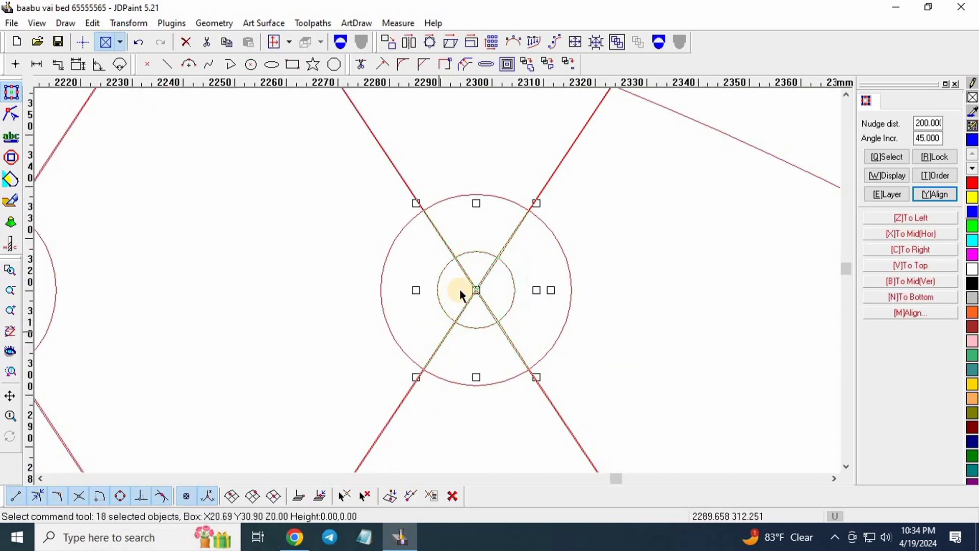
{"action": "key", "text": "Delete"}
{"action": "scroll", "coordinate": [461, 283], "scroll_direction": "down", "scroll_amount": 3}
{"action": "scroll", "coordinate": [452, 271], "scroll_direction": "up", "scroll_amount": 3}
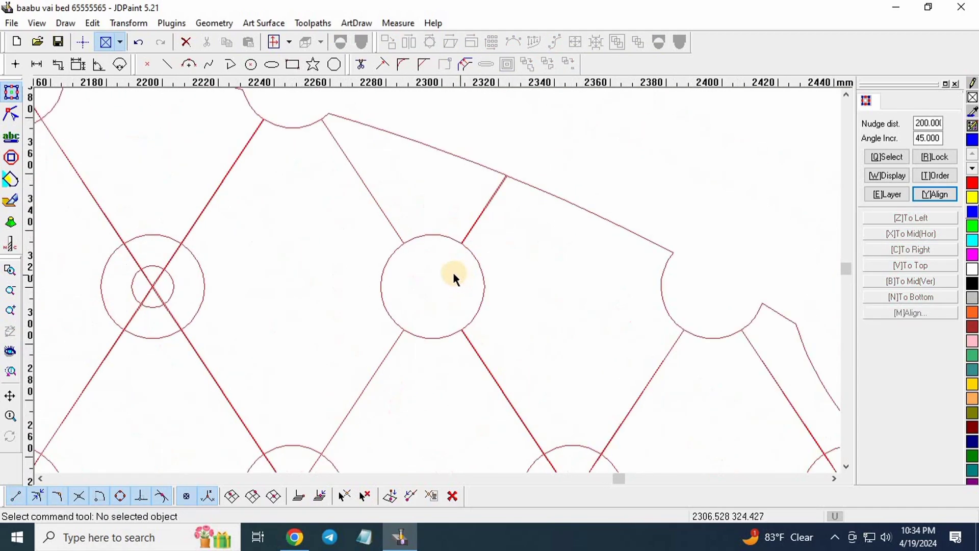
{"action": "scroll", "coordinate": [338, 267], "scroll_direction": "down", "scroll_amount": 2}
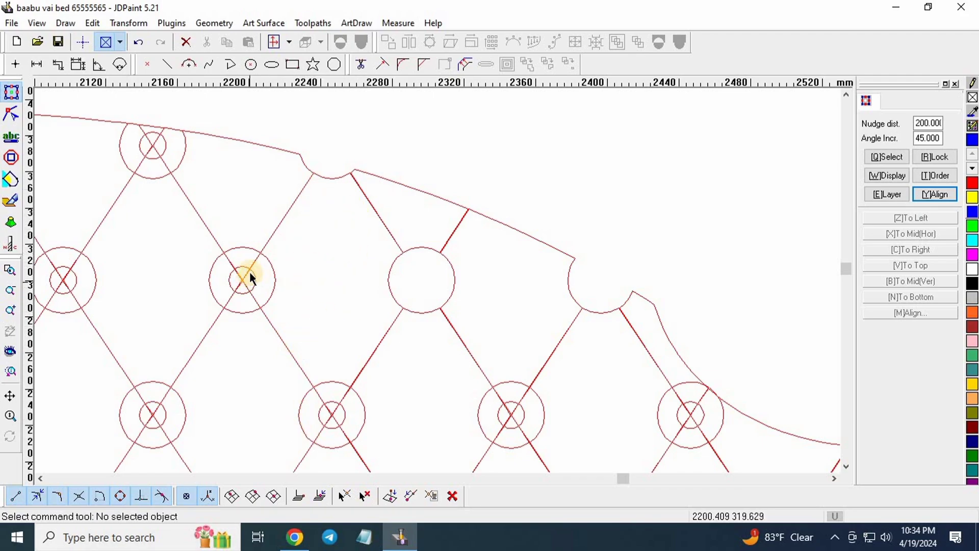
{"action": "scroll", "coordinate": [250, 271], "scroll_direction": "up", "scroll_amount": 3}
{"action": "left_click_drag", "start_coordinate": [268, 241], "coordinate": [196, 313]}
{"action": "key", "text": "Delete"}
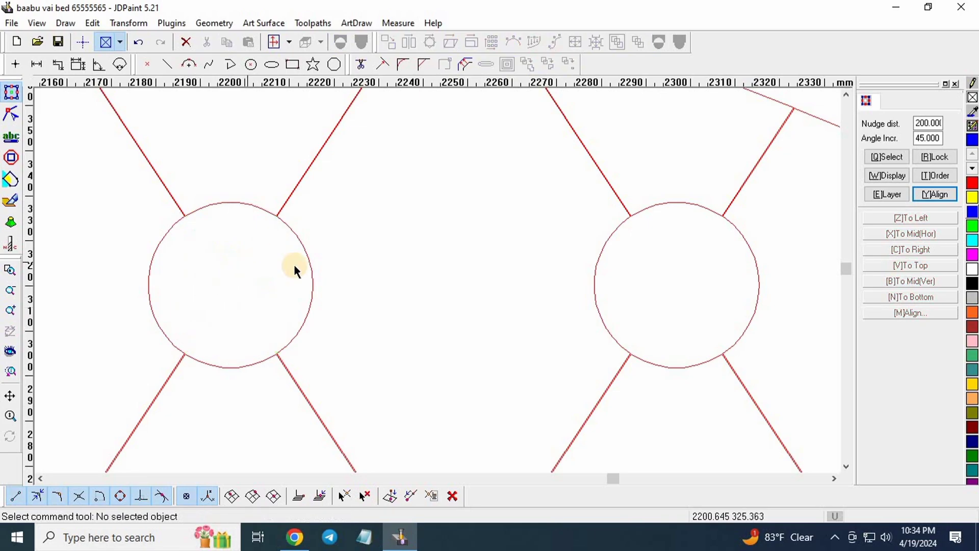
- Delete the inner circle, lattice lines and outline segments inside the tuft circle near X 2150 on the upper edge
{"action": "scroll", "coordinate": [275, 250], "scroll_direction": "down", "scroll_amount": 3}
{"action": "scroll", "coordinate": [284, 116], "scroll_direction": "up", "scroll_amount": 3}
{"action": "scroll", "coordinate": [394, 243], "scroll_direction": "down", "scroll_amount": 3}
{"action": "scroll", "coordinate": [394, 166], "scroll_direction": "up", "scroll_amount": 3}
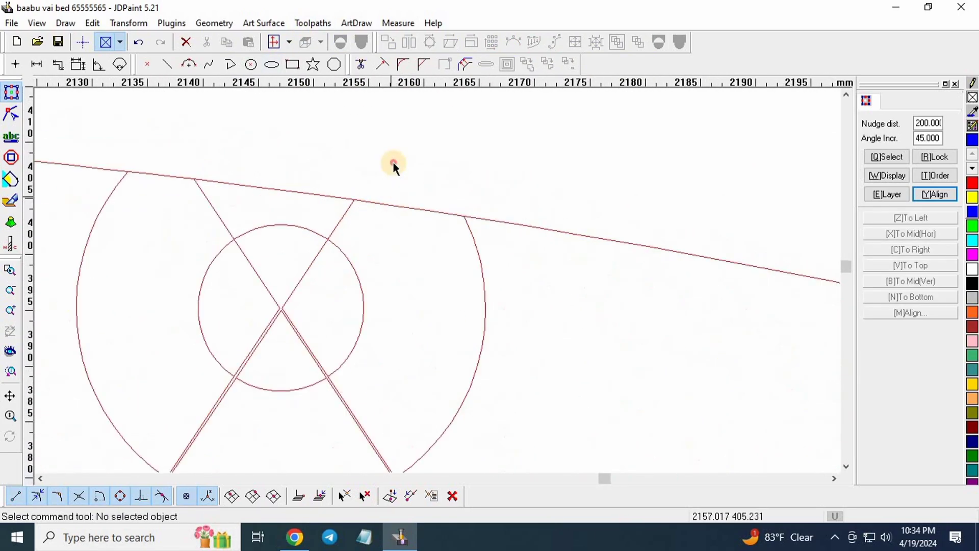
{"action": "left_click_drag", "start_coordinate": [393, 166], "coordinate": [187, 396]}
{"action": "key", "text": "Delete"}
{"action": "scroll", "coordinate": [381, 277], "scroll_direction": "down", "scroll_amount": 5}
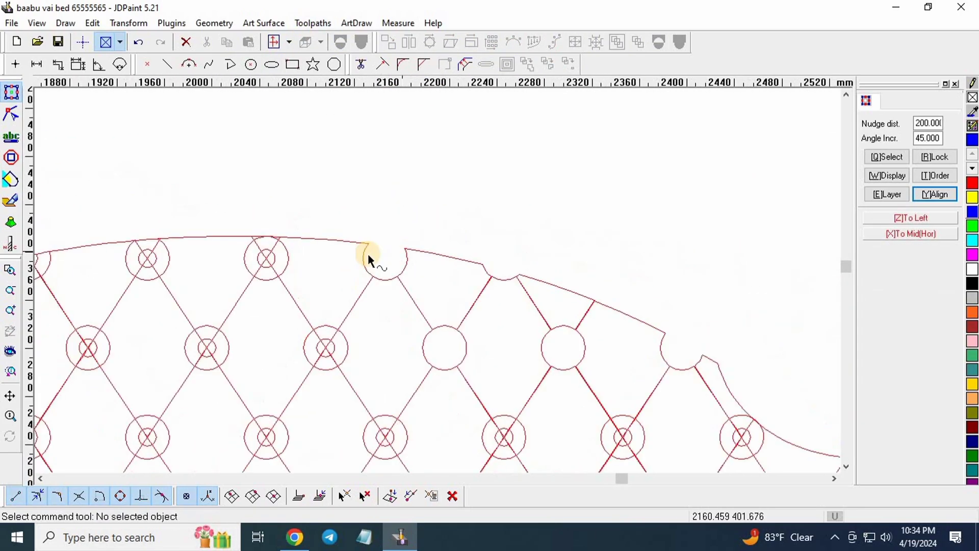
- Delete the inner circle, lattice lines, outline segments and top arc of the tuft circle near X 2050 on the upper edge
{"action": "scroll", "coordinate": [369, 253], "scroll_direction": "up", "scroll_amount": 2}
{"action": "scroll", "coordinate": [399, 201], "scroll_direction": "up", "scroll_amount": 2}
{"action": "left_click_drag", "start_coordinate": [408, 256], "coordinate": [312, 362]}
{"action": "key", "text": "Delete"}
{"action": "scroll", "coordinate": [339, 261], "scroll_direction": "up", "scroll_amount": 3}
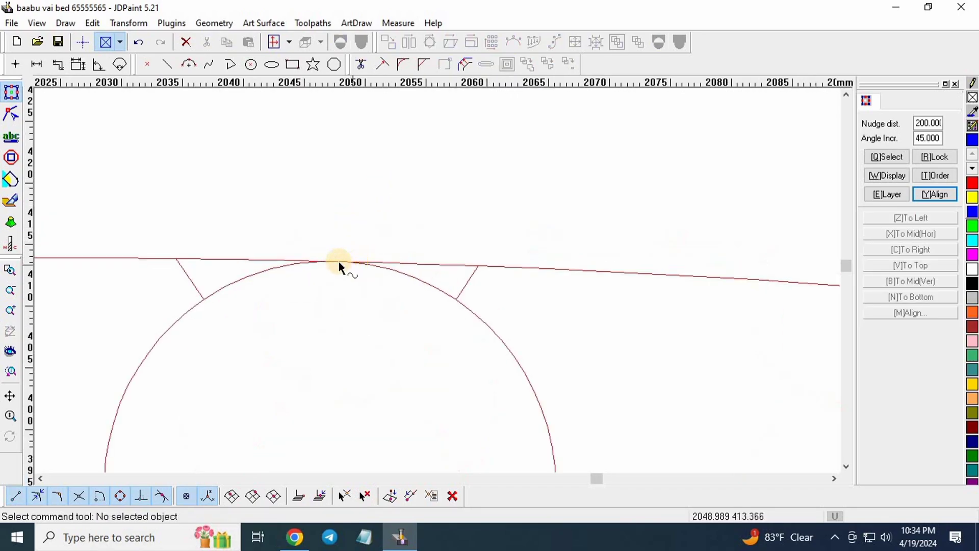
{"action": "scroll", "coordinate": [464, 262], "scroll_direction": "down", "scroll_amount": 2}
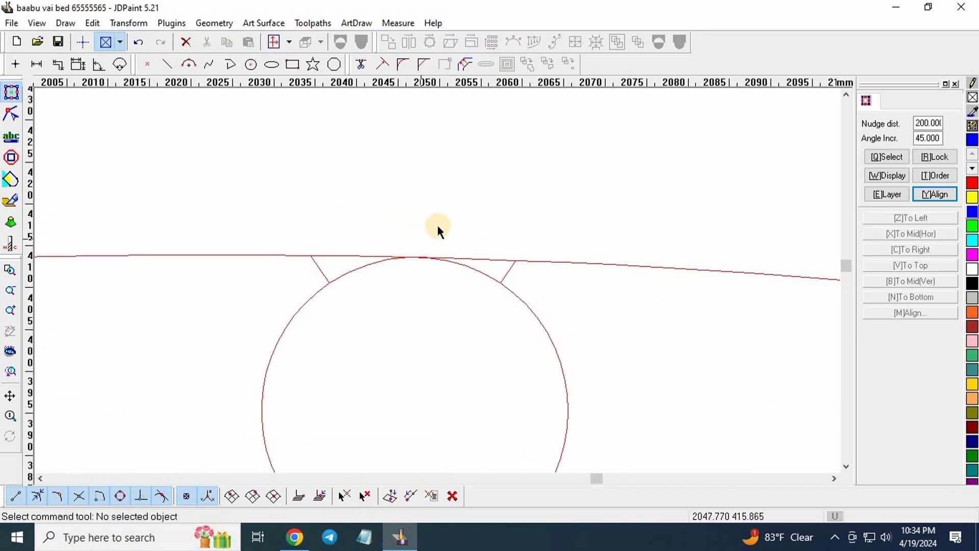
{"action": "left_click_drag", "start_coordinate": [385, 341], "coordinate": [365, 333]}
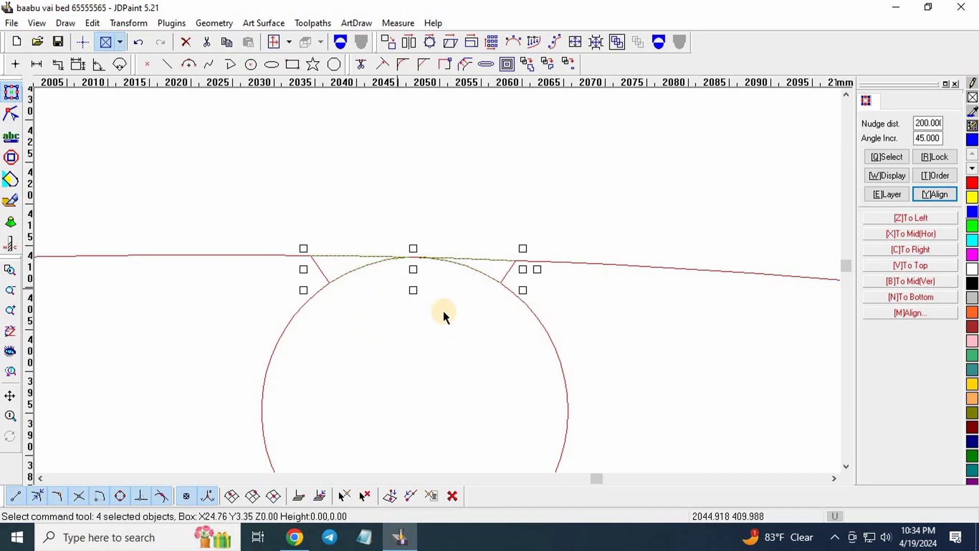
{"action": "key", "text": "Delete"}
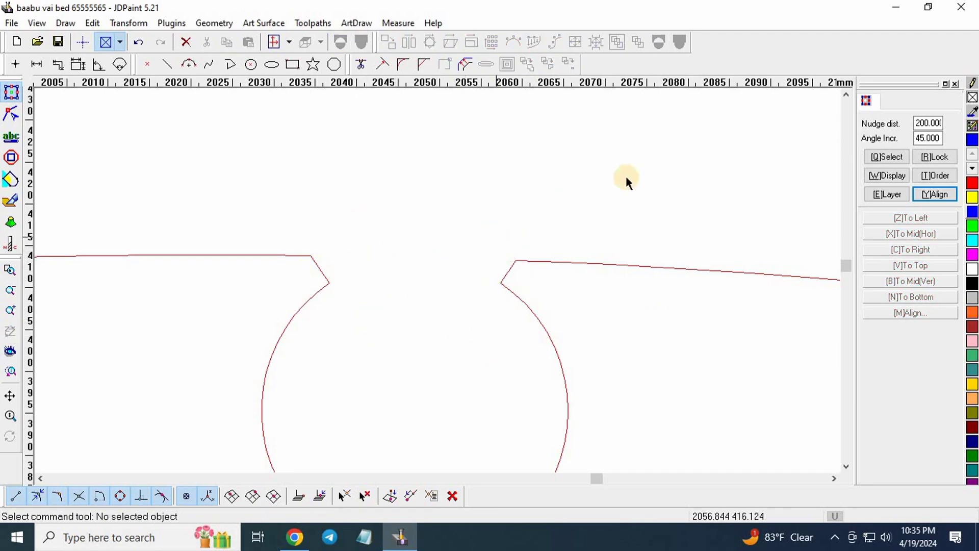
- Delete the outline segments and upper-left lattice line inside the tuft circle near X 1950, including its arc end above the outline
{"action": "scroll", "coordinate": [604, 185], "scroll_direction": "down", "scroll_amount": 7}
{"action": "scroll", "coordinate": [331, 206], "scroll_direction": "up", "scroll_amount": 8}
{"action": "left_click_drag", "start_coordinate": [557, 187], "coordinate": [475, 234]}
{"action": "key", "text": "Delete"}
{"action": "scroll", "coordinate": [472, 223], "scroll_direction": "up", "scroll_amount": 5}
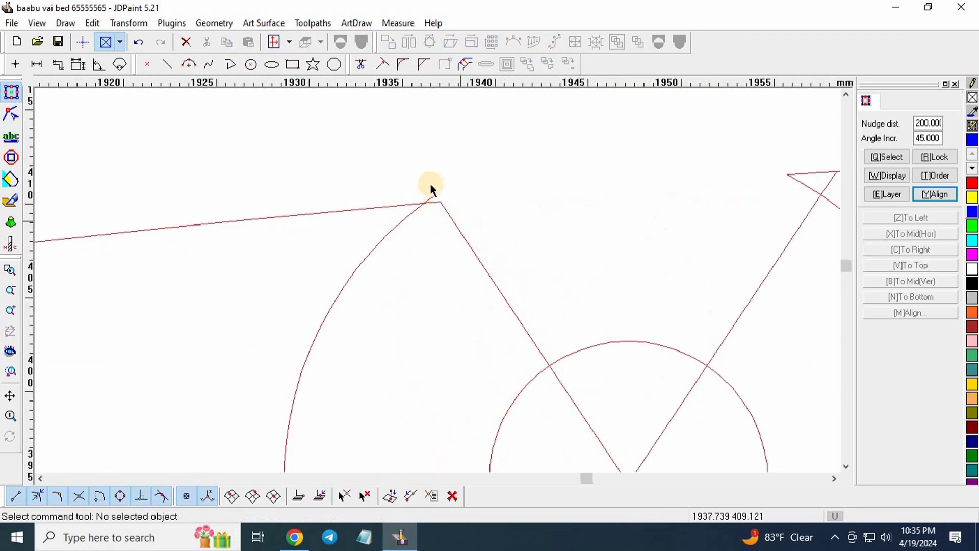
{"action": "left_click_drag", "start_coordinate": [387, 171], "coordinate": [600, 374]}
{"action": "key", "text": "Delete"}
- Delete the remaining outline piece, lattice lines and inner circle inside the tuft circle near X 1950 on the upper edge
{"action": "scroll", "coordinate": [409, 223], "scroll_direction": "down", "scroll_amount": 5}
{"action": "scroll", "coordinate": [495, 210], "scroll_direction": "up", "scroll_amount": 2}
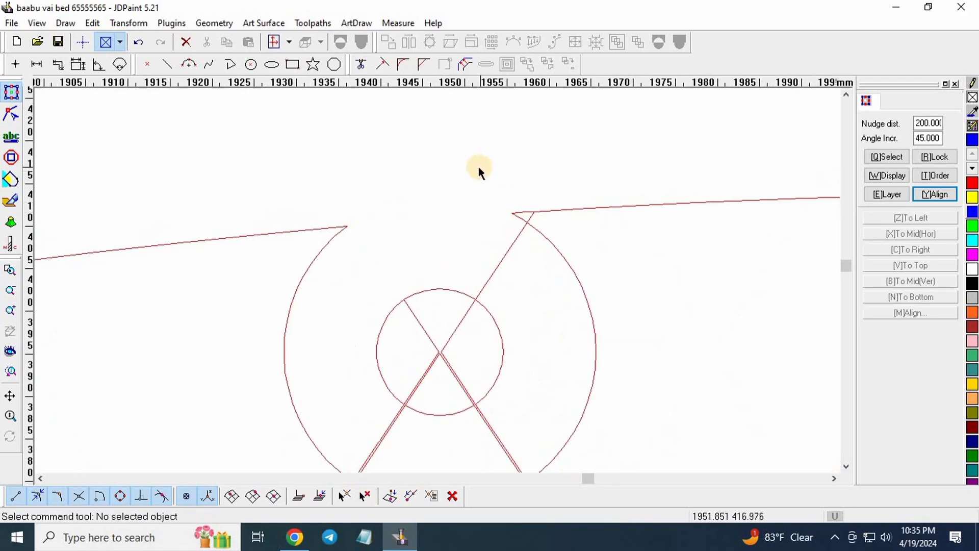
{"action": "left_click_drag", "start_coordinate": [478, 167], "coordinate": [522, 238]}
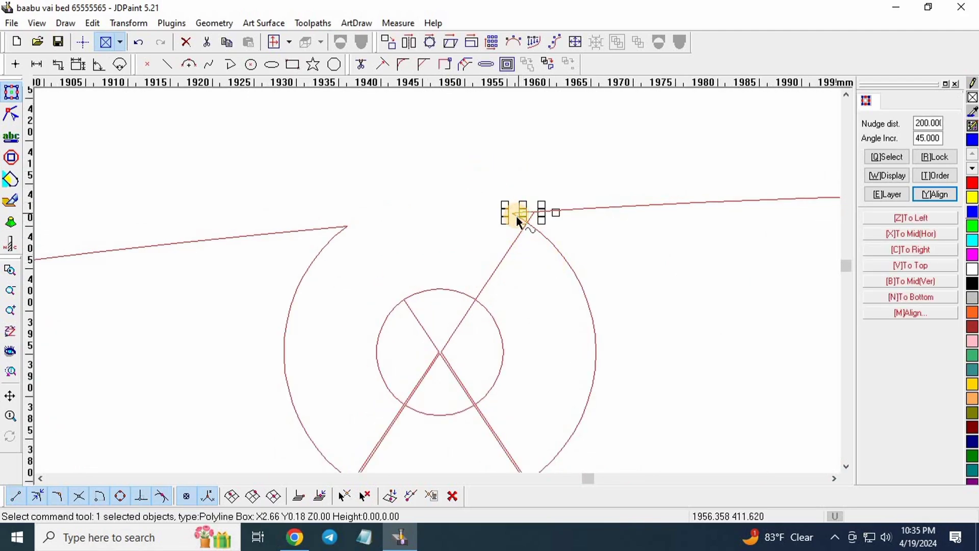
{"action": "key", "text": "Delete"}
{"action": "left_click", "coordinate": [517, 231]}
{"action": "key", "text": "Delete"}
{"action": "scroll", "coordinate": [459, 226], "scroll_direction": "down", "scroll_amount": 2}
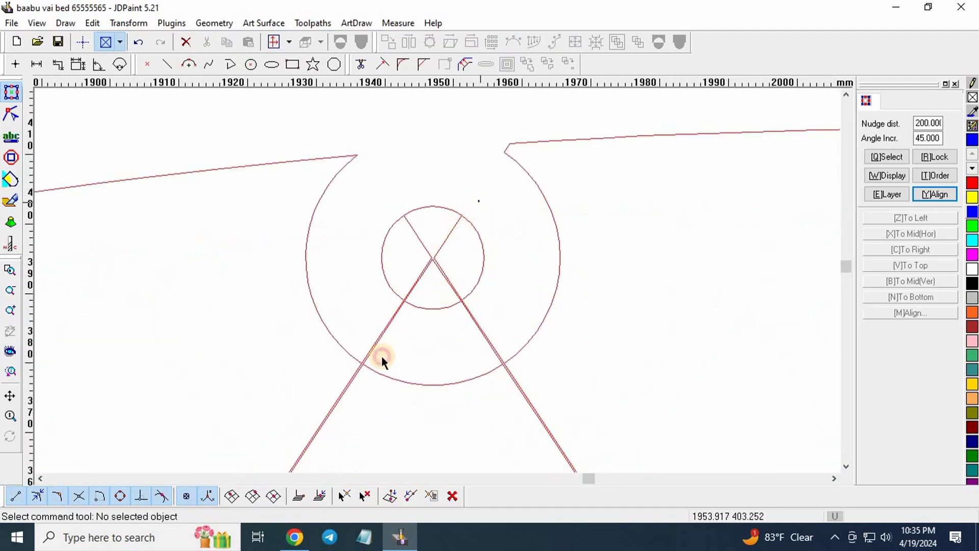
{"action": "left_click_drag", "start_coordinate": [478, 201], "coordinate": [377, 345]}
{"action": "key", "text": "Delete"}
- Delete the outline segments, inner arc and lattice ends inside the tuft circle near X 1850, leaving its lower arc as the edge
{"action": "scroll", "coordinate": [510, 235], "scroll_direction": "down", "scroll_amount": 5}
{"action": "scroll", "coordinate": [317, 257], "scroll_direction": "up", "scroll_amount": 5}
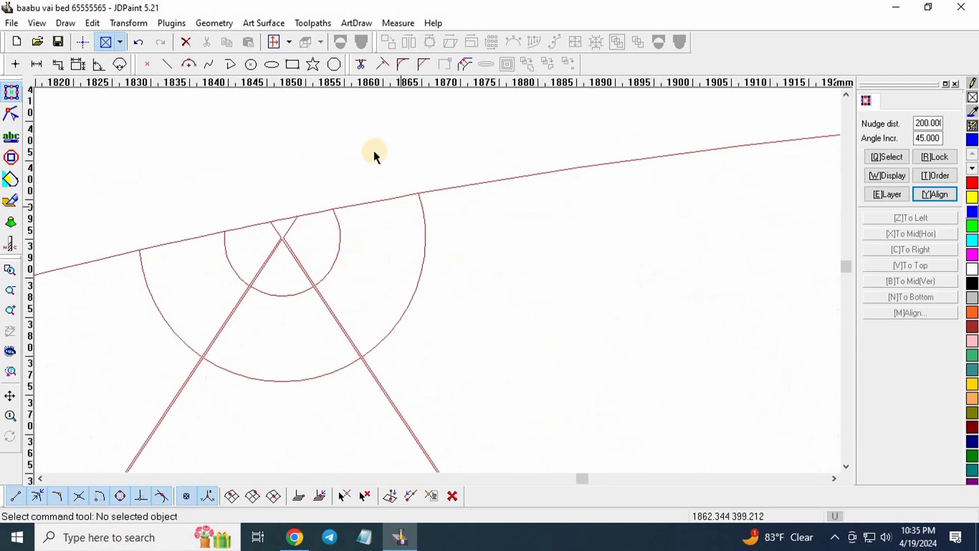
{"action": "left_click_drag", "start_coordinate": [374, 155], "coordinate": [221, 317]}
{"action": "key", "text": "Delete"}
- Delete the inner circle and crossing lattice lines inside the whole tuft circle near X 1700, Y 315
{"action": "scroll", "coordinate": [318, 242], "scroll_direction": "down", "scroll_amount": 4}
{"action": "scroll", "coordinate": [536, 190], "scroll_direction": "up", "scroll_amount": 4}
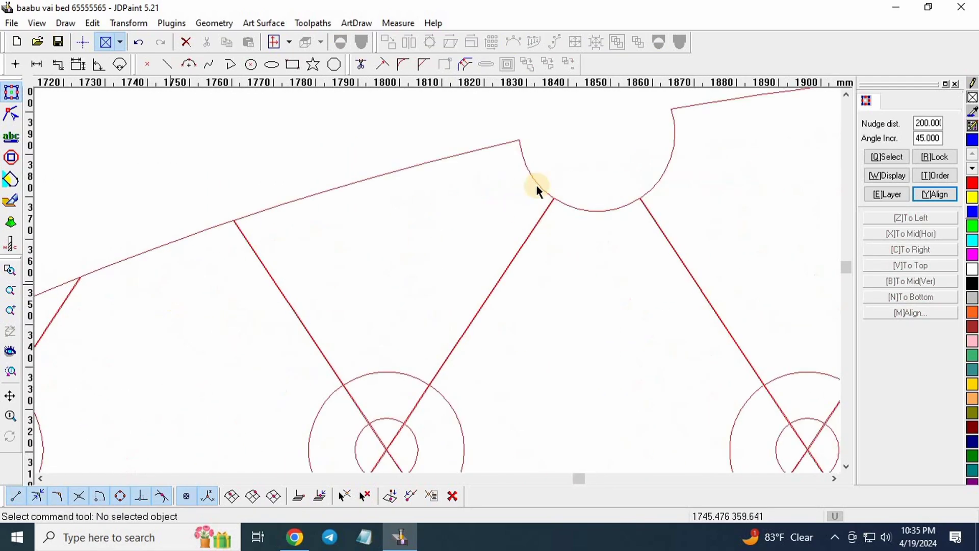
{"action": "scroll", "coordinate": [536, 190], "scroll_direction": "down", "scroll_amount": 4}
{"action": "scroll", "coordinate": [422, 230], "scroll_direction": "up", "scroll_amount": 4}
{"action": "left_click_drag", "start_coordinate": [422, 197], "coordinate": [326, 308]}
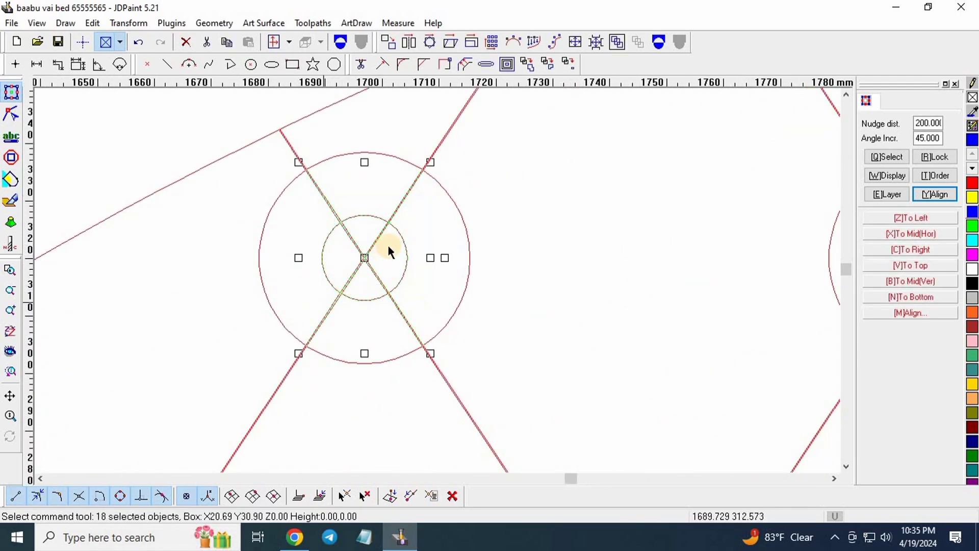
{"action": "key", "text": "Delete"}
- Delete the inner circles and crossing lattice lines inside the tuft circles near X 1650 and X 1750 in the Y 240 row
{"action": "scroll", "coordinate": [408, 232], "scroll_direction": "down", "scroll_amount": 4}
{"action": "scroll", "coordinate": [368, 214], "scroll_direction": "up", "scroll_amount": 5}
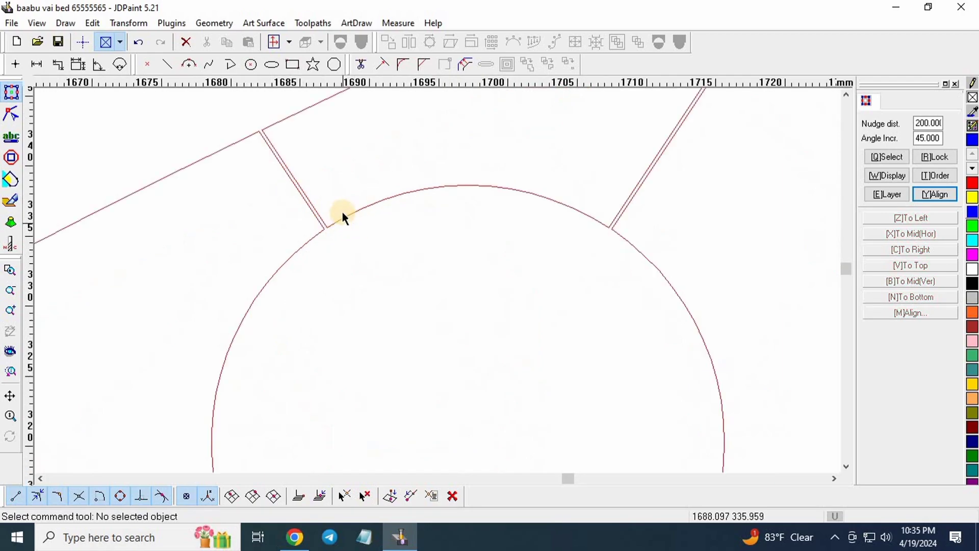
{"action": "scroll", "coordinate": [342, 212], "scroll_direction": "down", "scroll_amount": 5}
{"action": "scroll", "coordinate": [222, 274], "scroll_direction": "up", "scroll_amount": 3}
{"action": "scroll", "coordinate": [318, 201], "scroll_direction": "down", "scroll_amount": 3}
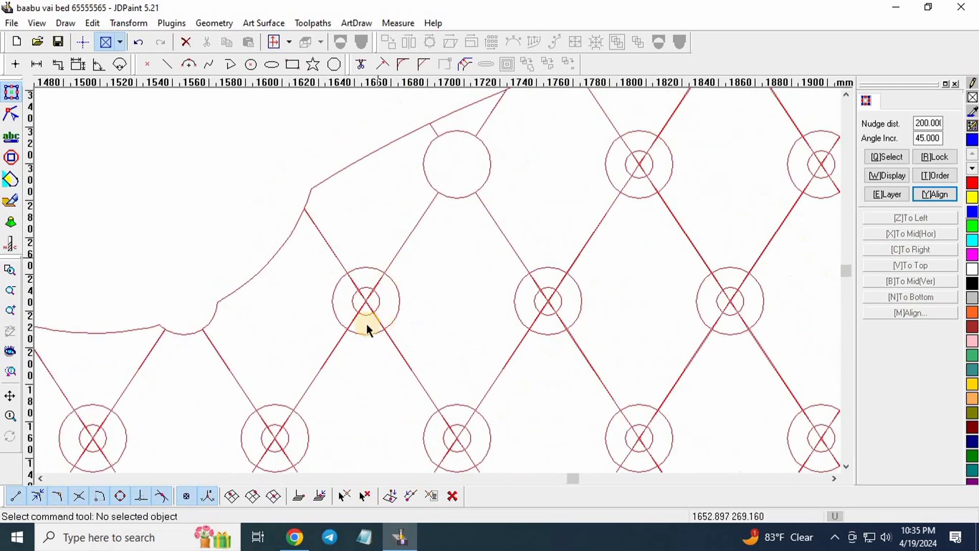
{"action": "scroll", "coordinate": [365, 323], "scroll_direction": "up", "scroll_amount": 4}
{"action": "left_click_drag", "start_coordinate": [417, 203], "coordinate": [289, 334]}
{"action": "key", "text": "Delete"}
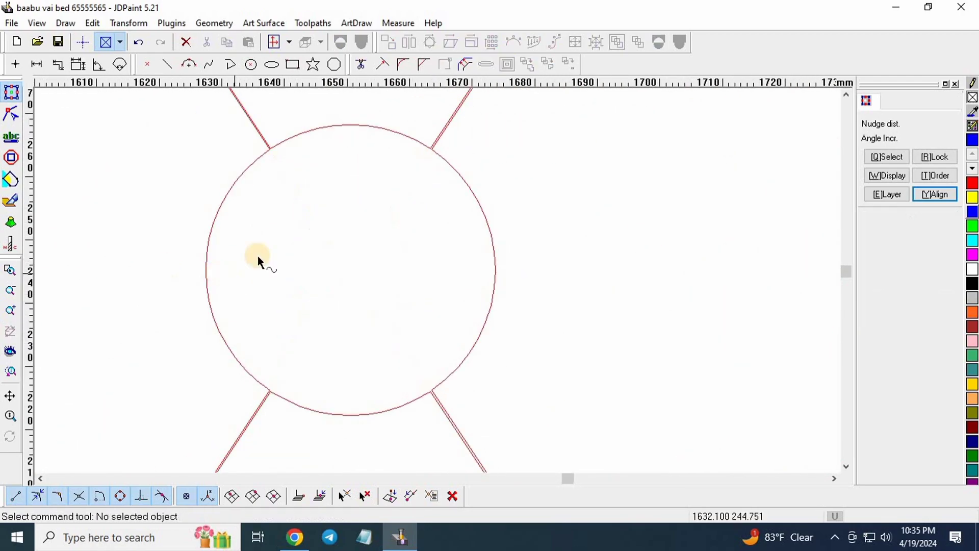
{"action": "scroll", "coordinate": [258, 257], "scroll_direction": "down", "scroll_amount": 5}
{"action": "scroll", "coordinate": [431, 251], "scroll_direction": "up", "scroll_amount": 3}
{"action": "left_click_drag", "start_coordinate": [390, 235], "coordinate": [292, 334]}
{"action": "key", "text": "Delete"}
- Delete the inner circles and crossing lattice lines inside the tuft circles near X 1800 and X 1900 in the Y 315 row
{"action": "scroll", "coordinate": [289, 335], "scroll_direction": "down", "scroll_amount": 3}
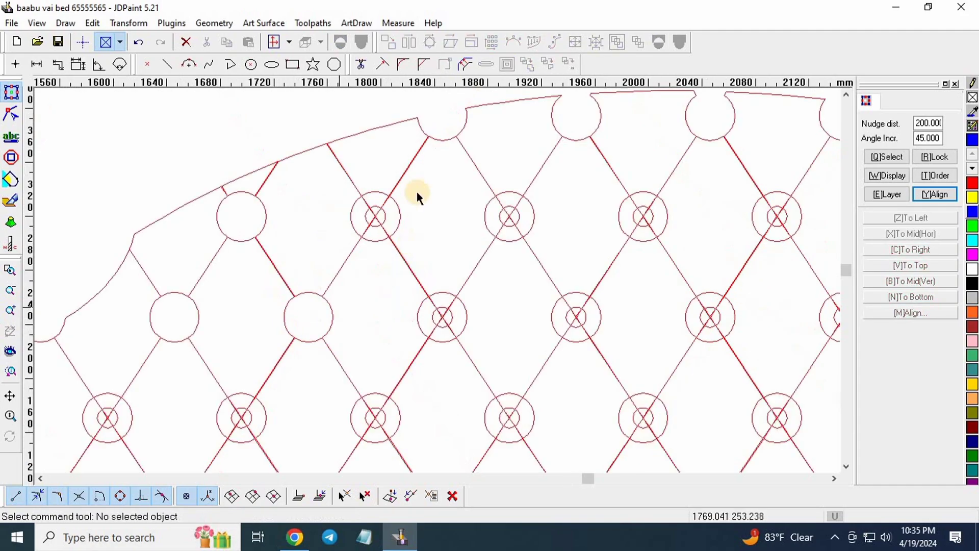
{"action": "scroll", "coordinate": [374, 220], "scroll_direction": "up", "scroll_amount": 4}
{"action": "left_click_drag", "start_coordinate": [391, 225], "coordinate": [275, 371]}
{"action": "key", "text": "Delete"}
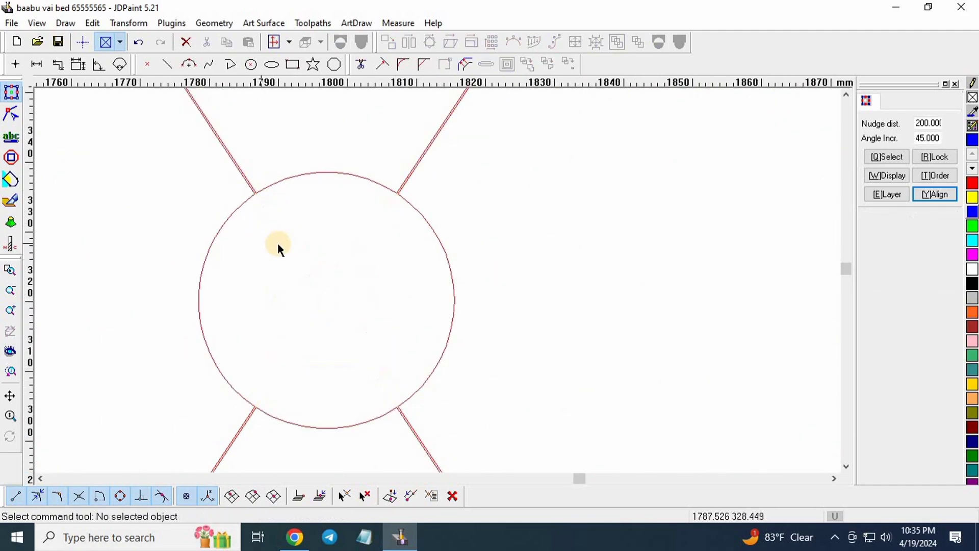
{"action": "scroll", "coordinate": [279, 245], "scroll_direction": "down", "scroll_amount": 4}
{"action": "scroll", "coordinate": [538, 247], "scroll_direction": "up", "scroll_amount": 4}
{"action": "left_click_drag", "start_coordinate": [574, 212], "coordinate": [399, 367]}
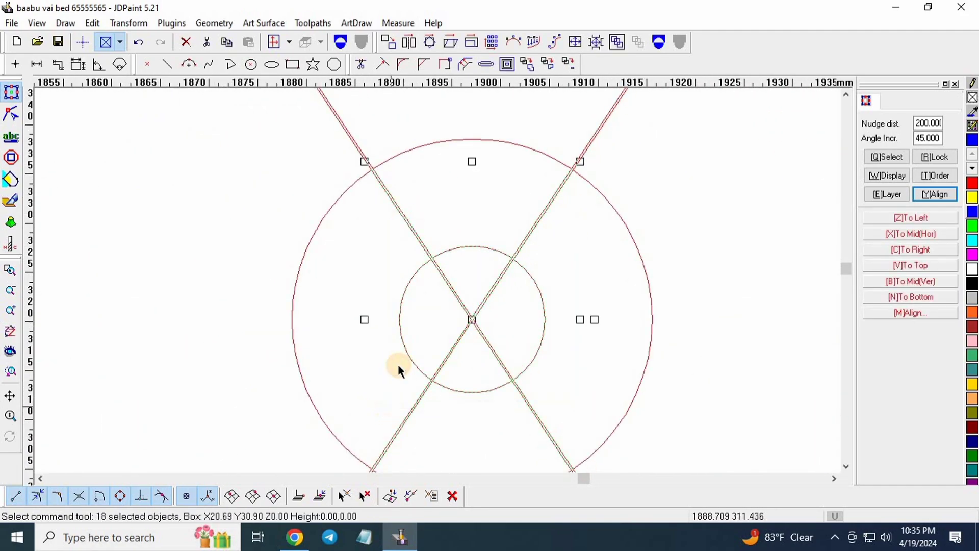
{"action": "left_click", "coordinate": [186, 43]}
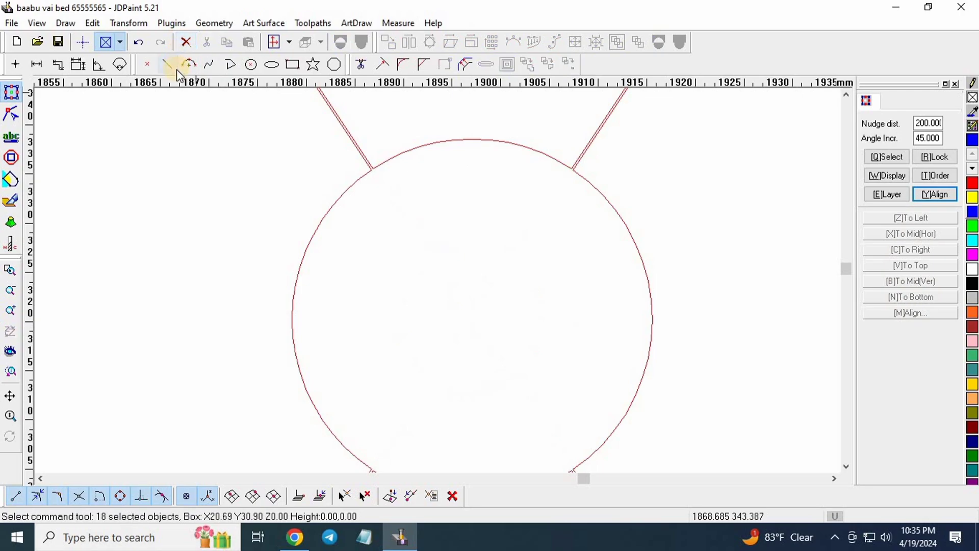
{"action": "left_click", "coordinate": [130, 133]}
- Delete the inner circles and crossing lattice lines inside the tuft circles near X 2000 and X 2100 in the Y 315 row
{"action": "scroll", "coordinate": [469, 225], "scroll_direction": "down", "scroll_amount": 3}
{"action": "scroll", "coordinate": [388, 185], "scroll_direction": "up", "scroll_amount": 4}
{"action": "left_click_drag", "start_coordinate": [442, 154], "coordinate": [323, 289]}
{"action": "scroll", "coordinate": [510, 265], "scroll_direction": "down", "scroll_amount": 4}
{"action": "scroll", "coordinate": [526, 250], "scroll_direction": "up", "scroll_amount": 3}
{"action": "scroll", "coordinate": [531, 250], "scroll_direction": "up", "scroll_amount": 3}
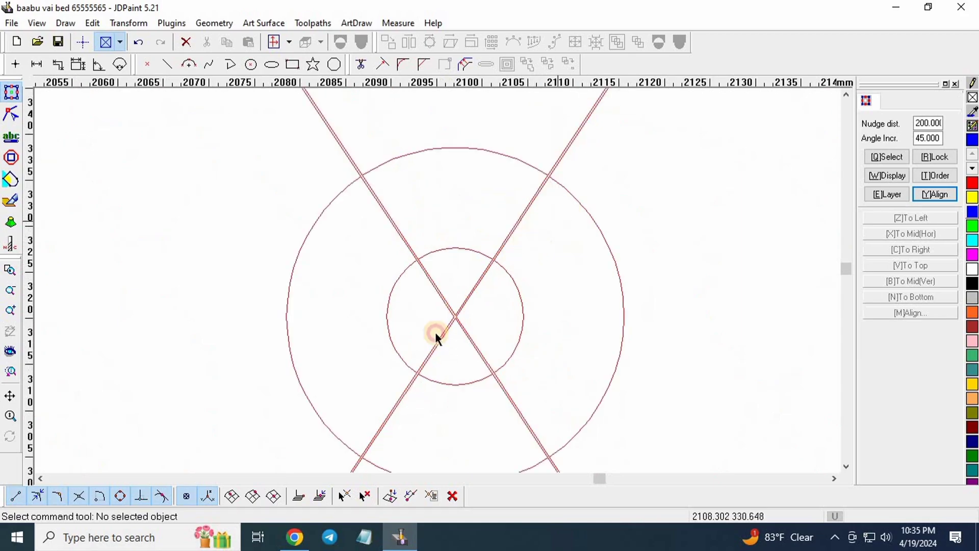
{"action": "left_click_drag", "start_coordinate": [555, 219], "coordinate": [384, 402]}
{"action": "key", "text": "Delete"}
- Delete the outline segments and lattice ends inside the tuft circle near X 1450, leaving its lower arc as the edge
{"action": "scroll", "coordinate": [449, 234], "scroll_direction": "down", "scroll_amount": 4}
{"action": "scroll", "coordinate": [473, 208], "scroll_direction": "up", "scroll_amount": 3}
{"action": "scroll", "coordinate": [475, 213], "scroll_direction": "down", "scroll_amount": 3}
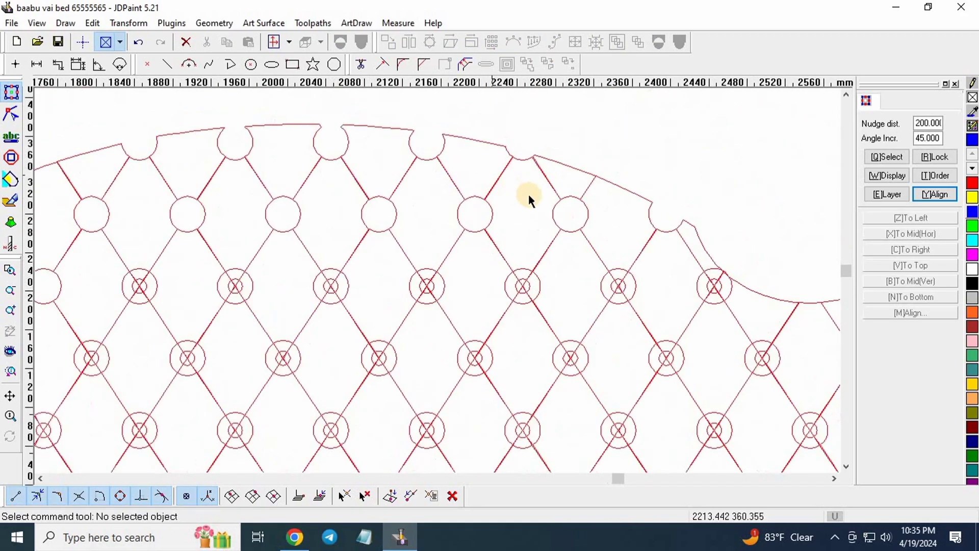
{"action": "scroll", "coordinate": [637, 204], "scroll_direction": "down", "scroll_amount": 2}
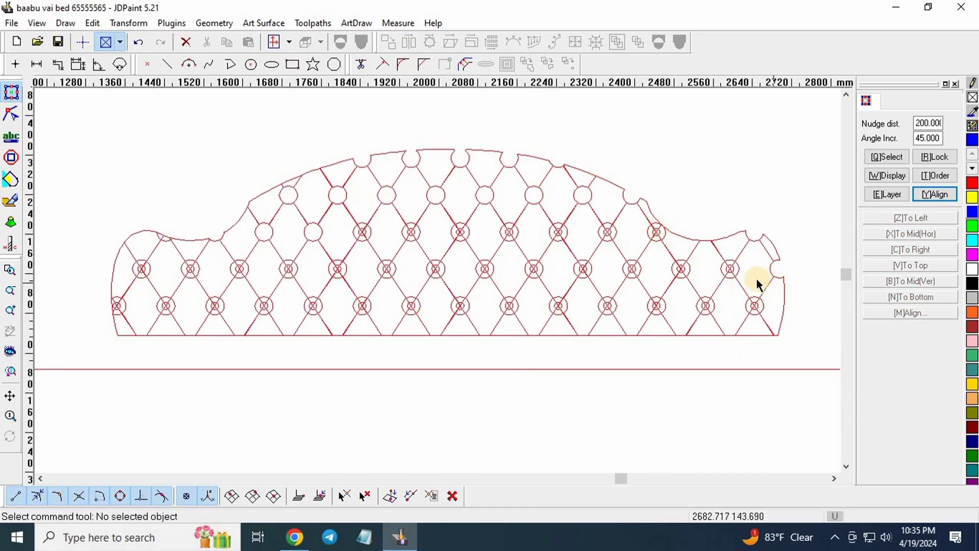
{"action": "scroll", "coordinate": [124, 275], "scroll_direction": "up", "scroll_amount": 3}
{"action": "scroll", "coordinate": [286, 209], "scroll_direction": "up", "scroll_amount": 7}
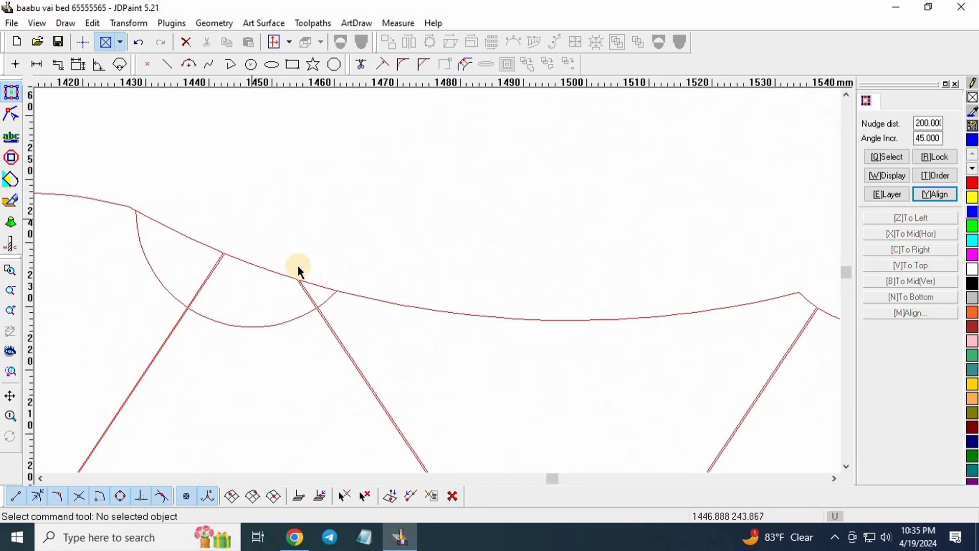
{"action": "left_click_drag", "start_coordinate": [308, 374], "coordinate": [366, 267]}
{"action": "key", "text": "Delete"}
{"action": "scroll", "coordinate": [486, 280], "scroll_direction": "down", "scroll_amount": 5}
{"action": "scroll", "coordinate": [408, 301], "scroll_direction": "up", "scroll_amount": 2}
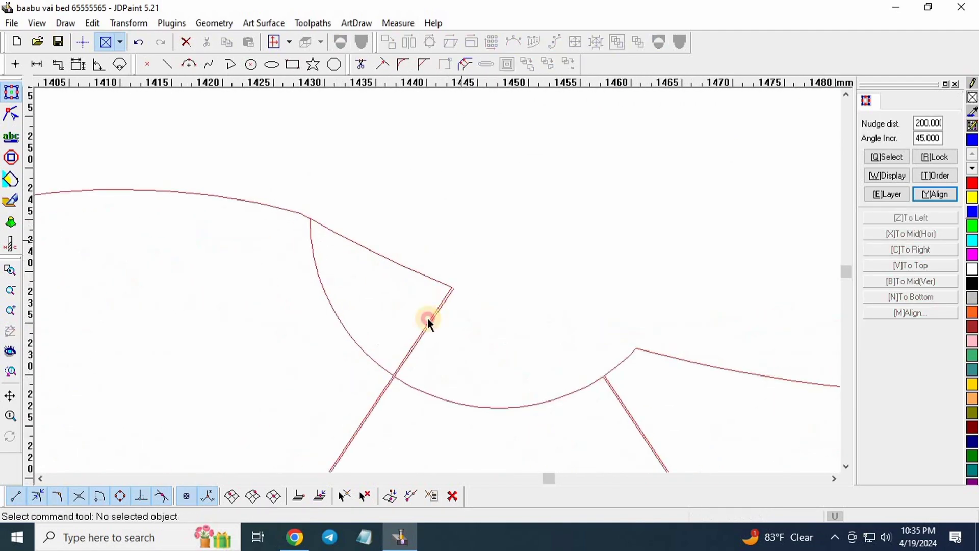
{"action": "left_click_drag", "start_coordinate": [426, 321], "coordinate": [478, 230]}
{"action": "key", "text": "Delete"}
- Delete the inner circles and crossing lattice lines inside the tuft circles near X 1400 and X 1500 in the Y 165 row
{"action": "scroll", "coordinate": [317, 390], "scroll_direction": "down", "scroll_amount": 5}
{"action": "scroll", "coordinate": [333, 292], "scroll_direction": "up", "scroll_amount": 3}
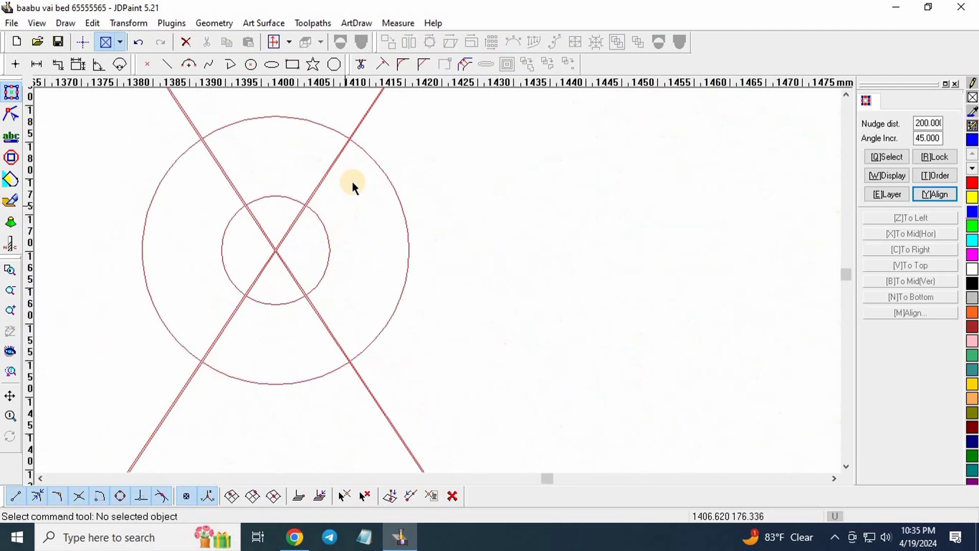
{"action": "left_click_drag", "start_coordinate": [353, 180], "coordinate": [230, 311]}
{"action": "key", "text": "Delete"}
{"action": "scroll", "coordinate": [153, 260], "scroll_direction": "down", "scroll_amount": 5}
{"action": "scroll", "coordinate": [348, 252], "scroll_direction": "up", "scroll_amount": 3}
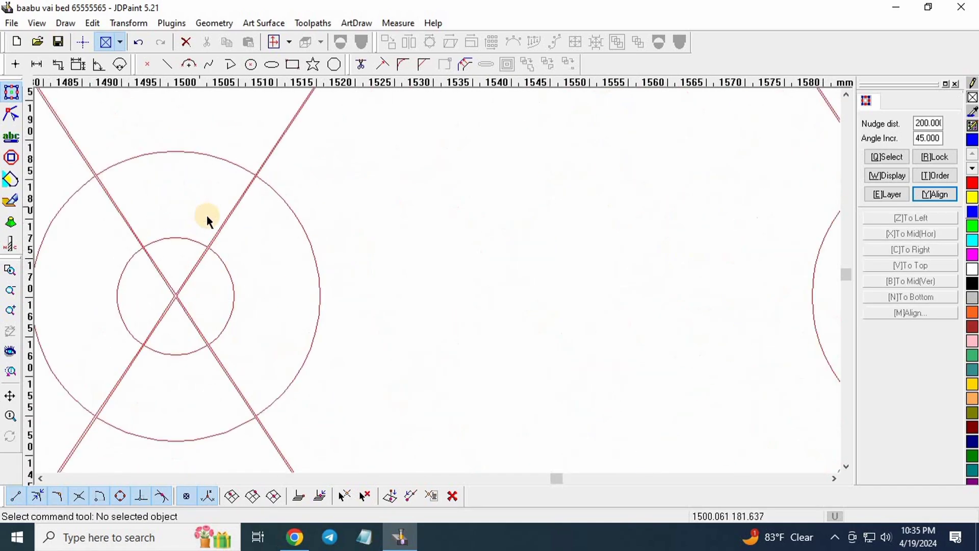
{"action": "left_click_drag", "start_coordinate": [254, 213], "coordinate": [128, 376]}
{"action": "key", "text": "Delete"}
- Delete the inner circles and crossing lattice lines inside the tuft circles near X 1600 and X 1700 in the Y 165 row
{"action": "scroll", "coordinate": [127, 248], "scroll_direction": "down", "scroll_amount": 5}
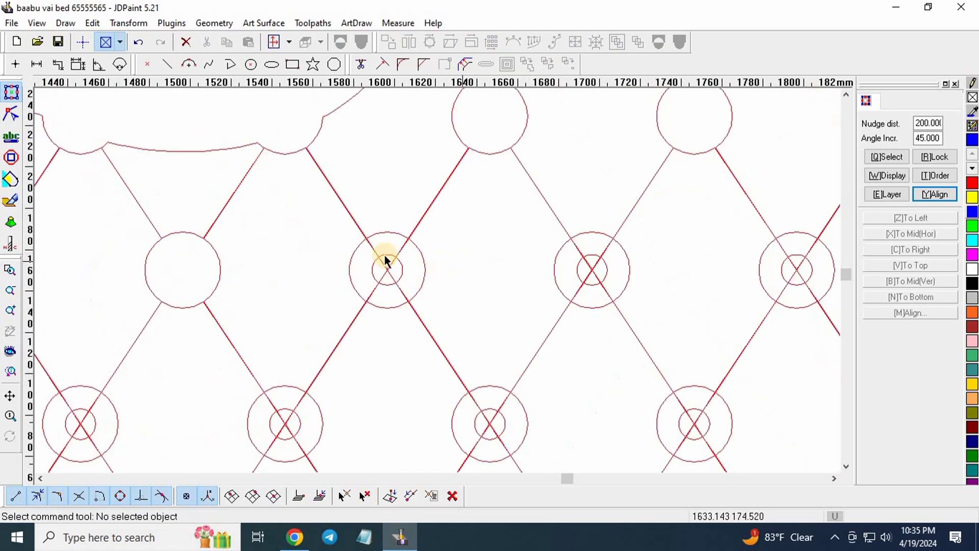
{"action": "scroll", "coordinate": [382, 259], "scroll_direction": "up", "scroll_amount": 3}
{"action": "left_click_drag", "start_coordinate": [340, 228], "coordinate": [236, 340]}
{"action": "key", "text": "Delete"}
{"action": "scroll", "coordinate": [203, 268], "scroll_direction": "down", "scroll_amount": 5}
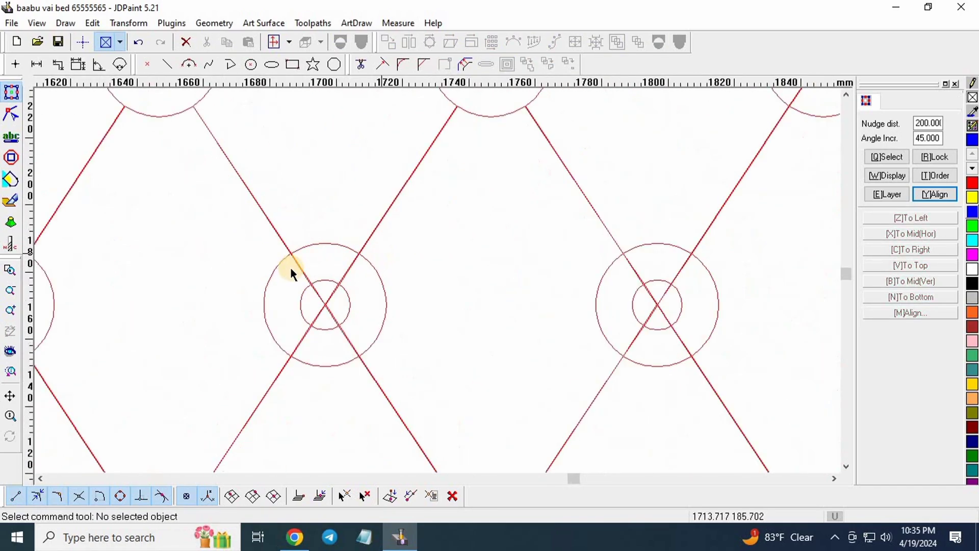
{"action": "scroll", "coordinate": [428, 274], "scroll_direction": "up", "scroll_amount": 3}
{"action": "left_click_drag", "start_coordinate": [426, 274], "coordinate": [309, 408]}
{"action": "key", "text": "Delete"}
- Delete the inner circles and crossing lattice lines inside the tuft circles near X 1800 and X 1900 in the Y 165 row
{"action": "scroll", "coordinate": [476, 240], "scroll_direction": "down", "scroll_amount": 5}
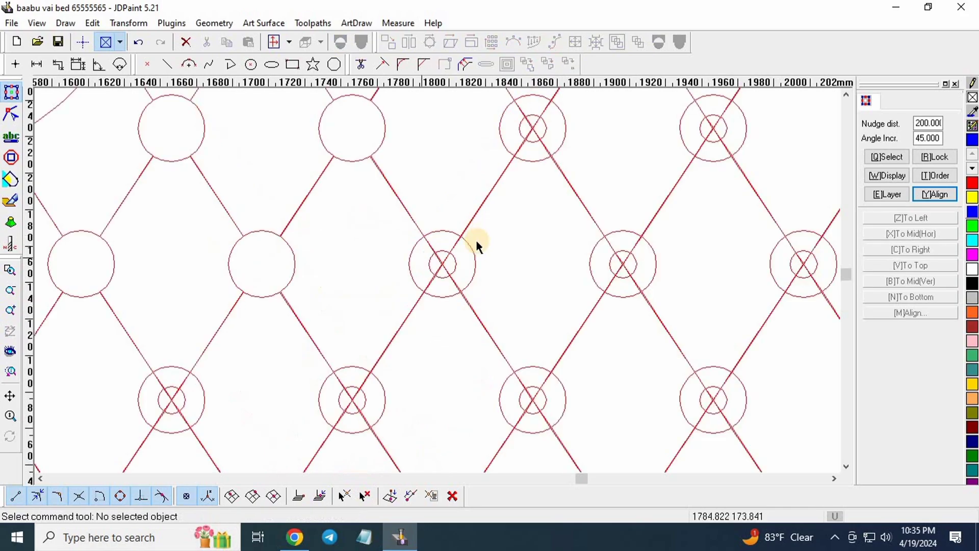
{"action": "scroll", "coordinate": [439, 256], "scroll_direction": "up", "scroll_amount": 3}
{"action": "left_click_drag", "start_coordinate": [439, 255], "coordinate": [350, 347]}
{"action": "key", "text": "Delete"}
{"action": "scroll", "coordinate": [320, 226], "scroll_direction": "down", "scroll_amount": 5}
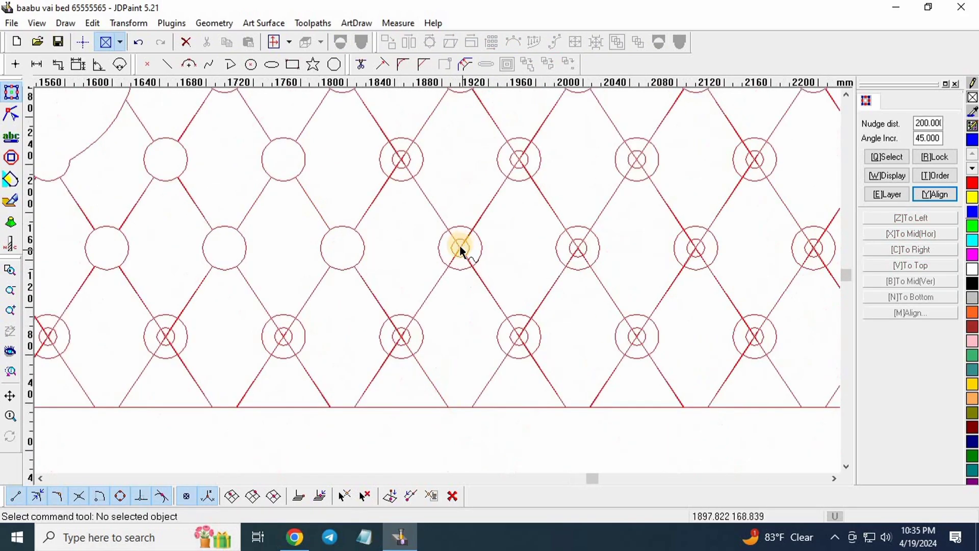
{"action": "scroll", "coordinate": [459, 247], "scroll_direction": "up", "scroll_amount": 3}
{"action": "left_click_drag", "start_coordinate": [494, 226], "coordinate": [415, 306]}
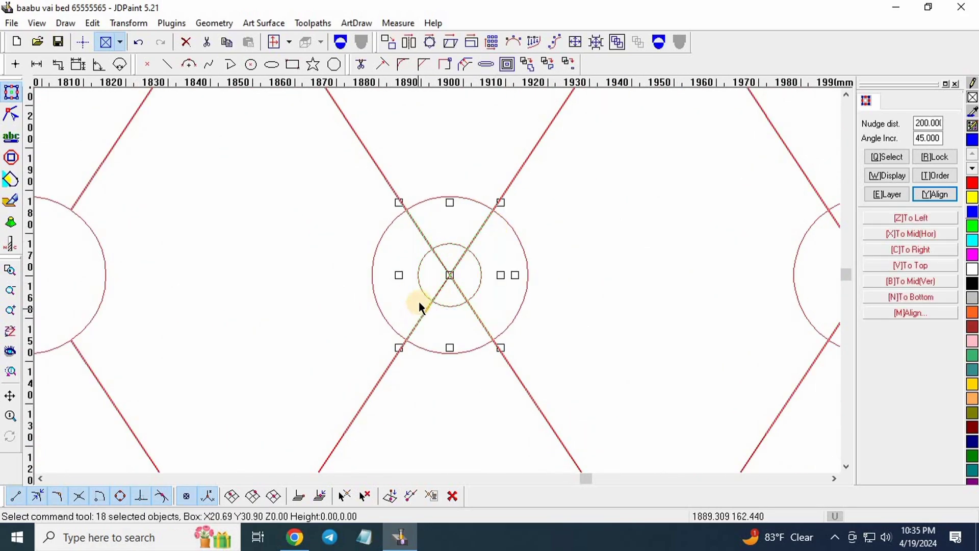
{"action": "key", "text": "Delete"}
- Delete the inner circles and crossing lattice lines inside the tuft circles near X 2000 and X 2100 in the Y 165 row
{"action": "scroll", "coordinate": [437, 262], "scroll_direction": "down", "scroll_amount": 5}
{"action": "scroll", "coordinate": [476, 243], "scroll_direction": "up", "scroll_amount": 3}
{"action": "left_click_drag", "start_coordinate": [477, 243], "coordinate": [410, 319]}
{"action": "key", "text": "Delete"}
{"action": "scroll", "coordinate": [376, 258], "scroll_direction": "down", "scroll_amount": 5}
{"action": "scroll", "coordinate": [395, 234], "scroll_direction": "up", "scroll_amount": 3}
{"action": "left_click_drag", "start_coordinate": [396, 231], "coordinate": [315, 317]}
{"action": "key", "text": "Delete"}
- Delete the inner circles and crossing lattice lines inside the tuft circles near X 2200 and X 2300 in the Y 165 row
{"action": "scroll", "coordinate": [437, 284], "scroll_direction": "down", "scroll_amount": 5}
{"action": "scroll", "coordinate": [402, 297], "scroll_direction": "up", "scroll_amount": 3}
{"action": "left_click_drag", "start_coordinate": [447, 223], "coordinate": [333, 357]}
{"action": "key", "text": "Delete"}
{"action": "scroll", "coordinate": [433, 281], "scroll_direction": "down", "scroll_amount": 5}
{"action": "scroll", "coordinate": [472, 282], "scroll_direction": "up", "scroll_amount": 3}
{"action": "left_click_drag", "start_coordinate": [404, 270], "coordinate": [308, 376]}
{"action": "key", "text": "Delete"}
- Delete the inner circles and crossing lattice lines inside the tuft circles near X 2400 and X 2500 in the Y 165 row
{"action": "scroll", "coordinate": [469, 289], "scroll_direction": "down", "scroll_amount": 5}
{"action": "scroll", "coordinate": [483, 284], "scroll_direction": "up", "scroll_amount": 3}
{"action": "left_click_drag", "start_coordinate": [486, 281], "coordinate": [410, 369]}
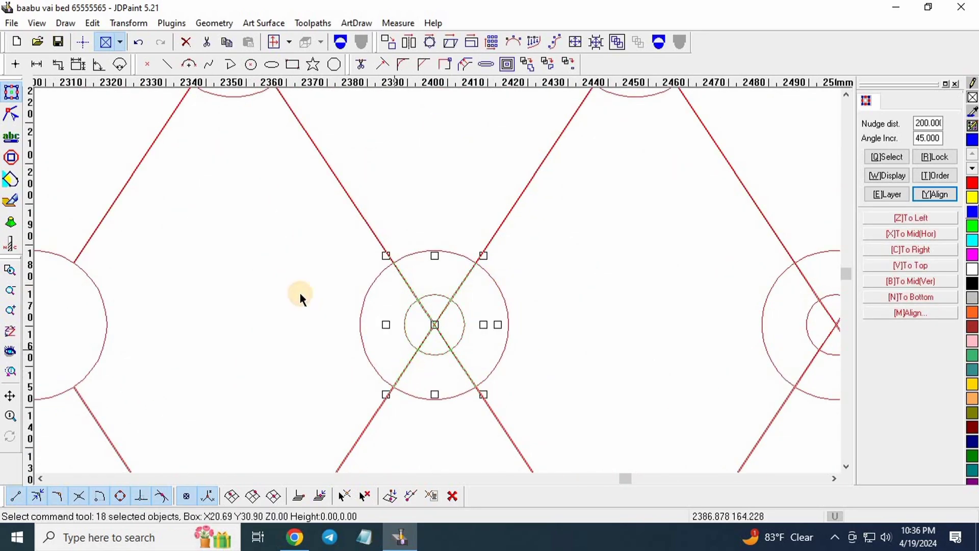
{"action": "key", "text": "Delete"}
{"action": "scroll", "coordinate": [299, 293], "scroll_direction": "down", "scroll_amount": 5}
{"action": "scroll", "coordinate": [443, 295], "scroll_direction": "up", "scroll_amount": 3}
{"action": "left_click_drag", "start_coordinate": [492, 268], "coordinate": [396, 383]}
{"action": "key", "text": "Delete"}
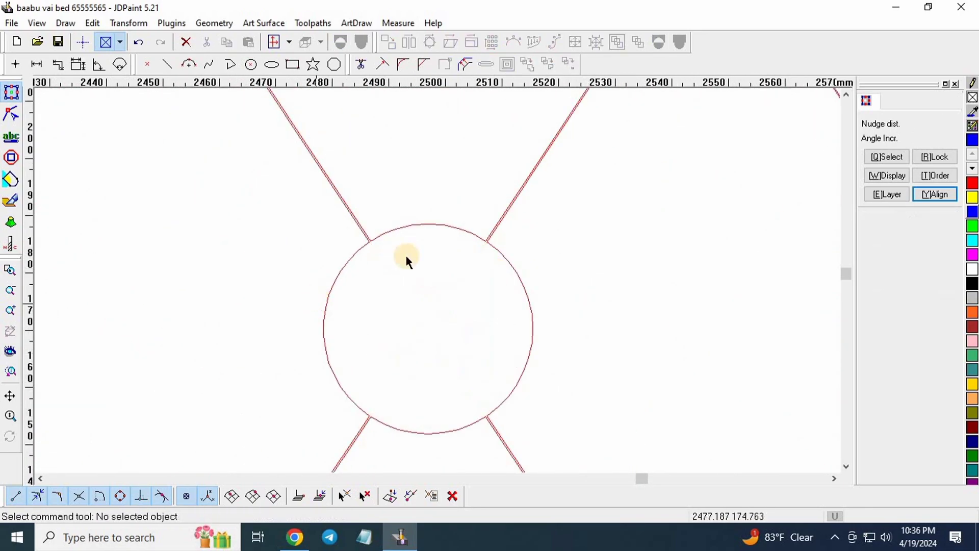
- Delete the inner circle and crossing lattice lines inside the tuft circle near X 2600 in the Y 165 row
{"action": "scroll", "coordinate": [406, 256], "scroll_direction": "down", "scroll_amount": 5}
{"action": "scroll", "coordinate": [454, 301], "scroll_direction": "up", "scroll_amount": 3}
{"action": "left_click_drag", "start_coordinate": [457, 299], "coordinate": [337, 451]}
{"action": "key", "text": "Delete"}
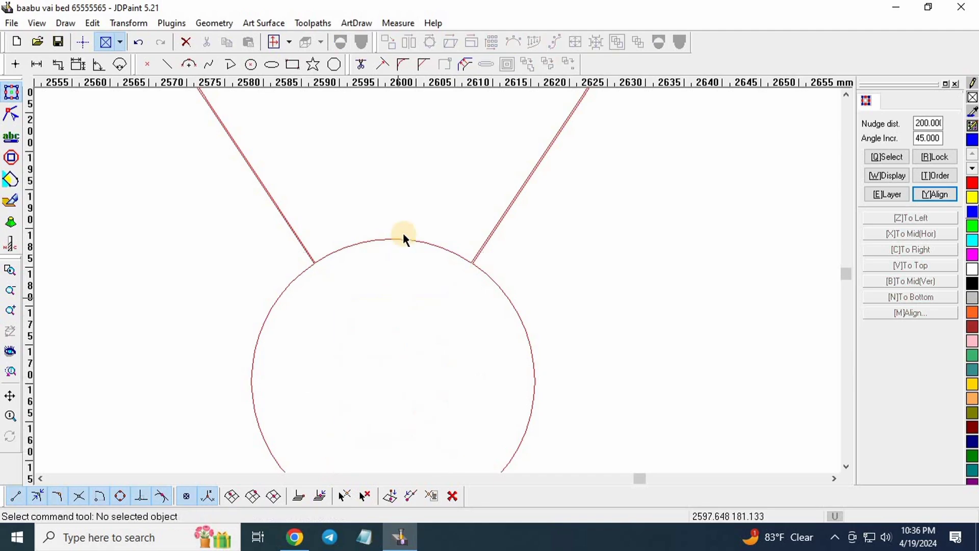
- Delete the inner circle and crossing lattice lines inside the tuft circle near X 2450, Y 240, beside the curved outline
{"action": "scroll", "coordinate": [648, 262], "scroll_direction": "down", "scroll_amount": 5}
{"action": "scroll", "coordinate": [461, 206], "scroll_direction": "up", "scroll_amount": 2}
{"action": "scroll", "coordinate": [461, 207], "scroll_direction": "up", "scroll_amount": 3}
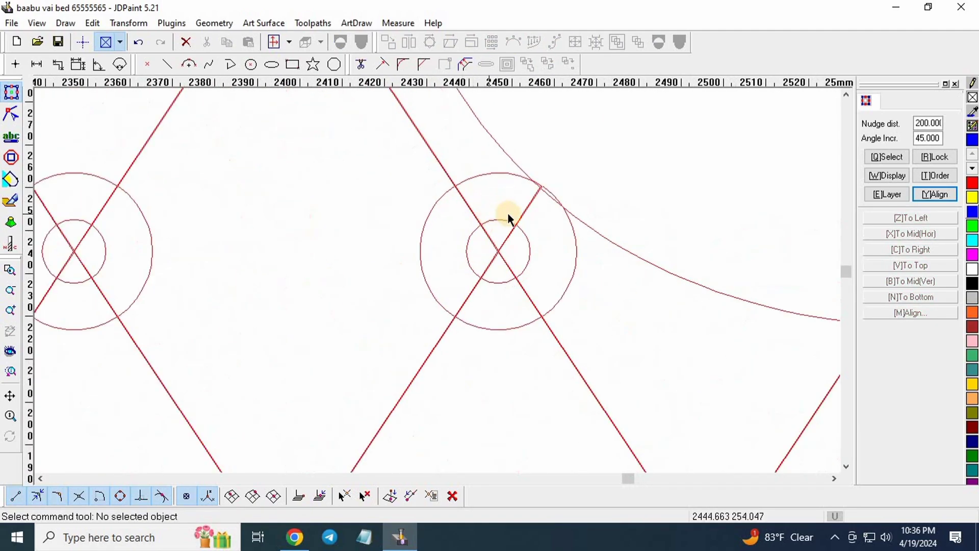
{"action": "left_click_drag", "start_coordinate": [540, 209], "coordinate": [487, 269]}
{"action": "key", "text": "Delete"}
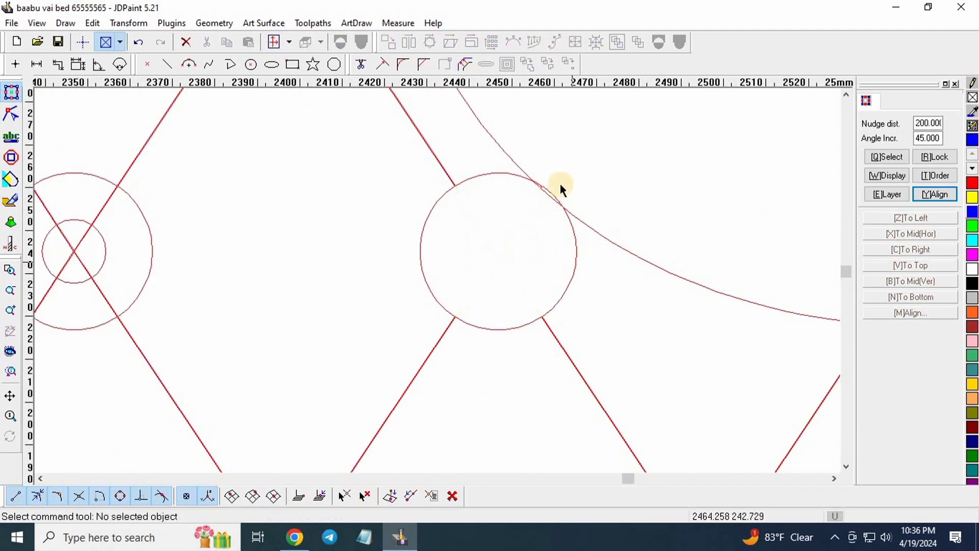
- Delete the stray outline and arc pieces where the tuft circle near X 2450, Y 240 meets the curved outline
{"action": "scroll", "coordinate": [560, 185], "scroll_direction": "up", "scroll_amount": 5}
{"action": "left_click_drag", "start_coordinate": [551, 232], "coordinate": [529, 244]}
{"action": "key", "text": "Delete"}
{"action": "scroll", "coordinate": [517, 199], "scroll_direction": "up", "scroll_amount": 4}
{"action": "left_click_drag", "start_coordinate": [517, 200], "coordinate": [485, 254]}
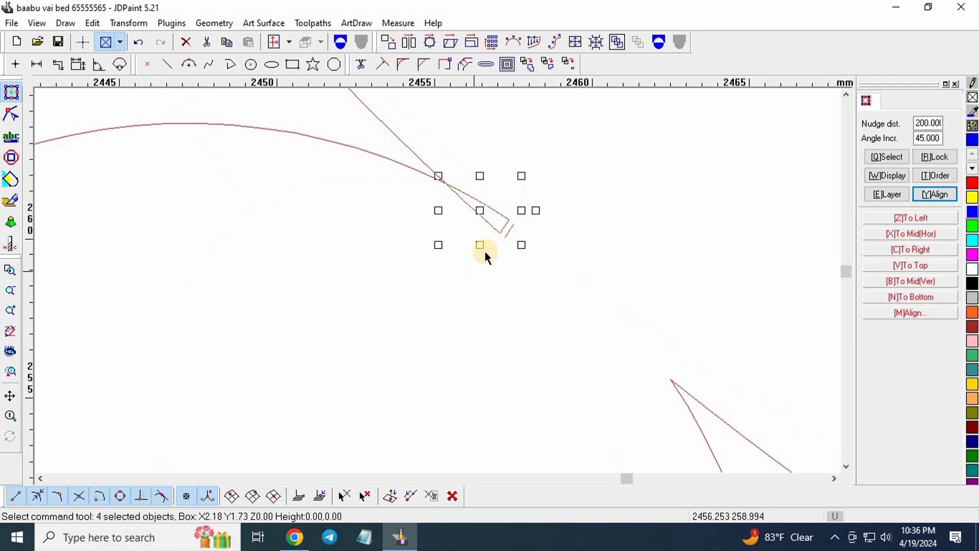
{"action": "key", "text": "Delete"}
{"action": "scroll", "coordinate": [536, 224], "scroll_direction": "down", "scroll_amount": 5}
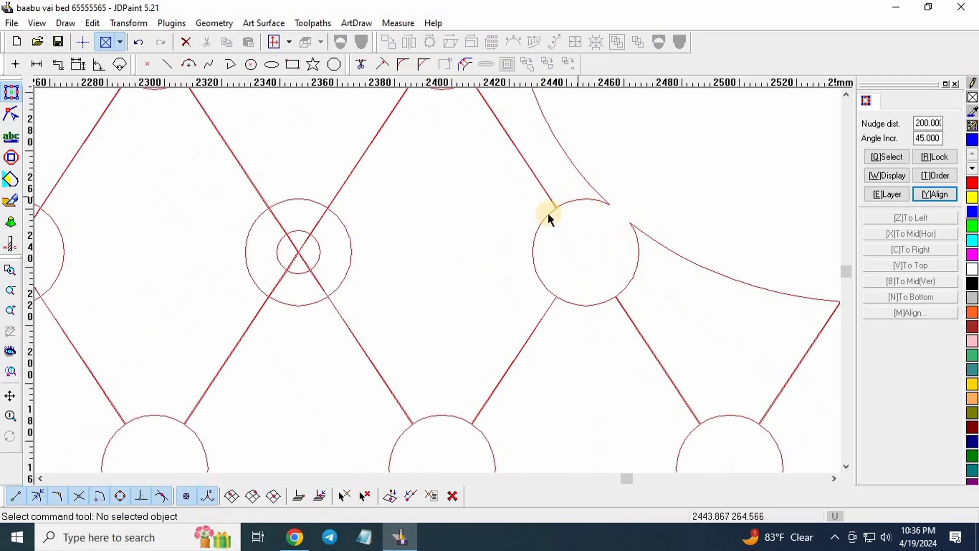
- Delete the inner circle and crossing lattice lines inside the tuft circle near X 2350 in the Y 240 row
{"action": "scroll", "coordinate": [561, 216], "scroll_direction": "up", "scroll_amount": 4}
{"action": "scroll", "coordinate": [536, 239], "scroll_direction": "down", "scroll_amount": 4}
{"action": "scroll", "coordinate": [567, 228], "scroll_direction": "up", "scroll_amount": 3}
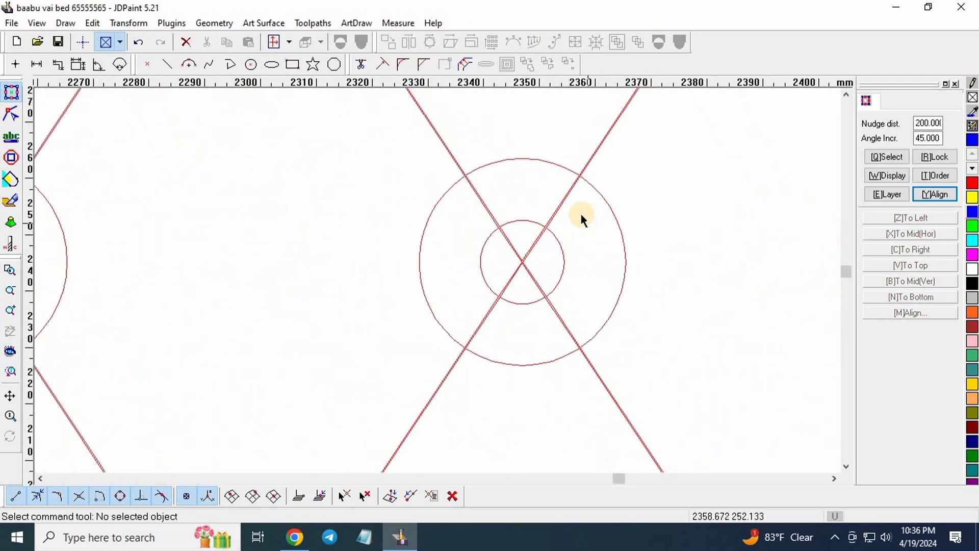
{"action": "left_click_drag", "start_coordinate": [580, 214], "coordinate": [473, 326]}
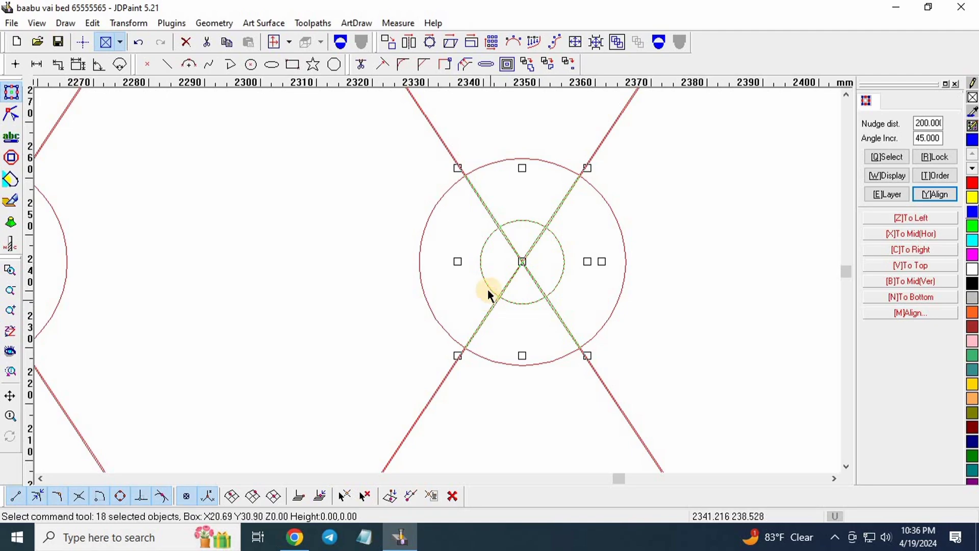
{"action": "left_click", "coordinate": [487, 289]}
{"action": "scroll", "coordinate": [335, 294], "scroll_direction": "down", "scroll_amount": 3}
- Delete the inner circles and crossing lattice lines inside the tuft circles near X 2250 and X 2150 in the Y 240 row
{"action": "scroll", "coordinate": [428, 269], "scroll_direction": "up", "scroll_amount": 5}
{"action": "left_click_drag", "start_coordinate": [474, 218], "coordinate": [358, 348]}
{"action": "scroll", "coordinate": [463, 294], "scroll_direction": "up", "scroll_amount": 4}
{"action": "scroll", "coordinate": [237, 324], "scroll_direction": "down", "scroll_amount": 8}
{"action": "scroll", "coordinate": [346, 257], "scroll_direction": "up", "scroll_amount": 4}
{"action": "left_click_drag", "start_coordinate": [346, 257], "coordinate": [257, 363]}
{"action": "key", "text": "Delete"}
- Delete the inner circles and crossing lattice lines inside the tuft circles near X 2050 and X 1950 in the Y 240 row
{"action": "scroll", "coordinate": [393, 288], "scroll_direction": "down", "scroll_amount": 4}
{"action": "scroll", "coordinate": [274, 270], "scroll_direction": "up", "scroll_amount": 4}
{"action": "scroll", "coordinate": [514, 246], "scroll_direction": "up", "scroll_amount": 1}
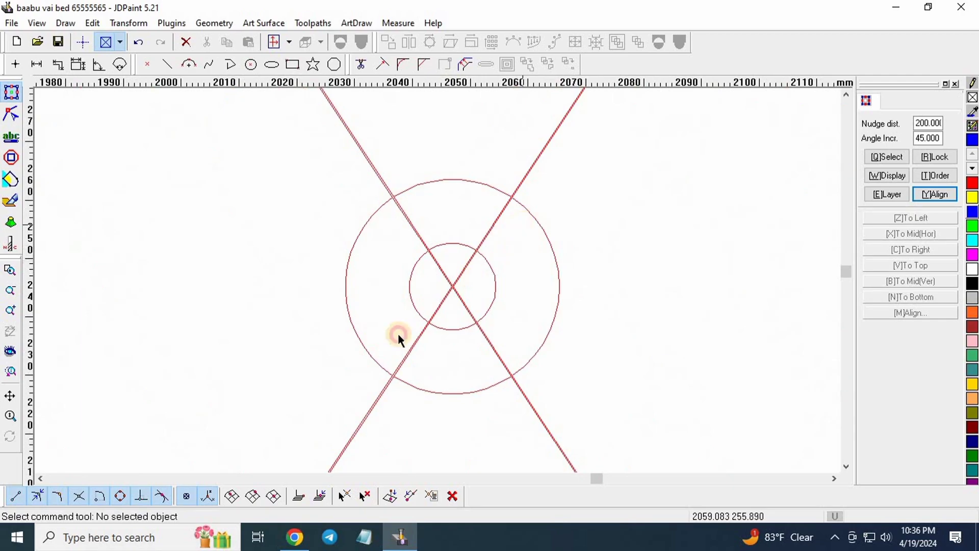
{"action": "left_click_drag", "start_coordinate": [524, 223], "coordinate": [398, 336]}
{"action": "key", "text": "Delete"}
{"action": "scroll", "coordinate": [553, 267], "scroll_direction": "down", "scroll_amount": 7}
{"action": "scroll", "coordinate": [406, 258], "scroll_direction": "up", "scroll_amount": 9}
{"action": "left_click_drag", "start_coordinate": [457, 261], "coordinate": [350, 376]}
{"action": "key", "text": "Delete"}
- Delete the inner circle and crossing lattice lines inside the tuft circle near X 1850 in the Y 240 row
{"action": "scroll", "coordinate": [367, 258], "scroll_direction": "down", "scroll_amount": 5}
{"action": "scroll", "coordinate": [444, 225], "scroll_direction": "up", "scroll_amount": 4}
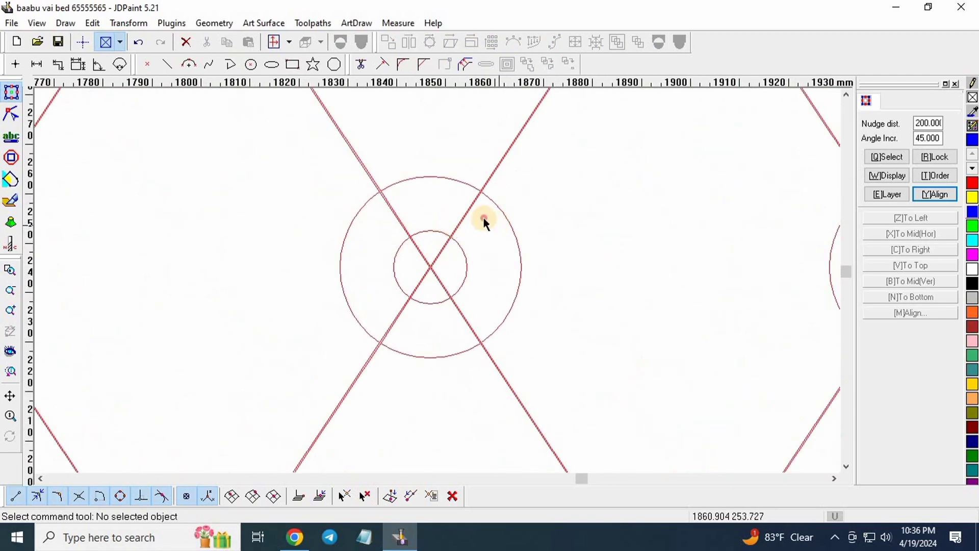
{"action": "mouse_move", "coordinate": [484, 218]}
{"action": "left_mouse_down"}
{"action": "mouse_move", "coordinate": [381, 311]}
{"action": "mouse_move", "coordinate": [391, 318]}
{"action": "left_mouse_up"}
{"action": "key", "text": "Delete"}
- Delete the inner circle, lattice lines and outline segment inside the cut tuft circle near X 1350, Y 90, on the headboard's left edge
{"action": "scroll", "coordinate": [415, 231], "scroll_direction": "down", "scroll_amount": 6}
{"action": "scroll", "coordinate": [203, 297], "scroll_direction": "up", "scroll_amount": 2}
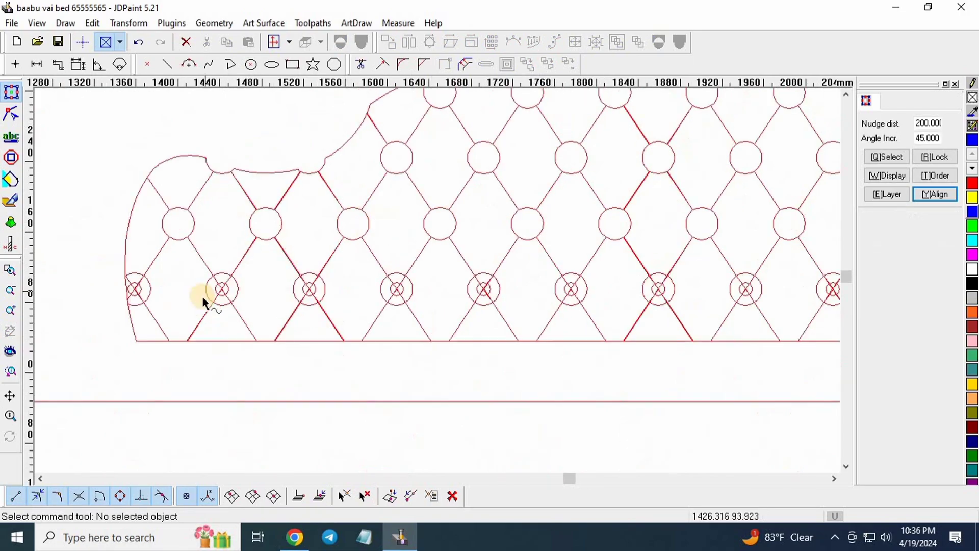
{"action": "scroll", "coordinate": [285, 265], "scroll_direction": "up", "scroll_amount": 6}
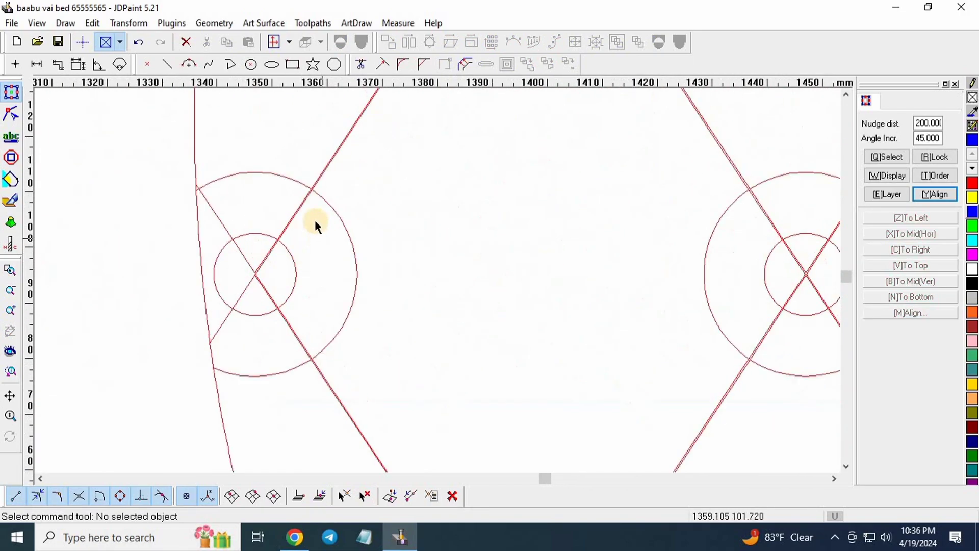
{"action": "left_click_drag", "start_coordinate": [314, 220], "coordinate": [176, 332]}
{"action": "key", "text": "Delete"}
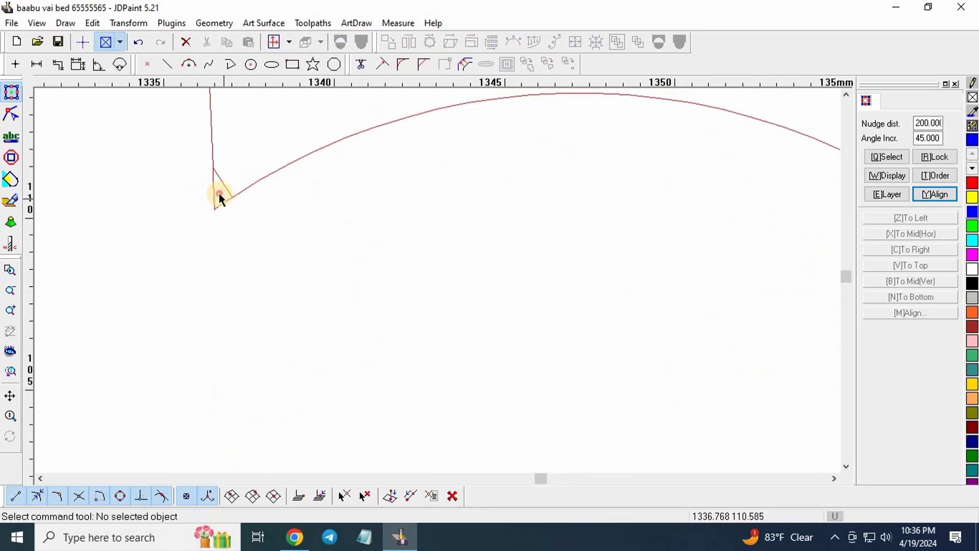
- Delete the leftover outline and lattice stubs at the upper and lower ends of the cut circle near X 1350, Y 90
{"action": "left_click_drag", "start_coordinate": [220, 194], "coordinate": [209, 187]}
{"action": "key", "text": "Delete"}
{"action": "scroll", "coordinate": [282, 182], "scroll_direction": "down", "scroll_amount": 6}
{"action": "scroll", "coordinate": [286, 270], "scroll_direction": "up", "scroll_amount": 4}
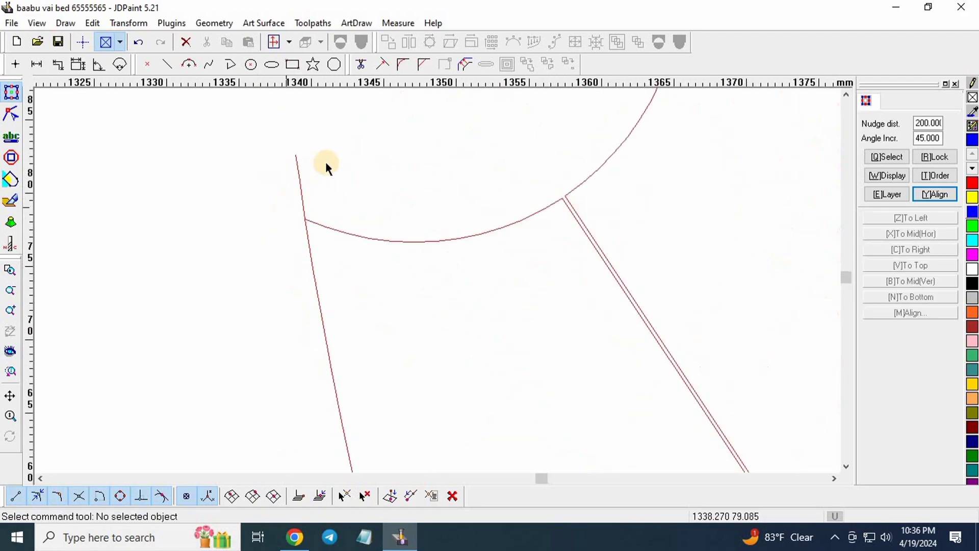
{"action": "left_click_drag", "start_coordinate": [326, 161], "coordinate": [263, 165]}
{"action": "left_click", "coordinate": [185, 45]}
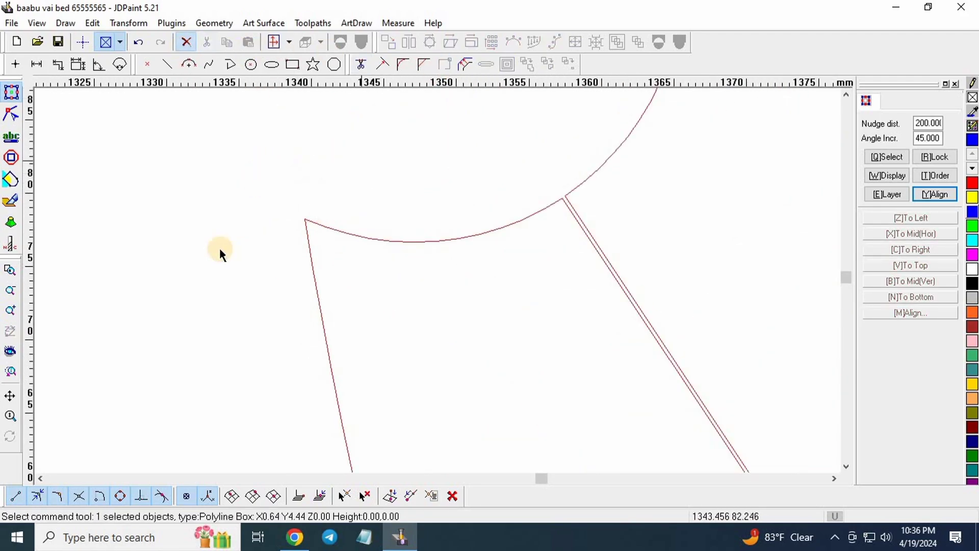
- Delete the inner circles and crossing lattice lines inside the tuft circles near X 1450 and X 1550 in the Y 90 row
{"action": "scroll", "coordinate": [425, 188], "scroll_direction": "down", "scroll_amount": 4}
{"action": "scroll", "coordinate": [445, 180], "scroll_direction": "up", "scroll_amount": 2}
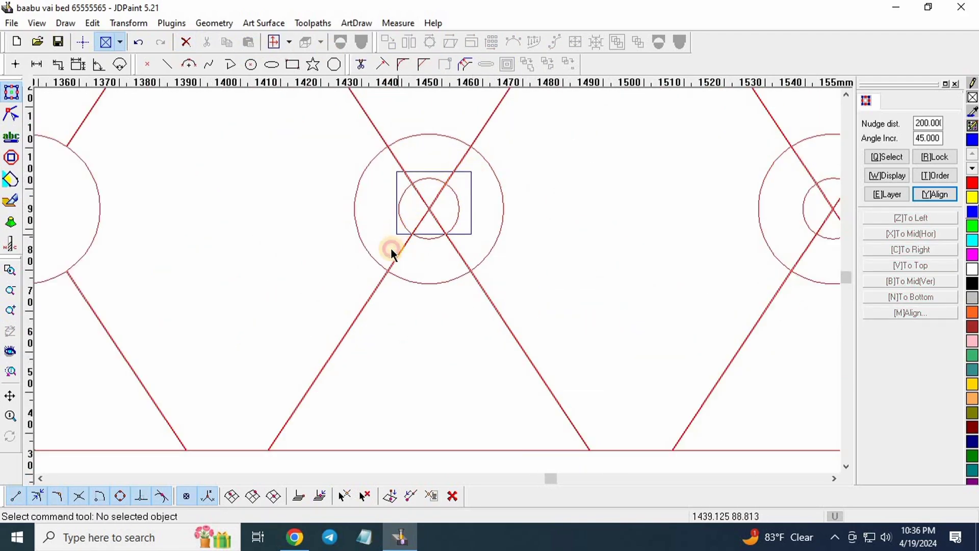
{"action": "scroll", "coordinate": [323, 271], "scroll_direction": "down", "scroll_amount": 4}
{"action": "scroll", "coordinate": [465, 245], "scroll_direction": "up", "scroll_amount": 4}
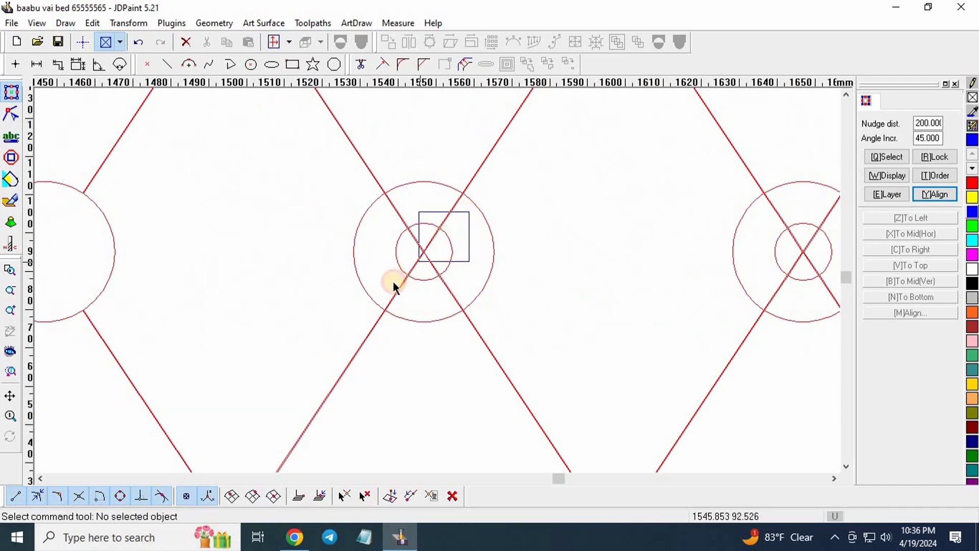
{"action": "left_click_drag", "start_coordinate": [393, 281], "coordinate": [392, 286]}
{"action": "key", "text": "Delete"}
- Delete the inner circles and crossing lattice lines inside the tuft circles near X 1650 and X 1750 in the Y 90 row
{"action": "scroll", "coordinate": [278, 265], "scroll_direction": "down", "scroll_amount": 3}
{"action": "scroll", "coordinate": [439, 254], "scroll_direction": "up", "scroll_amount": 4}
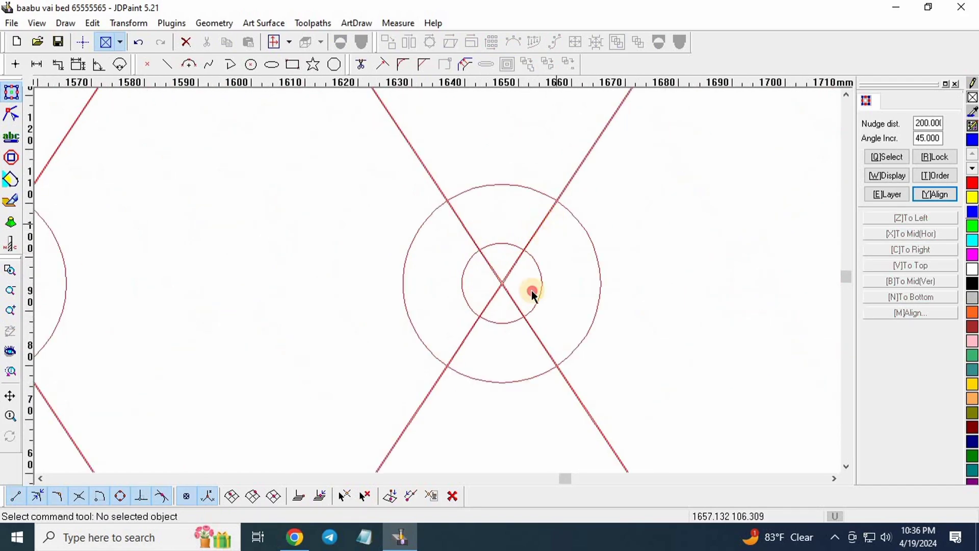
{"action": "left_click_drag", "start_coordinate": [532, 294], "coordinate": [461, 332]}
{"action": "key", "text": "Delete"}
{"action": "scroll", "coordinate": [265, 249], "scroll_direction": "down", "scroll_amount": 3}
{"action": "scroll", "coordinate": [279, 262], "scroll_direction": "up", "scroll_amount": 2}
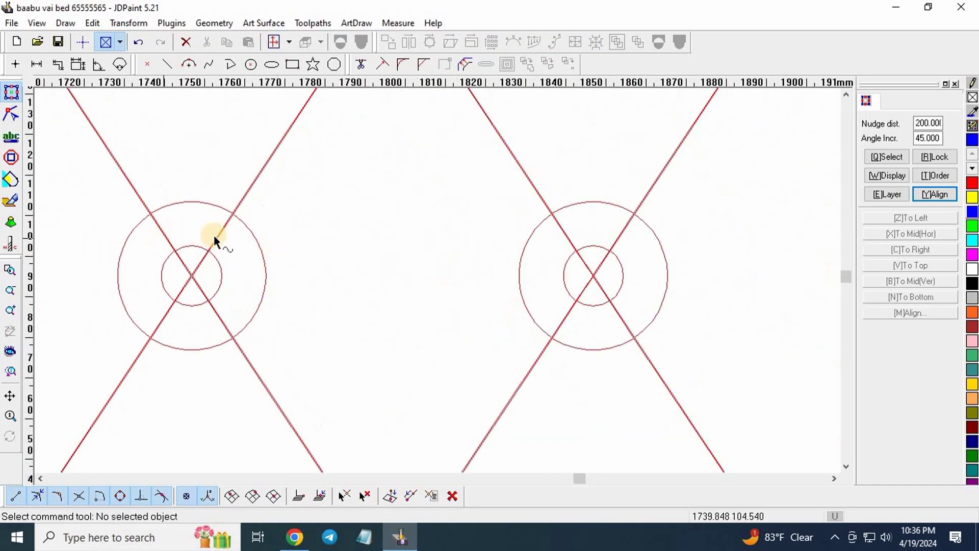
{"action": "left_click_drag", "start_coordinate": [167, 316], "coordinate": [168, 315]}
{"action": "key", "text": "Delete"}
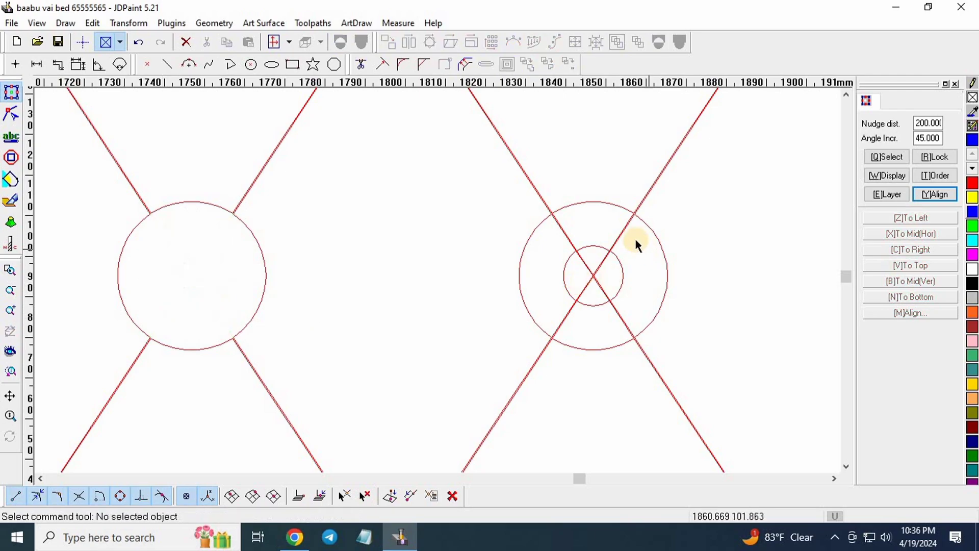
- Delete the inner circles and crossing lattice lines inside the tuft circles near X 1850 and X 1950 in the Y 90 row
{"action": "scroll", "coordinate": [634, 240], "scroll_direction": "up", "scroll_amount": 2}
{"action": "left_click_drag", "start_coordinate": [637, 225], "coordinate": [376, 346]}
{"action": "key", "text": "Delete"}
{"action": "scroll", "coordinate": [408, 321], "scroll_direction": "down", "scroll_amount": 3}
{"action": "scroll", "coordinate": [219, 274], "scroll_direction": "up", "scroll_amount": 4}
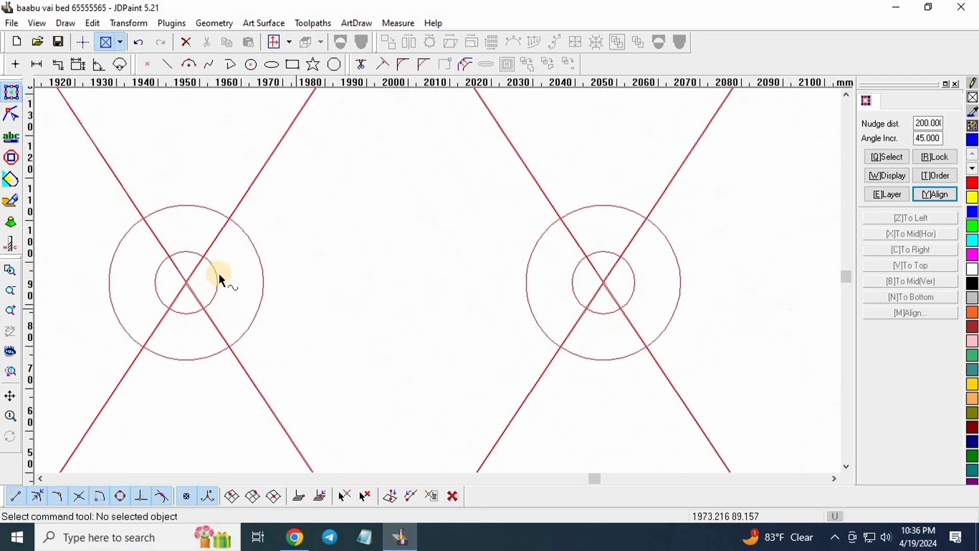
{"action": "left_click_drag", "start_coordinate": [241, 212], "coordinate": [98, 373]}
{"action": "key", "text": "Delete"}
- Delete the inner circles and crossing lattice lines inside the tuft circles near X 2050 and X 2150 in the Y 90 row
{"action": "scroll", "coordinate": [426, 310], "scroll_direction": "down", "scroll_amount": 3}
{"action": "scroll", "coordinate": [411, 262], "scroll_direction": "up", "scroll_amount": 2}
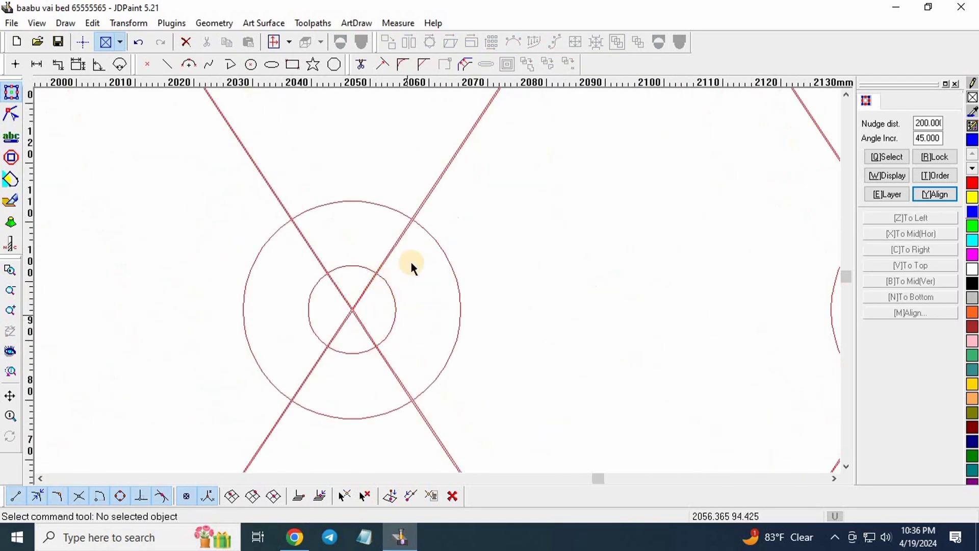
{"action": "left_click_drag", "start_coordinate": [317, 355], "coordinate": [310, 369]}
{"action": "key", "text": "Delete"}
{"action": "scroll", "coordinate": [285, 321], "scroll_direction": "down", "scroll_amount": 5}
{"action": "scroll", "coordinate": [418, 301], "scroll_direction": "up", "scroll_amount": 3}
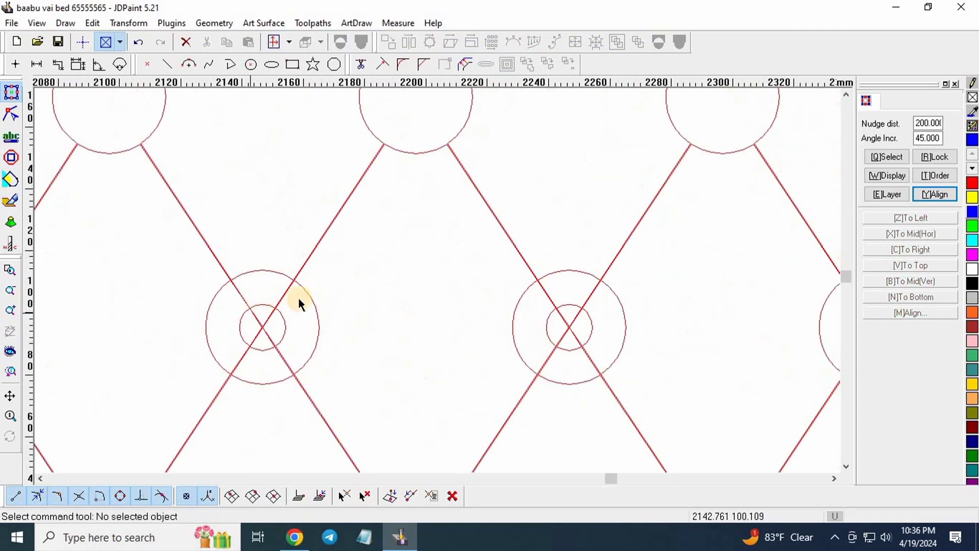
{"action": "left_click_drag", "start_coordinate": [296, 295], "coordinate": [237, 363]}
{"action": "key", "text": "Delete"}
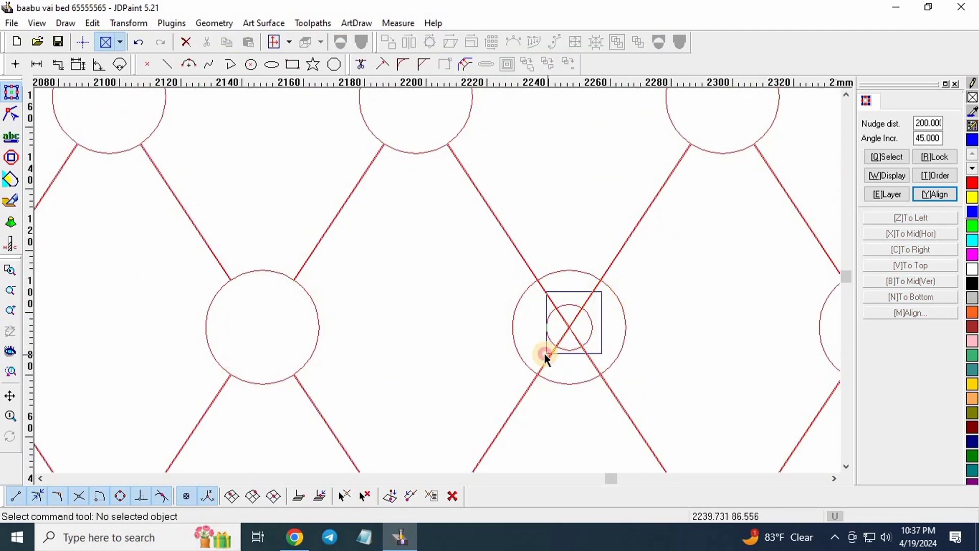
- Delete the inner circles and crossing lattice lines inside the tuft circles near X 2250 and X 2350 in the Y 90 row
{"action": "left_click_drag", "start_coordinate": [544, 353], "coordinate": [544, 354]}
{"action": "key", "text": "Delete"}
{"action": "scroll", "coordinate": [408, 184], "scroll_direction": "down", "scroll_amount": 3}
{"action": "scroll", "coordinate": [404, 219], "scroll_direction": "up", "scroll_amount": 4}
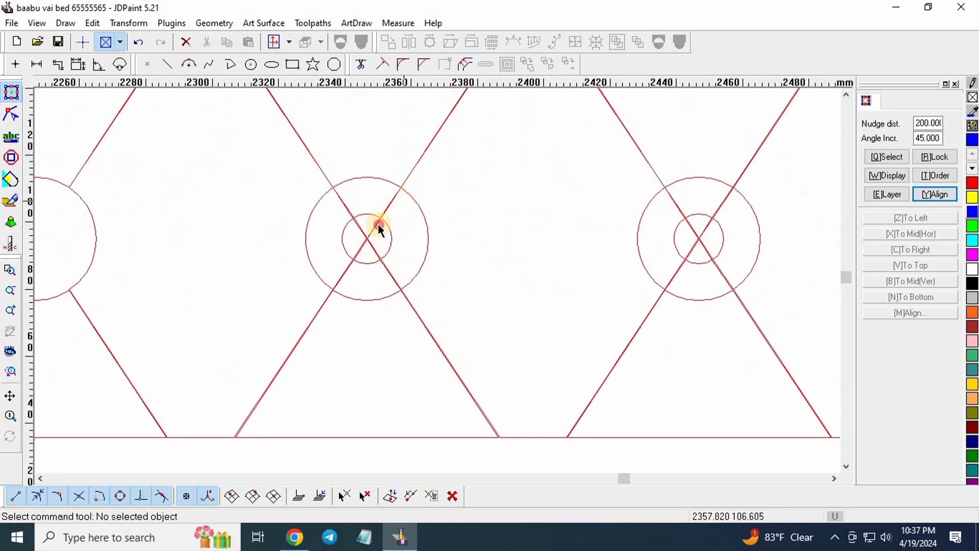
{"action": "left_click_drag", "start_coordinate": [357, 259], "coordinate": [336, 263]}
{"action": "key", "text": "Delete"}
- Delete the inner circles and crossing lattice lines inside the tuft circles near X 2450 and X 2550 in the Y 90 row
{"action": "scroll", "coordinate": [326, 261], "scroll_direction": "down", "scroll_amount": 3}
{"action": "scroll", "coordinate": [426, 246], "scroll_direction": "up", "scroll_amount": 4}
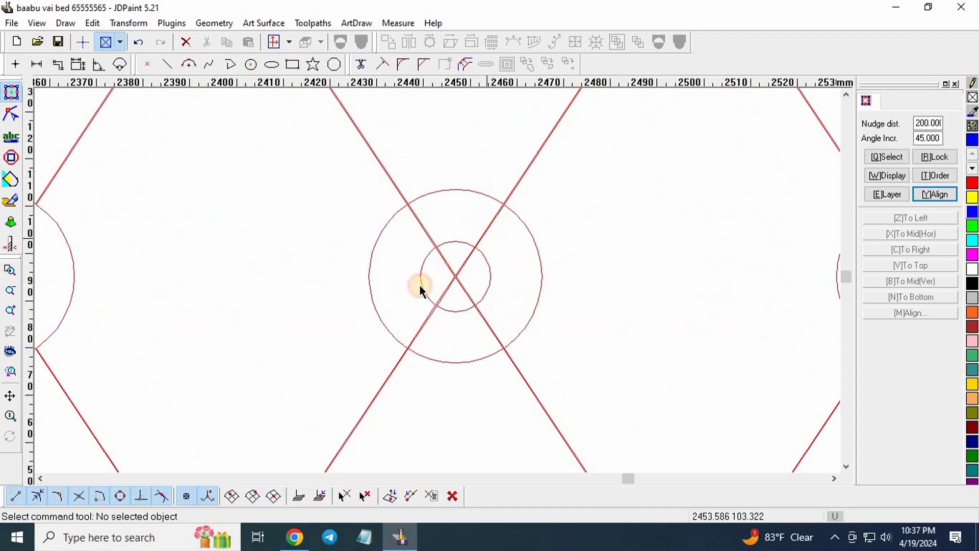
{"action": "left_click_drag", "start_coordinate": [419, 321], "coordinate": [411, 310]}
{"action": "key", "text": "Delete"}
{"action": "scroll", "coordinate": [251, 212], "scroll_direction": "down", "scroll_amount": 3}
{"action": "scroll", "coordinate": [510, 219], "scroll_direction": "up", "scroll_amount": 4}
{"action": "key", "text": "Delete"}
- Delete the inner circle and crossing lattice lines inside the tuft circle near X 2650 in the Y 90 row
{"action": "scroll", "coordinate": [331, 273], "scroll_direction": "down", "scroll_amount": 3}
{"action": "scroll", "coordinate": [524, 259], "scroll_direction": "up", "scroll_amount": 4}
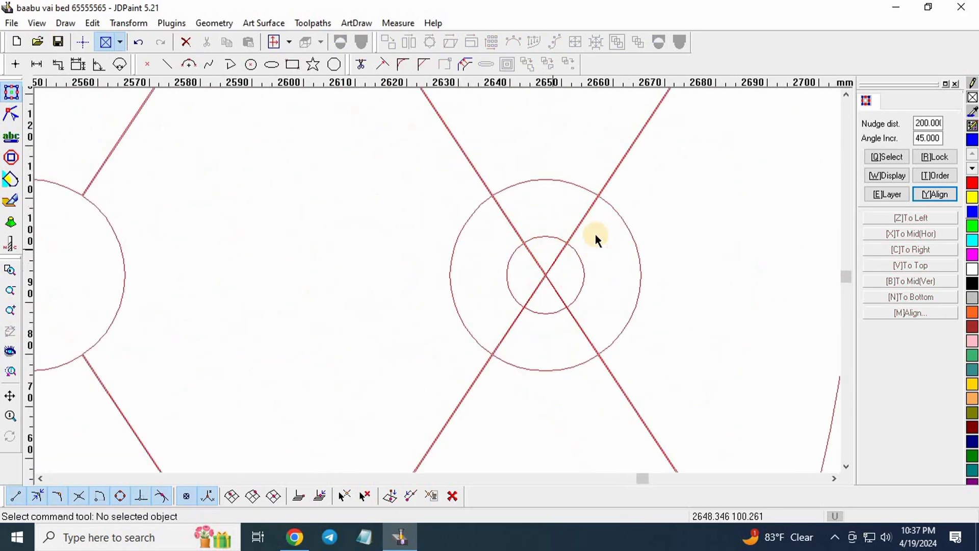
{"action": "left_click_drag", "start_coordinate": [497, 327], "coordinate": [497, 327]}
{"action": "key", "text": "Delete"}
- Inspect the whole headboard pattern, including the emptied tuft circles, the outline and the lattice ends along the bottom edge
{"action": "scroll", "coordinate": [522, 300], "scroll_direction": "down", "scroll_amount": 3}
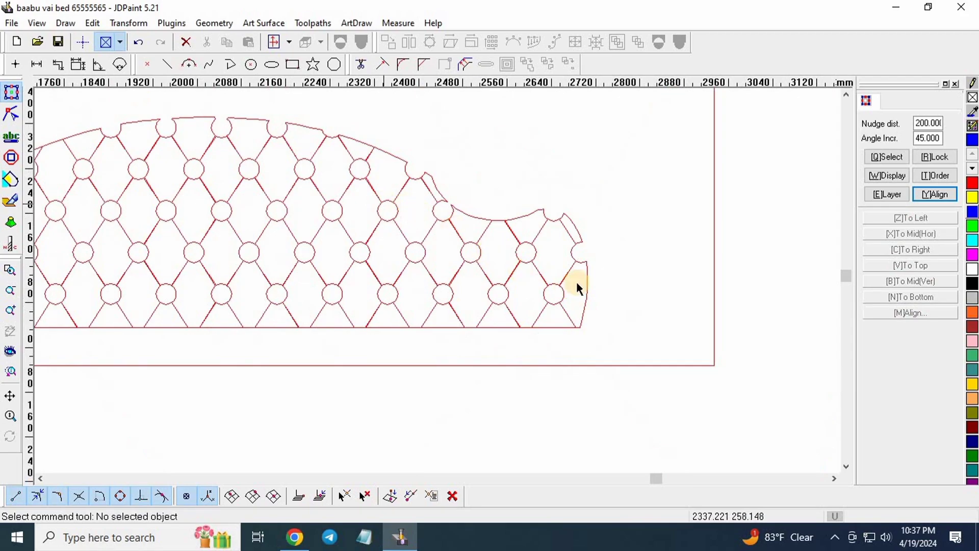
{"action": "scroll", "coordinate": [579, 288], "scroll_direction": "down", "scroll_amount": 3}
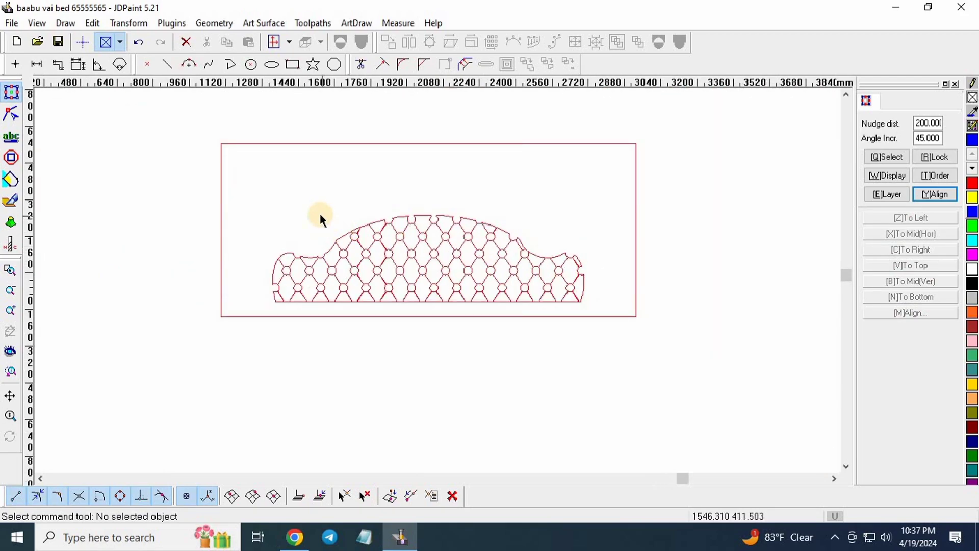
{"action": "scroll", "coordinate": [510, 240], "scroll_direction": "up", "scroll_amount": 3}
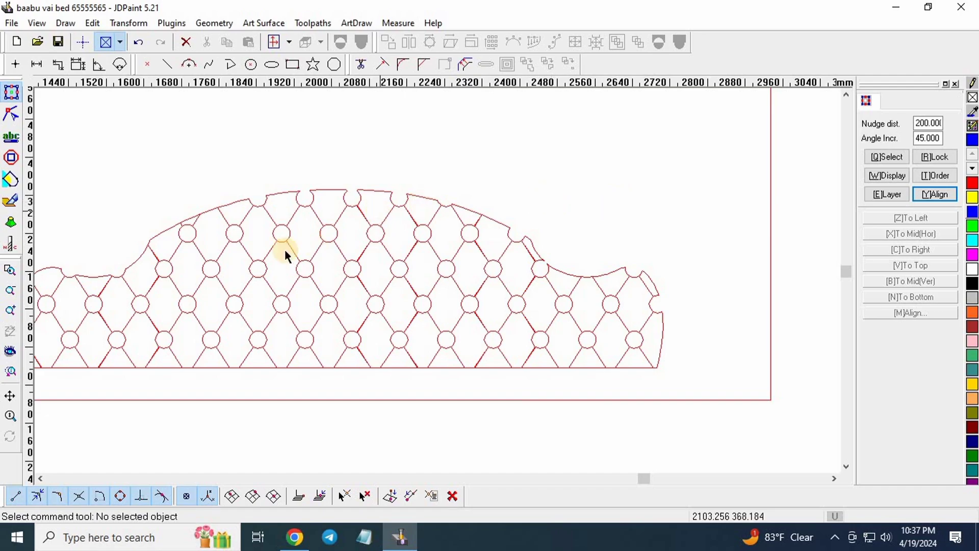
{"action": "scroll", "coordinate": [284, 249], "scroll_direction": "up", "scroll_amount": 3}
{"action": "scroll", "coordinate": [244, 256], "scroll_direction": "down", "scroll_amount": 3}
{"action": "scroll", "coordinate": [241, 289], "scroll_direction": "up", "scroll_amount": 3}
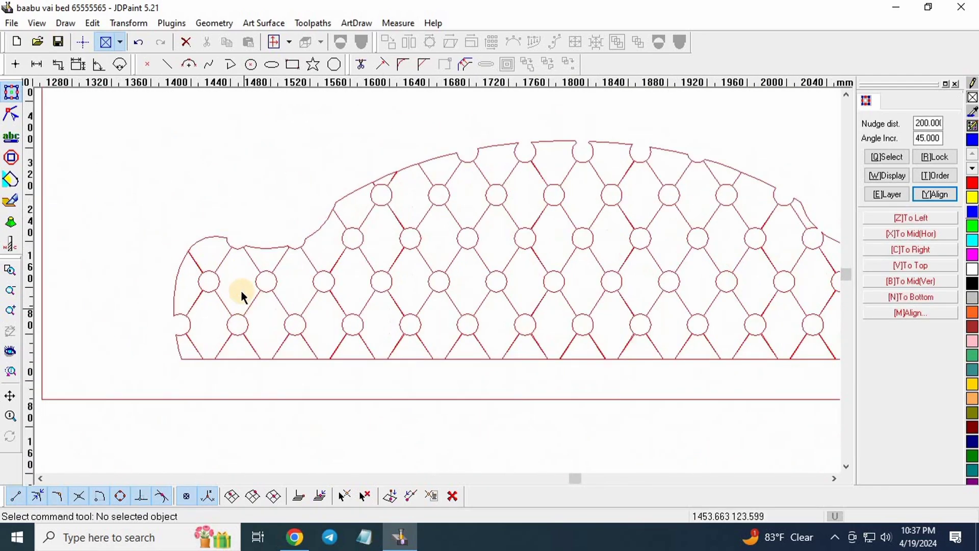
{"action": "scroll", "coordinate": [328, 351], "scroll_direction": "up", "scroll_amount": 7}
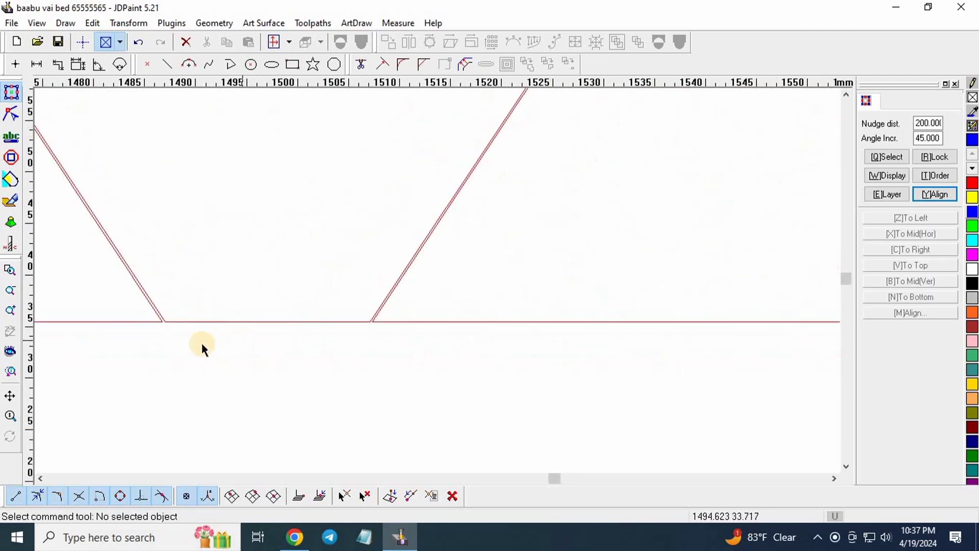
{"action": "scroll", "coordinate": [135, 352], "scroll_direction": "down", "scroll_amount": 6}
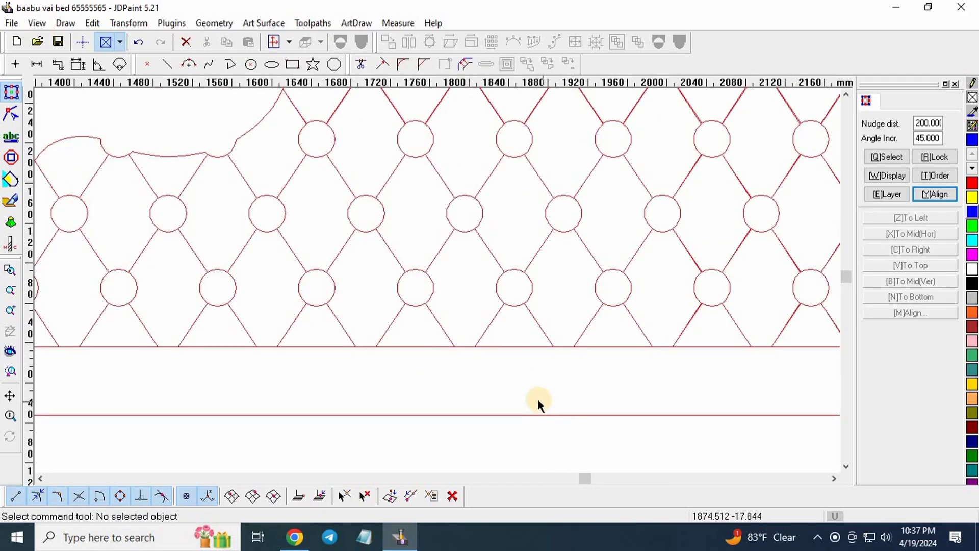
{"action": "scroll", "coordinate": [538, 398], "scroll_direction": "down", "scroll_amount": 1}
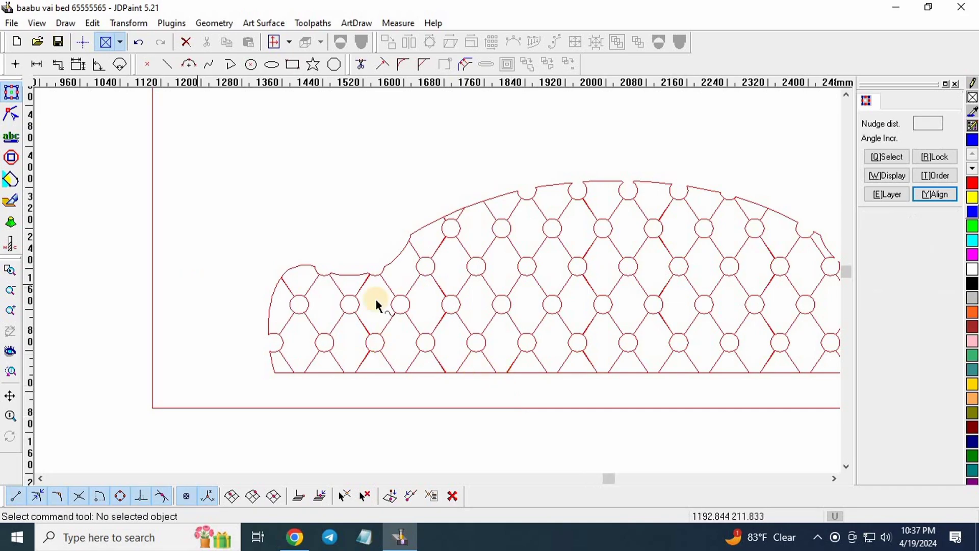
{"action": "scroll", "coordinate": [376, 300], "scroll_direction": "down", "scroll_amount": 1}
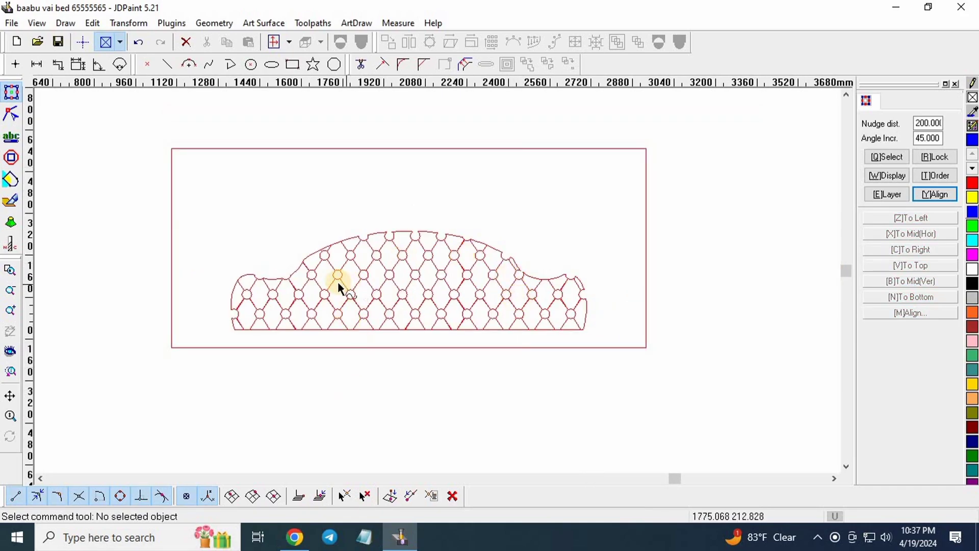
- Recolour all curves of the headboard pattern blue, leaving out the surrounding rectangle
{"action": "left_click_drag", "start_coordinate": [146, 210], "coordinate": [793, 439]}
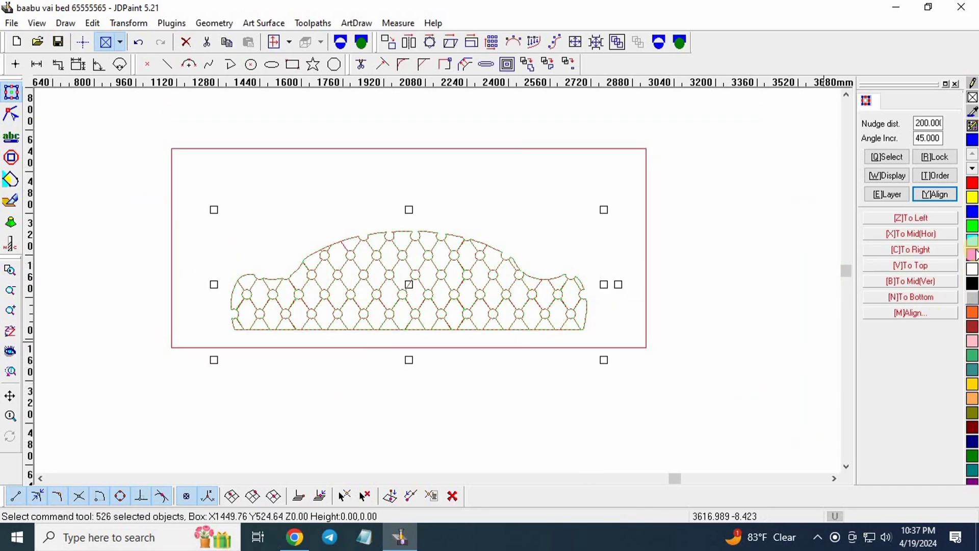
{"action": "left_click", "coordinate": [973, 212]}
{"action": "left_click", "coordinate": [430, 256]}
{"action": "scroll", "coordinate": [428, 248], "scroll_direction": "up", "scroll_amount": 2}
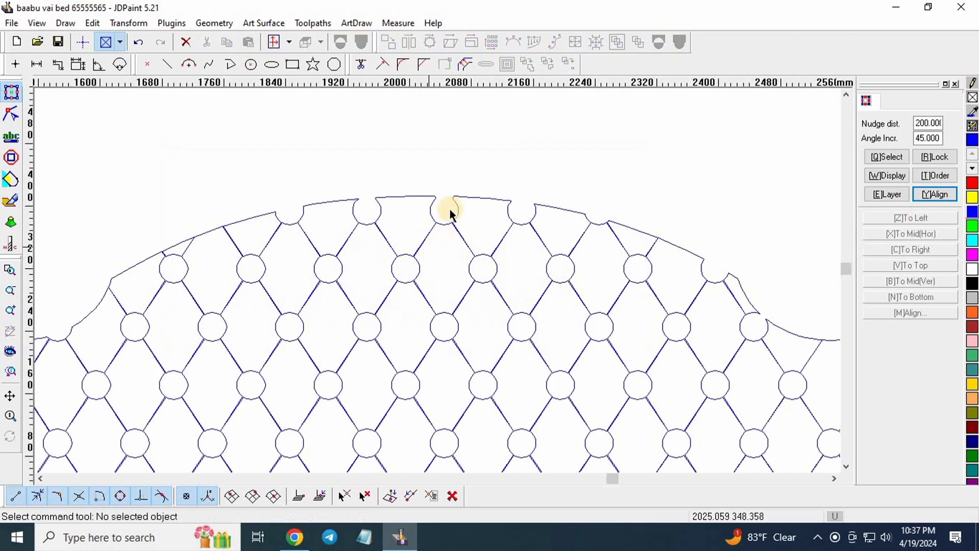
{"action": "scroll", "coordinate": [425, 191], "scroll_direction": "down", "scroll_amount": 2}
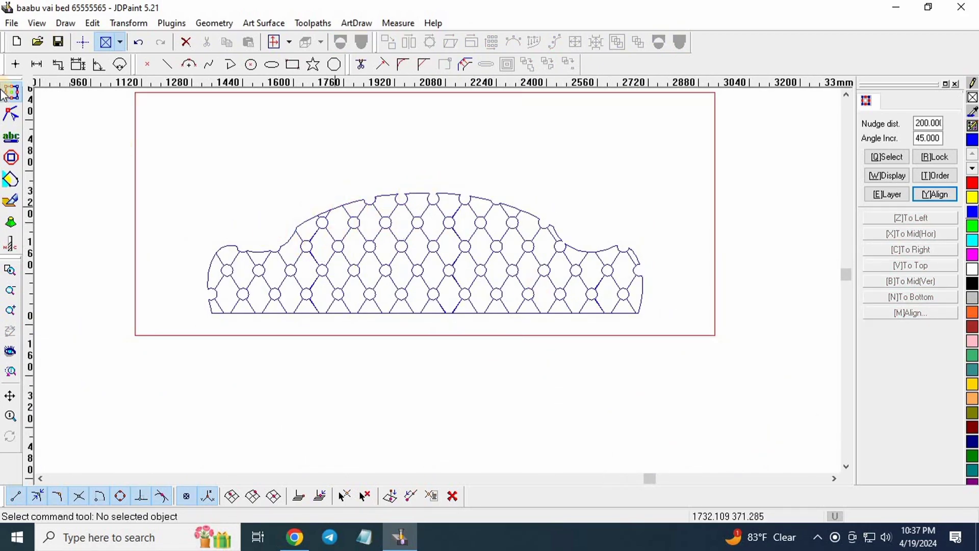
- Join the outline, lattice lines and circle arcs around the headboard's left shoulder with the Join command in Auto-join mode
{"action": "left_click", "coordinate": [92, 23]}
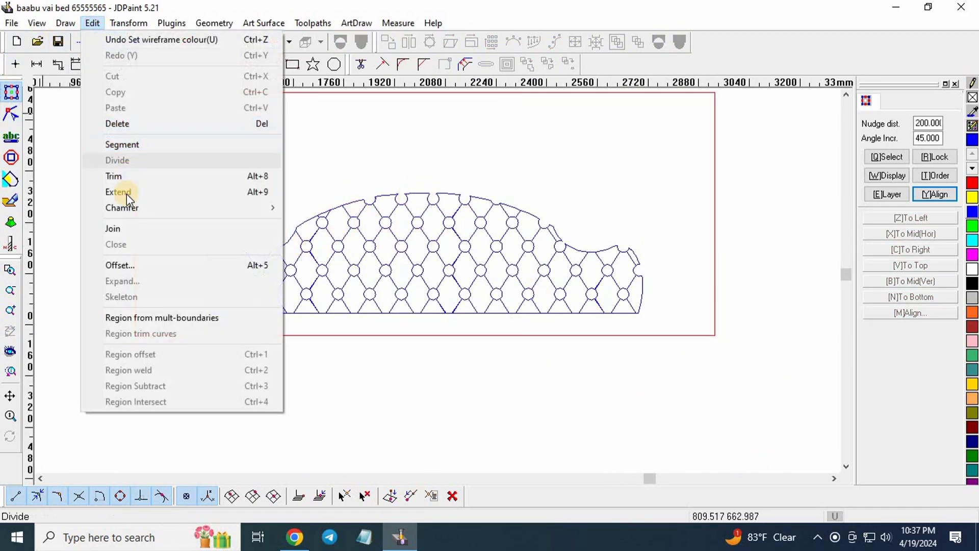
{"action": "left_click", "coordinate": [133, 229]}
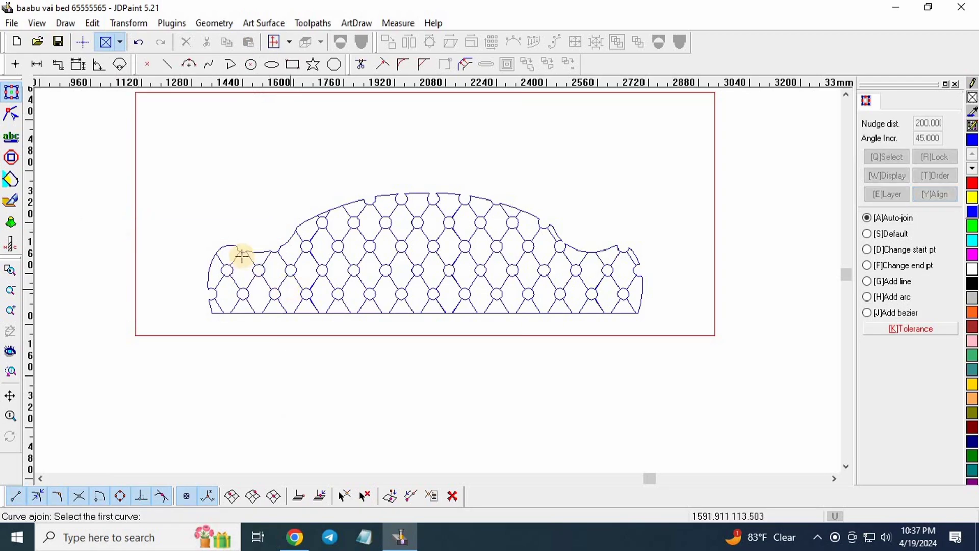
{"action": "scroll", "coordinate": [227, 231], "scroll_direction": "up", "scroll_amount": 1}
{"action": "left_click", "coordinate": [224, 234]}
{"action": "left_click", "coordinate": [280, 249]}
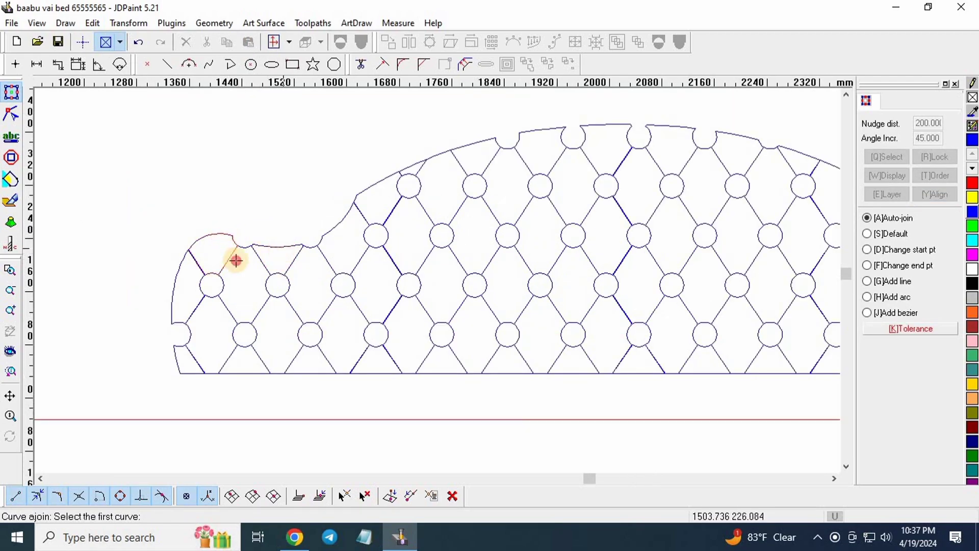
{"action": "left_click", "coordinate": [245, 247]}
{"action": "left_click", "coordinate": [196, 306]}
{"action": "left_click", "coordinate": [185, 325]}
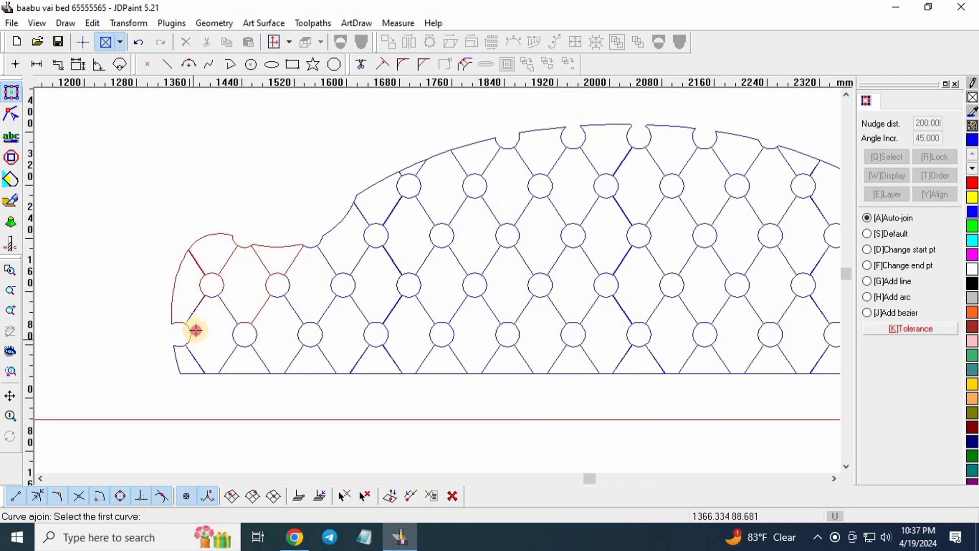
- Auto-join the boundary curves of the diamond cells at the headboard's left end and below its left shoulder
{"action": "left_click", "coordinate": [205, 366]}
{"action": "left_click", "coordinate": [183, 363]}
{"action": "left_click", "coordinate": [251, 377]}
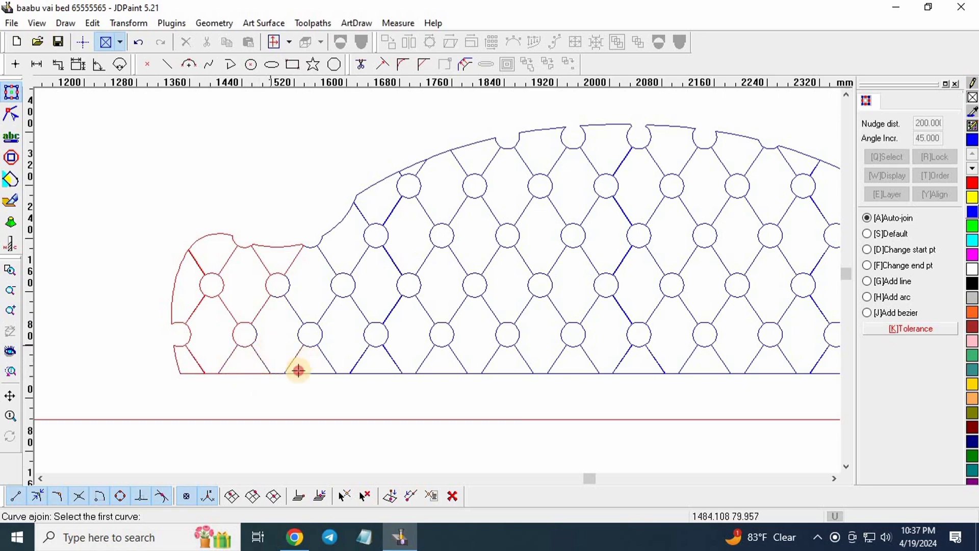
{"action": "left_click", "coordinate": [320, 241]}
{"action": "left_click", "coordinate": [392, 191]}
{"action": "left_click", "coordinate": [381, 255]}
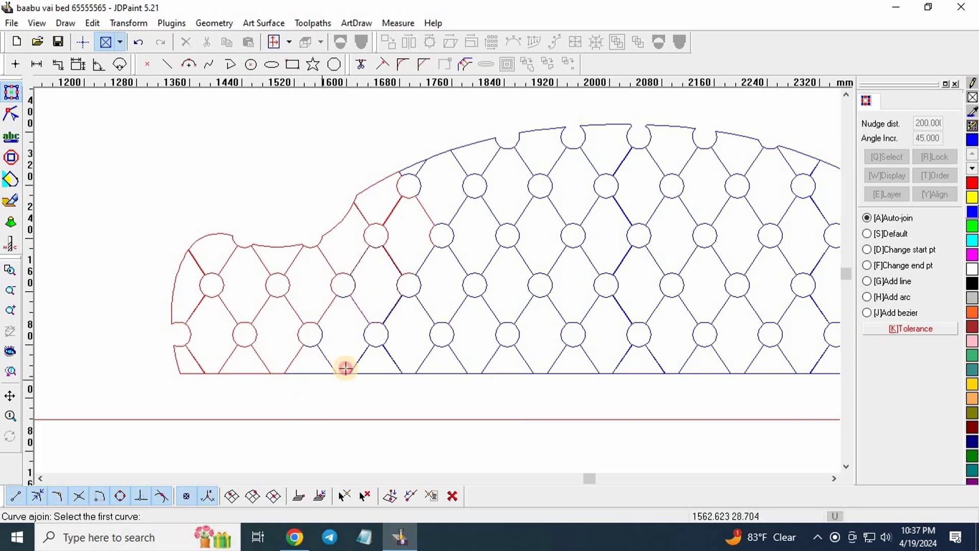
- Auto-join the curves of the bottom-row and adjoining cells across the left third of the headboard
{"action": "left_click", "coordinate": [341, 371]}
{"action": "left_click", "coordinate": [462, 356]}
{"action": "left_click", "coordinate": [414, 375]}
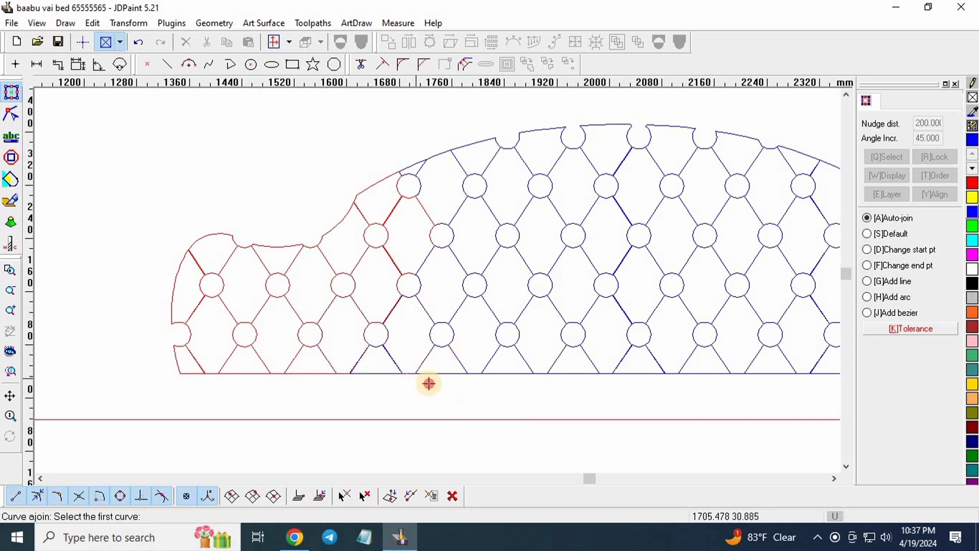
{"action": "left_click", "coordinate": [383, 374]}
{"action": "left_click", "coordinate": [426, 276]}
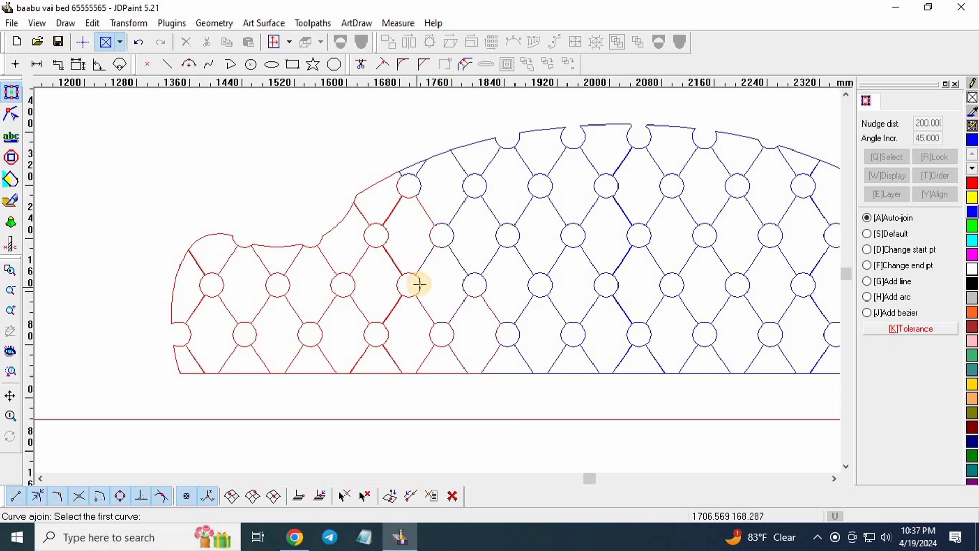
- Auto-join the curves of the cells beneath the left slope of the central arch
{"action": "scroll", "coordinate": [414, 281], "scroll_direction": "up", "scroll_amount": 5}
{"action": "left_click", "coordinate": [433, 254]}
{"action": "scroll", "coordinate": [304, 290], "scroll_direction": "down", "scroll_amount": 8}
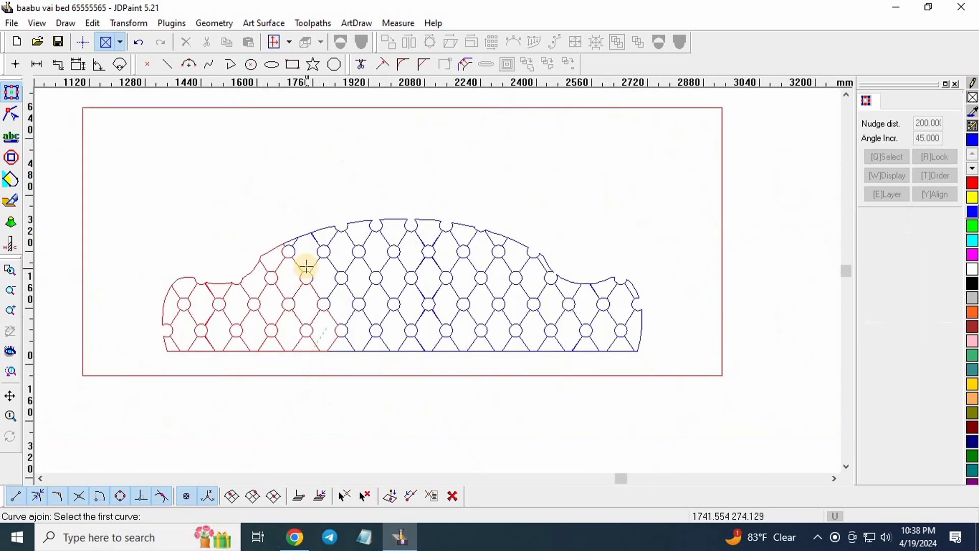
{"action": "scroll", "coordinate": [312, 253], "scroll_direction": "up", "scroll_amount": 3}
{"action": "left_click", "coordinate": [283, 222]}
{"action": "left_click", "coordinate": [280, 203]}
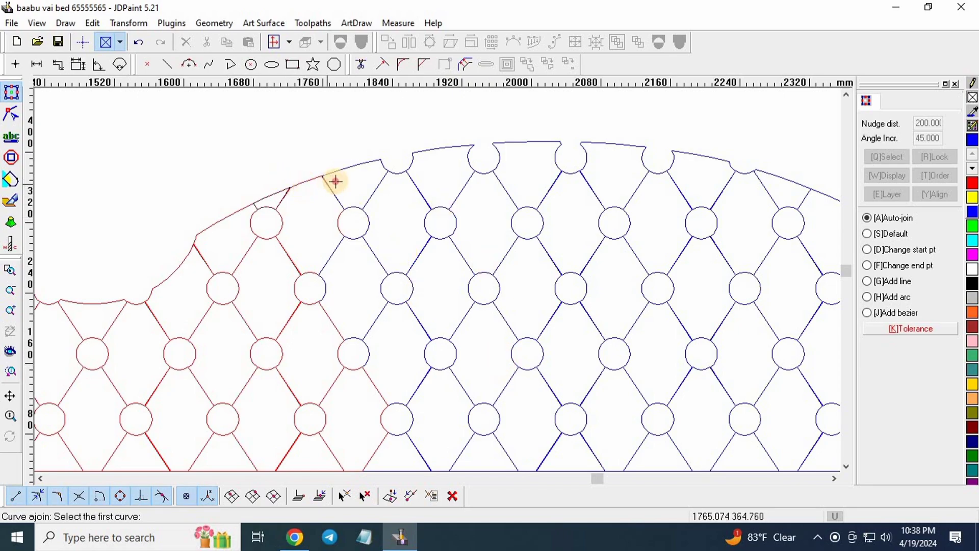
- Auto-join the cell curves from the arch's left slope to its crest, including the middle-row cells beneath
{"action": "left_click", "coordinate": [338, 200]}
{"action": "left_click", "coordinate": [338, 245]}
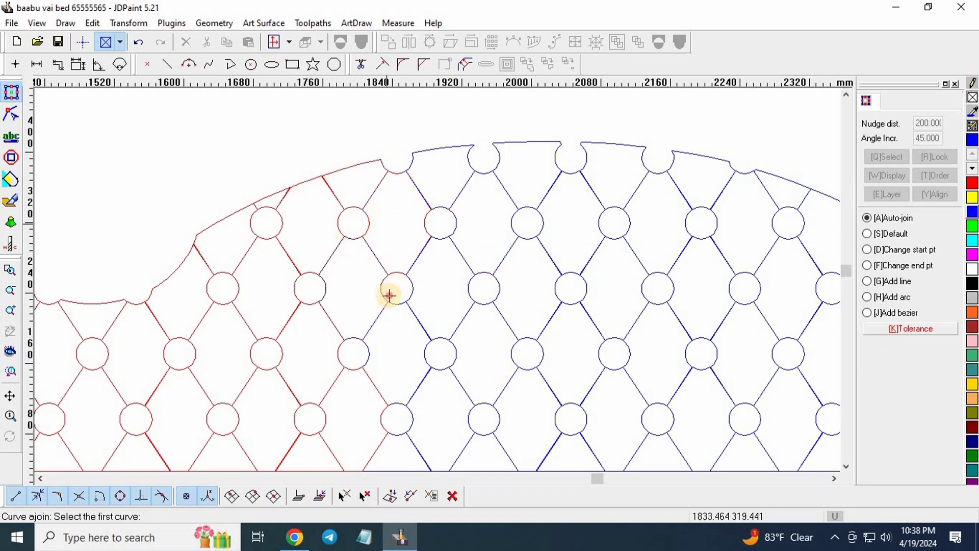
{"action": "left_click", "coordinate": [386, 312]}
{"action": "left_click", "coordinate": [440, 339]}
{"action": "left_click", "coordinate": [453, 231]}
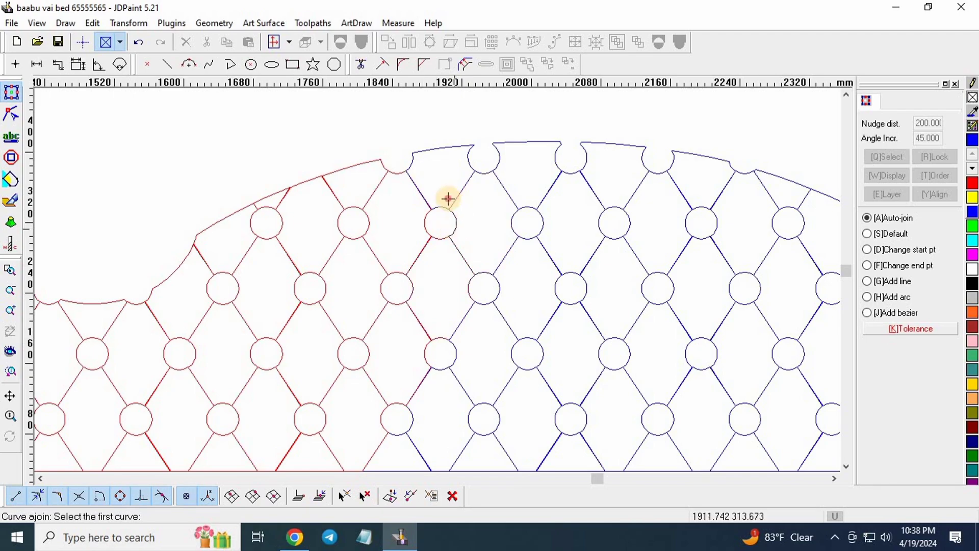
{"action": "left_click", "coordinate": [454, 204]}
{"action": "left_click", "coordinate": [500, 153]}
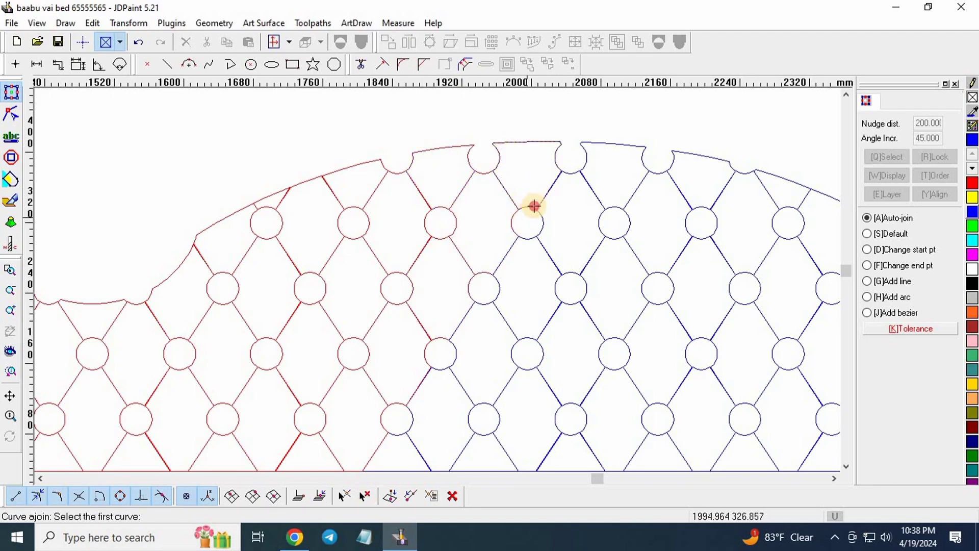
{"action": "left_click", "coordinate": [541, 248]}
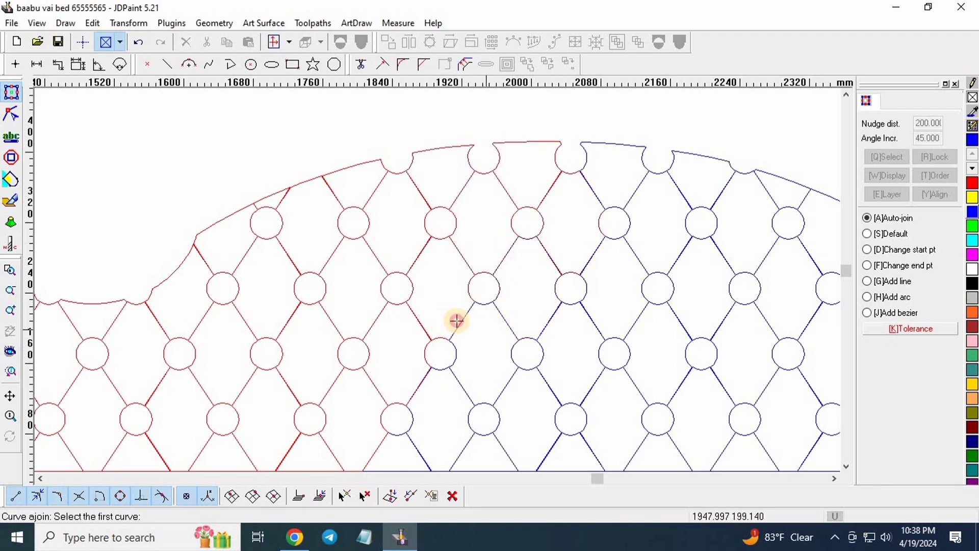
- Auto-join the remaining curves of the lower cells around the centre of the headboard's bottom edge
{"action": "scroll", "coordinate": [434, 280], "scroll_direction": "down", "scroll_amount": 2}
{"action": "left_click", "coordinate": [434, 280]}
{"action": "left_click", "coordinate": [413, 299]}
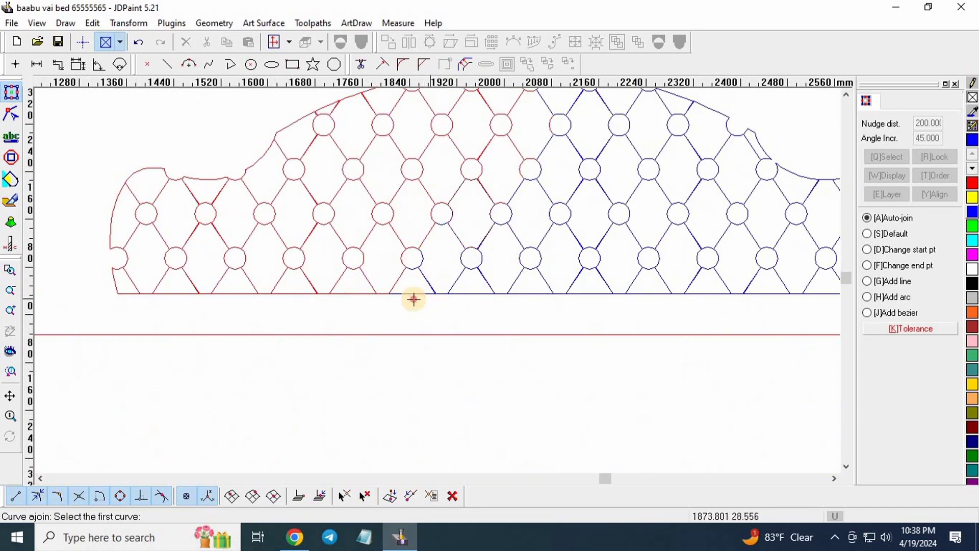
{"action": "left_click", "coordinate": [465, 282]}
{"action": "left_click", "coordinate": [485, 274]}
{"action": "left_click", "coordinate": [525, 277]}
{"action": "left_click", "coordinate": [571, 243]}
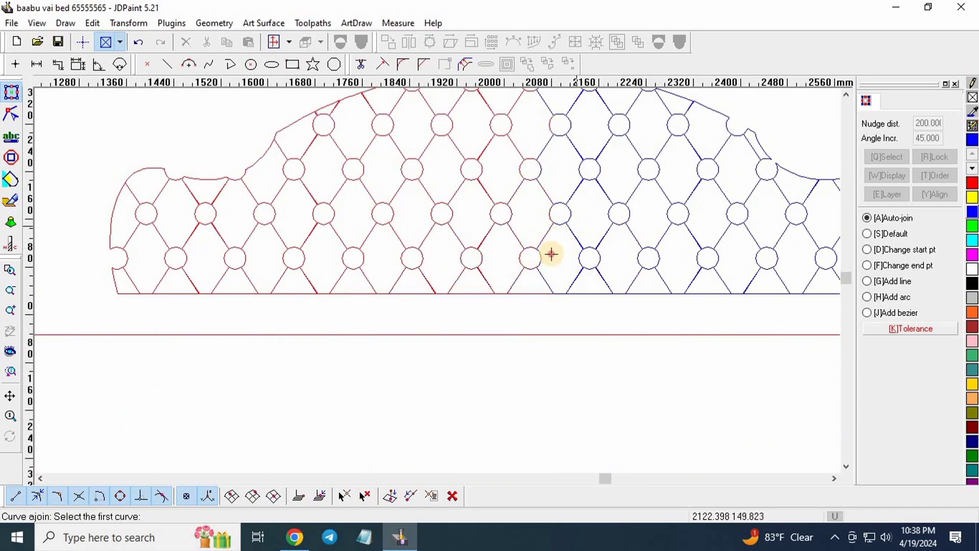
- Auto-join the curves of the lower and middle cells just right of the headboard's centre
{"action": "left_click", "coordinate": [574, 279]}
{"action": "left_click", "coordinate": [598, 278]}
{"action": "left_click", "coordinate": [641, 261]}
{"action": "left_click", "coordinate": [597, 219]}
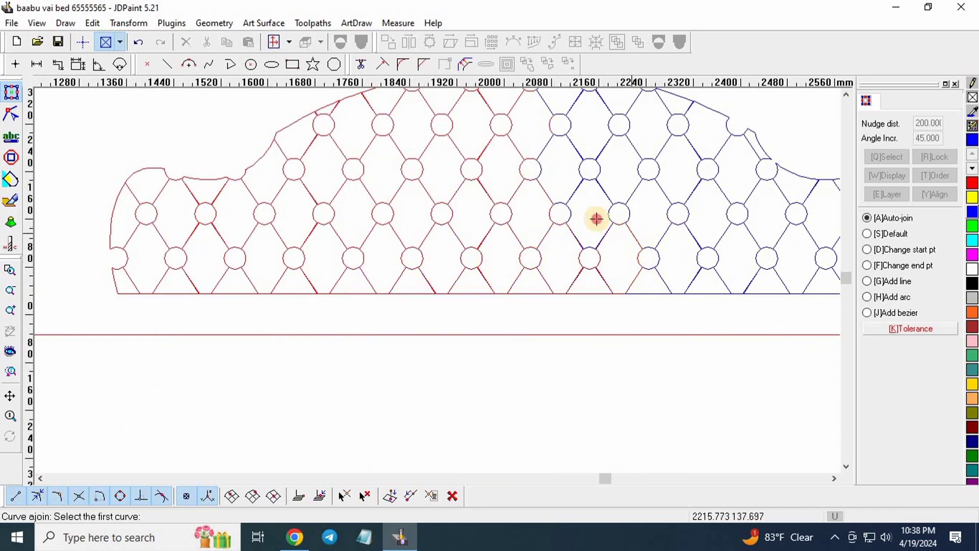
{"action": "left_click", "coordinate": [643, 244]}
{"action": "left_click", "coordinate": [591, 203]}
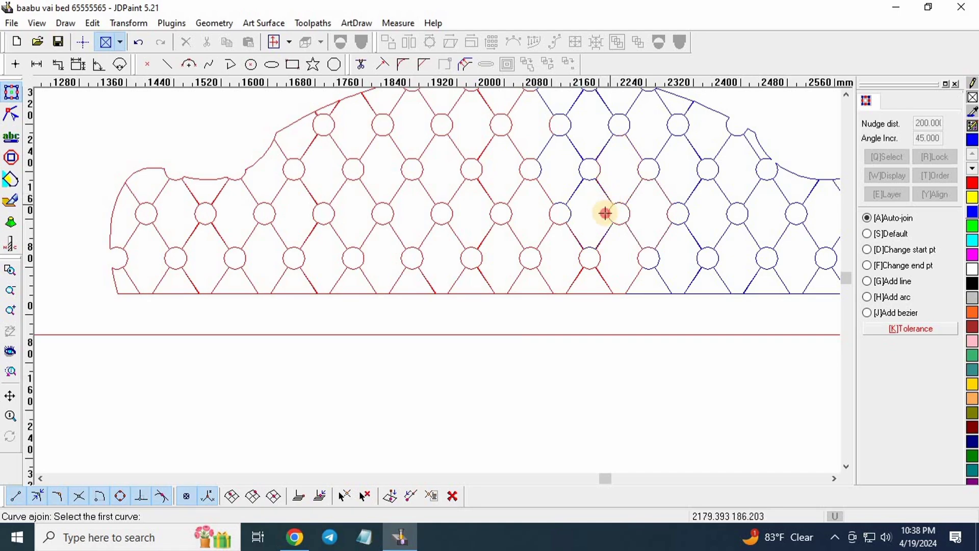
{"action": "left_click", "coordinate": [575, 145]}
- Auto-join the cell curves along the arch's right slope and in the rows directly beneath it
{"action": "scroll", "coordinate": [463, 233], "scroll_direction": "down", "scroll_amount": 5}
{"action": "scroll", "coordinate": [509, 166], "scroll_direction": "up", "scroll_amount": 5}
{"action": "left_click", "coordinate": [493, 205]}
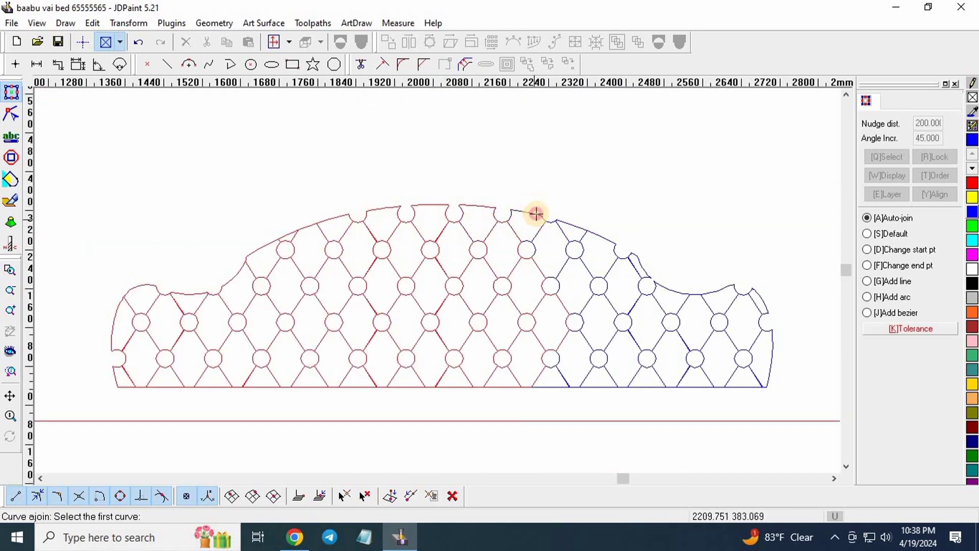
{"action": "left_click", "coordinate": [583, 226]}
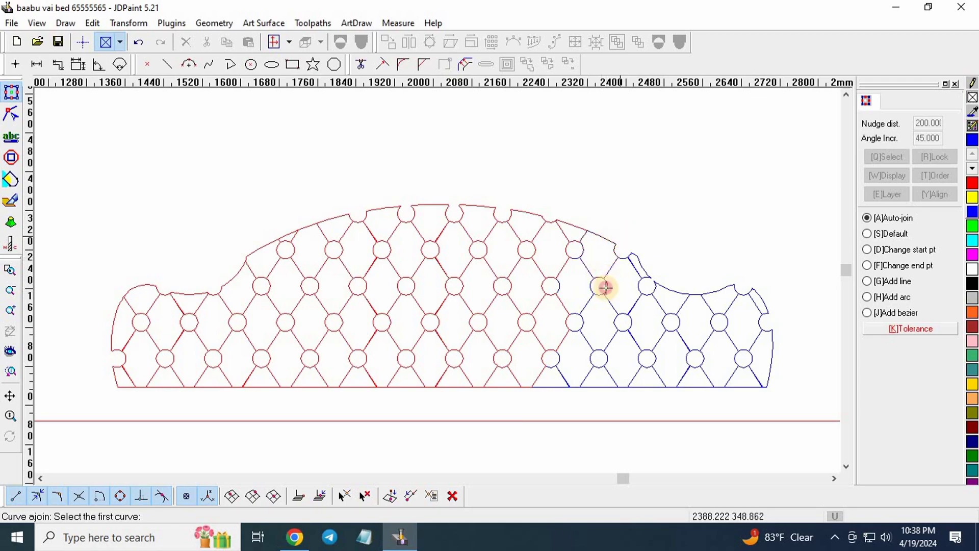
{"action": "left_click", "coordinate": [589, 306]}
{"action": "left_click", "coordinate": [586, 341]}
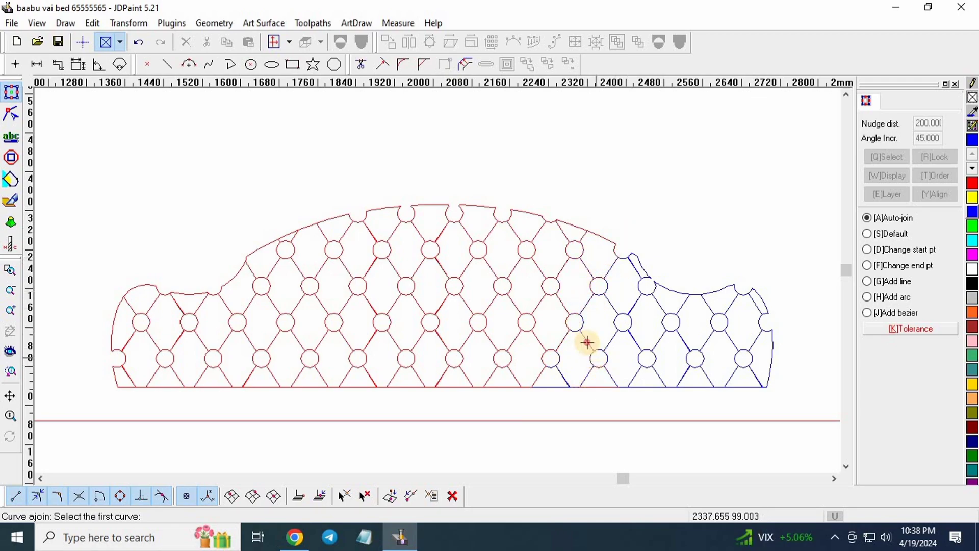
- Auto-join the bottom-row and middle-row cell curves beneath the foot of the arch's right slope
{"action": "left_click", "coordinate": [553, 388]}
{"action": "left_click", "coordinate": [640, 373]}
{"action": "left_click", "coordinate": [616, 389]}
{"action": "left_click", "coordinate": [632, 332]}
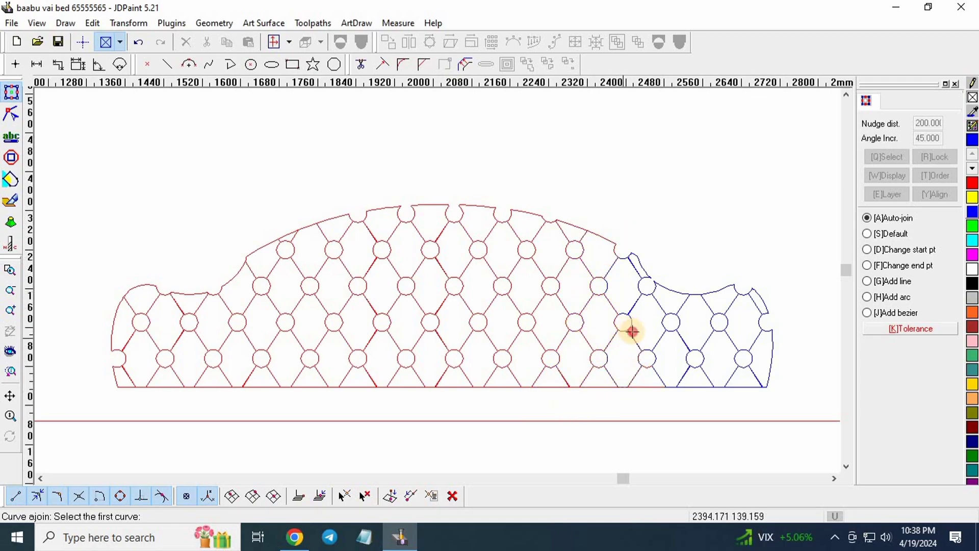
{"action": "left_click", "coordinate": [636, 285]}
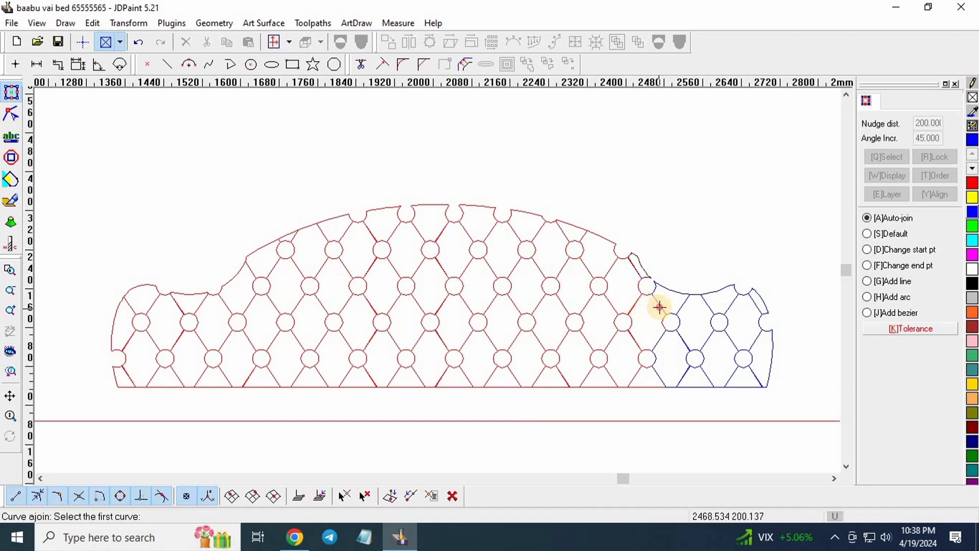
- Auto-join the last cell curves at the headboard's right end and finish the joining command
{"action": "left_click", "coordinate": [685, 301]}
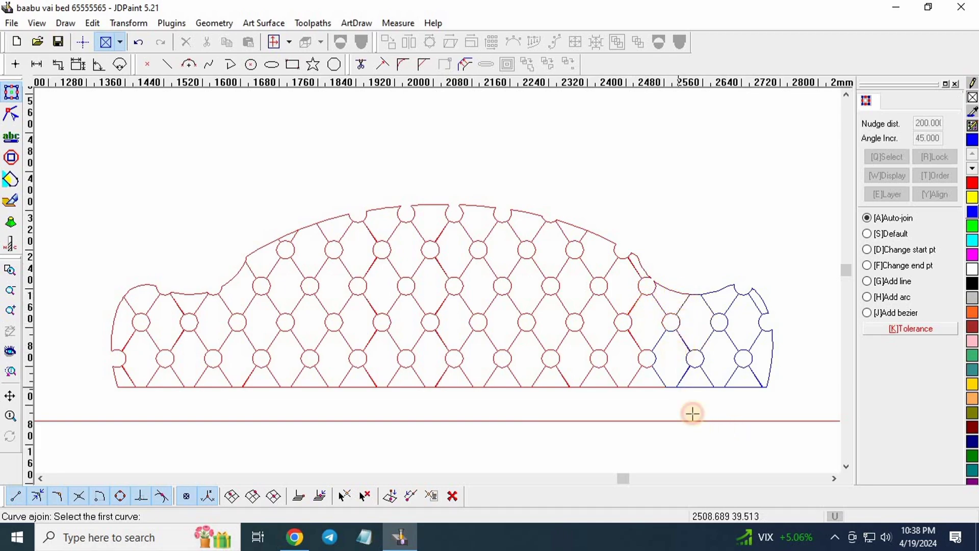
{"action": "left_click", "coordinate": [687, 381]}
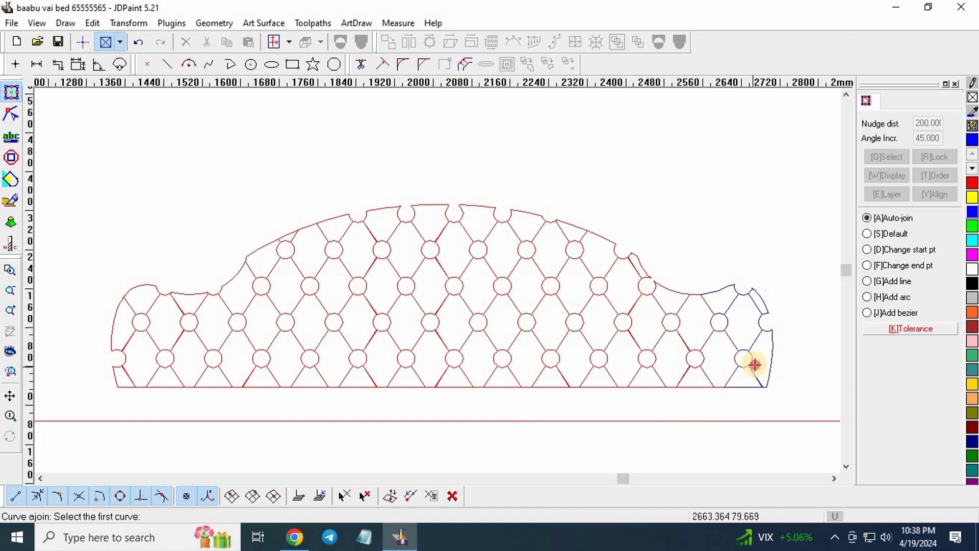
{"action": "left_click", "coordinate": [755, 365]}
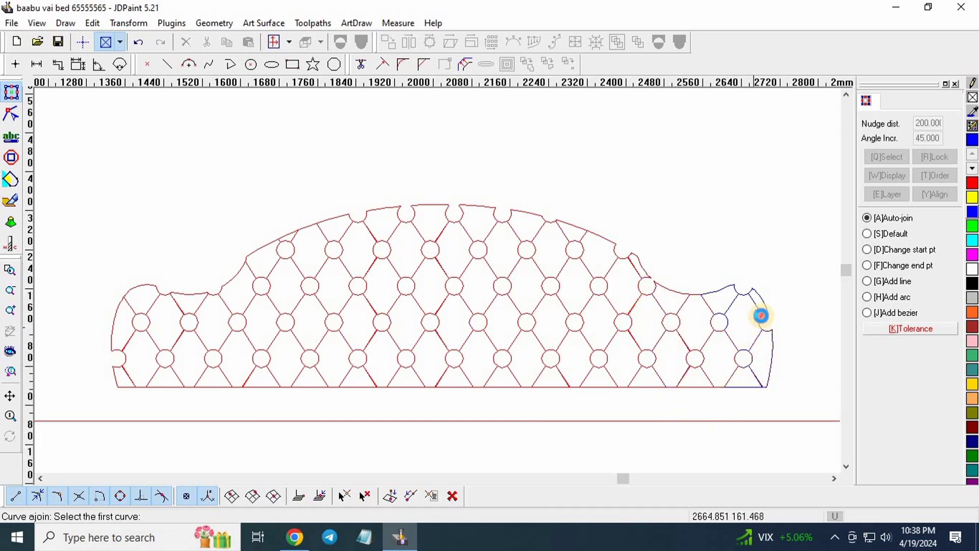
{"action": "left_click", "coordinate": [719, 295]}
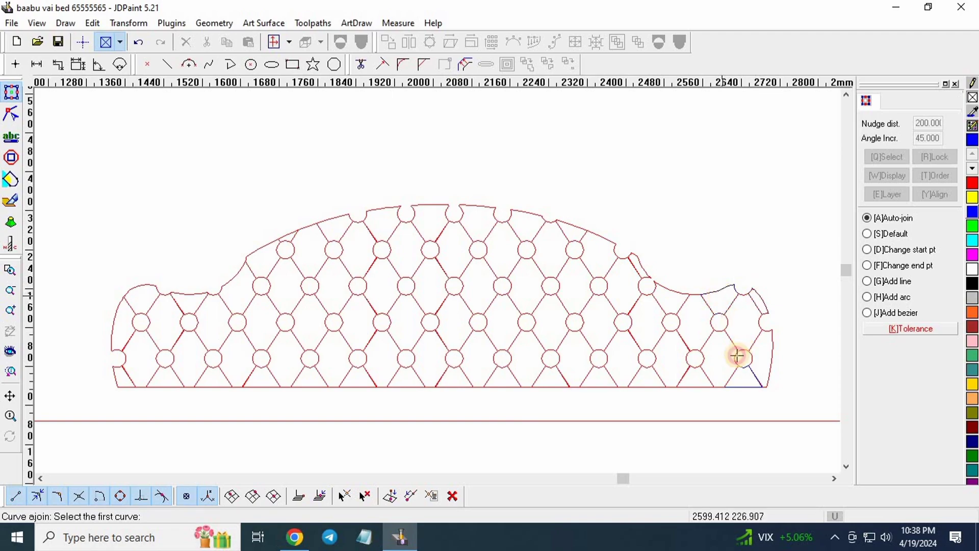
{"action": "right_click", "coordinate": [684, 234]}
- Select all the joined headboard pattern curves, without the surrounding rectangle, and combine them into one object
{"action": "scroll", "coordinate": [309, 255], "scroll_direction": "up", "scroll_amount": 5}
{"action": "scroll", "coordinate": [291, 234], "scroll_direction": "down", "scroll_amount": 4}
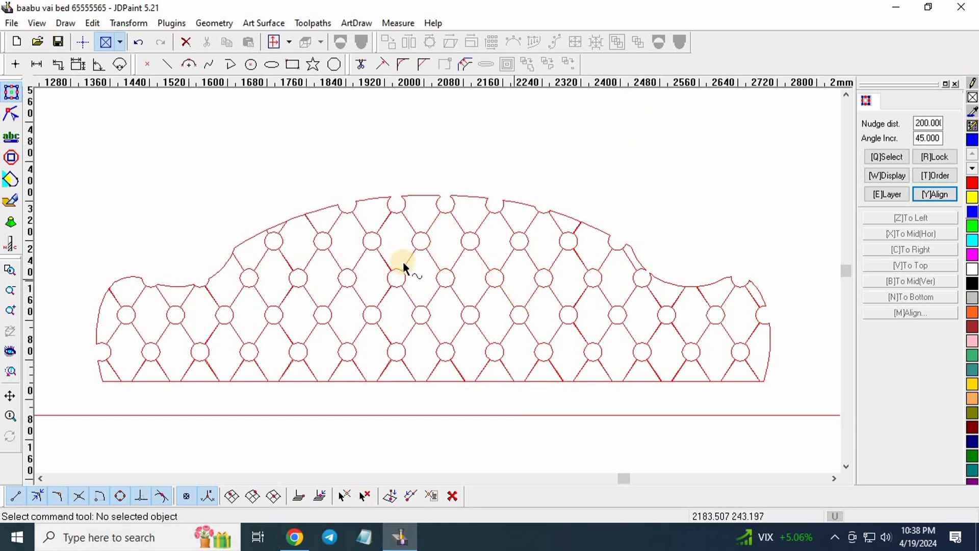
{"action": "scroll", "coordinate": [540, 181], "scroll_direction": "down", "scroll_amount": 2}
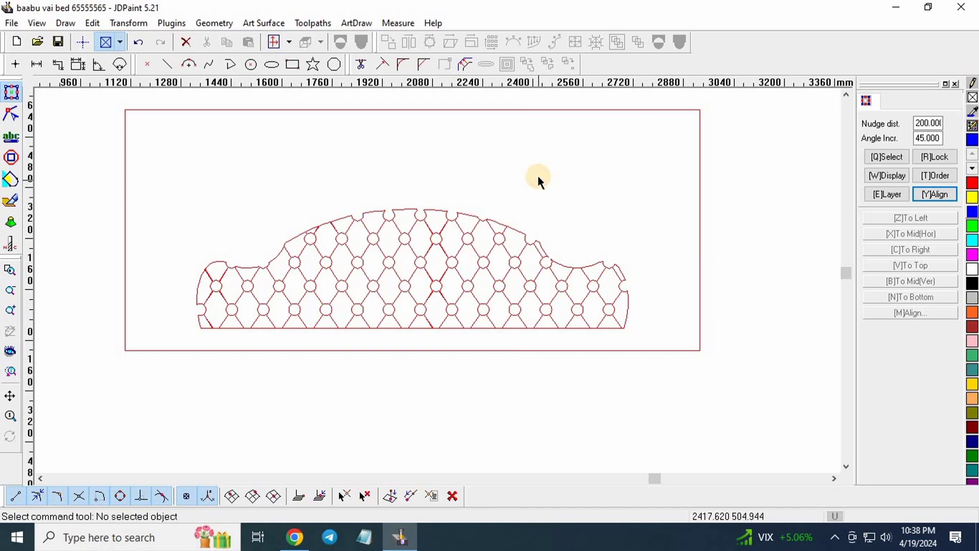
{"action": "left_click_drag", "start_coordinate": [59, 147], "coordinate": [765, 426]}
{"action": "left_click", "coordinate": [457, 203]}
{"action": "left_click_drag", "start_coordinate": [703, 365], "coordinate": [701, 392]}
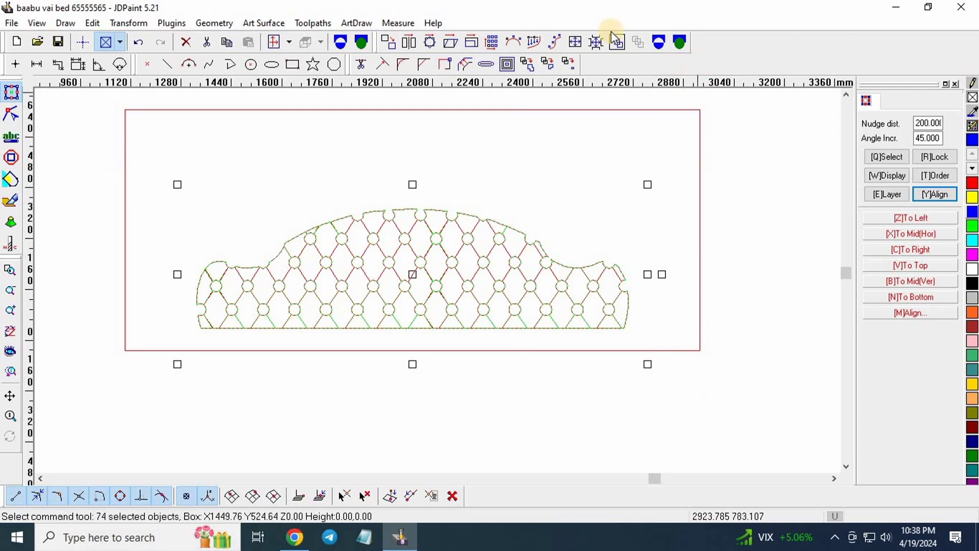
{"action": "left_click", "coordinate": [658, 42]}
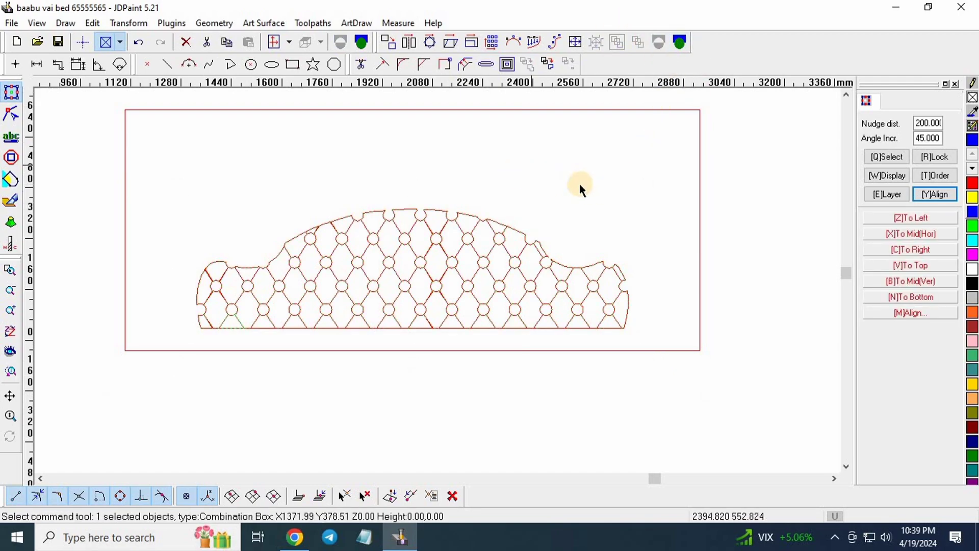
- Create a pocket toolpath for the combined headboard pattern using the Common strategy
{"action": "left_click_drag", "start_coordinate": [579, 181], "coordinate": [431, 299]}
{"action": "left_click", "coordinate": [313, 23]}
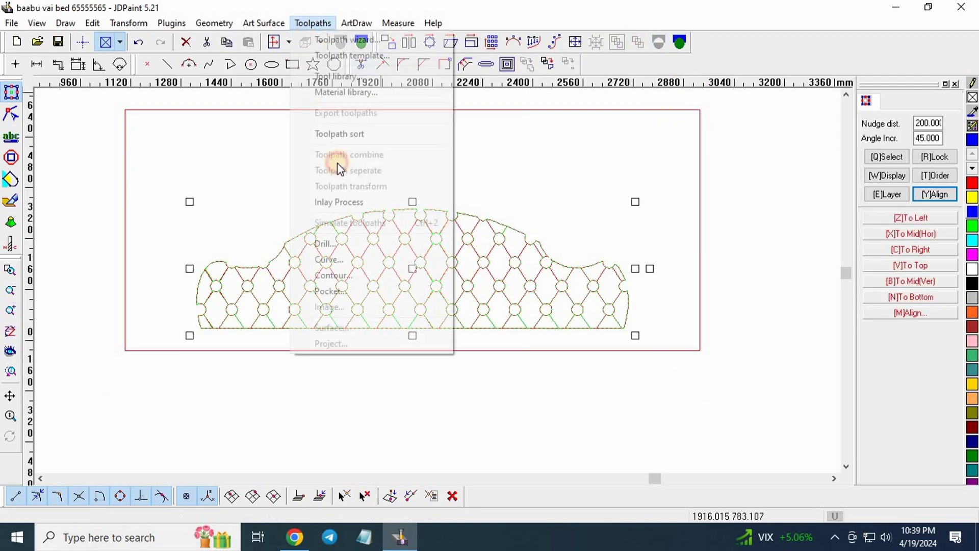
{"action": "left_click", "coordinate": [411, 285]}
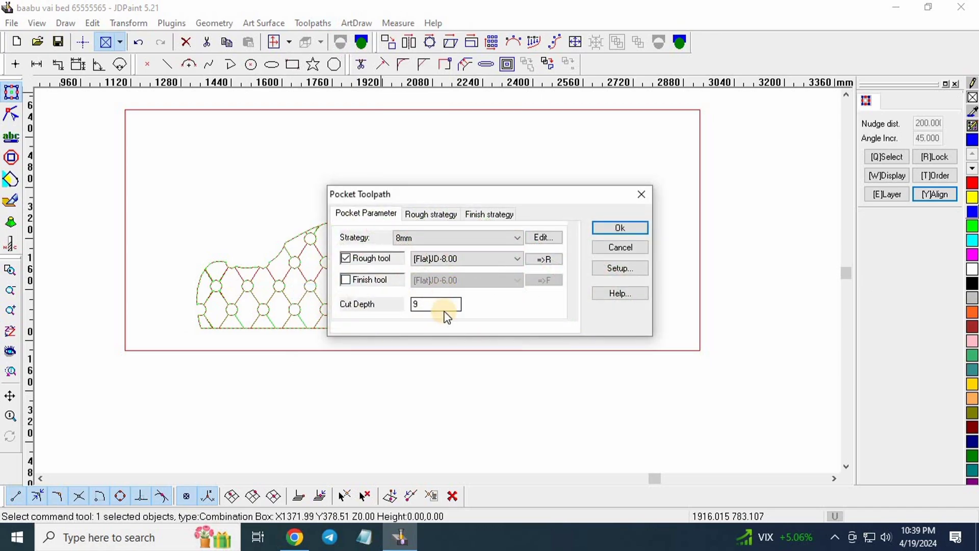
{"action": "left_click", "coordinate": [472, 238]}
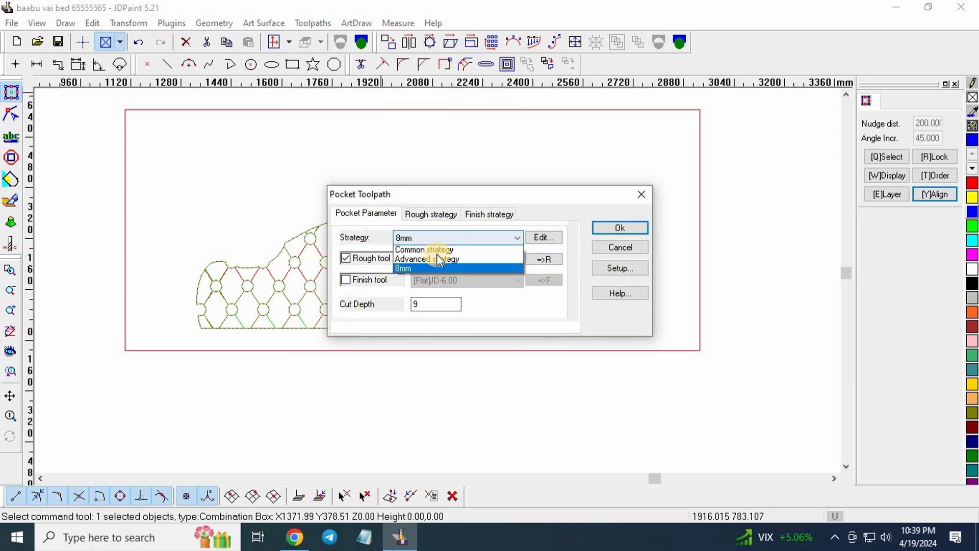
{"action": "left_click", "coordinate": [426, 247]}
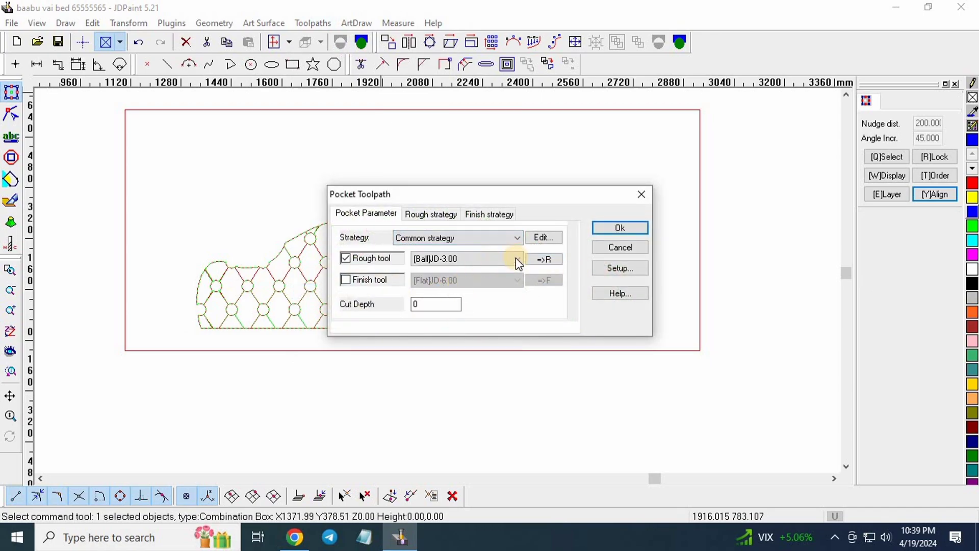
{"action": "left_click", "coordinate": [609, 229]}
{"action": "left_click", "coordinate": [514, 182]}
- Examine the pocket toolpath across the whole headboard and close up around the button circles
{"action": "scroll", "coordinate": [404, 253], "scroll_direction": "up", "scroll_amount": 3}
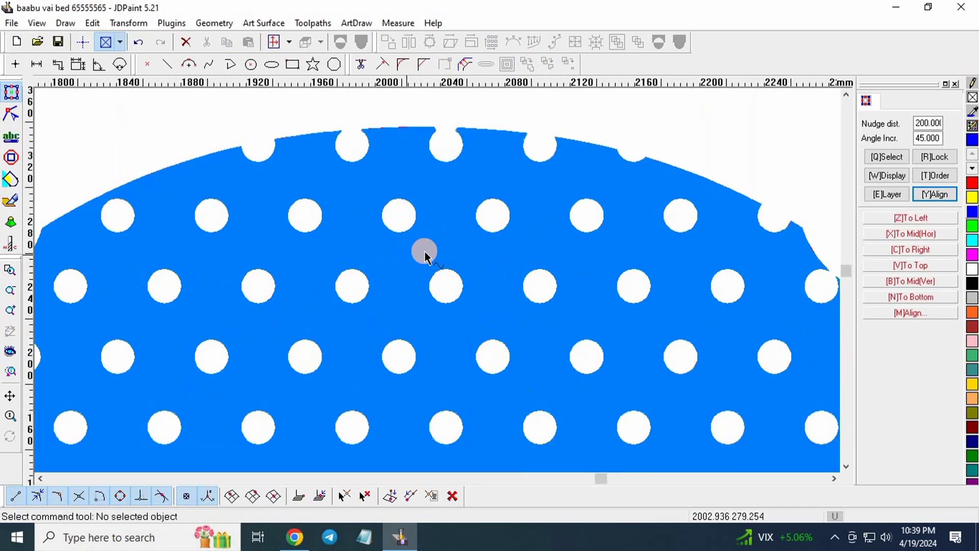
{"action": "scroll", "coordinate": [424, 252], "scroll_direction": "up", "scroll_amount": 3}
{"action": "scroll", "coordinate": [434, 235], "scroll_direction": "down", "scroll_amount": 6}
{"action": "scroll", "coordinate": [215, 262], "scroll_direction": "up", "scroll_amount": 1}
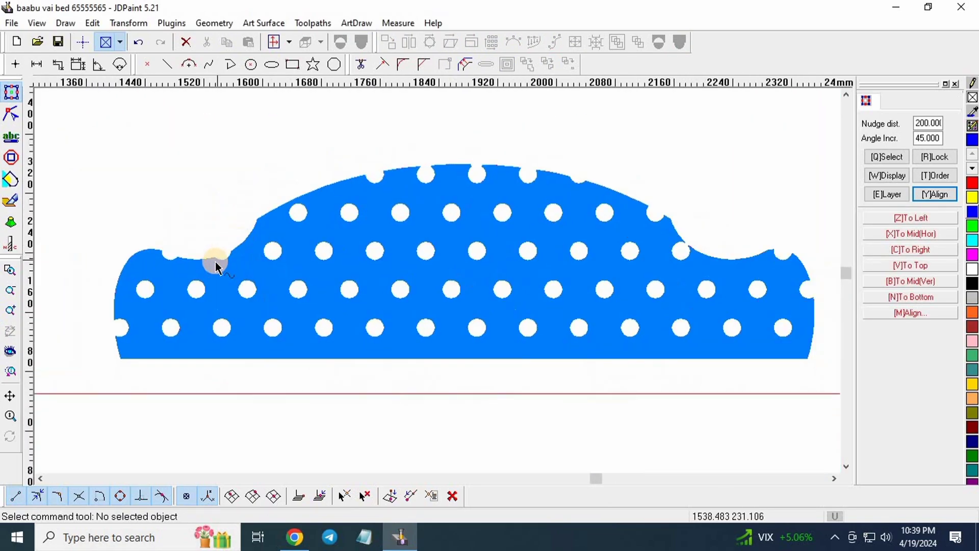
{"action": "scroll", "coordinate": [214, 250], "scroll_direction": "up", "scroll_amount": 1}
{"action": "scroll", "coordinate": [213, 235], "scroll_direction": "down", "scroll_amount": 2}
{"action": "scroll", "coordinate": [740, 292], "scroll_direction": "up", "scroll_amount": 1}
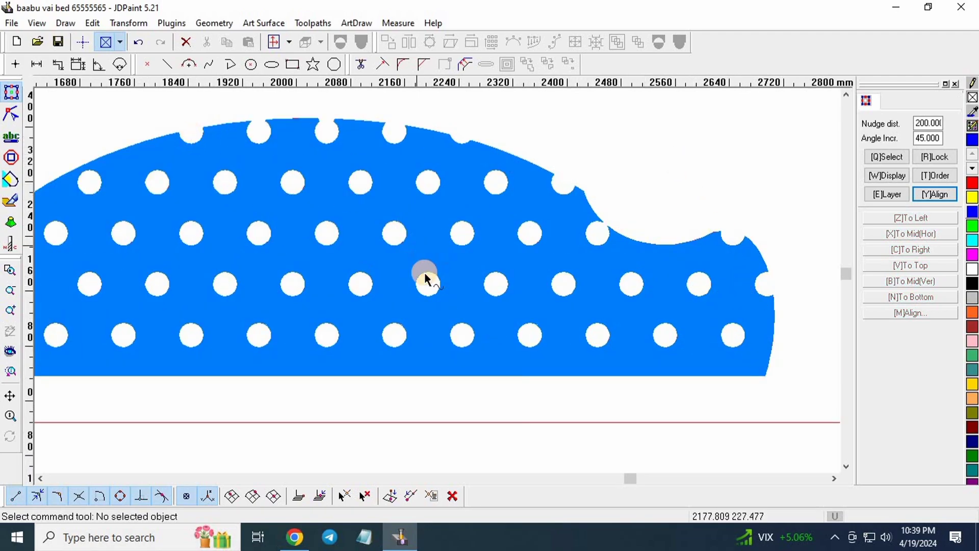
{"action": "scroll", "coordinate": [424, 273], "scroll_direction": "down", "scroll_amount": 1}
{"action": "scroll", "coordinate": [434, 247], "scroll_direction": "up", "scroll_amount": 4}
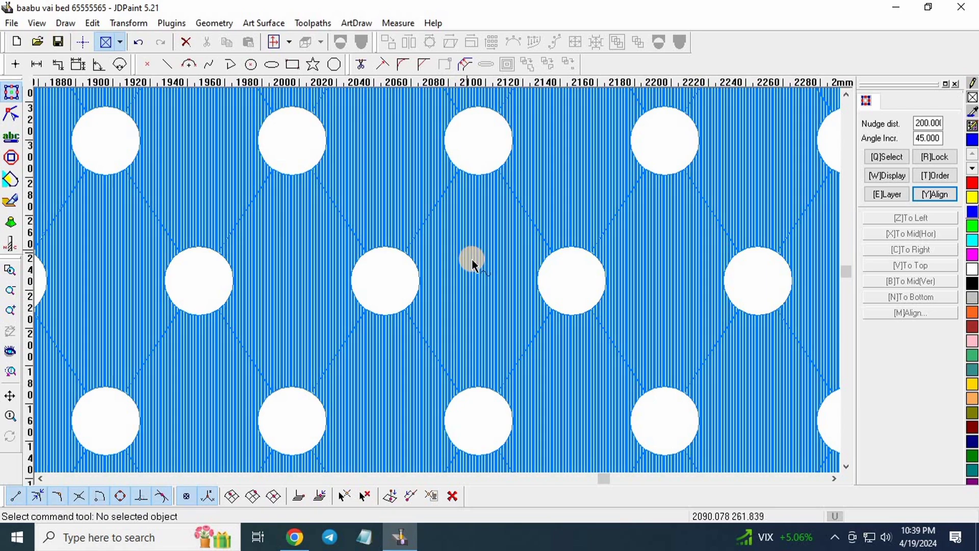
- Examine the pocket toolpath's gaps along the diamond lines and the overall headboard pattern above the separate diamond grid
{"action": "scroll", "coordinate": [471, 263], "scroll_direction": "up", "scroll_amount": 3}
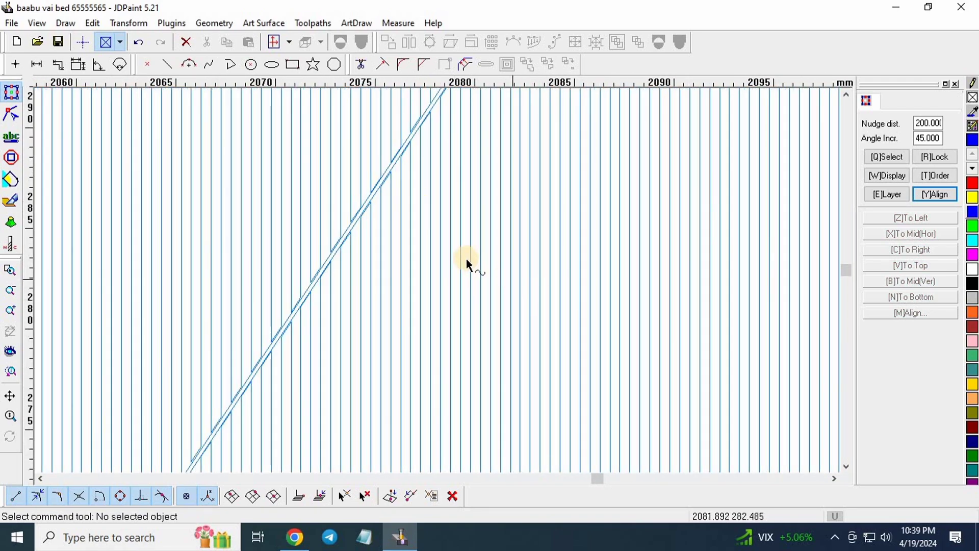
{"action": "scroll", "coordinate": [466, 259], "scroll_direction": "down", "scroll_amount": 5}
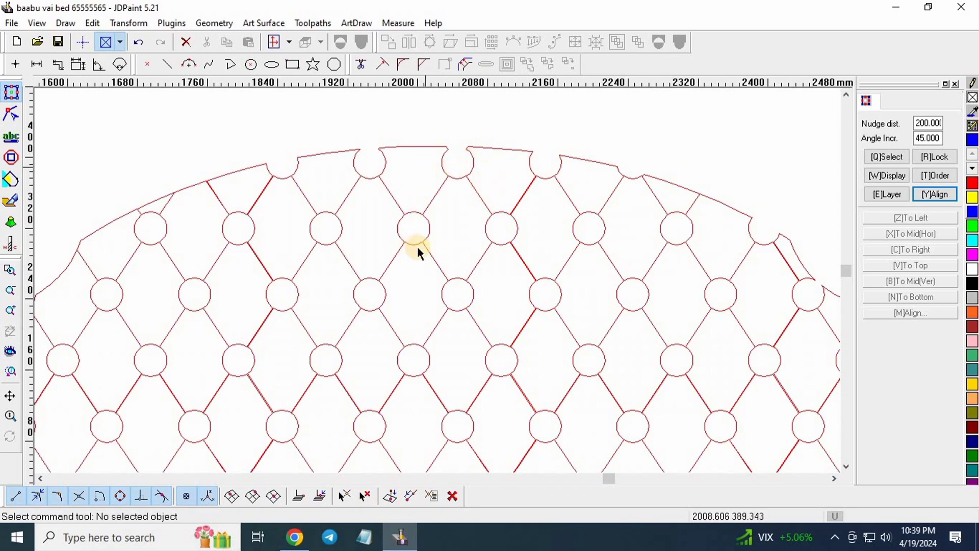
{"action": "scroll", "coordinate": [417, 246], "scroll_direction": "down", "scroll_amount": 2}
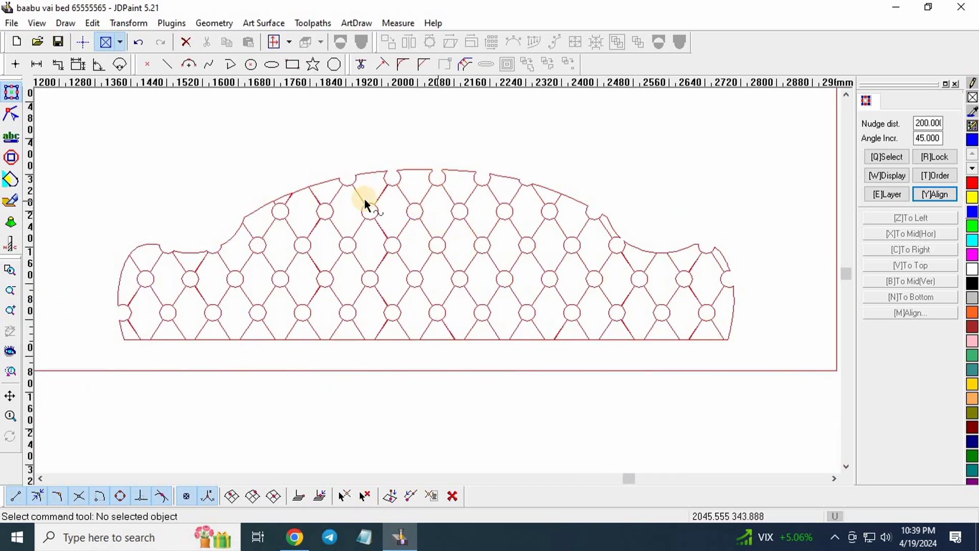
{"action": "scroll", "coordinate": [518, 146], "scroll_direction": "down", "scroll_amount": 1}
{"action": "left_click", "coordinate": [429, 198]}
{"action": "scroll", "coordinate": [400, 238], "scroll_direction": "down", "scroll_amount": 3}
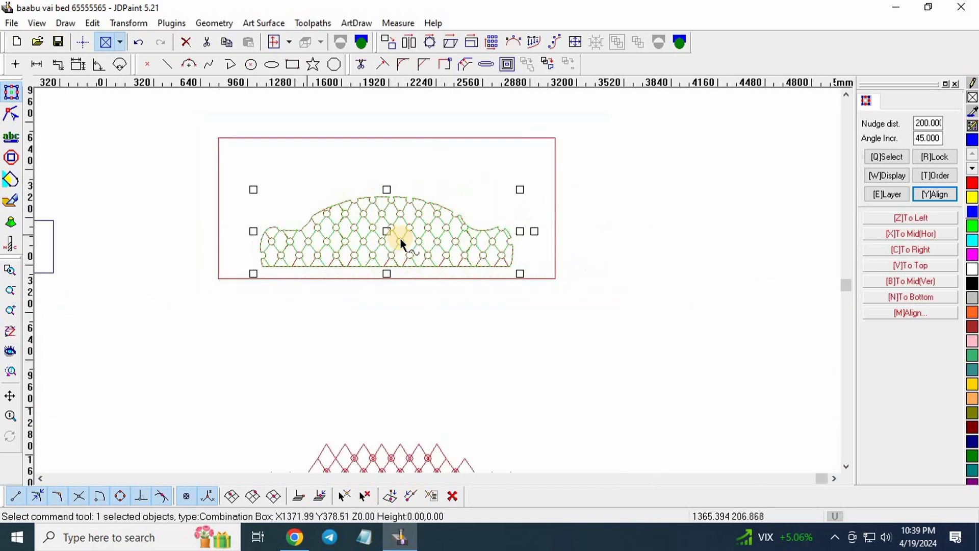
{"action": "left_click", "coordinate": [555, 392]}
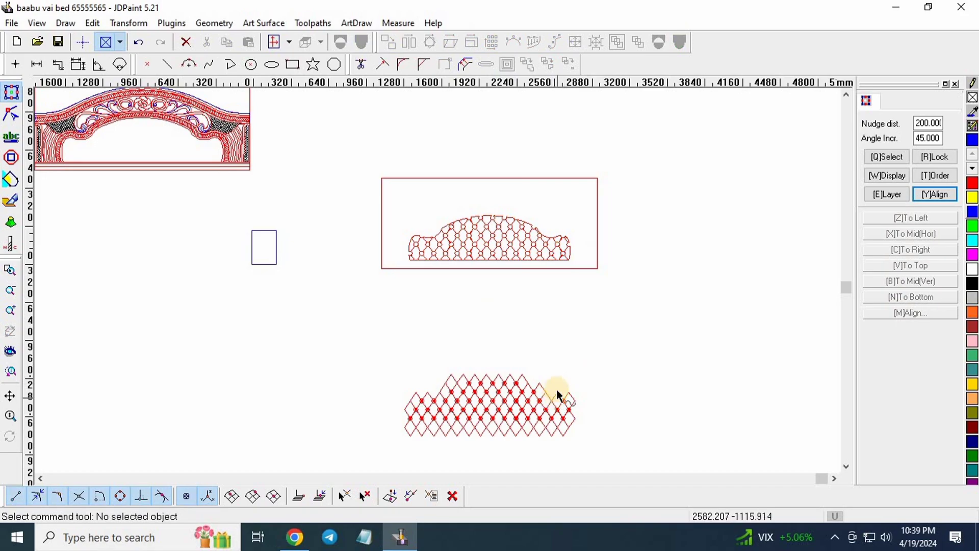
- Select the diamond grid and button circles below the headboard and nudge them up in 200 mm increments until they overlay the headboard pattern
{"action": "scroll", "coordinate": [556, 390], "scroll_direction": "up", "scroll_amount": 1}
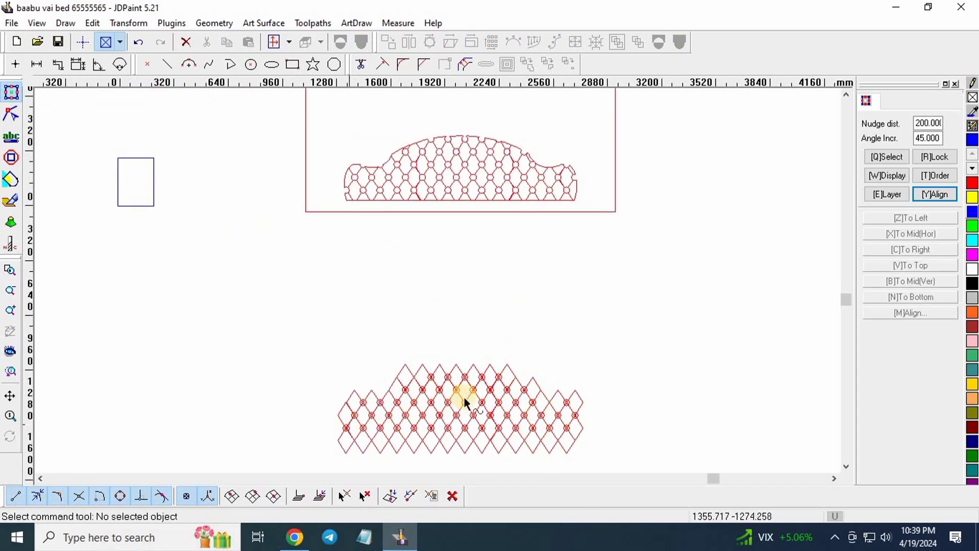
{"action": "left_click_drag", "start_coordinate": [505, 299], "coordinate": [440, 390]}
{"action": "key", "text": "Up"}
{"action": "key", "text": "Up"}
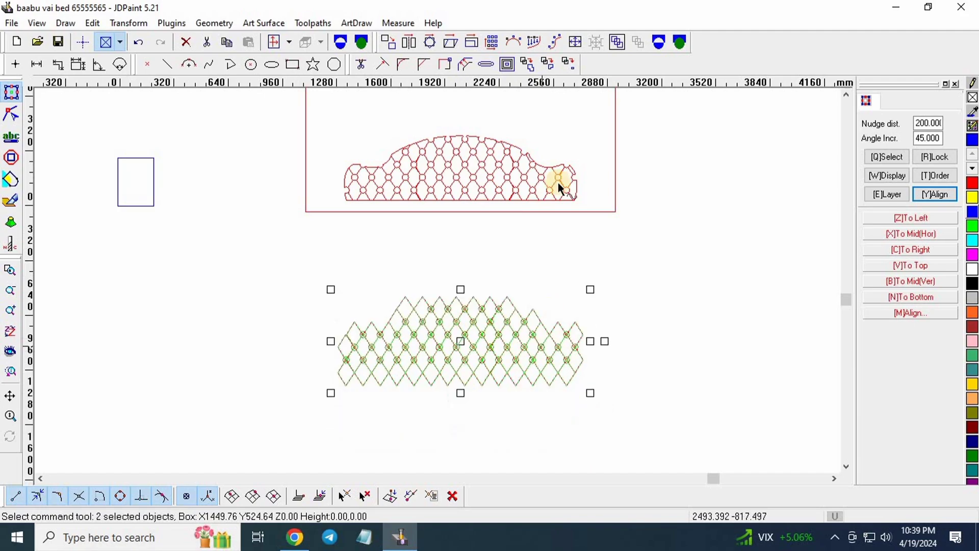
{"action": "key", "text": "Up"}
{"action": "key", "text": "Up"}
{"action": "key", "text": "Up"}
{"action": "key", "text": "Up"}
{"action": "key", "text": "Up"}
- Check close up how the overlaid diamond grid and button circles match the headboard's cell outlines
{"action": "scroll", "coordinate": [469, 153], "scroll_direction": "up", "scroll_amount": 5}
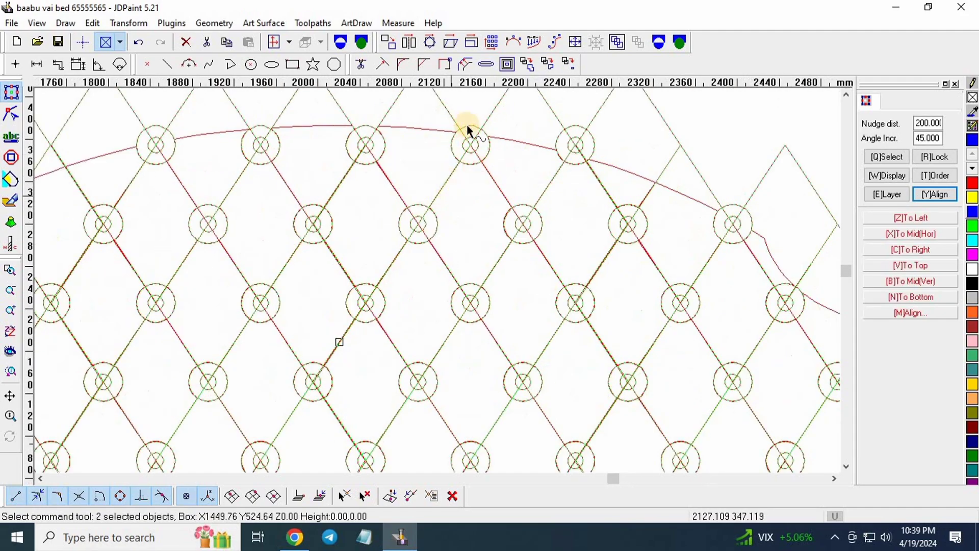
{"action": "scroll", "coordinate": [467, 125], "scroll_direction": "up", "scroll_amount": 2}
{"action": "scroll", "coordinate": [449, 253], "scroll_direction": "down", "scroll_amount": 2}
{"action": "scroll", "coordinate": [378, 381], "scroll_direction": "up", "scroll_amount": 3}
{"action": "scroll", "coordinate": [316, 340], "scroll_direction": "down", "scroll_amount": 2}
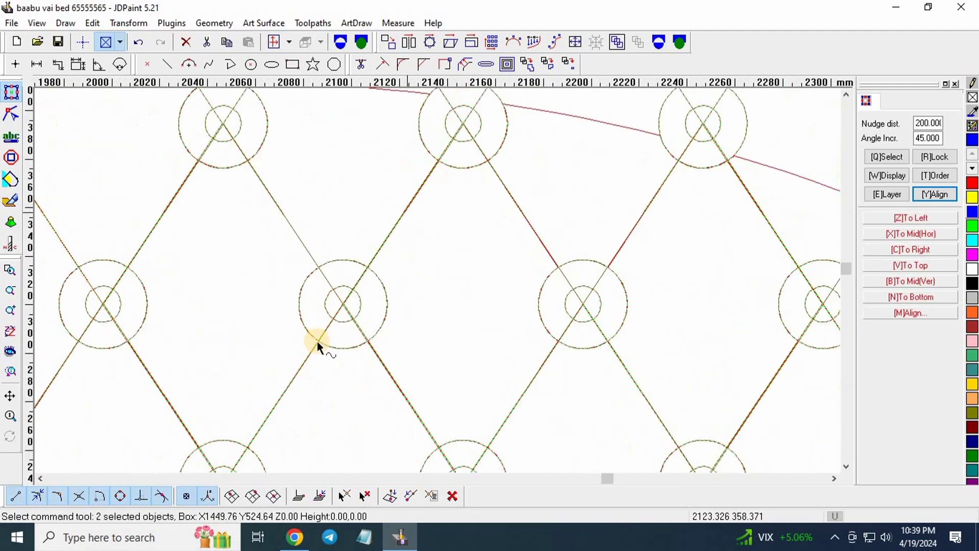
{"action": "scroll", "coordinate": [332, 295], "scroll_direction": "up", "scroll_amount": 3}
{"action": "scroll", "coordinate": [372, 328], "scroll_direction": "down", "scroll_amount": 1}
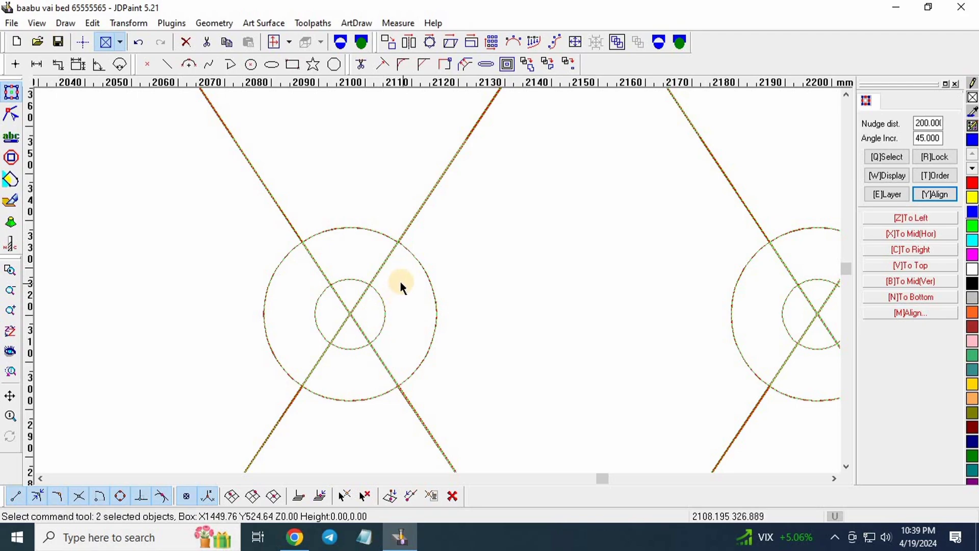
- Select only the combined button circles and nudge them down in 200 mm increments, clear of the headboard
{"action": "left_click", "coordinate": [385, 291]}
{"action": "left_click", "coordinate": [373, 300]}
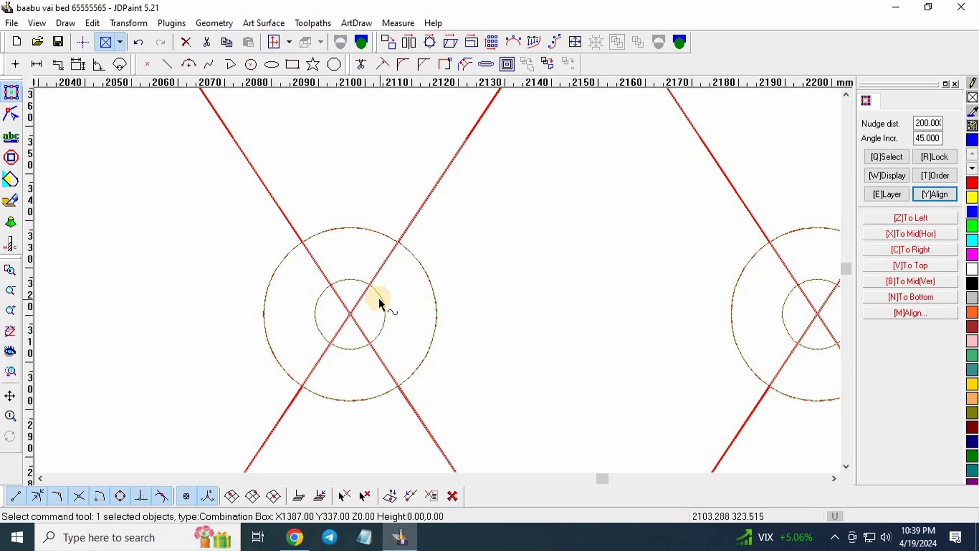
{"action": "scroll", "coordinate": [393, 220], "scroll_direction": "down", "scroll_amount": 5}
{"action": "key", "text": "Down"}
{"action": "scroll", "coordinate": [399, 214], "scroll_direction": "down", "scroll_amount": 8}
{"action": "key", "text": "Down"}
{"action": "key", "text": "Down"}
{"action": "key", "text": "Down"}
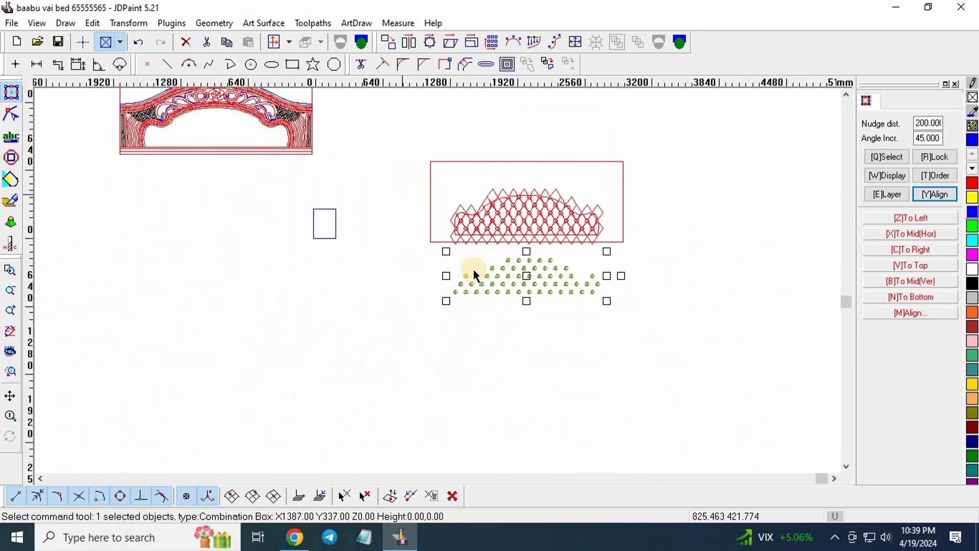
- Nudge the diamond grid down in 200 mm increments below the headboard and select the remaining combined headboard pattern
{"action": "left_click", "coordinate": [693, 252]}
{"action": "scroll", "coordinate": [543, 207], "scroll_direction": "up", "scroll_amount": 4}
{"action": "left_click", "coordinate": [493, 158]}
{"action": "key", "text": "Down"}
{"action": "key", "text": "Down"}
{"action": "key", "text": "Down"}
{"action": "key", "text": "Down"}
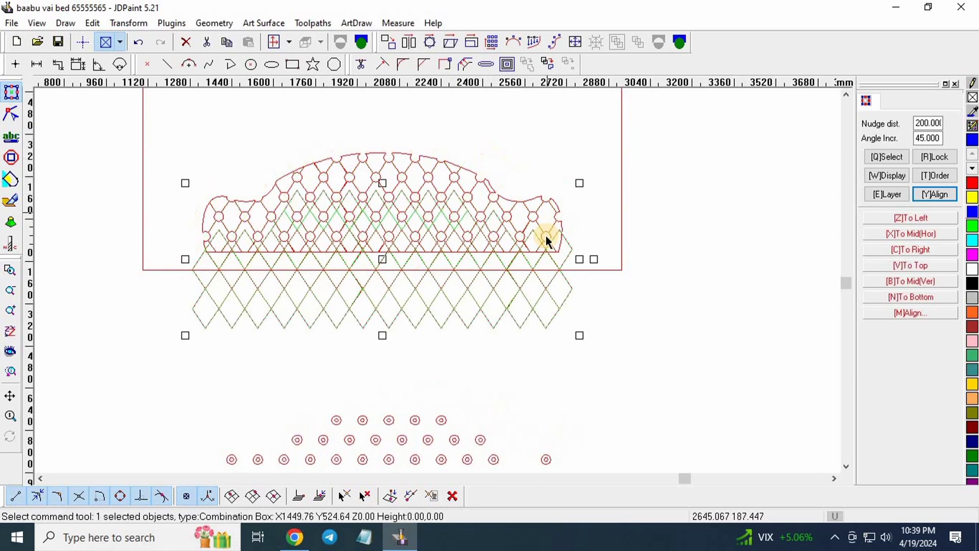
{"action": "scroll", "coordinate": [511, 173], "scroll_direction": "up", "scroll_amount": 5}
{"action": "left_click_drag", "start_coordinate": [461, 194], "coordinate": [343, 272]}
{"action": "key", "text": "Down"}
{"action": "scroll", "coordinate": [417, 238], "scroll_direction": "down", "scroll_amount": 5}
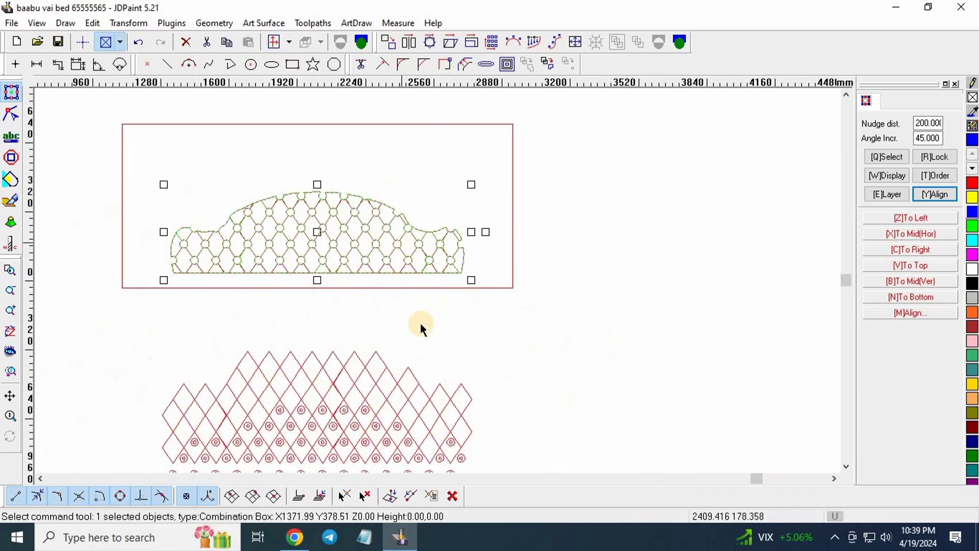
- Nudge the diamond grid back up in 200 mm increments over the headboard pattern
{"action": "left_click", "coordinate": [354, 355]}
{"action": "left_click_drag", "start_coordinate": [357, 347], "coordinate": [358, 245]}
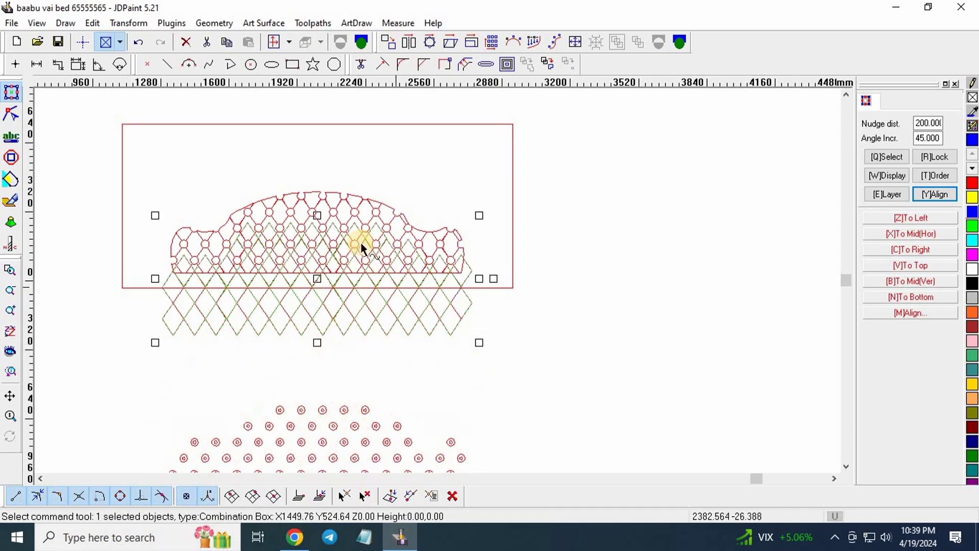
{"action": "scroll", "coordinate": [352, 246], "scroll_direction": "up", "scroll_amount": 5}
{"action": "scroll", "coordinate": [355, 206], "scroll_direction": "down", "scroll_amount": 3}
{"action": "scroll", "coordinate": [378, 213], "scroll_direction": "down", "scroll_amount": 5}
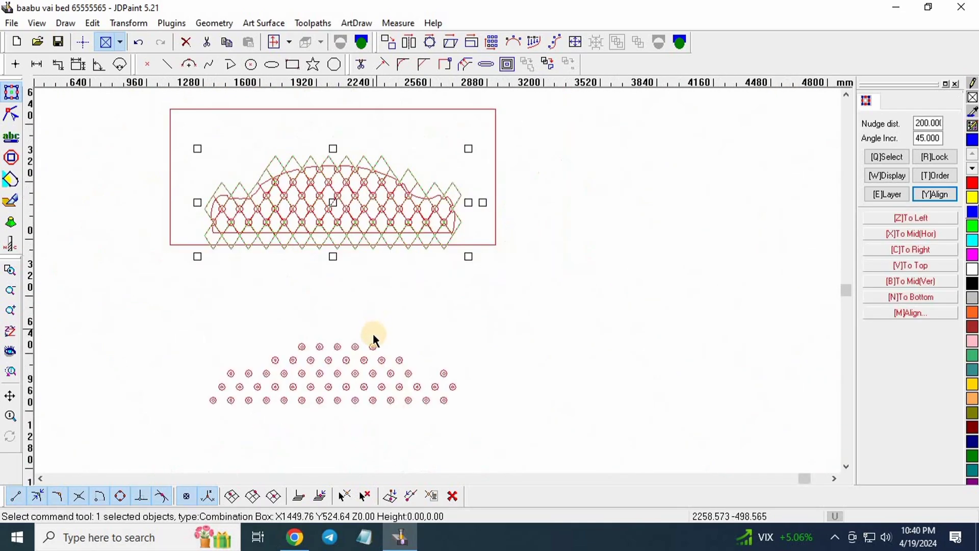
- Select the button circles and nudge them back up in 200 mm increments onto the diamond grid's crossings
{"action": "scroll", "coordinate": [374, 334], "scroll_direction": "up", "scroll_amount": 4}
{"action": "left_click_drag", "start_coordinate": [374, 329], "coordinate": [345, 389]}
{"action": "key", "text": "Up"}
{"action": "key", "text": "Up"}
{"action": "key", "text": "Up"}
{"action": "scroll", "coordinate": [373, 338], "scroll_direction": "down", "scroll_amount": 6}
{"action": "key", "text": "Up"}
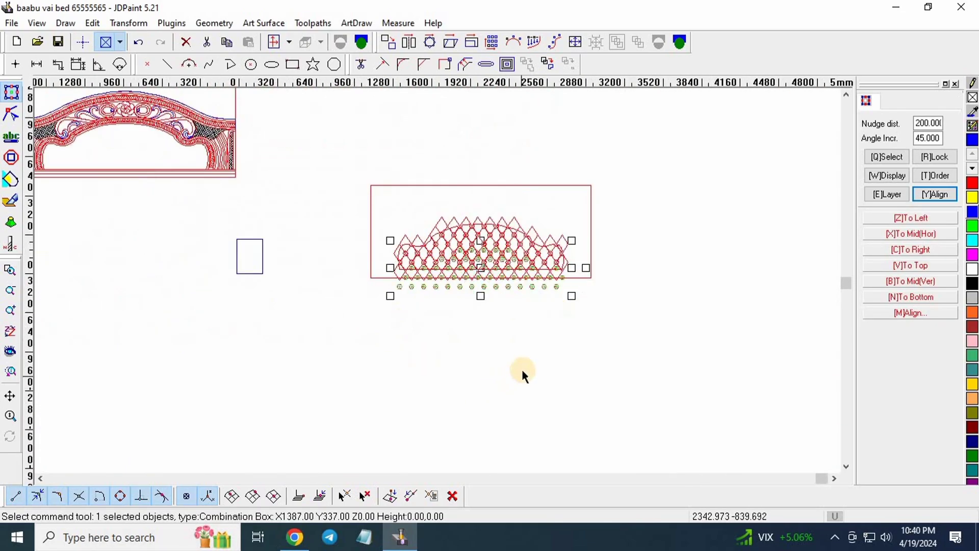
{"action": "key", "text": "Up"}
{"action": "scroll", "coordinate": [584, 283], "scroll_direction": "up", "scroll_amount": 6}
{"action": "scroll", "coordinate": [547, 297], "scroll_direction": "down", "scroll_amount": 5}
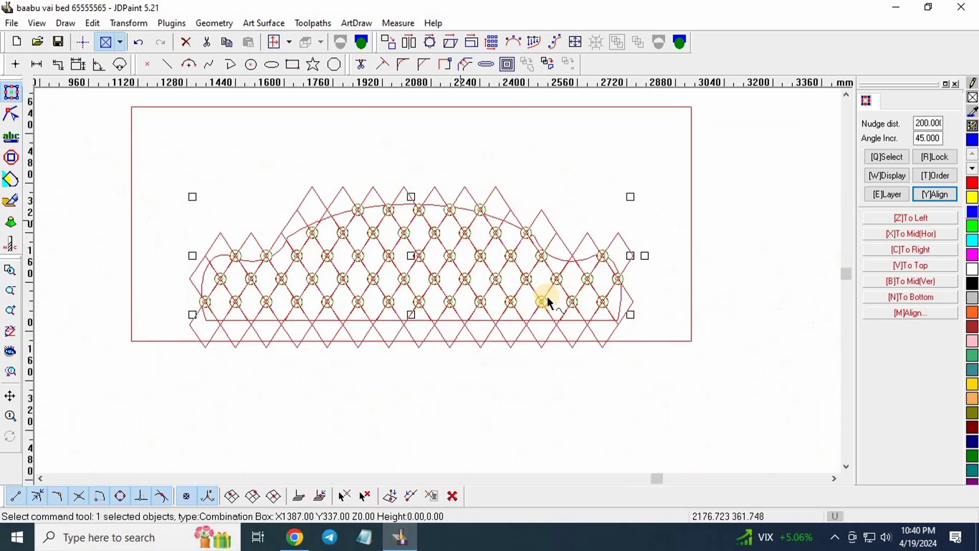
- Inspect the overlaid headboard pattern, diamond grid and button circles up close and across the whole rectangle
{"action": "scroll", "coordinate": [507, 236], "scroll_direction": "up", "scroll_amount": 4}
{"action": "scroll", "coordinate": [513, 227], "scroll_direction": "up", "scroll_amount": 4}
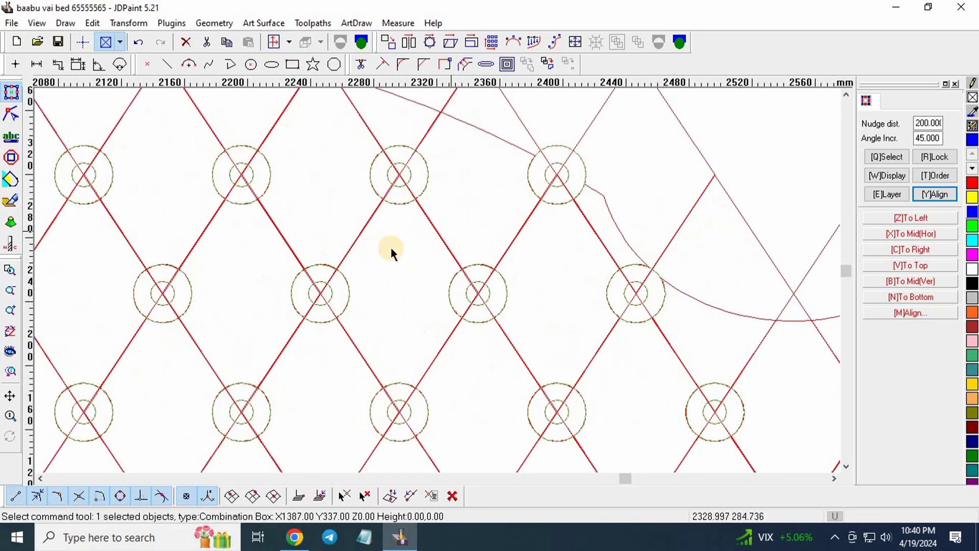
{"action": "scroll", "coordinate": [390, 247], "scroll_direction": "down", "scroll_amount": 3}
{"action": "scroll", "coordinate": [474, 199], "scroll_direction": "down", "scroll_amount": 3}
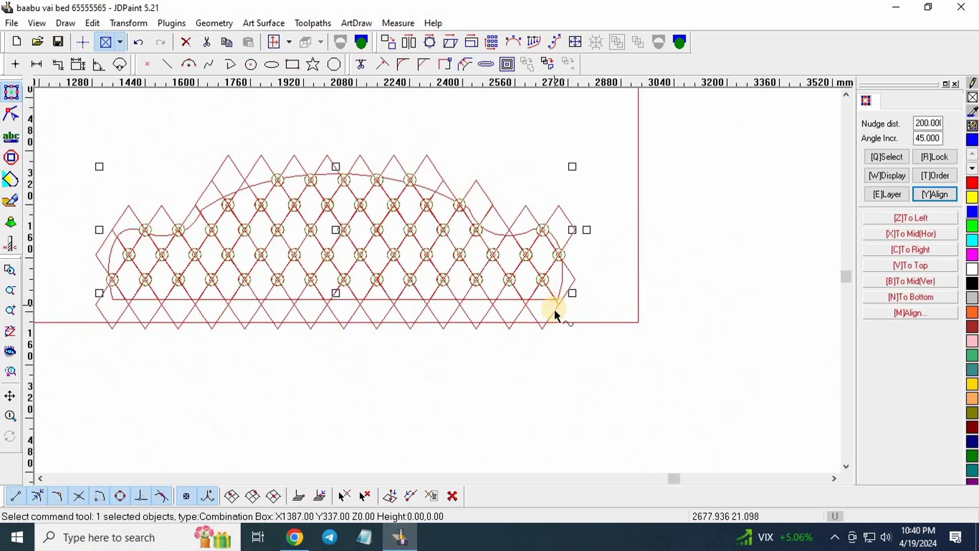
{"action": "scroll", "coordinate": [555, 310], "scroll_direction": "down", "scroll_amount": 2}
{"action": "scroll", "coordinate": [461, 230], "scroll_direction": "up", "scroll_amount": 4}
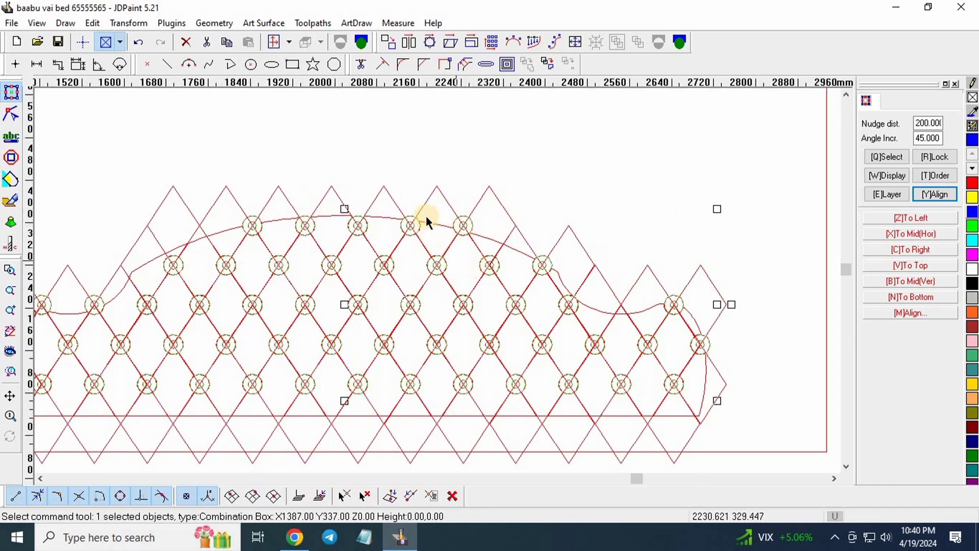
{"action": "scroll", "coordinate": [448, 216], "scroll_direction": "down", "scroll_amount": 1}
{"action": "scroll", "coordinate": [488, 241], "scroll_direction": "down", "scroll_amount": 2}
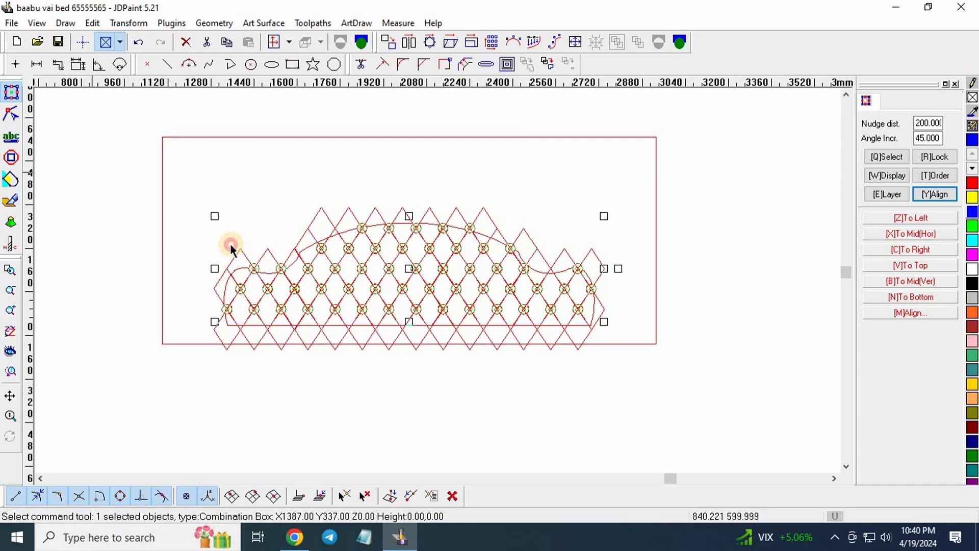
- Select the surrounding rectangle and the diamond grid in turn to compare where the grid's lower tips extend past the rectangle
{"action": "left_click_drag", "start_coordinate": [90, 171], "coordinate": [733, 436]}
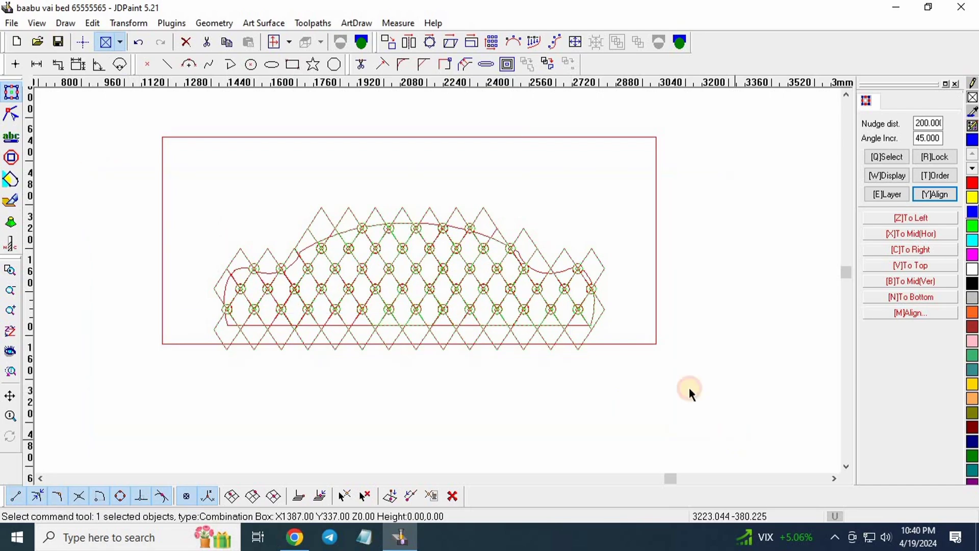
{"action": "left_click", "coordinate": [622, 141]}
{"action": "left_click", "coordinate": [574, 246]}
{"action": "scroll", "coordinate": [552, 323], "scroll_direction": "up", "scroll_amount": 8}
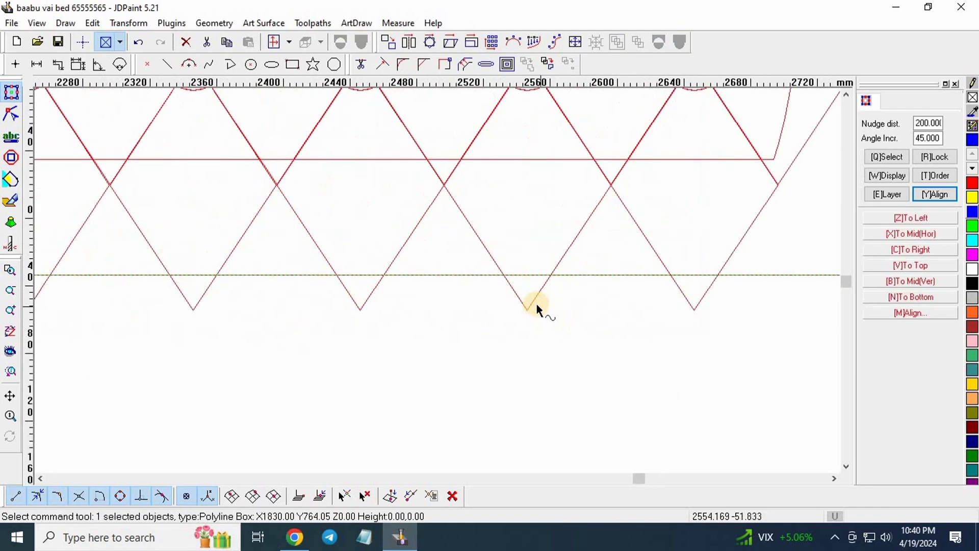
{"action": "left_click_drag", "start_coordinate": [582, 297], "coordinate": [494, 341]}
{"action": "scroll", "coordinate": [547, 328], "scroll_direction": "down", "scroll_amount": 6}
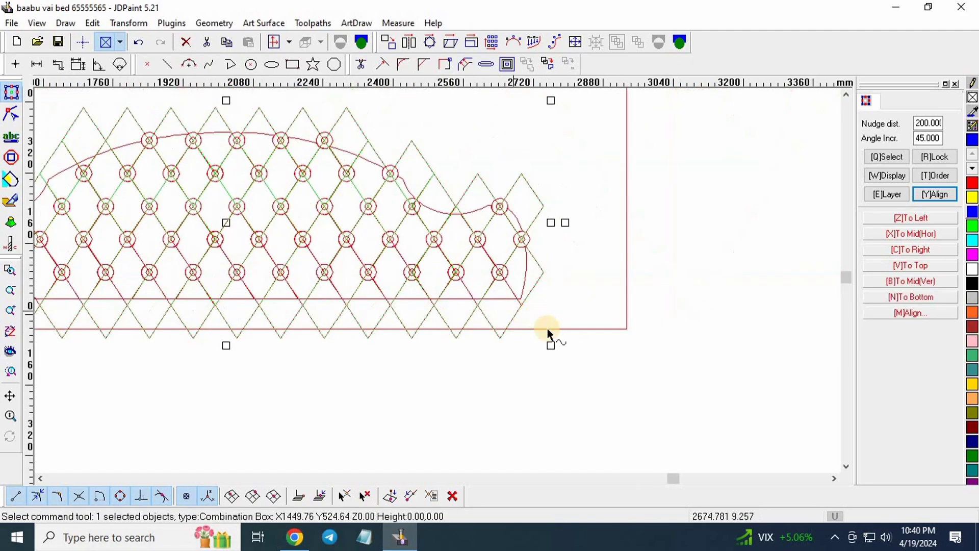
- Offset the rectangle around the tufted pattern outward by 50 mm with sharp corners, keeping the original curve
{"action": "left_click", "coordinate": [467, 64]}
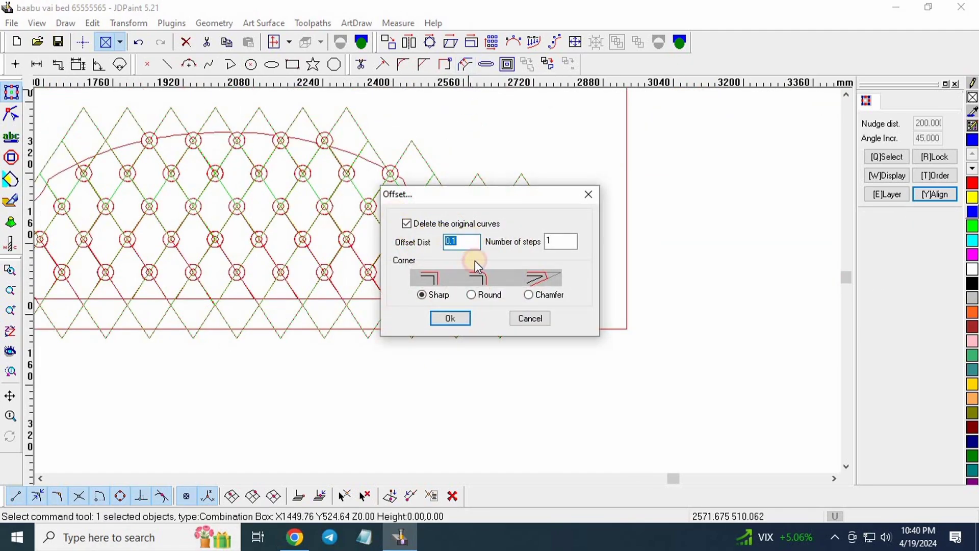
{"action": "left_click", "coordinate": [407, 225]}
{"action": "left_click", "coordinate": [460, 322]}
{"action": "left_click", "coordinate": [476, 330]}
{"action": "left_click", "coordinate": [483, 383]}
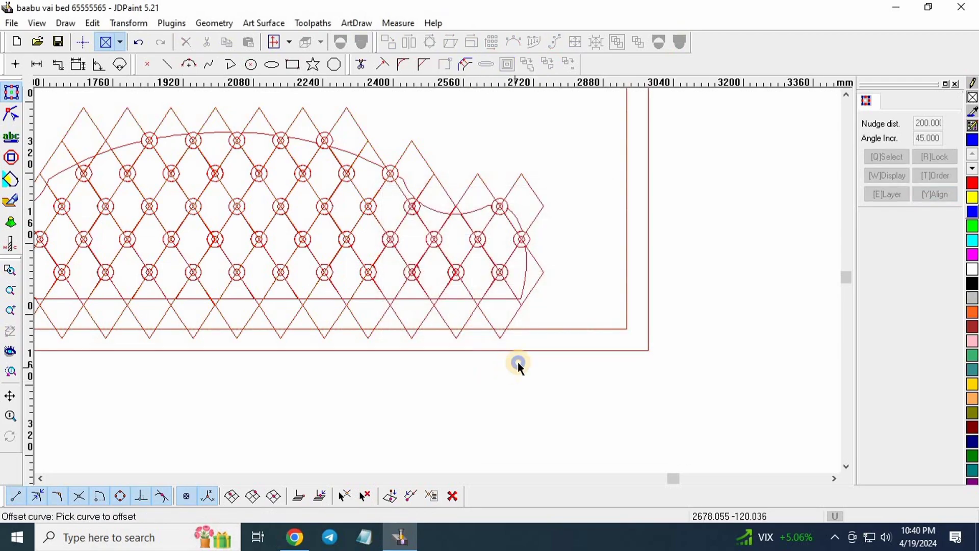
{"action": "right_click", "coordinate": [518, 362]}
- Offset the rectangle around the carved headboard outward by 50 mm with sharp corners, keeping the original curve
{"action": "scroll", "coordinate": [551, 340], "scroll_direction": "down", "scroll_amount": 1}
{"action": "scroll", "coordinate": [596, 337], "scroll_direction": "down", "scroll_amount": 3}
{"action": "scroll", "coordinate": [208, 127], "scroll_direction": "up", "scroll_amount": 2}
{"action": "scroll", "coordinate": [300, 207], "scroll_direction": "up", "scroll_amount": 2}
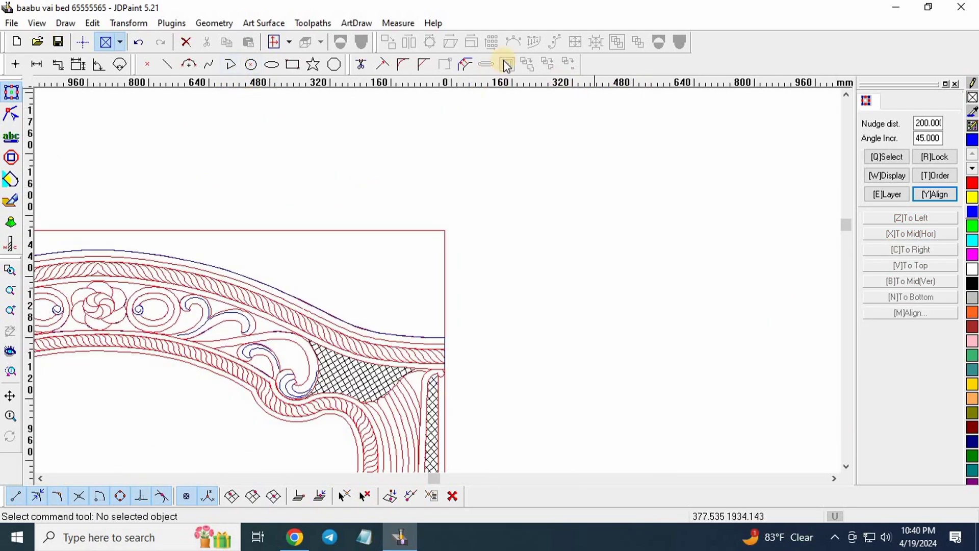
{"action": "left_click", "coordinate": [465, 66]}
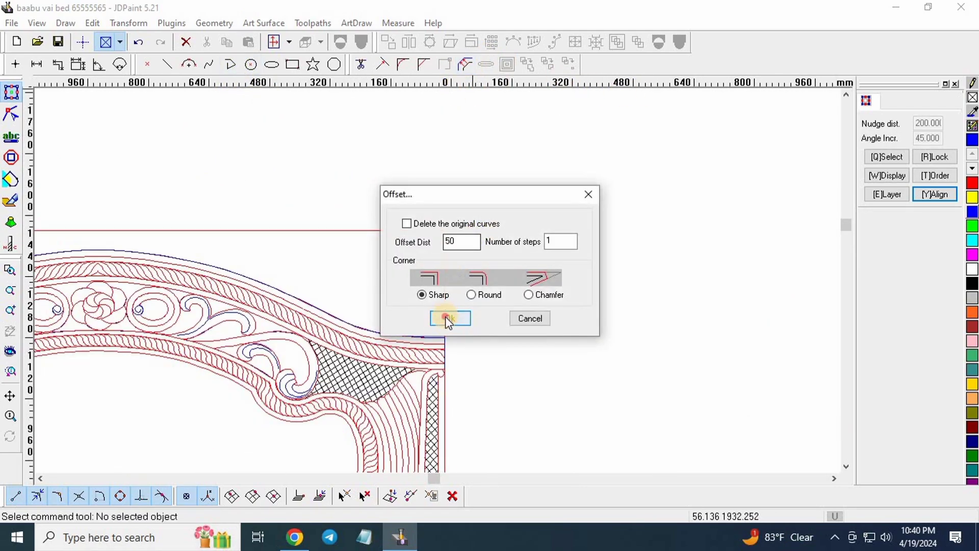
{"action": "left_click", "coordinate": [445, 316]}
{"action": "left_click", "coordinate": [352, 230]}
{"action": "left_click", "coordinate": [350, 159]}
{"action": "right_click", "coordinate": [439, 164]}
- Align the tufted pattern and its rectangles as one whole to the carved headboard's outer rectangle, centred horizontally and vertically
{"action": "scroll", "coordinate": [536, 223], "scroll_direction": "down", "scroll_amount": 2}
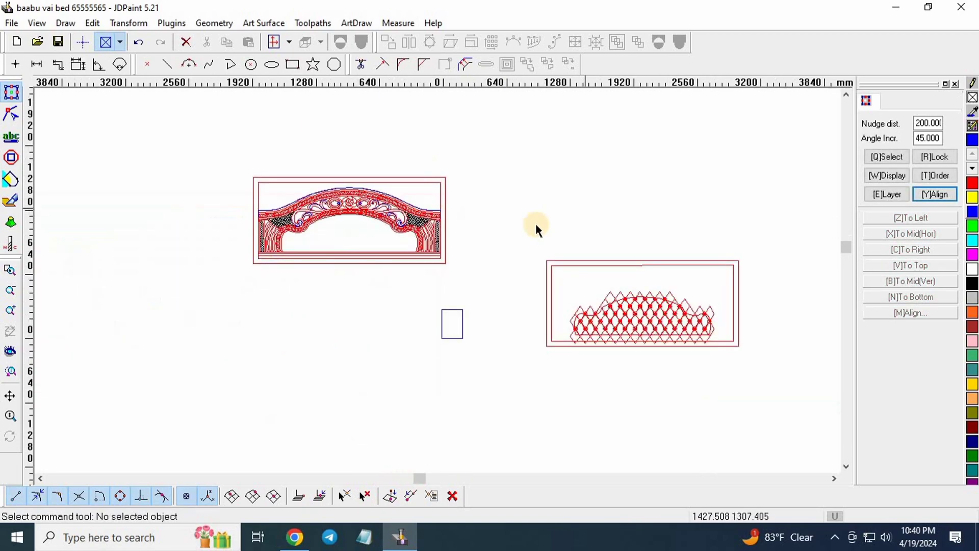
{"action": "left_click_drag", "start_coordinate": [892, 452], "coordinate": [894, 452]}
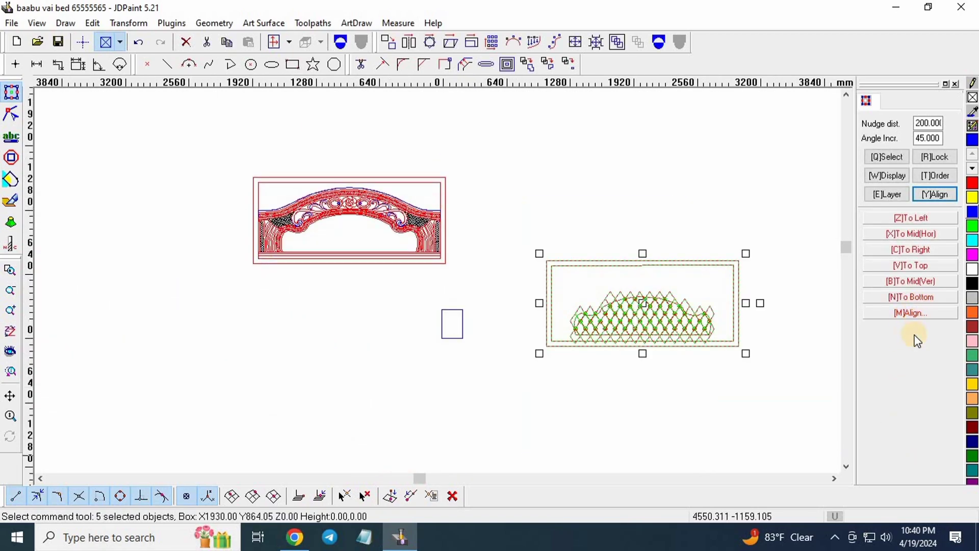
{"action": "left_click", "coordinate": [914, 315]}
{"action": "scroll", "coordinate": [466, 198], "scroll_direction": "up", "scroll_amount": 4}
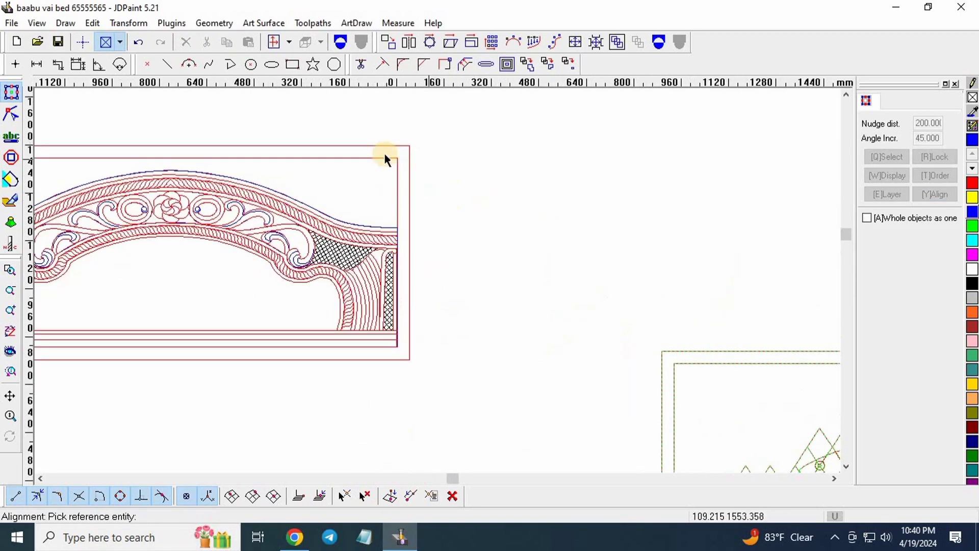
{"action": "left_click", "coordinate": [396, 142]}
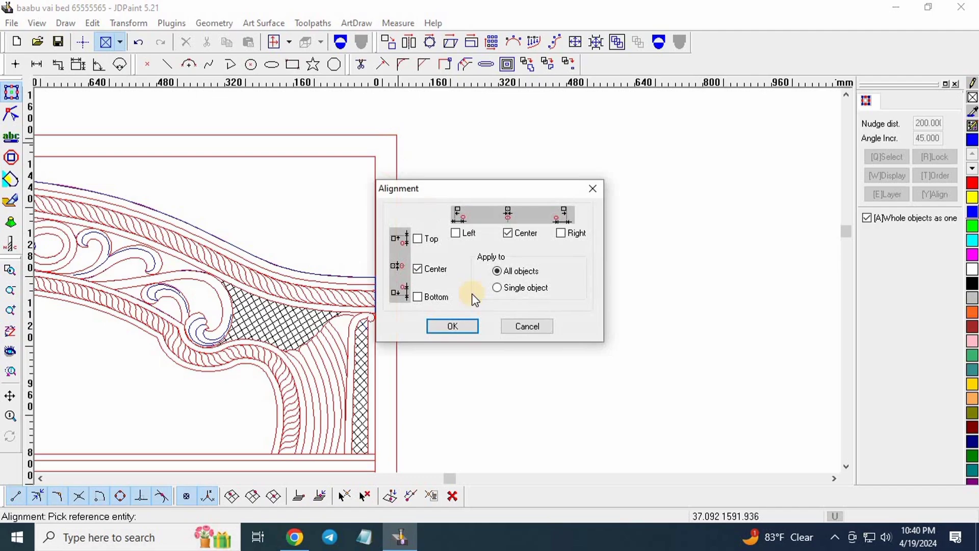
{"action": "left_click", "coordinate": [471, 329]}
{"action": "scroll", "coordinate": [204, 176], "scroll_direction": "up", "scroll_amount": 6}
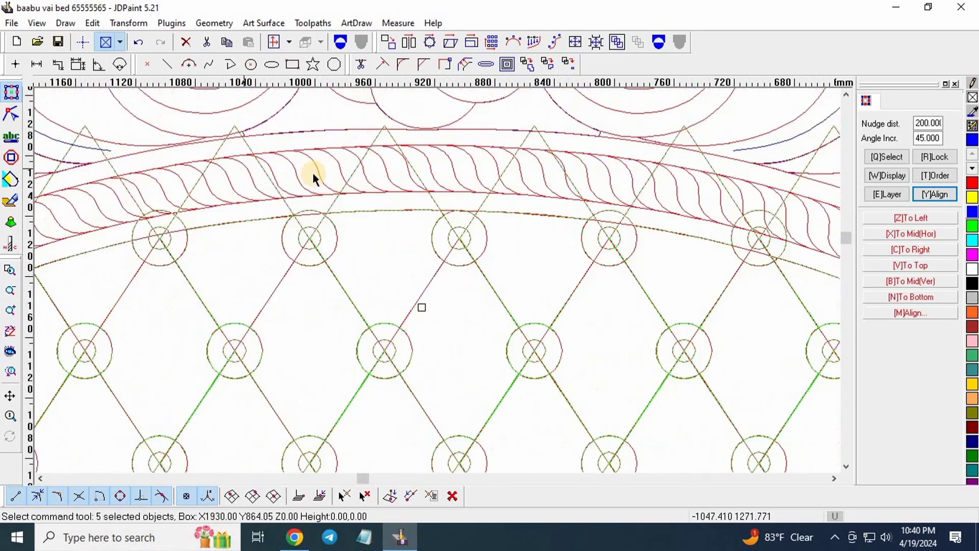
{"action": "scroll", "coordinate": [313, 172], "scroll_direction": "up", "scroll_amount": 7}
{"action": "scroll", "coordinate": [385, 197], "scroll_direction": "down", "scroll_amount": 5}
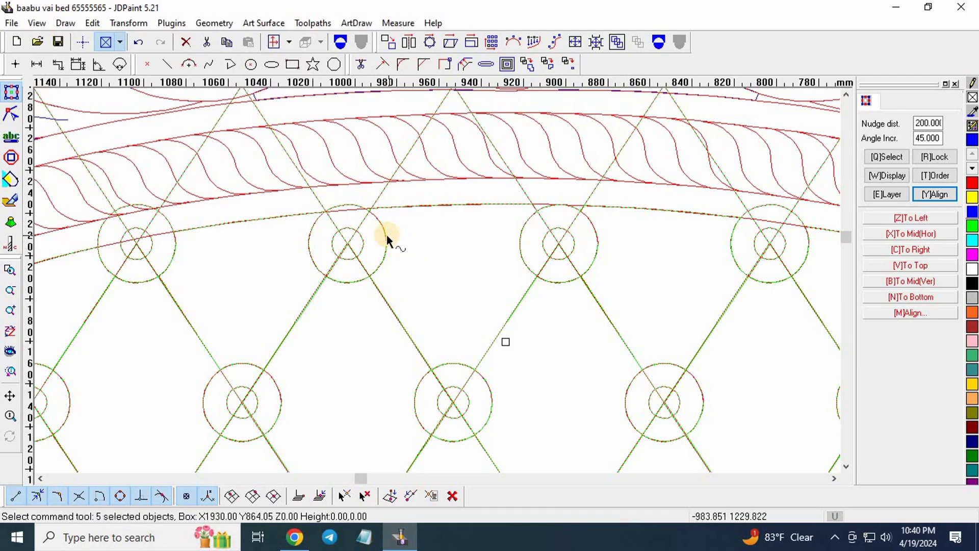
- Undo the alignment of the tufted pattern to the carved headboard
{"action": "scroll", "coordinate": [185, 216], "scroll_direction": "down", "scroll_amount": 5}
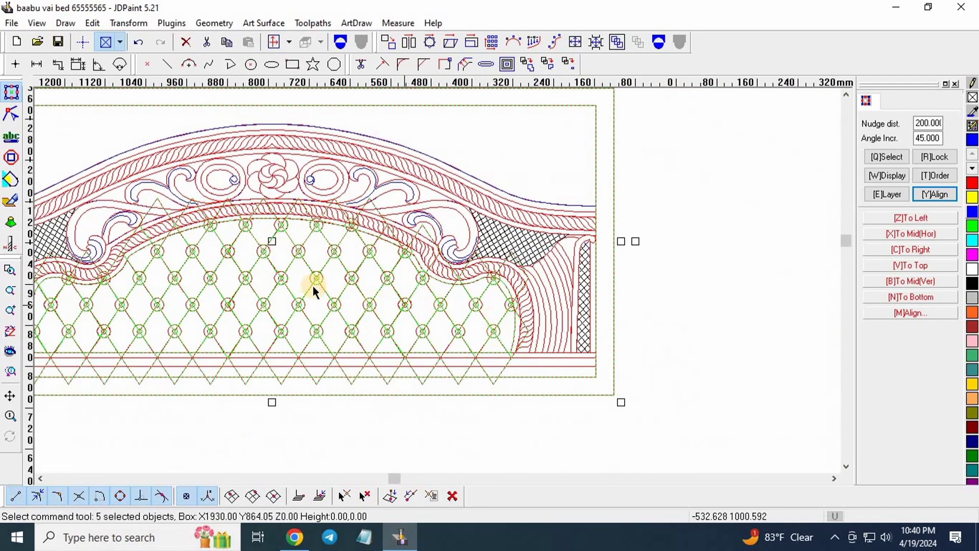
{"action": "scroll", "coordinate": [125, 206], "scroll_direction": "up", "scroll_amount": 2}
{"action": "scroll", "coordinate": [277, 248], "scroll_direction": "down", "scroll_amount": 6}
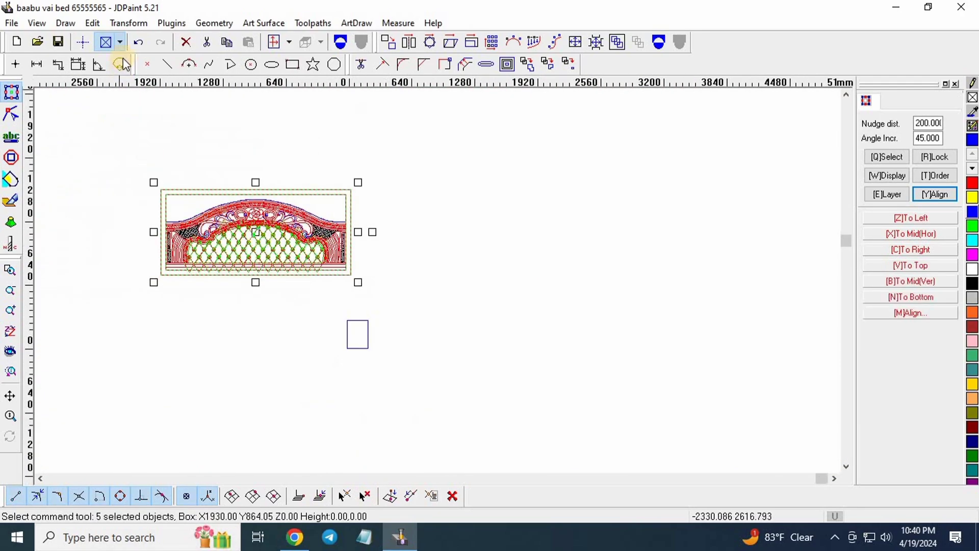
{"action": "key", "text": "ctrl+z"}
{"action": "scroll", "coordinate": [478, 327], "scroll_direction": "up", "scroll_amount": 5}
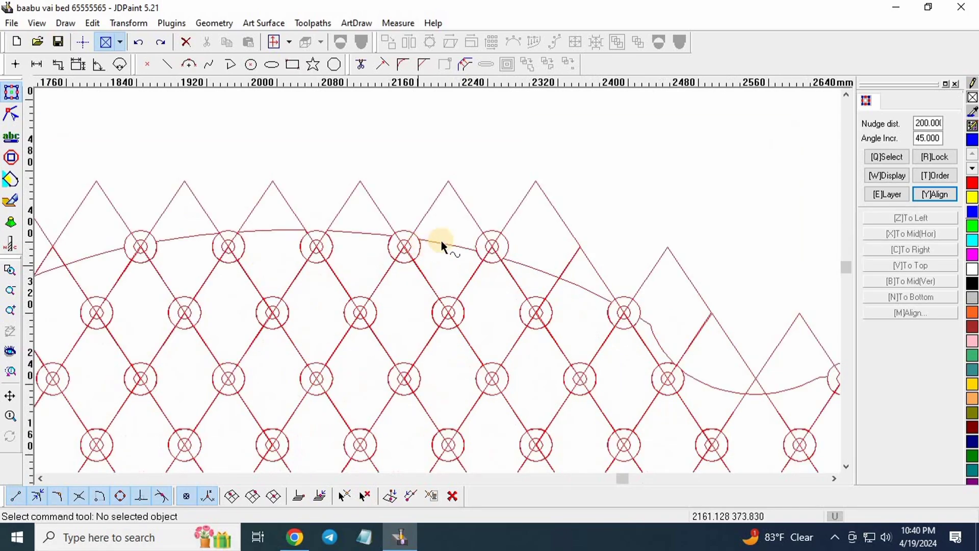
- Move the diamond grid straight down in 200 mm nudges until it is clear below the tufted pattern's rectangles
{"action": "left_click_drag", "start_coordinate": [444, 194], "coordinate": [439, 199]}
{"action": "scroll", "coordinate": [454, 185], "scroll_direction": "down", "scroll_amount": 4}
{"action": "key", "text": "Down"}
{"action": "key", "text": "Down"}
{"action": "key", "text": "Down"}
{"action": "key", "text": "Down"}
{"action": "key", "text": "Down"}
{"action": "key", "text": "Down"}
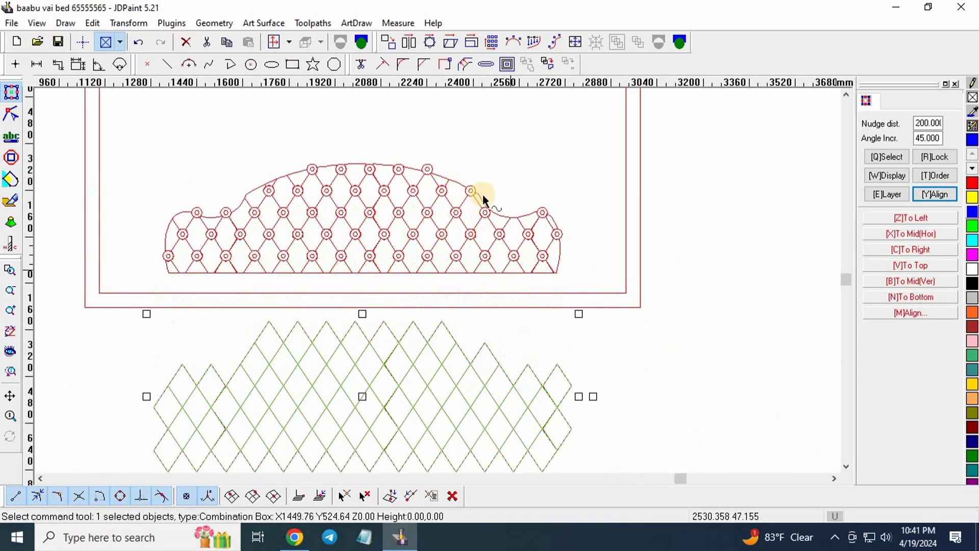
- Move the group of button circles straight down in 200 mm nudges, placing it between the tufted pattern and the diamond grid
{"action": "scroll", "coordinate": [438, 152], "scroll_direction": "up", "scroll_amount": 2}
{"action": "scroll", "coordinate": [423, 176], "scroll_direction": "up", "scroll_amount": 4}
{"action": "left_click", "coordinate": [419, 181]}
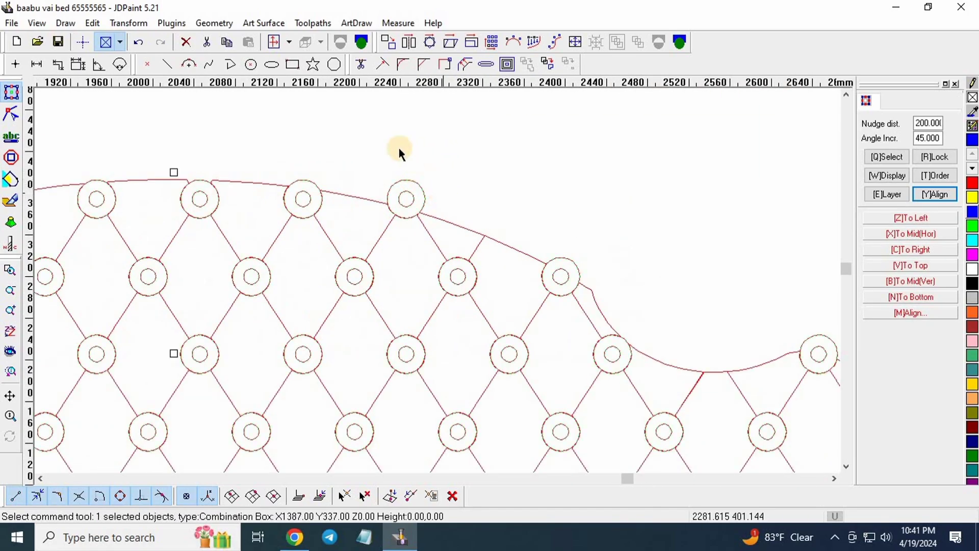
{"action": "scroll", "coordinate": [399, 148], "scroll_direction": "down", "scroll_amount": 5}
{"action": "scroll", "coordinate": [471, 207], "scroll_direction": "down", "scroll_amount": 4}
{"action": "key", "text": "Down"}
{"action": "key", "text": "Down"}
{"action": "key", "text": "Down"}
{"action": "key", "text": "Down"}
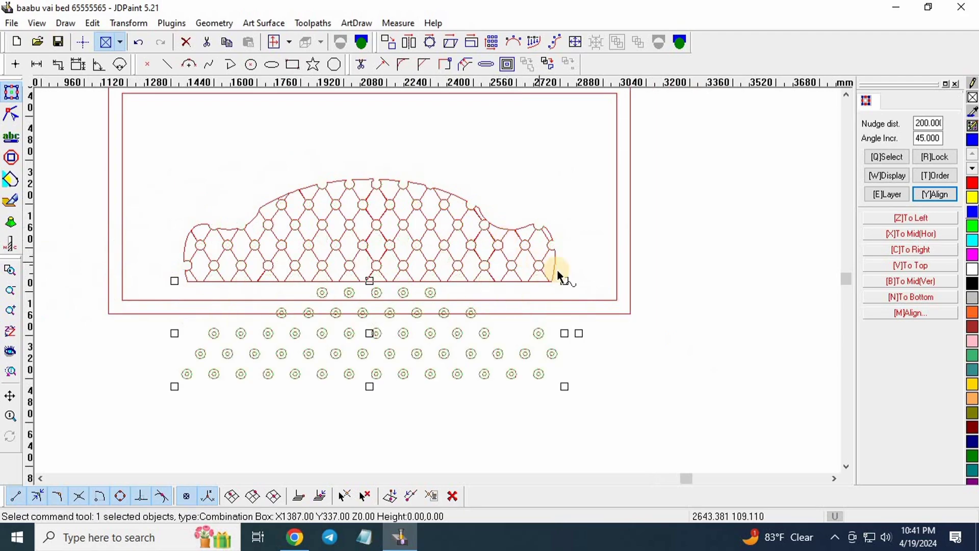
- Ungroup the carved headboard design into separate objects
{"action": "scroll", "coordinate": [478, 228], "scroll_direction": "up", "scroll_amount": 4}
{"action": "scroll", "coordinate": [497, 263], "scroll_direction": "down", "scroll_amount": 4}
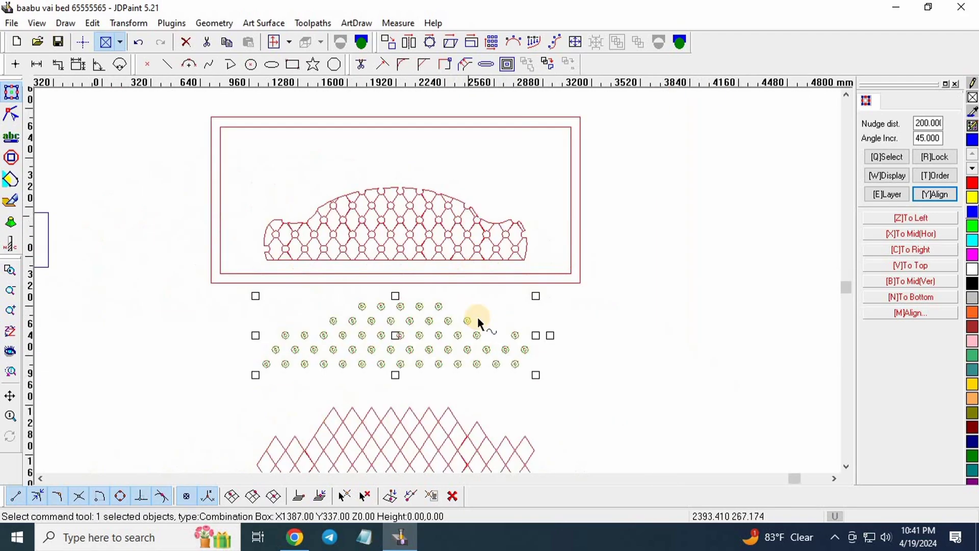
{"action": "scroll", "coordinate": [482, 285], "scroll_direction": "up", "scroll_amount": 3}
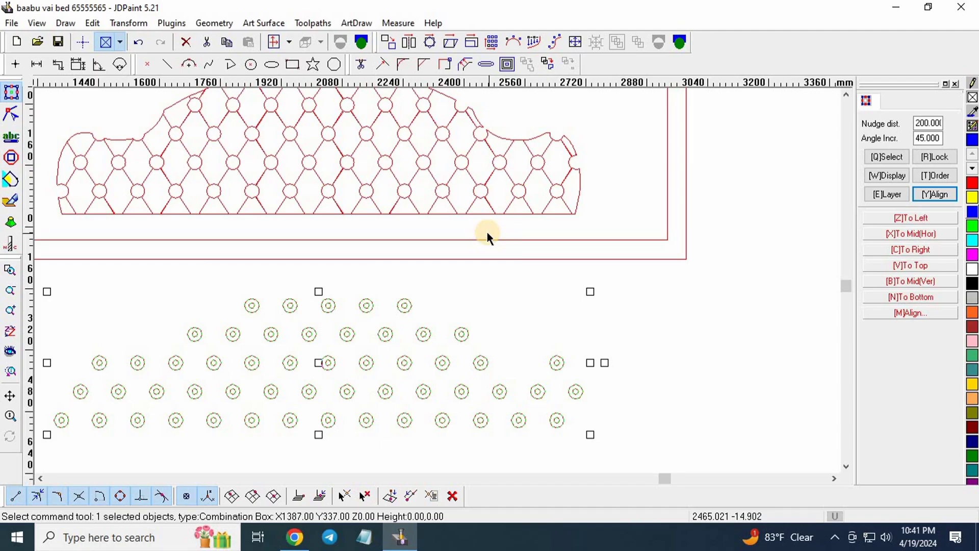
{"action": "scroll", "coordinate": [460, 230], "scroll_direction": "down", "scroll_amount": 5}
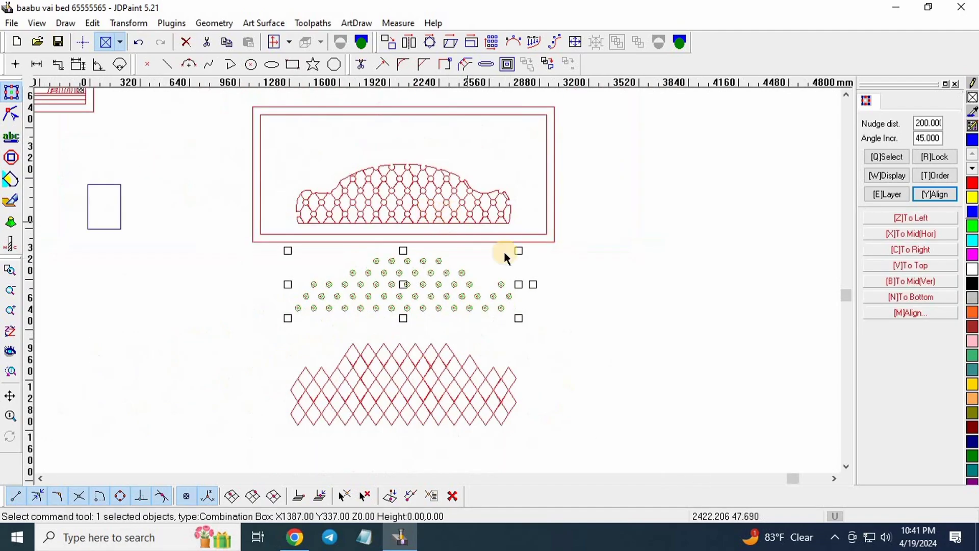
{"action": "scroll", "coordinate": [393, 153], "scroll_direction": "up", "scroll_amount": 5}
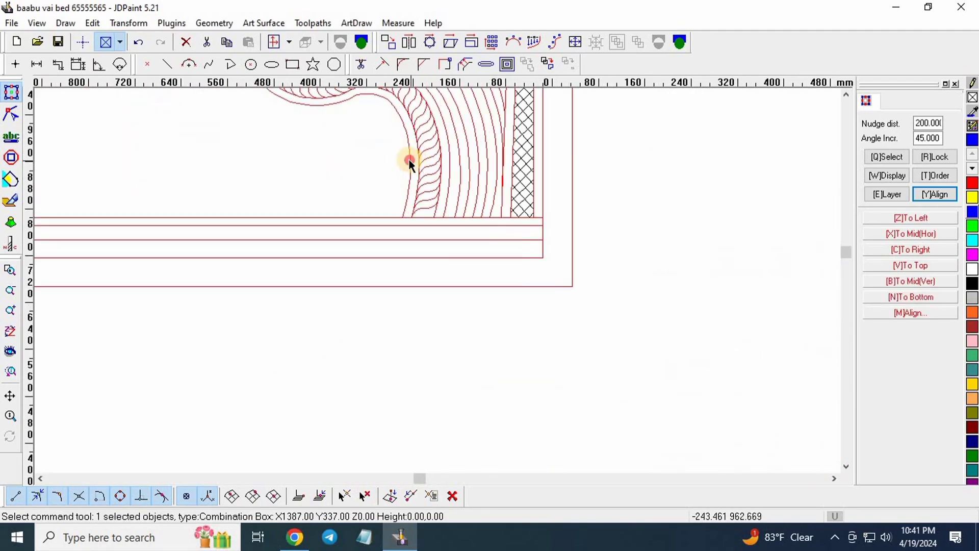
{"action": "scroll", "coordinate": [405, 155], "scroll_direction": "down", "scroll_amount": 5}
{"action": "scroll", "coordinate": [543, 192], "scroll_direction": "up", "scroll_amount": 5}
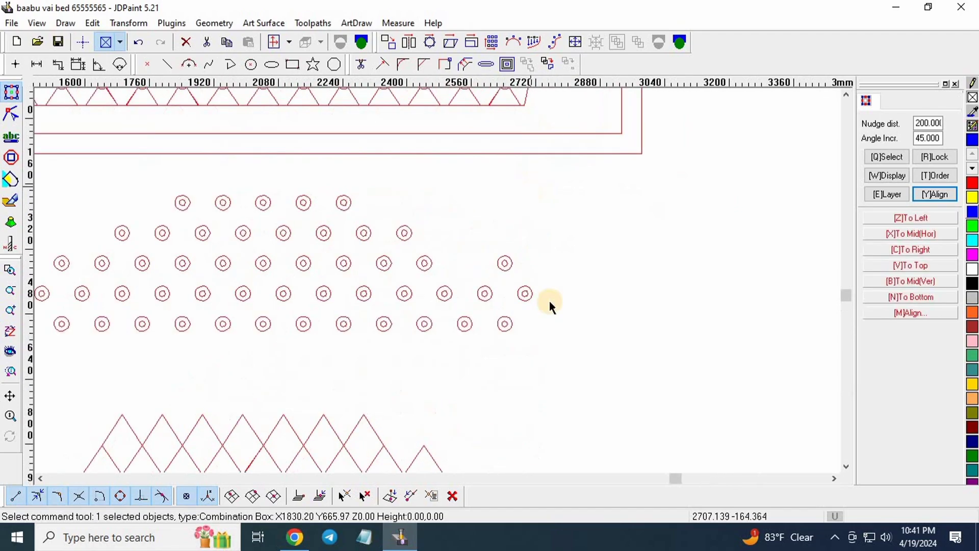
{"action": "scroll", "coordinate": [549, 300], "scroll_direction": "down", "scroll_amount": 2}
{"action": "scroll", "coordinate": [512, 315], "scroll_direction": "down", "scroll_amount": 1}
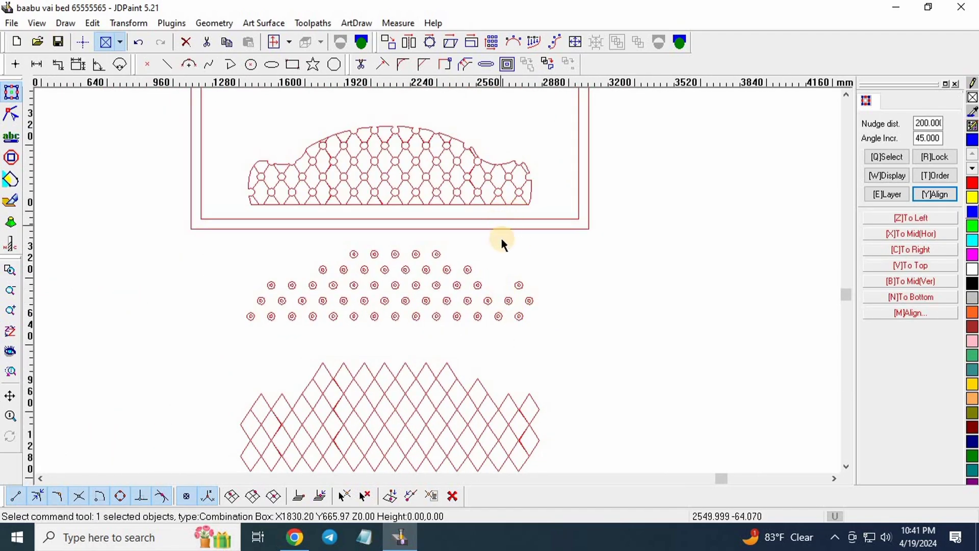
{"action": "scroll", "coordinate": [540, 266], "scroll_direction": "down", "scroll_amount": 1}
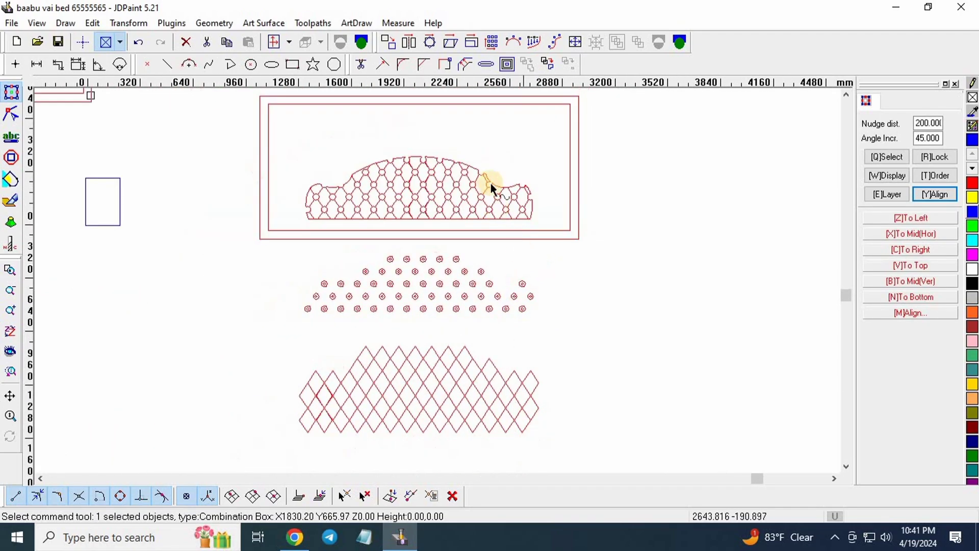
{"action": "scroll", "coordinate": [490, 185], "scroll_direction": "down", "scroll_amount": 1}
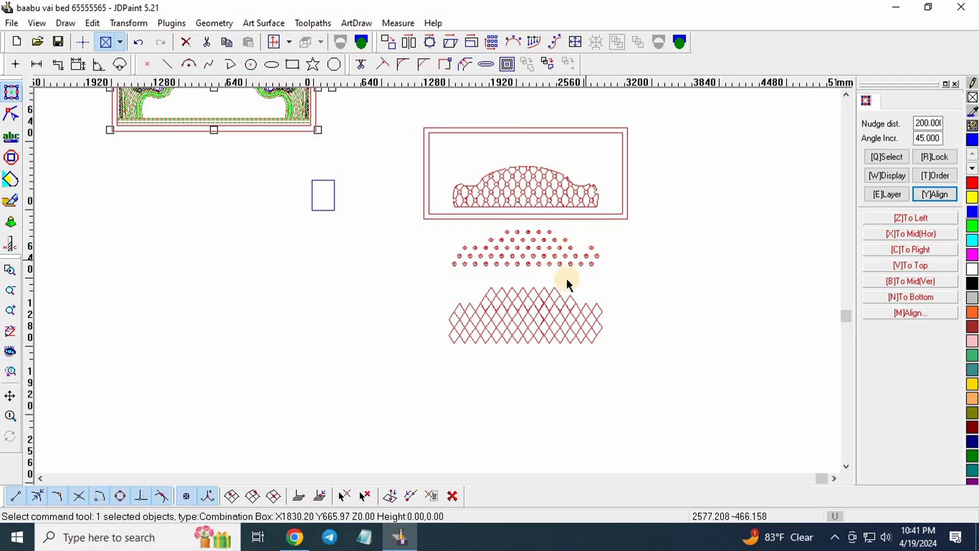
{"action": "scroll", "coordinate": [590, 330], "scroll_direction": "down", "scroll_amount": 2}
{"action": "scroll", "coordinate": [421, 130], "scroll_direction": "up", "scroll_amount": 5}
{"action": "left_click", "coordinate": [391, 221]}
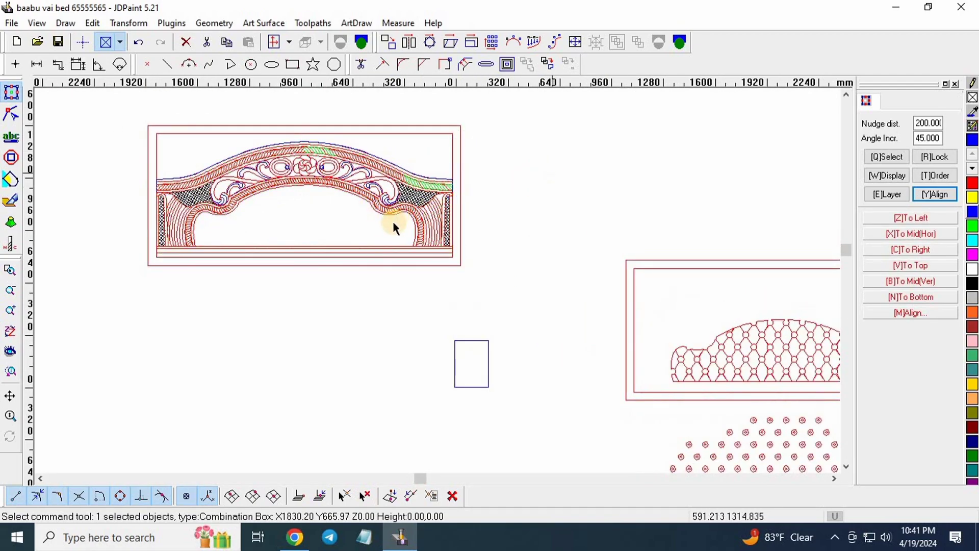
{"action": "scroll", "coordinate": [391, 221], "scroll_direction": "up", "scroll_amount": 5}
{"action": "left_click", "coordinate": [388, 217]}
{"action": "left_click", "coordinate": [678, 43]}
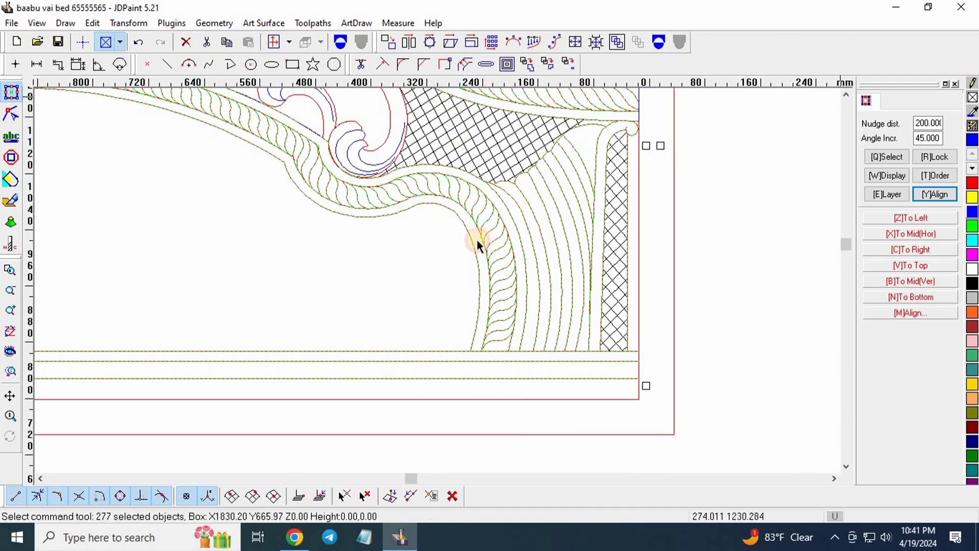
- Select the headboard's inner arch curve, the horizontal line under it and the outermost rectangle together
{"action": "left_click", "coordinate": [461, 224]}
{"action": "scroll", "coordinate": [464, 222], "scroll_direction": "up", "scroll_amount": 2}
{"action": "scroll", "coordinate": [403, 415], "scroll_direction": "up", "scroll_amount": 3}
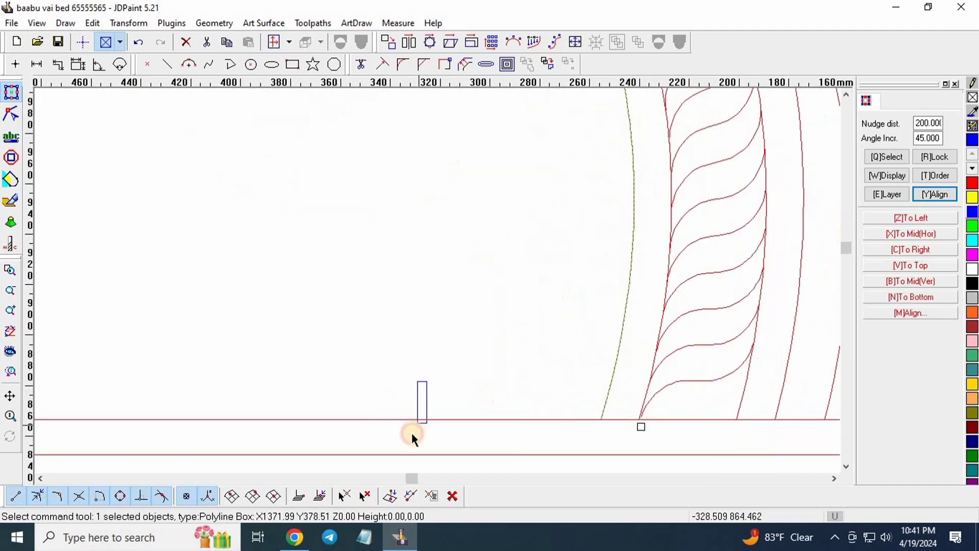
{"action": "left_click_drag", "start_coordinate": [411, 433], "coordinate": [411, 434], "text": "shift"}
{"action": "scroll", "coordinate": [361, 309], "scroll_direction": "down", "scroll_amount": 6}
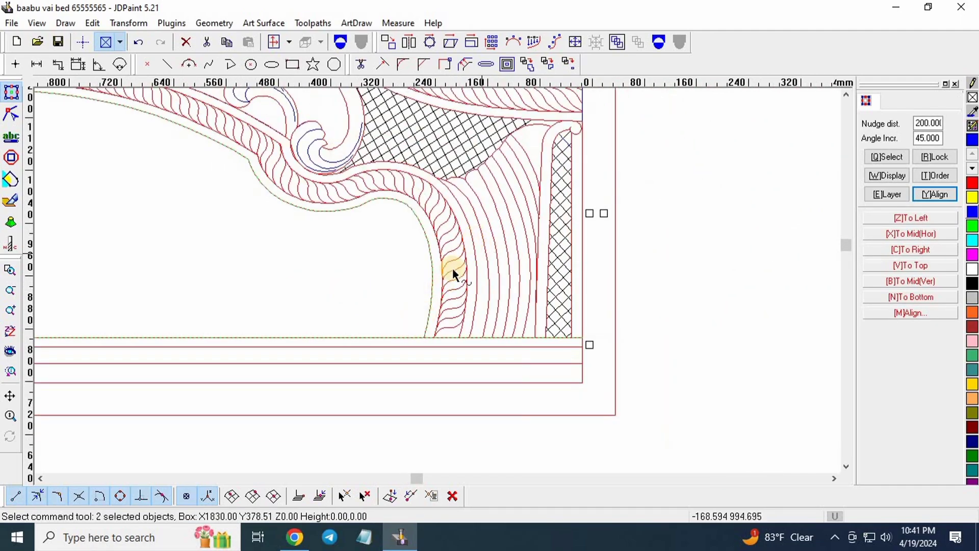
{"action": "scroll", "coordinate": [372, 217], "scroll_direction": "down", "scroll_amount": 2}
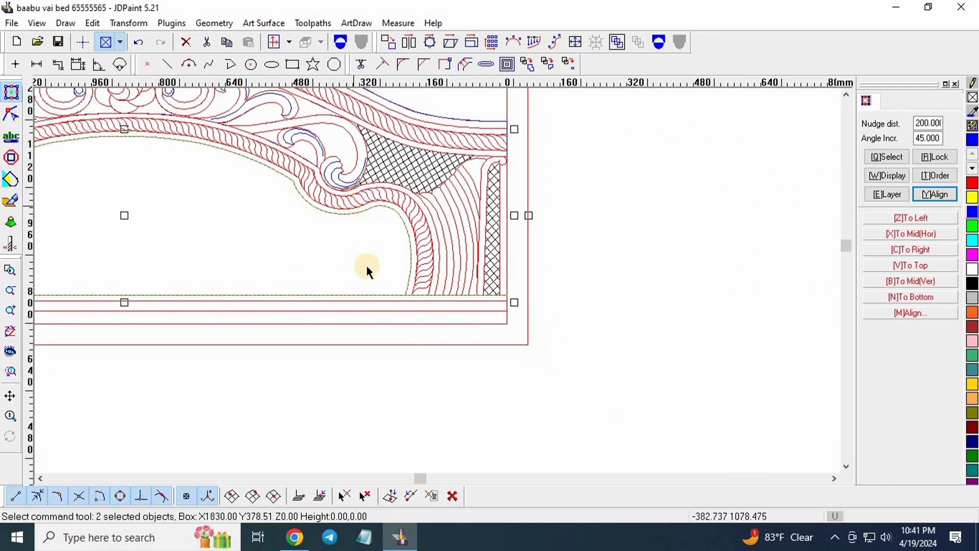
{"action": "scroll", "coordinate": [454, 220], "scroll_direction": "down", "scroll_amount": 4}
{"action": "scroll", "coordinate": [461, 148], "scroll_direction": "up", "scroll_amount": 4}
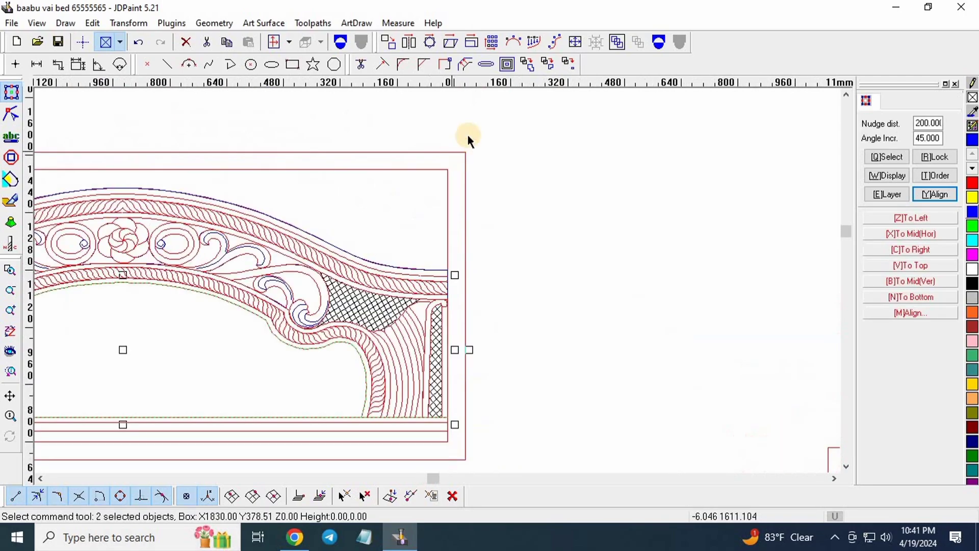
{"action": "left_click", "coordinate": [228, 153], "text": "shift"}
{"action": "scroll", "coordinate": [229, 151], "scroll_direction": "down", "scroll_amount": 2}
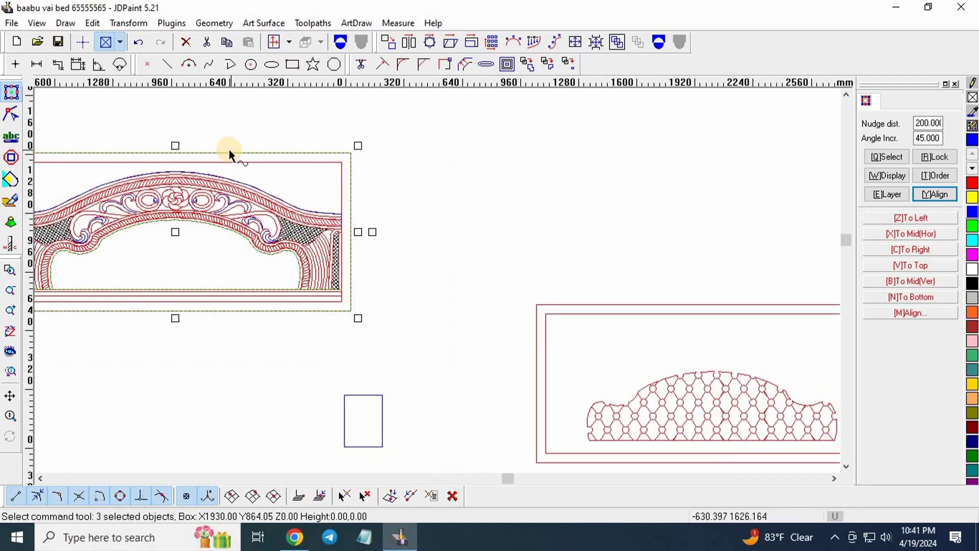
- Copy the selected arch, base line and rectangle, and move the copy in 200 mm nudges horizontally towards the tufted pattern
{"action": "key", "text": "Right"}
{"action": "key", "text": "Right"}
{"action": "scroll", "coordinate": [458, 208], "scroll_direction": "down", "scroll_amount": 4}
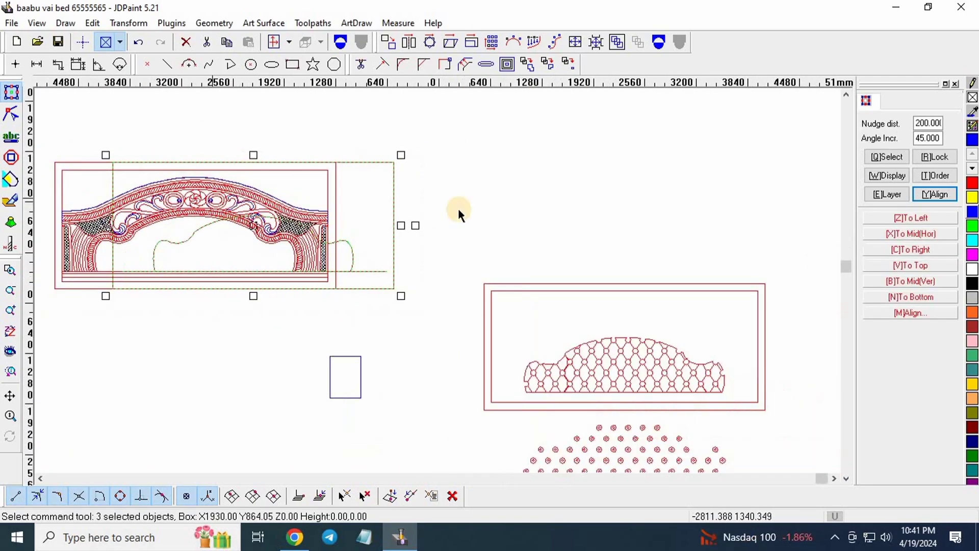
{"action": "key", "text": "Right"}
{"action": "key", "text": "Right"}
{"action": "key", "text": "Right"}
{"action": "key", "text": "Right"}
{"action": "key", "text": "Right"}
{"action": "key", "text": "Right"}
{"action": "key", "text": "Right"}
{"action": "key", "text": "Right"}
{"action": "scroll", "coordinate": [710, 262], "scroll_direction": "up", "scroll_amount": 2}
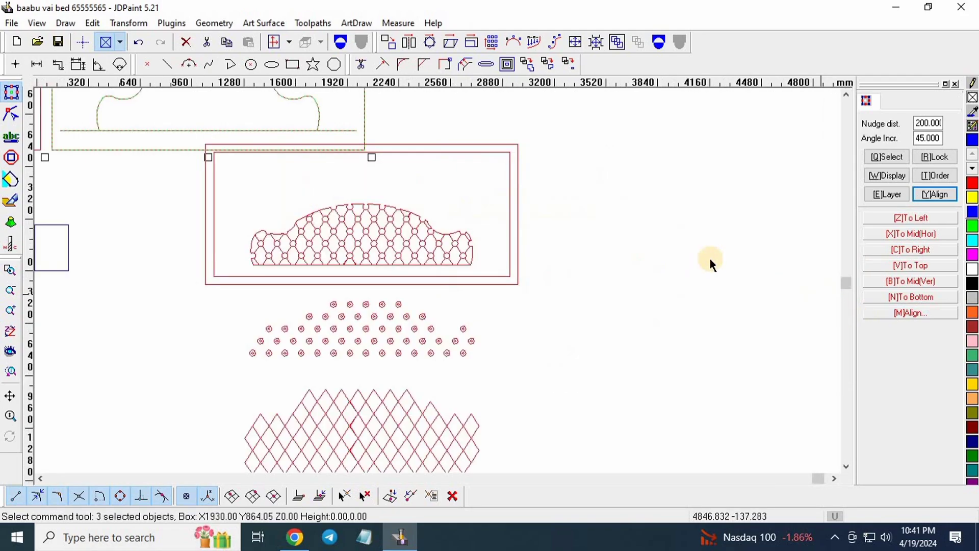
{"action": "scroll", "coordinate": [428, 213], "scroll_direction": "up", "scroll_amount": 1}
{"action": "scroll", "coordinate": [698, 332], "scroll_direction": "down", "scroll_amount": 1}
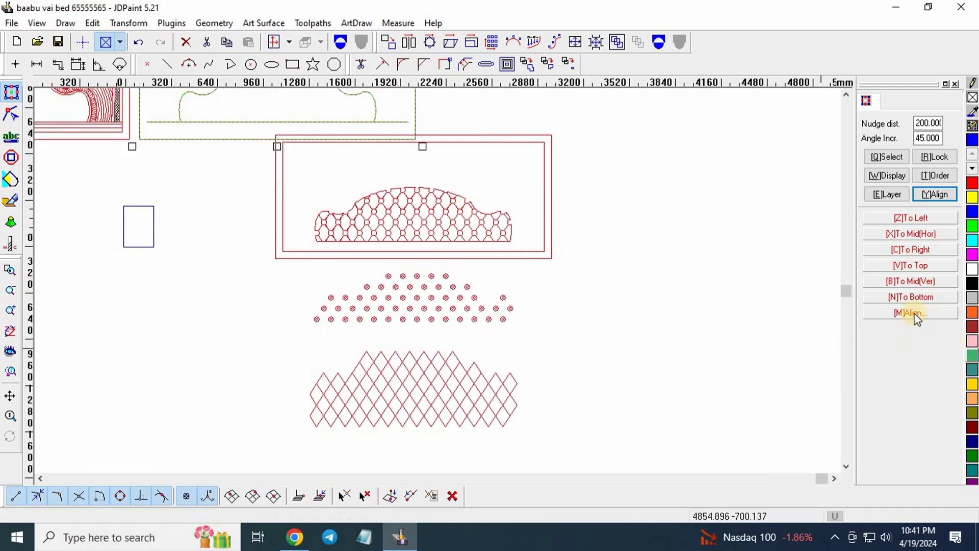
- Align the copied arch, line and rectangle as one whole to the tufted pattern's outer rectangle, centred horizontally and vertically
{"action": "left_click", "coordinate": [911, 313]}
{"action": "scroll", "coordinate": [574, 155], "scroll_direction": "up", "scroll_amount": 2}
{"action": "left_click", "coordinate": [533, 143]}
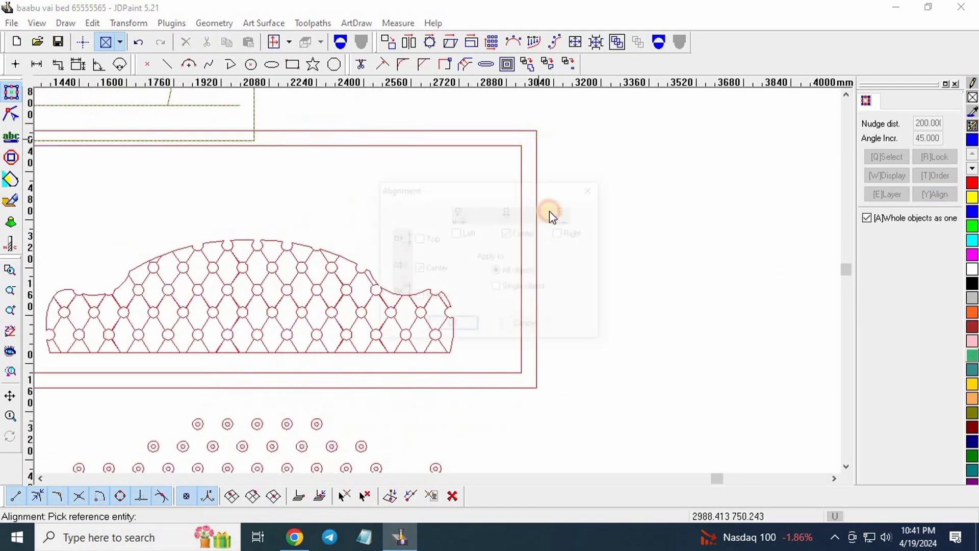
{"action": "left_click", "coordinate": [450, 319]}
{"action": "scroll", "coordinate": [479, 316], "scroll_direction": "up", "scroll_amount": 2}
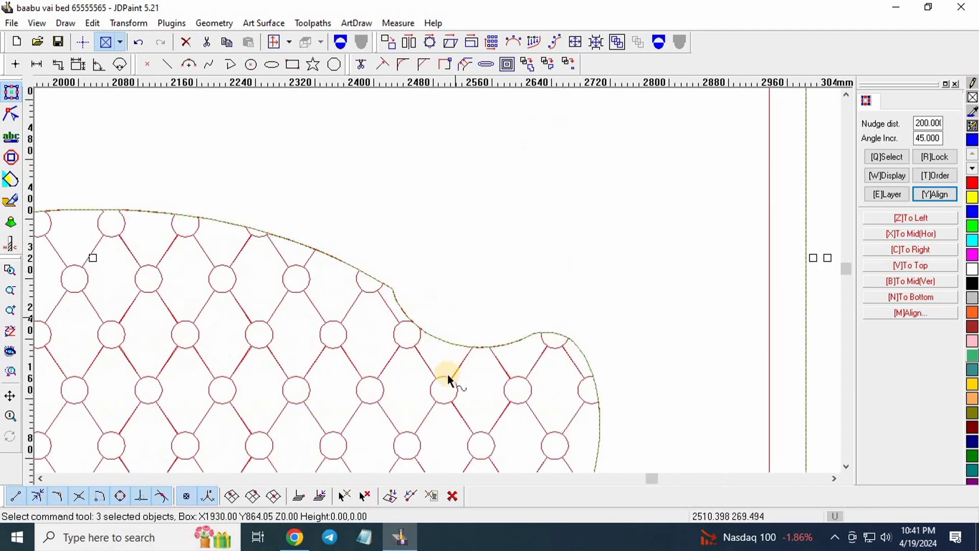
- Move the copied arch, base line and rectangle straight up in 200 mm nudges until clear above the tufted pattern, then deselect them
{"action": "scroll", "coordinate": [459, 377], "scroll_direction": "down", "scroll_amount": 4}
{"action": "scroll", "coordinate": [491, 399], "scroll_direction": "down", "scroll_amount": 1}
{"action": "key", "text": "Up"}
{"action": "key", "text": "Up"}
{"action": "key", "text": "Up"}
{"action": "key", "text": "Up"}
{"action": "key", "text": "Up"}
{"action": "key", "text": "Up"}
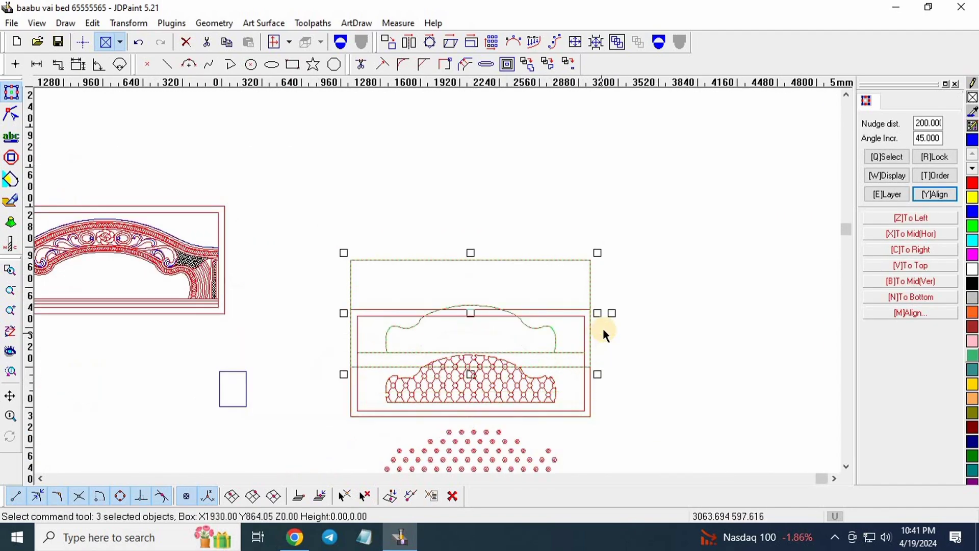
{"action": "key", "text": "Up"}
{"action": "left_click", "coordinate": [633, 315]}
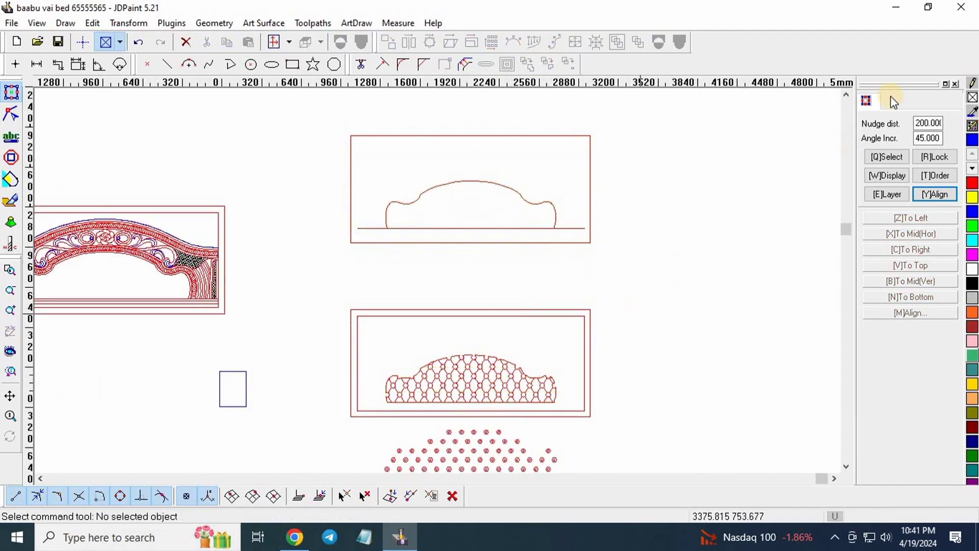
- Move the group of button circles straight up in 200 mm nudges into the copied arch outline
{"action": "scroll", "coordinate": [378, 197], "scroll_direction": "up", "scroll_amount": 3}
{"action": "scroll", "coordinate": [427, 218], "scroll_direction": "down", "scroll_amount": 1}
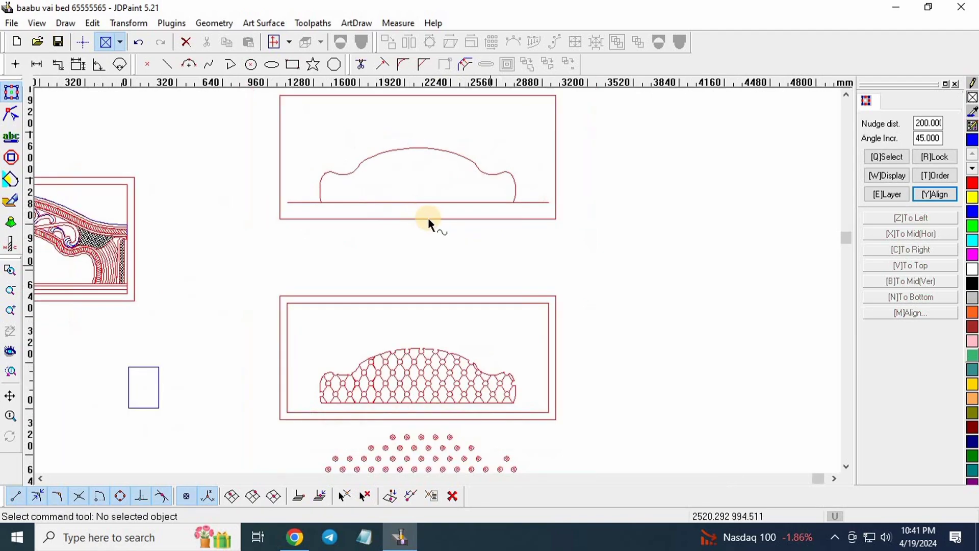
{"action": "scroll", "coordinate": [491, 409], "scroll_direction": "down", "scroll_amount": 3}
{"action": "left_click", "coordinate": [491, 409]}
{"action": "key", "text": "Up"}
{"action": "key", "text": "Up"}
{"action": "key", "text": "Up"}
{"action": "key", "text": "Up"}
{"action": "key", "text": "Up"}
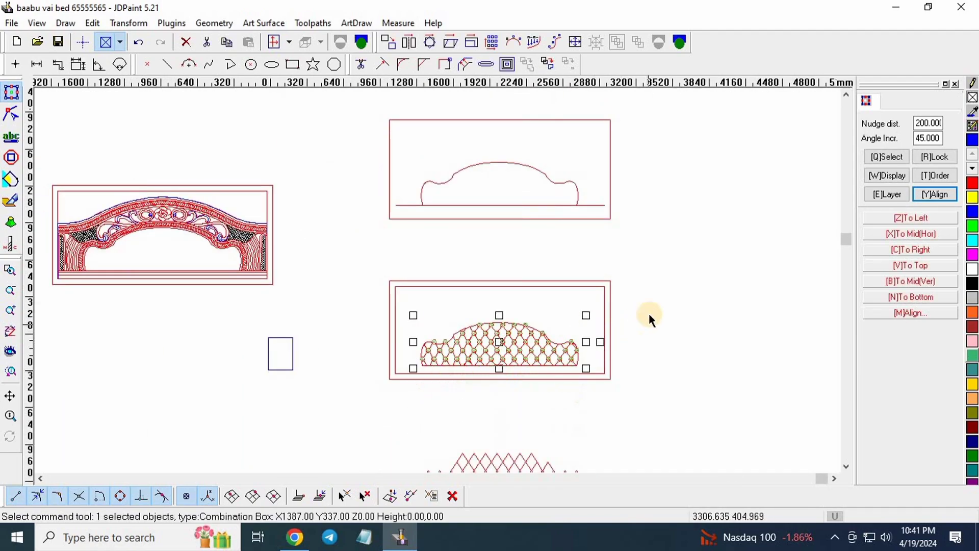
{"action": "key", "text": "Up"}
{"action": "key", "text": "Up"}
{"action": "key", "text": "Up"}
{"action": "key", "text": "Up"}
{"action": "key", "text": "Up"}
{"action": "scroll", "coordinate": [489, 194], "scroll_direction": "up", "scroll_amount": 4}
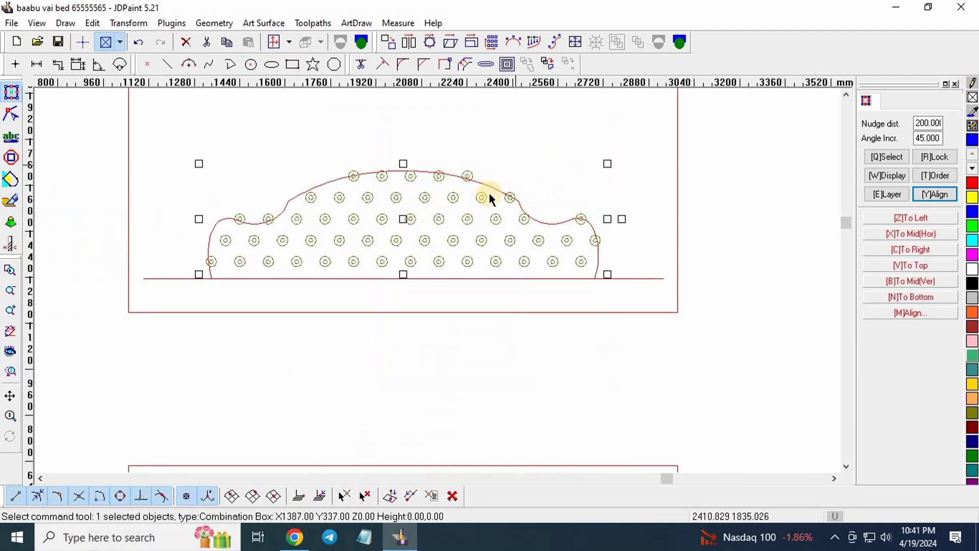
- Deselect the circles and examine where the button circles cross the arch outline along both shoulders and the top
{"action": "left_click", "coordinate": [531, 160]}
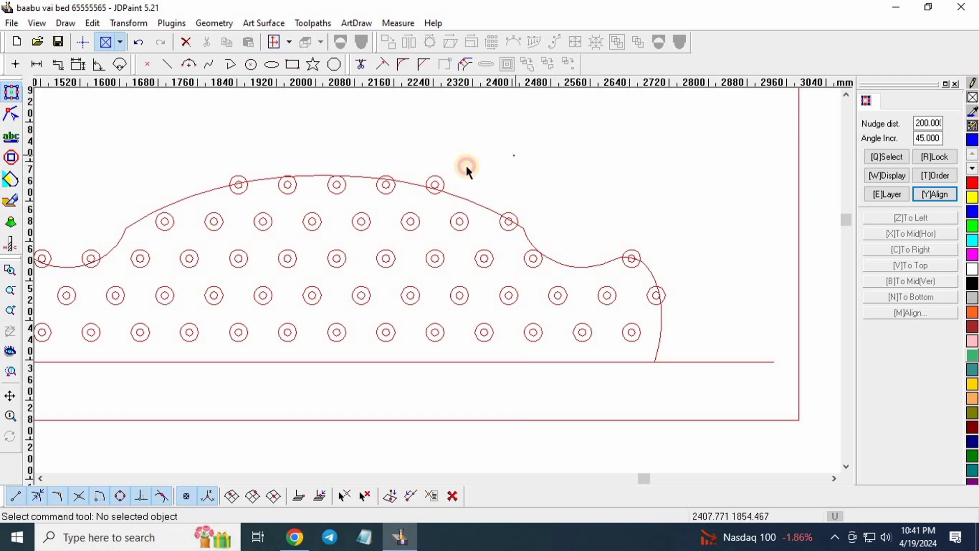
{"action": "scroll", "coordinate": [451, 243], "scroll_direction": "down", "scroll_amount": 1}
{"action": "scroll", "coordinate": [451, 237], "scroll_direction": "down", "scroll_amount": 1}
{"action": "scroll", "coordinate": [186, 280], "scroll_direction": "up", "scroll_amount": 3}
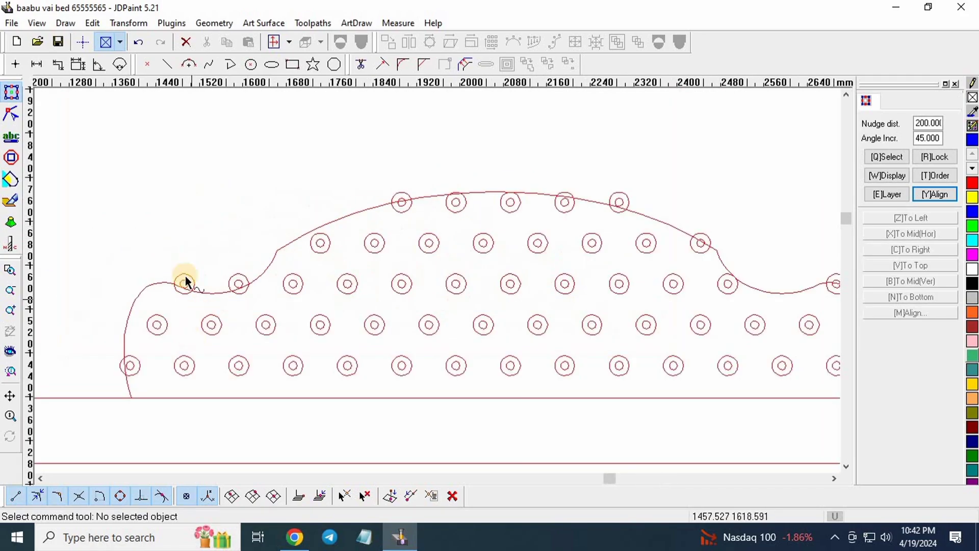
{"action": "scroll", "coordinate": [81, 251], "scroll_direction": "up", "scroll_amount": 5}
{"action": "scroll", "coordinate": [166, 318], "scroll_direction": "down", "scroll_amount": 4}
{"action": "scroll", "coordinate": [383, 313], "scroll_direction": "down", "scroll_amount": 4}
{"action": "scroll", "coordinate": [481, 280], "scroll_direction": "up", "scroll_amount": 3}
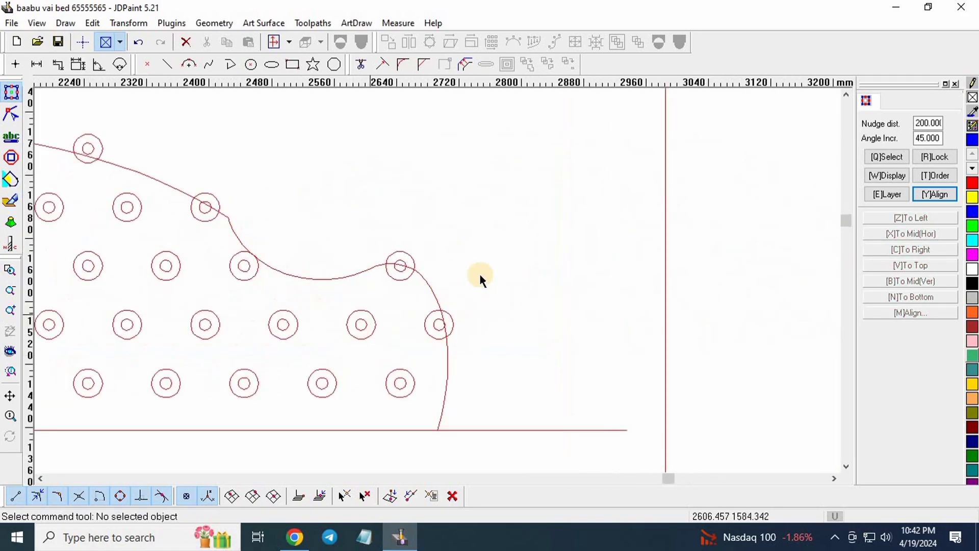
{"action": "scroll", "coordinate": [175, 278], "scroll_direction": "down", "scroll_amount": 1}
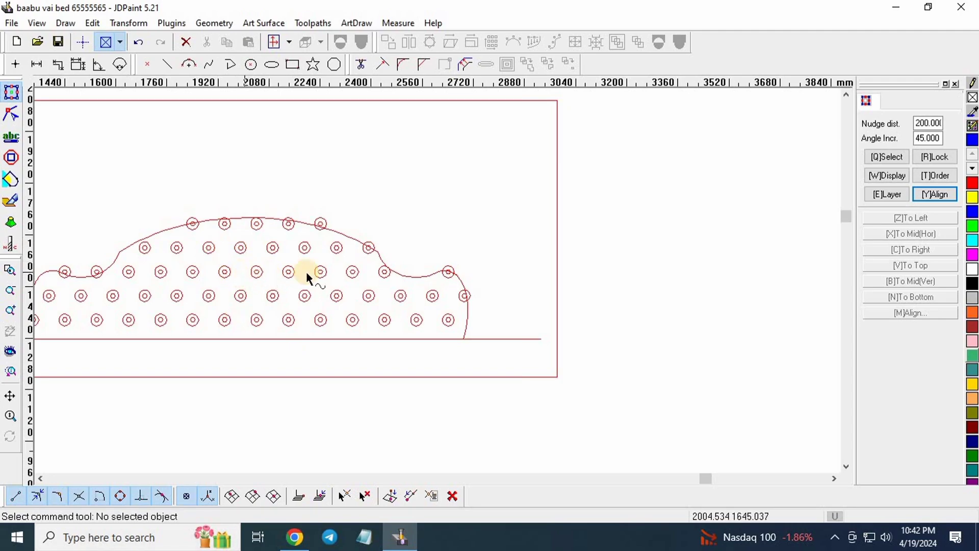
- Start Curve trim with the arch outline as boundary and trim the lowest left button circle outside it
{"action": "scroll", "coordinate": [310, 275], "scroll_direction": "down", "scroll_amount": 3}
{"action": "scroll", "coordinate": [310, 274], "scroll_direction": "up", "scroll_amount": 1}
{"action": "scroll", "coordinate": [280, 217], "scroll_direction": "up", "scroll_amount": 2}
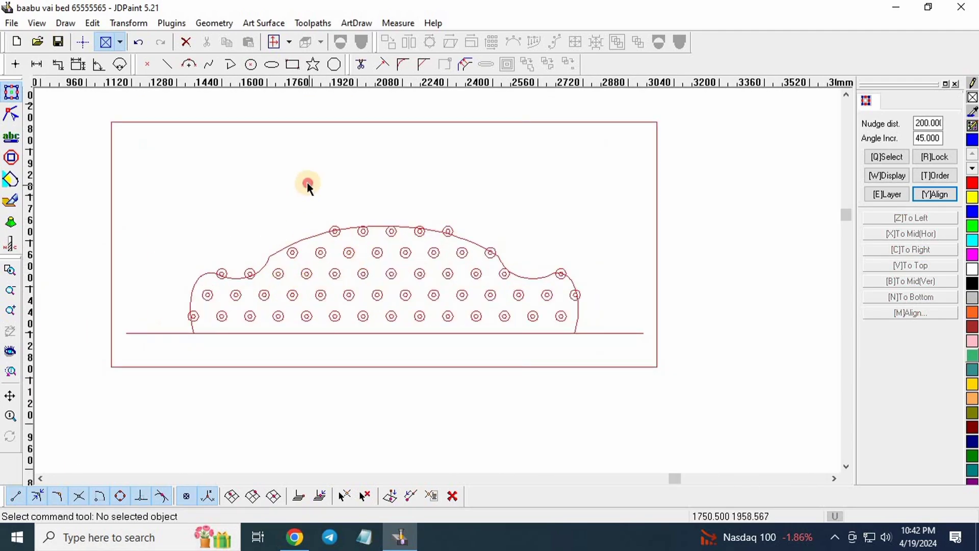
{"action": "left_click", "coordinate": [362, 66]}
{"action": "scroll", "coordinate": [143, 325], "scroll_direction": "up", "scroll_amount": 3}
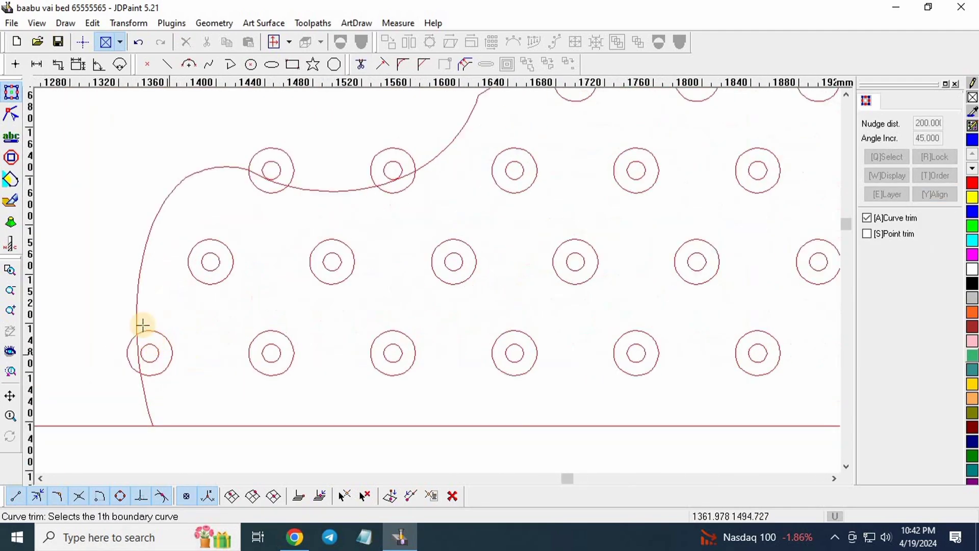
{"action": "left_click", "coordinate": [141, 309]}
{"action": "scroll", "coordinate": [131, 328], "scroll_direction": "up", "scroll_amount": 3}
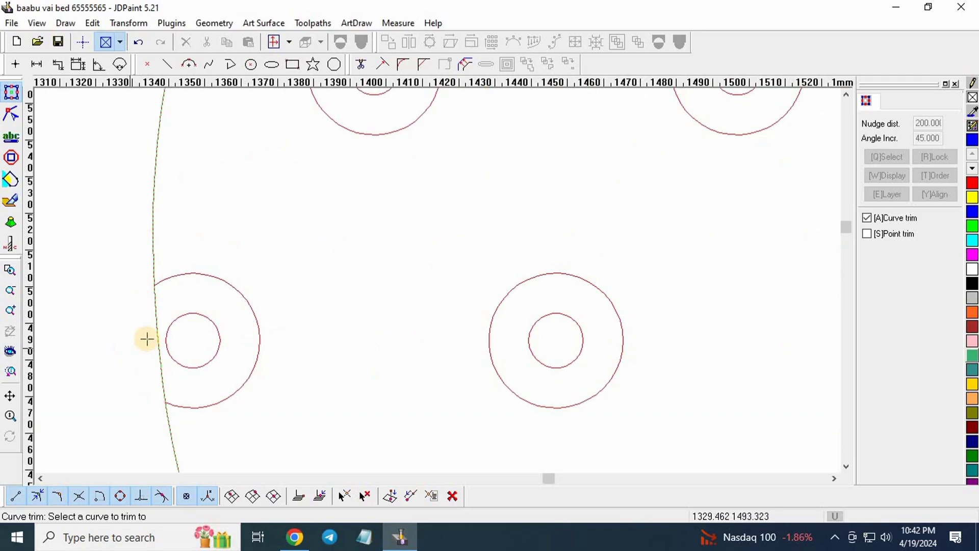
- Trim away the parts of the two outer button circles that extend above the arch's left shoulder
{"action": "scroll", "coordinate": [147, 339], "scroll_direction": "down", "scroll_amount": 3}
{"action": "scroll", "coordinate": [229, 326], "scroll_direction": "up", "scroll_amount": 3}
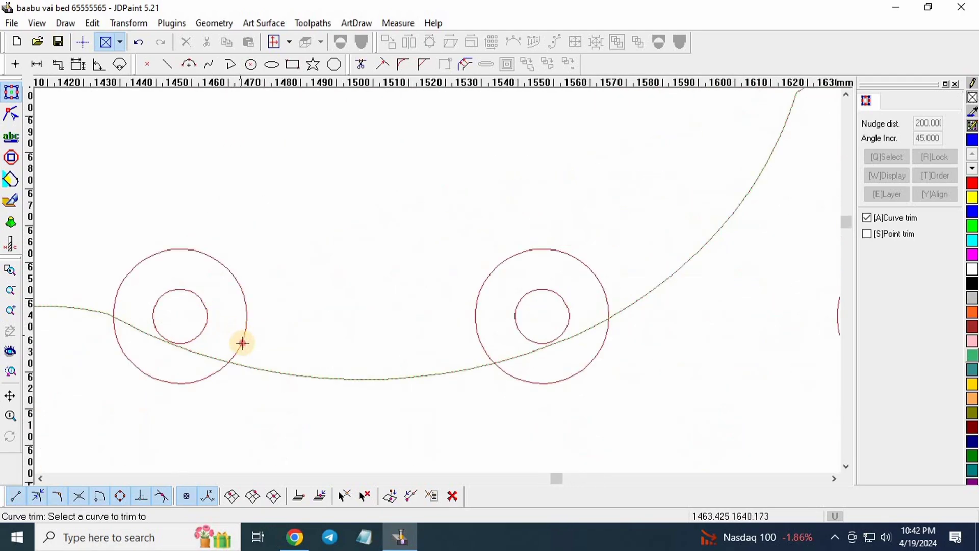
{"action": "left_click", "coordinate": [243, 342]}
{"action": "left_click", "coordinate": [551, 249]}
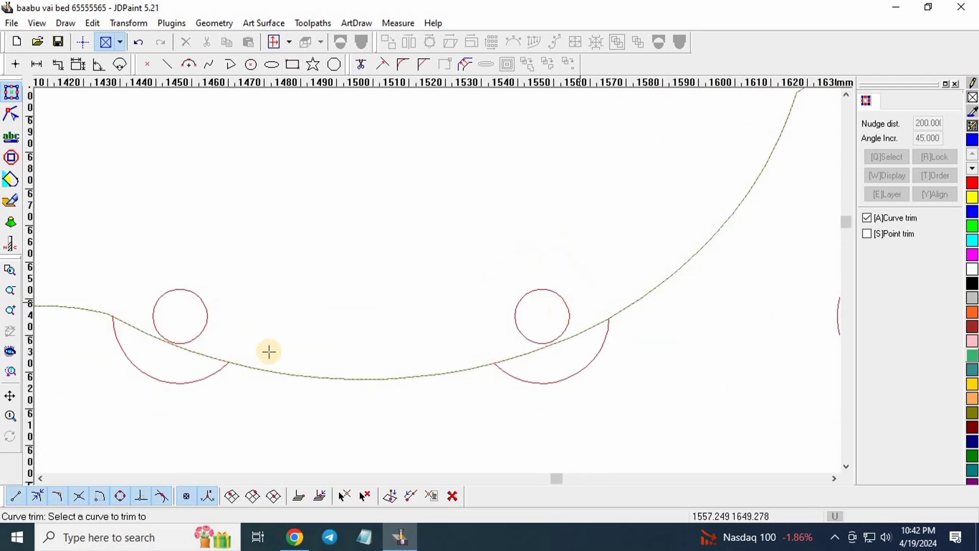
- Trim the button circles crossing the arch's upper curve on both sides of its crown so only the parts inside remain
{"action": "scroll", "coordinate": [568, 219], "scroll_direction": "down", "scroll_amount": 3}
{"action": "scroll", "coordinate": [579, 230], "scroll_direction": "up", "scroll_amount": 3}
{"action": "left_click", "coordinate": [564, 223]}
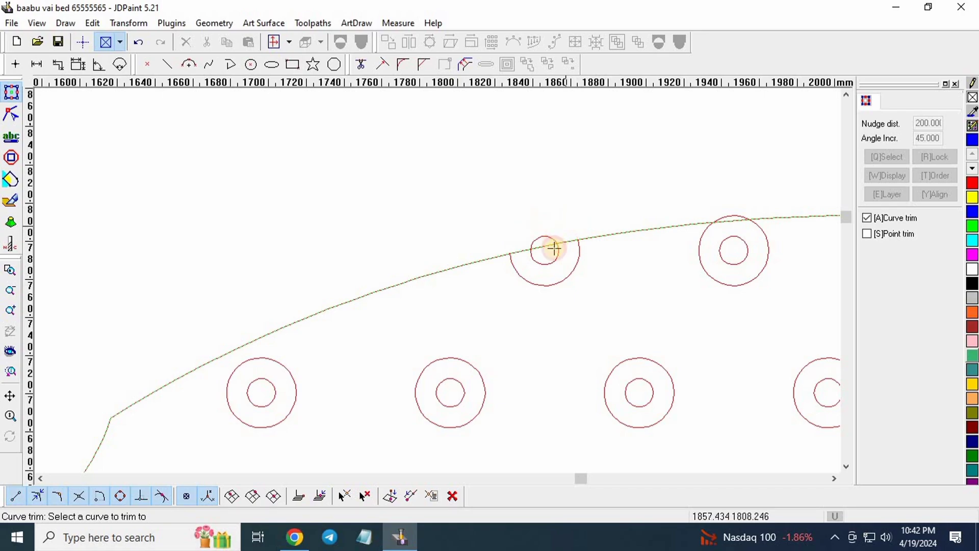
{"action": "scroll", "coordinate": [554, 247], "scroll_direction": "up", "scroll_amount": 3}
{"action": "scroll", "coordinate": [372, 227], "scroll_direction": "down", "scroll_amount": 3}
{"action": "scroll", "coordinate": [323, 284], "scroll_direction": "up", "scroll_amount": 4}
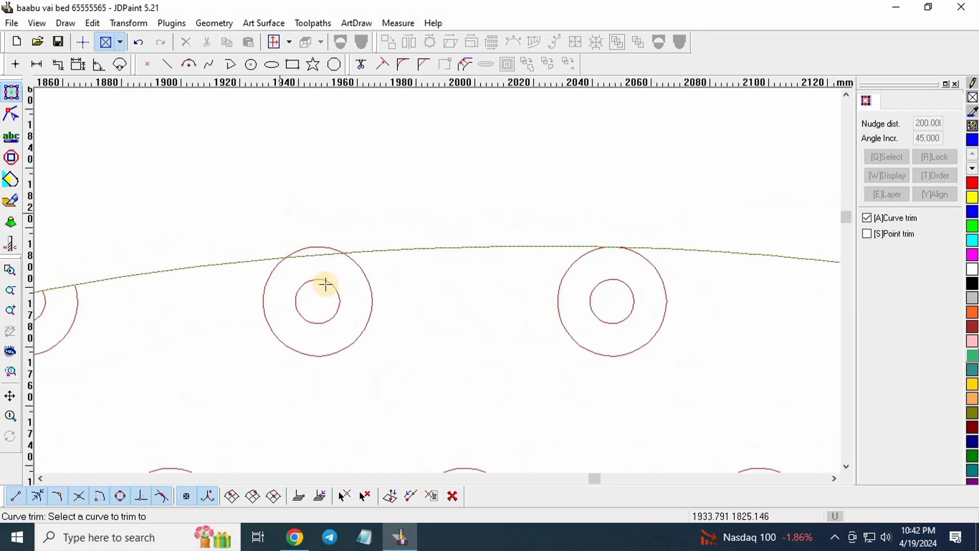
{"action": "scroll", "coordinate": [387, 219], "scroll_direction": "down", "scroll_amount": 3}
{"action": "scroll", "coordinate": [396, 206], "scroll_direction": "up", "scroll_amount": 2}
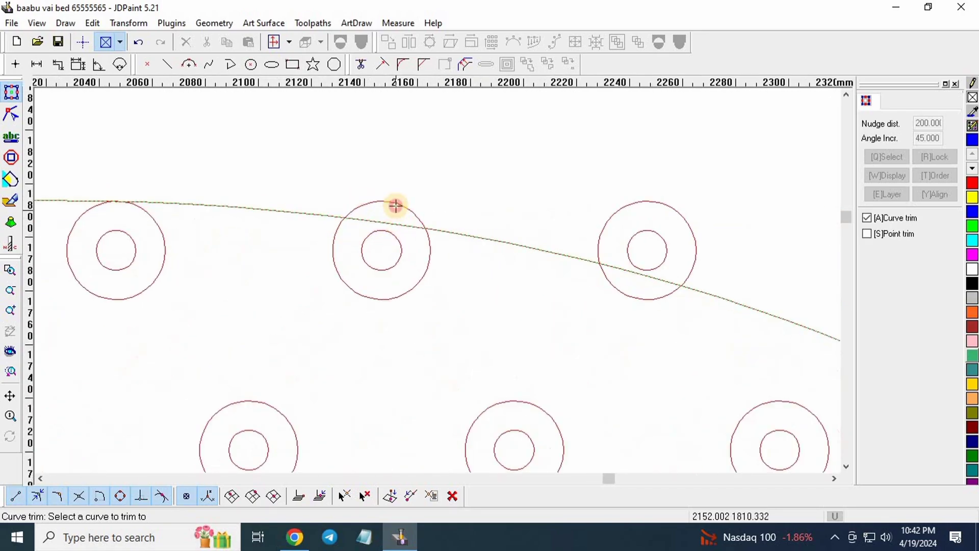
- Try to trim the outer circle at the arch's crown where it barely crosses the outline, and undo the trim
{"action": "scroll", "coordinate": [115, 194], "scroll_direction": "up", "scroll_amount": 4}
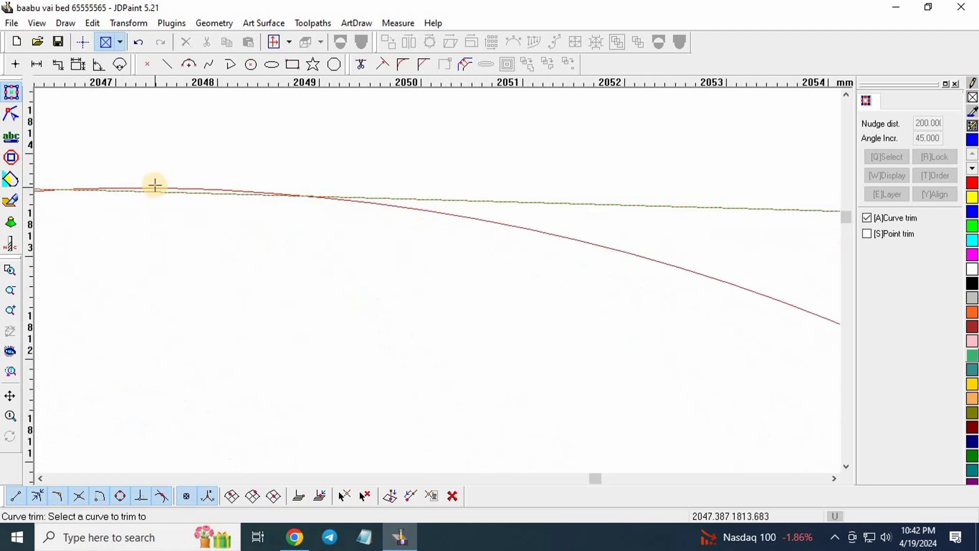
{"action": "left_click", "coordinate": [148, 185]}
{"action": "scroll", "coordinate": [161, 178], "scroll_direction": "down", "scroll_amount": 1}
{"action": "scroll", "coordinate": [224, 236], "scroll_direction": "down", "scroll_amount": 3}
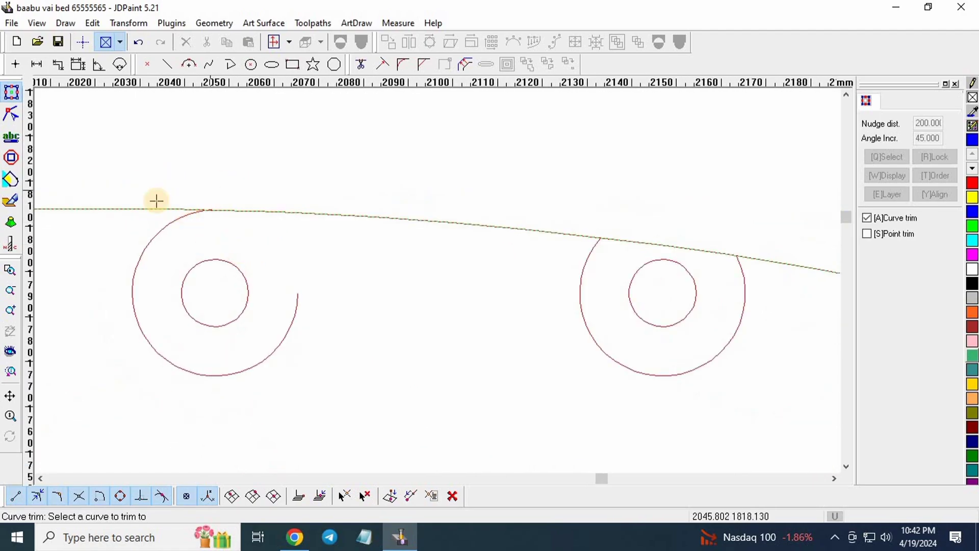
{"action": "left_click", "coordinate": [136, 41]}
{"action": "scroll", "coordinate": [224, 215], "scroll_direction": "up", "scroll_amount": 3}
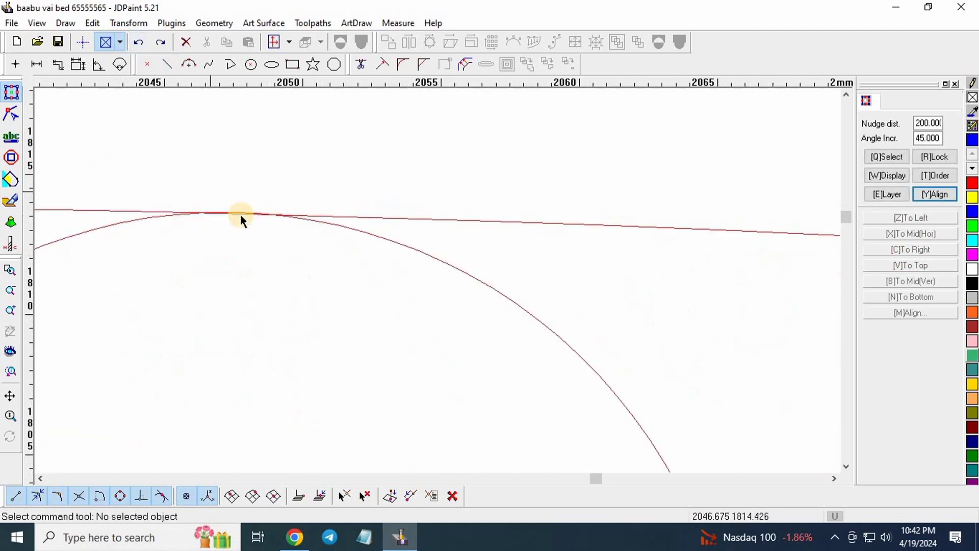
- Restart Curve trim with the arch as boundary and trim the circles crossing its upper right slope
{"action": "scroll", "coordinate": [142, 209], "scroll_direction": "down", "scroll_amount": 5}
{"action": "scroll", "coordinate": [416, 258], "scroll_direction": "down", "scroll_amount": 3}
{"action": "scroll", "coordinate": [236, 237], "scroll_direction": "up", "scroll_amount": 2}
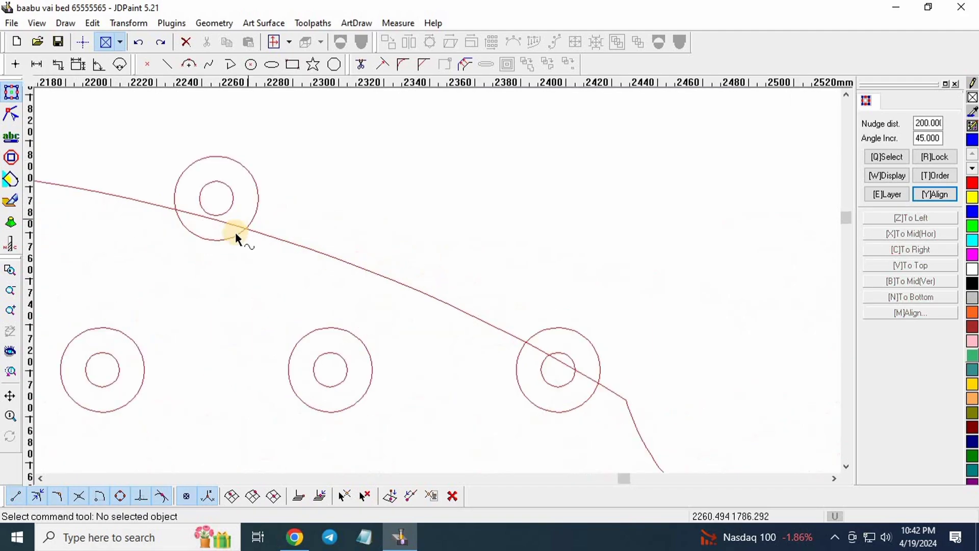
{"action": "left_click", "coordinate": [361, 63]}
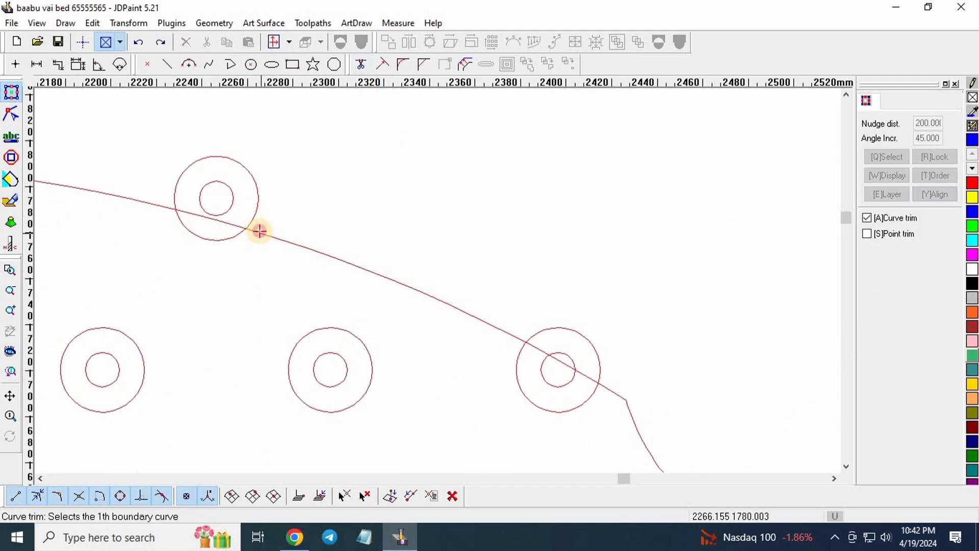
{"action": "left_click", "coordinate": [257, 225]}
{"action": "left_click", "coordinate": [379, 249]}
{"action": "scroll", "coordinate": [379, 248], "scroll_direction": "down", "scroll_amount": 3}
{"action": "scroll", "coordinate": [438, 283], "scroll_direction": "up", "scroll_amount": 4}
{"action": "left_click", "coordinate": [408, 224]}
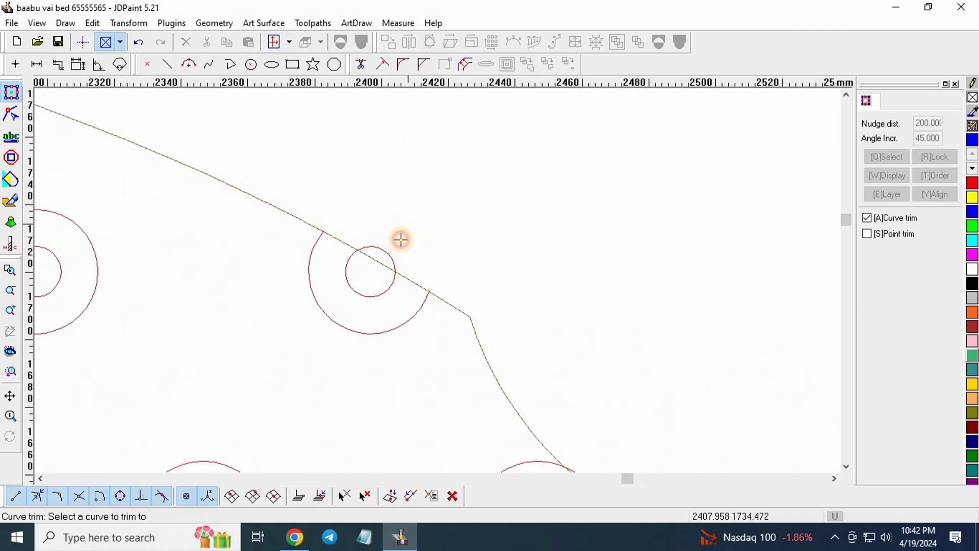
{"action": "left_click", "coordinate": [387, 249]}
- Trim the inner and outer button circles that extend beyond the arch's right shoulder and right side
{"action": "scroll", "coordinate": [726, 284], "scroll_direction": "down", "scroll_amount": 3}
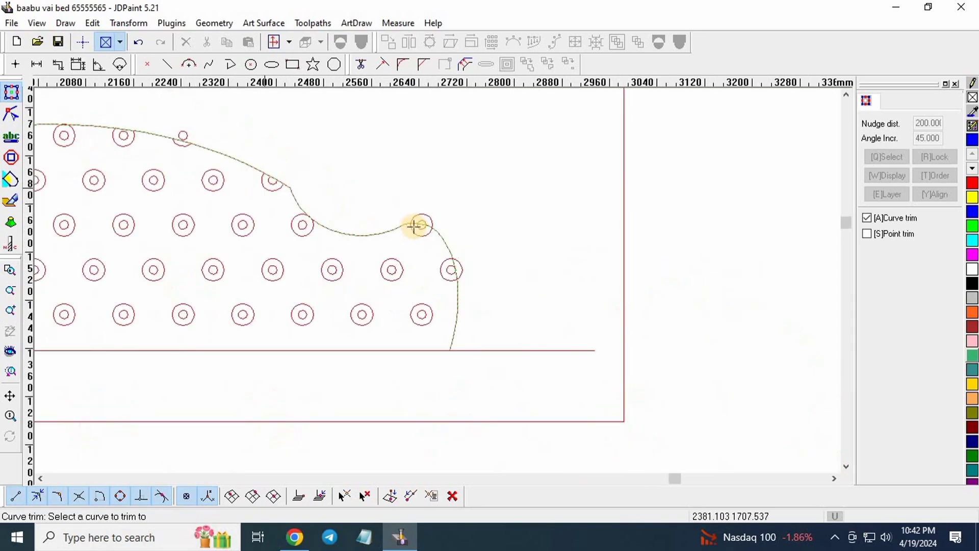
{"action": "scroll", "coordinate": [389, 203], "scroll_direction": "up", "scroll_amount": 2}
{"action": "scroll", "coordinate": [389, 202], "scroll_direction": "up", "scroll_amount": 3}
{"action": "left_click", "coordinate": [323, 221]}
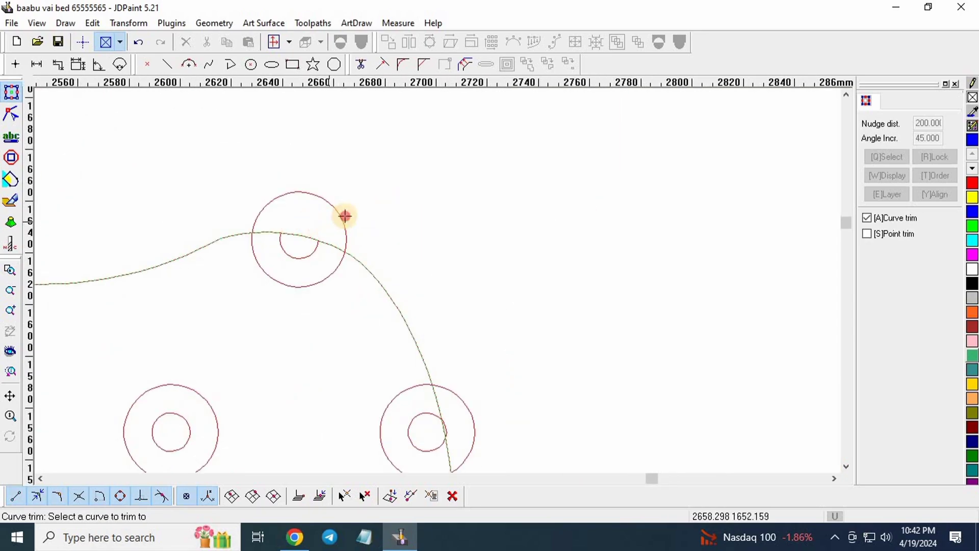
{"action": "scroll", "coordinate": [433, 214], "scroll_direction": "down", "scroll_amount": 3}
{"action": "scroll", "coordinate": [377, 290], "scroll_direction": "up", "scroll_amount": 4}
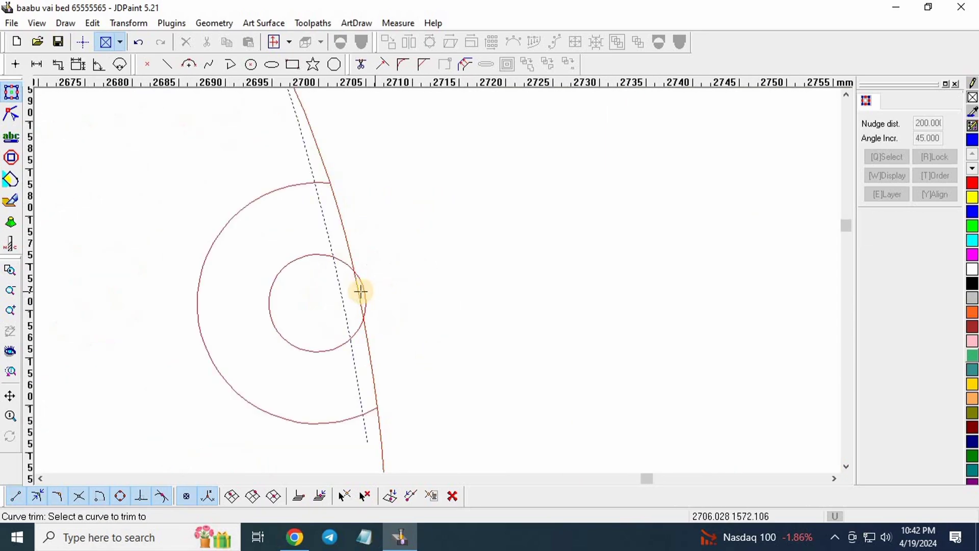
{"action": "left_click", "coordinate": [360, 291]}
{"action": "scroll", "coordinate": [396, 243], "scroll_direction": "down", "scroll_amount": 6}
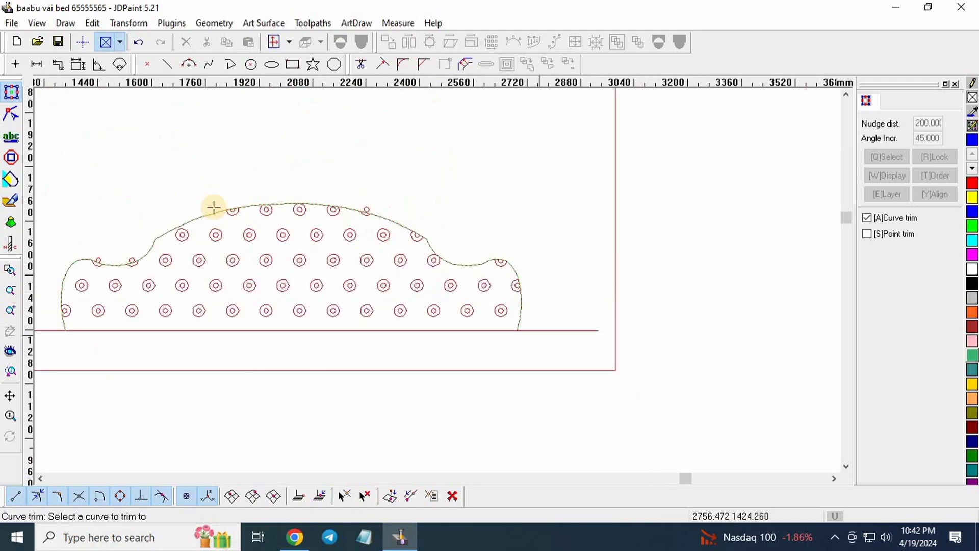
- End trimming, try to delete the stray small circle above the arch's upper right slope, and undo the deletion
{"action": "scroll", "coordinate": [342, 188], "scroll_direction": "up", "scroll_amount": 6}
{"action": "right_click", "coordinate": [398, 204]}
{"action": "scroll", "coordinate": [395, 202], "scroll_direction": "up", "scroll_amount": 3}
{"action": "left_click", "coordinate": [381, 269]}
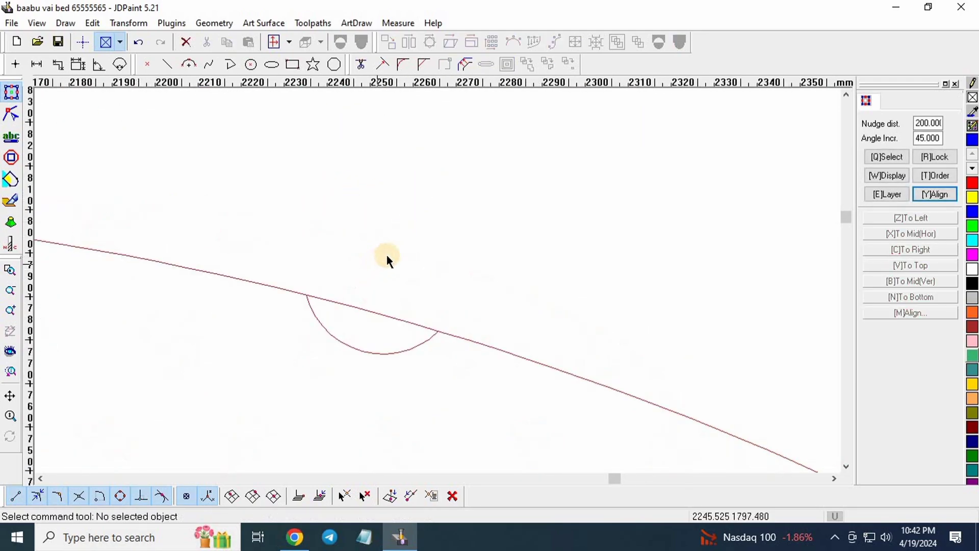
{"action": "scroll", "coordinate": [424, 221], "scroll_direction": "down", "scroll_amount": 5}
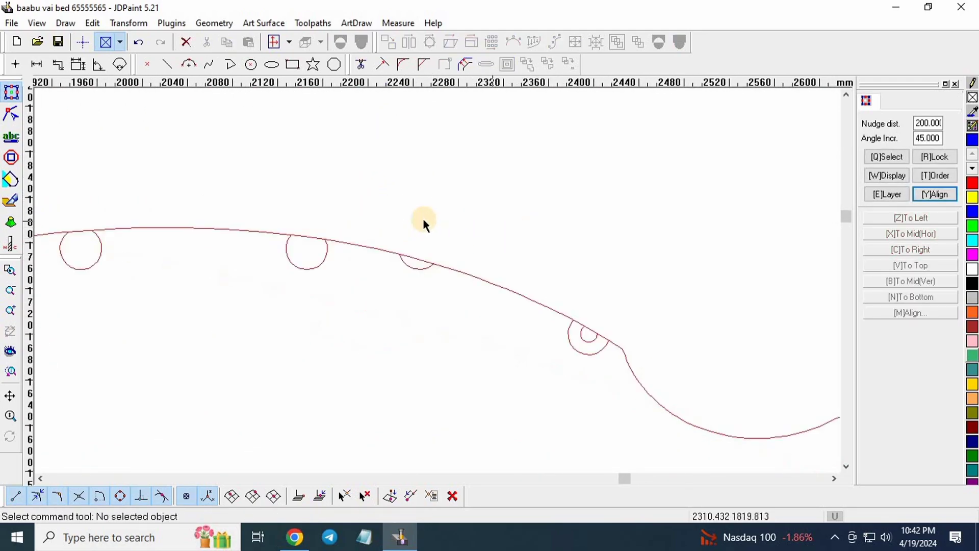
{"action": "left_click", "coordinate": [138, 42]}
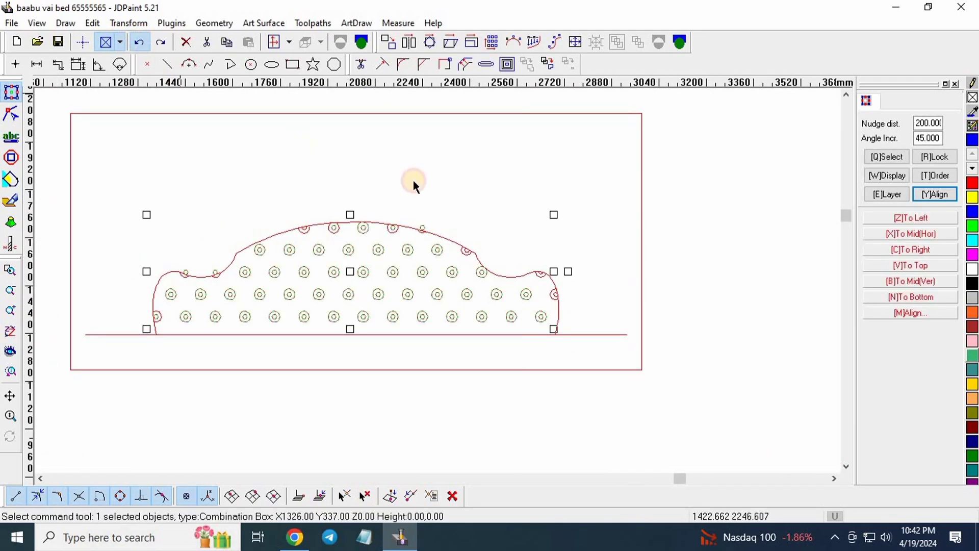
- Ungroup the button circles and delete the stray small circle outside the arch's upper right slope
{"action": "left_click", "coordinate": [681, 43]}
{"action": "left_click", "coordinate": [437, 215]}
{"action": "scroll", "coordinate": [408, 250], "scroll_direction": "up", "scroll_amount": 5}
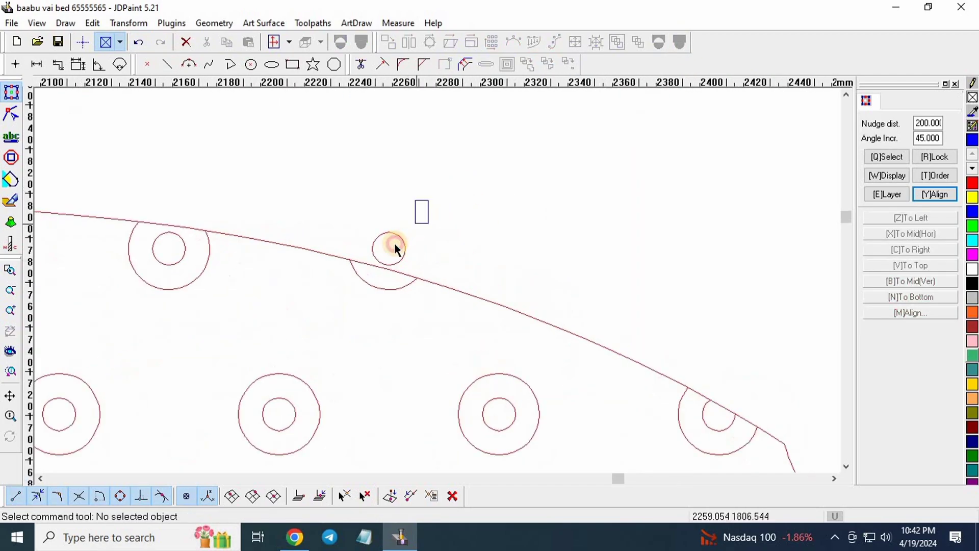
- Delete the two stray small circles lying above the arch's left shoulder
{"action": "scroll", "coordinate": [555, 220], "scroll_direction": "down", "scroll_amount": 5}
{"action": "scroll", "coordinate": [260, 221], "scroll_direction": "up", "scroll_amount": 4}
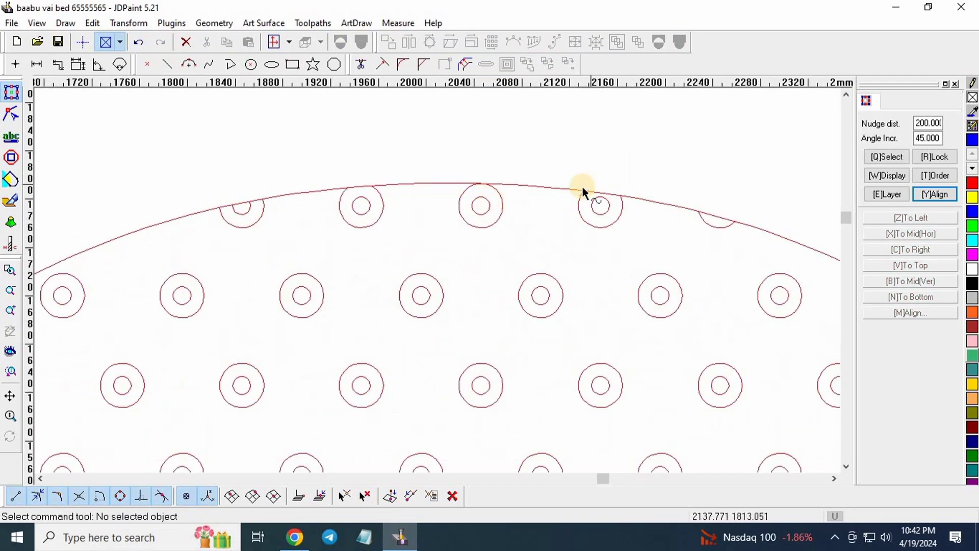
{"action": "scroll", "coordinate": [326, 251], "scroll_direction": "down", "scroll_amount": 4}
{"action": "scroll", "coordinate": [427, 234], "scroll_direction": "up", "scroll_amount": 5}
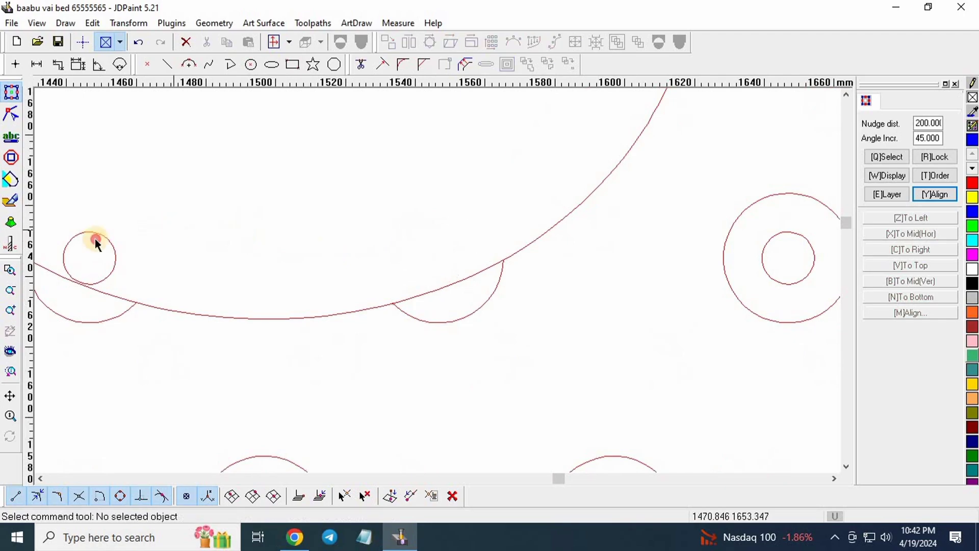
{"action": "left_click", "coordinate": [95, 238]}
{"action": "left_click", "coordinate": [309, 135]}
{"action": "scroll", "coordinate": [300, 186], "scroll_direction": "down", "scroll_amount": 4}
{"action": "scroll", "coordinate": [138, 316], "scroll_direction": "down", "scroll_amount": 3}
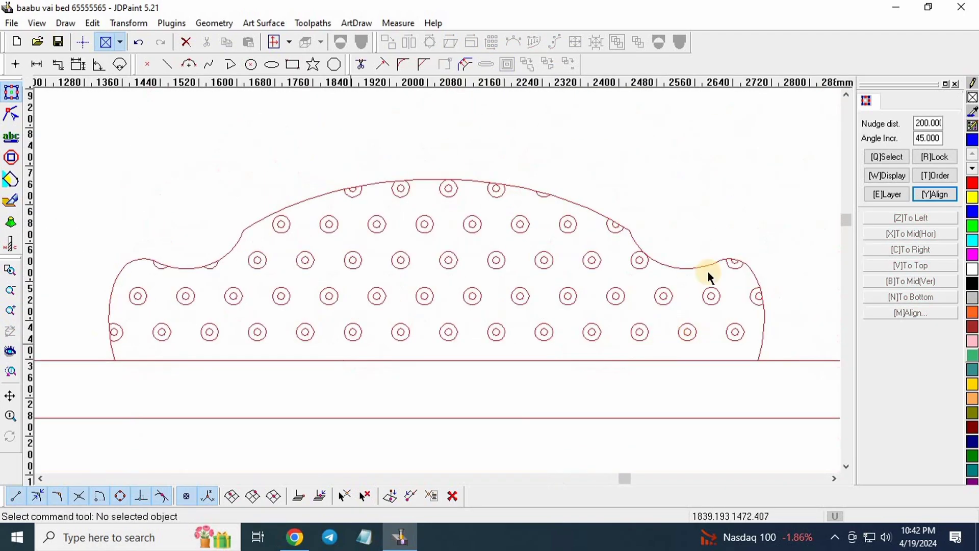
- Select all the trimmed button circles without the arch outline and group them
{"action": "scroll", "coordinate": [709, 277], "scroll_direction": "up", "scroll_amount": 3}
{"action": "scroll", "coordinate": [515, 230], "scroll_direction": "down", "scroll_amount": 4}
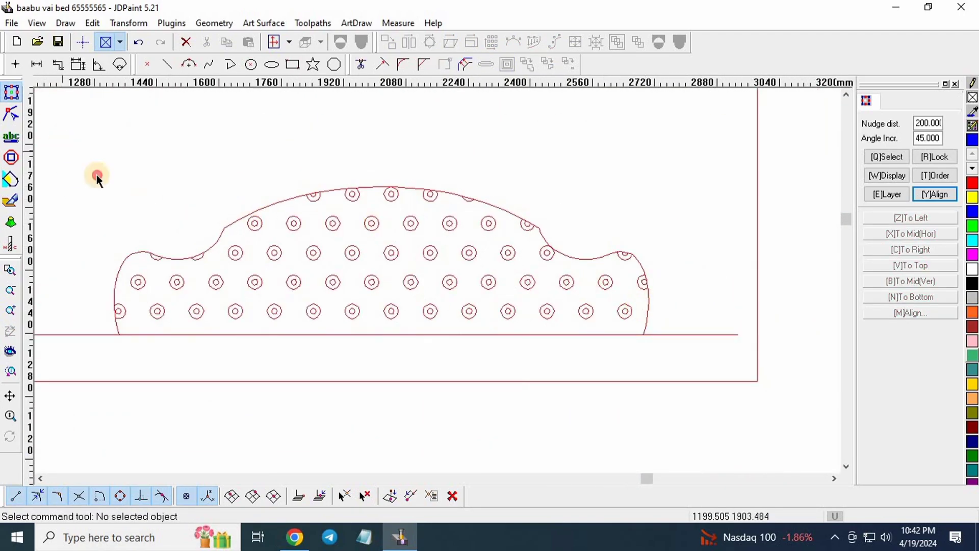
{"action": "left_click_drag", "start_coordinate": [60, 144], "coordinate": [680, 368]}
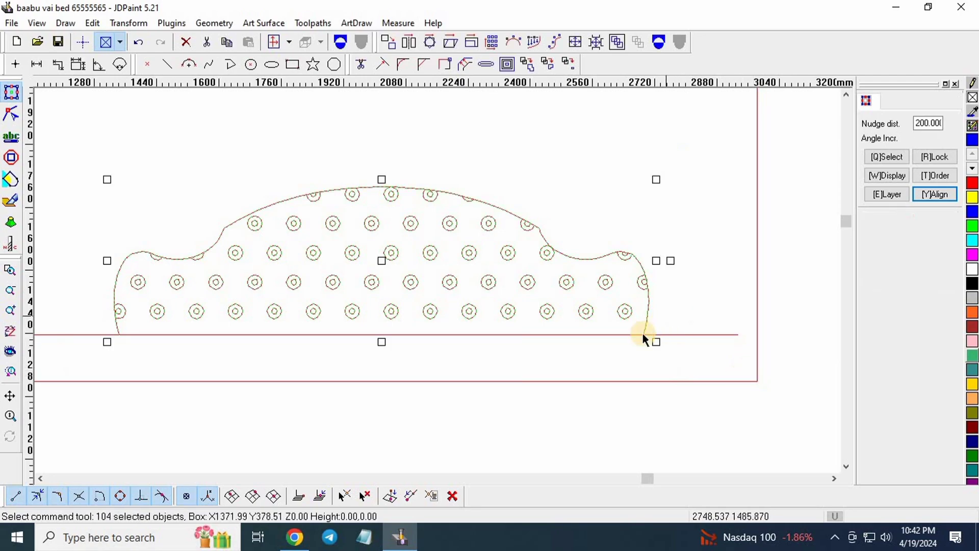
{"action": "scroll", "coordinate": [643, 336], "scroll_direction": "up", "scroll_amount": 3}
{"action": "left_click_drag", "start_coordinate": [642, 318], "coordinate": [597, 347], "text": "shift"}
{"action": "scroll", "coordinate": [605, 323], "scroll_direction": "down", "scroll_amount": 3}
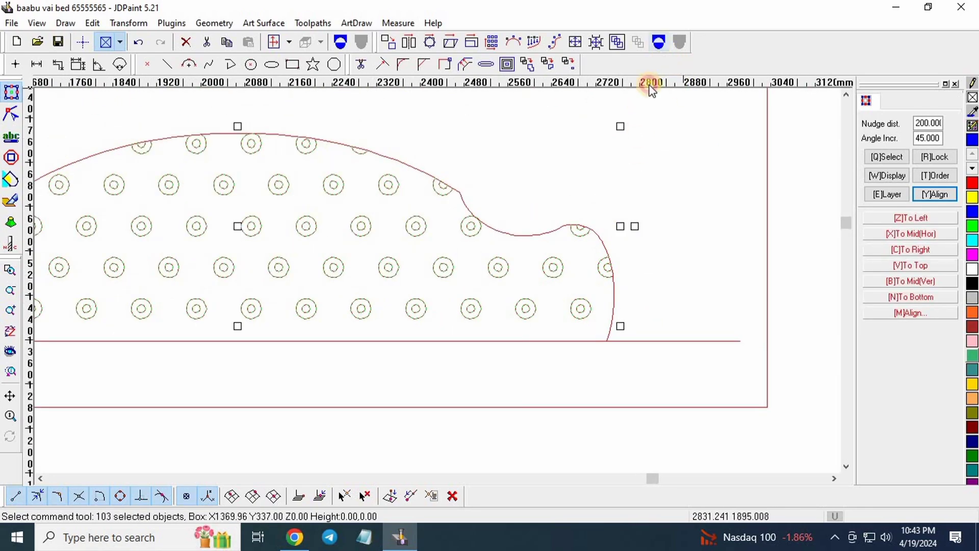
{"action": "left_click", "coordinate": [658, 41]}
- Move the grouped button circles straight down in 200 mm nudges onto the tufted pattern and check their fit
{"action": "scroll", "coordinate": [493, 167], "scroll_direction": "down", "scroll_amount": 4}
{"action": "scroll", "coordinate": [470, 164], "scroll_direction": "up", "scroll_amount": 4}
{"action": "scroll", "coordinate": [437, 163], "scroll_direction": "down", "scroll_amount": 2}
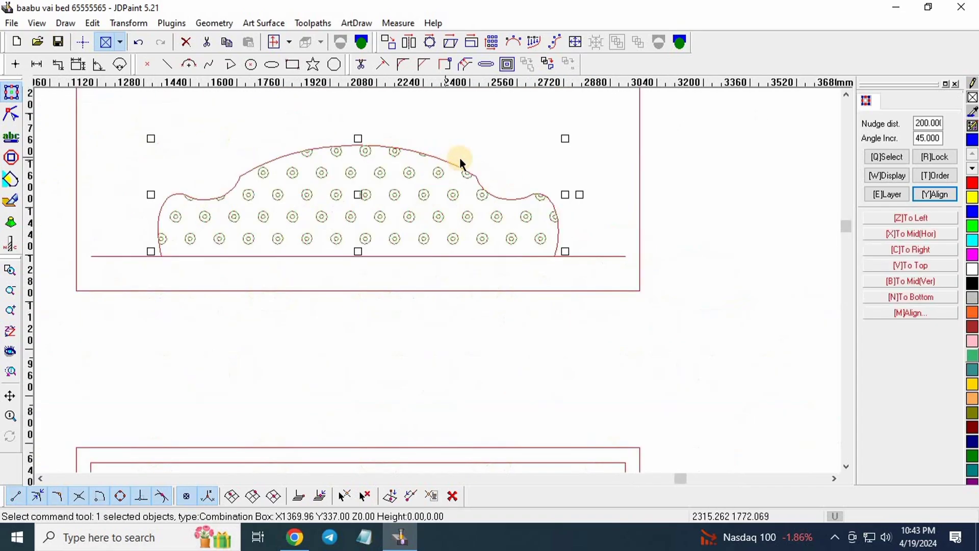
{"action": "scroll", "coordinate": [462, 163], "scroll_direction": "down", "scroll_amount": 2}
{"action": "key", "text": "Down"}
{"action": "key", "text": "Down"}
{"action": "key", "text": "Down"}
{"action": "key", "text": "Down"}
{"action": "key", "text": "Down"}
{"action": "key", "text": "Down"}
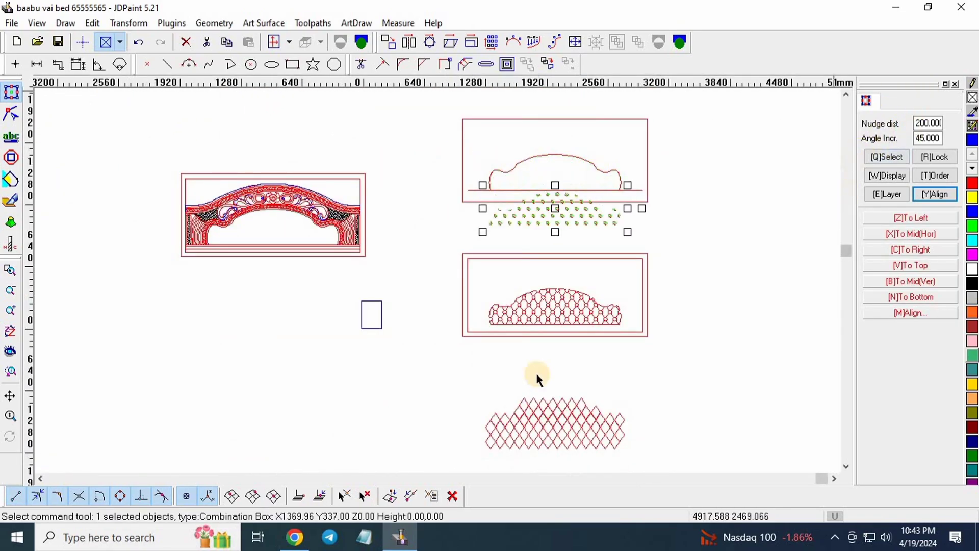
{"action": "scroll", "coordinate": [606, 311], "scroll_direction": "up", "scroll_amount": 2}
{"action": "scroll", "coordinate": [547, 288], "scroll_direction": "up", "scroll_amount": 5}
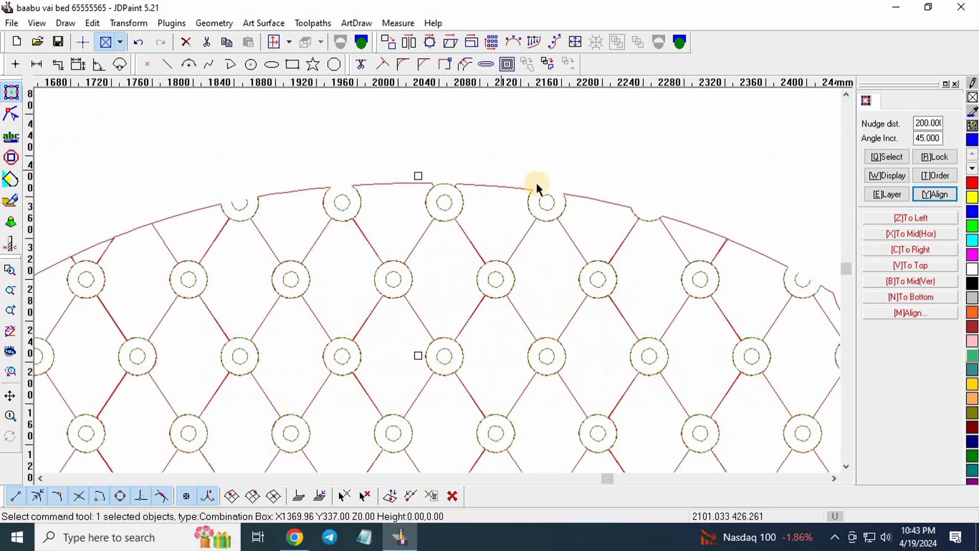
- Select the diamond grid below the tufted pattern and move it straight up in 200 mm nudges onto the pattern
{"action": "scroll", "coordinate": [451, 179], "scroll_direction": "down", "scroll_amount": 2}
{"action": "scroll", "coordinate": [329, 185], "scroll_direction": "down", "scroll_amount": 4}
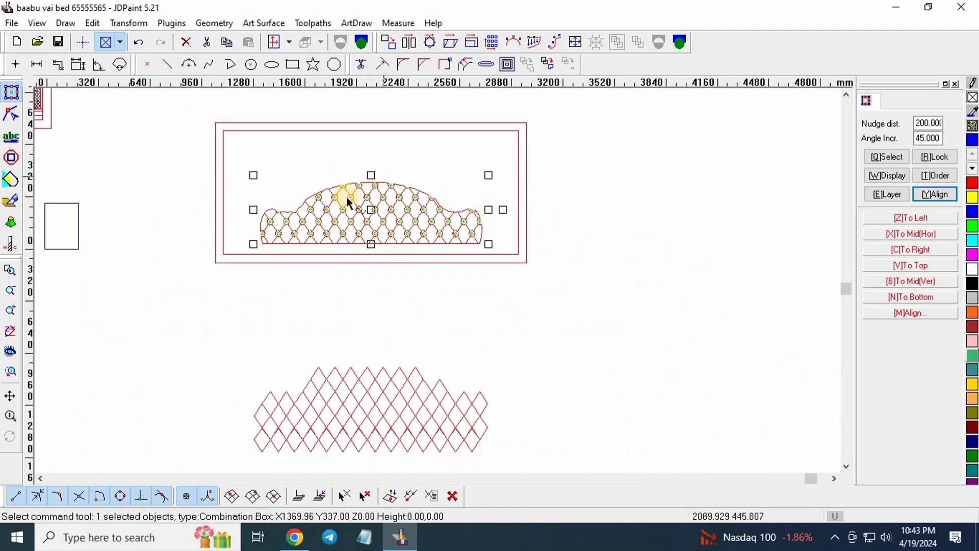
{"action": "scroll", "coordinate": [243, 241], "scroll_direction": "up", "scroll_amount": 2}
{"action": "scroll", "coordinate": [375, 360], "scroll_direction": "down", "scroll_amount": 2}
{"action": "left_click_drag", "start_coordinate": [434, 334], "coordinate": [255, 313]}
{"action": "key", "text": "Up"}
{"action": "key", "text": "Up"}
{"action": "key", "text": "Up"}
{"action": "key", "text": "Up"}
{"action": "key", "text": "Up"}
{"action": "key", "text": "Up"}
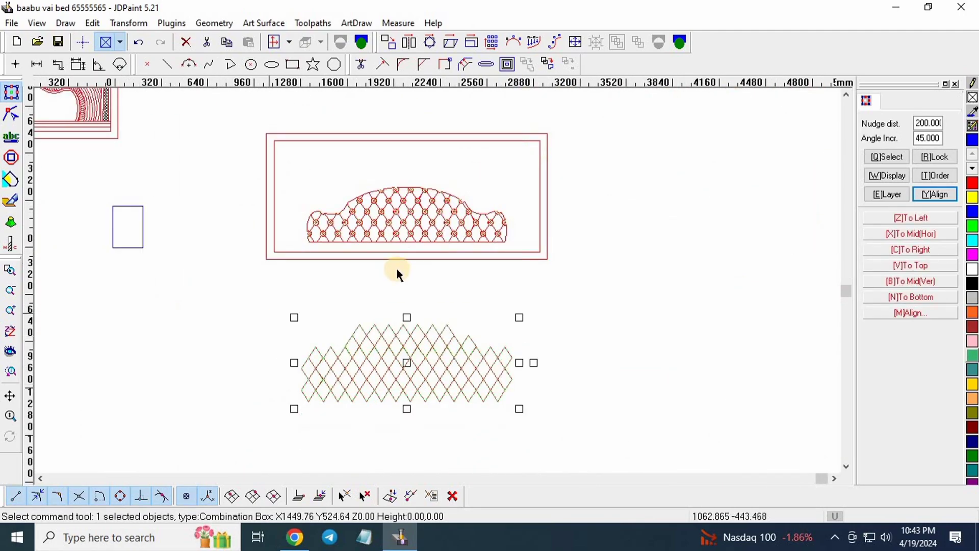
- Delete the copied arch, base line and rectangle above the tufted pattern
{"action": "scroll", "coordinate": [422, 245], "scroll_direction": "up", "scroll_amount": 3}
{"action": "scroll", "coordinate": [477, 197], "scroll_direction": "down", "scroll_amount": 5}
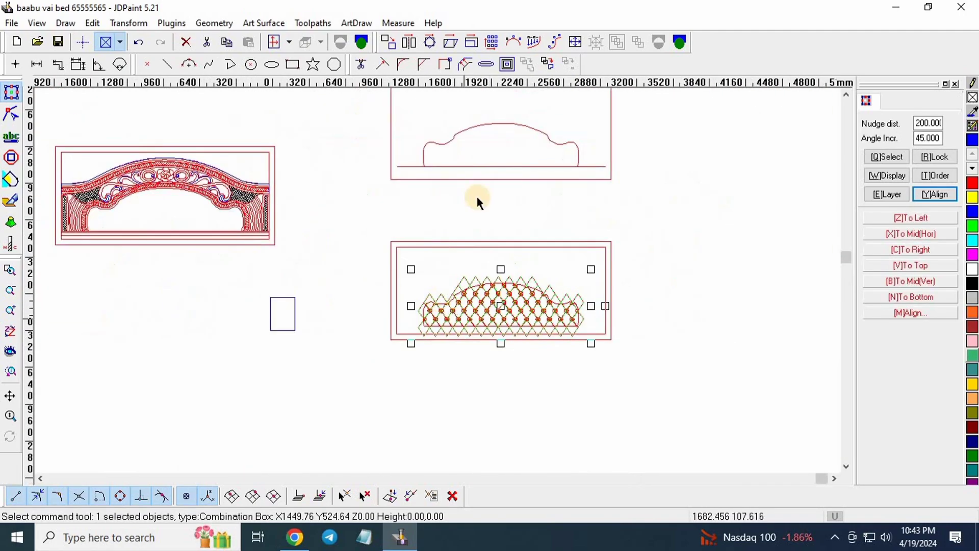
{"action": "left_click_drag", "start_coordinate": [728, 287], "coordinate": [728, 286]}
{"action": "key", "text": "Delete"}
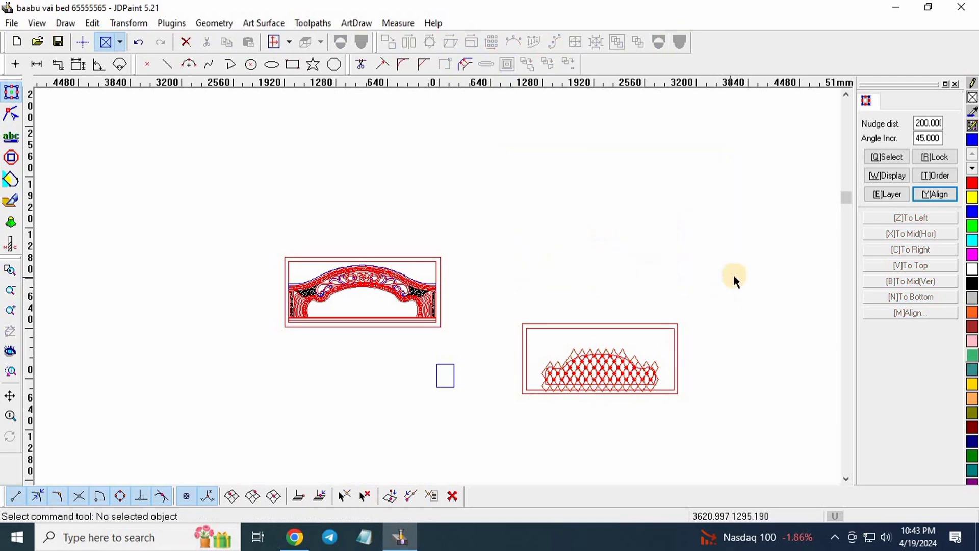
- Select the tufted pattern with its frames and align it onto the carved headboard, using the headboard's outer frame as reference
{"action": "scroll", "coordinate": [640, 329], "scroll_direction": "up", "scroll_amount": 3}
{"action": "left_click_drag", "start_coordinate": [332, 158], "coordinate": [794, 392]}
{"action": "left_click", "coordinate": [911, 313]}
{"action": "scroll", "coordinate": [230, 220], "scroll_direction": "up", "scroll_amount": 4}
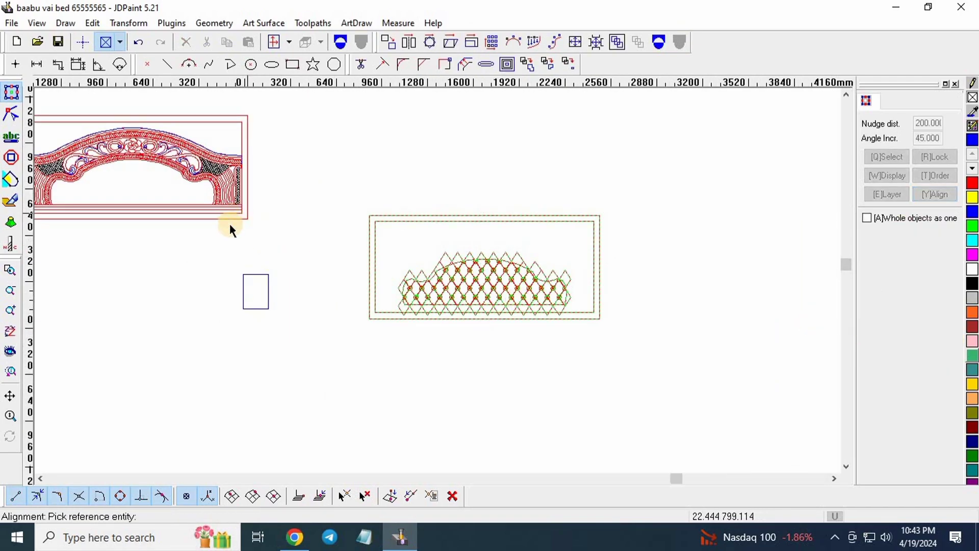
{"action": "left_click", "coordinate": [240, 228]}
{"action": "left_click", "coordinate": [442, 328]}
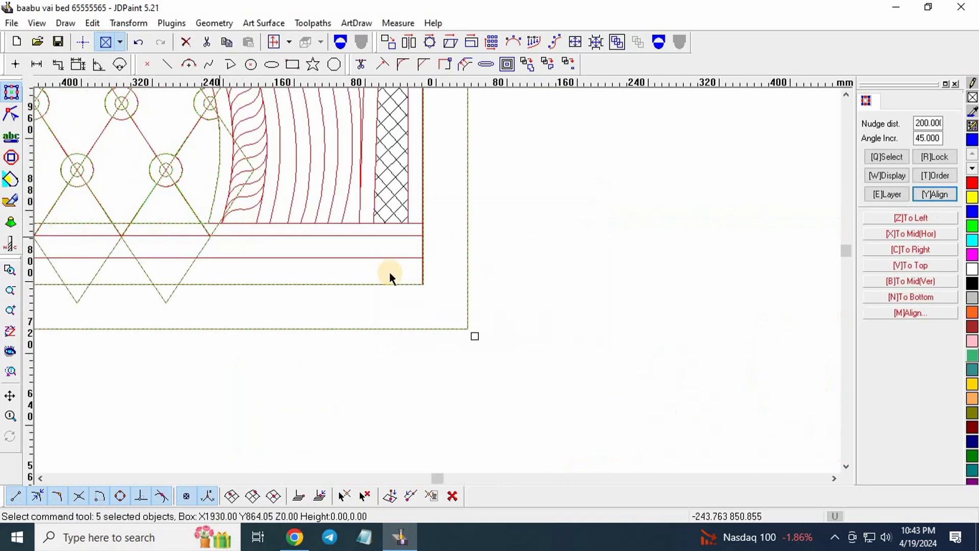
{"action": "scroll", "coordinate": [389, 276], "scroll_direction": "down", "scroll_amount": 5}
{"action": "left_click", "coordinate": [558, 225]}
- Examine how the frames, button circles and diamond grid of the tufted pattern fit inside the carved headboard
{"action": "scroll", "coordinate": [547, 219], "scroll_direction": "up", "scroll_amount": 5}
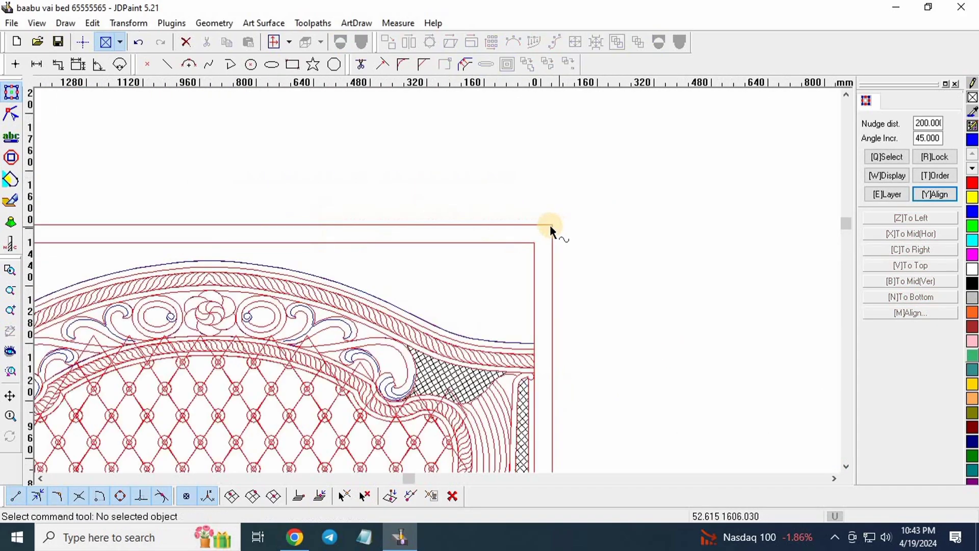
{"action": "left_click", "coordinate": [551, 224]}
{"action": "left_click", "coordinate": [580, 255]}
{"action": "scroll", "coordinate": [439, 217], "scroll_direction": "down", "scroll_amount": 6}
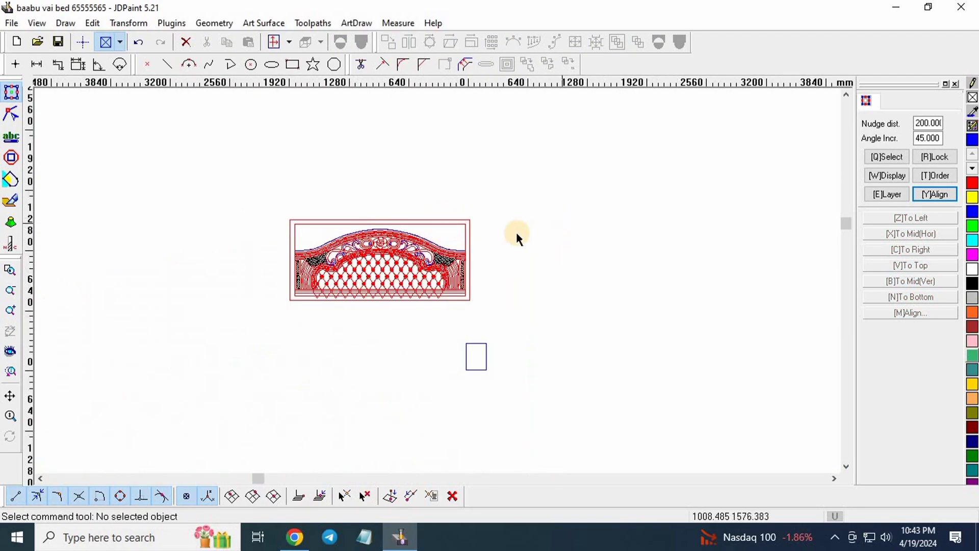
{"action": "scroll", "coordinate": [350, 288], "scroll_direction": "up", "scroll_amount": 5}
{"action": "scroll", "coordinate": [371, 267], "scroll_direction": "down", "scroll_amount": 3}
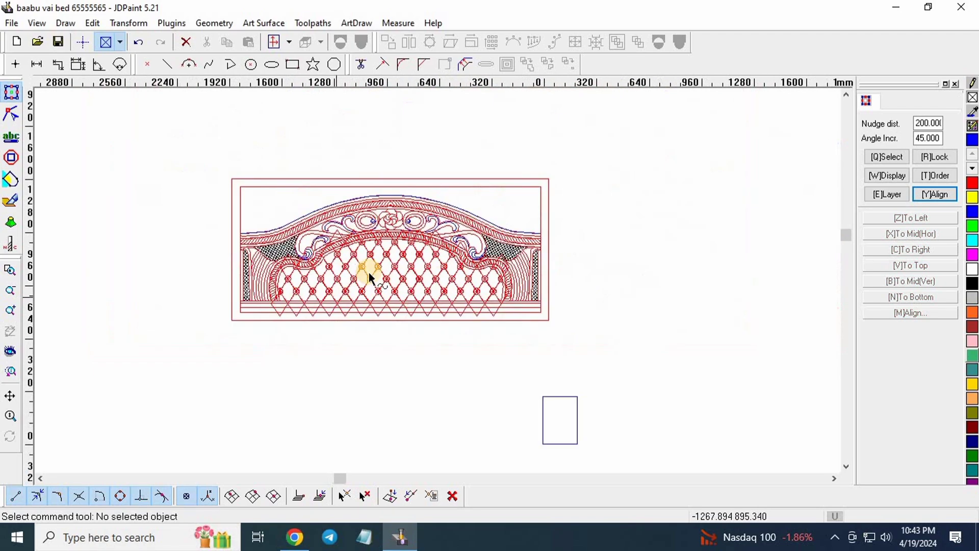
{"action": "scroll", "coordinate": [411, 245], "scroll_direction": "up", "scroll_amount": 5}
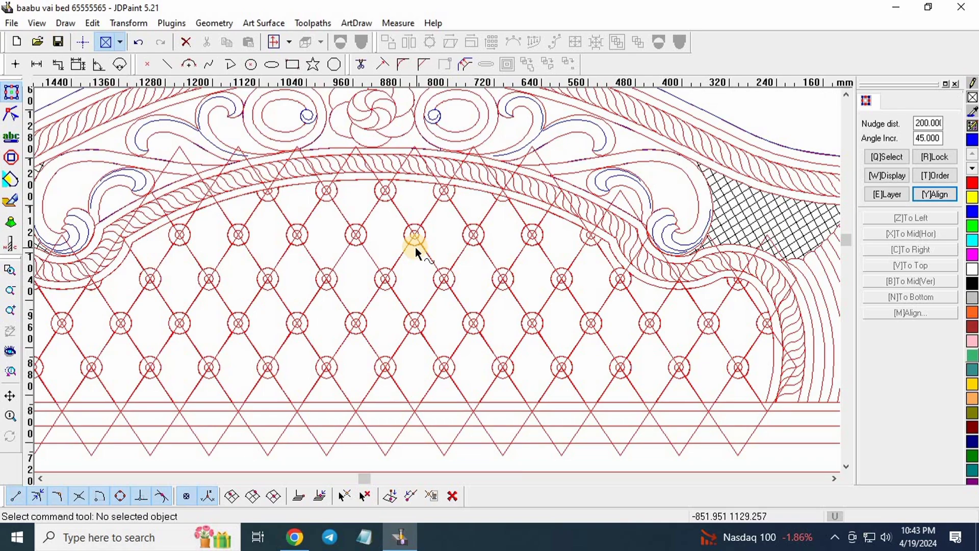
{"action": "scroll", "coordinate": [721, 207], "scroll_direction": "down", "scroll_amount": 2}
{"action": "scroll", "coordinate": [306, 194], "scroll_direction": "down", "scroll_amount": 3}
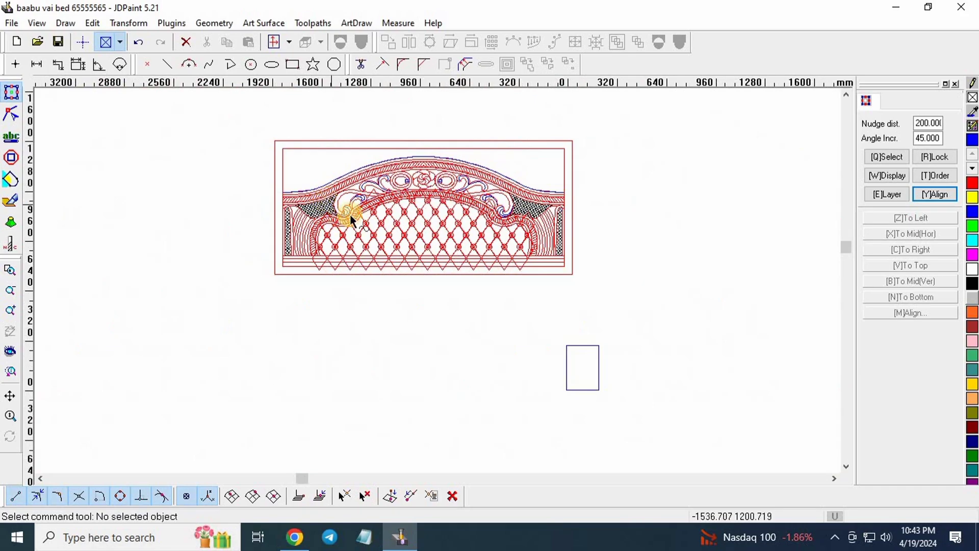
{"action": "scroll", "coordinate": [421, 308], "scroll_direction": "down", "scroll_amount": 2}
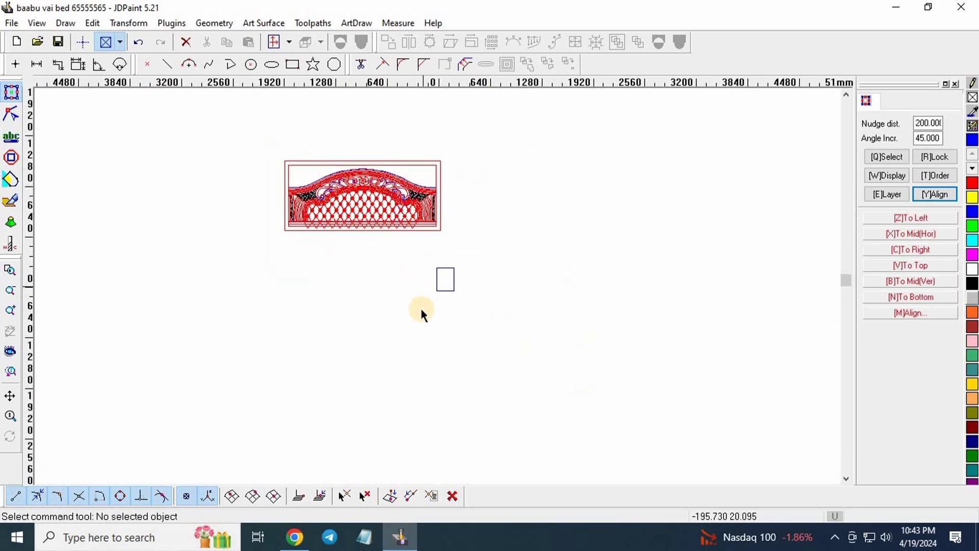
{"action": "scroll", "coordinate": [420, 308], "scroll_direction": "up", "scroll_amount": 6}
{"action": "scroll", "coordinate": [363, 216], "scroll_direction": "down", "scroll_amount": 1}
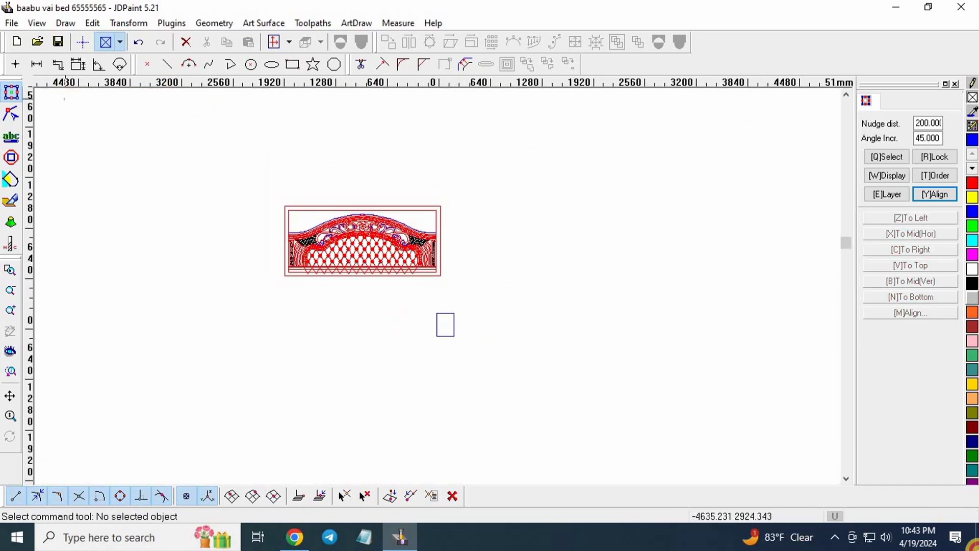
- Rotate the whole headboard drawing 90° clockwise and move it about 1539 mm left and 169 mm down
{"action": "left_click_drag", "start_coordinate": [63, 97], "coordinate": [946, 500]}
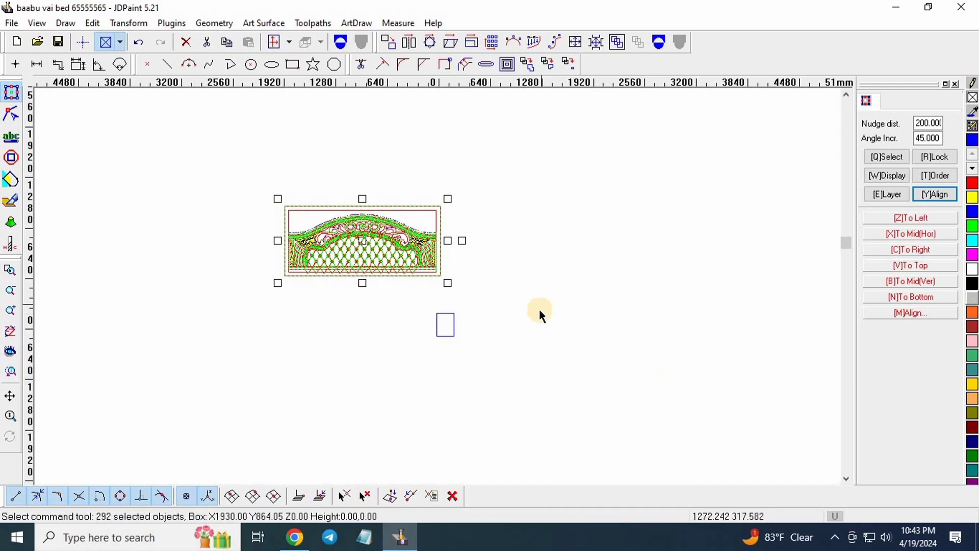
{"action": "key", "text": "ctrl+Right"}
{"action": "key", "text": "ctrl+Right"}
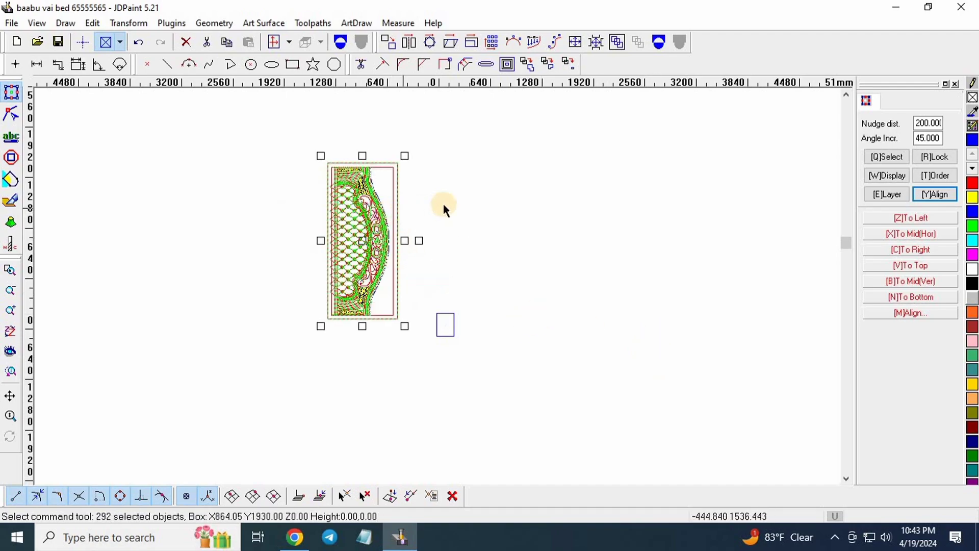
{"action": "left_click", "coordinate": [264, 201]}
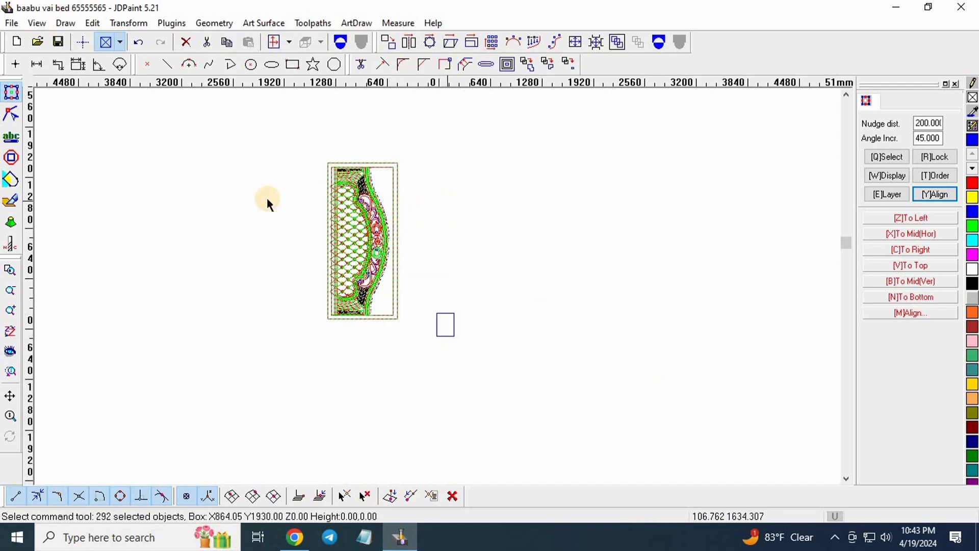
{"action": "left_click", "coordinate": [368, 247]}
{"action": "mouse_move", "coordinate": [377, 251]}
{"action": "left_mouse_down"}
{"action": "mouse_move", "coordinate": [227, 232]}
{"action": "mouse_move", "coordinate": [236, 254]}
{"action": "left_mouse_up"}
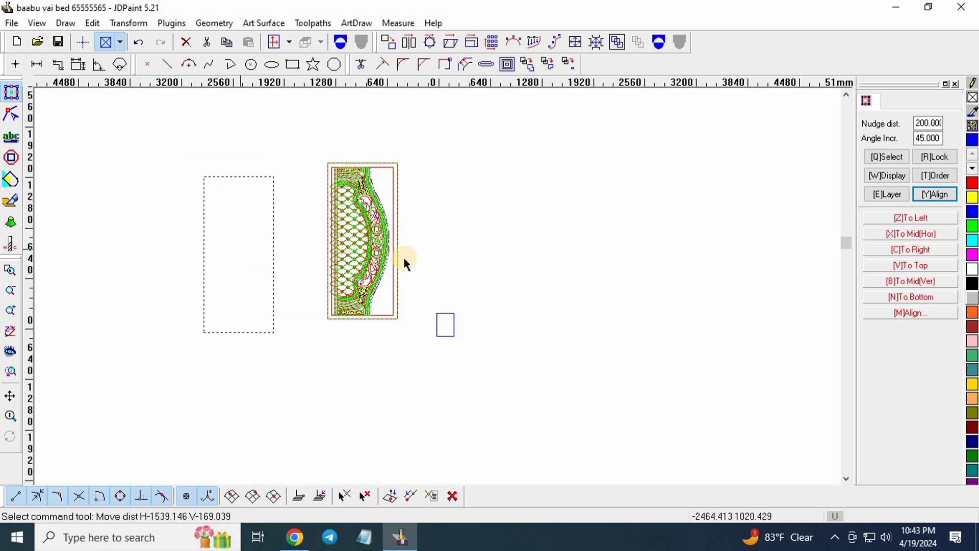
{"action": "left_click", "coordinate": [319, 204]}
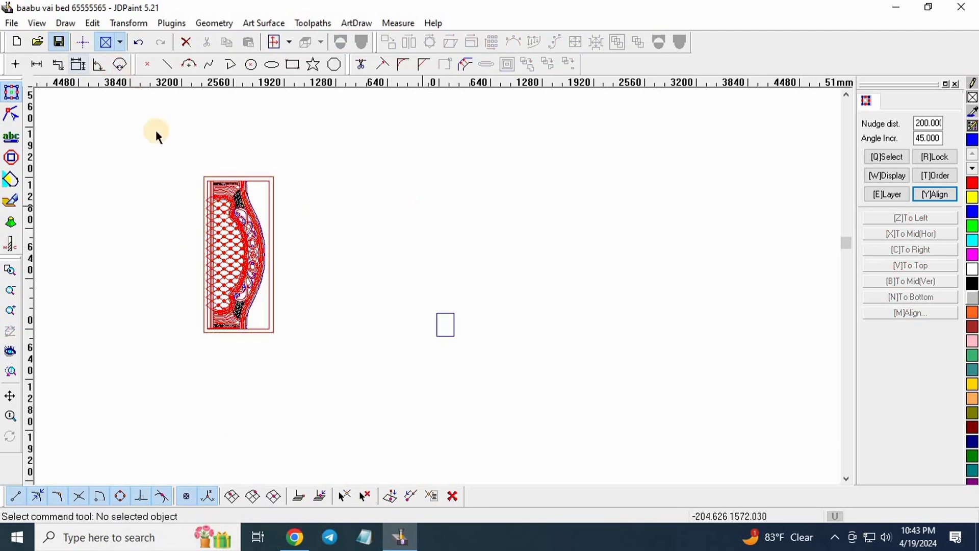
- Select the diamond grid over the tufted buttons and move it straight right in 200 mm nudges, clear of the headboard
{"action": "scroll", "coordinate": [216, 222], "scroll_direction": "up", "scroll_amount": 4}
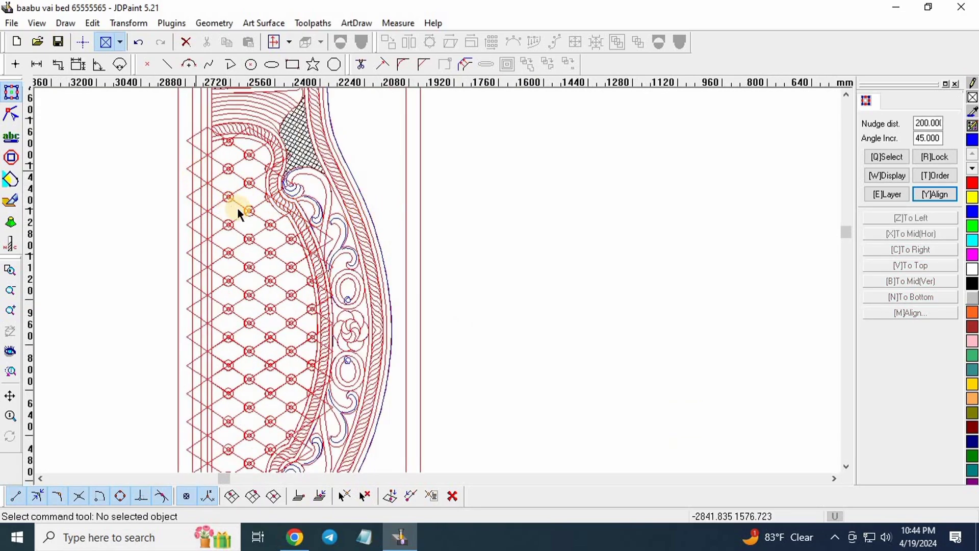
{"action": "scroll", "coordinate": [227, 179], "scroll_direction": "up", "scroll_amount": 2}
{"action": "left_click", "coordinate": [210, 159]}
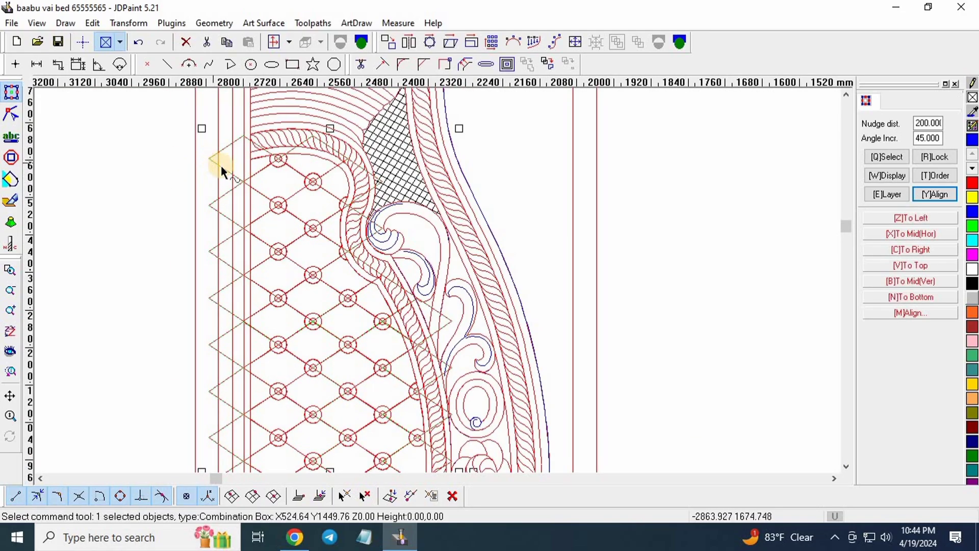
{"action": "scroll", "coordinate": [246, 178], "scroll_direction": "down", "scroll_amount": 3}
{"action": "key", "text": "Right"}
{"action": "key", "text": "Right"}
{"action": "key", "text": "Right"}
{"action": "key", "text": "Right"}
{"action": "key", "text": "Right"}
{"action": "key", "text": "Right"}
{"action": "key", "text": "Right"}
{"action": "key", "text": "Right"}
{"action": "key", "text": "Right"}
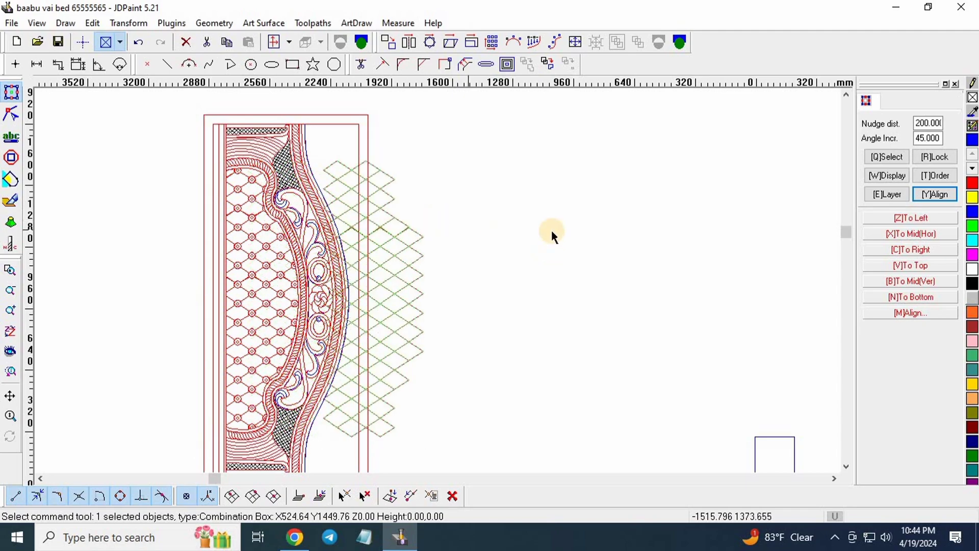
{"action": "key", "text": "Right"}
{"action": "key", "text": "Right"}
{"action": "key", "text": "Right"}
{"action": "key", "text": "Right"}
{"action": "key", "text": "Right"}
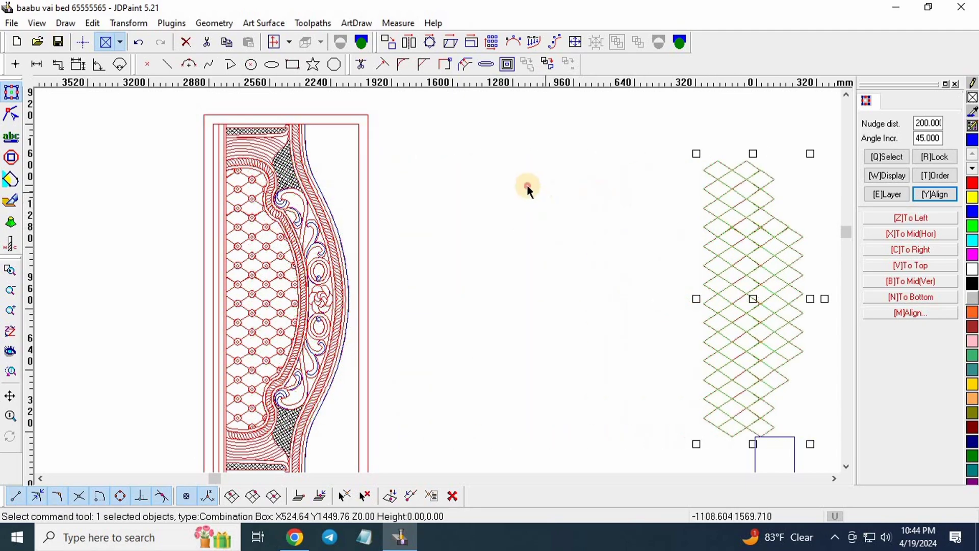
{"action": "left_click", "coordinate": [545, 206]}
{"action": "scroll", "coordinate": [545, 206], "scroll_direction": "down", "scroll_amount": 1}
{"action": "left_click", "coordinate": [627, 207]}
{"action": "key", "text": "Right"}
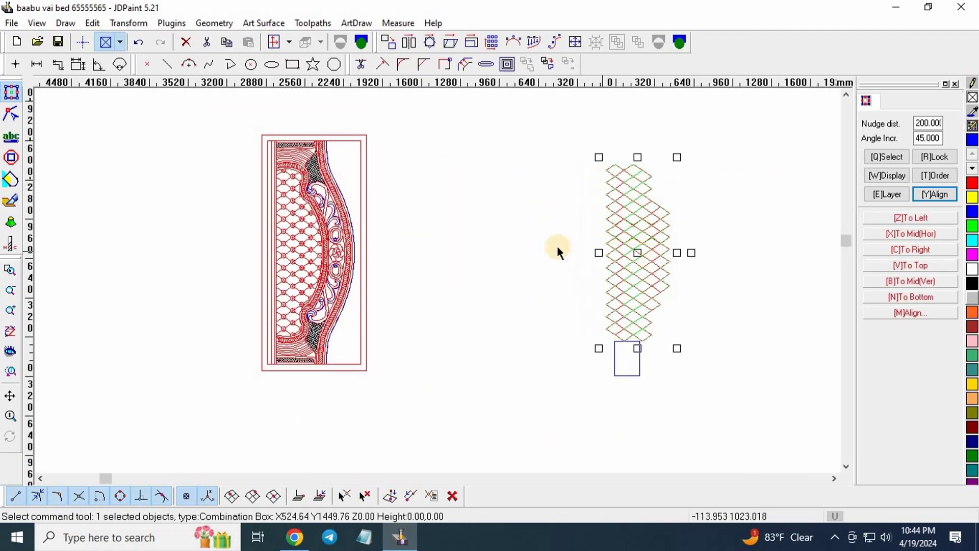
{"action": "left_click", "coordinate": [508, 244]}
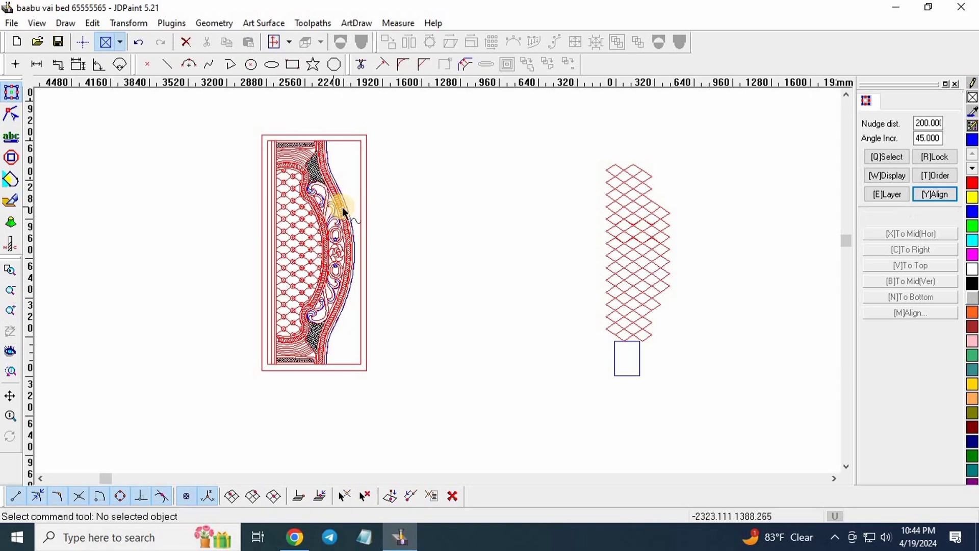
- Select the headboard's outer rectangular frame and move it straight right around the separated diamond grid
{"action": "scroll", "coordinate": [280, 207], "scroll_direction": "up", "scroll_amount": 1}
{"action": "scroll", "coordinate": [283, 214], "scroll_direction": "up", "scroll_amount": 2}
{"action": "scroll", "coordinate": [204, 207], "scroll_direction": "down", "scroll_amount": 5}
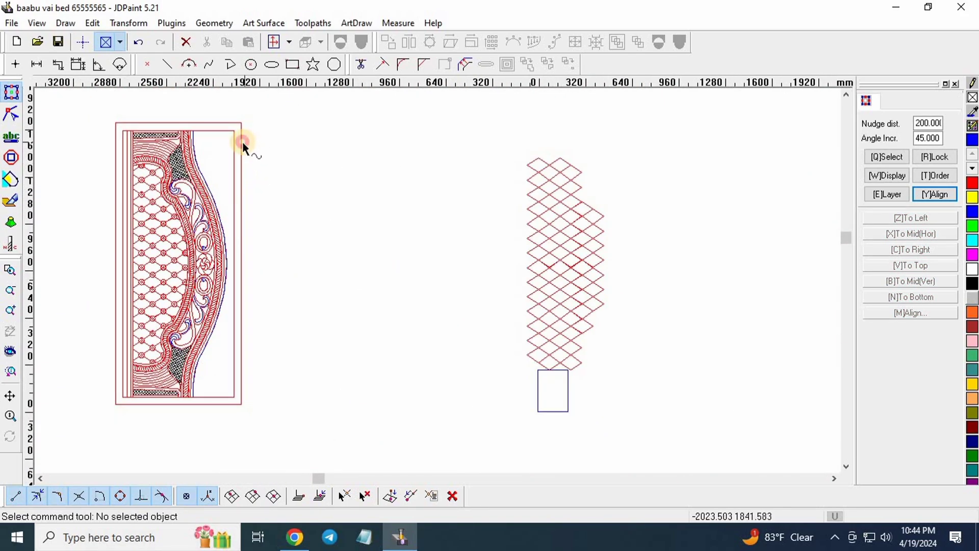
{"action": "left_click_drag", "start_coordinate": [242, 142], "coordinate": [418, 220]}
{"action": "left_click_drag", "start_coordinate": [260, 210], "coordinate": [595, 212]}
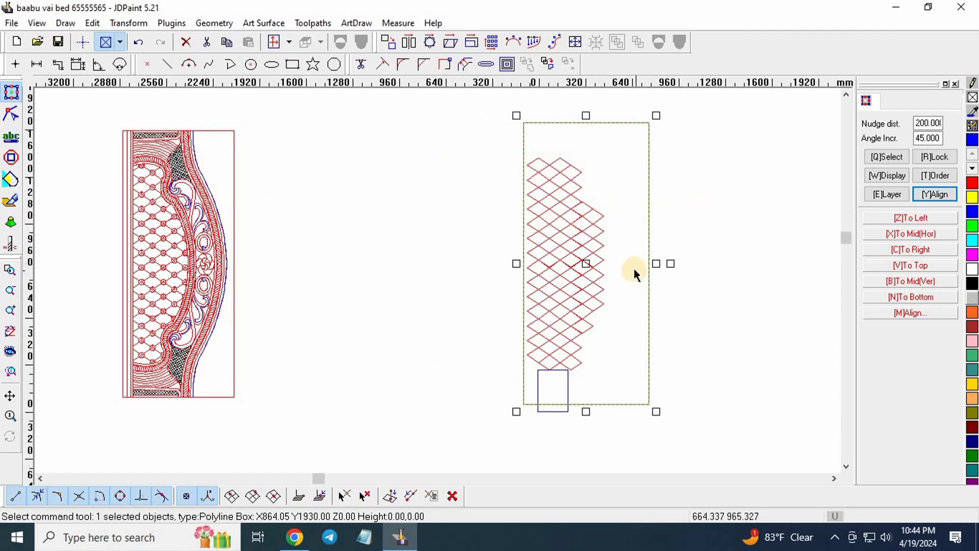
- Copy the rectangular frame and move the copy straight left in 200 mm nudges back around the headboard
{"action": "key", "text": "ctrl+Left"}
{"action": "key", "text": "ctrl+Left"}
{"action": "key", "text": "ctrl+Left"}
{"action": "key", "text": "ctrl+Left"}
{"action": "key", "text": "ctrl+Left"}
{"action": "key", "text": "ctrl+Left"}
{"action": "key", "text": "Left"}
{"action": "key", "text": "Left"}
{"action": "key", "text": "Left"}
{"action": "key", "text": "Left"}
{"action": "key", "text": "Left"}
{"action": "key", "text": "Left"}
{"action": "key", "text": "Left"}
{"action": "key", "text": "Left"}
{"action": "key", "text": "Left"}
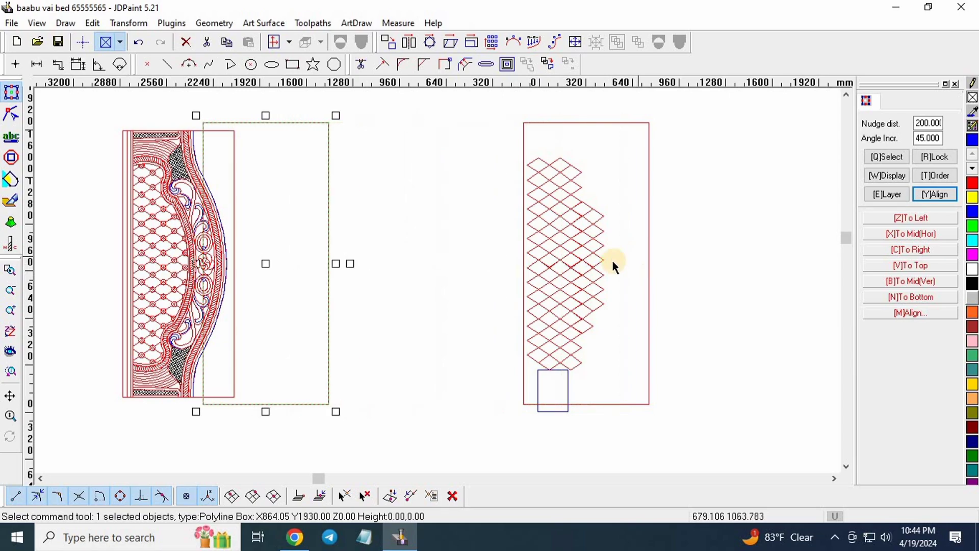
{"action": "left_click", "coordinate": [691, 196]}
- Select the separated diamond grid with its frame and scale both down together, bringing the grid to about 163 × 449 mm
{"action": "scroll", "coordinate": [691, 196], "scroll_direction": "up", "scroll_amount": 4}
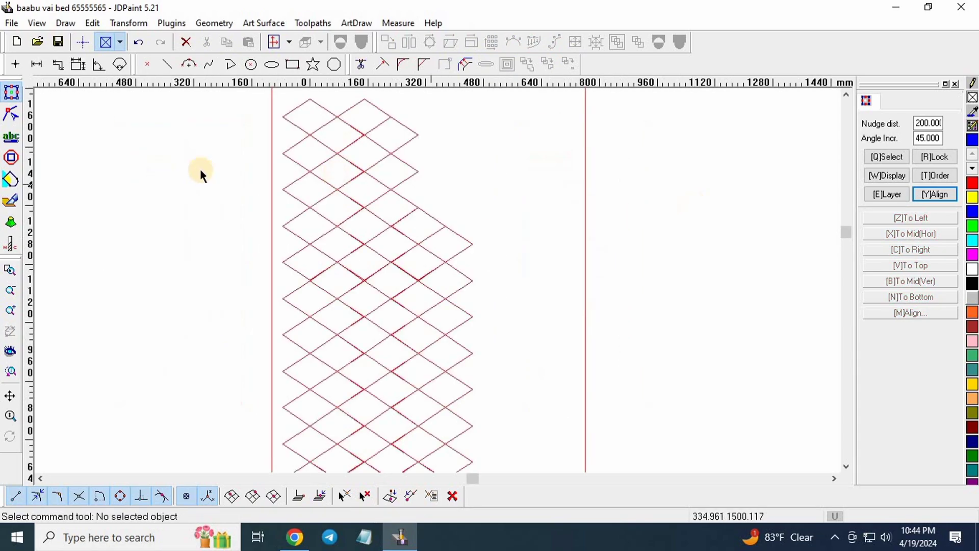
{"action": "scroll", "coordinate": [171, 172], "scroll_direction": "down", "scroll_amount": 4}
{"action": "scroll", "coordinate": [434, 248], "scroll_direction": "down", "scroll_amount": 1}
{"action": "scroll", "coordinate": [391, 238], "scroll_direction": "down", "scroll_amount": 1}
{"action": "left_click_drag", "start_coordinate": [270, 117], "coordinate": [681, 438]}
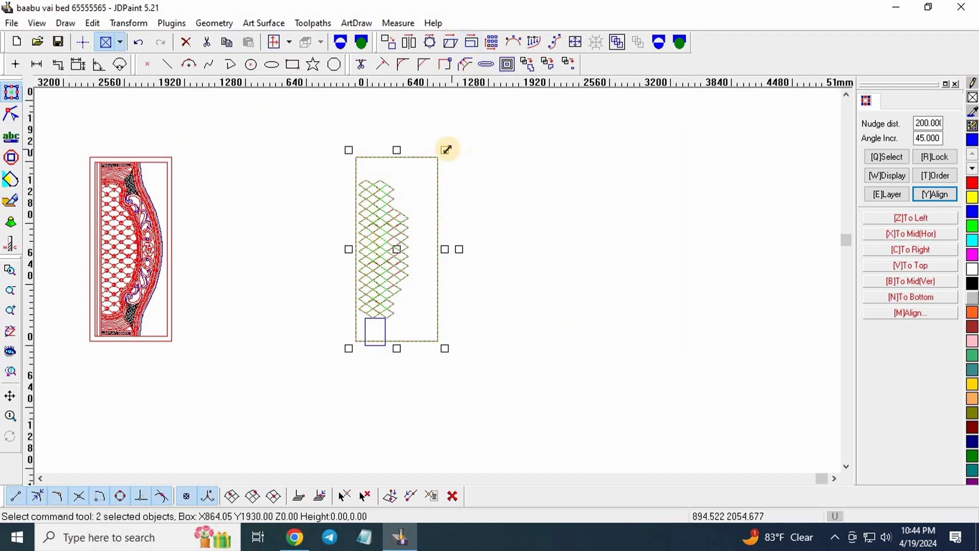
{"action": "left_click_drag", "start_coordinate": [445, 149], "coordinate": [373, 266]}
{"action": "left_click", "coordinate": [348, 265]}
- Select the reduced diamond grid and check its X and Y size in the Scale settings, keeping both factors at 100%
{"action": "scroll", "coordinate": [348, 264], "scroll_direction": "up", "scroll_amount": 3}
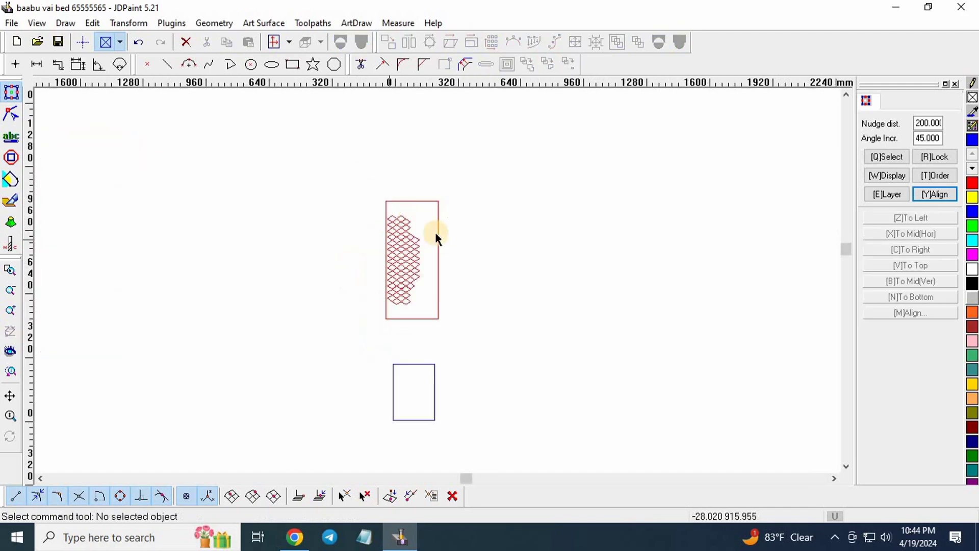
{"action": "scroll", "coordinate": [435, 231], "scroll_direction": "up", "scroll_amount": 3}
{"action": "left_click_drag", "start_coordinate": [268, 192], "coordinate": [565, 460]}
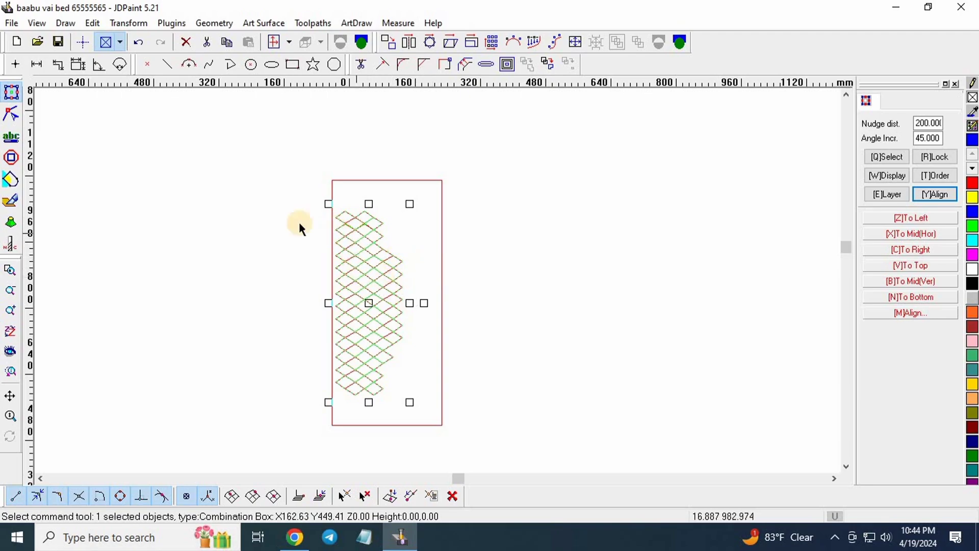
{"action": "left_click_drag", "start_coordinate": [280, 203], "coordinate": [604, 461]}
{"action": "left_click", "coordinate": [472, 42]}
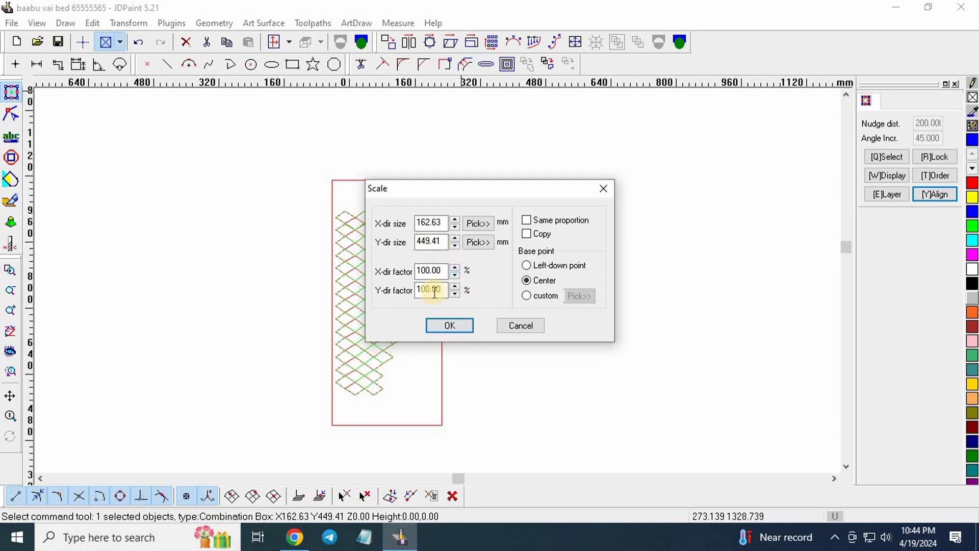
{"action": "left_click", "coordinate": [463, 325]}
{"action": "left_click", "coordinate": [319, 206]}
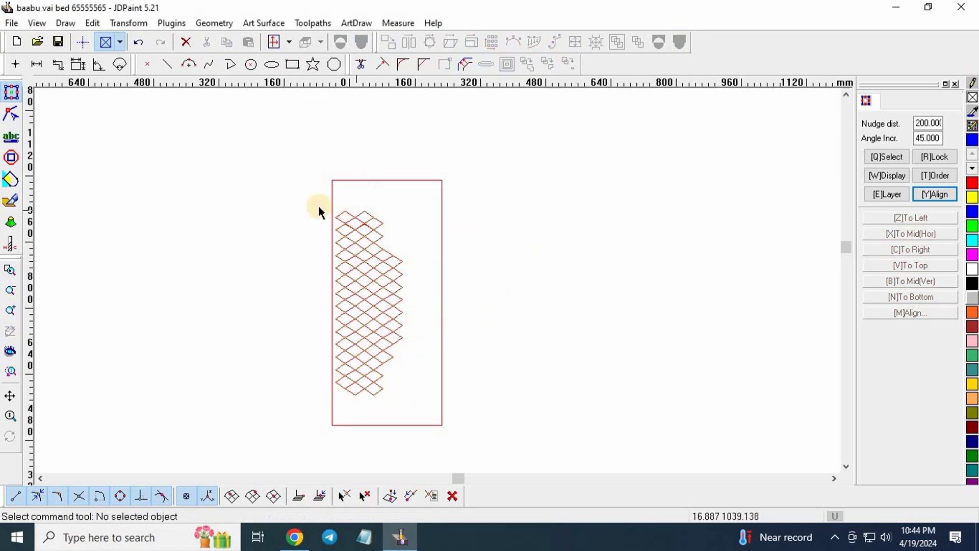
- Select the reduced diamond grid without its frame and switch to the Virtual Sculpting tool
{"action": "scroll", "coordinate": [318, 206], "scroll_direction": "down", "scroll_amount": 2}
{"action": "left_click_drag", "start_coordinate": [284, 202], "coordinate": [518, 370]}
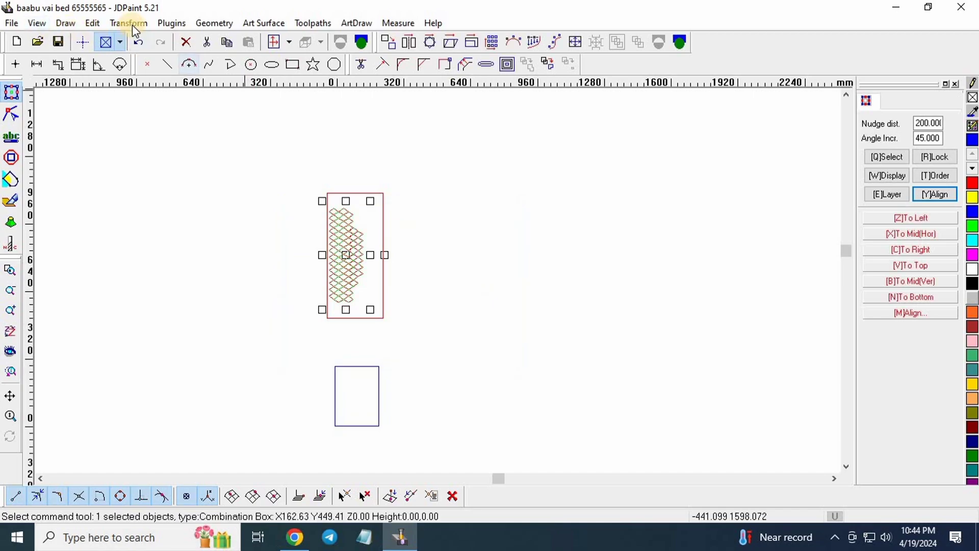
{"action": "left_click", "coordinate": [10, 200]}
{"action": "scroll", "coordinate": [264, 192], "scroll_direction": "down", "scroll_amount": 3}
{"action": "scroll", "coordinate": [327, 316], "scroll_direction": "up", "scroll_amount": 5}
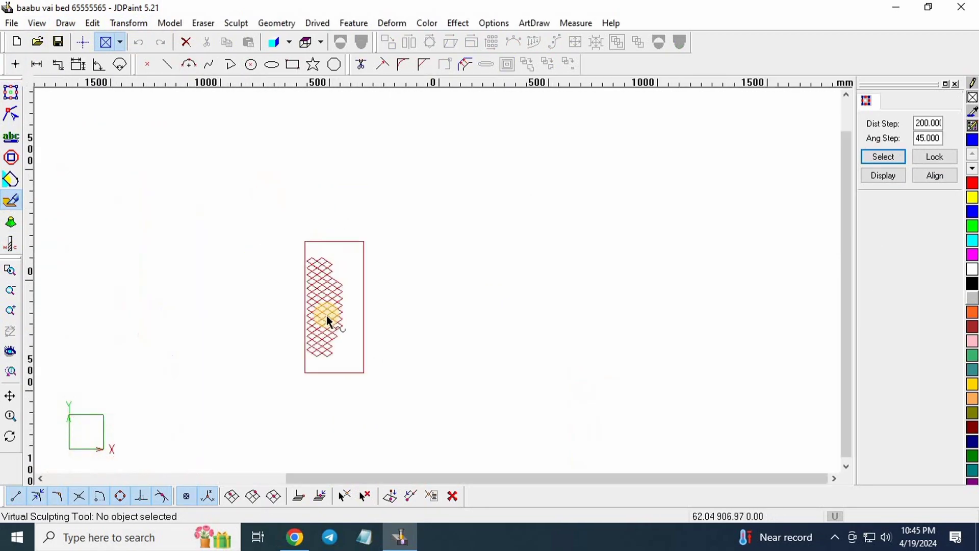
- Create a new sculpting model over the diamond grid with 2 mm margin, 0.1 mm XY step, ceiling 12 mm and floor 0
{"action": "left_click_drag", "start_coordinate": [258, 192], "coordinate": [559, 387]}
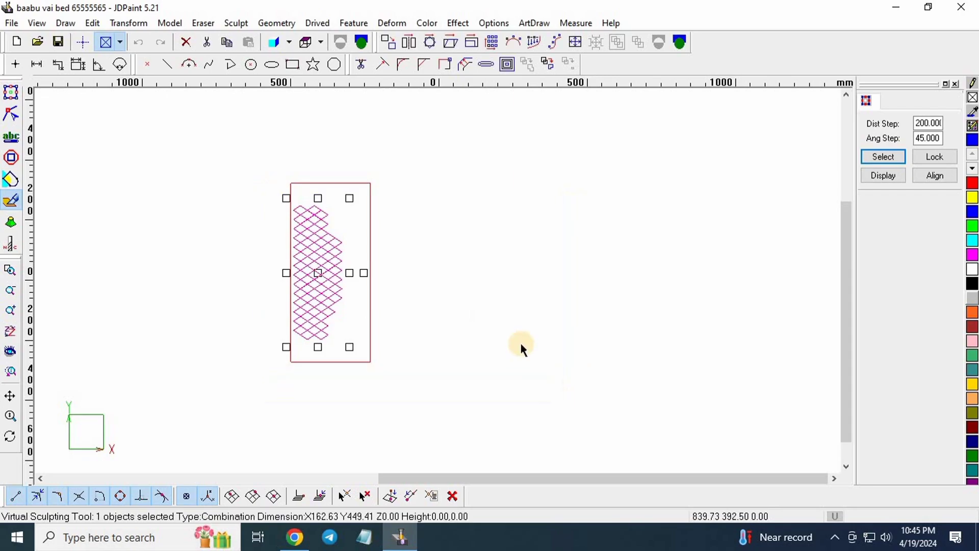
{"action": "left_click", "coordinate": [170, 23]}
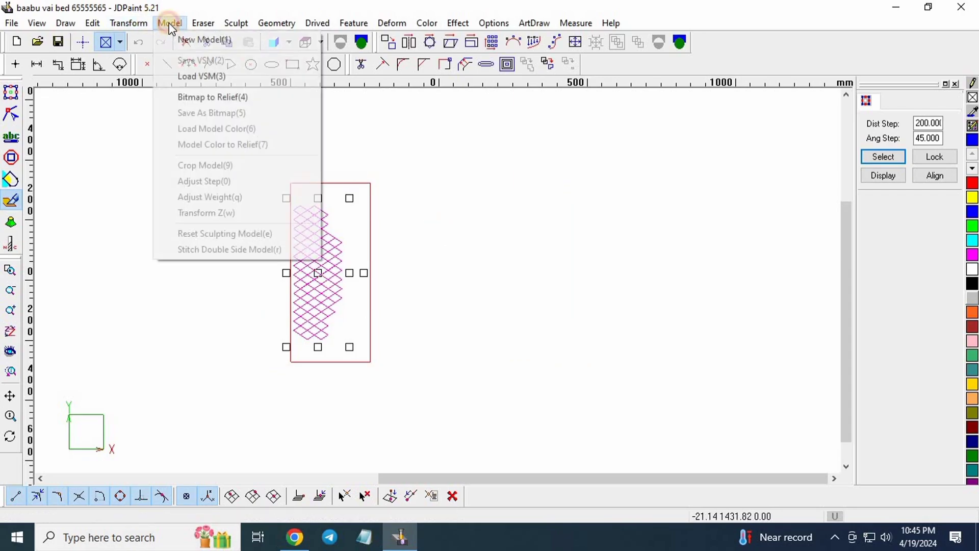
{"action": "left_click", "coordinate": [212, 45]}
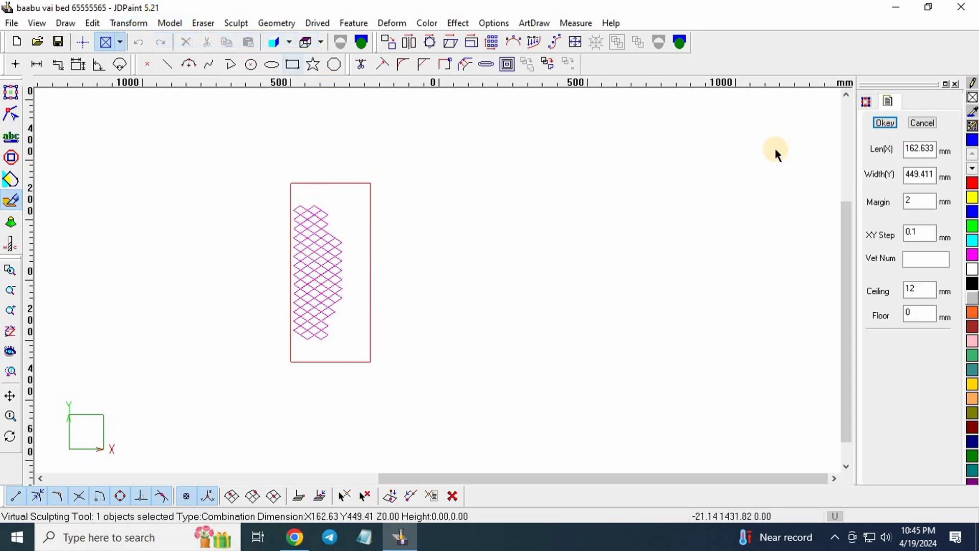
{"action": "left_click", "coordinate": [878, 127]}
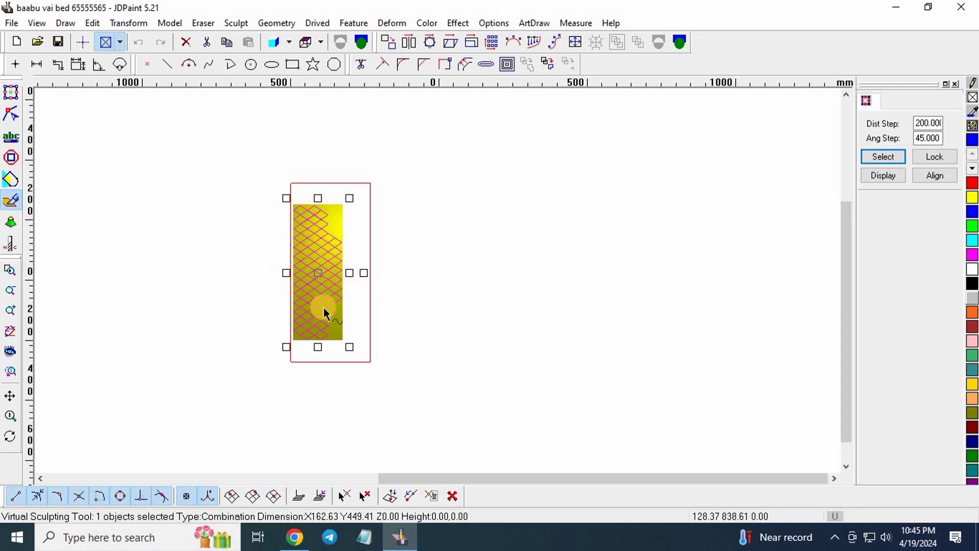
- Apply a Region Relief to the diamond grid with an elliptical section, base height 0 and a real height of 8 mm
{"action": "left_click", "coordinate": [236, 23]}
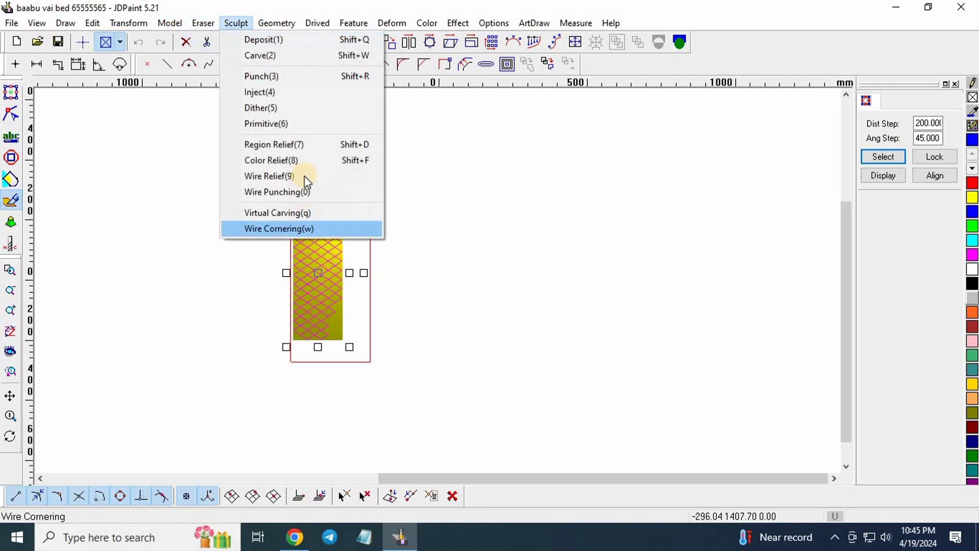
{"action": "left_click", "coordinate": [325, 144]}
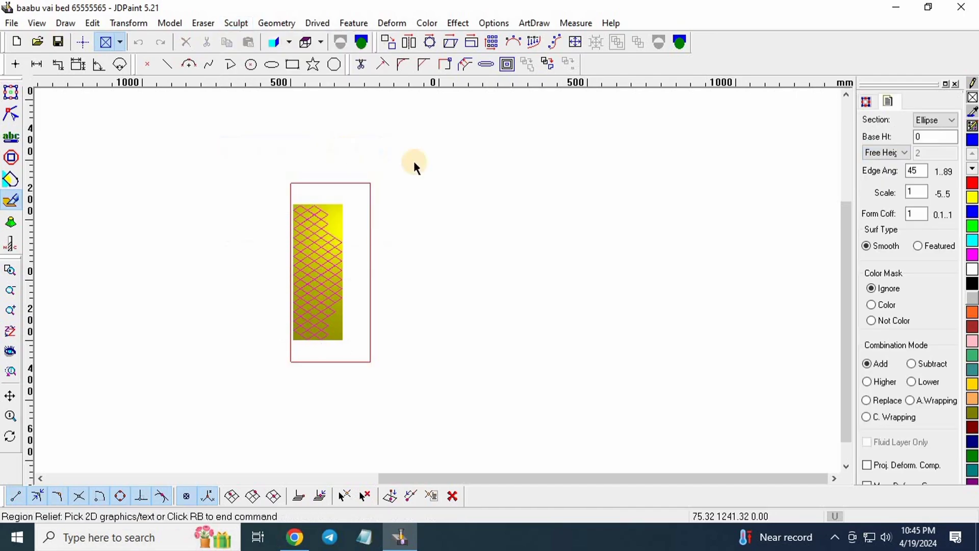
{"action": "left_click", "coordinate": [886, 152]}
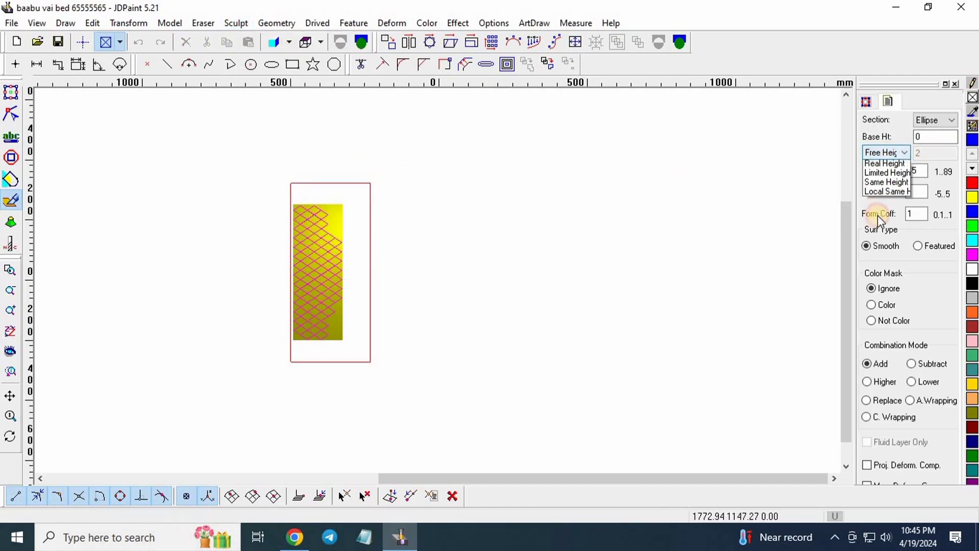
{"action": "left_click", "coordinate": [885, 174]}
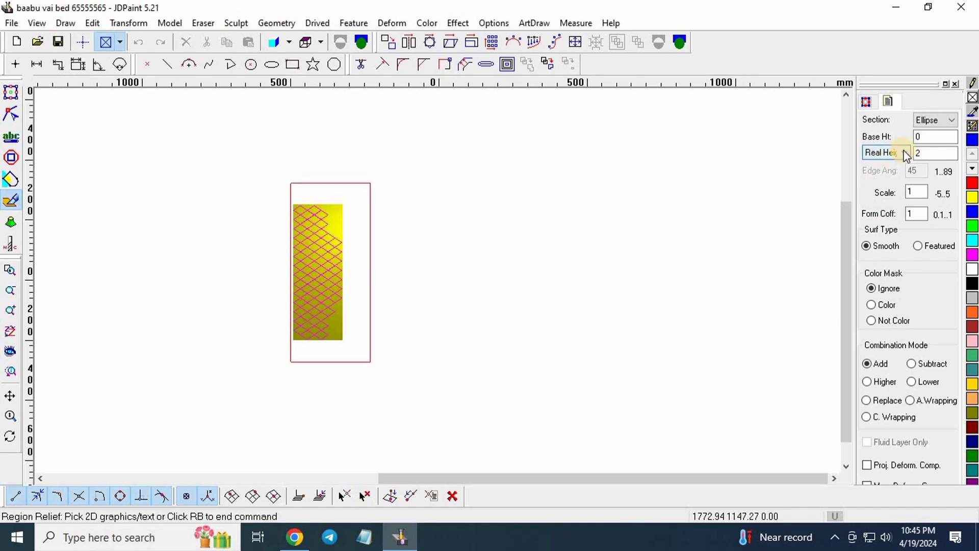
{"action": "left_click", "coordinate": [939, 151]}
{"action": "double_click", "coordinate": [939, 150]}
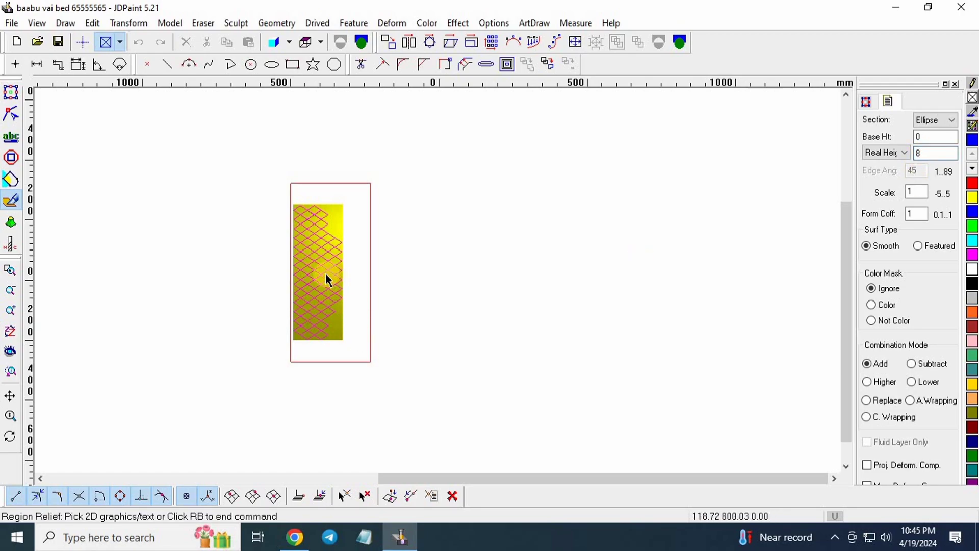
{"action": "left_click", "coordinate": [316, 250]}
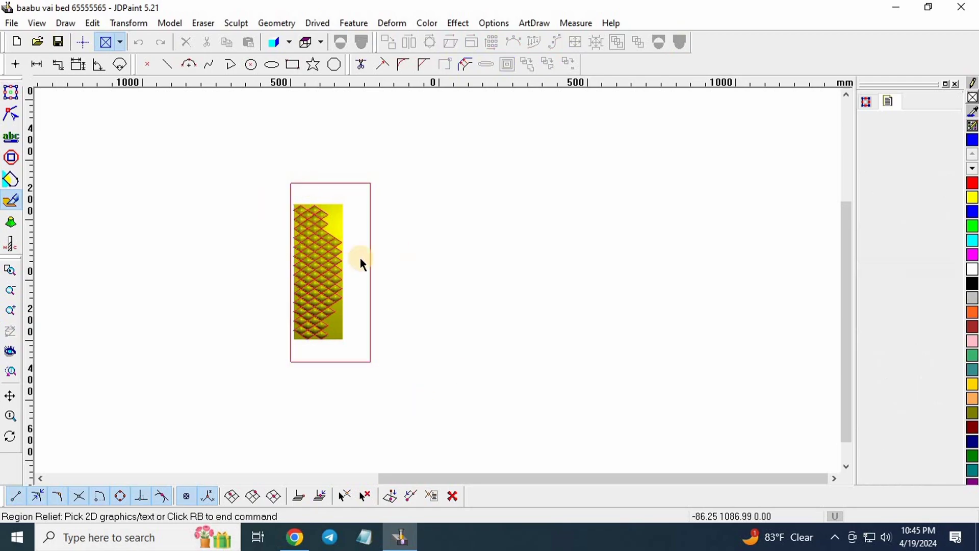
- Examine the relief surface of the individual diamonds up close and across the whole grid
{"action": "scroll", "coordinate": [305, 261], "scroll_direction": "up", "scroll_amount": 3}
{"action": "scroll", "coordinate": [503, 341], "scroll_direction": "up", "scroll_amount": 2}
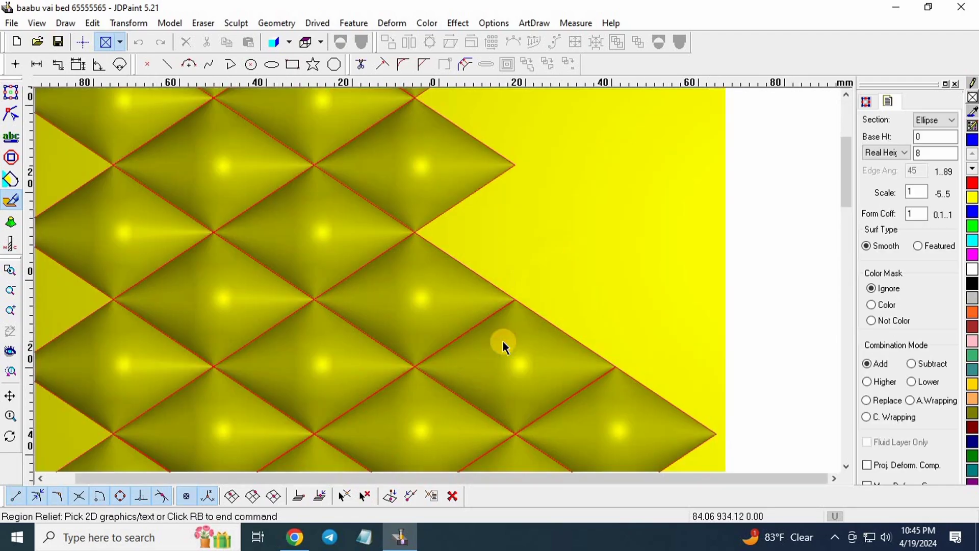
{"action": "scroll", "coordinate": [378, 295], "scroll_direction": "up", "scroll_amount": 1}
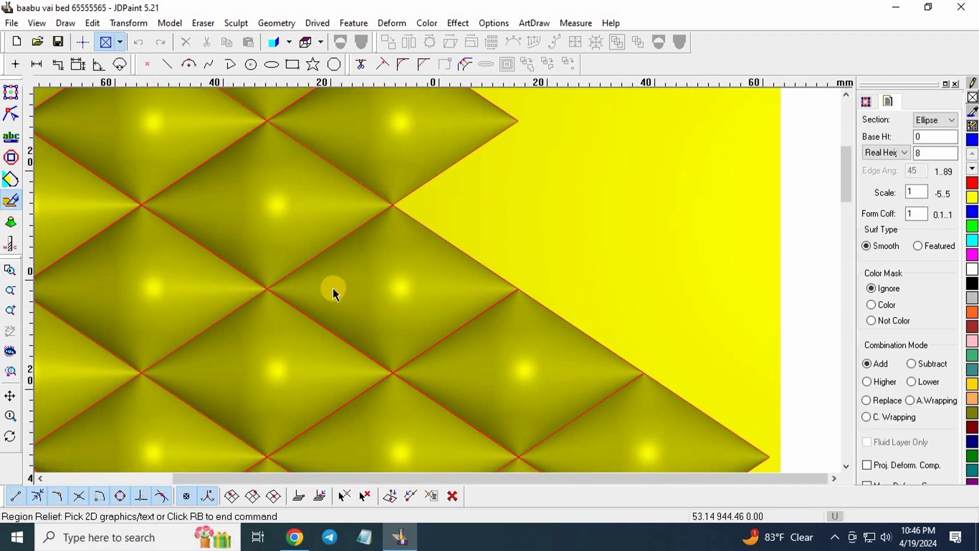
{"action": "scroll", "coordinate": [259, 180], "scroll_direction": "down", "scroll_amount": 2}
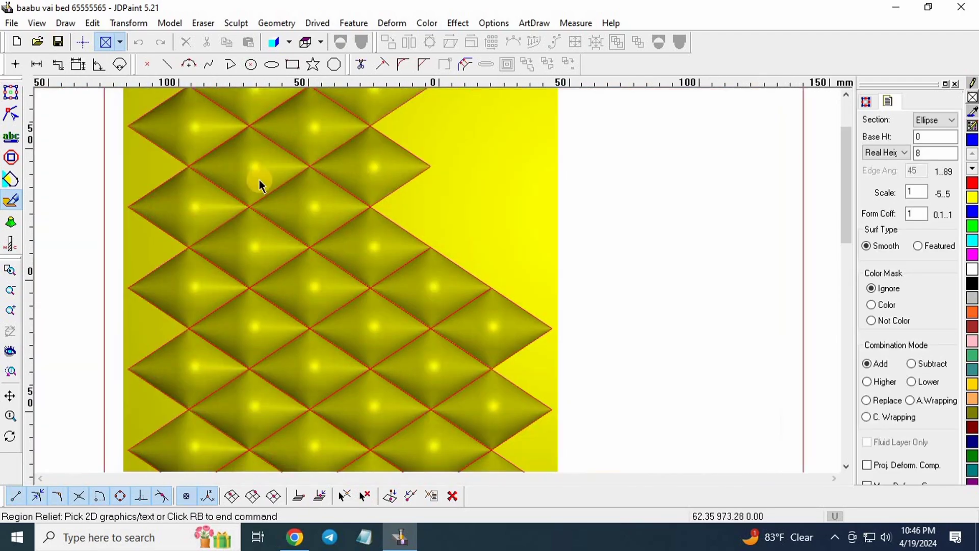
{"action": "scroll", "coordinate": [342, 236], "scroll_direction": "down", "scroll_amount": 2}
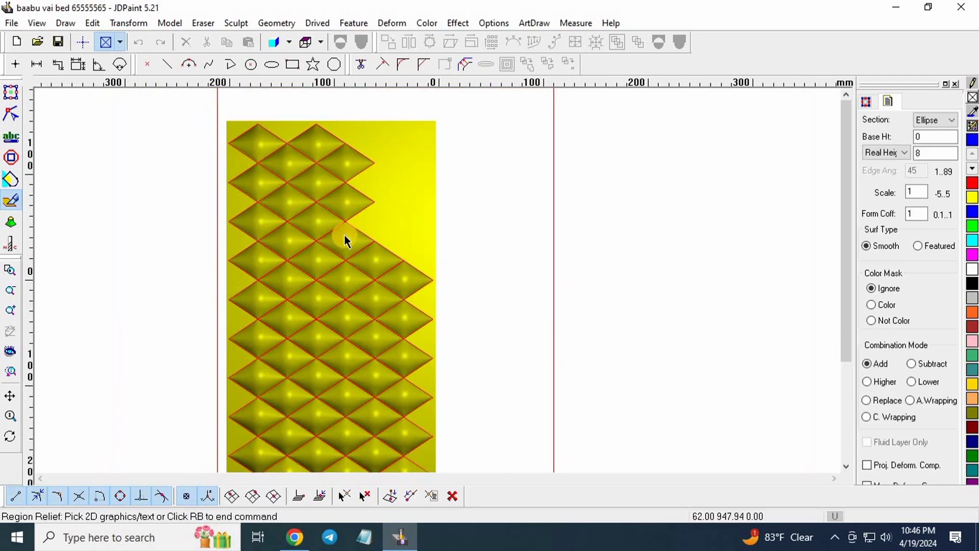
{"action": "scroll", "coordinate": [372, 211], "scroll_direction": "down", "scroll_amount": 1}
{"action": "scroll", "coordinate": [378, 210], "scroll_direction": "down", "scroll_amount": 1}
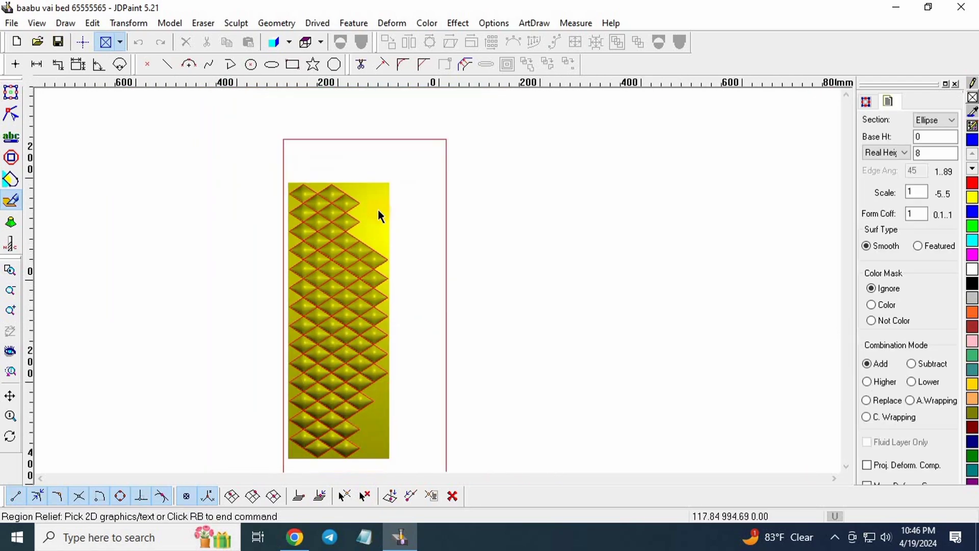
{"action": "scroll", "coordinate": [363, 242], "scroll_direction": "down", "scroll_amount": 2}
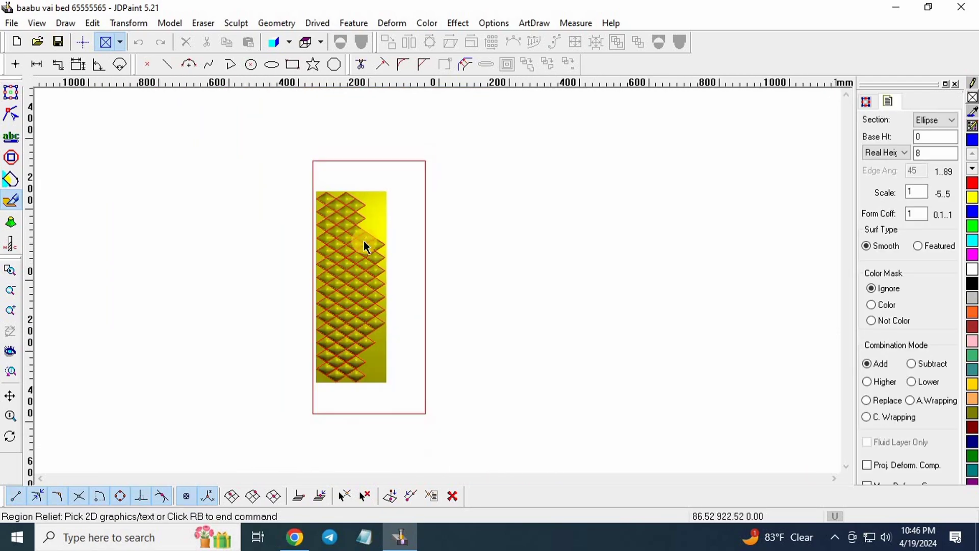
{"action": "scroll", "coordinate": [363, 240], "scroll_direction": "down", "scroll_amount": 1}
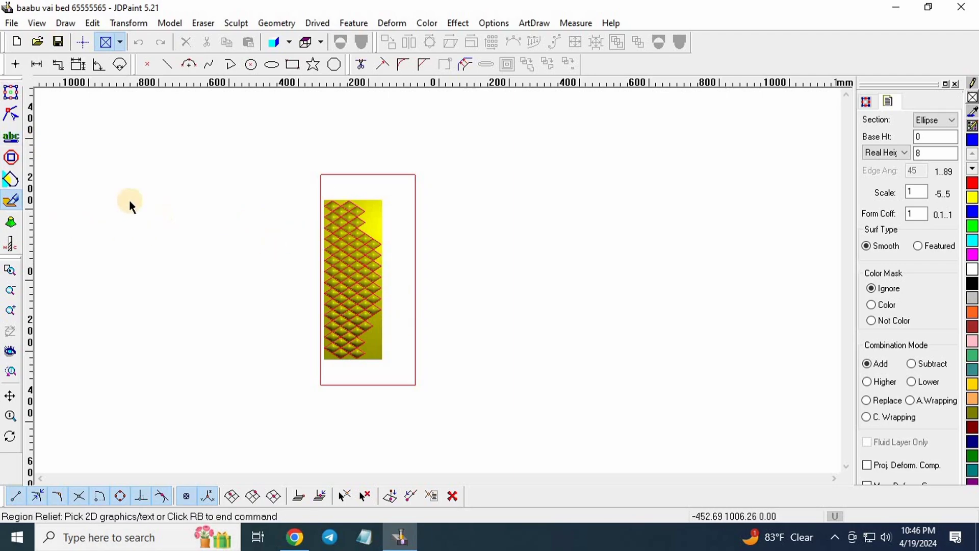
- Return to the selection tool and select the diamond relief together with its grid and surrounding frame
{"action": "left_click", "coordinate": [19, 97]}
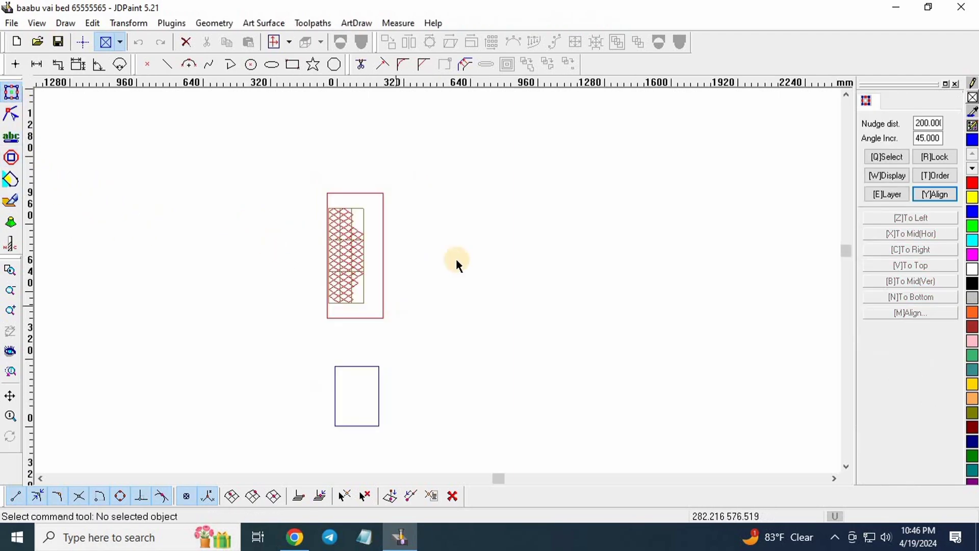
{"action": "scroll", "coordinate": [473, 254], "scroll_direction": "down", "scroll_amount": 1}
{"action": "scroll", "coordinate": [492, 267], "scroll_direction": "down", "scroll_amount": 1}
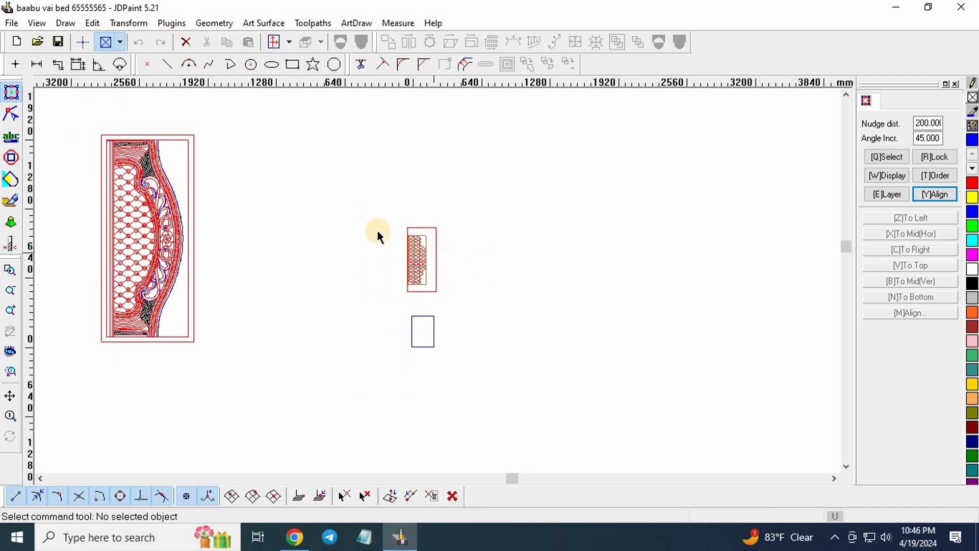
{"action": "left_click_drag", "start_coordinate": [345, 183], "coordinate": [498, 327]}
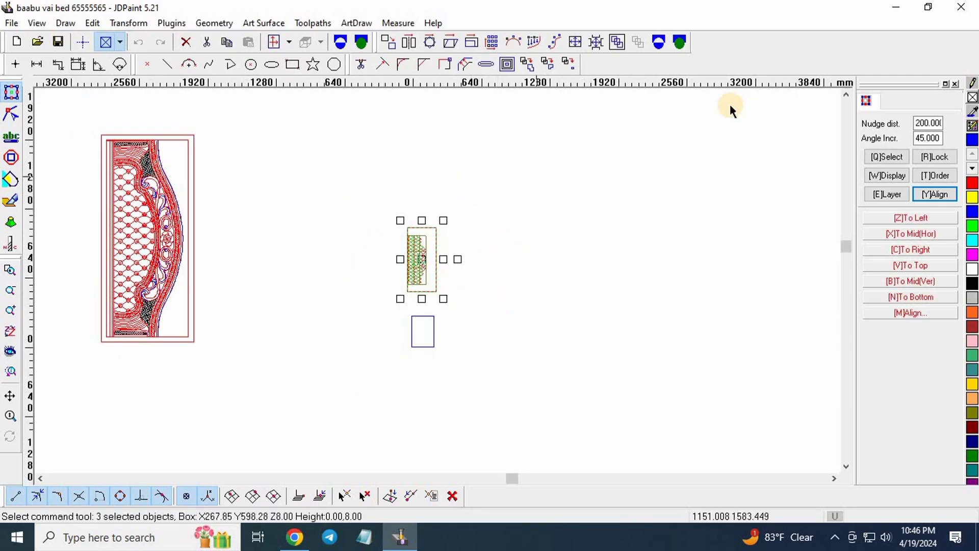
{"action": "left_click", "coordinate": [576, 44]}
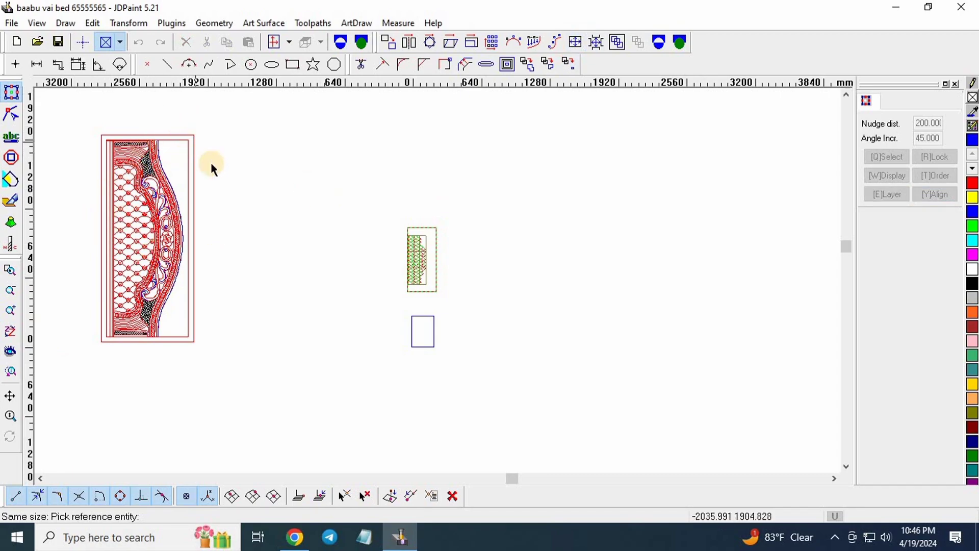
{"action": "left_click_drag", "start_coordinate": [366, 203], "coordinate": [529, 366]}
{"action": "right_click", "coordinate": [505, 259]}
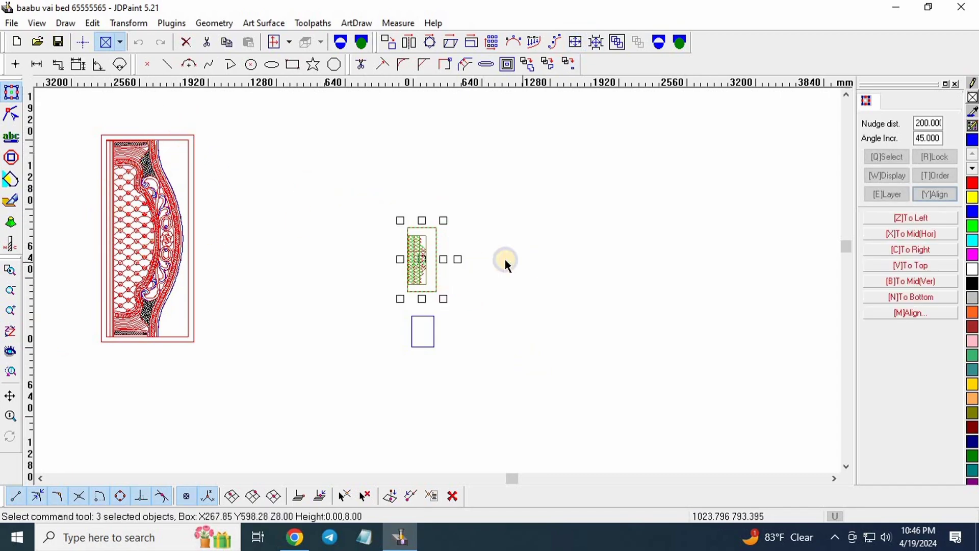
- Make the diamond relief, grid and frame the same size as the headboard's outer frame, in both directions and as one entity
{"action": "left_click_drag", "start_coordinate": [375, 166], "coordinate": [537, 421]}
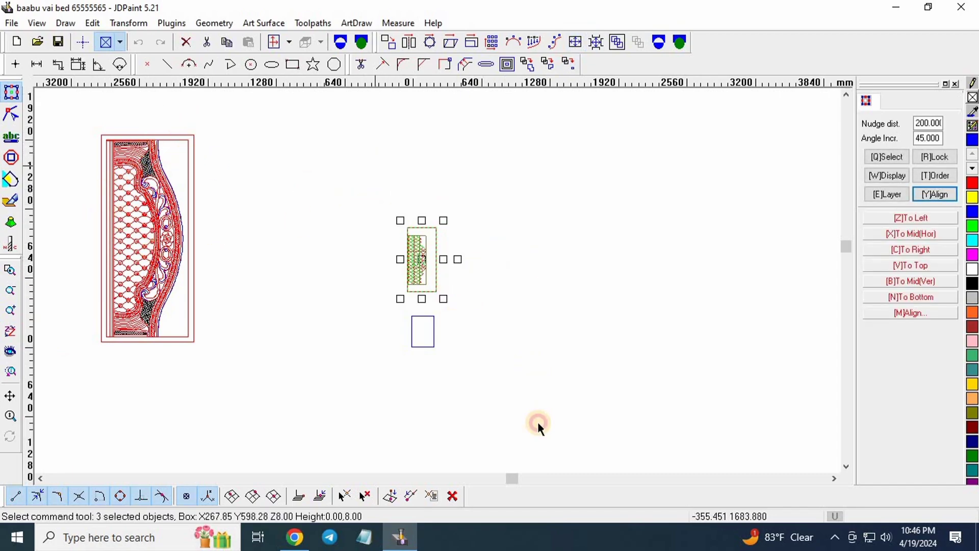
{"action": "left_click", "coordinate": [576, 41]}
{"action": "scroll", "coordinate": [186, 158], "scroll_direction": "up", "scroll_amount": 2}
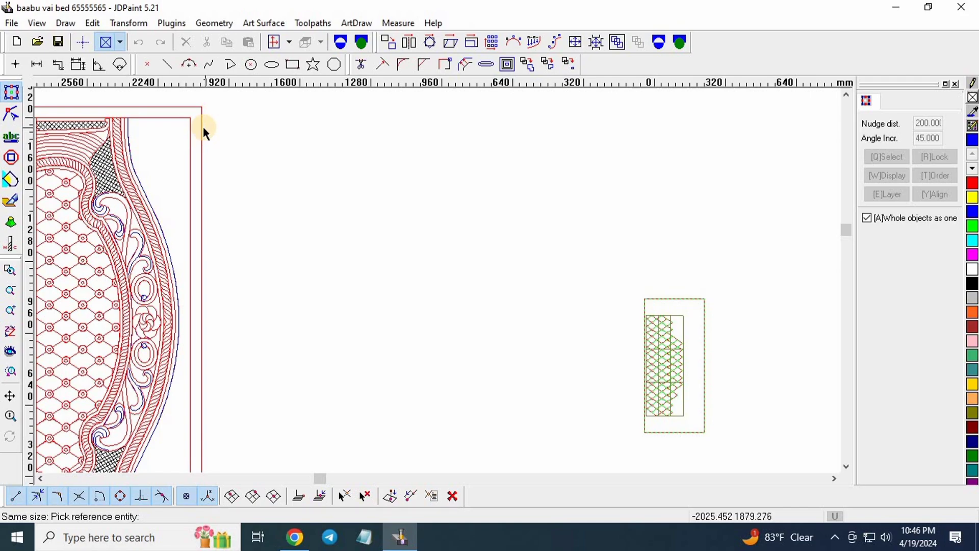
{"action": "left_click", "coordinate": [203, 126]}
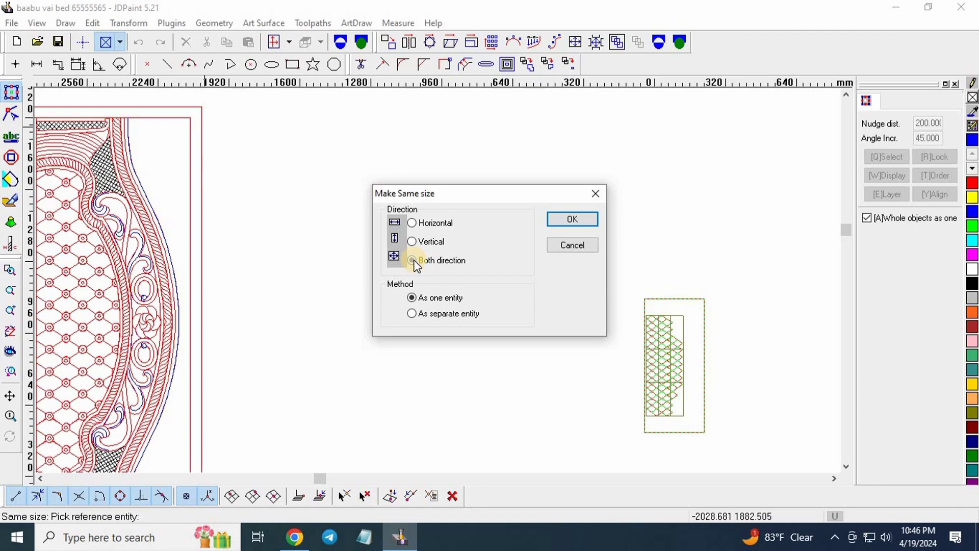
{"action": "left_click", "coordinate": [413, 261]}
{"action": "left_click", "coordinate": [572, 219]}
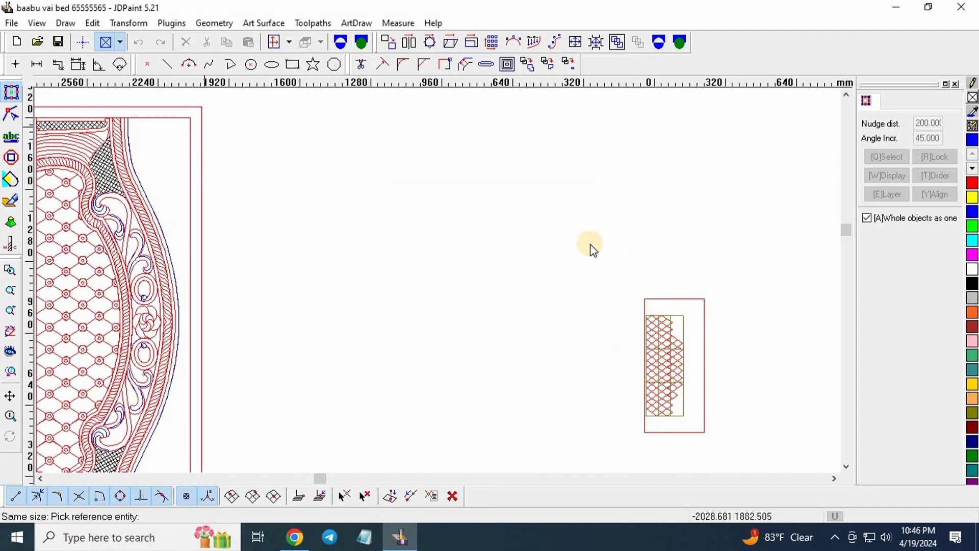
- Move the enlarged relief with its grid and frame about 530 mm left and 492 mm down, and deselect it
{"action": "scroll", "coordinate": [522, 249], "scroll_direction": "down", "scroll_amount": 2}
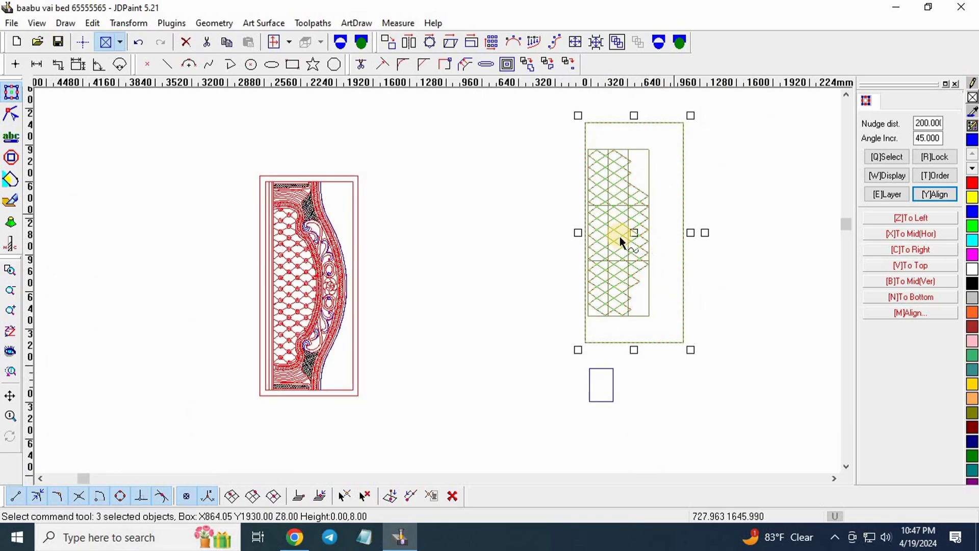
{"action": "left_click_drag", "start_coordinate": [629, 228], "coordinate": [570, 283]}
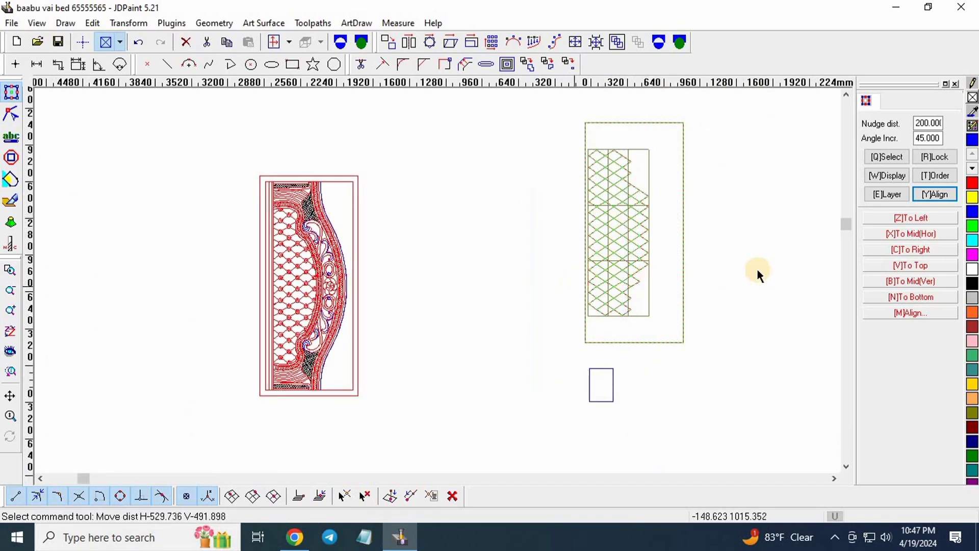
{"action": "left_click", "coordinate": [730, 262]}
{"action": "scroll", "coordinate": [719, 279], "scroll_direction": "up", "scroll_amount": 4}
{"action": "scroll", "coordinate": [375, 212], "scroll_direction": "down", "scroll_amount": 2}
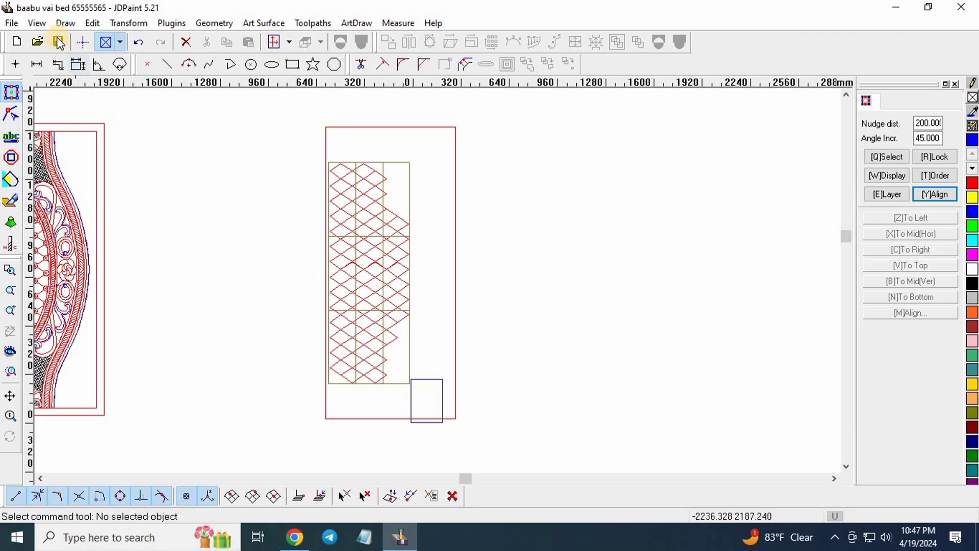
{"action": "scroll", "coordinate": [373, 224], "scroll_direction": "down", "scroll_amount": 2}
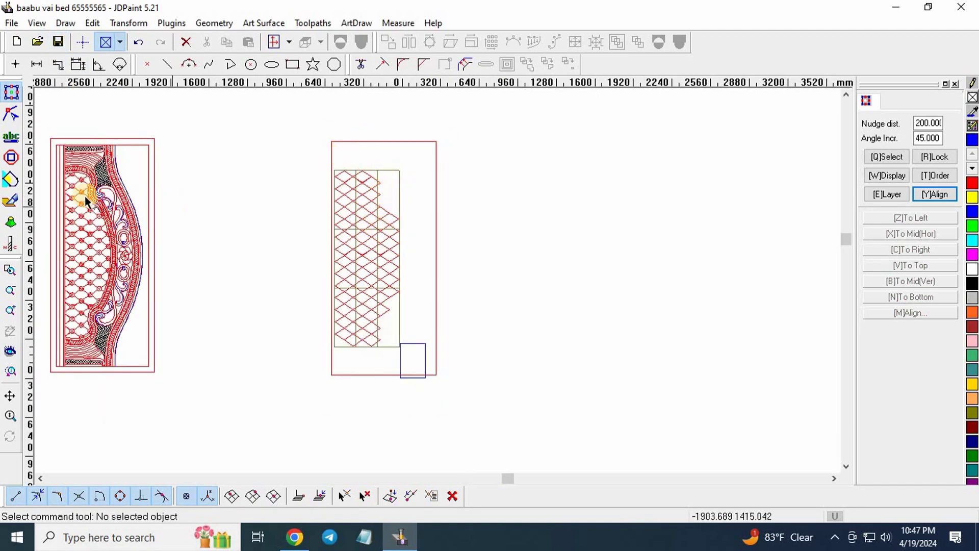
- Switch to the Virtual Sculpting tool and check how the enlarged diamond grid displays beside the headboard
{"action": "left_click", "coordinate": [11, 201]}
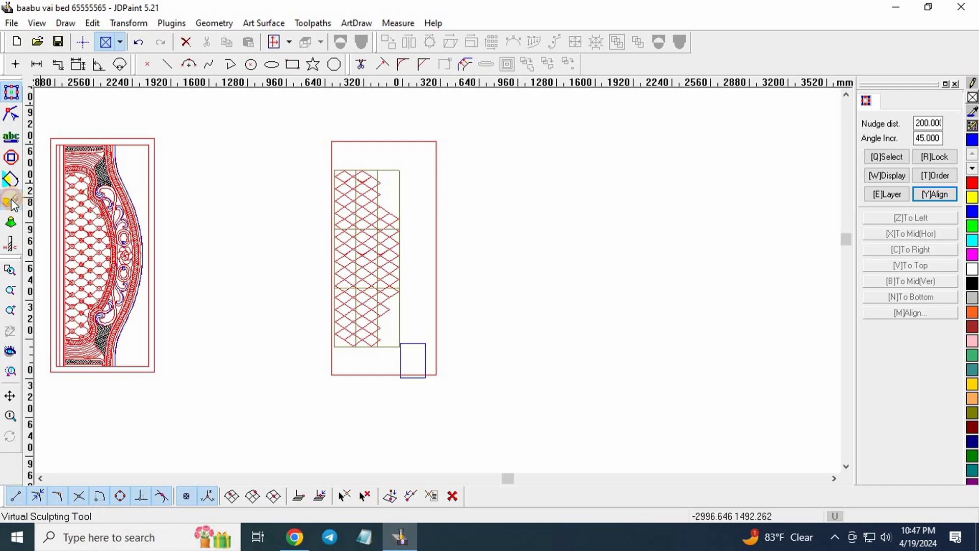
{"action": "scroll", "coordinate": [204, 258], "scroll_direction": "down", "scroll_amount": 9}
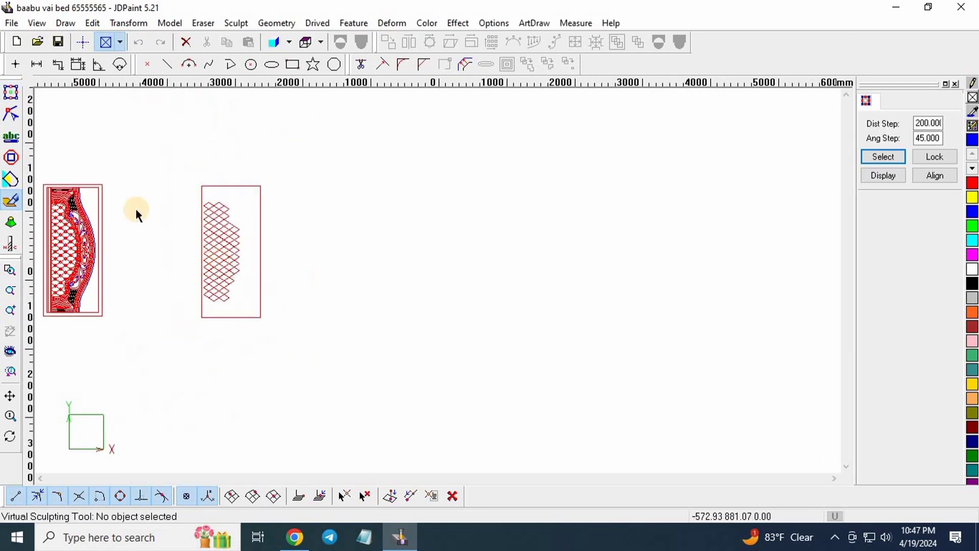
{"action": "left_click", "coordinate": [12, 203]}
{"action": "scroll", "coordinate": [229, 237], "scroll_direction": "up", "scroll_amount": 2}
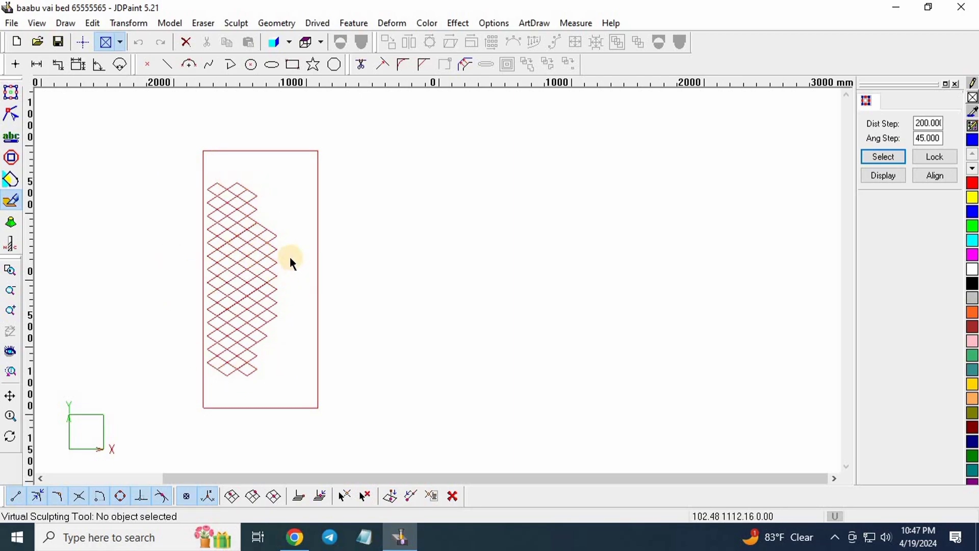
{"action": "scroll", "coordinate": [316, 241], "scroll_direction": "down", "scroll_amount": 1}
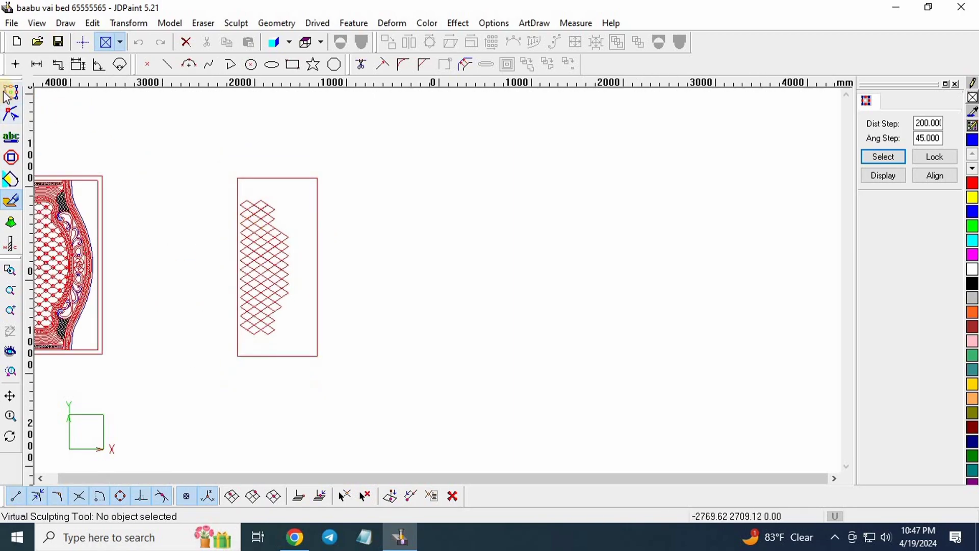
- Return to the selection tool, select the relief, grid and frame together, and move them slightly right and down
{"action": "left_click", "coordinate": [10, 94]}
{"action": "left_click_drag", "start_coordinate": [505, 359], "coordinate": [542, 440]}
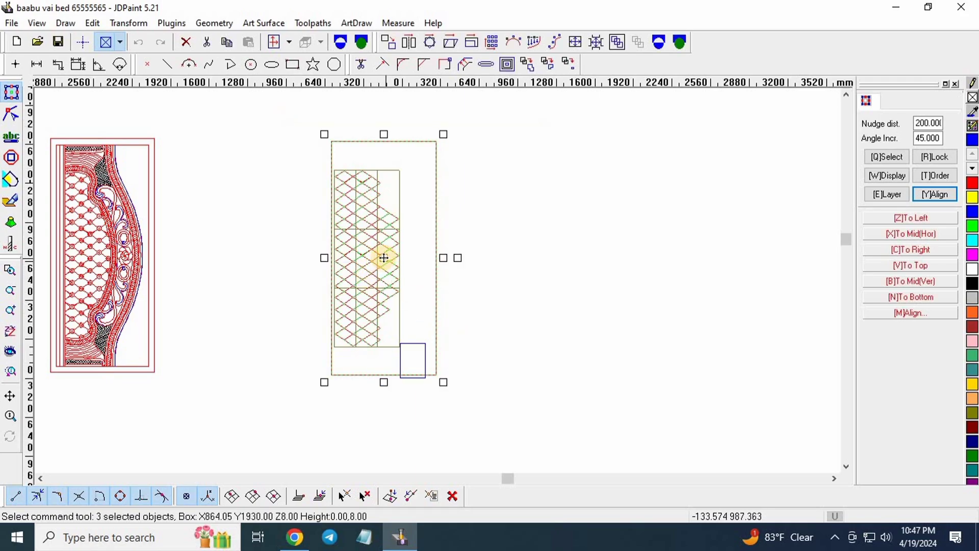
{"action": "left_click_drag", "start_coordinate": [383, 257], "coordinate": [400, 261]}
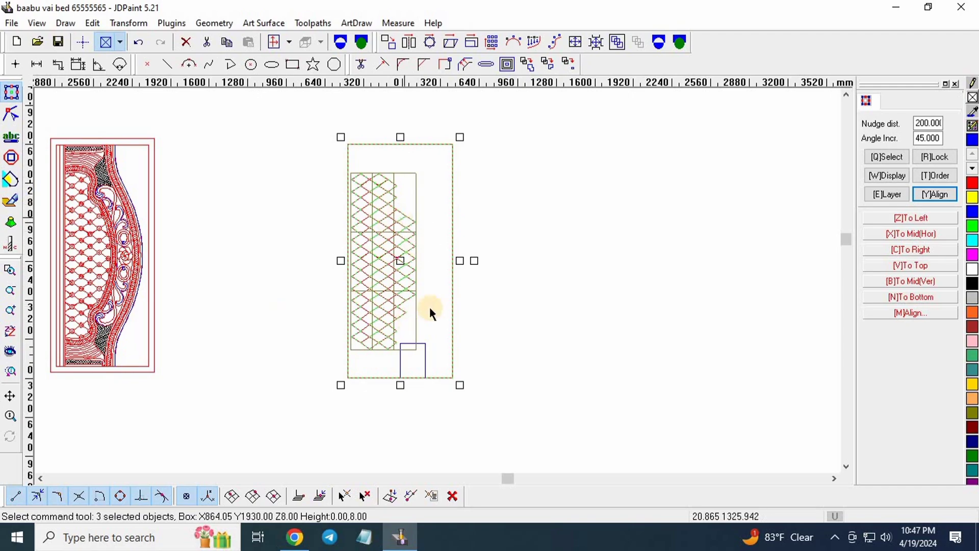
- Reopen the moved model in the Virtual Sculpting tool and inspect its diamond relief surface
{"action": "left_click", "coordinate": [11, 203]}
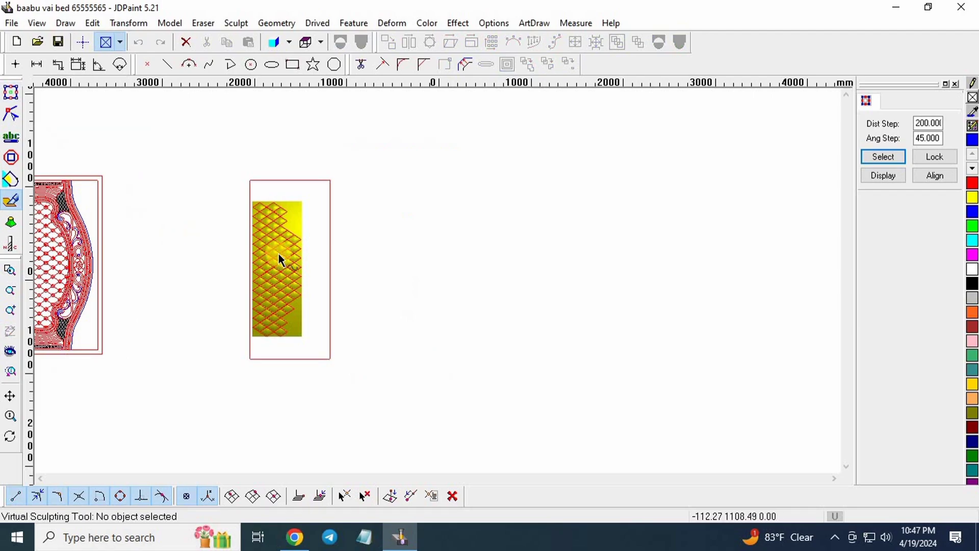
{"action": "scroll", "coordinate": [275, 259], "scroll_direction": "up", "scroll_amount": 3}
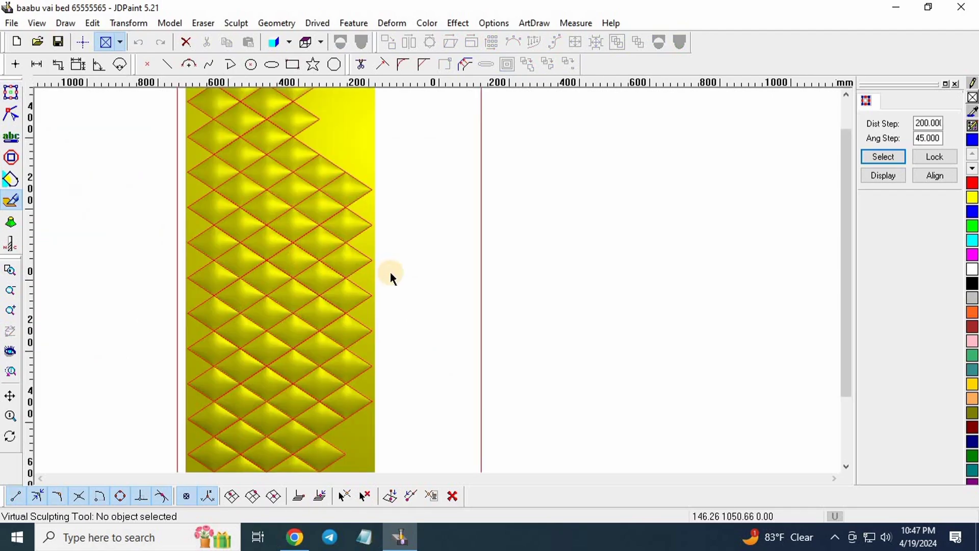
{"action": "scroll", "coordinate": [425, 246], "scroll_direction": "down", "scroll_amount": 2}
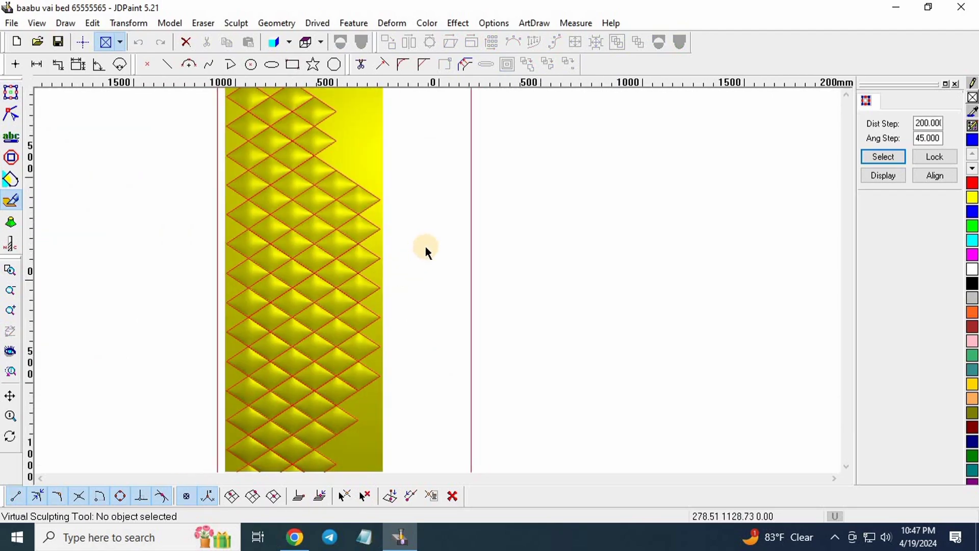
- Return to the selection tool and move the headboard's grouped button circles about 1200 mm right, clear of the headboard
{"action": "left_click", "coordinate": [11, 92]}
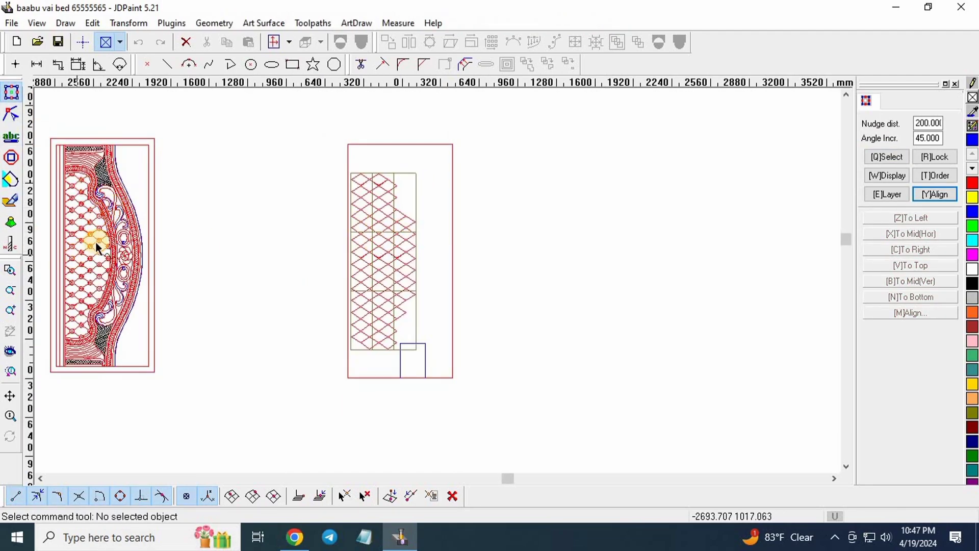
{"action": "scroll", "coordinate": [96, 242], "scroll_direction": "up", "scroll_amount": 4}
{"action": "left_click", "coordinate": [176, 245]}
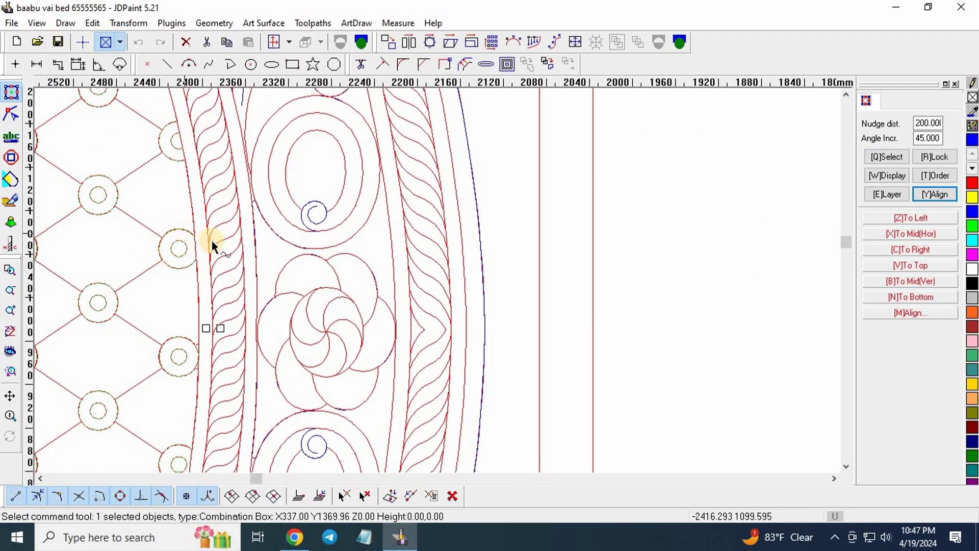
{"action": "scroll", "coordinate": [212, 244], "scroll_direction": "down", "scroll_amount": 4}
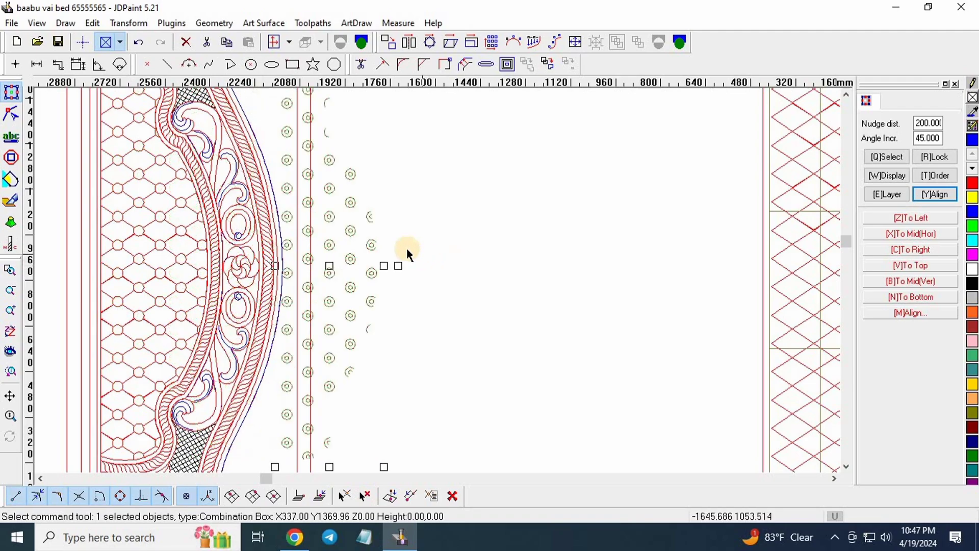
{"action": "key", "text": "Right"}
{"action": "key", "text": "Right"}
{"action": "key", "text": "Right"}
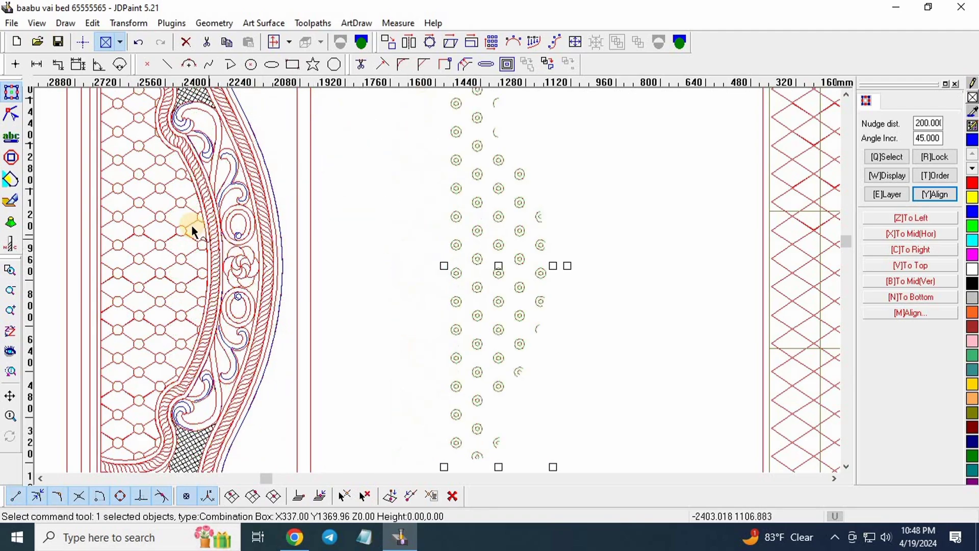
- Select the headboard's diamond-and-circle net with its outer frame, move both about 4000 mm right past the relief, and deselect them
{"action": "left_click", "coordinate": [188, 225]}
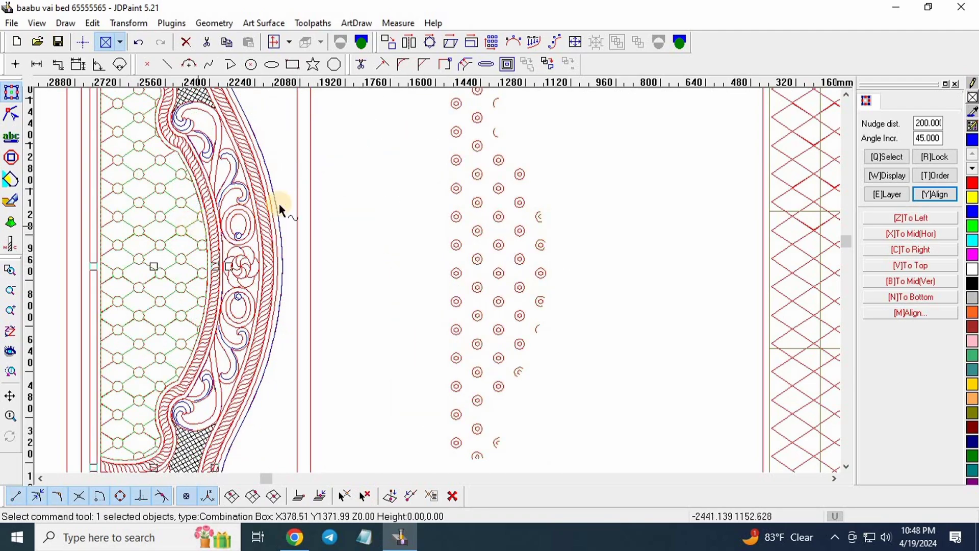
{"action": "left_click", "coordinate": [312, 204], "text": "shift"}
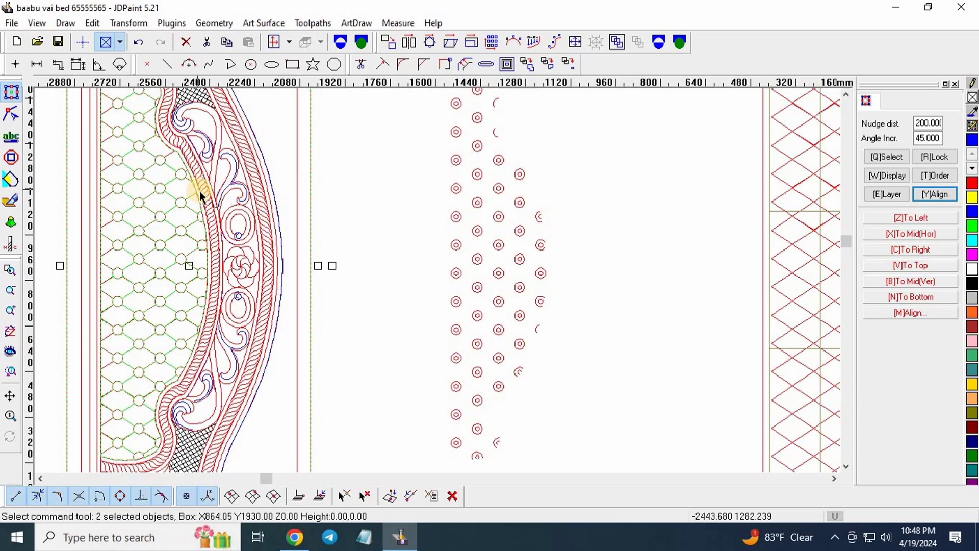
{"action": "scroll", "coordinate": [199, 192], "scroll_direction": "down", "scroll_amount": 1}
{"action": "key", "text": "Right"}
{"action": "key", "text": "Right"}
{"action": "key", "text": "Right"}
{"action": "key", "text": "Right"}
{"action": "key", "text": "Right"}
{"action": "key", "text": "Right"}
{"action": "key", "text": "Right"}
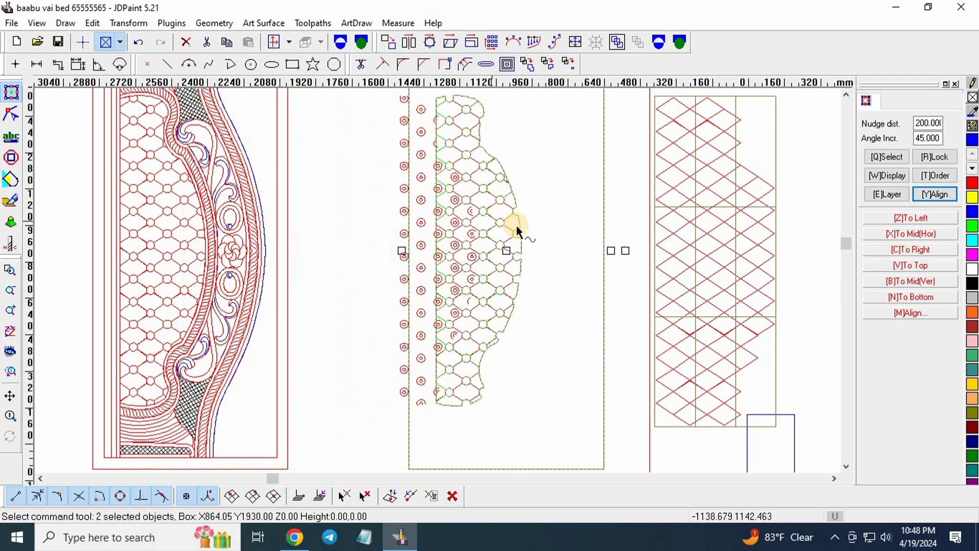
{"action": "key", "text": "Right"}
{"action": "key", "text": "Right"}
{"action": "key", "text": "Right"}
{"action": "key", "text": "Right"}
{"action": "scroll", "coordinate": [633, 214], "scroll_direction": "down", "scroll_amount": 2}
{"action": "key", "text": "Right"}
{"action": "key", "text": "Right"}
{"action": "key", "text": "Right"}
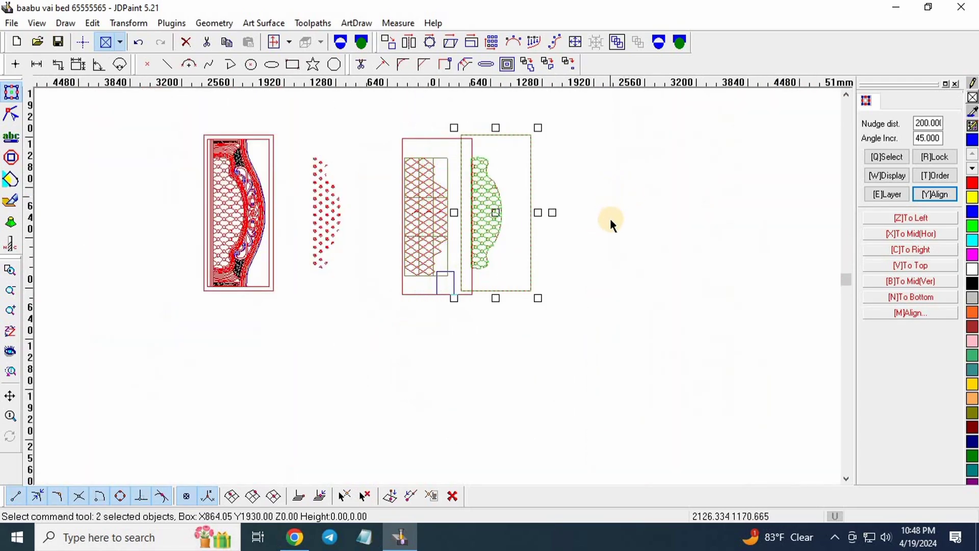
{"action": "key", "text": "Right"}
{"action": "key", "text": "Right"}
{"action": "key", "text": "Right"}
{"action": "key", "text": "Right"}
{"action": "scroll", "coordinate": [552, 151], "scroll_direction": "up", "scroll_amount": 3}
{"action": "left_click", "coordinate": [590, 199]}
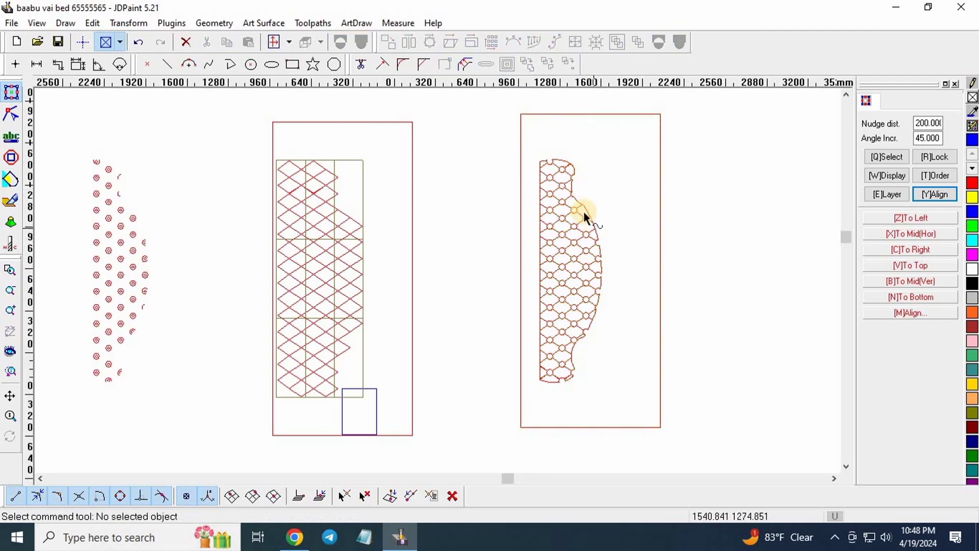
- Align the moved net and frame to the relief's frame, centred horizontally and vertically as all objects, and deselect them
{"action": "scroll", "coordinate": [584, 211], "scroll_direction": "down", "scroll_amount": 2}
{"action": "left_click_drag", "start_coordinate": [531, 125], "coordinate": [745, 403]}
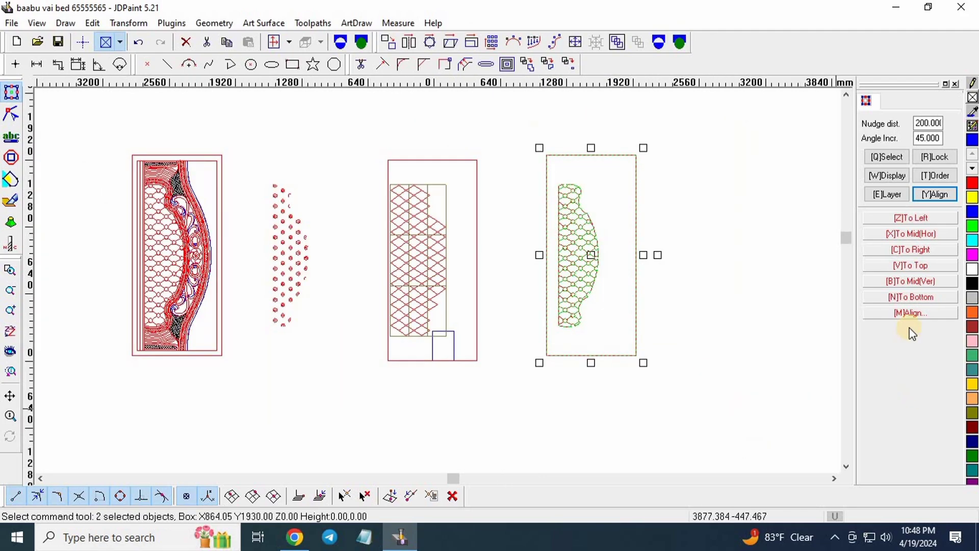
{"action": "left_click", "coordinate": [910, 314]}
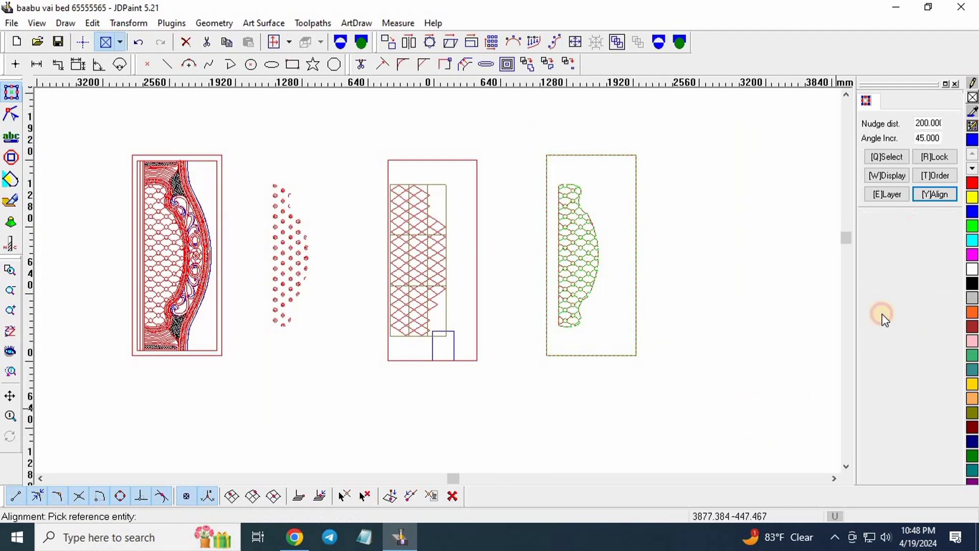
{"action": "scroll", "coordinate": [472, 164], "scroll_direction": "up", "scroll_amount": 2}
{"action": "left_click", "coordinate": [481, 169]}
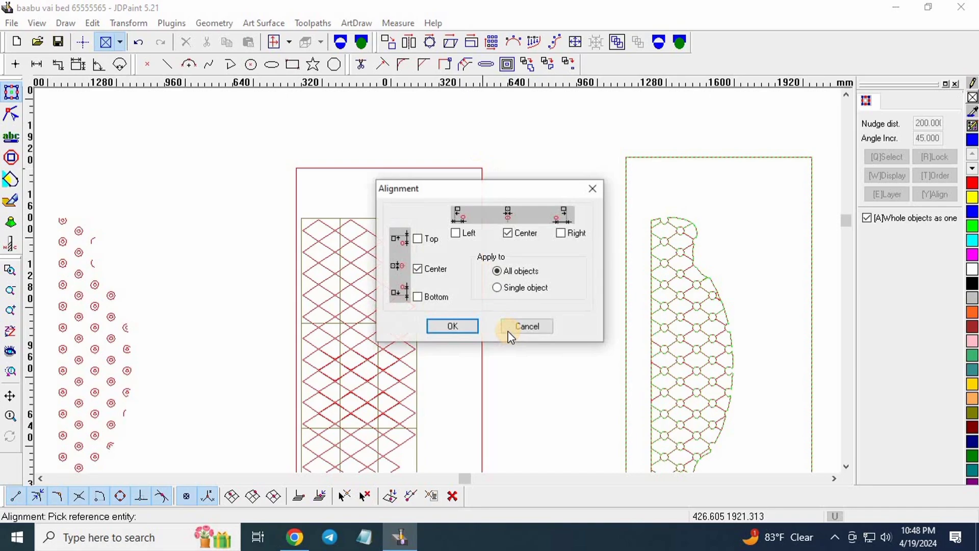
{"action": "left_click", "coordinate": [452, 326]}
{"action": "scroll", "coordinate": [378, 230], "scroll_direction": "up", "scroll_amount": 3}
{"action": "scroll", "coordinate": [415, 208], "scroll_direction": "down", "scroll_amount": 2}
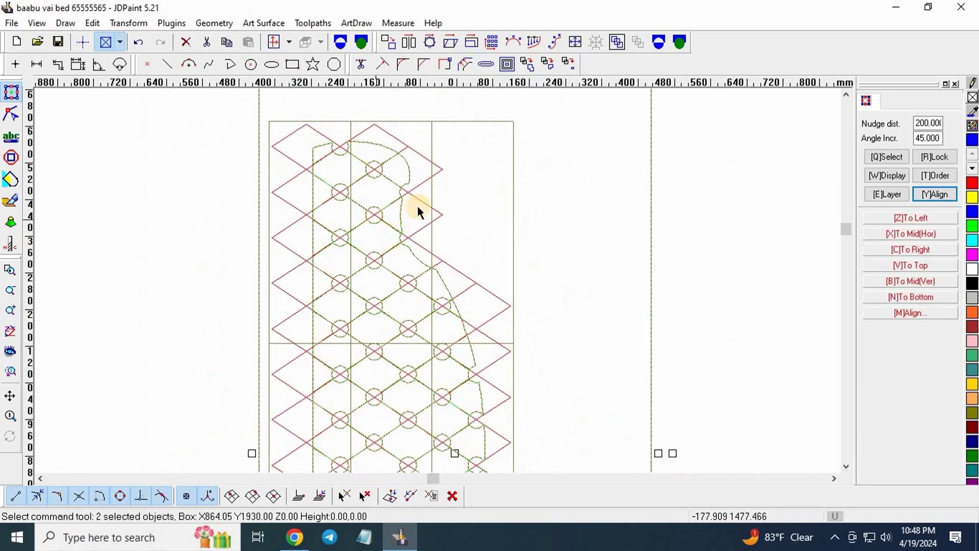
{"action": "scroll", "coordinate": [371, 192], "scroll_direction": "down", "scroll_amount": 2}
{"action": "scroll", "coordinate": [332, 186], "scroll_direction": "down", "scroll_amount": 1}
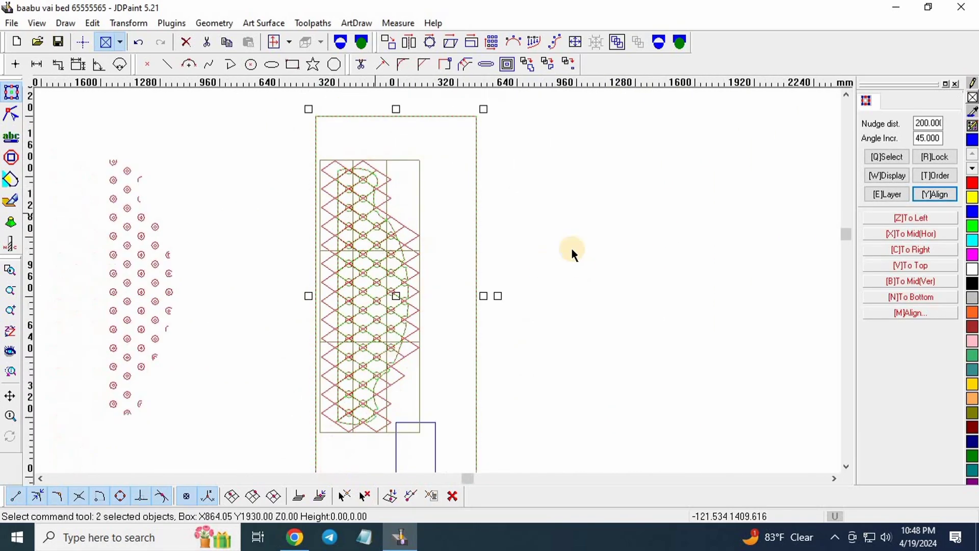
{"action": "left_click", "coordinate": [570, 247]}
- Generate a pocket toolpath for the aligned net with the [Ball]JD-3.00 rough tool, cut depth 0, zigzag movement and 0.5 stepover
{"action": "scroll", "coordinate": [399, 219], "scroll_direction": "up", "scroll_amount": 8}
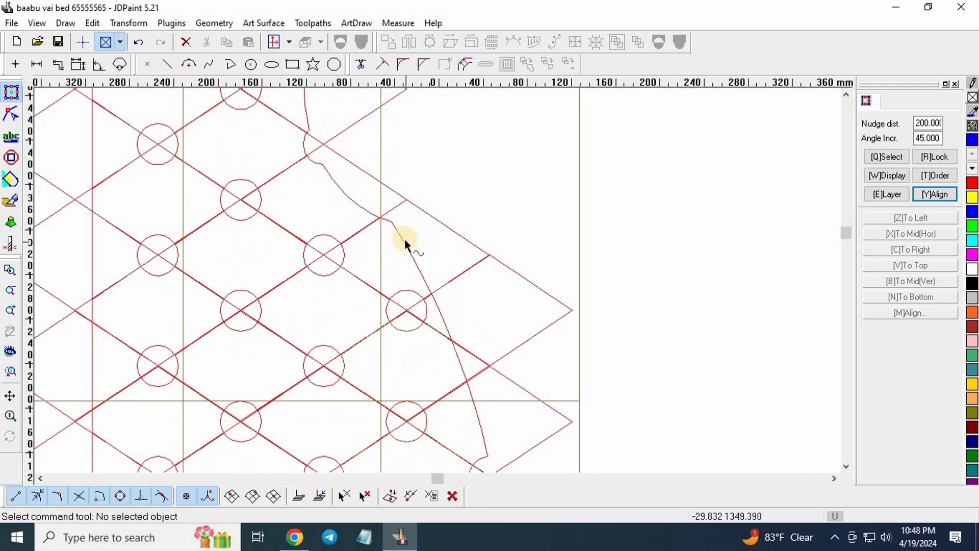
{"action": "left_click", "coordinate": [405, 241]}
{"action": "scroll", "coordinate": [402, 224], "scroll_direction": "down", "scroll_amount": 4}
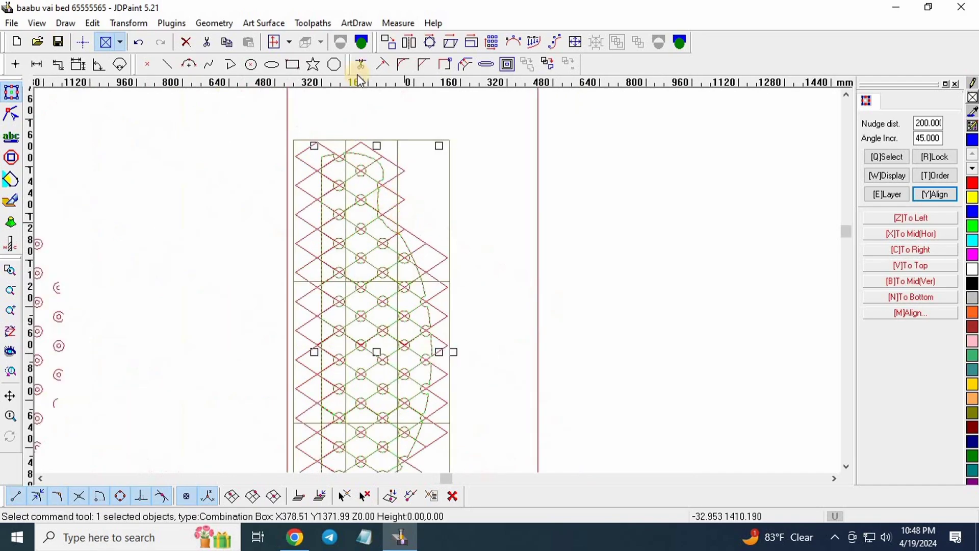
{"action": "left_click", "coordinate": [309, 24]}
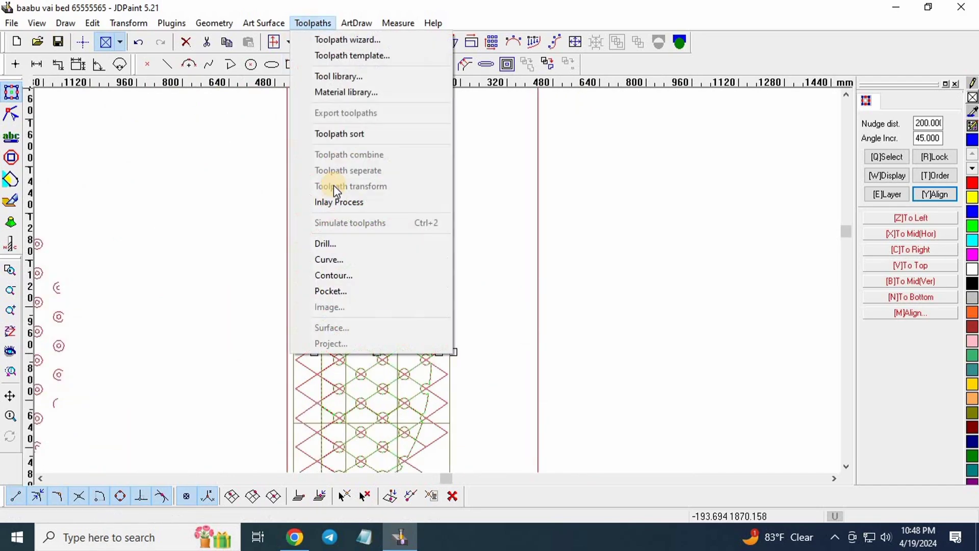
{"action": "left_click", "coordinate": [342, 295]}
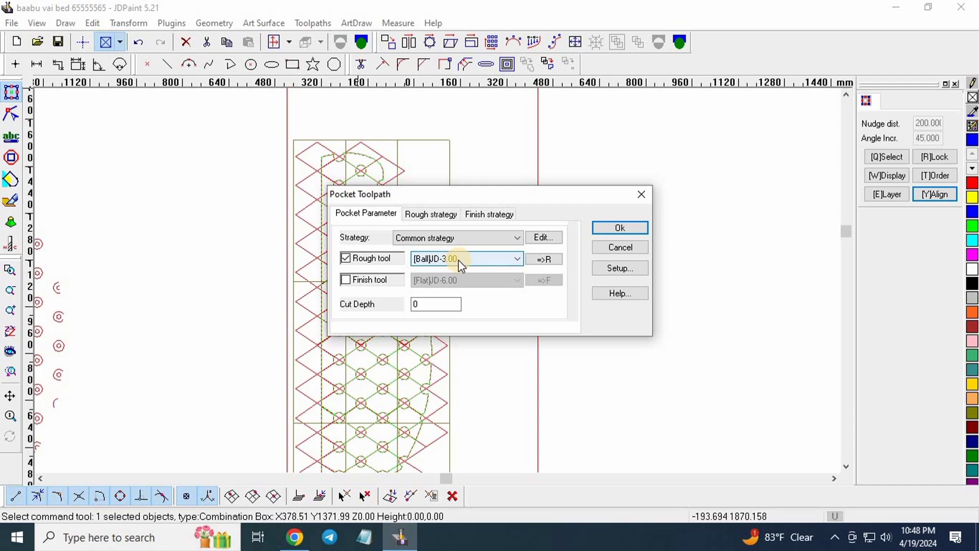
{"action": "left_click", "coordinate": [433, 214]}
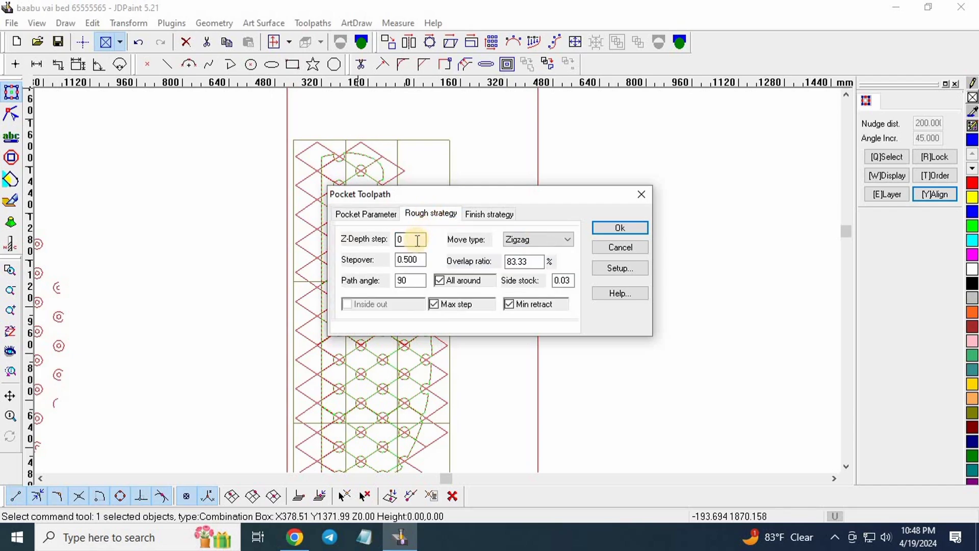
{"action": "left_click", "coordinate": [386, 216]}
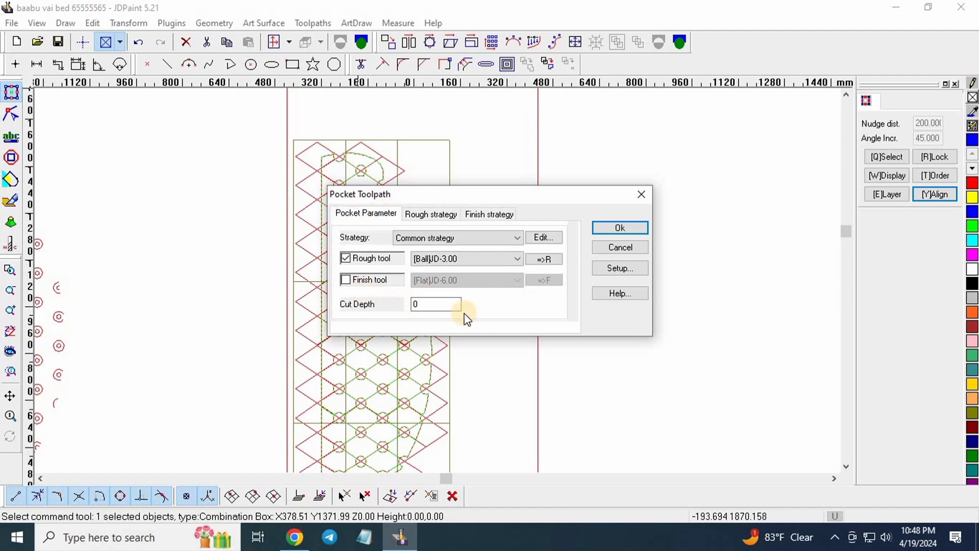
{"action": "left_click", "coordinate": [431, 214]}
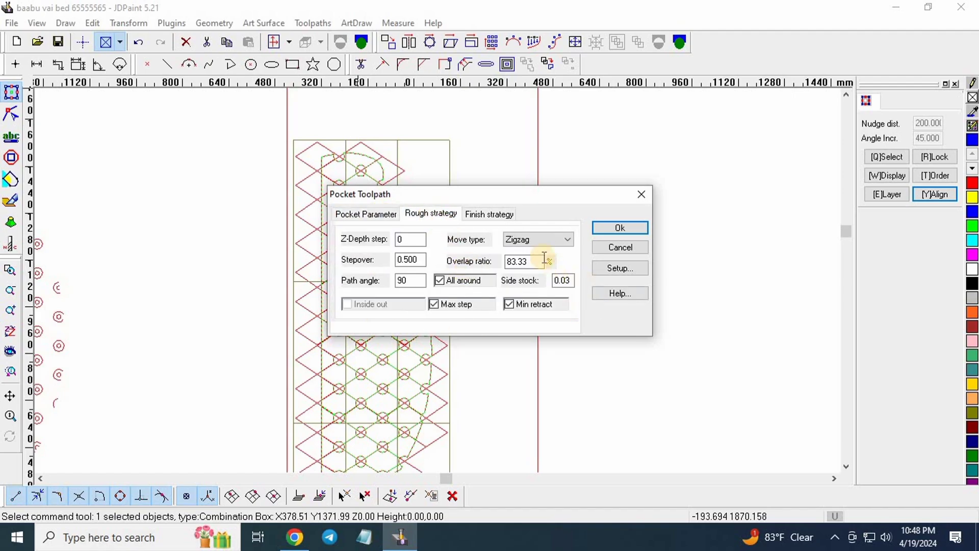
{"action": "double_click", "coordinate": [411, 260]}
{"action": "type", "text": ".5"}
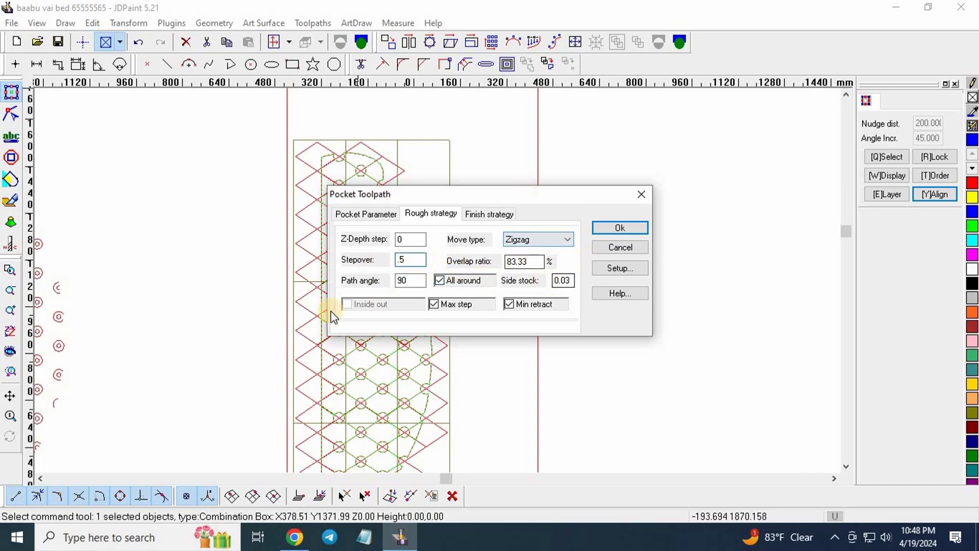
{"action": "left_click", "coordinate": [382, 220]}
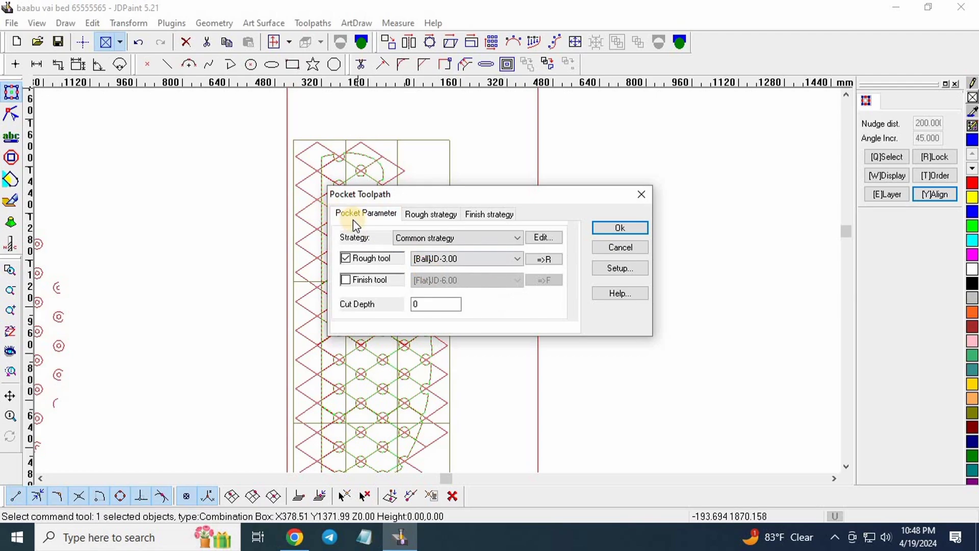
{"action": "left_click", "coordinate": [609, 229]}
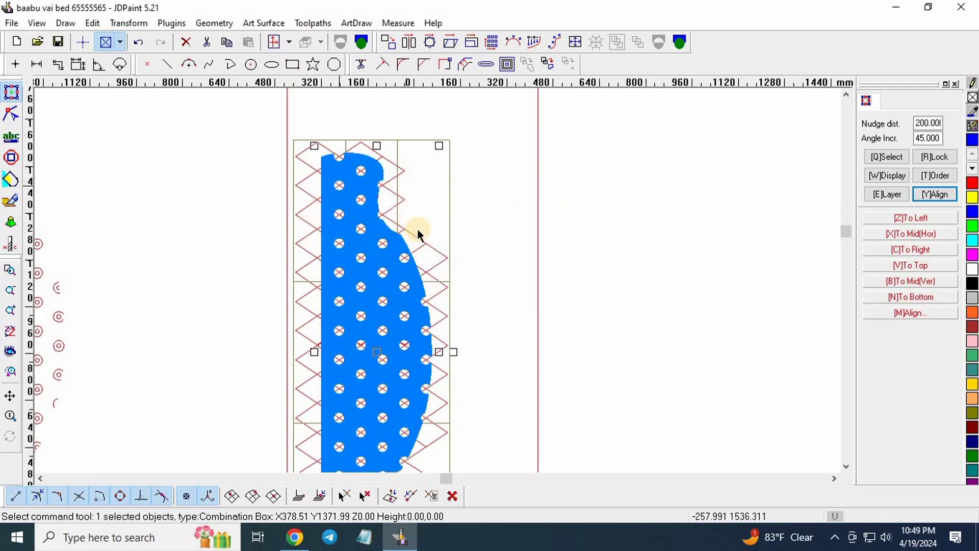
{"action": "scroll", "coordinate": [386, 246], "scroll_direction": "up", "scroll_amount": 1}
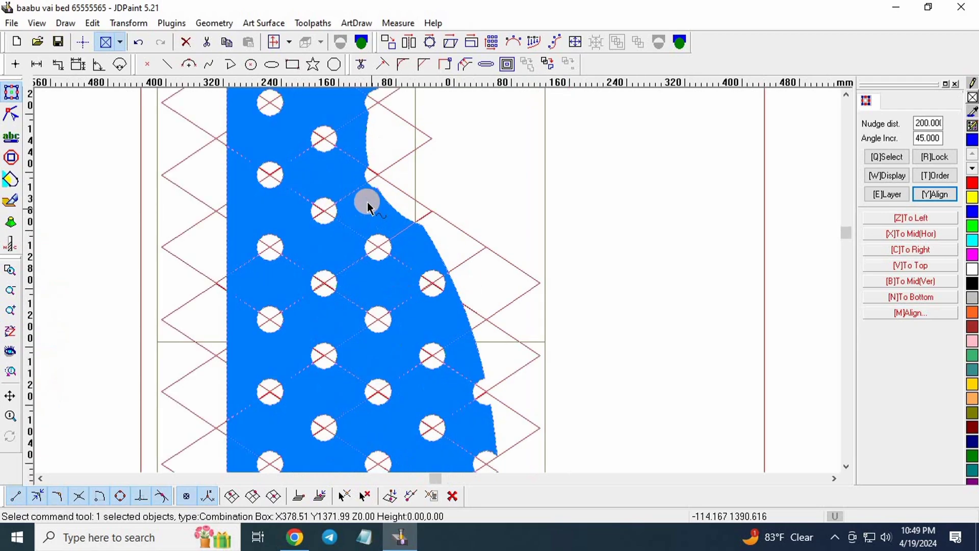
{"action": "scroll", "coordinate": [357, 197], "scroll_direction": "down", "scroll_amount": 3}
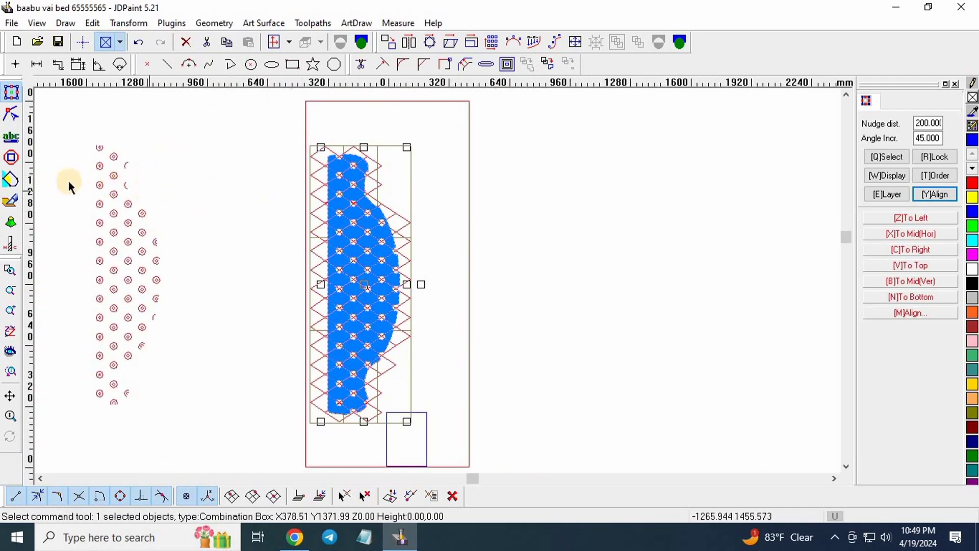
- In the Virtual Sculpting tool, set the relief's maximum Z to the XOY plane and apply Scale Z from -8 to 0
{"action": "left_click", "coordinate": [9, 203]}
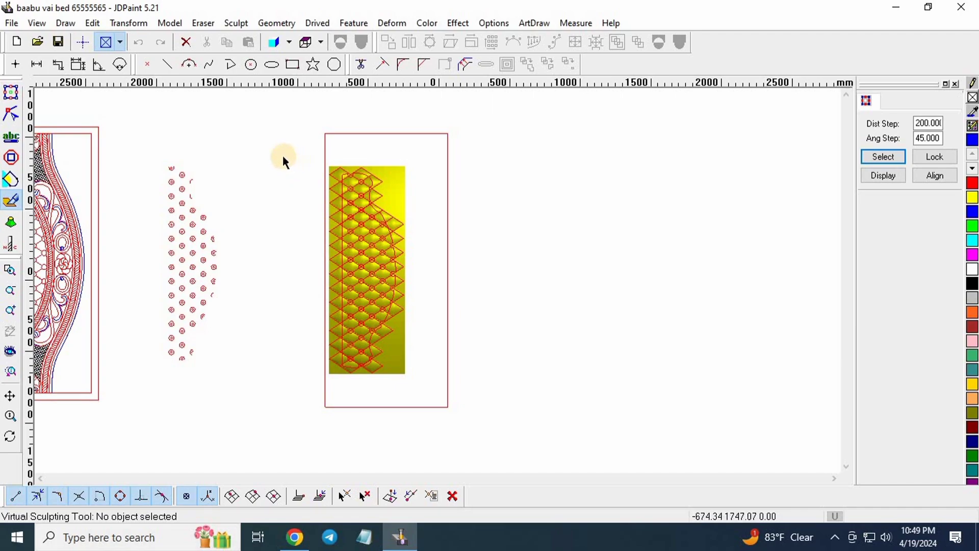
{"action": "left_click_drag", "start_coordinate": [253, 147], "coordinate": [559, 442]}
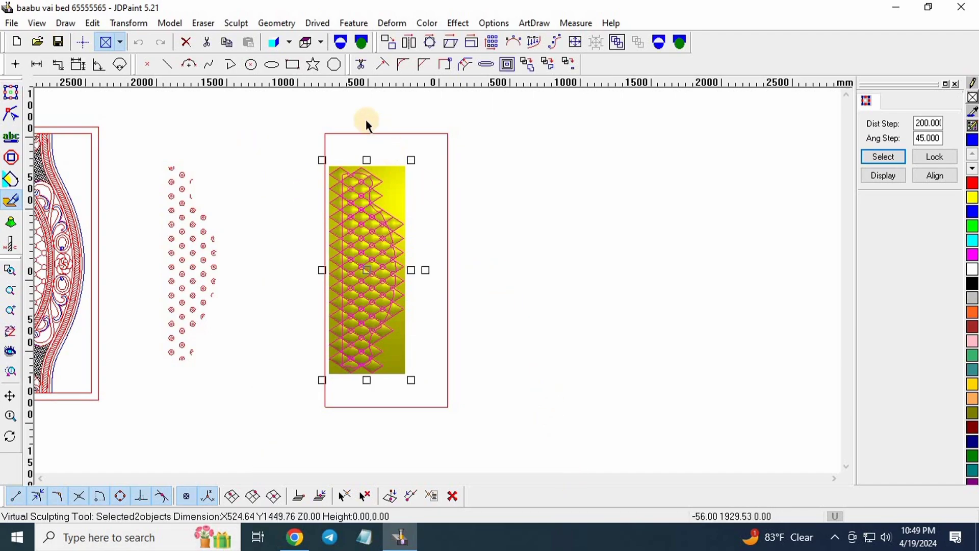
{"action": "left_click", "coordinate": [169, 22]}
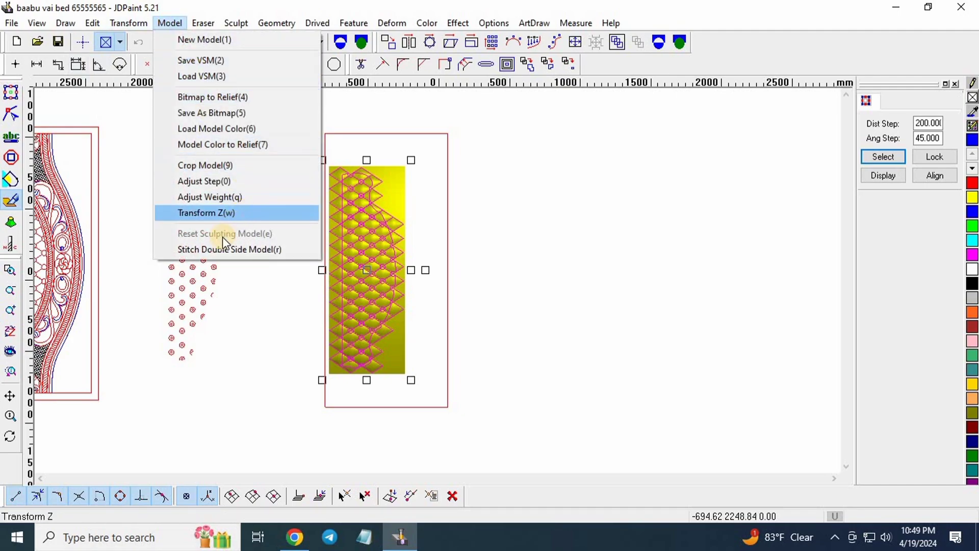
{"action": "left_click", "coordinate": [224, 214]}
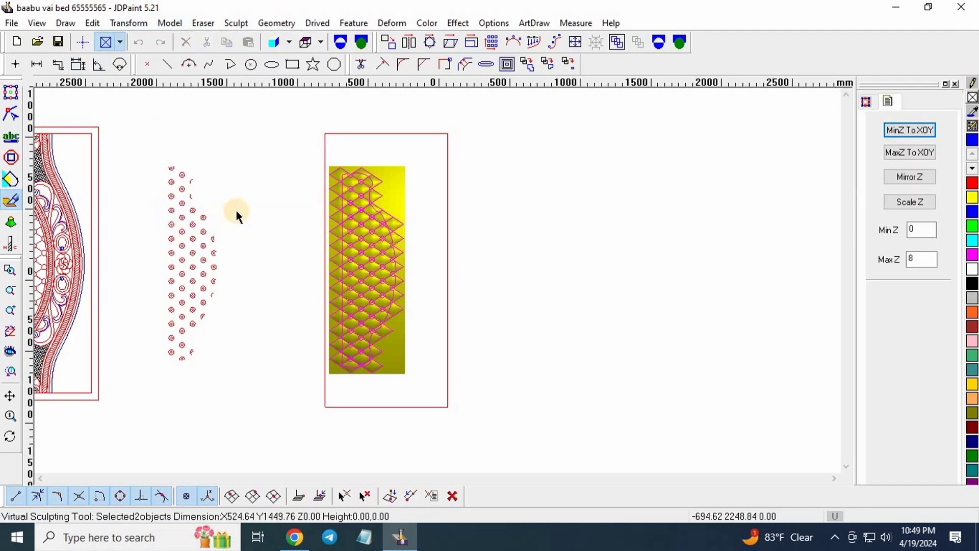
{"action": "left_click", "coordinate": [918, 153]}
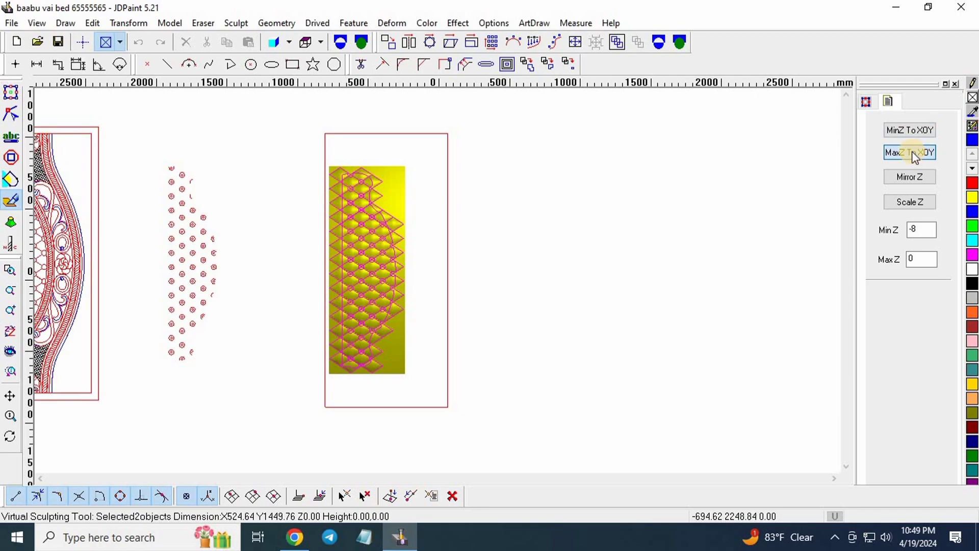
{"action": "left_click", "coordinate": [912, 199]}
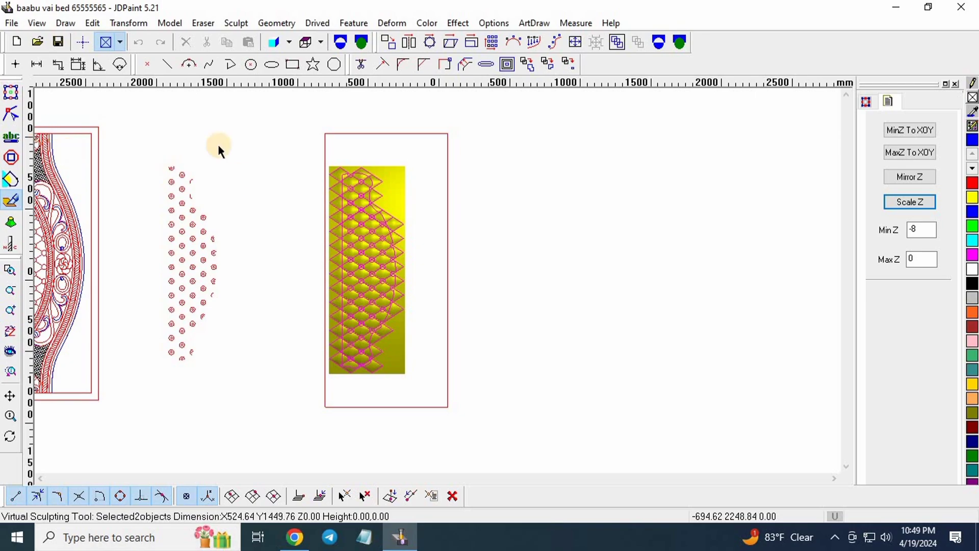
- Select the relief with its pocket toolpath and generate a project toolpath in Remain depth mode with 8.05 cut depth
{"action": "left_click", "coordinate": [10, 93]}
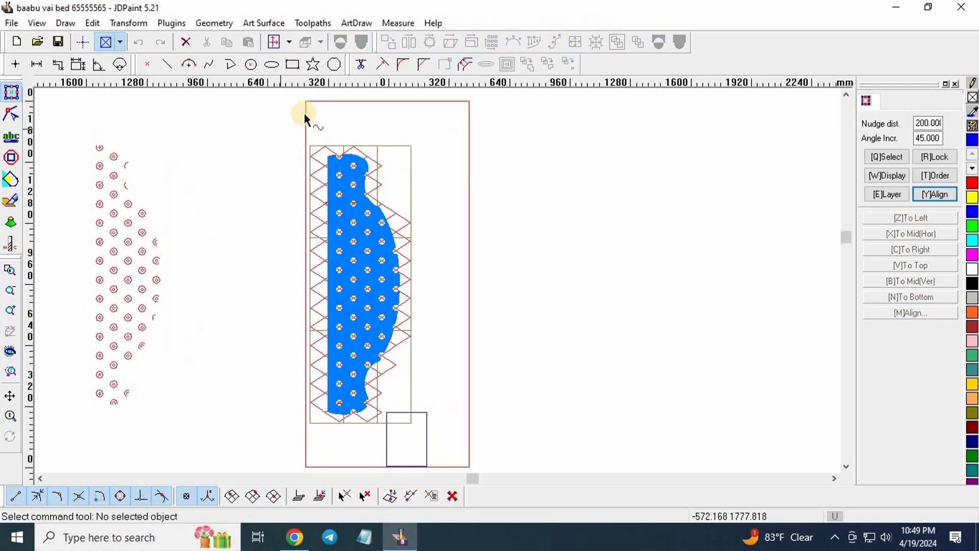
{"action": "scroll", "coordinate": [304, 115], "scroll_direction": "down", "scroll_amount": 1}
{"action": "left_click_drag", "start_coordinate": [665, 393], "coordinate": [637, 459]}
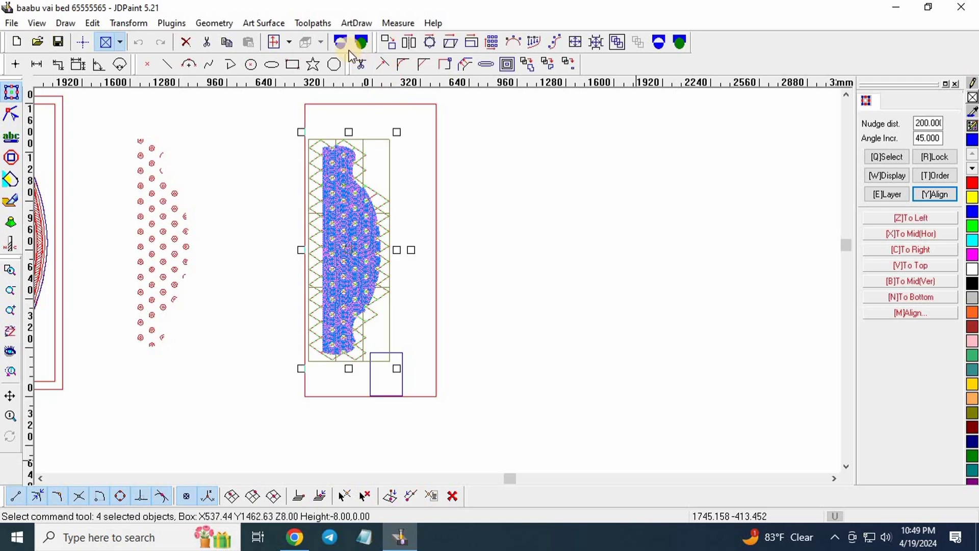
{"action": "left_click", "coordinate": [314, 24]}
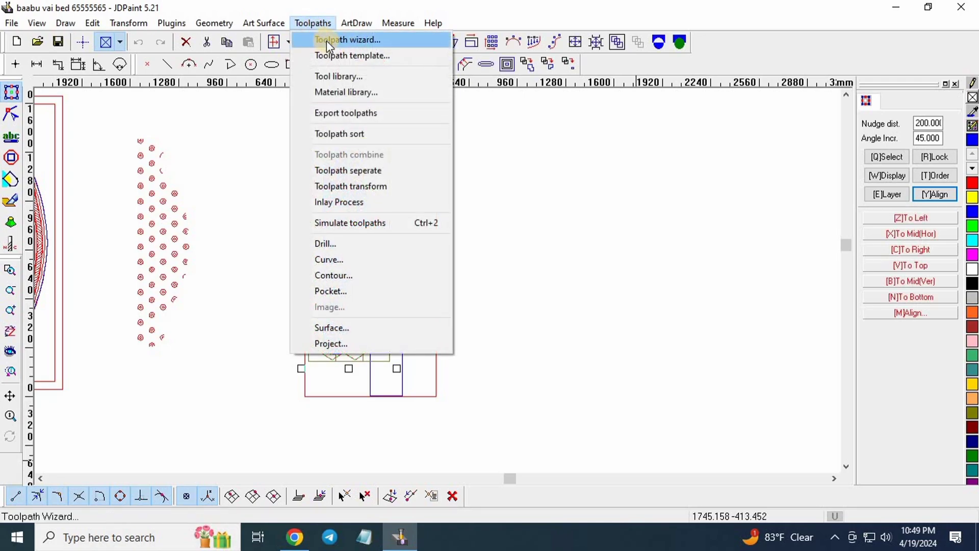
{"action": "left_click", "coordinate": [339, 41]}
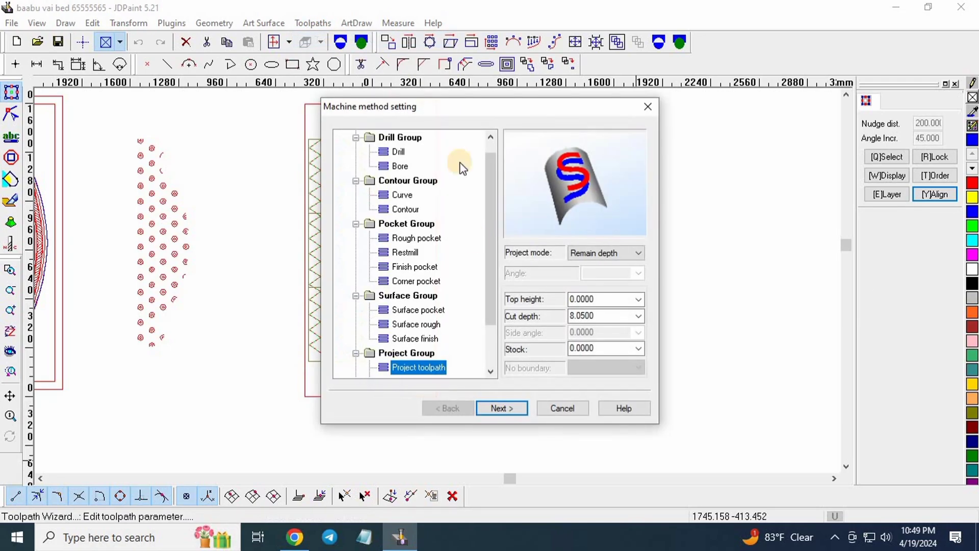
{"action": "left_click", "coordinate": [509, 411]}
{"action": "left_click", "coordinate": [509, 409]}
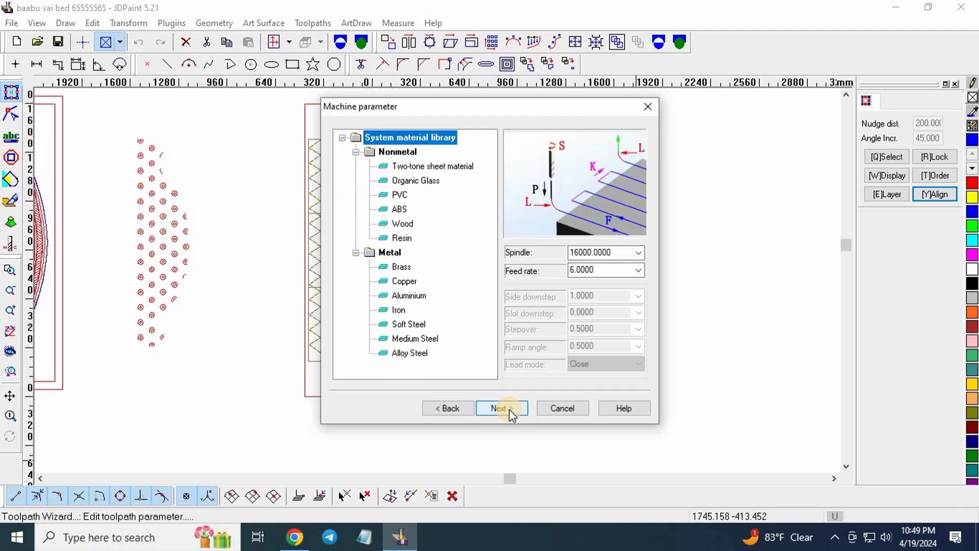
{"action": "left_click", "coordinate": [509, 409]}
{"action": "left_click", "coordinate": [510, 409]}
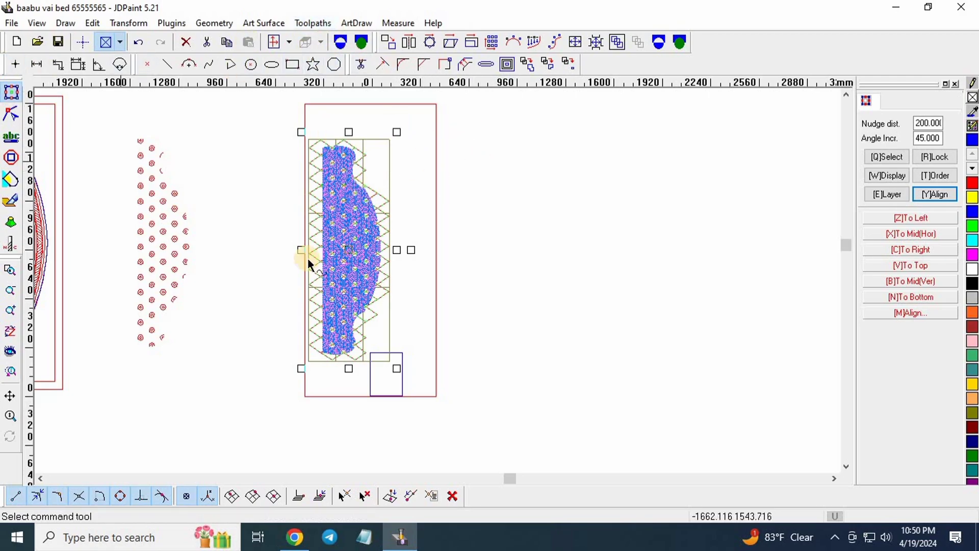
- Offset the outer frame around the relief 50 mm inward in one step with sharp corners
{"action": "scroll", "coordinate": [449, 240], "scroll_direction": "down", "scroll_amount": 1}
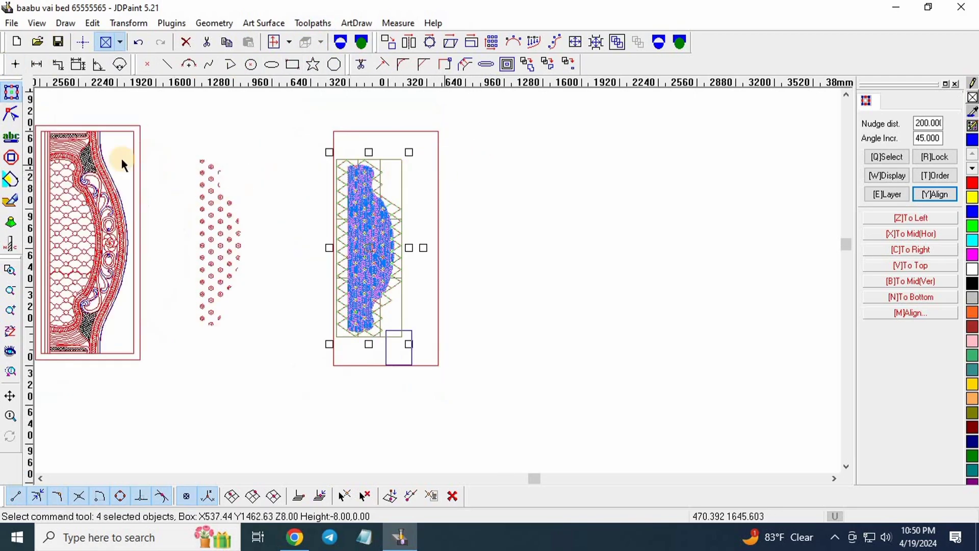
{"action": "scroll", "coordinate": [141, 128], "scroll_direction": "up", "scroll_amount": 1}
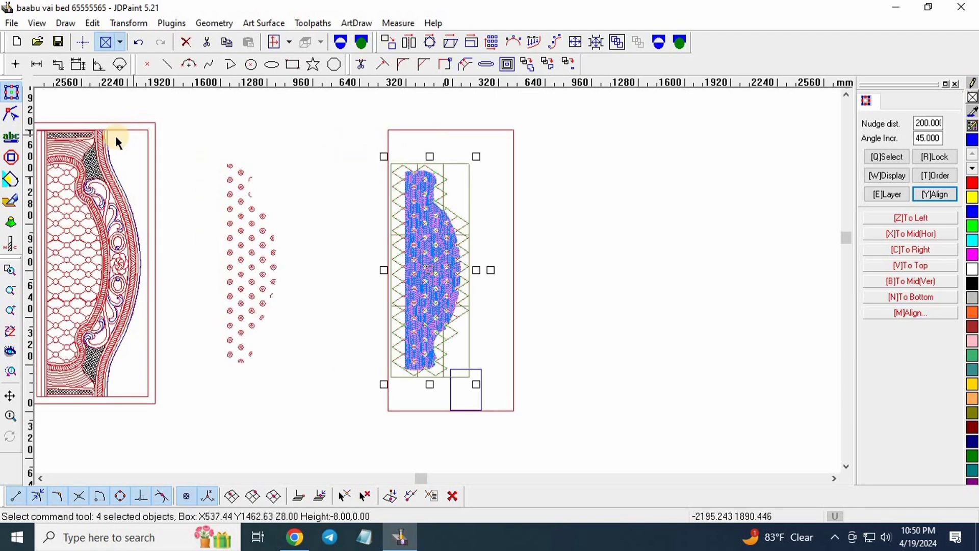
{"action": "scroll", "coordinate": [105, 136], "scroll_direction": "up", "scroll_amount": 1}
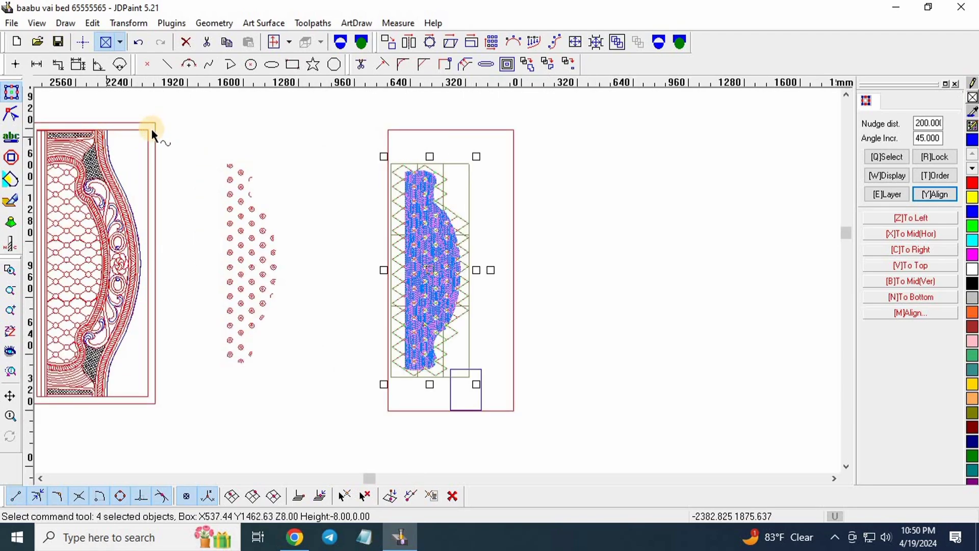
{"action": "scroll", "coordinate": [151, 130], "scroll_direction": "up", "scroll_amount": 1}
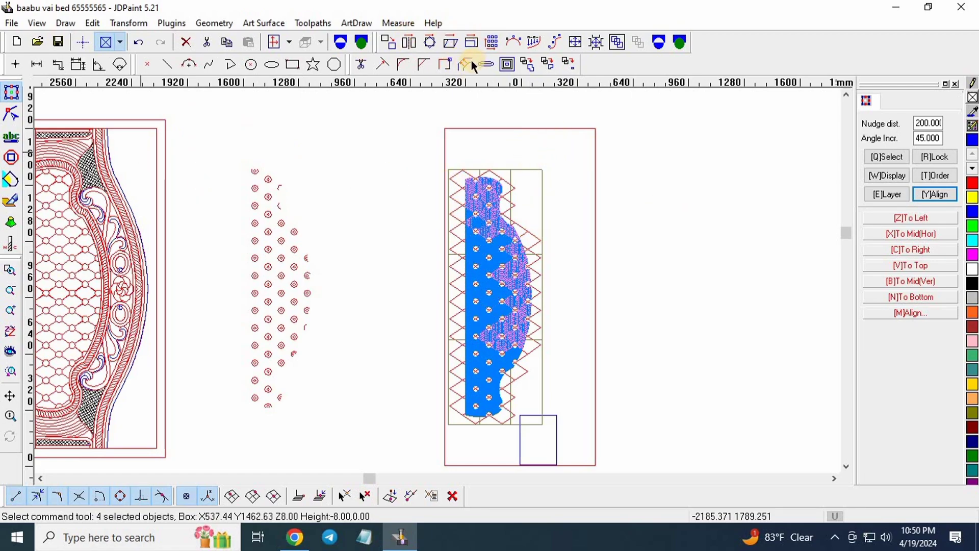
{"action": "left_click", "coordinate": [467, 221]}
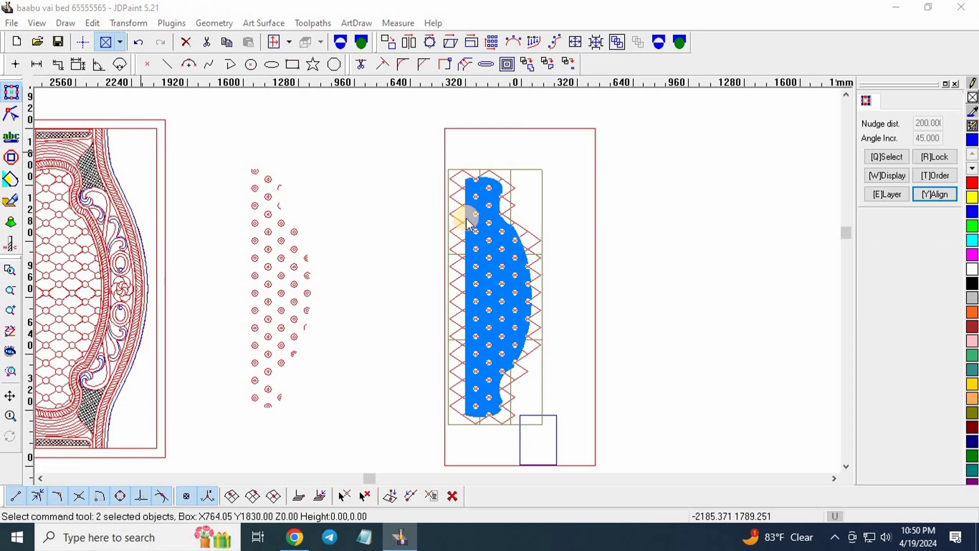
{"action": "key", "text": "alt+o"}
{"action": "left_click", "coordinate": [458, 322]}
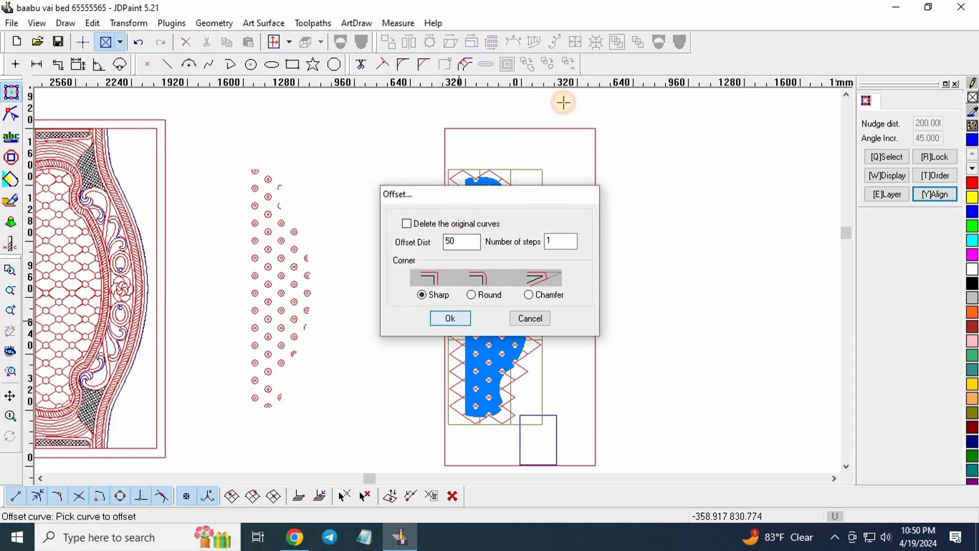
{"action": "left_click", "coordinate": [556, 174]}
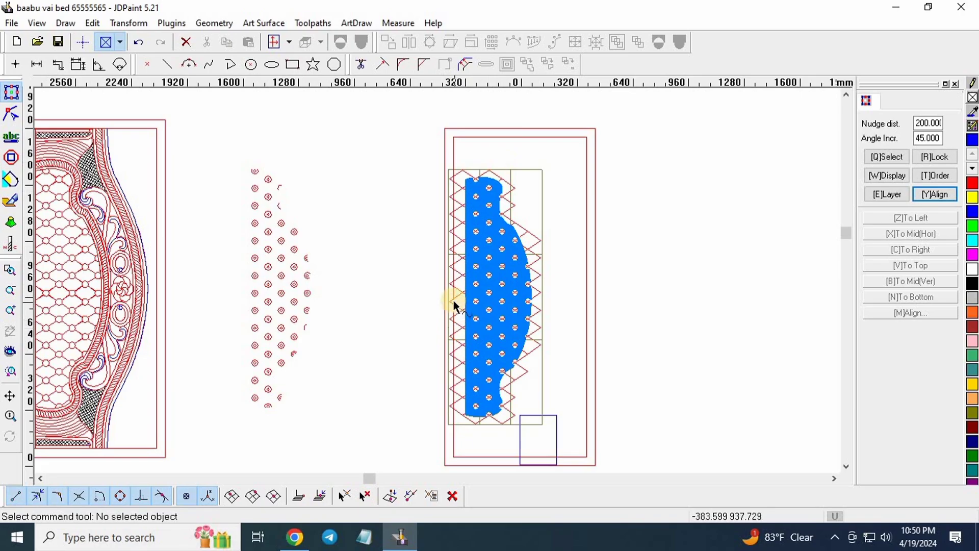
- Select the projected toolpaths and export them to the Desktop as an En3d file named "3d jomin"
{"action": "scroll", "coordinate": [454, 298], "scroll_direction": "up", "scroll_amount": 1}
{"action": "scroll", "coordinate": [457, 245], "scroll_direction": "down", "scroll_amount": 1}
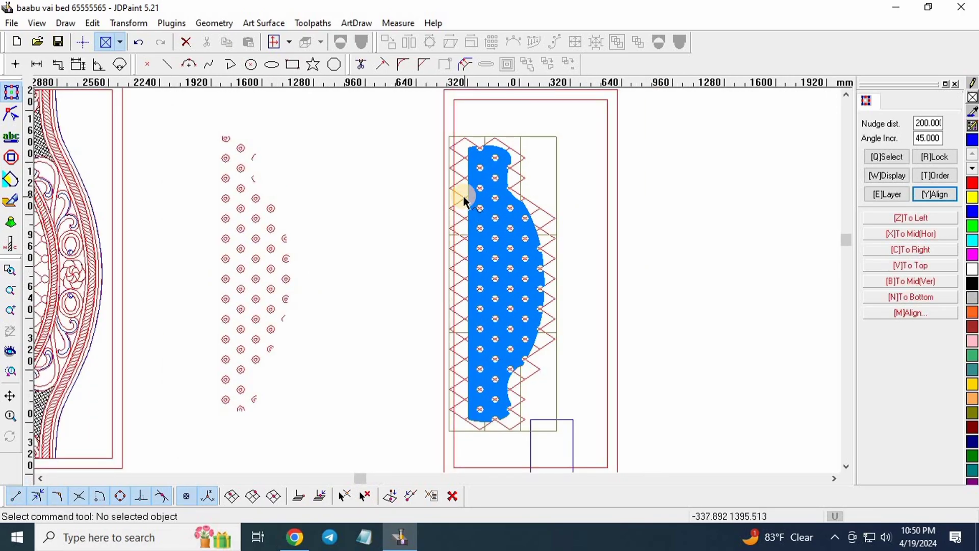
{"action": "scroll", "coordinate": [463, 195], "scroll_direction": "down", "scroll_amount": 1}
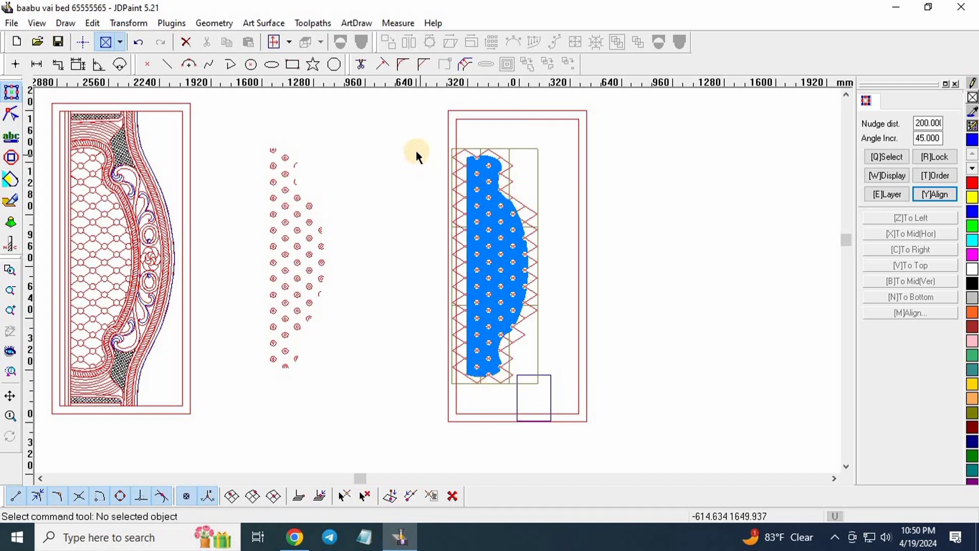
{"action": "left_click_drag", "start_coordinate": [415, 150], "coordinate": [570, 396]}
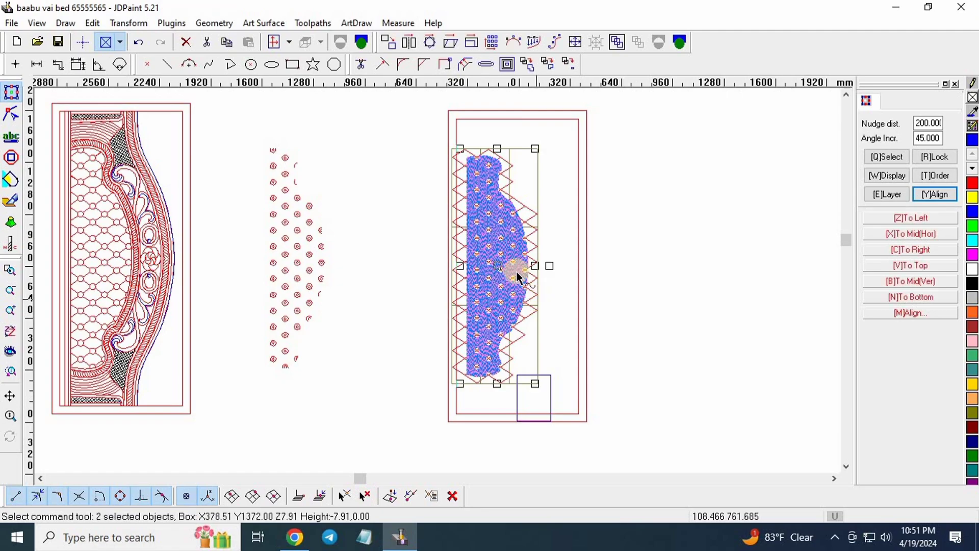
{"action": "left_click", "coordinate": [312, 23]}
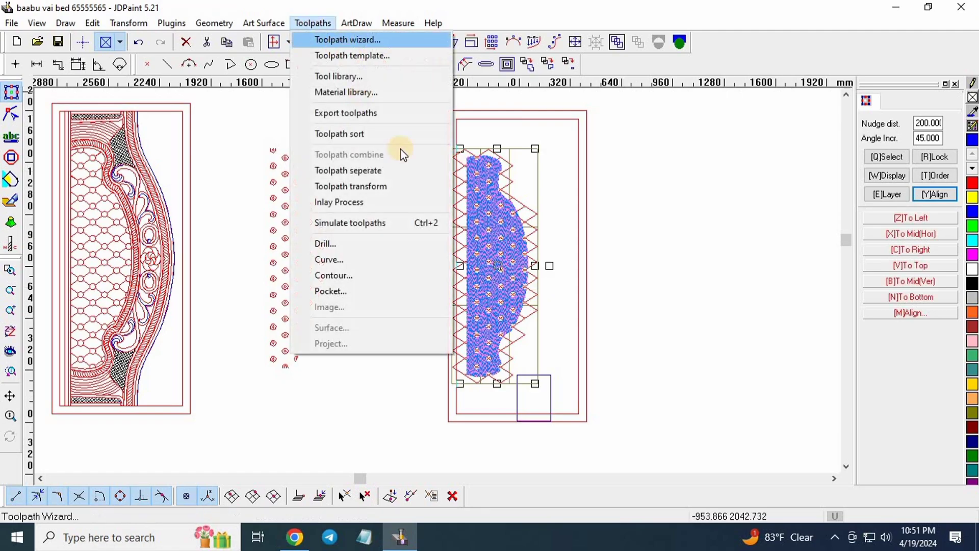
{"action": "left_click", "coordinate": [381, 112]}
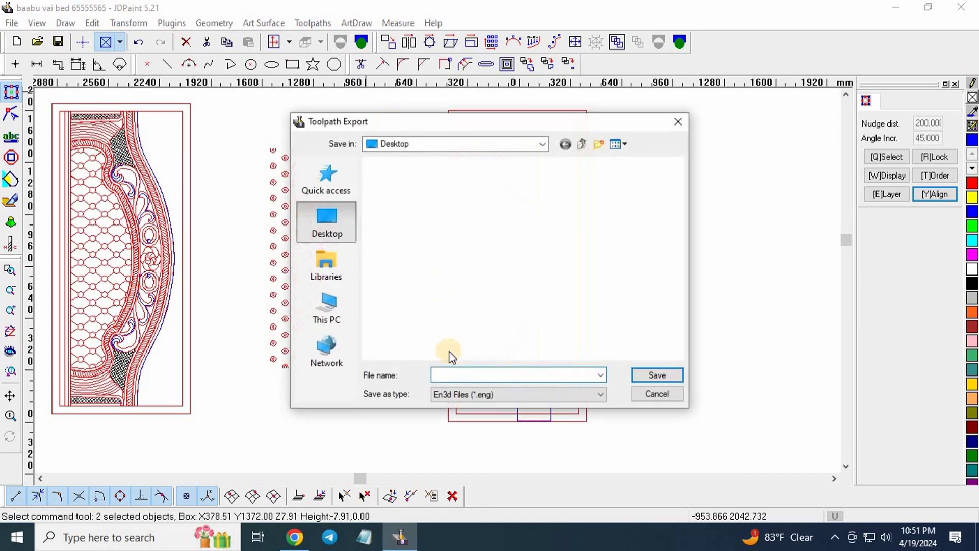
{"action": "left_click", "coordinate": [467, 374]}
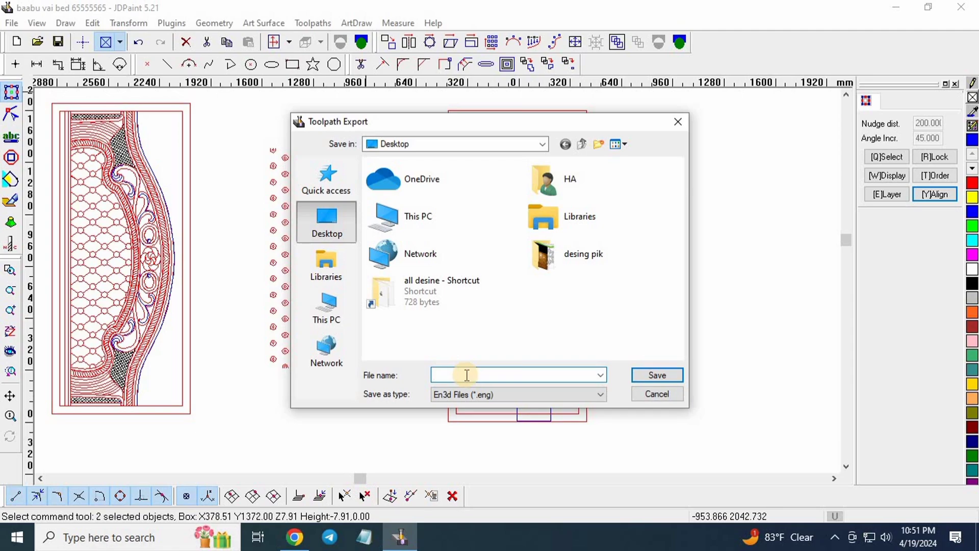
{"action": "type", "text": "3d jomin"}
{"action": "left_click", "coordinate": [656, 374]}
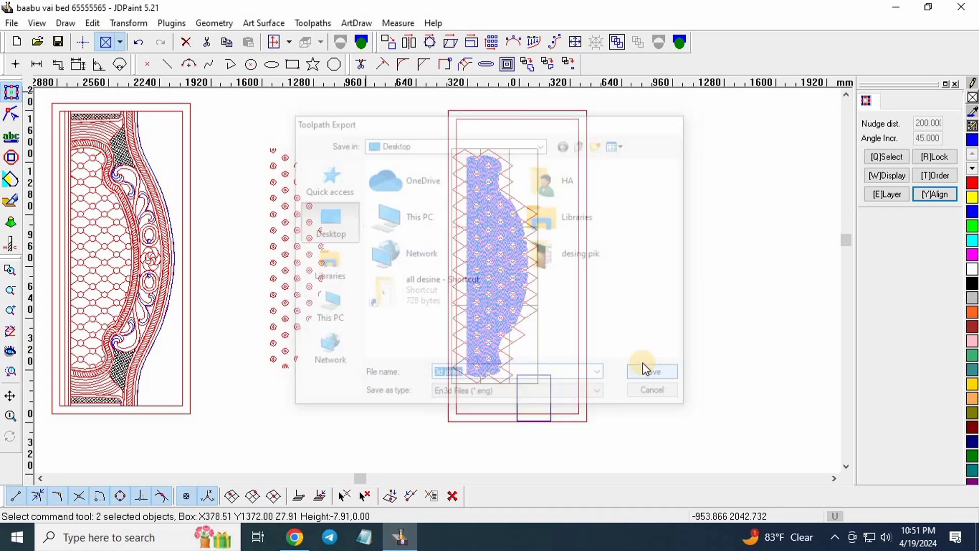
- Set the export origin at the midpoint of the inner frame's left edge and finish the toolpath export
{"action": "left_click", "coordinate": [598, 317]}
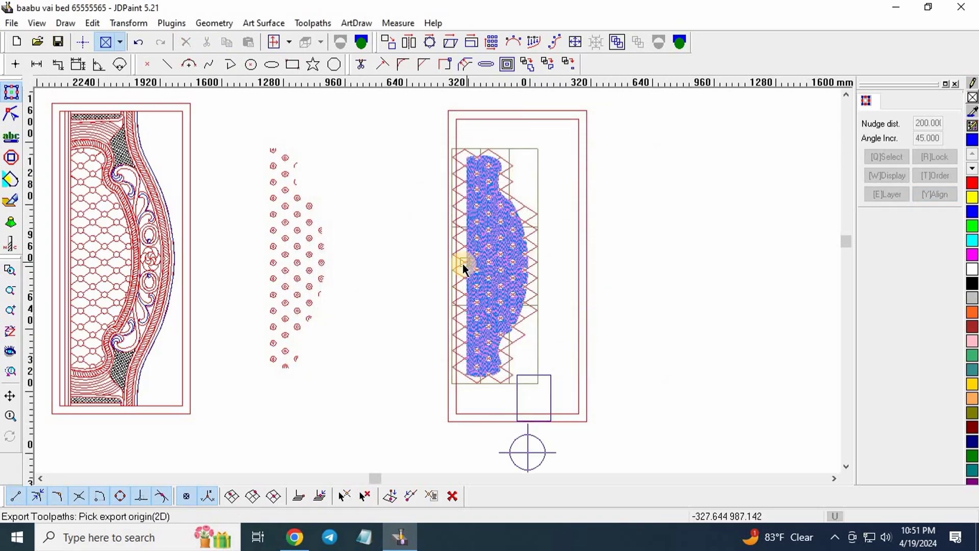
{"action": "scroll", "coordinate": [467, 270], "scroll_direction": "up", "scroll_amount": 1}
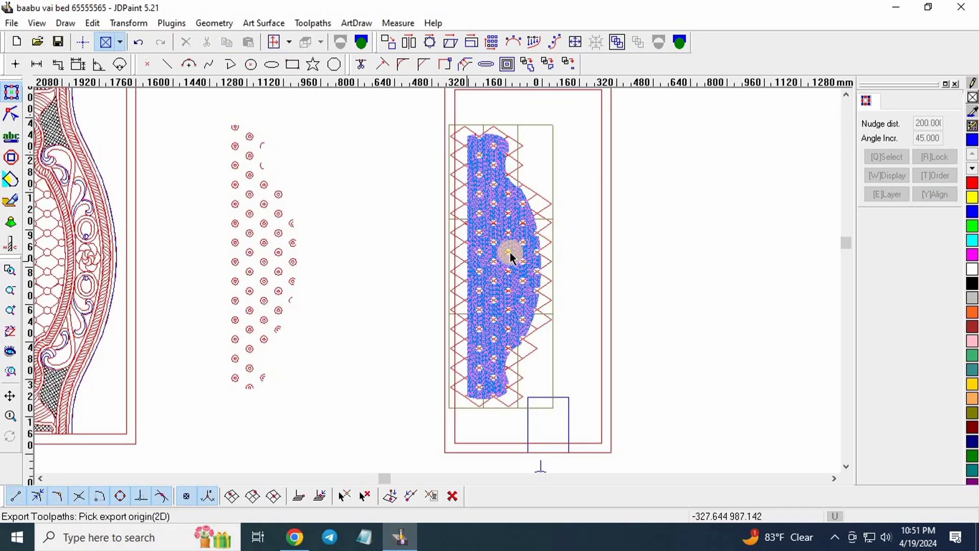
{"action": "scroll", "coordinate": [494, 247], "scroll_direction": "up", "scroll_amount": 1}
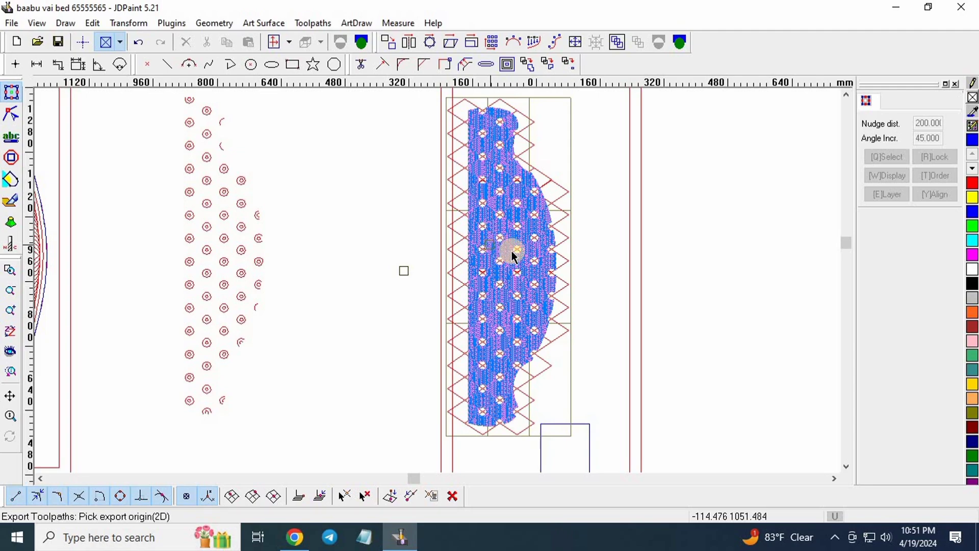
{"action": "scroll", "coordinate": [576, 279], "scroll_direction": "up", "scroll_amount": 1}
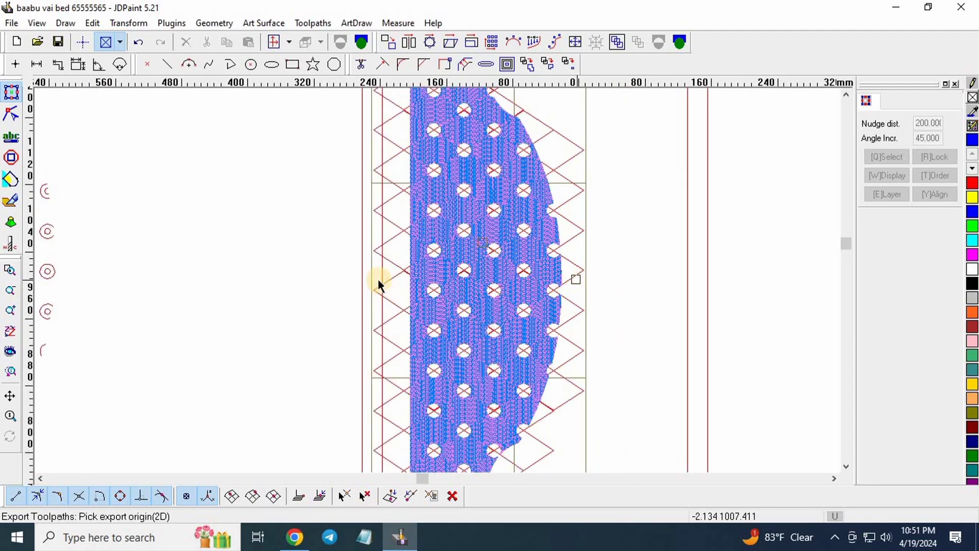
{"action": "scroll", "coordinate": [384, 272], "scroll_direction": "up", "scroll_amount": 1}
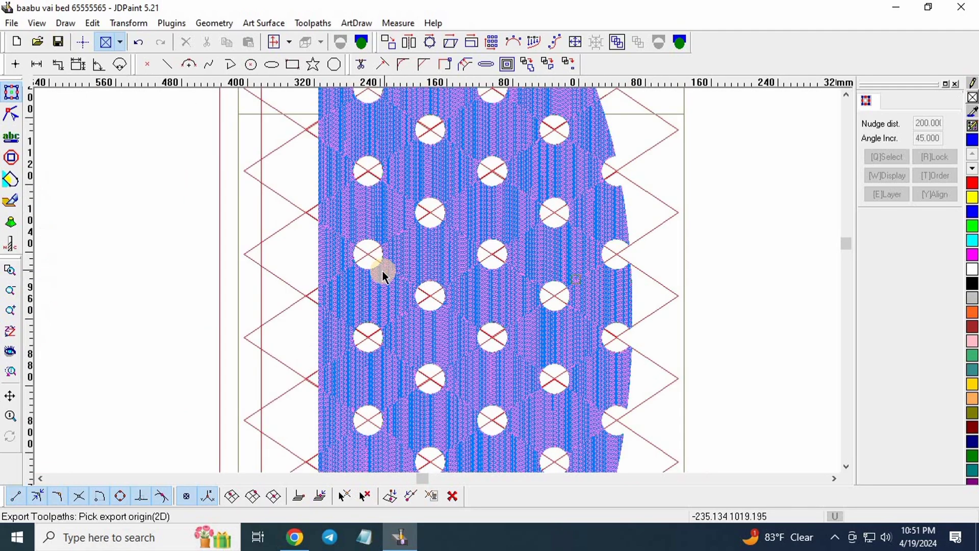
{"action": "left_click", "coordinate": [261, 317]}
{"action": "key", "text": "Return"}
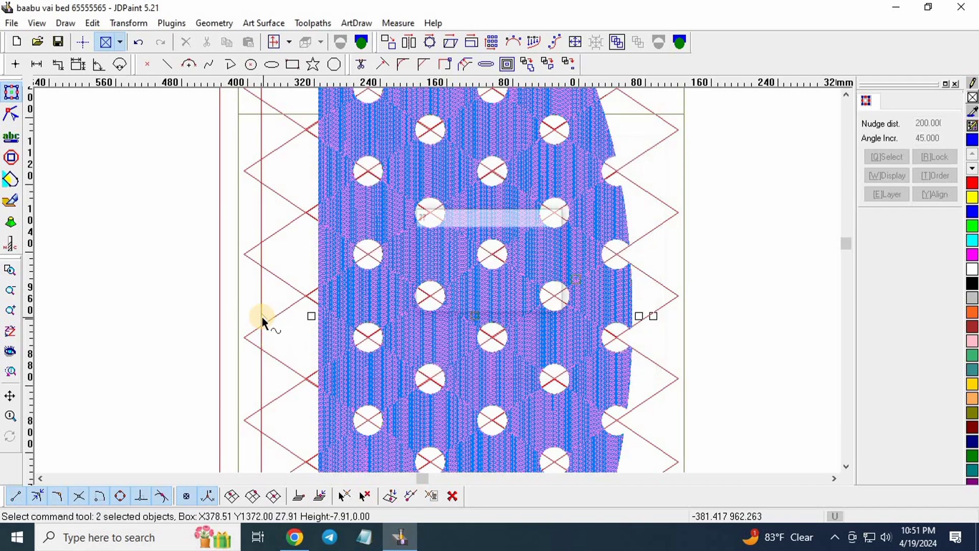
- Delete the exported toolpaths from the diamond relief
{"action": "scroll", "coordinate": [398, 238], "scroll_direction": "down", "scroll_amount": 1}
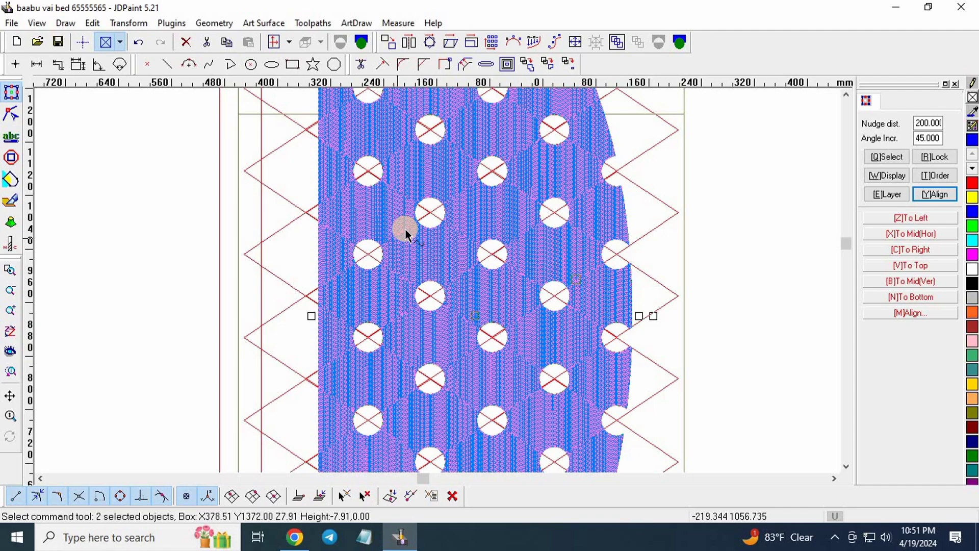
{"action": "scroll", "coordinate": [437, 246], "scroll_direction": "down", "scroll_amount": 1}
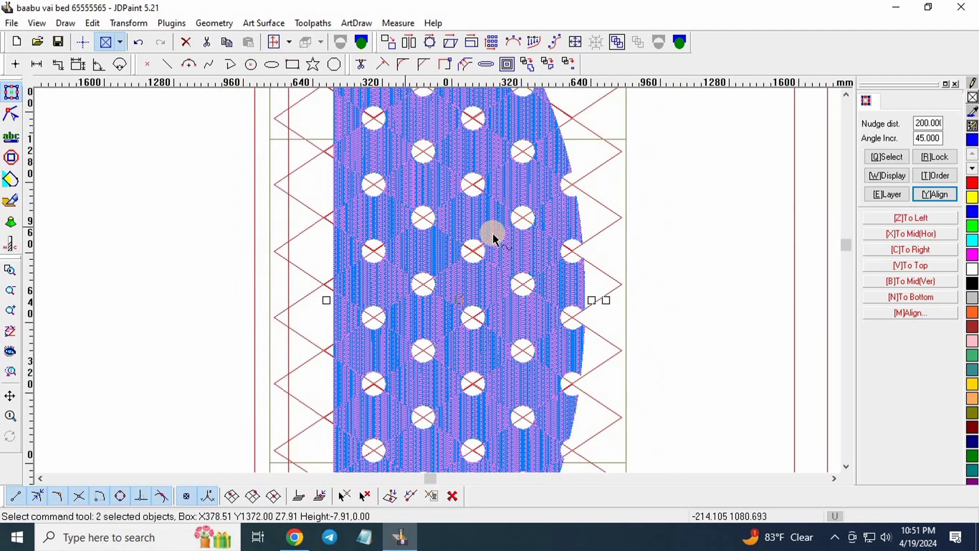
{"action": "scroll", "coordinate": [482, 261], "scroll_direction": "down", "scroll_amount": 2}
{"action": "right_click", "coordinate": [425, 251]}
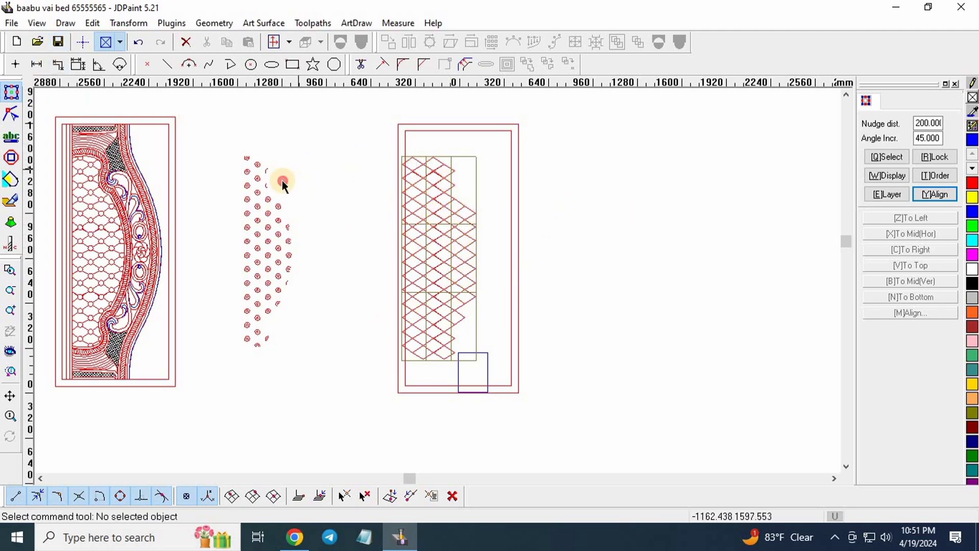
- Select the separate circle pattern and move it about 1200 mm left onto the headboard design's diamond net
{"action": "left_click_drag", "start_coordinate": [283, 180], "coordinate": [235, 216]}
{"action": "scroll", "coordinate": [217, 185], "scroll_direction": "up", "scroll_amount": 3}
{"action": "scroll", "coordinate": [687, 231], "scroll_direction": "down", "scroll_amount": 2}
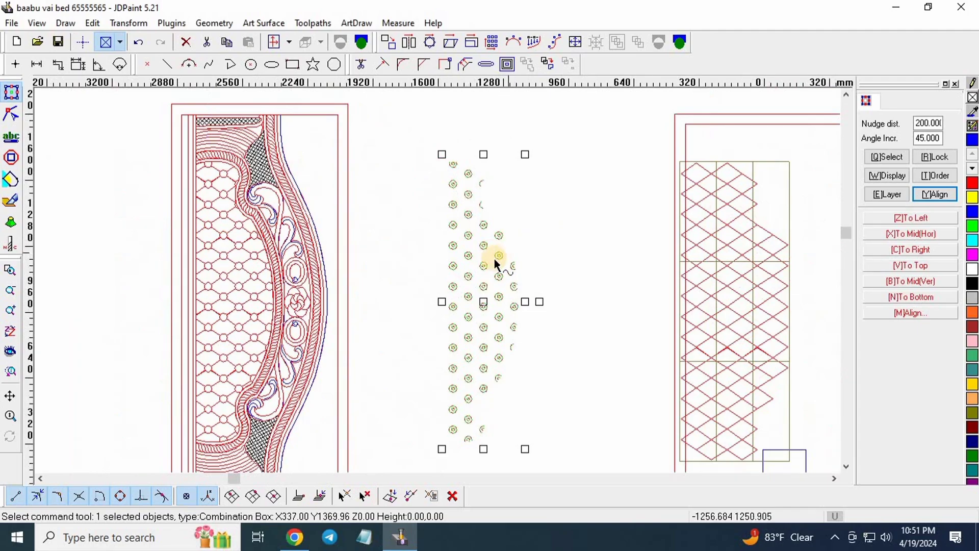
{"action": "left_click_drag", "start_coordinate": [508, 258], "coordinate": [263, 259]}
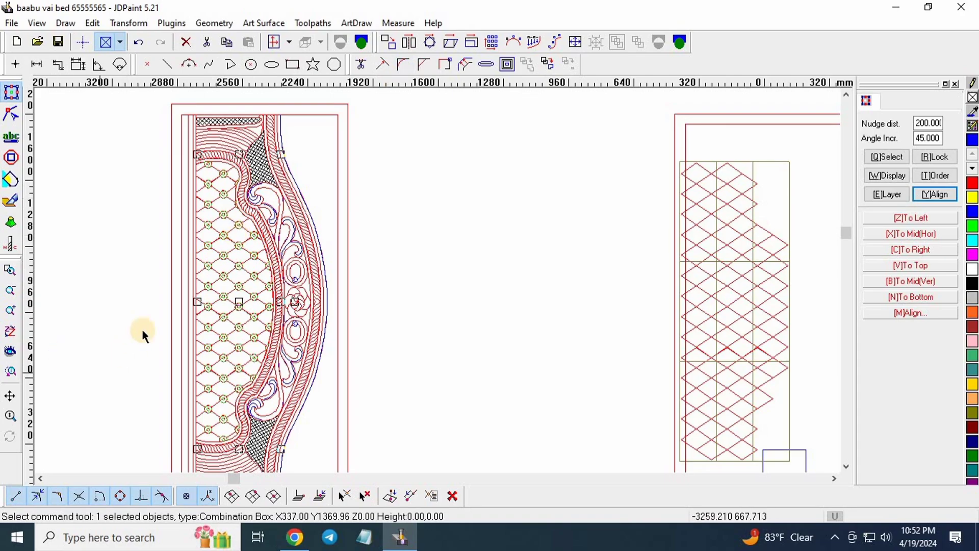
{"action": "scroll", "coordinate": [140, 332], "scroll_direction": "up", "scroll_amount": 2}
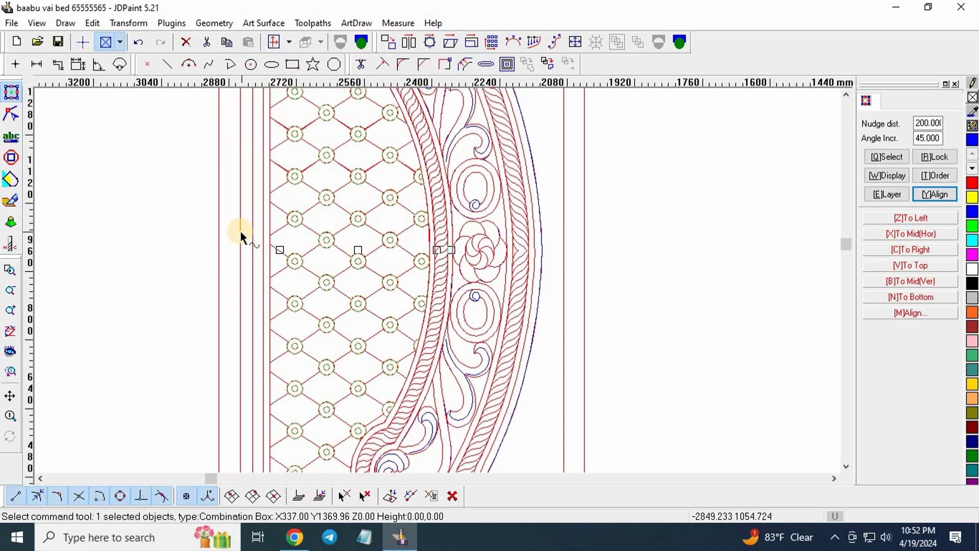
{"action": "scroll", "coordinate": [261, 246], "scroll_direction": "down", "scroll_amount": 2}
- Delete the diamond relief surface from the offset frame, keeping the net lines
{"action": "scroll", "coordinate": [261, 246], "scroll_direction": "down", "scroll_amount": 3}
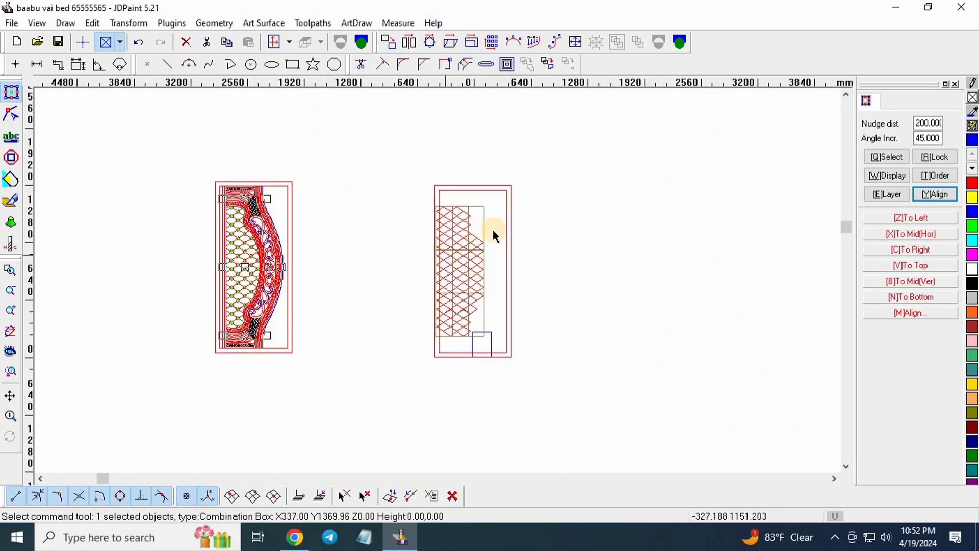
{"action": "scroll", "coordinate": [494, 233], "scroll_direction": "up", "scroll_amount": 1}
{"action": "left_click", "coordinate": [454, 211]}
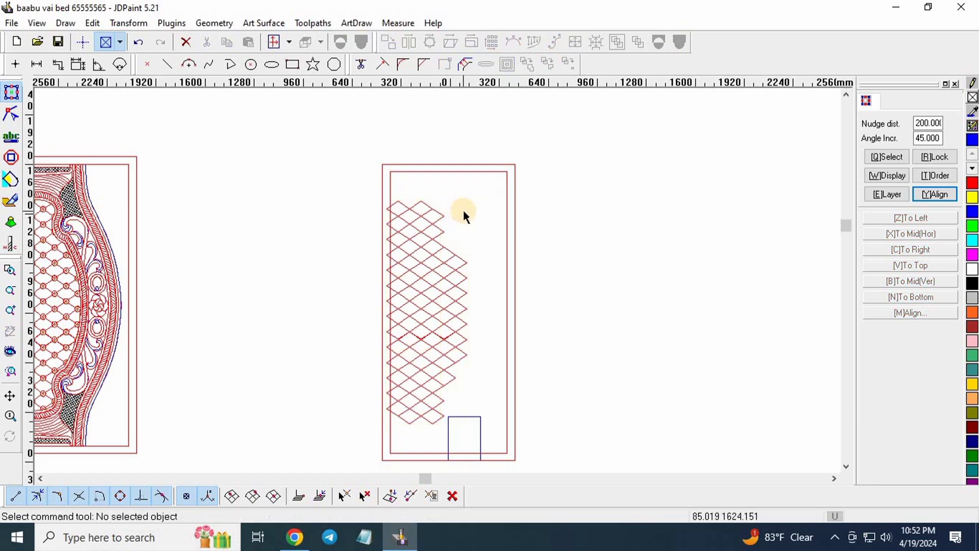
- Select the diamond net in the separate frame and move it about 2400 mm left onto the headboard design
{"action": "scroll", "coordinate": [403, 158], "scroll_direction": "down", "scroll_amount": 1}
{"action": "left_click", "coordinate": [421, 209]}
{"action": "key", "text": "Left"}
{"action": "key", "text": "Left"}
{"action": "key", "text": "Left"}
{"action": "key", "text": "Left"}
{"action": "key", "text": "Left"}
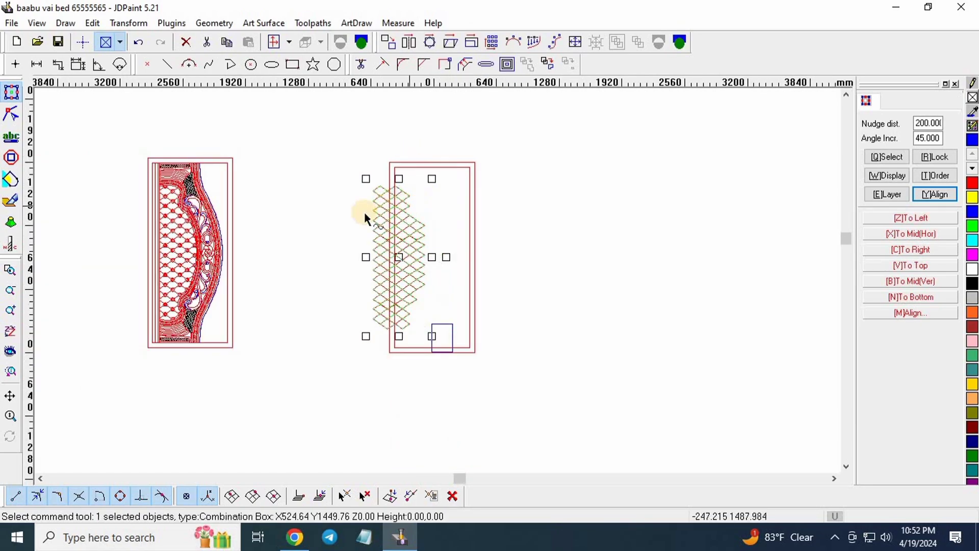
{"action": "scroll", "coordinate": [173, 210], "scroll_direction": "up", "scroll_amount": 2}
{"action": "key", "text": "Left"}
{"action": "key", "text": "Left"}
{"action": "key", "text": "Left"}
{"action": "key", "text": "Left"}
{"action": "key", "text": "Left"}
{"action": "key", "text": "Left"}
{"action": "key", "text": "Left"}
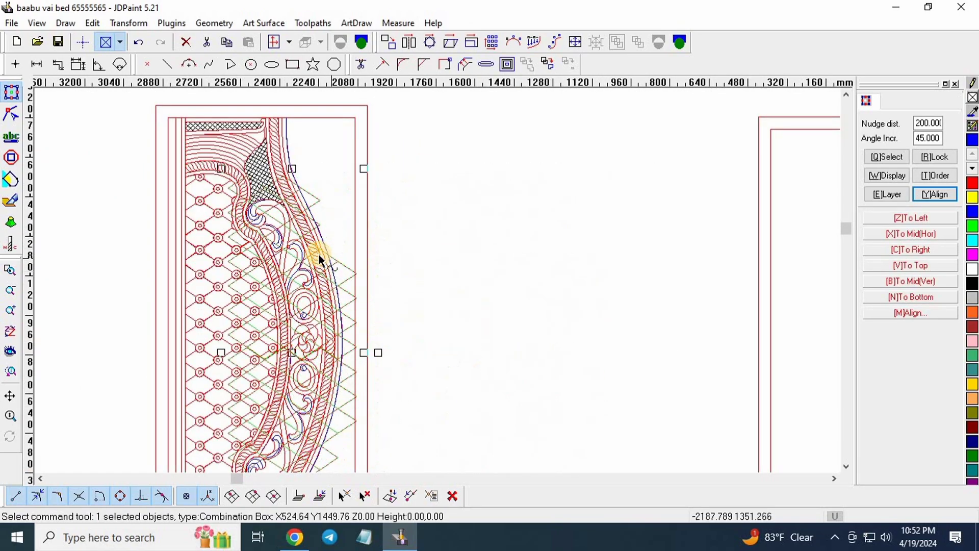
{"action": "left_click", "coordinate": [470, 226]}
{"action": "scroll", "coordinate": [197, 247], "scroll_direction": "up", "scroll_amount": 5}
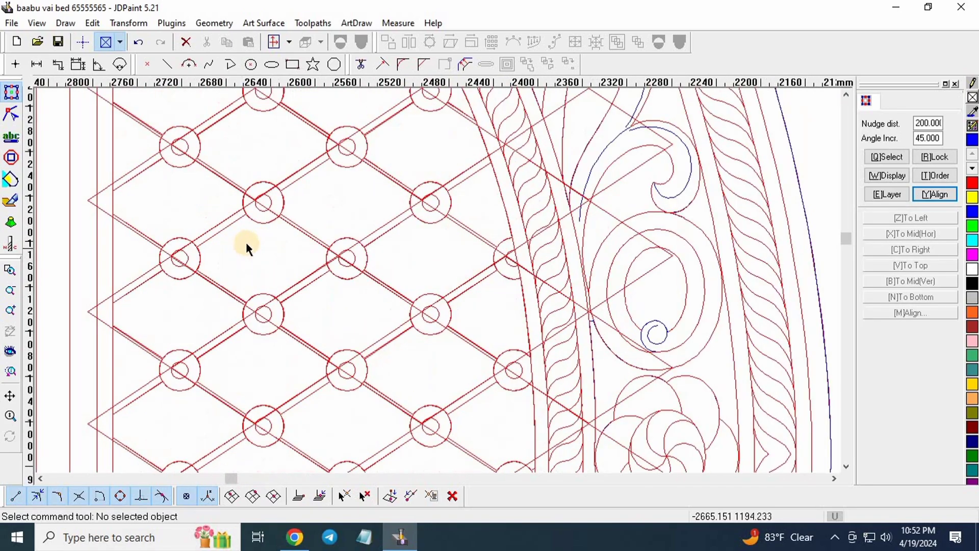
{"action": "scroll", "coordinate": [186, 244], "scroll_direction": "down", "scroll_amount": 7}
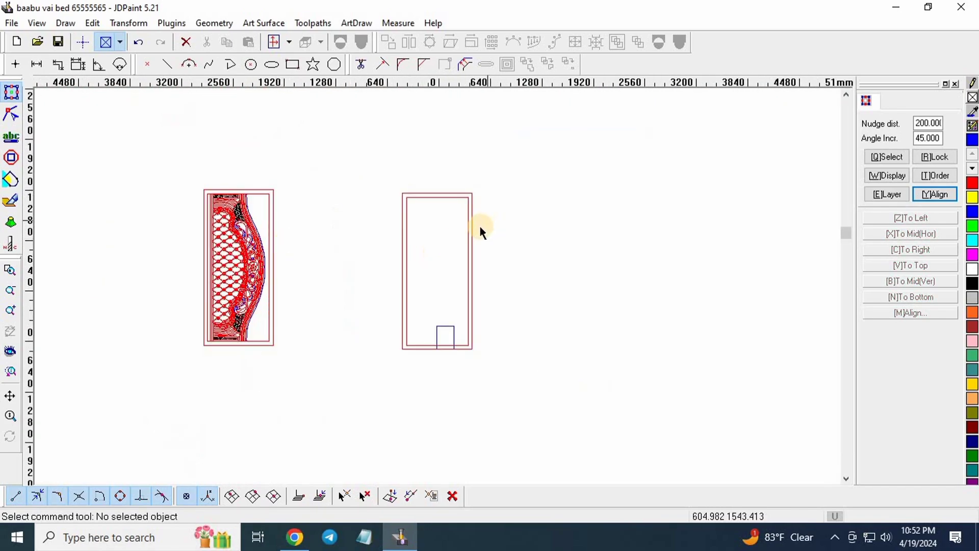
- Try deleting the separate double frame without its net, then undo the deletion
{"action": "scroll", "coordinate": [480, 226], "scroll_direction": "up", "scroll_amount": 2}
{"action": "left_click", "coordinate": [365, 276]}
{"action": "key", "text": "Delete"}
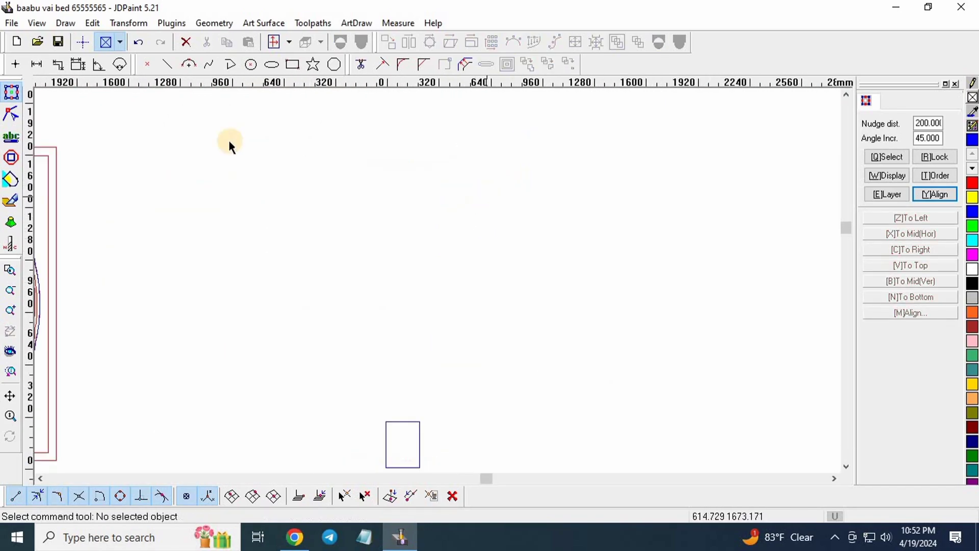
{"action": "scroll", "coordinate": [304, 197], "scroll_direction": "down", "scroll_amount": 2}
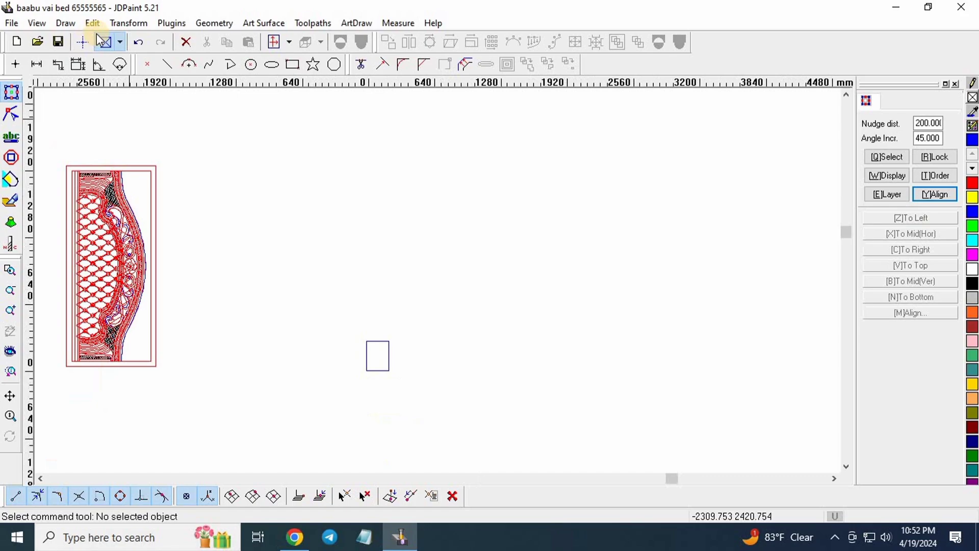
{"action": "left_click", "coordinate": [138, 42]}
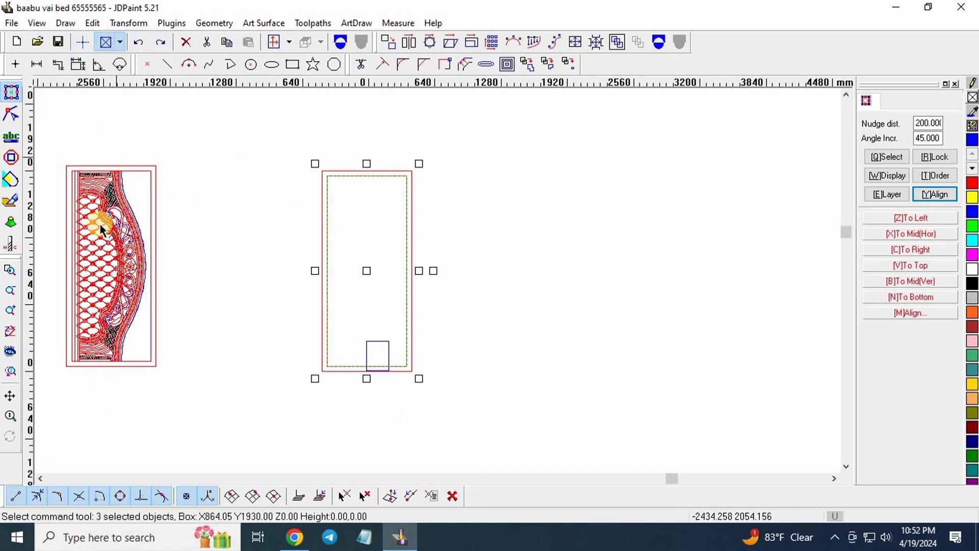
- Select the moved diamond net on the headboard design and move it about 2400 mm right, back into the separate double frame
{"action": "scroll", "coordinate": [100, 224], "scroll_direction": "up", "scroll_amount": 5}
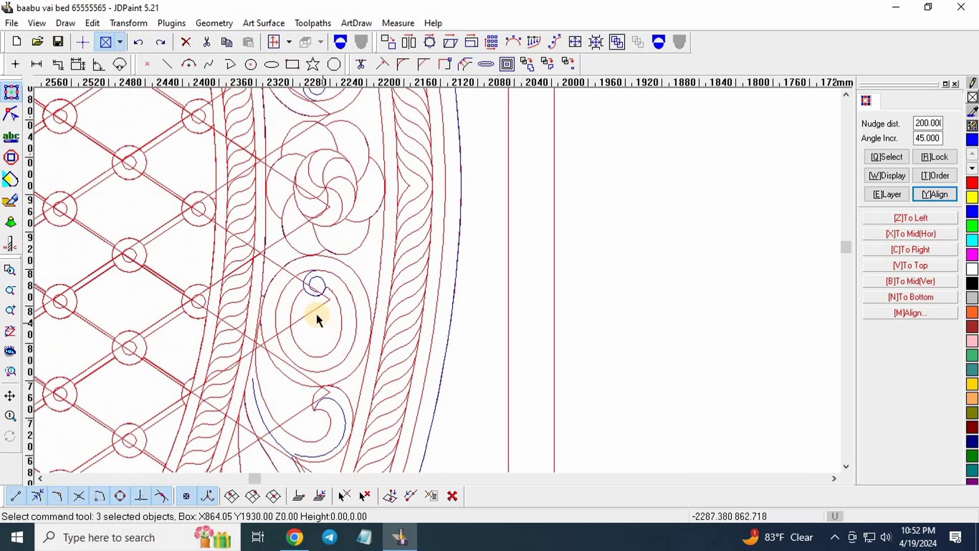
{"action": "left_click", "coordinate": [317, 314]}
{"action": "scroll", "coordinate": [68, 267], "scroll_direction": "up", "scroll_amount": 5}
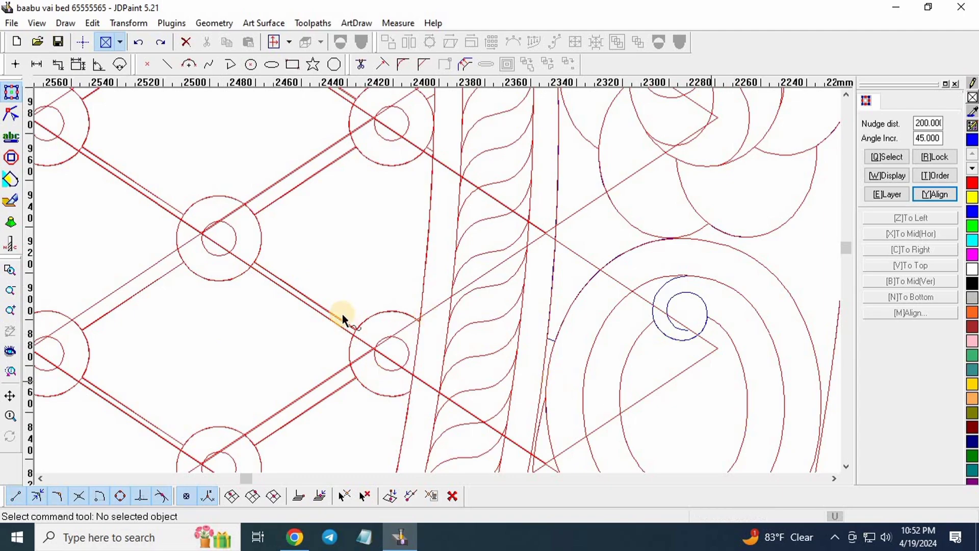
{"action": "scroll", "coordinate": [342, 315], "scroll_direction": "down", "scroll_amount": 4}
{"action": "scroll", "coordinate": [487, 354], "scroll_direction": "up", "scroll_amount": 6}
{"action": "left_click_drag", "start_coordinate": [580, 337], "coordinate": [535, 362]}
{"action": "scroll", "coordinate": [183, 291], "scroll_direction": "down", "scroll_amount": 12}
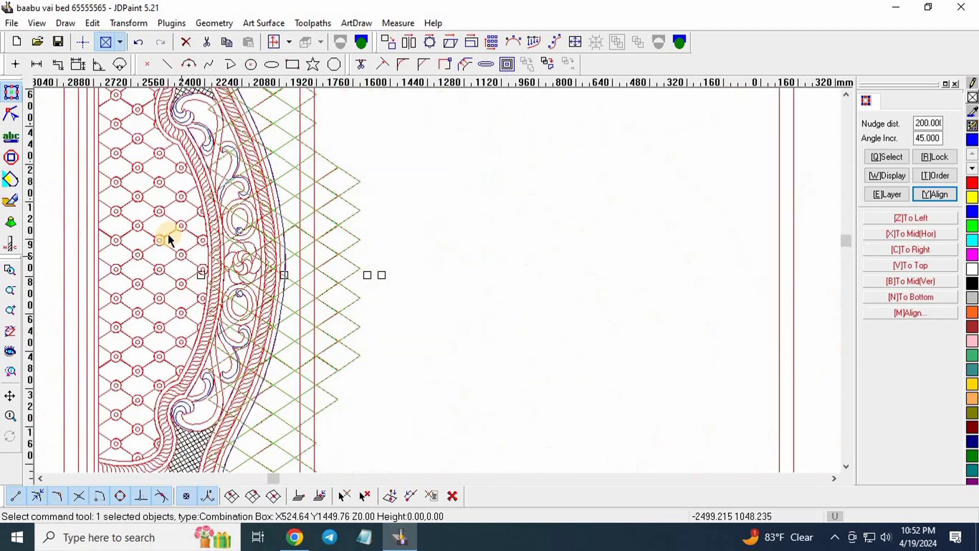
{"action": "scroll", "coordinate": [169, 240], "scroll_direction": "down", "scroll_amount": 5}
{"action": "key", "text": "Right"}
{"action": "key", "text": "Right"}
{"action": "key", "text": "Right"}
{"action": "key", "text": "Right"}
{"action": "key", "text": "Right"}
{"action": "key", "text": "Right"}
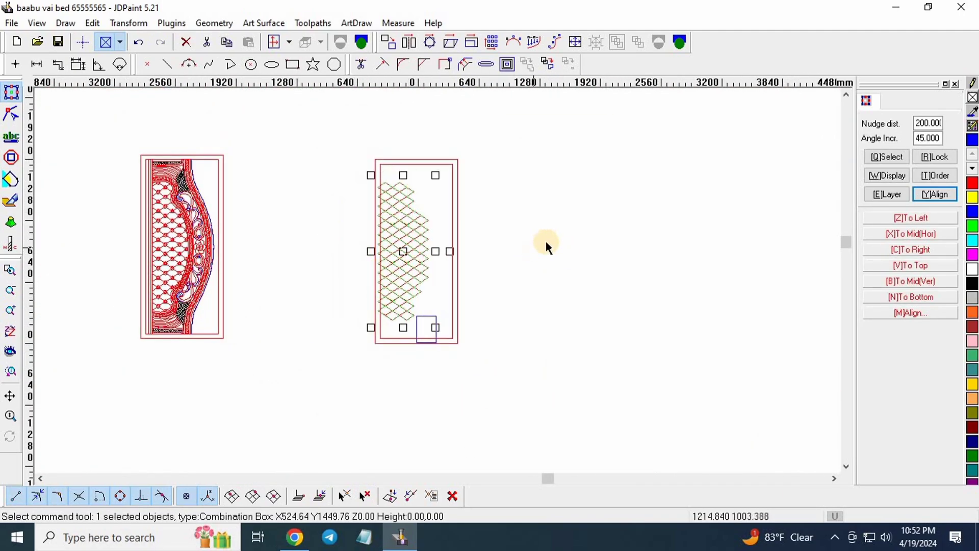
- Align the diamond net and its double frame, as one whole object, to the headboard design's outer frame
{"action": "left_click_drag", "start_coordinate": [353, 138], "coordinate": [572, 401]}
{"action": "left_click", "coordinate": [906, 314]}
{"action": "scroll", "coordinate": [249, 335], "scroll_direction": "up", "scroll_amount": 3}
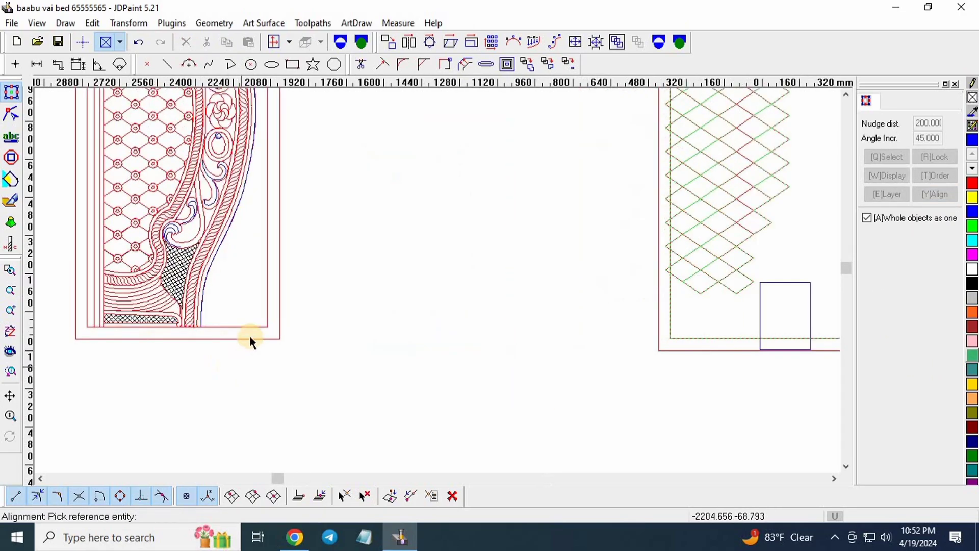
{"action": "left_click", "coordinate": [250, 336]}
{"action": "left_click", "coordinate": [454, 330]}
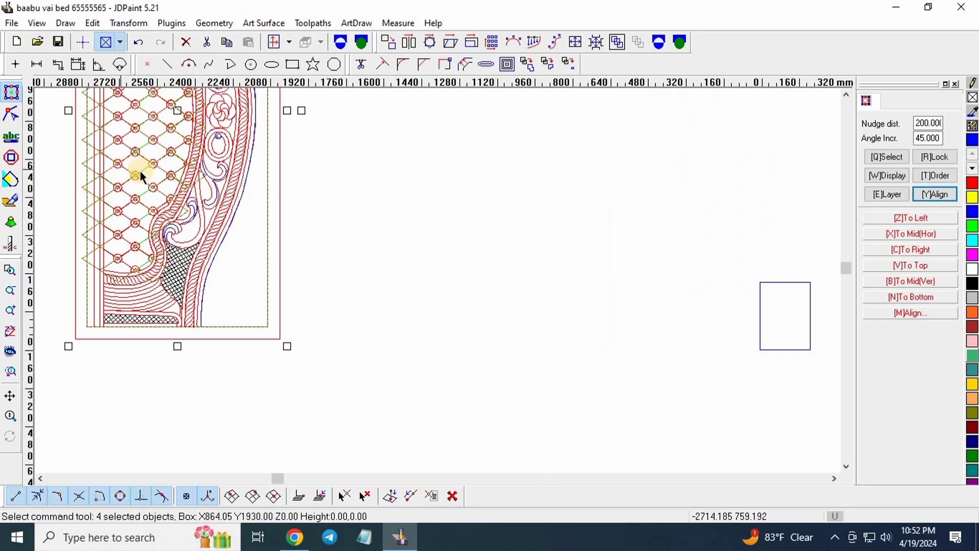
- Select and delete the outer frame rectangles around the headboard, keeping the inner frame
{"action": "scroll", "coordinate": [140, 170], "scroll_direction": "up", "scroll_amount": 5}
{"action": "scroll", "coordinate": [374, 230], "scroll_direction": "down", "scroll_amount": 6}
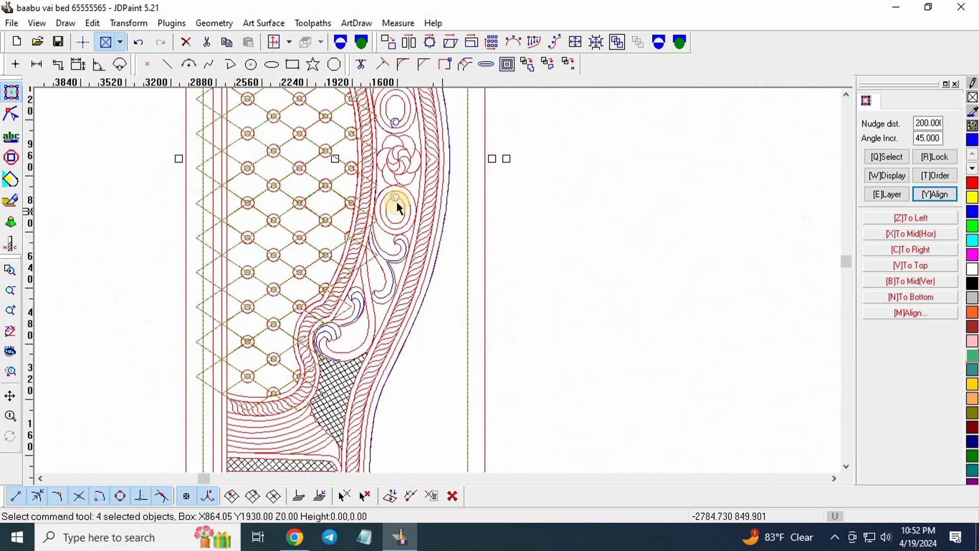
{"action": "left_click", "coordinate": [316, 350]}
{"action": "scroll", "coordinate": [413, 187], "scroll_direction": "up", "scroll_amount": 3}
{"action": "left_click_drag", "start_coordinate": [413, 169], "coordinate": [314, 246]}
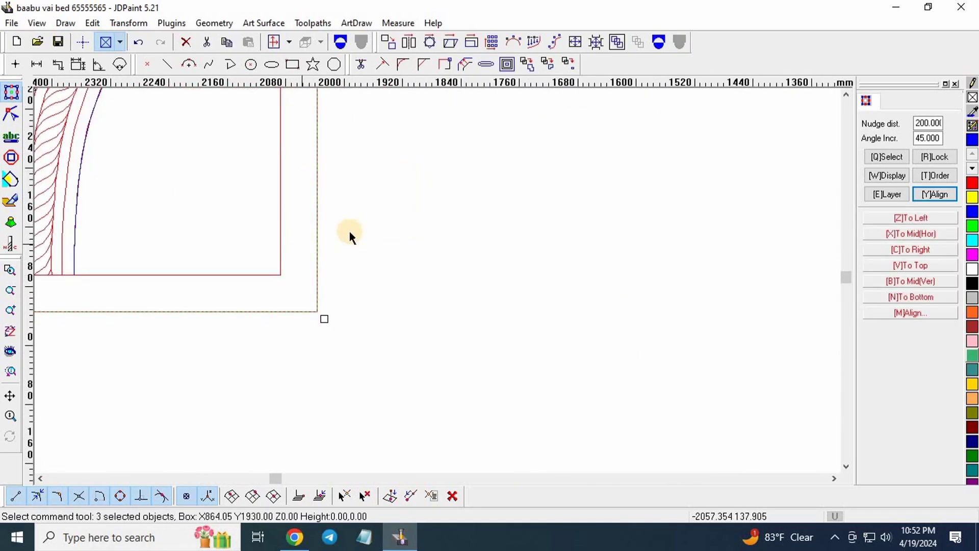
{"action": "key", "text": "Delete"}
- Examine how the returned diamond net fits the circles and borders of the headboard design
{"action": "scroll", "coordinate": [406, 384], "scroll_direction": "down", "scroll_amount": 3}
{"action": "scroll", "coordinate": [393, 332], "scroll_direction": "down", "scroll_amount": 3}
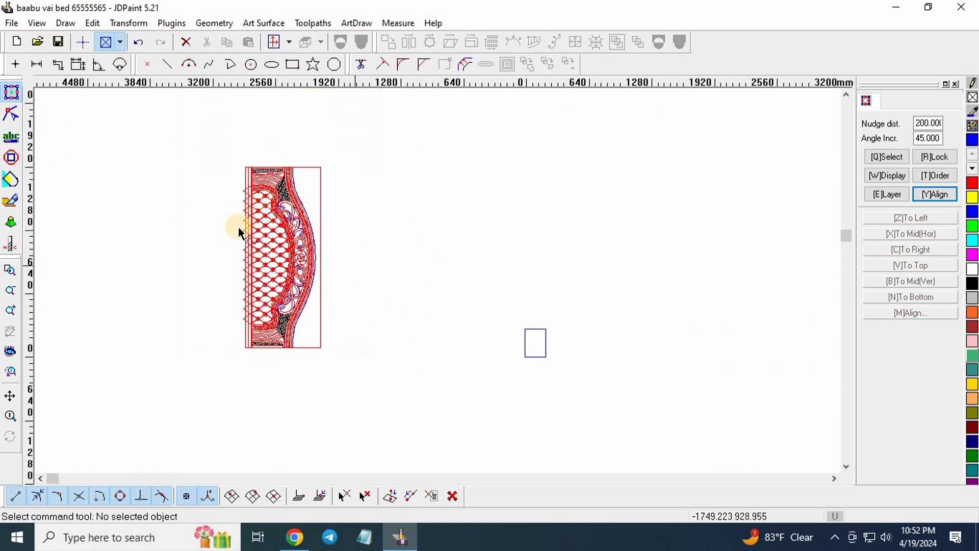
{"action": "scroll", "coordinate": [238, 228], "scroll_direction": "up", "scroll_amount": 5}
{"action": "scroll", "coordinate": [230, 286], "scroll_direction": "down", "scroll_amount": 8}
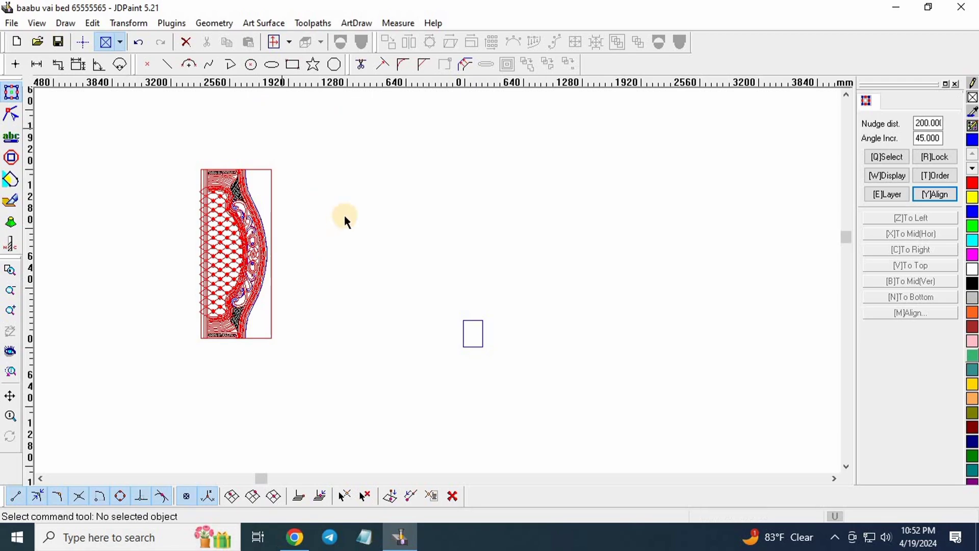
{"action": "scroll", "coordinate": [229, 207], "scroll_direction": "up", "scroll_amount": 1}
{"action": "scroll", "coordinate": [228, 204], "scroll_direction": "up", "scroll_amount": 4}
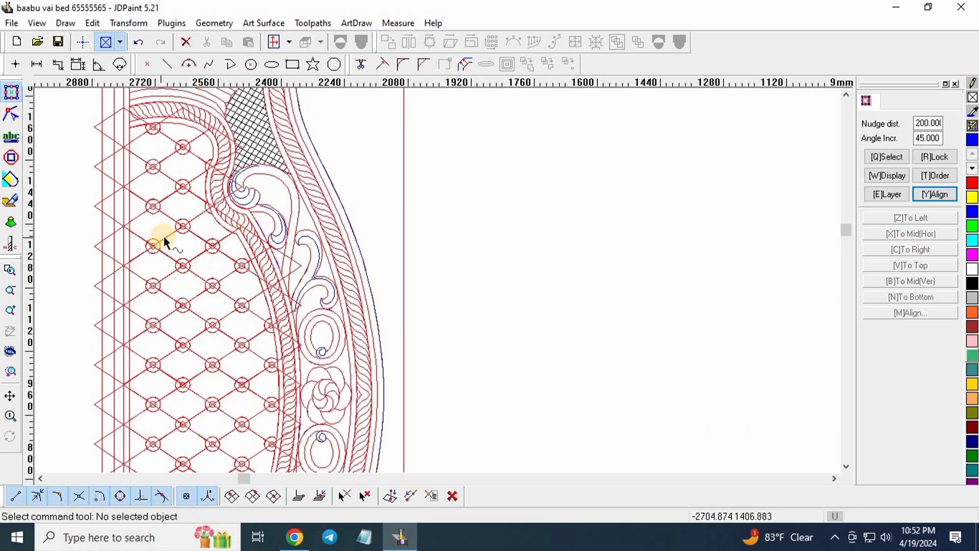
{"action": "scroll", "coordinate": [261, 215], "scroll_direction": "up", "scroll_amount": 4}
{"action": "scroll", "coordinate": [261, 216], "scroll_direction": "up", "scroll_amount": 1}
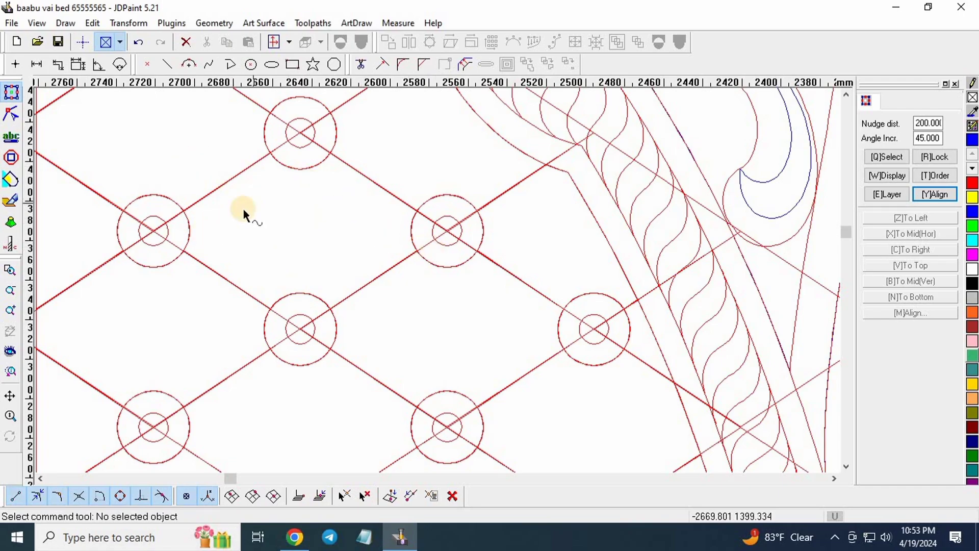
{"action": "scroll", "coordinate": [244, 210], "scroll_direction": "down", "scroll_amount": 6}
{"action": "right_click", "coordinate": [398, 184]}
{"action": "left_click", "coordinate": [367, 166]}
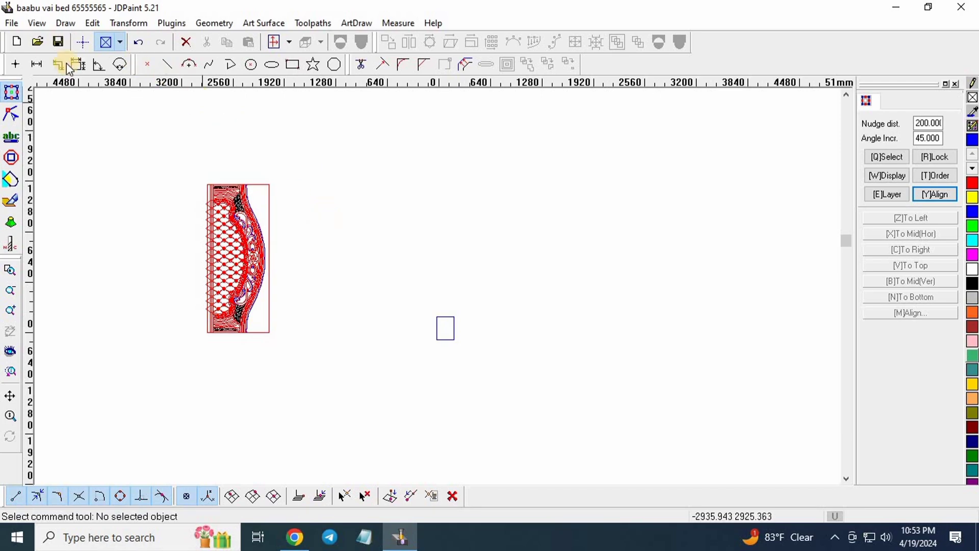
- Close JDPaint, refresh the desktop and open the exported toolpath file "3d jomin" in JDSimu
{"action": "left_click", "coordinate": [971, 8]}
{"action": "right_click", "coordinate": [407, 185]}
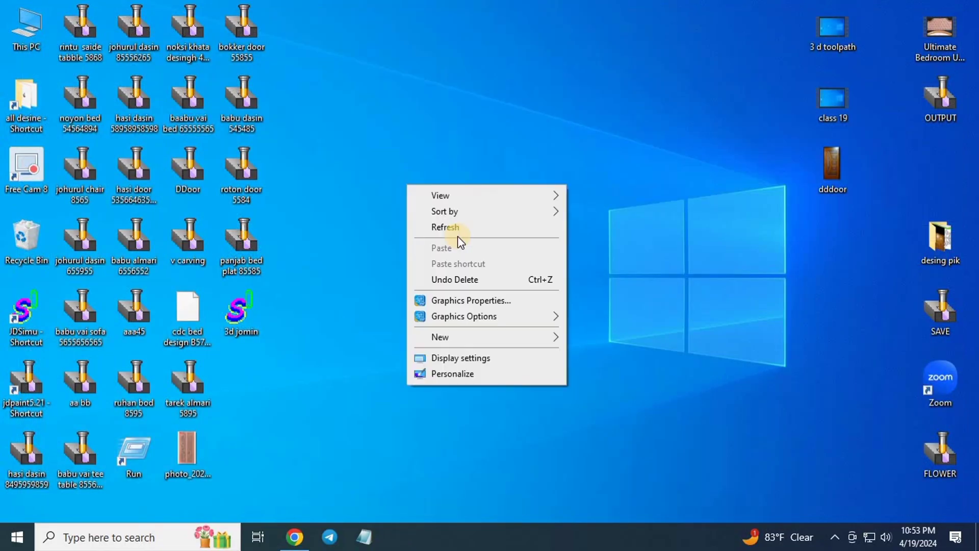
{"action": "left_click", "coordinate": [457, 230]}
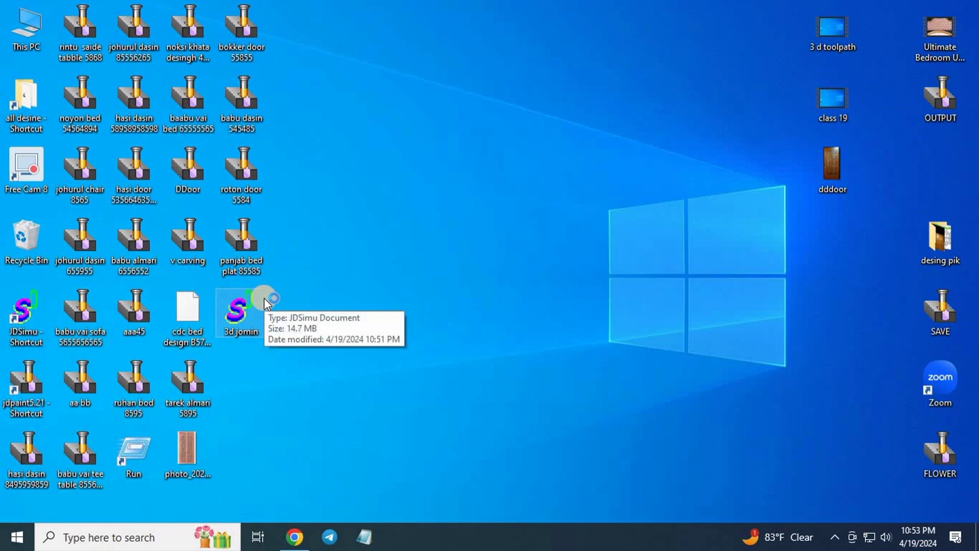
{"action": "double_click", "coordinate": [264, 298]}
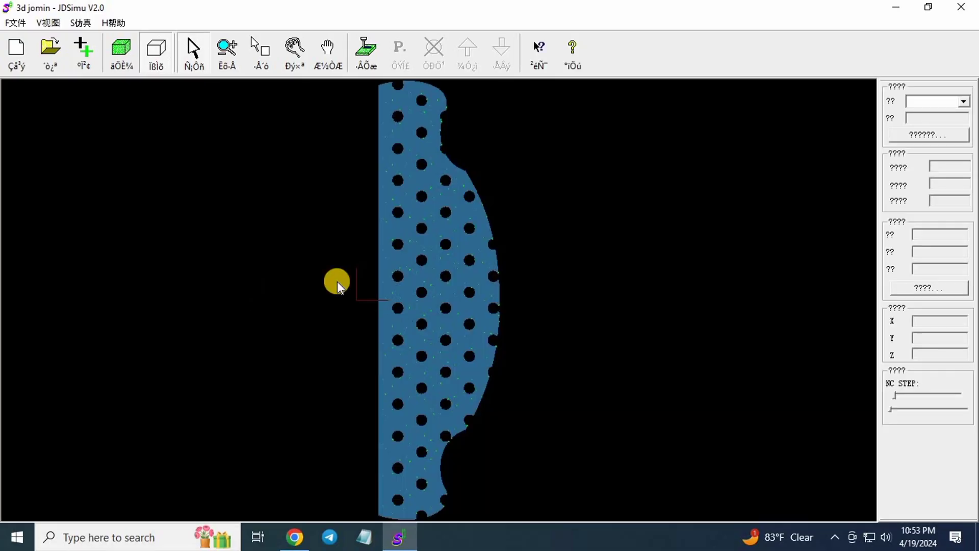
- Show the diamond relief toolpath's stock as a shaded solid and start the machining simulation
{"action": "scroll", "coordinate": [434, 268], "scroll_direction": "up", "scroll_amount": 5}
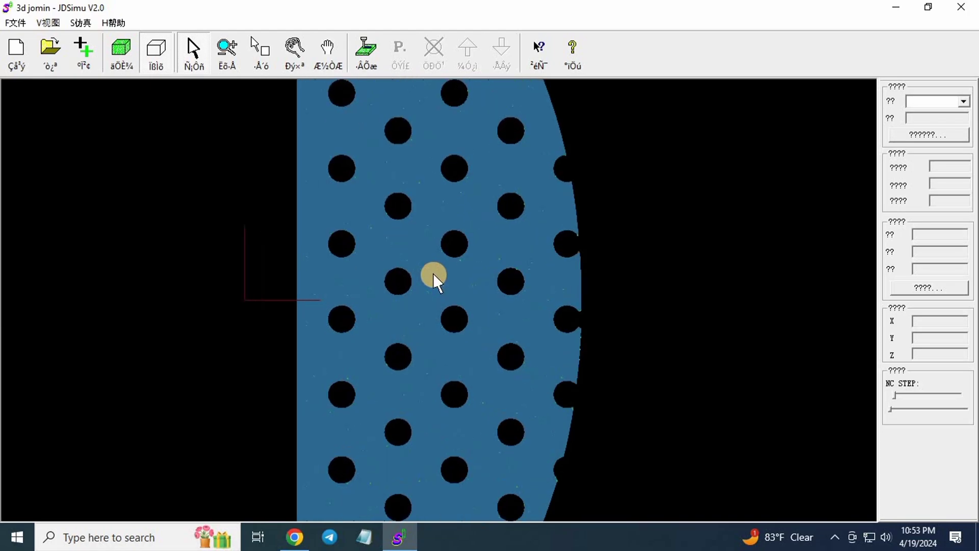
{"action": "left_click", "coordinate": [125, 48]}
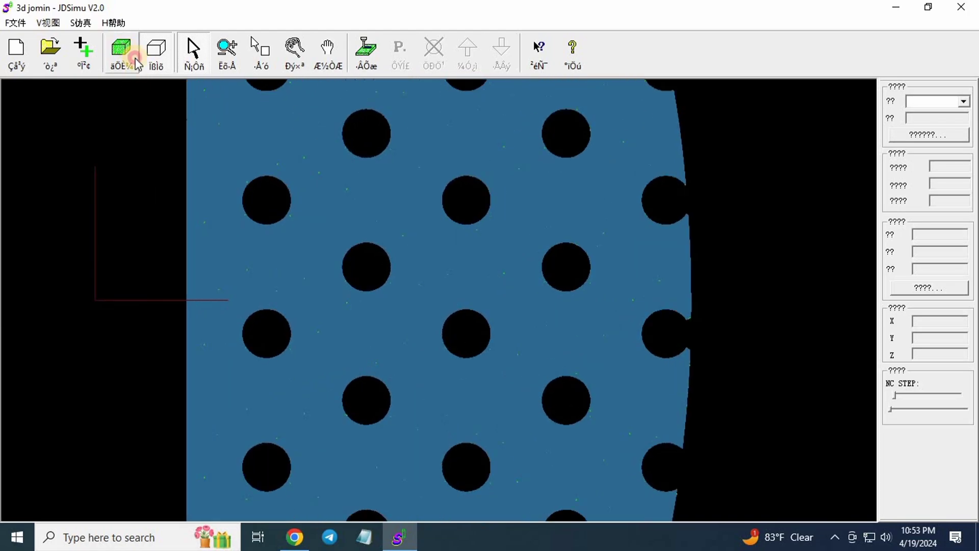
{"action": "left_click", "coordinate": [382, 55]}
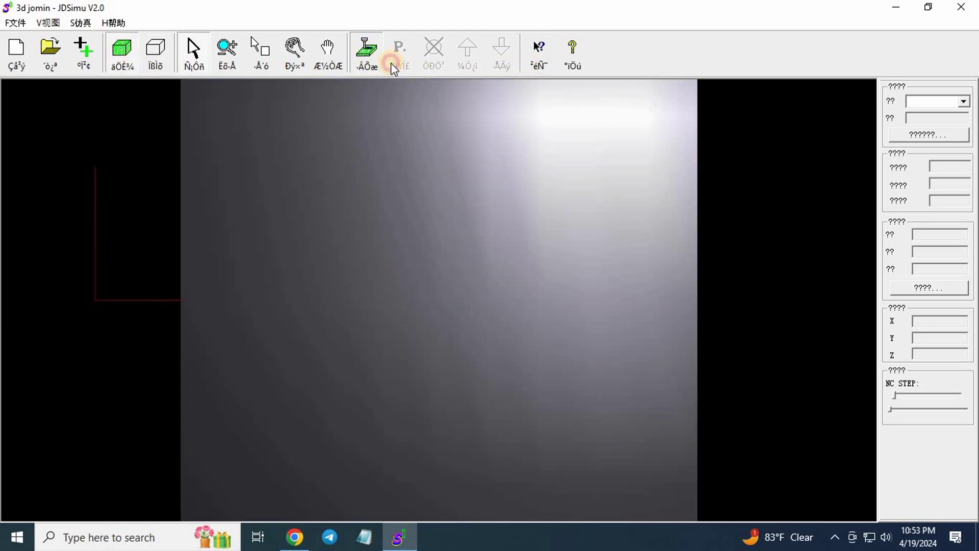
- Raise the speed of the running simulation repeatedly and watch the diamonds being carved
{"action": "left_click", "coordinate": [466, 54]}
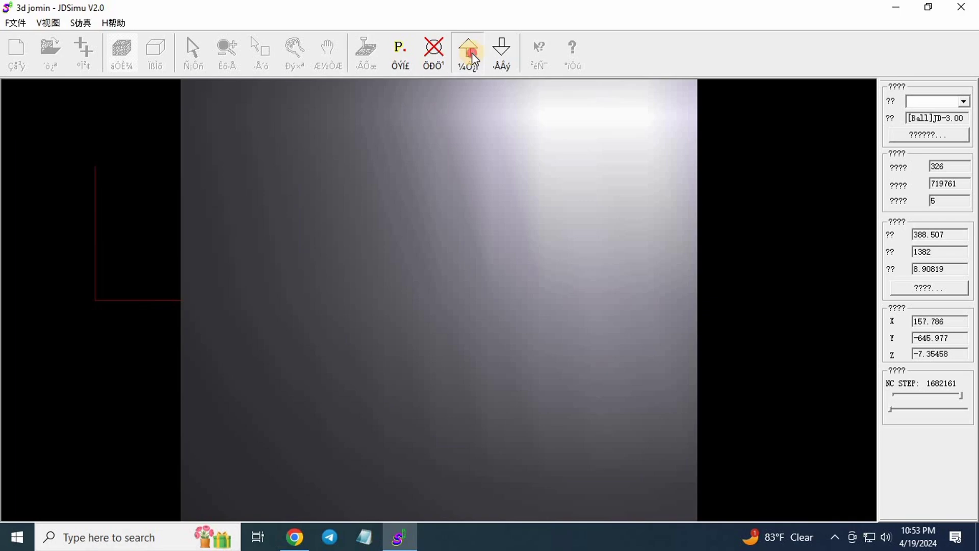
{"action": "left_click", "coordinate": [473, 53]}
{"action": "left_click", "coordinate": [472, 53]}
{"action": "left_click", "coordinate": [474, 52]}
{"action": "left_click", "coordinate": [474, 52]}
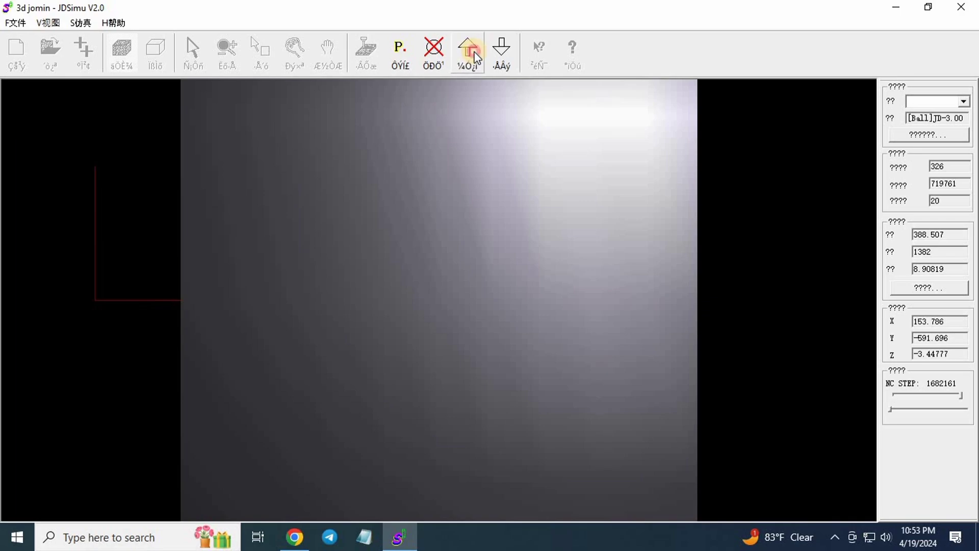
{"action": "left_click", "coordinate": [475, 52]}
{"action": "left_click", "coordinate": [475, 52]}
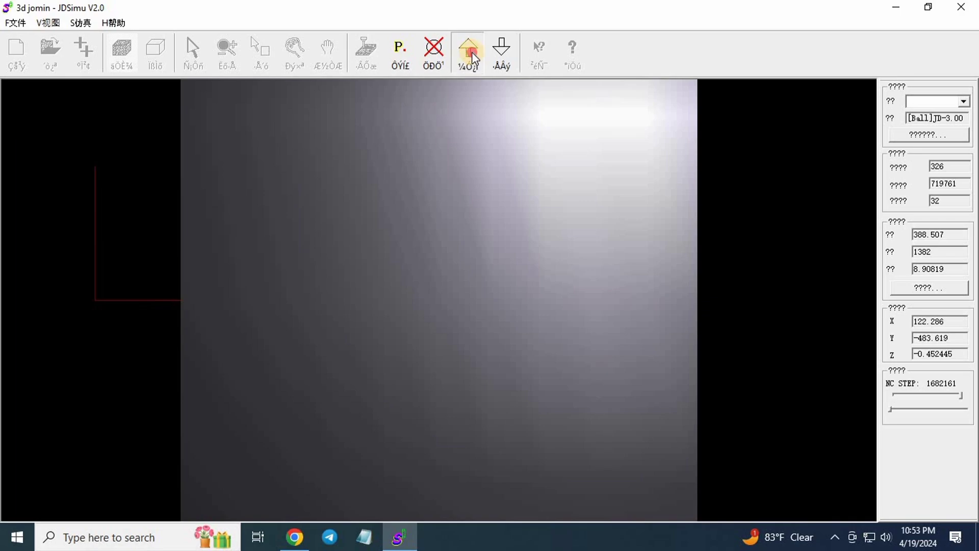
{"action": "left_click", "coordinate": [471, 53]}
{"action": "left_click", "coordinate": [467, 53]}
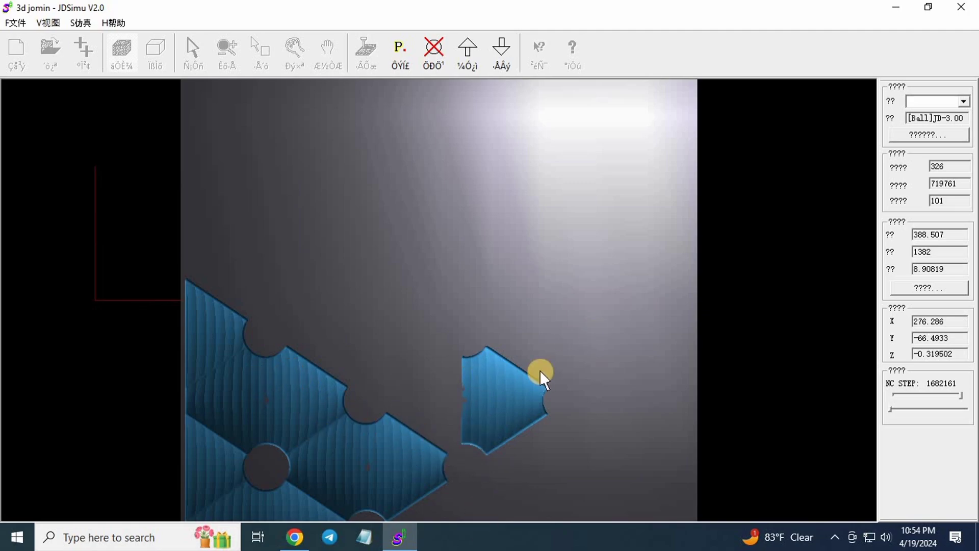
- Close the toolpath simulator and refresh the desktop
{"action": "left_click", "coordinate": [968, 6]}
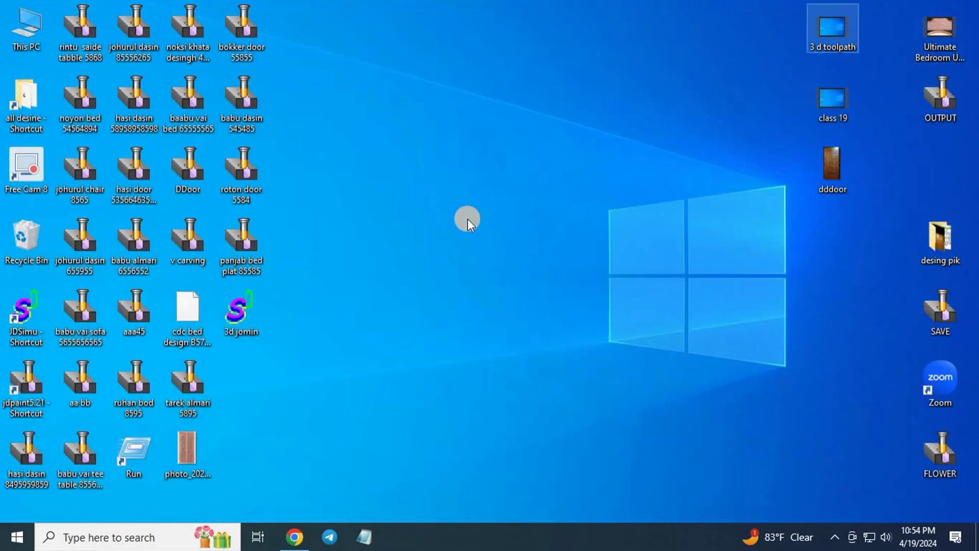
{"action": "right_click", "coordinate": [450, 134]}
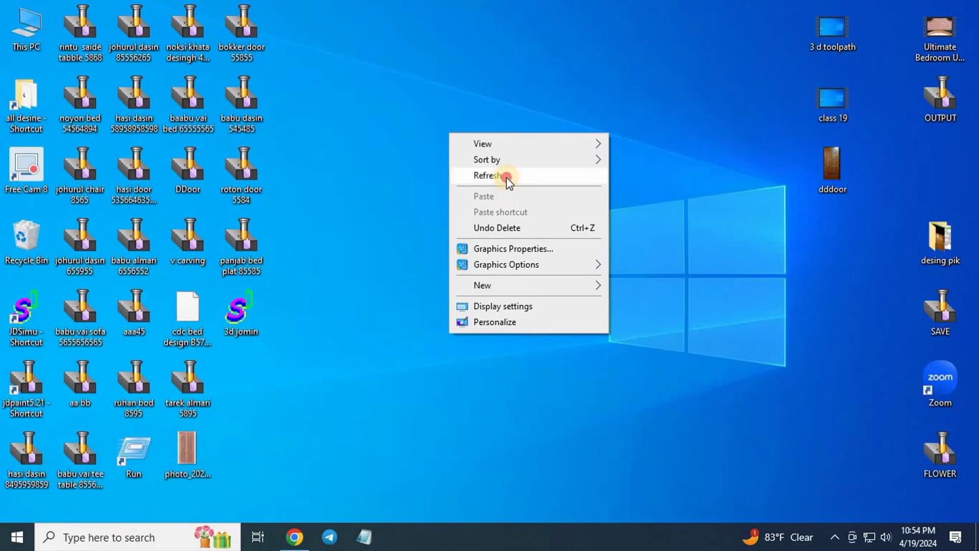
{"action": "left_click", "coordinate": [506, 176]}
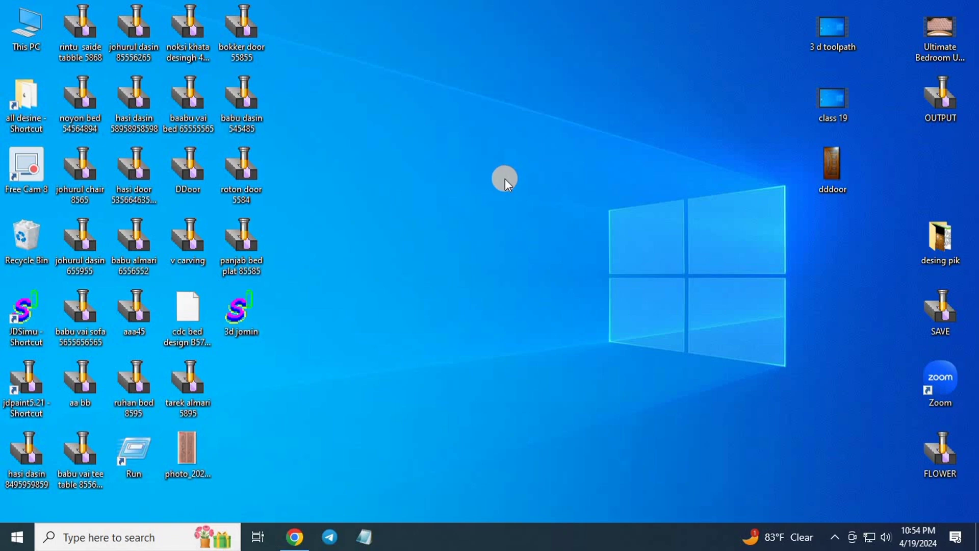
{"action": "left_click", "coordinate": [836, 535]}
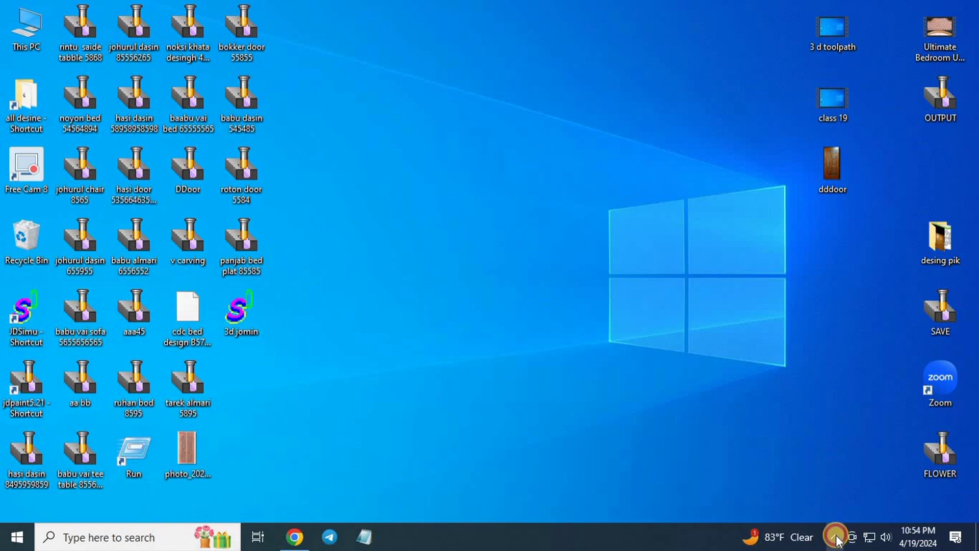